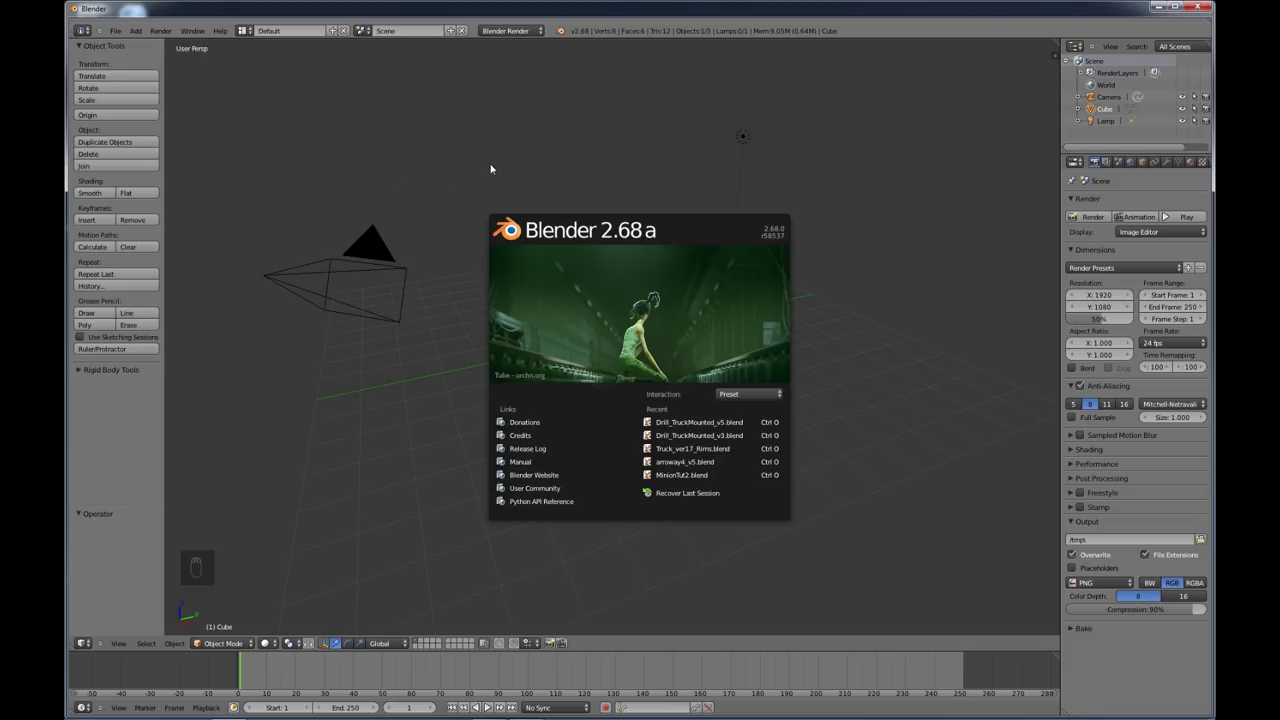
Step: Close the splash screen, bring it up again for a look, and dismiss it
{"action": "left_click", "coordinate": [530, 217]}
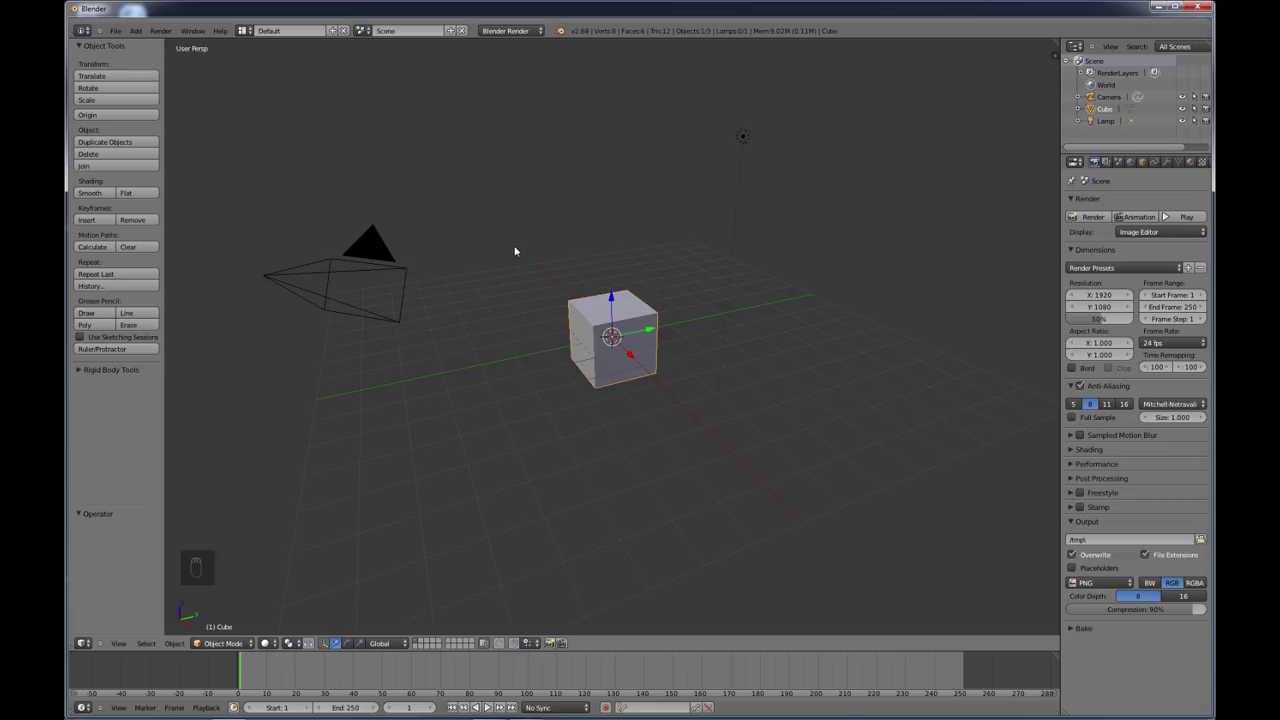
{"action": "left_click", "coordinate": [220, 31]}
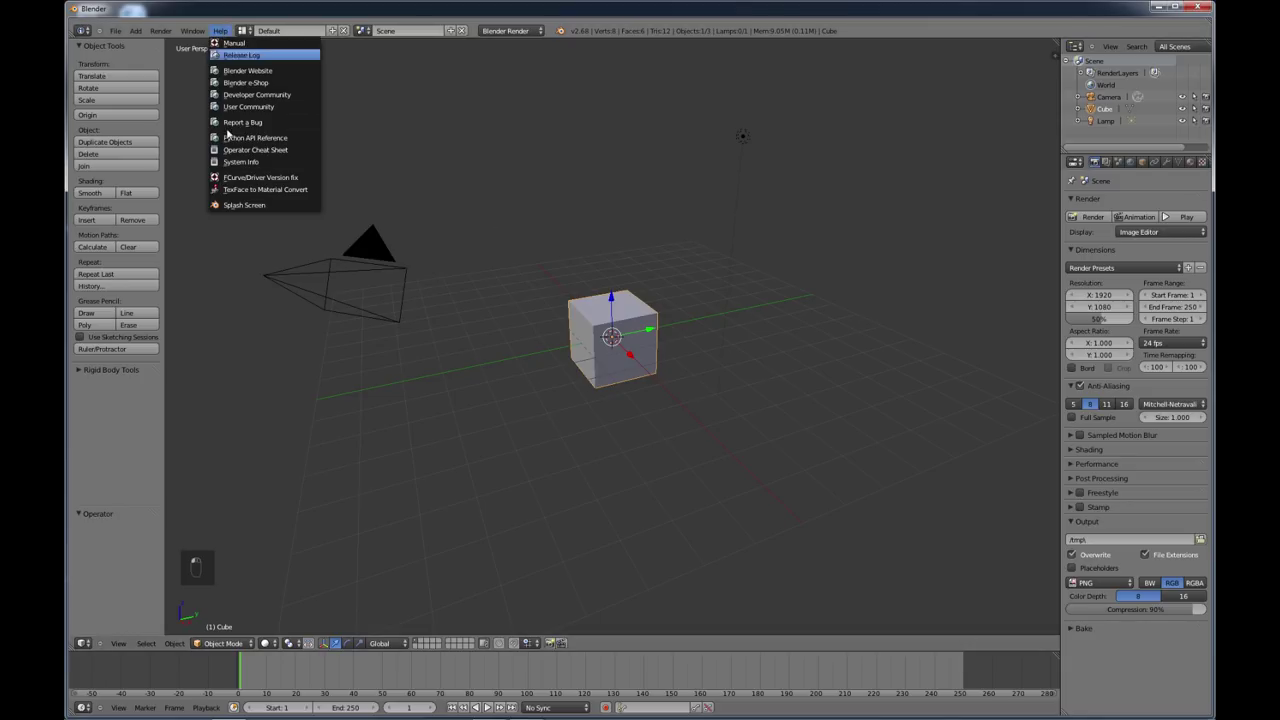
{"action": "left_click", "coordinate": [236, 205]}
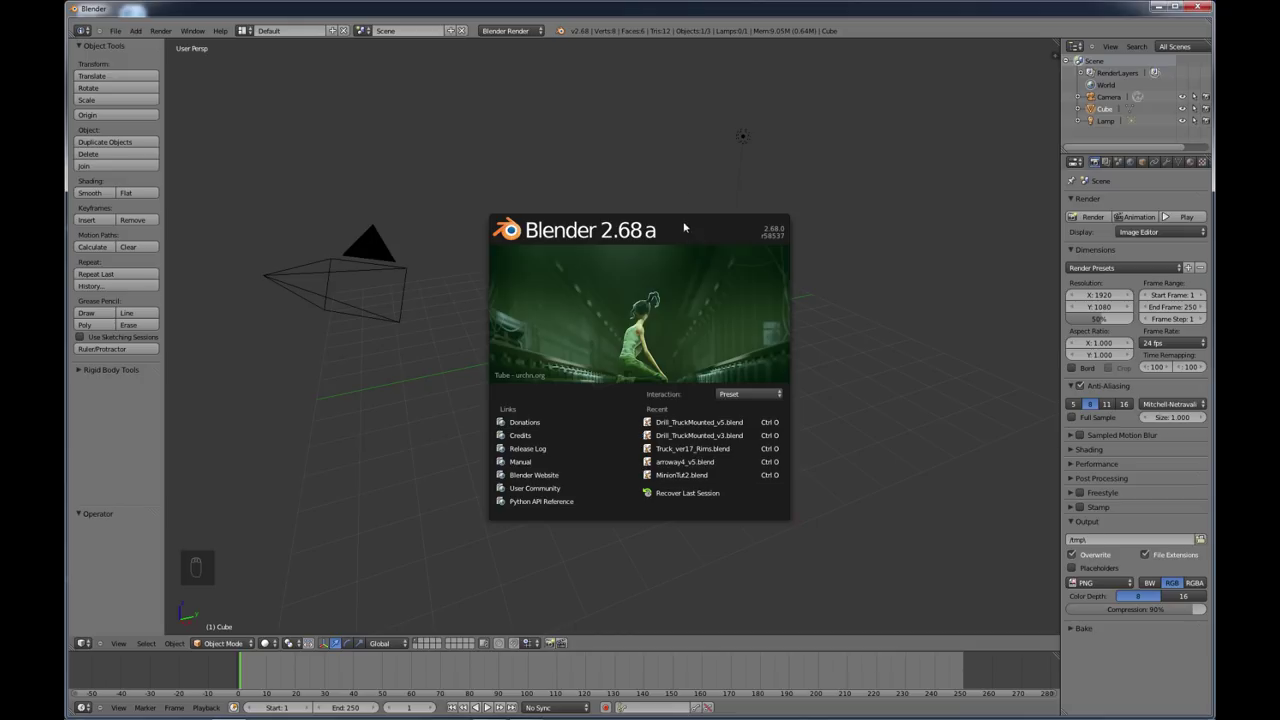
{"action": "left_click", "coordinate": [680, 174]}
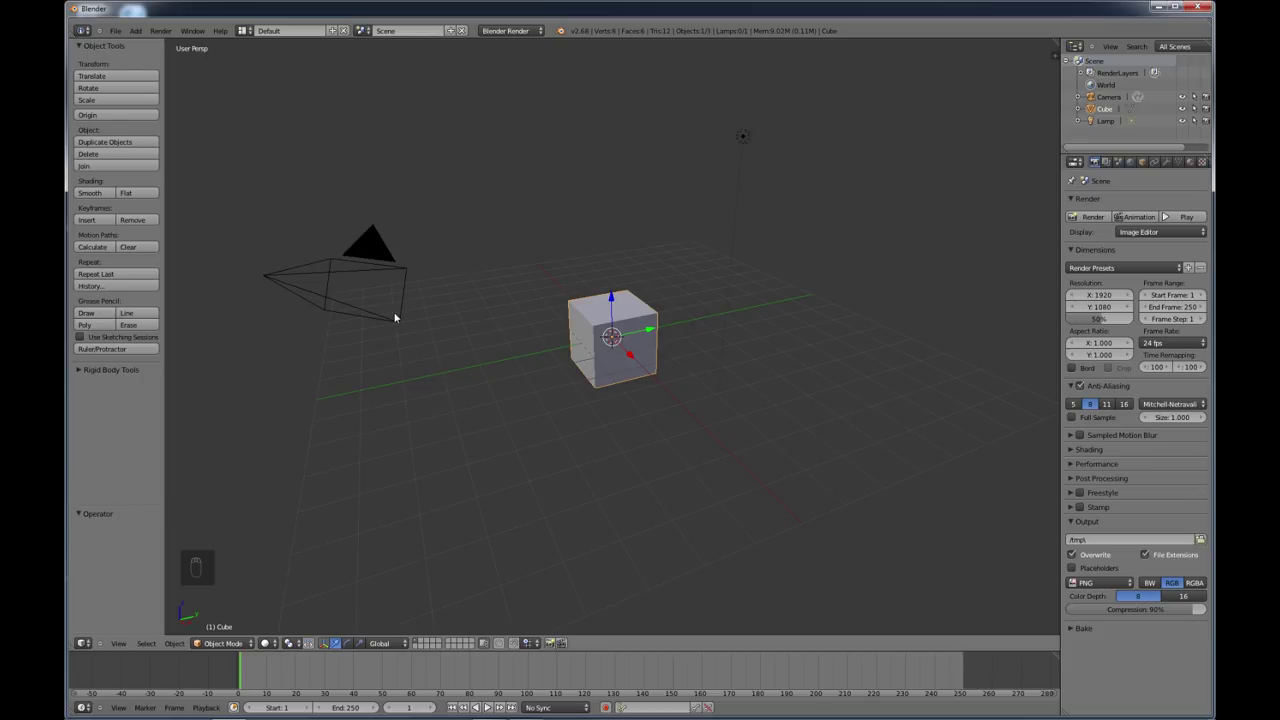
Step: Hide the 3D view's tool shelf, and show the properties region briefly before hiding it again
{"action": "key", "text": "t"}
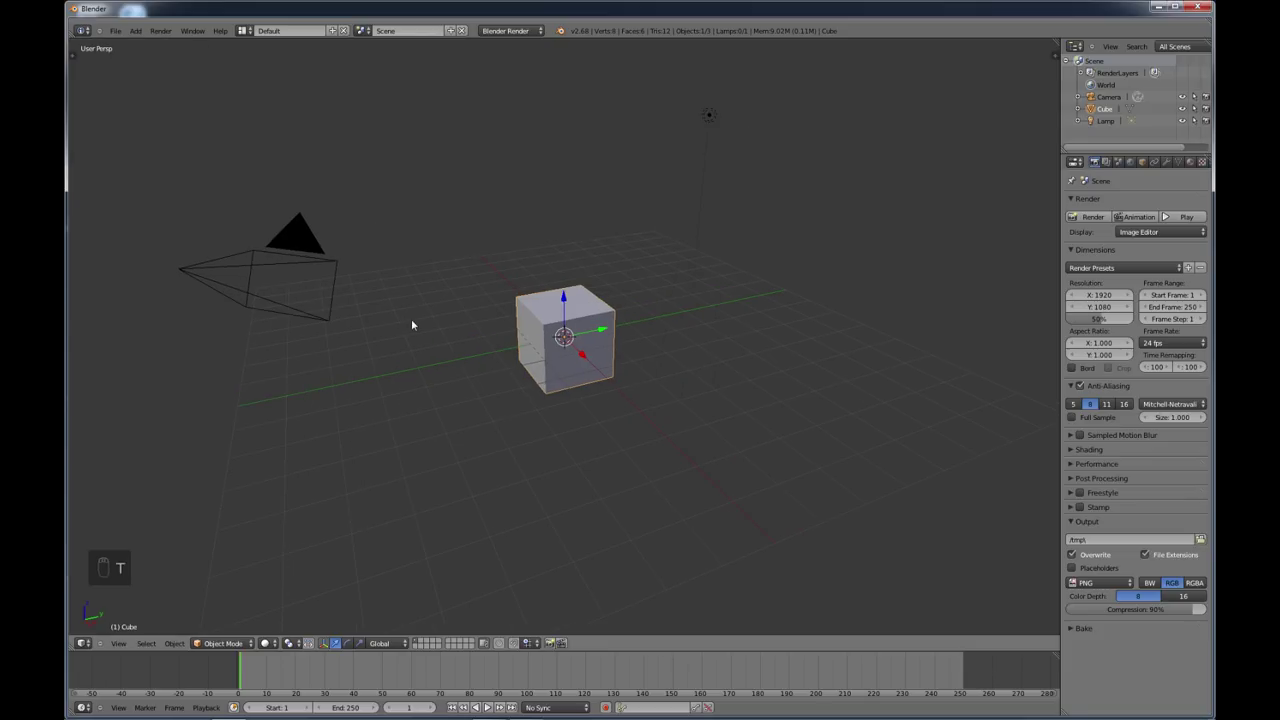
{"action": "key", "text": "t"}
{"action": "key", "text": "t"}
{"action": "key", "text": "t"}
{"action": "key", "text": "t"}
{"action": "key", "text": "n"}
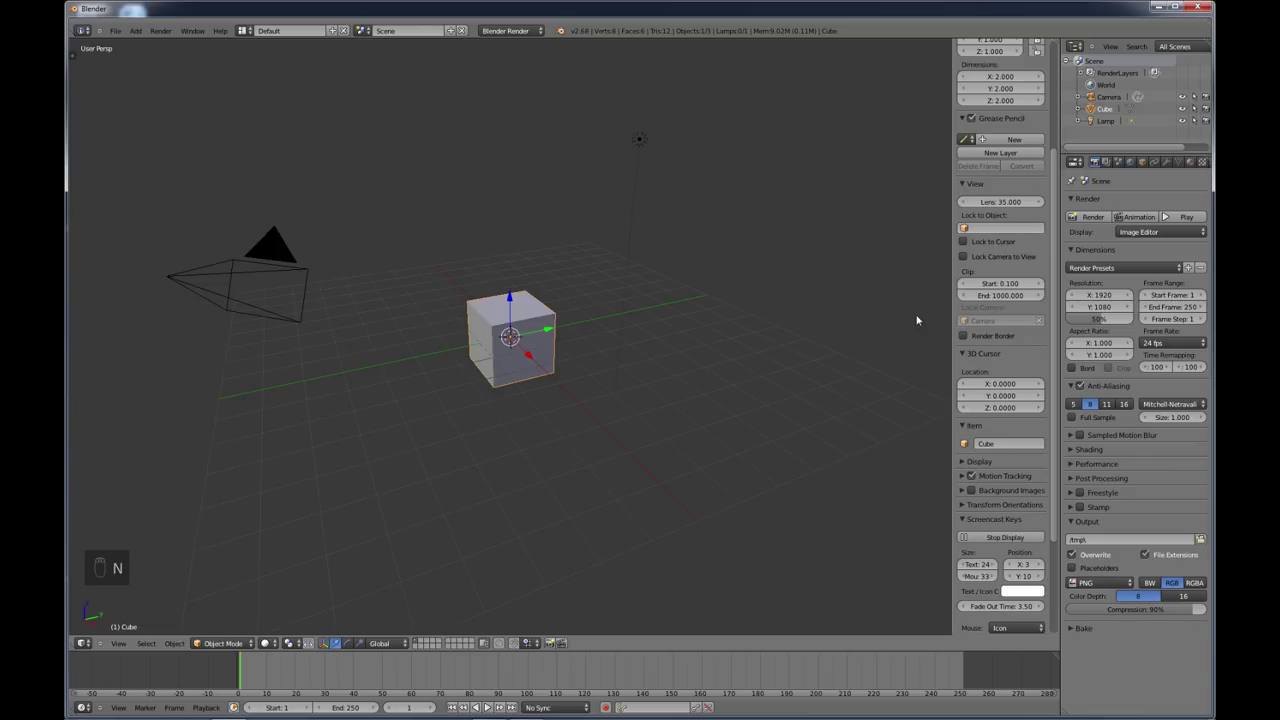
{"action": "key", "text": "n"}
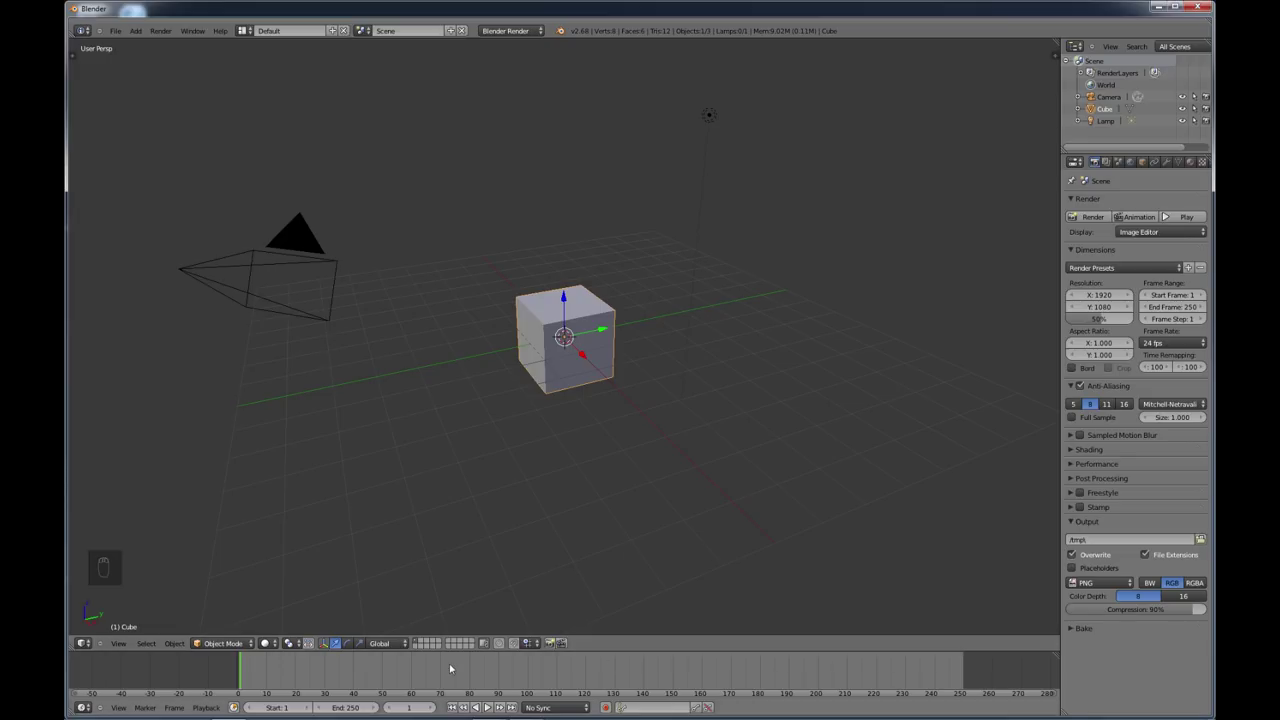
Step: Merge the timeline area into the 3D view, and split the view into one large and two stacked smaller viewports
{"action": "right_click", "coordinate": [672, 651]}
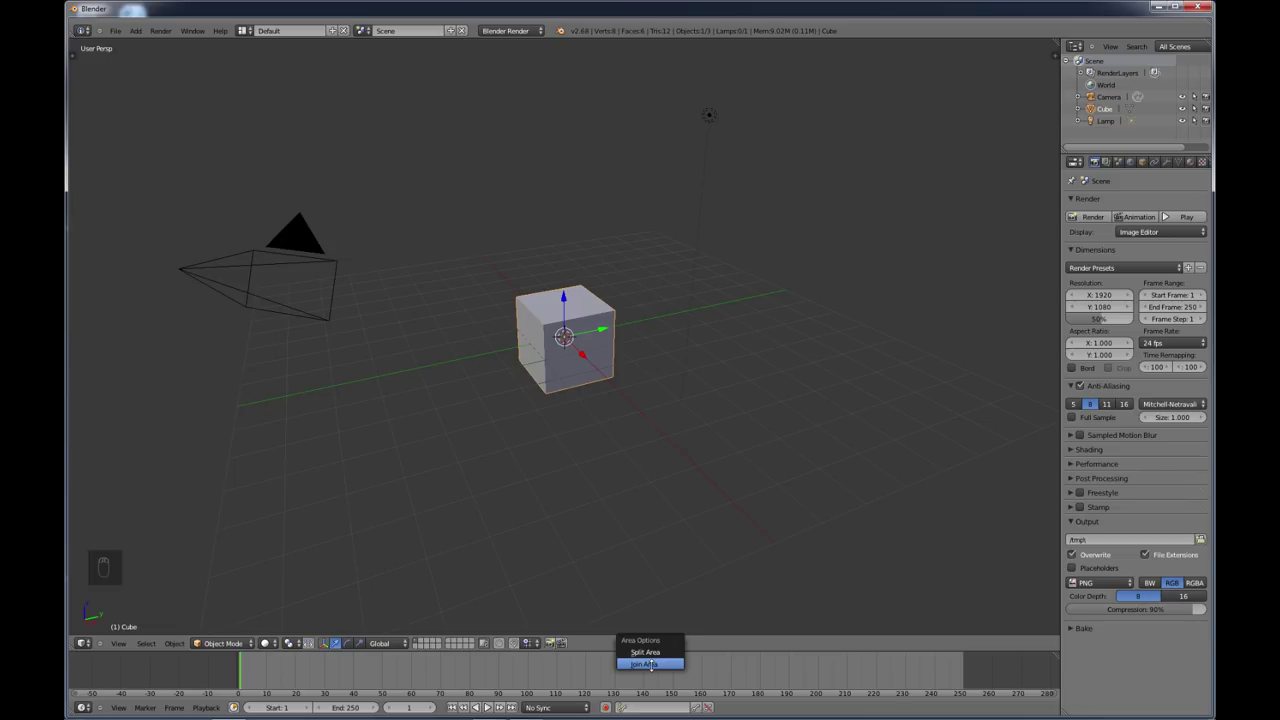
{"action": "left_click", "coordinate": [650, 664]}
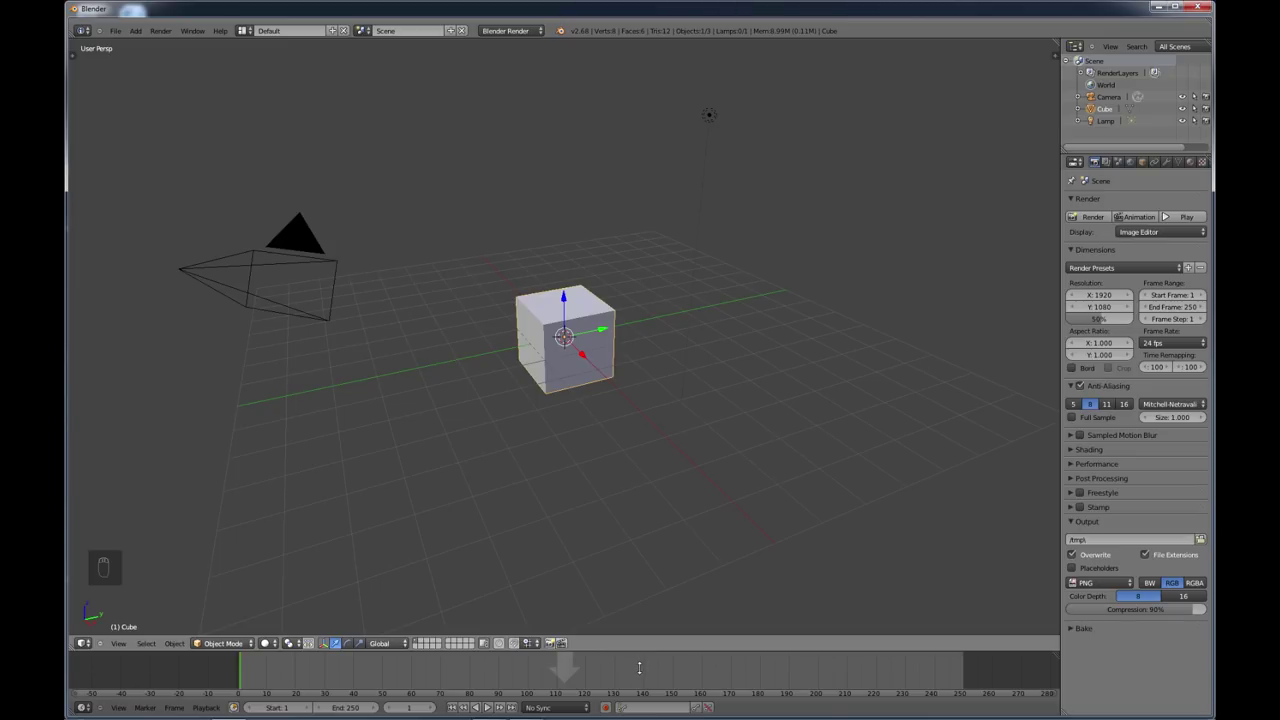
{"action": "left_click", "coordinate": [639, 668]}
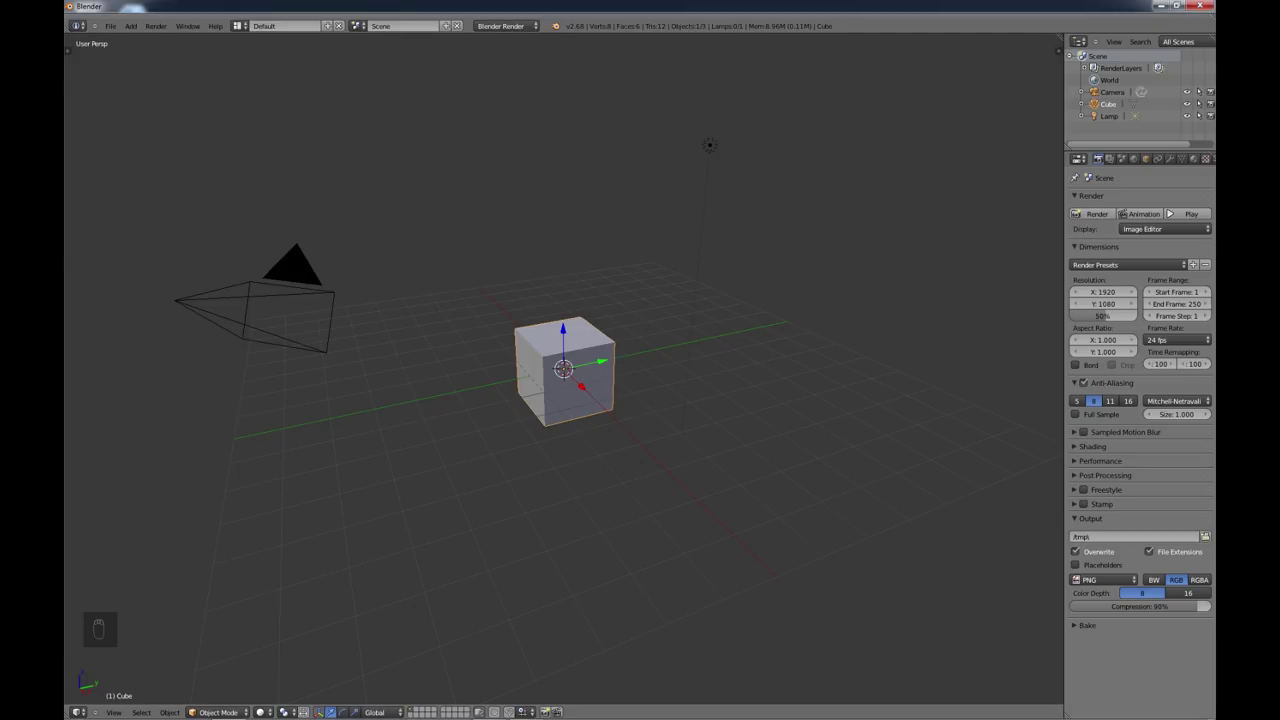
{"action": "left_click_drag", "start_coordinate": [1057, 40], "coordinate": [666, 45]}
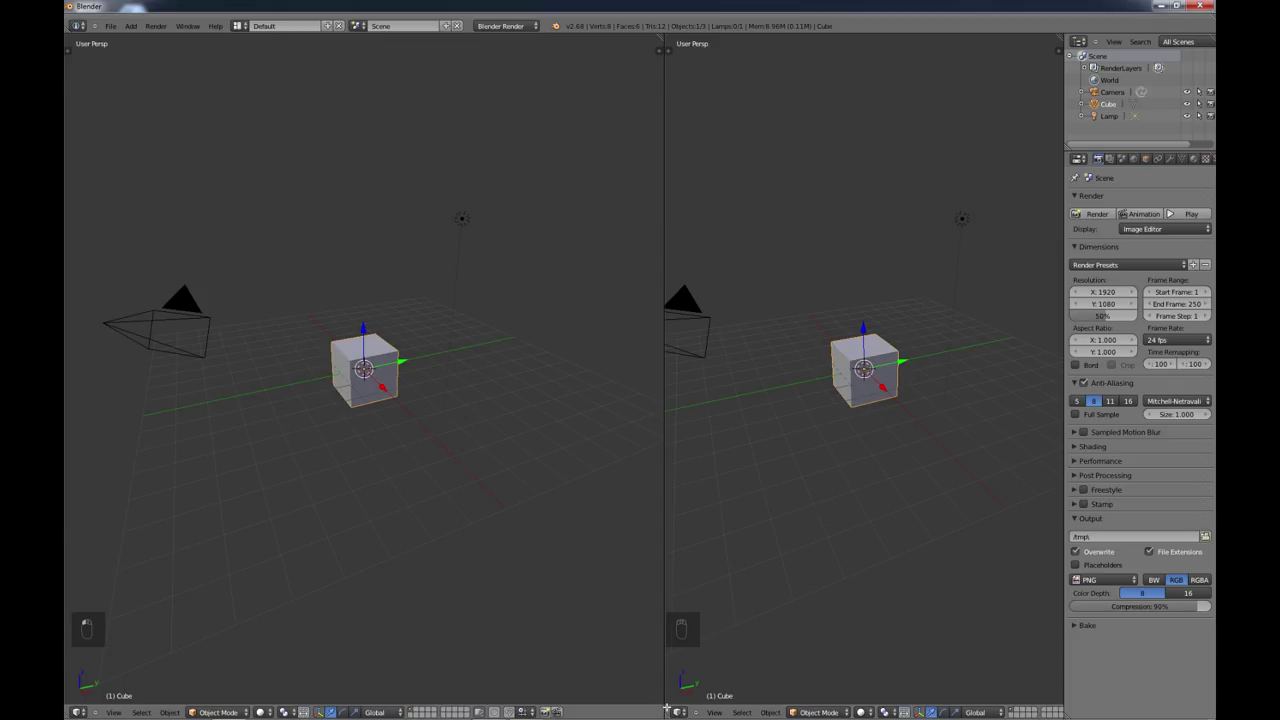
{"action": "left_click_drag", "start_coordinate": [667, 707], "coordinate": [656, 370]}
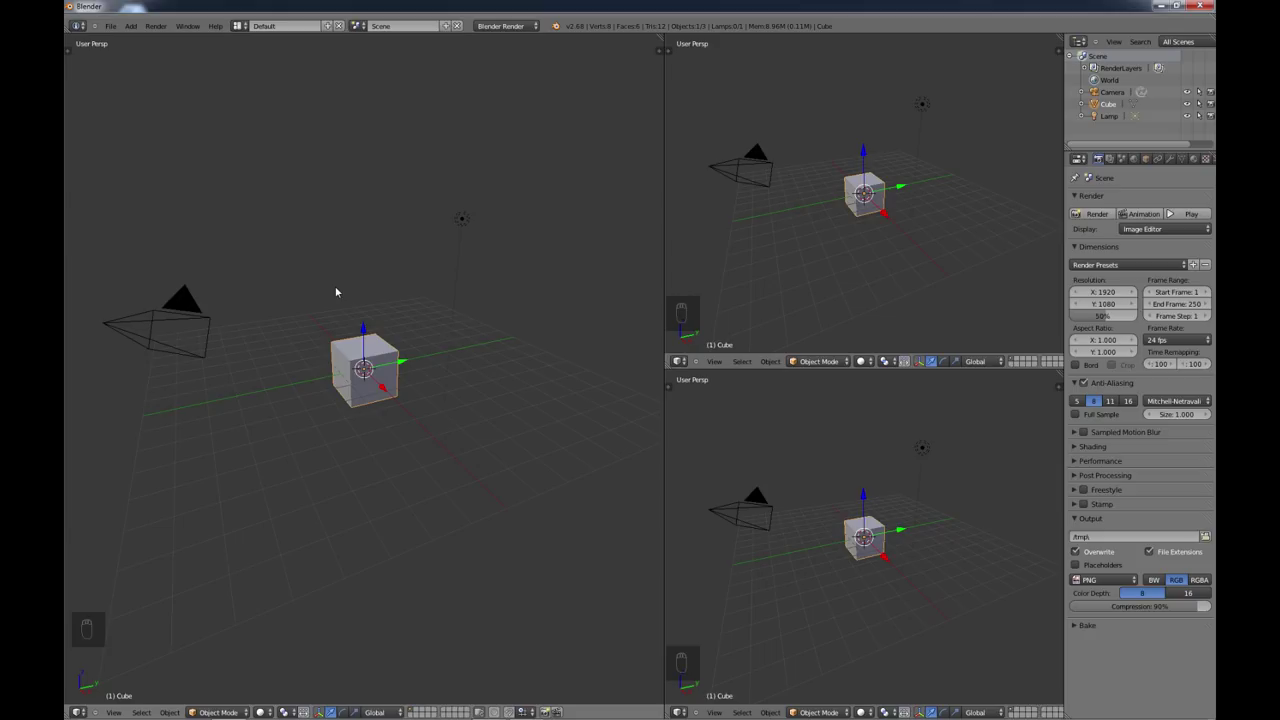
Step: Set the large viewport to an orthographic top view framed closer on the cube
{"action": "key", "text": "KP_7"}
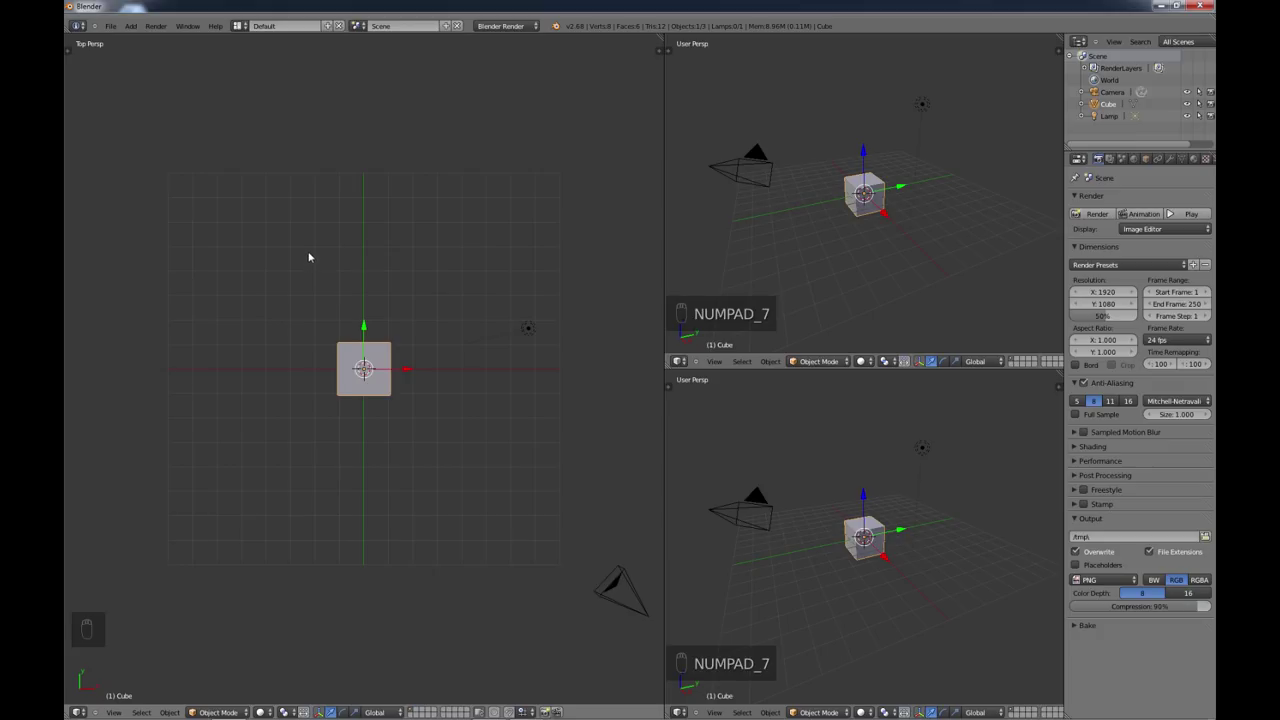
{"action": "key", "text": "KP_5"}
{"action": "scroll", "coordinate": [364, 369], "scroll_direction": "up", "scroll_amount": 5}
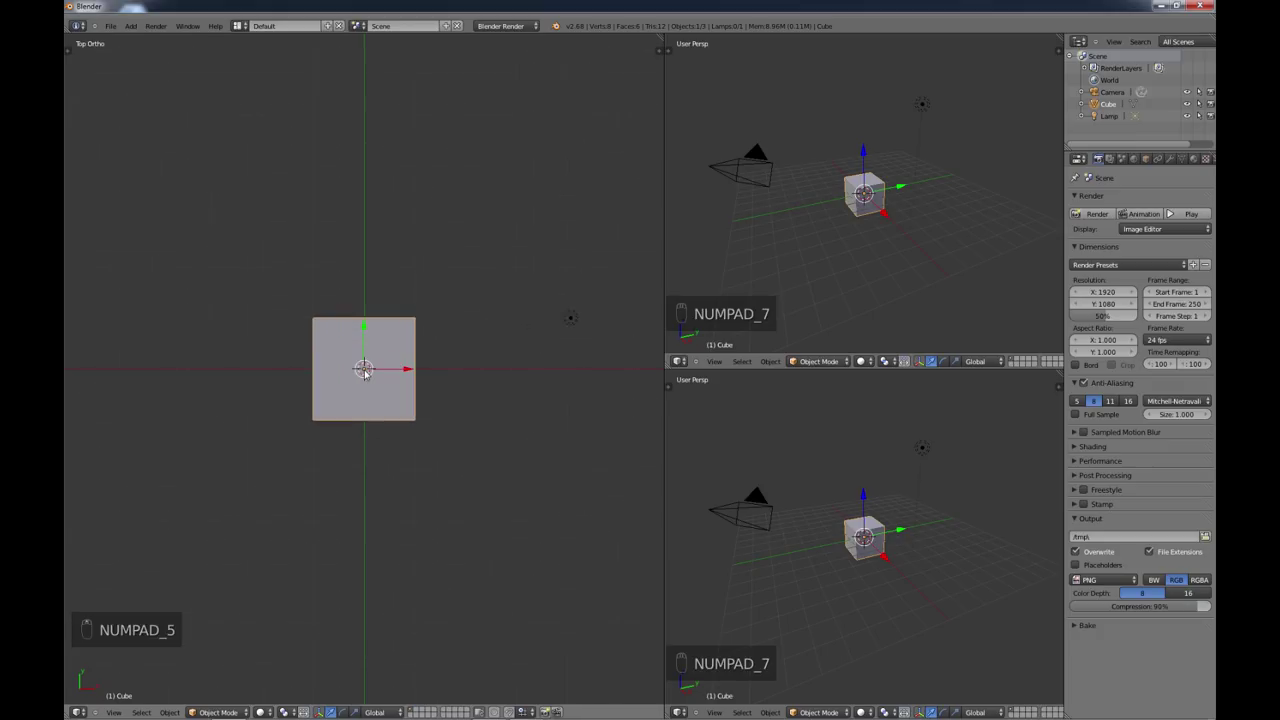
{"action": "scroll", "coordinate": [364, 369], "scroll_direction": "down", "scroll_amount": 2}
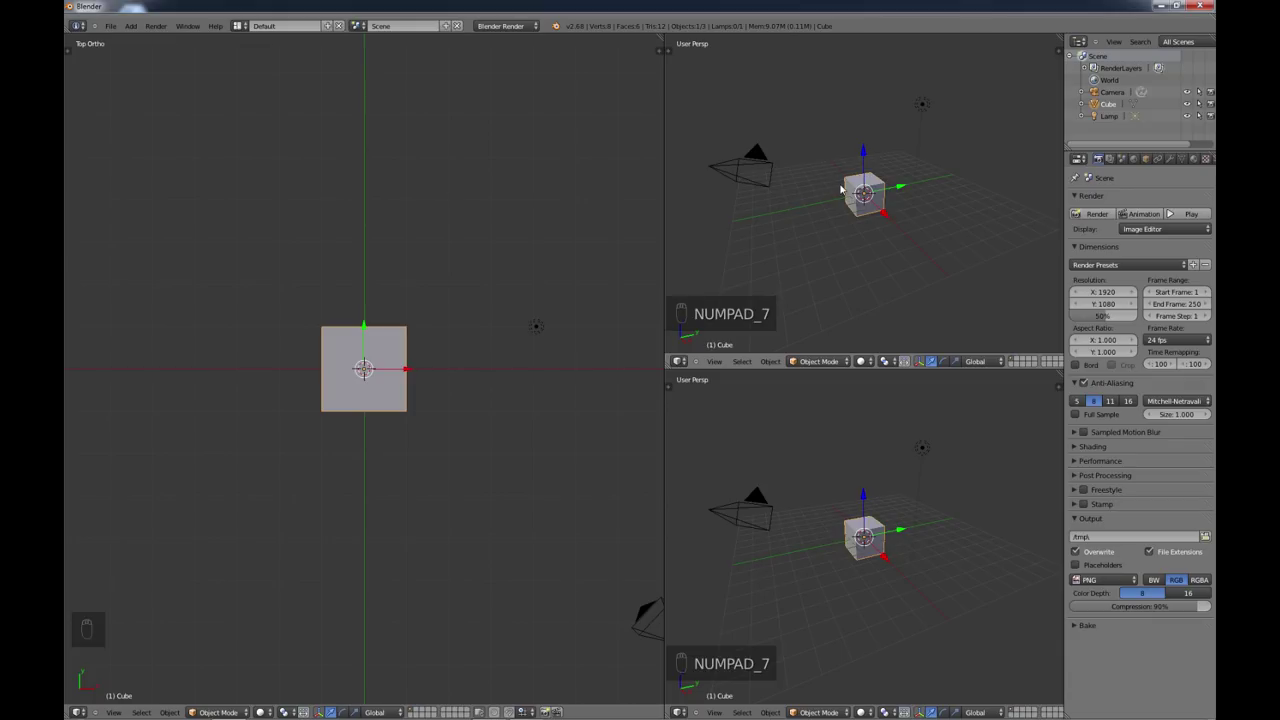
Step: Set the upper small viewport to an orthographic front view and the lower one to an orthographic right view
{"action": "key", "text": "KP_1"}
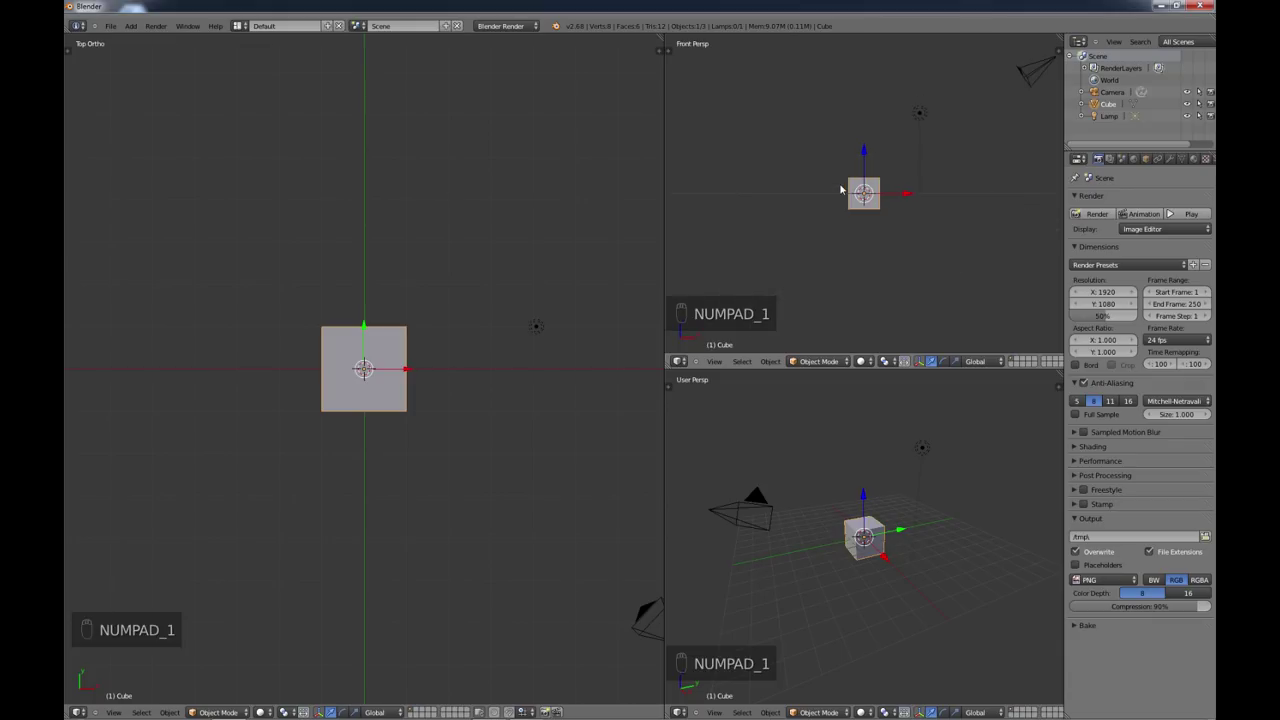
{"action": "key", "text": "KP_5"}
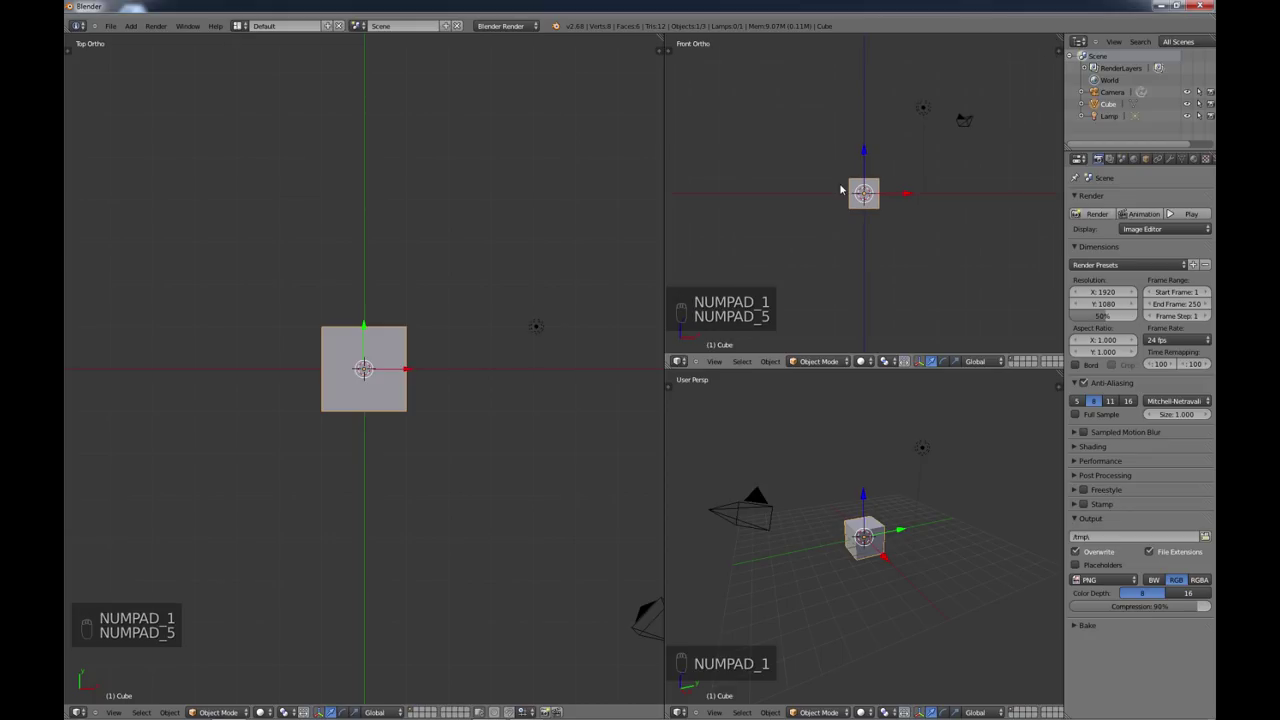
{"action": "scroll", "coordinate": [850, 197], "scroll_direction": "up", "scroll_amount": 5}
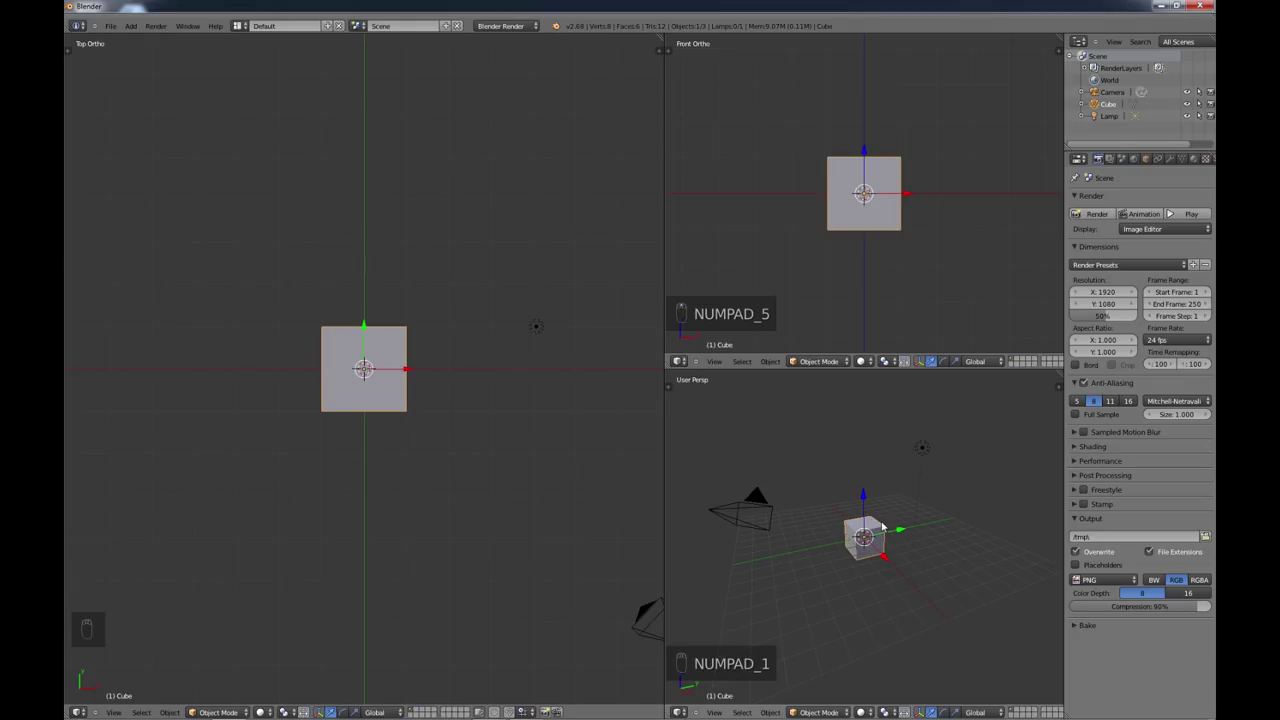
{"action": "key", "text": "KP_3"}
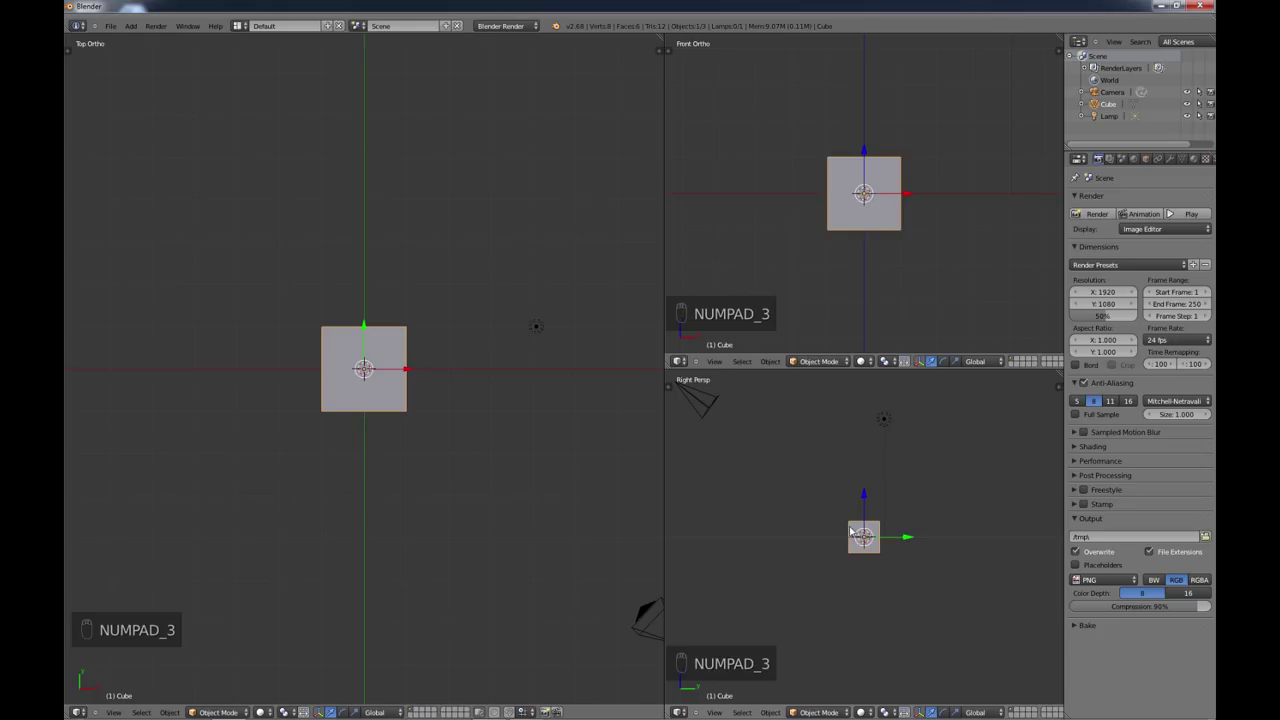
{"action": "key", "text": "KP_5"}
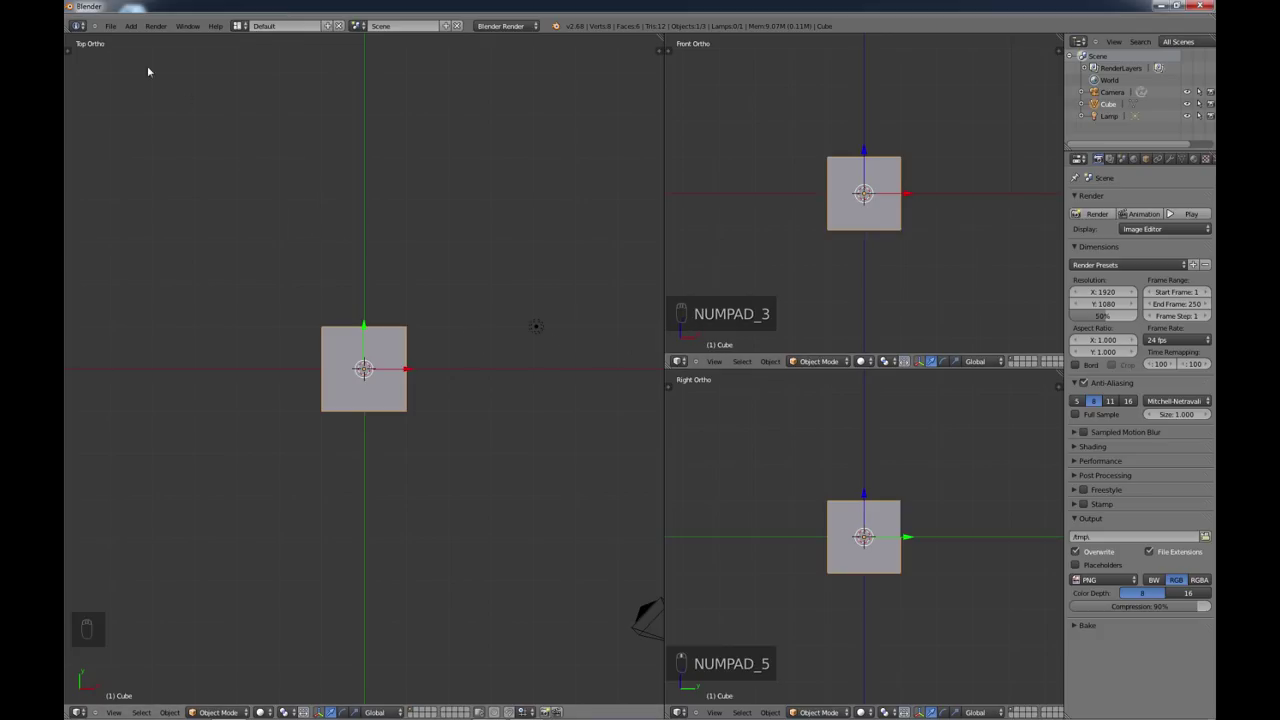
Step: Save the current three-viewport layout as the startup file
{"action": "left_click", "coordinate": [109, 27]}
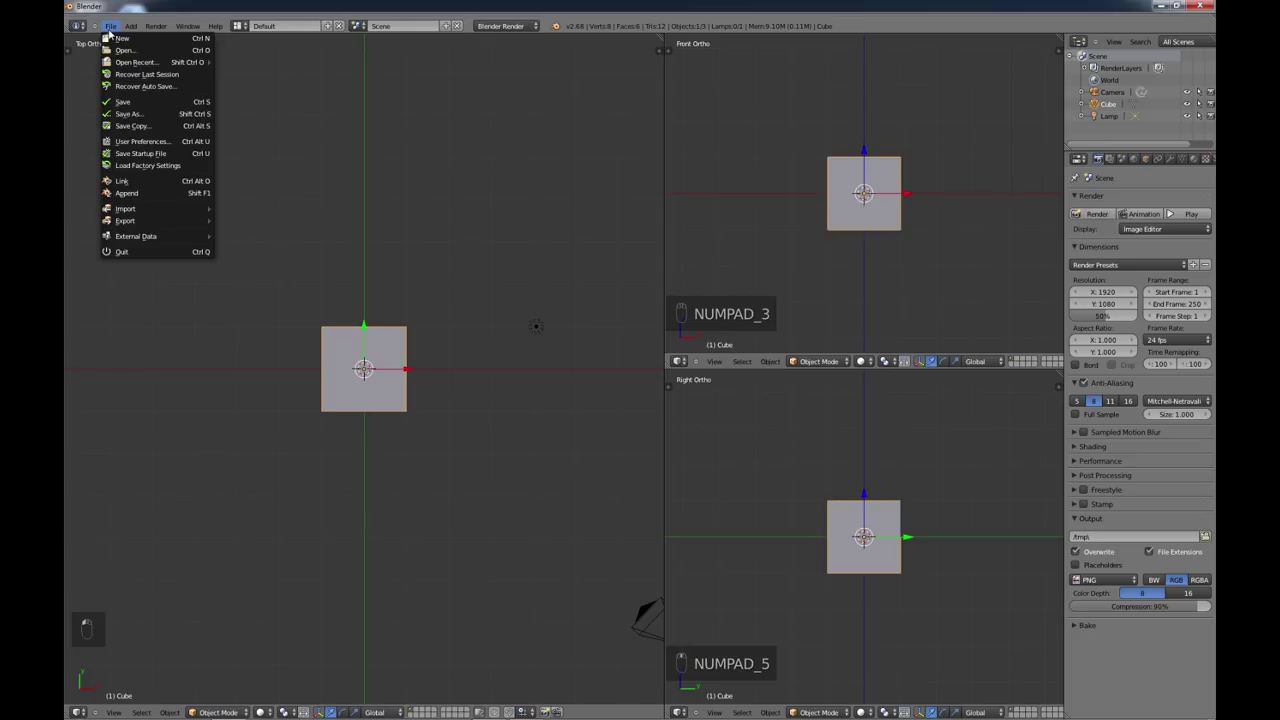
{"action": "left_click", "coordinate": [131, 155]}
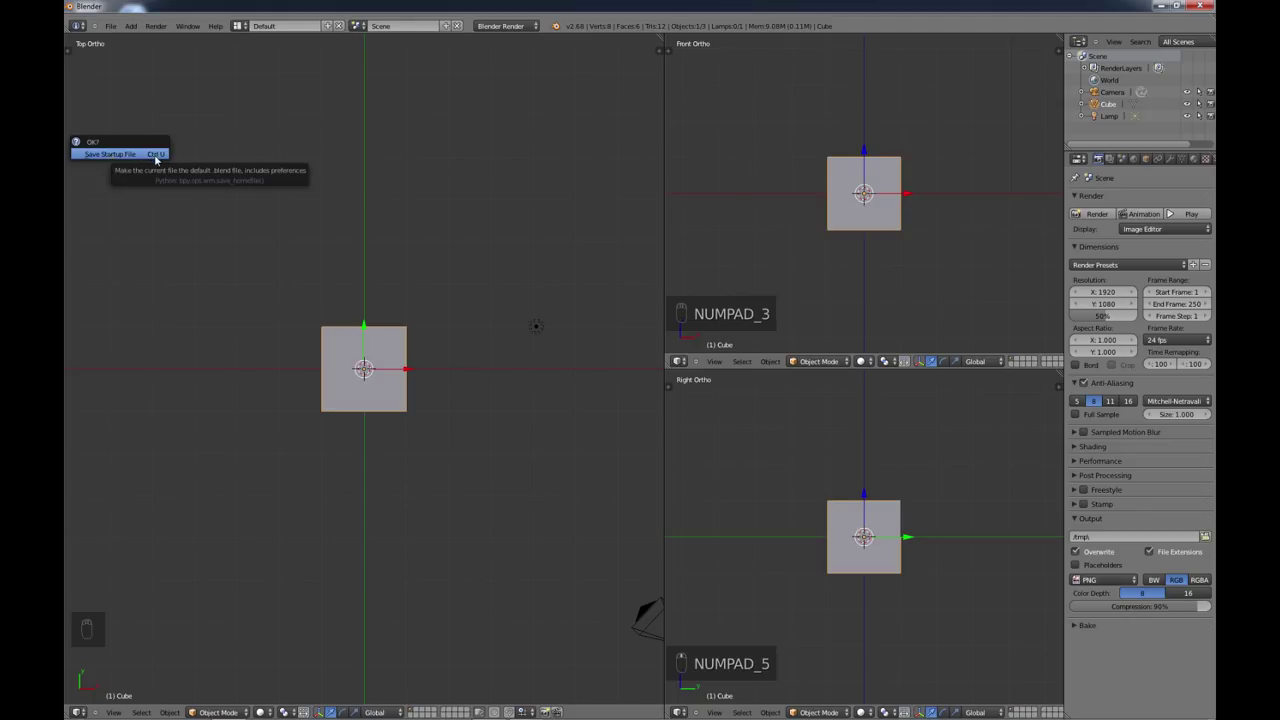
{"action": "left_click", "coordinate": [101, 156]}
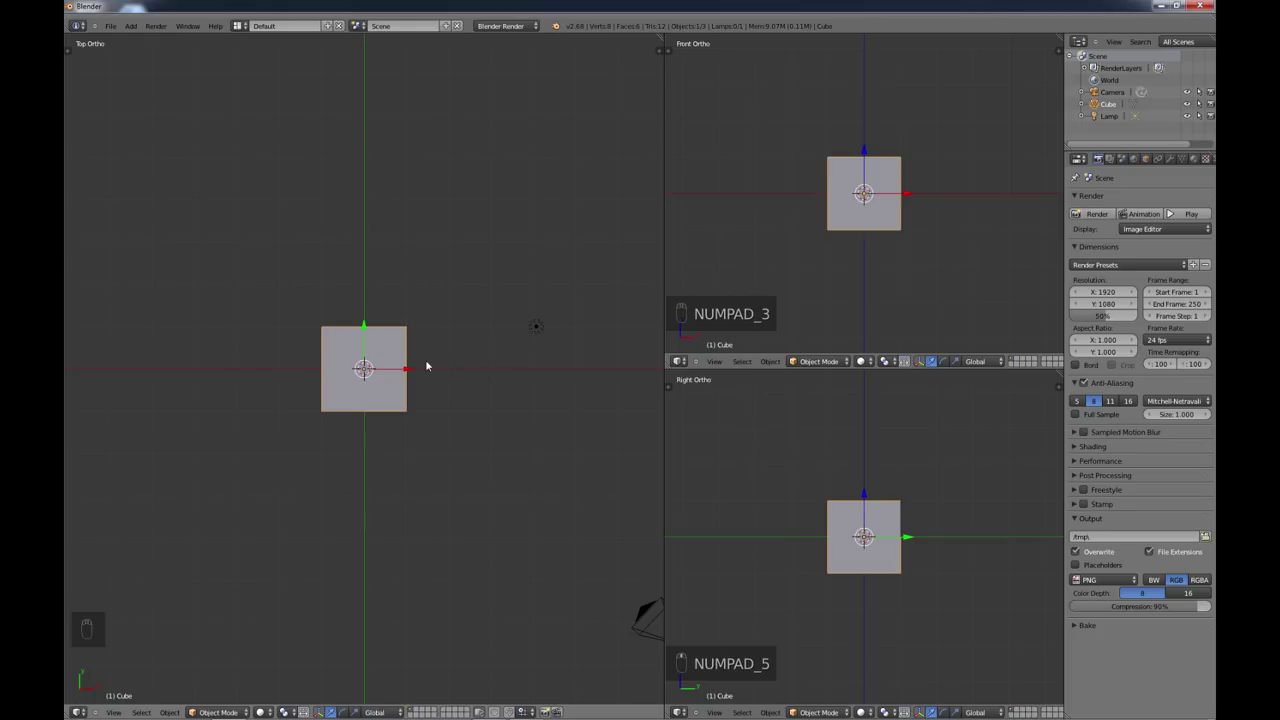
{"action": "scroll", "coordinate": [426, 364], "scroll_direction": "up", "scroll_amount": 2}
{"action": "scroll", "coordinate": [424, 364], "scroll_direction": "down", "scroll_amount": 1}
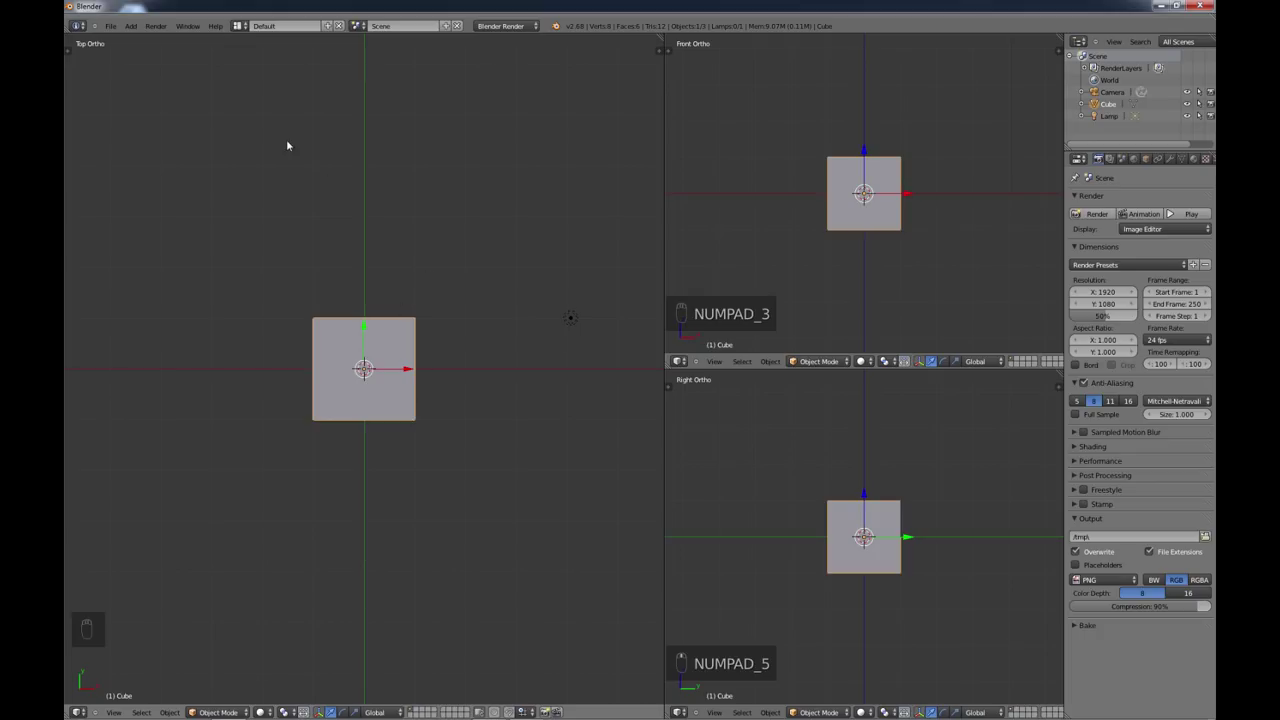
Step: Review the Interface and Editing user preferences, and set Select With to Left in the Input preferences
{"action": "left_click", "coordinate": [110, 26]}
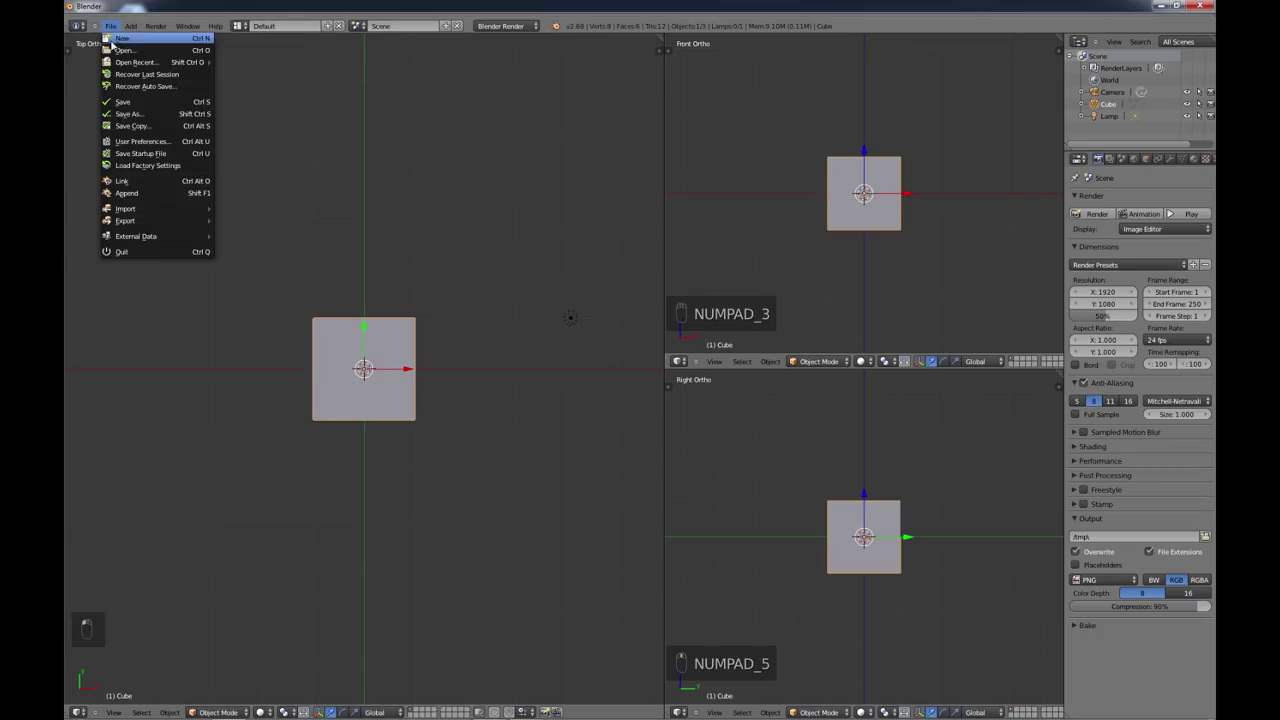
{"action": "mouse_move", "coordinate": [120, 66]}
{"action": "left_click", "coordinate": [135, 141]}
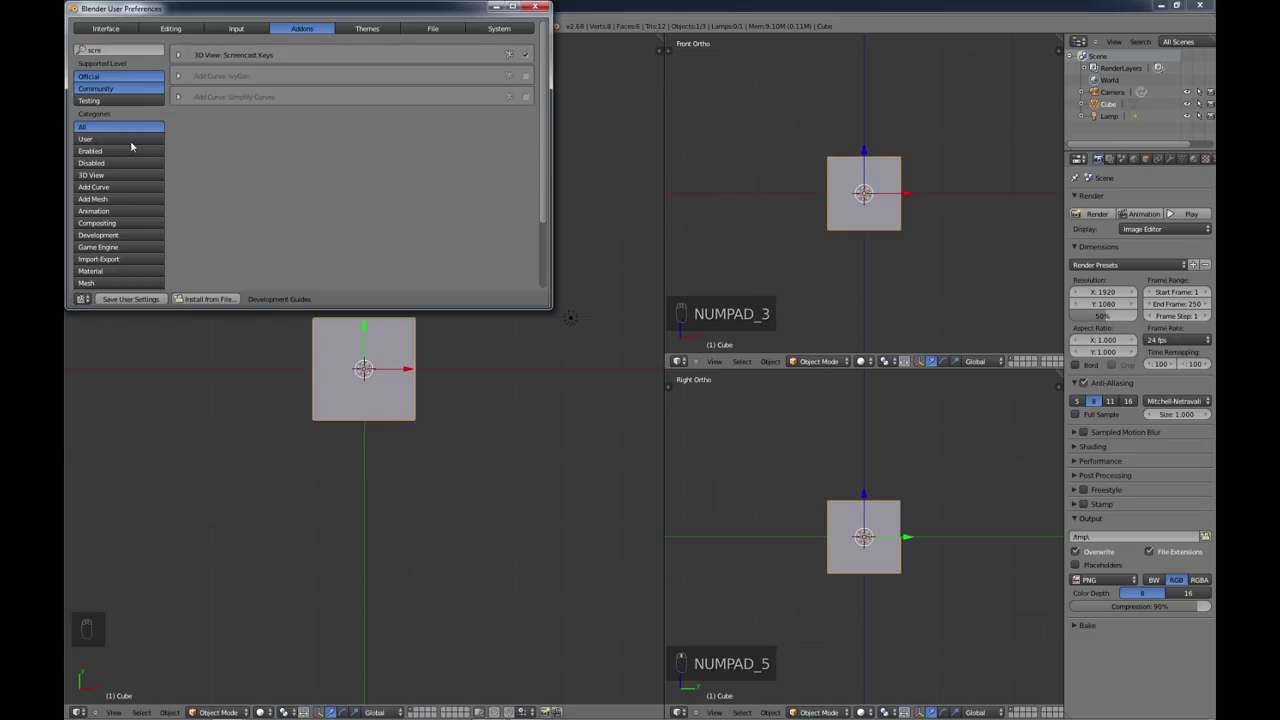
{"action": "left_click", "coordinate": [108, 29]}
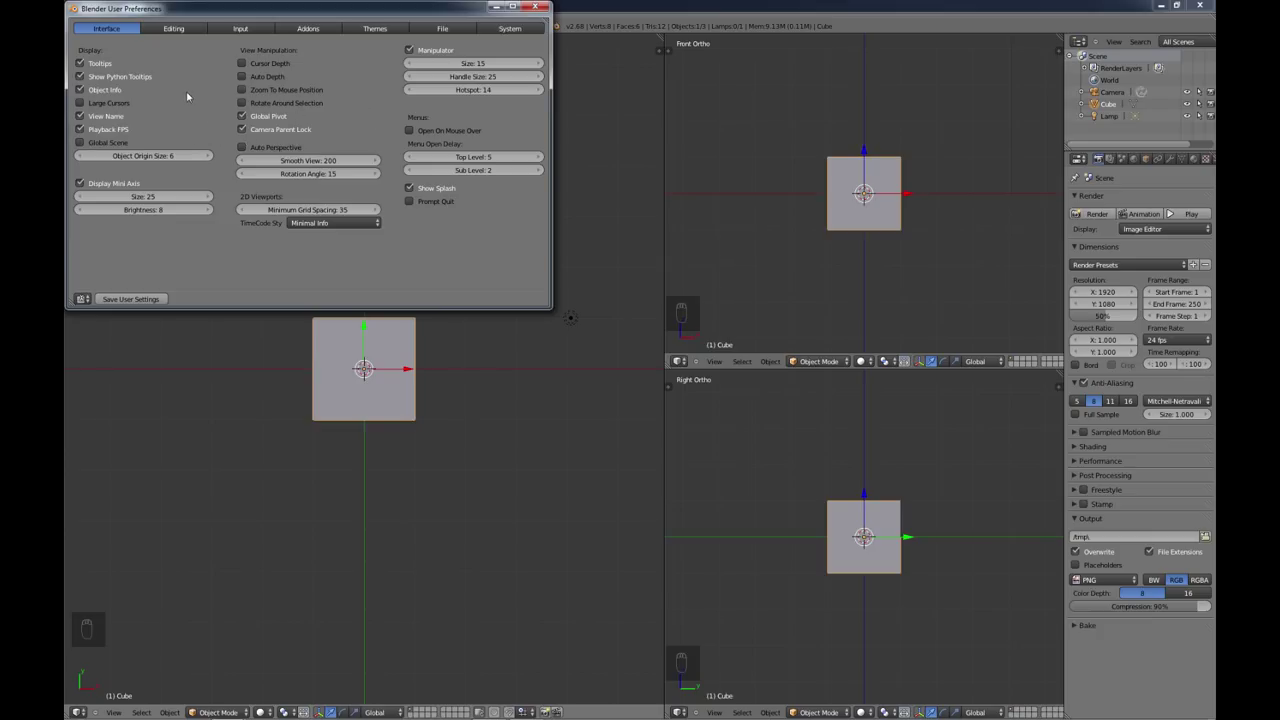
{"action": "left_click", "coordinate": [175, 30]}
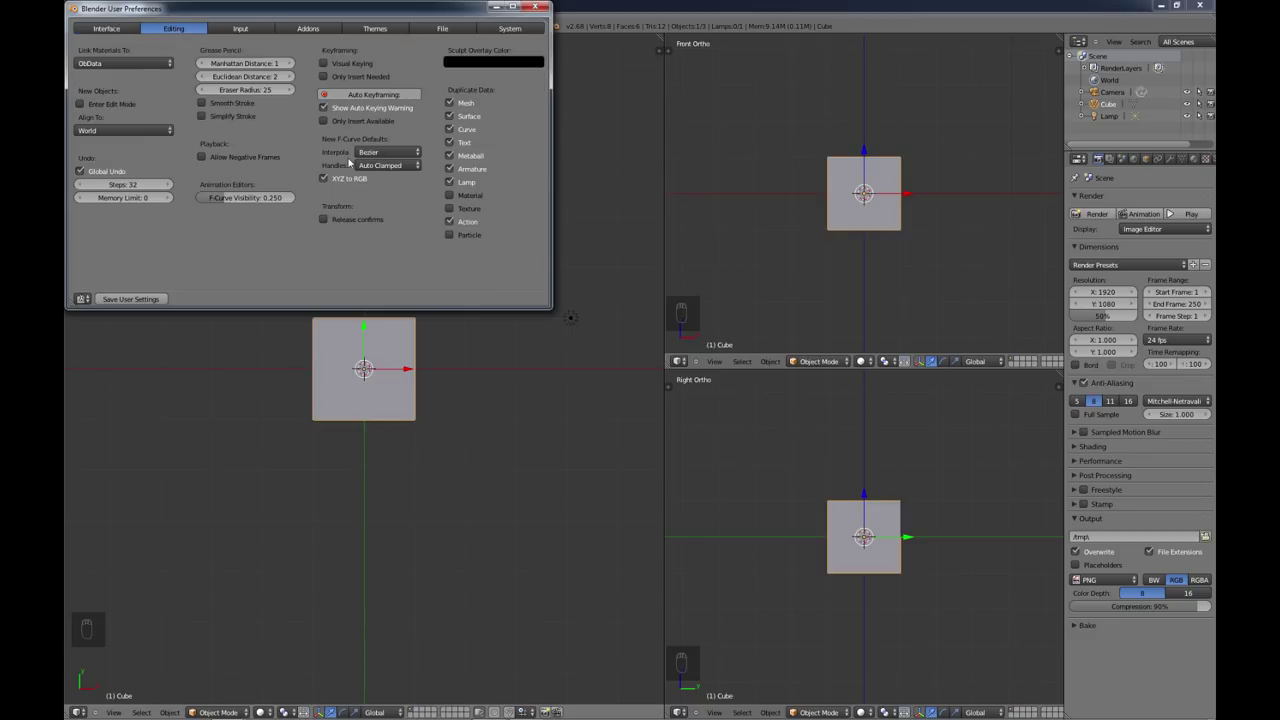
{"action": "left_click", "coordinate": [240, 30]}
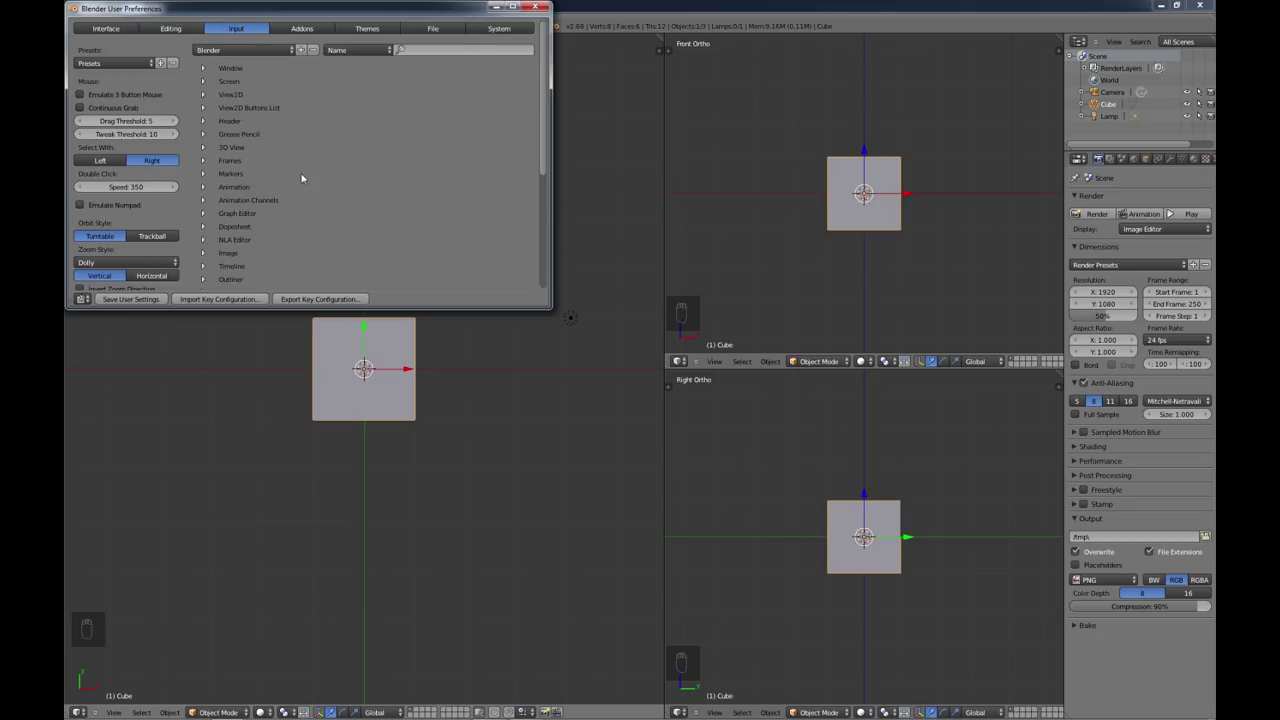
{"action": "left_click", "coordinate": [100, 161]}
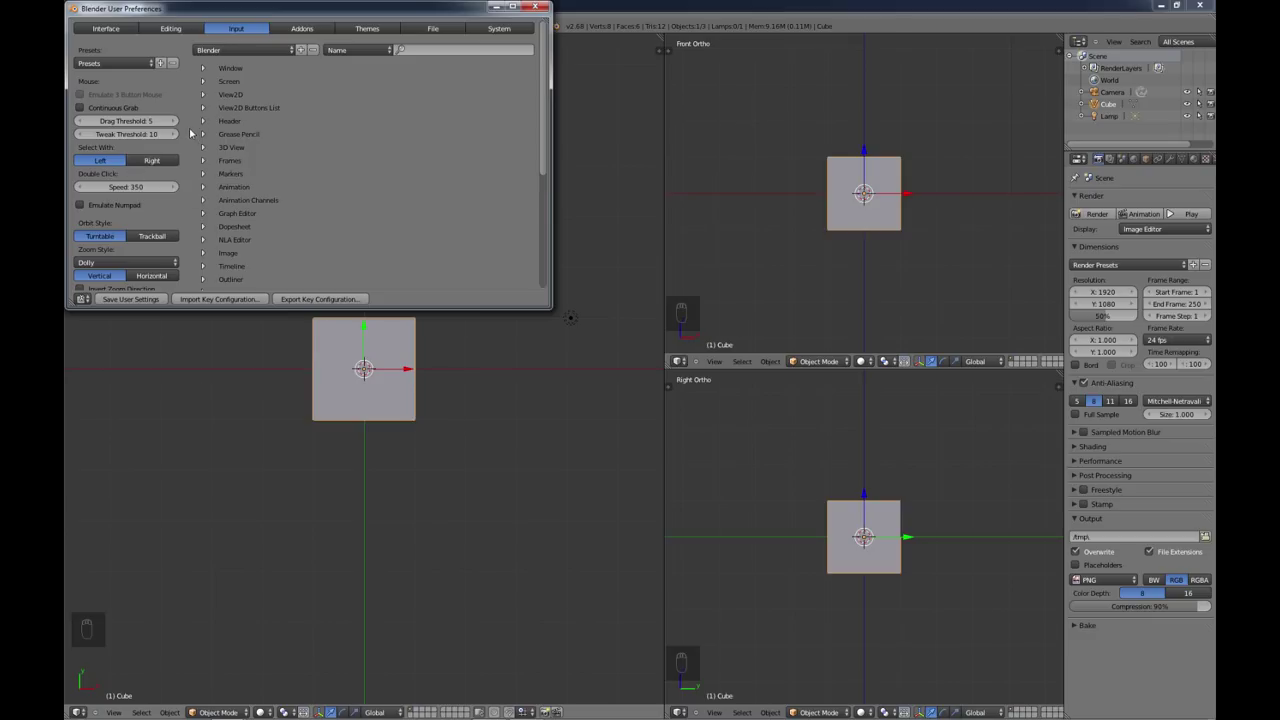
Step: Review the Addons, Themes and File preferences, and set the compute device to CUDA in the System preferences
{"action": "left_click", "coordinate": [301, 29]}
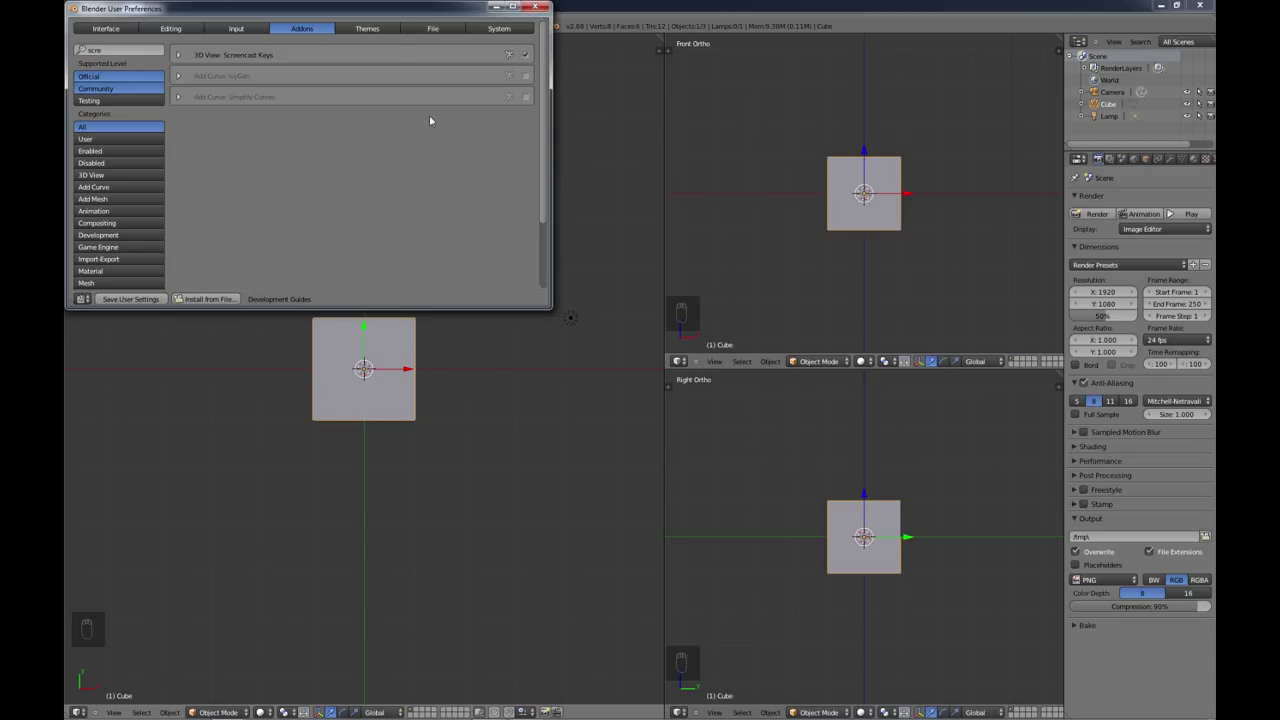
{"action": "left_click", "coordinate": [367, 29]}
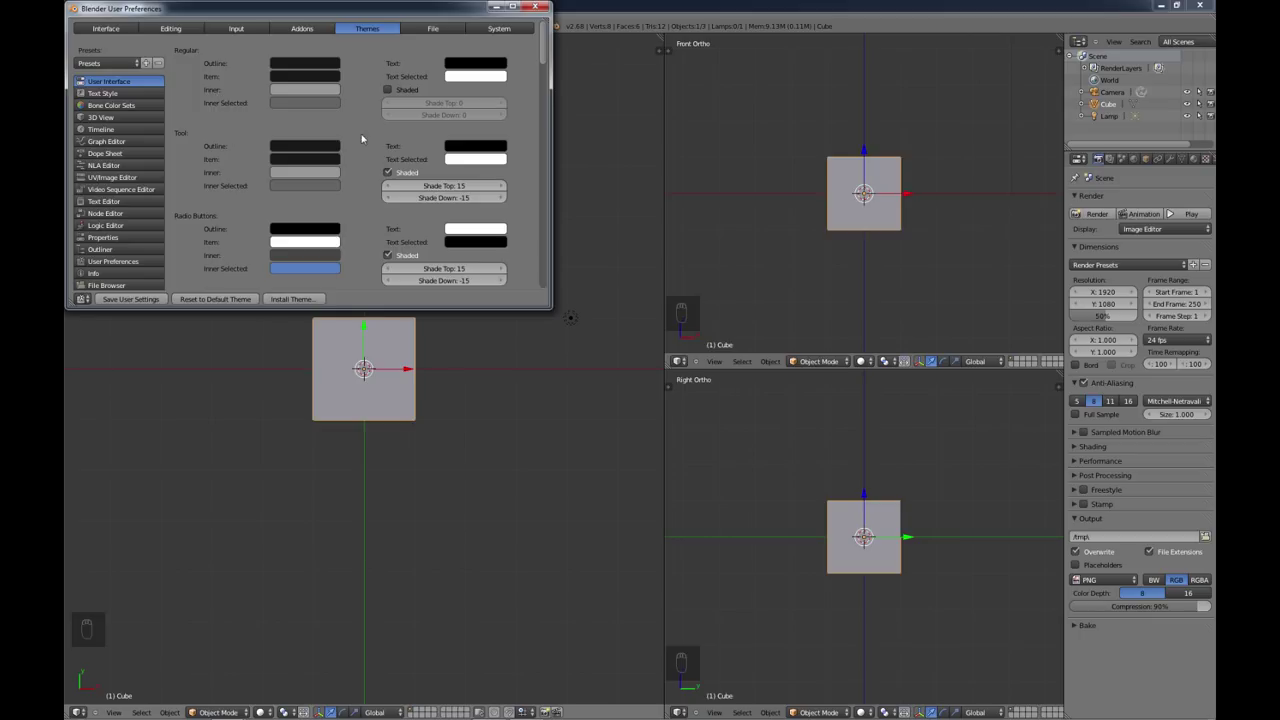
{"action": "left_click", "coordinate": [430, 30]}
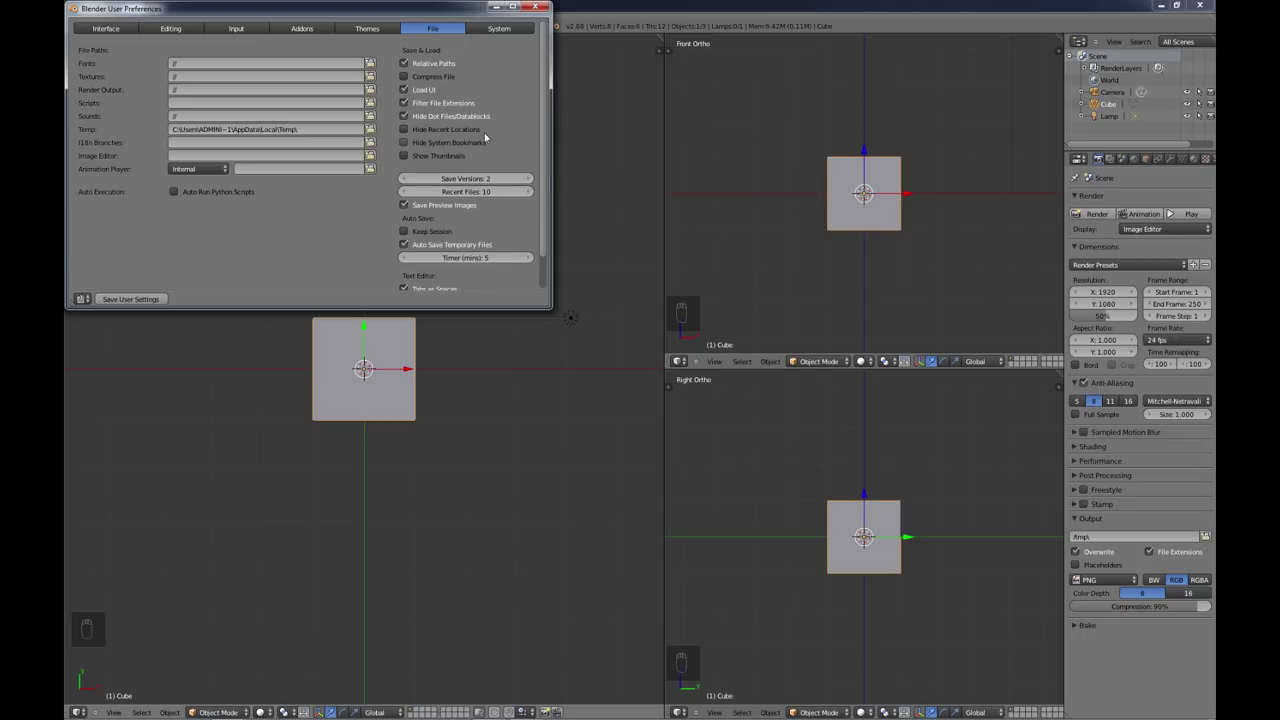
{"action": "left_click", "coordinate": [495, 30]}
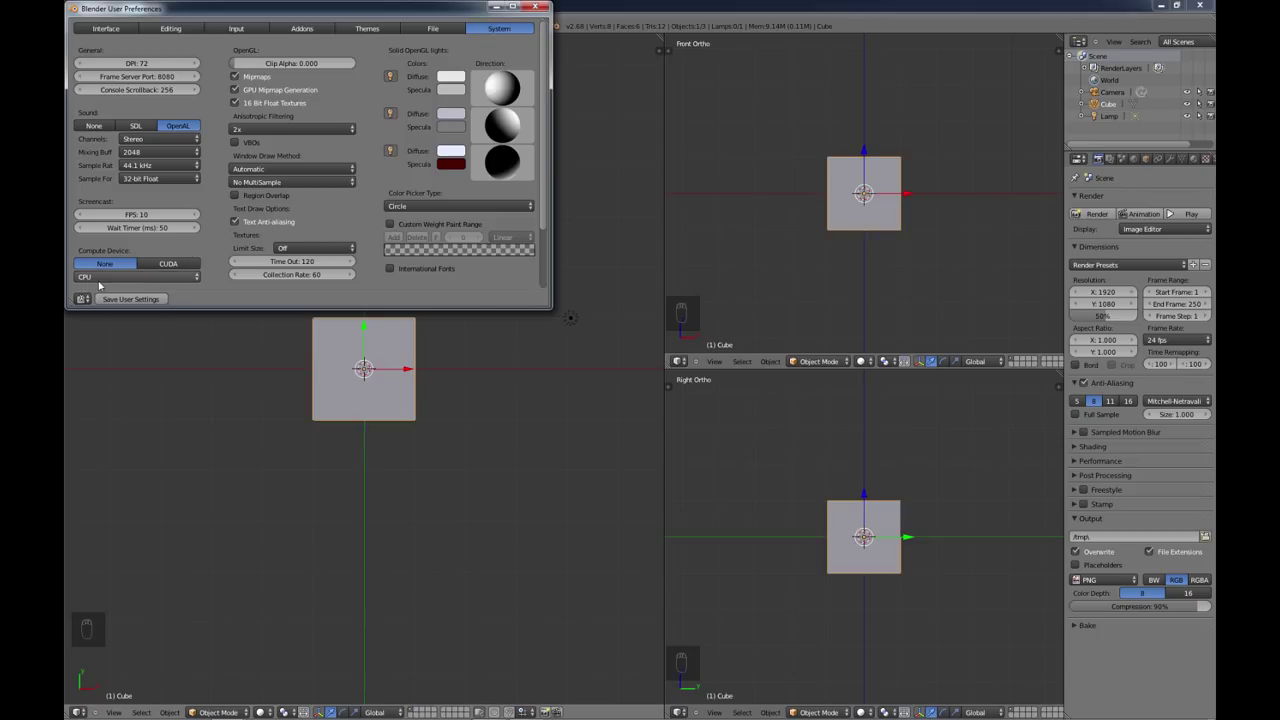
{"action": "left_click", "coordinate": [165, 266]}
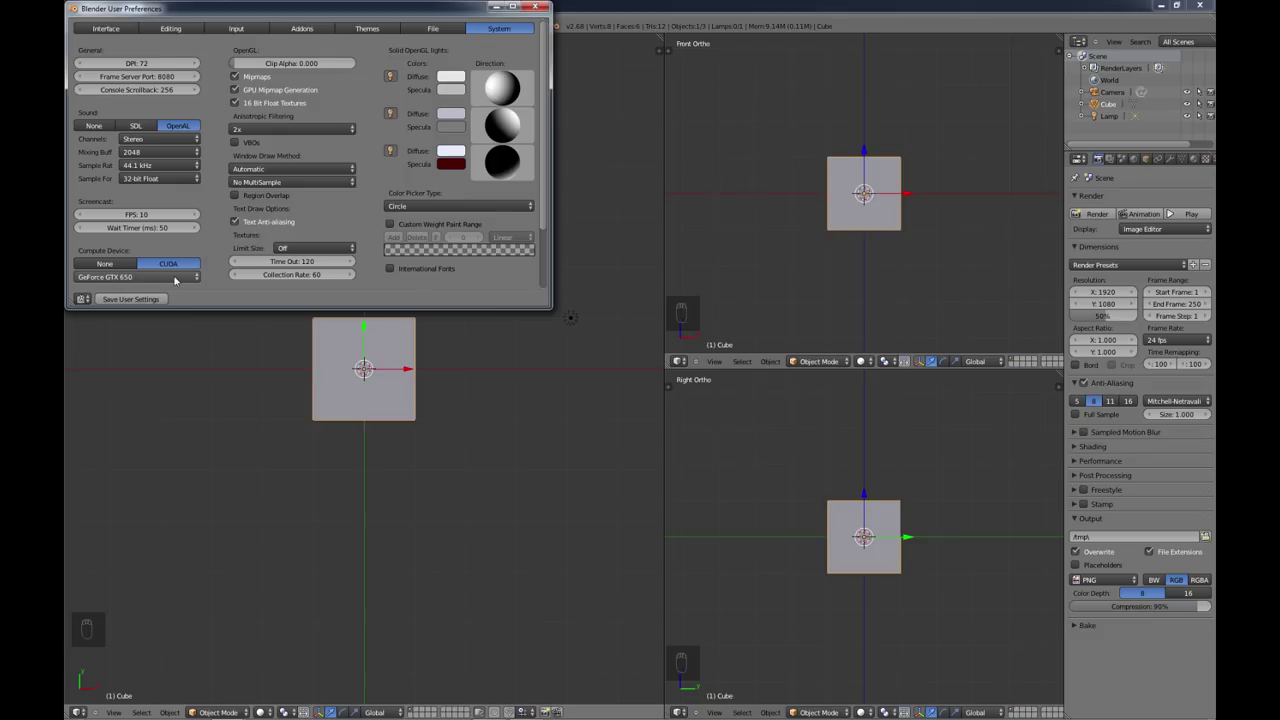
Step: Choose the GeForce GTX 650 as the CUDA compute device and close the user preferences
{"action": "left_click", "coordinate": [126, 276]}
{"action": "left_click", "coordinate": [126, 266]}
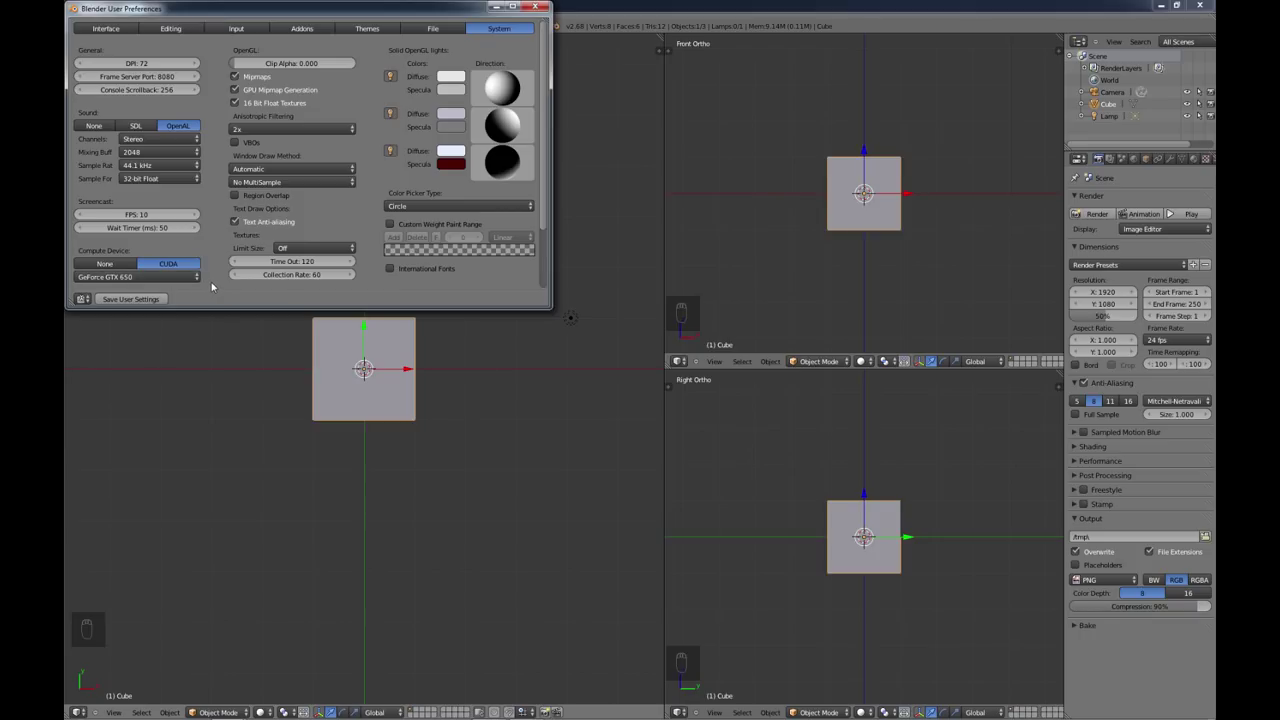
{"action": "left_click", "coordinate": [537, 9]}
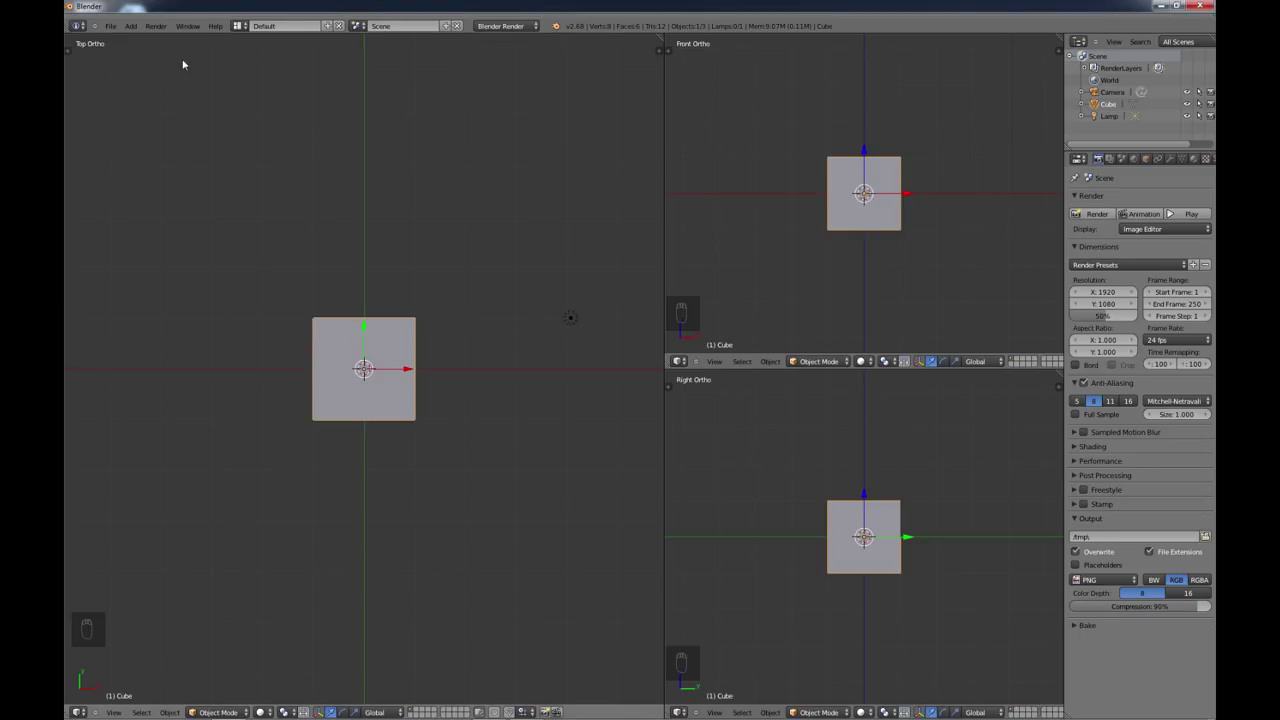
Step: Save the current setup as the startup file
{"action": "left_click", "coordinate": [109, 27]}
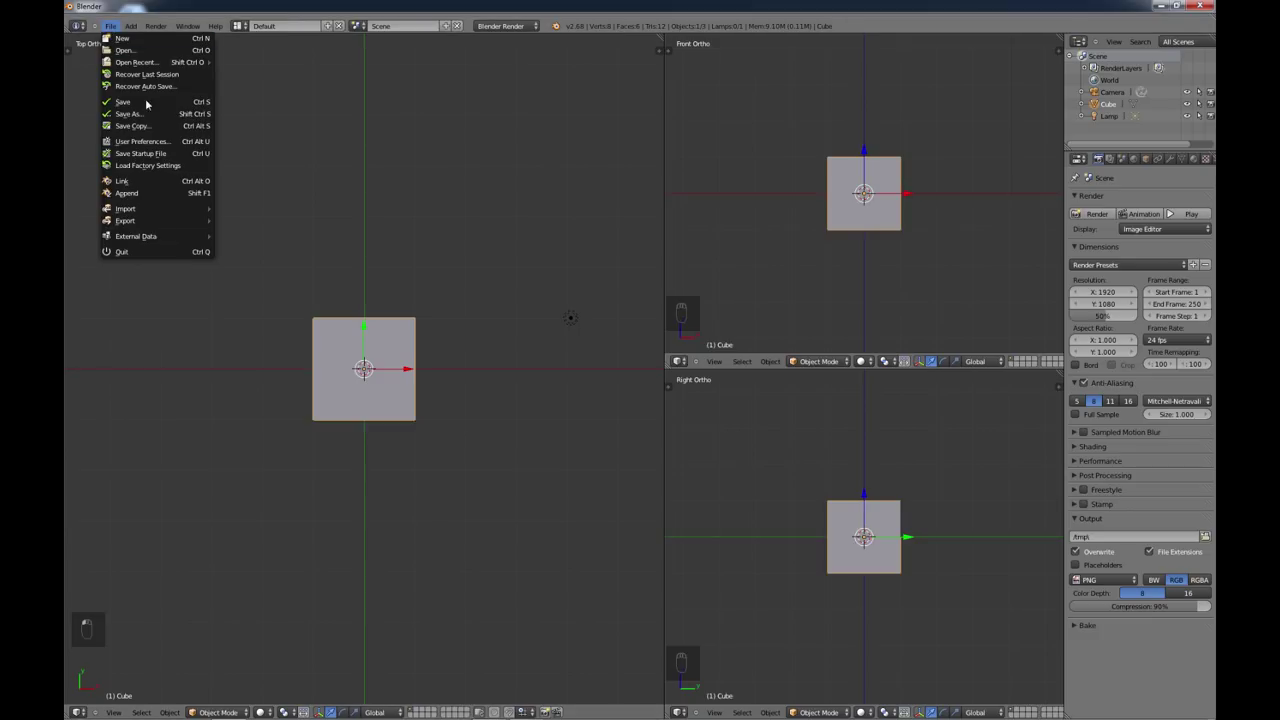
{"action": "left_click", "coordinate": [116, 155]}
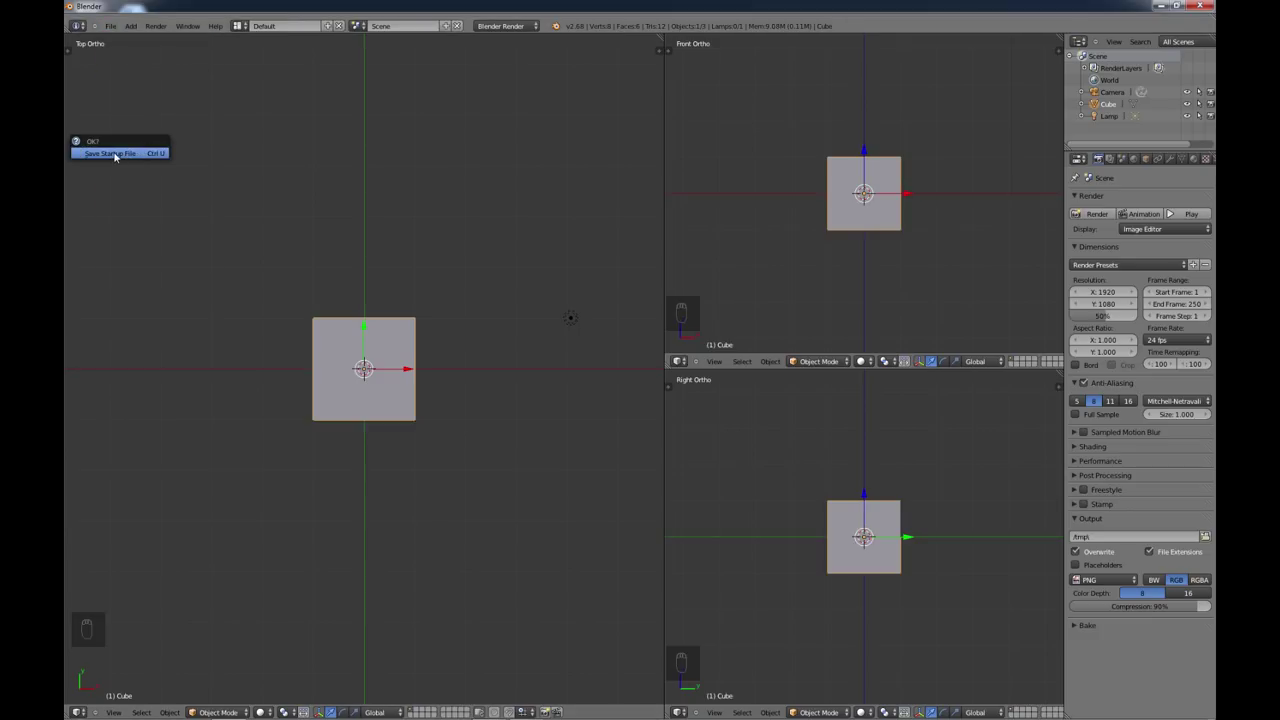
{"action": "left_click", "coordinate": [116, 155]}
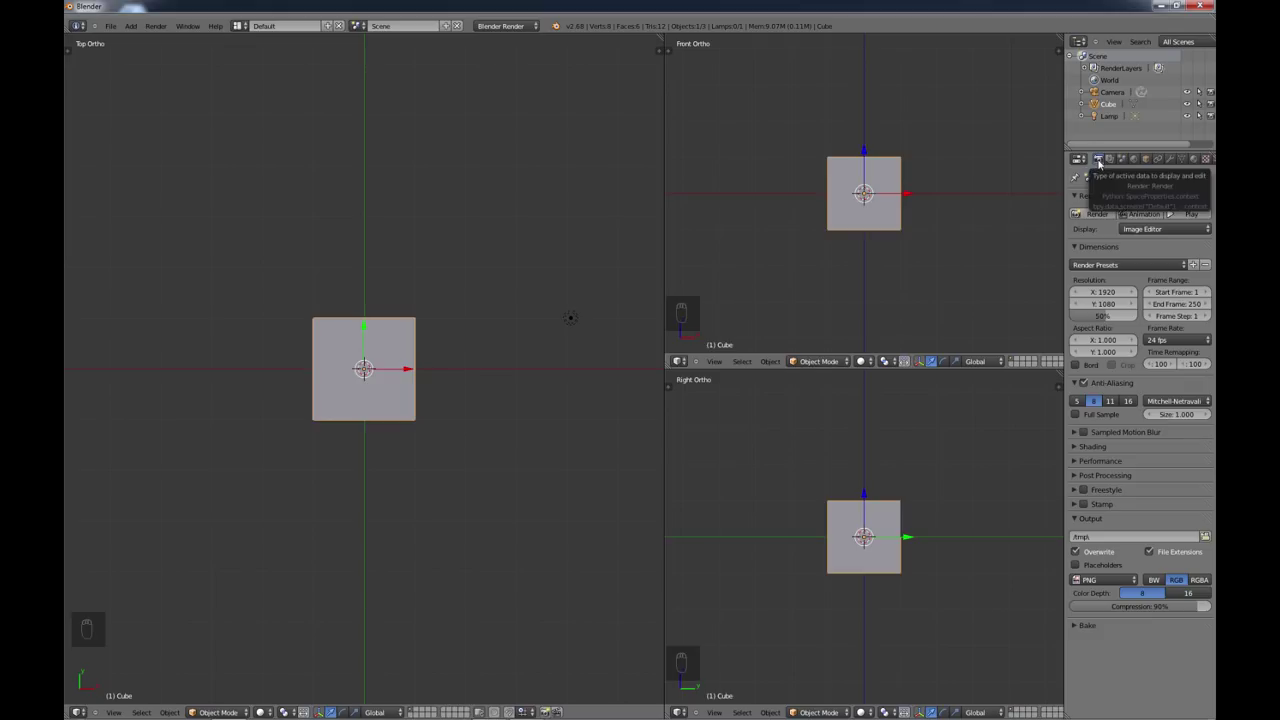
Step: Set the render resolution to 1280 by 720 pixels at 100% scale
{"action": "left_click", "coordinate": [1105, 297]}
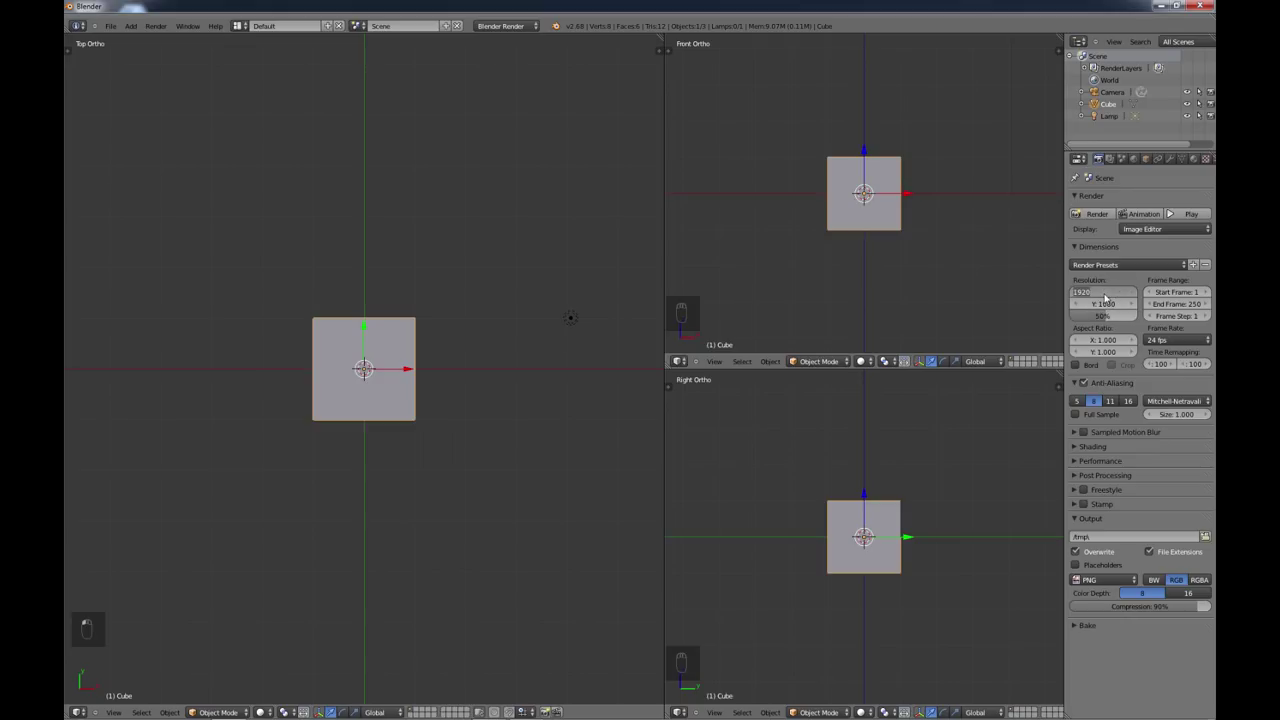
{"action": "type", "text": "1280"}
{"action": "key", "text": "Tab"}
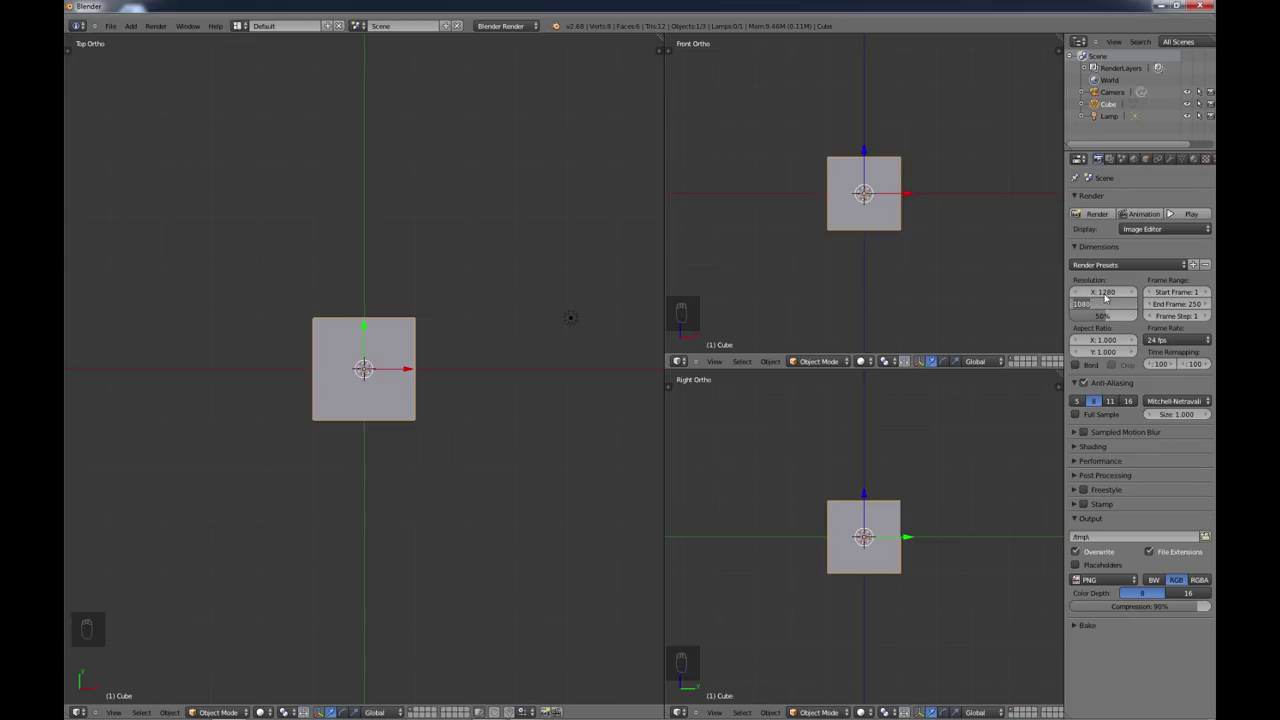
{"action": "type", "text": "720"}
{"action": "key", "text": "Tab"}
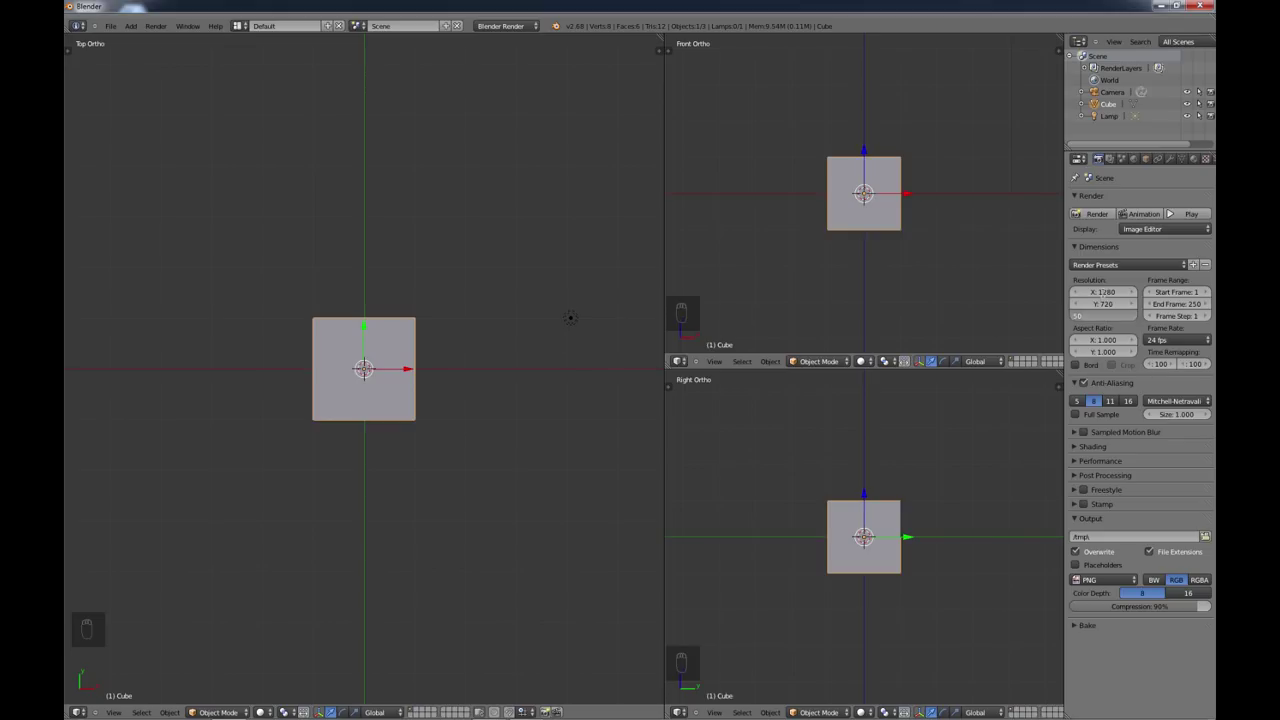
{"action": "type", "text": "100"}
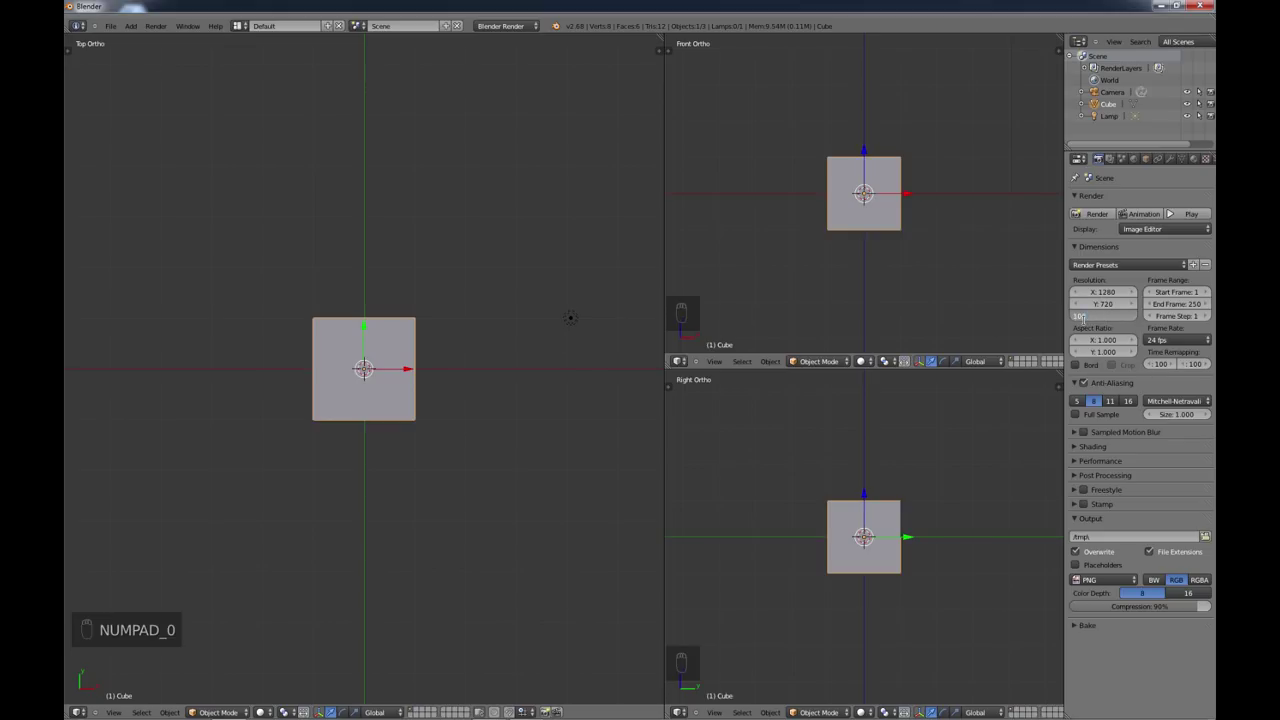
{"action": "key", "text": "Tab"}
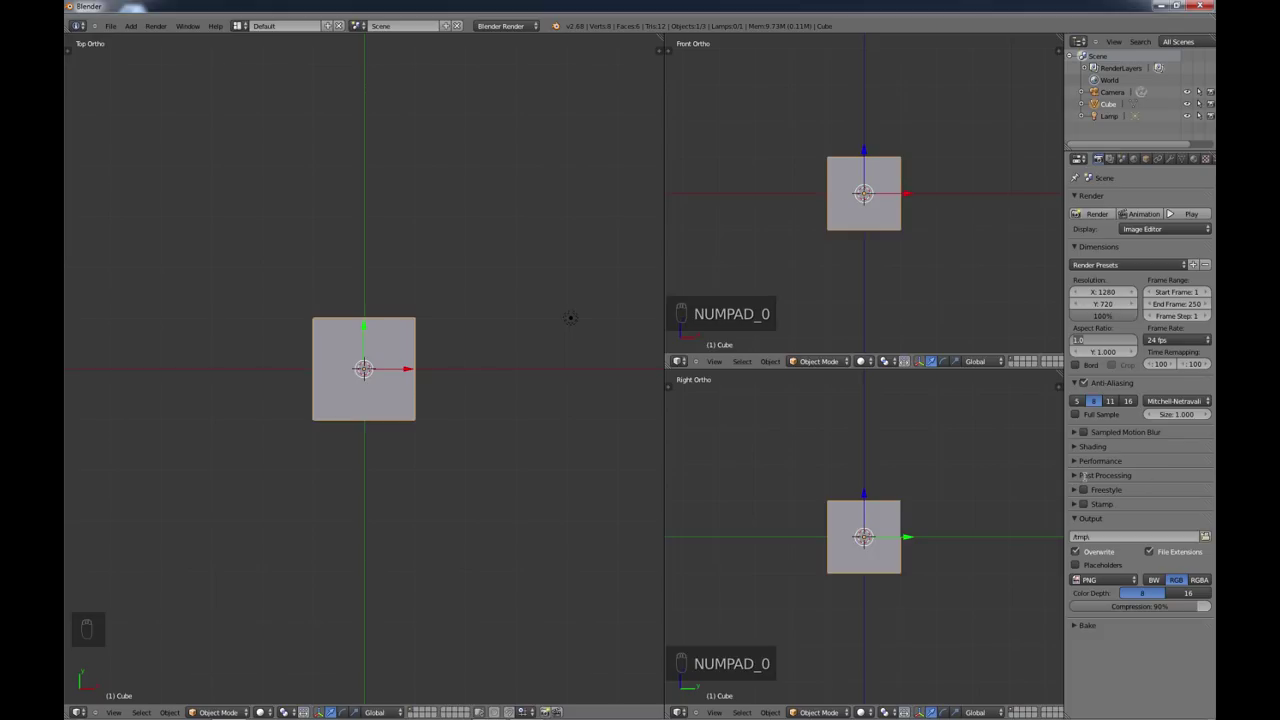
Step: Set the render performance tile size to 128 in both X and Y
{"action": "left_click", "coordinate": [1074, 461]}
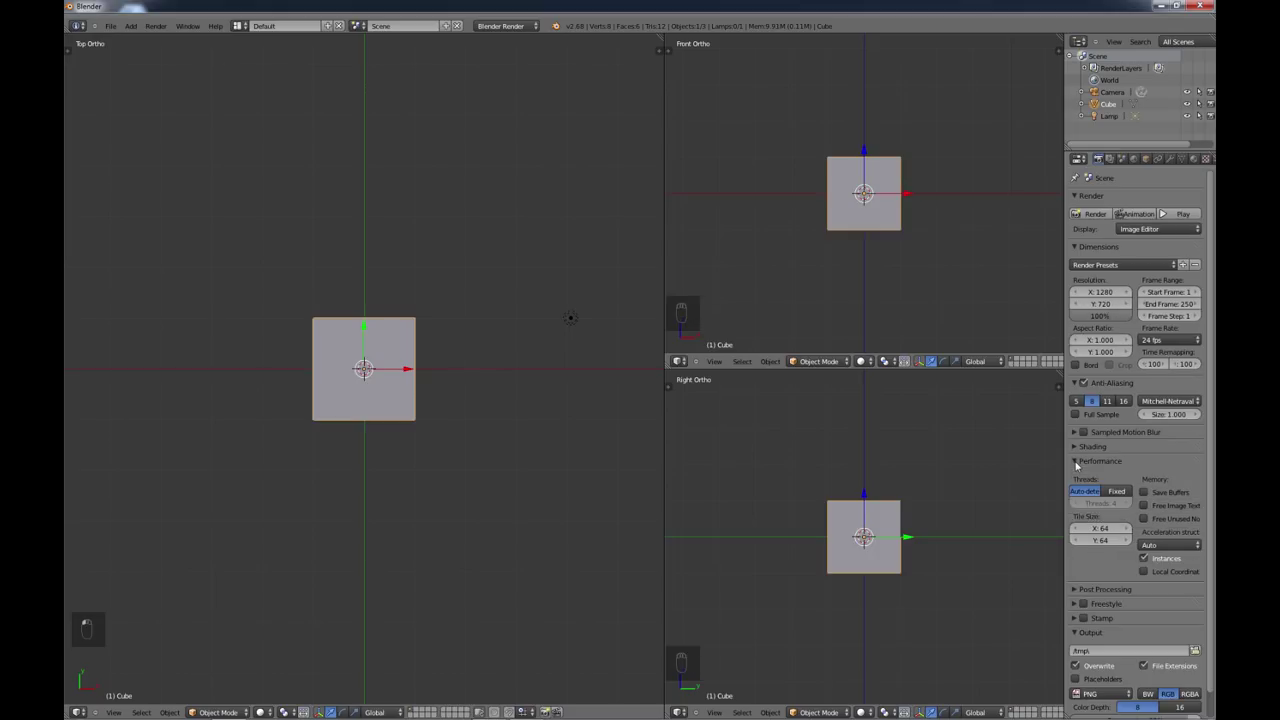
{"action": "left_click", "coordinate": [1100, 528]}
{"action": "type", "text": "128"}
{"action": "key", "text": "Tab"}
{"action": "type", "text": "128"}
{"action": "key", "text": "Return"}
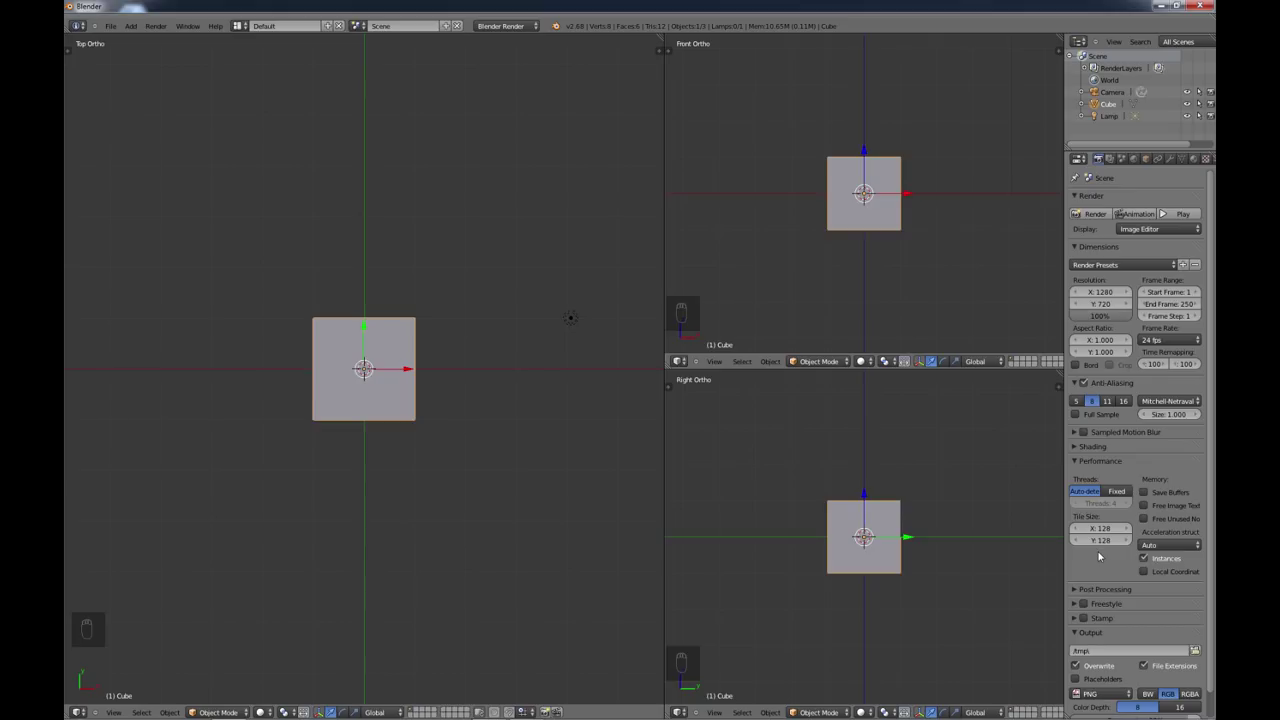
Step: Switch the render engine to Cycles Render and set its device to GPU Compute
{"action": "left_click", "coordinate": [536, 30]}
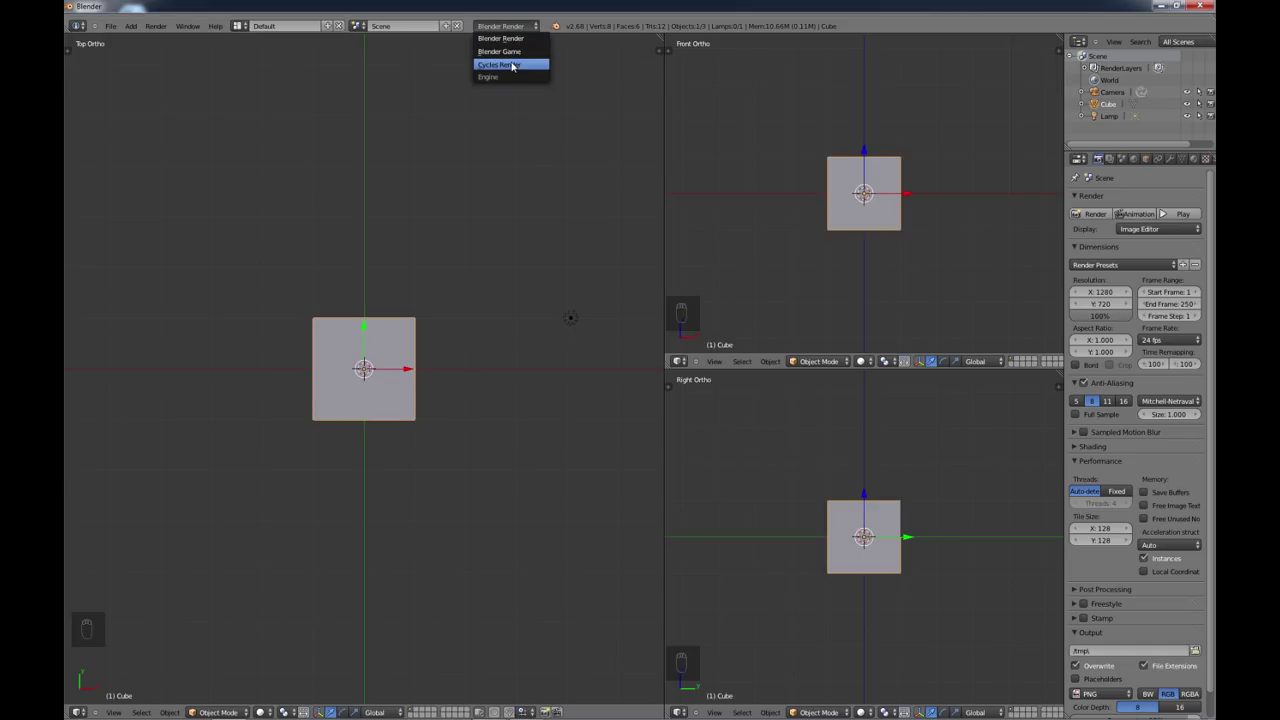
{"action": "left_click", "coordinate": [512, 65]}
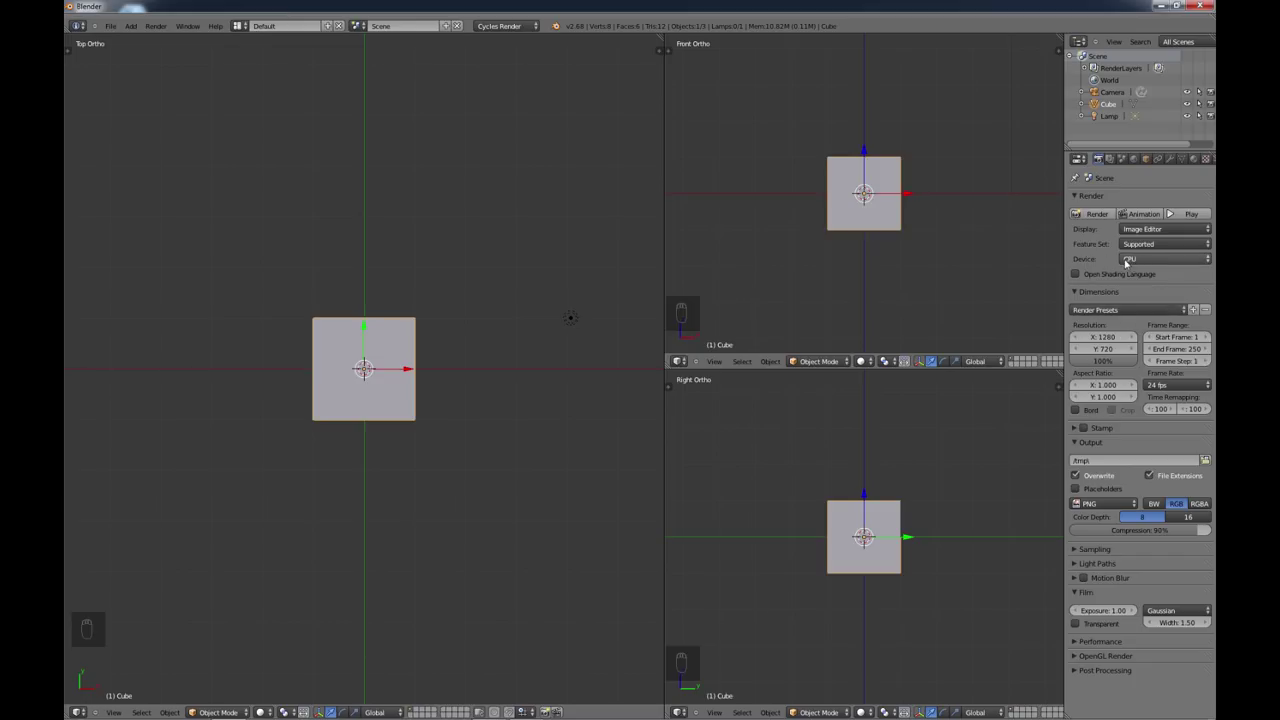
{"action": "left_click", "coordinate": [1203, 260]}
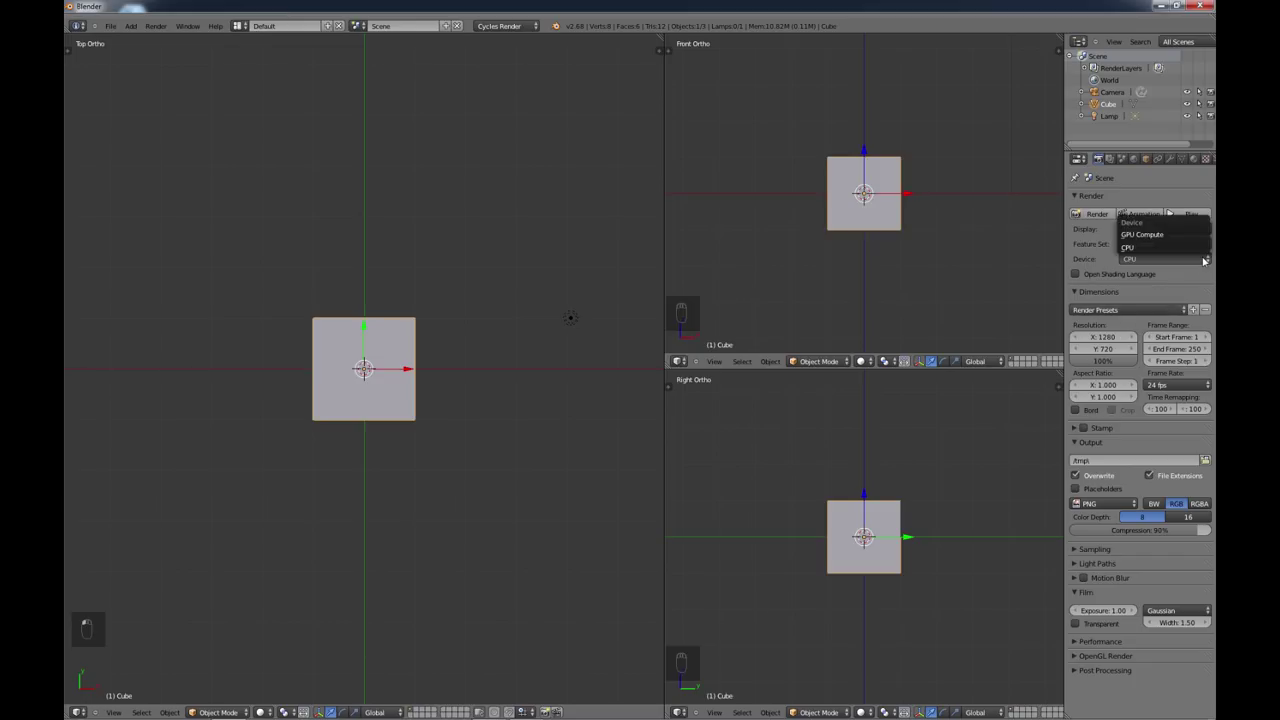
{"action": "left_click", "coordinate": [1146, 236]}
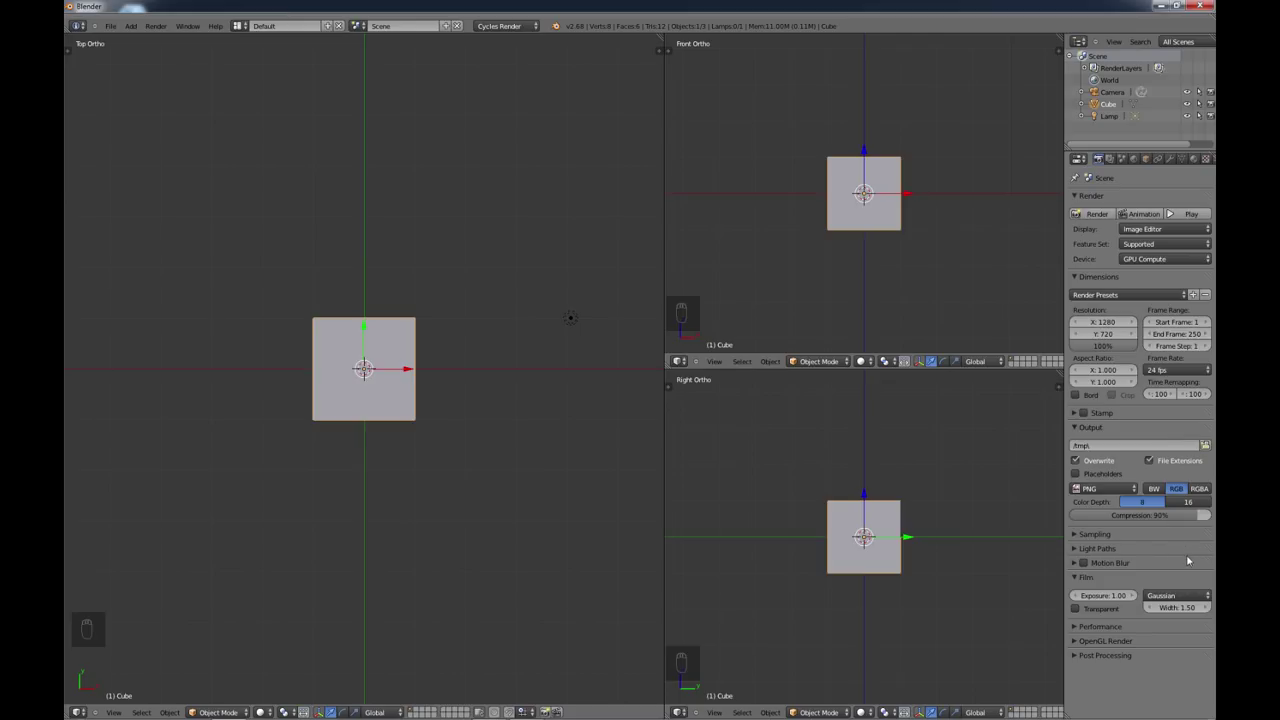
Step: Set the Cycles render samples to 100 in the Sampling settings
{"action": "left_click", "coordinate": [1075, 535]}
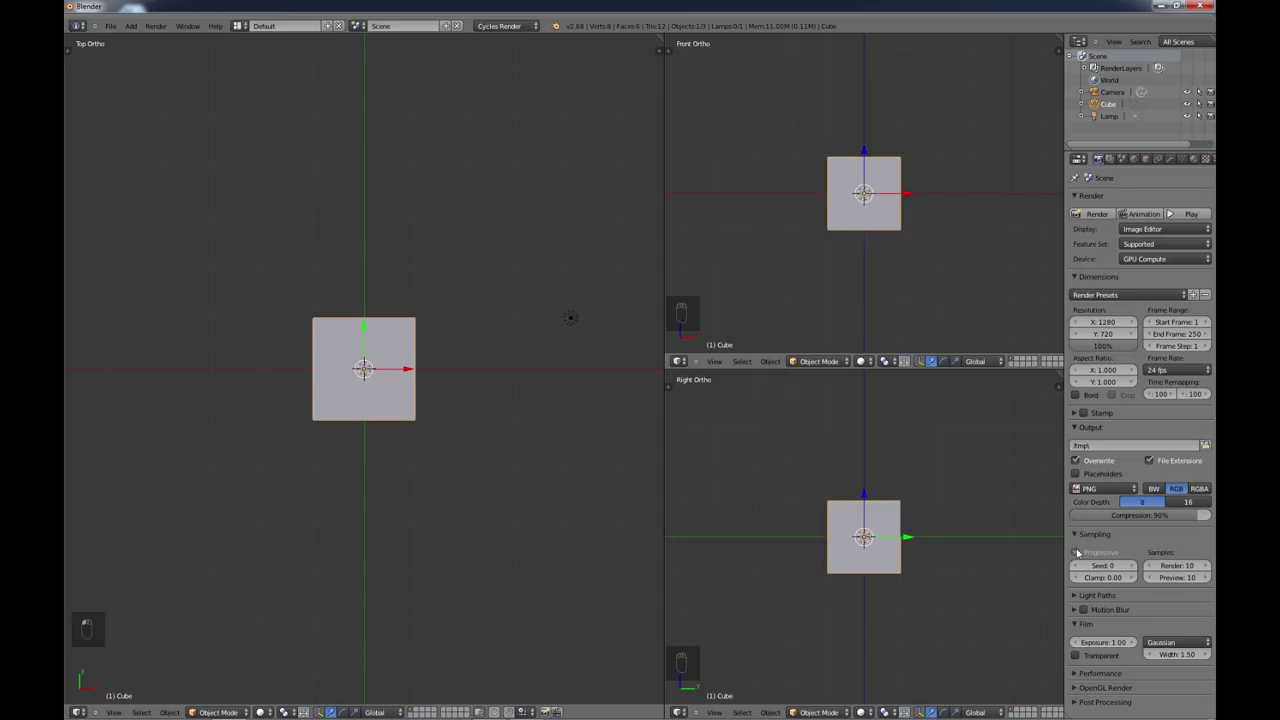
{"action": "left_click", "coordinate": [1190, 568]}
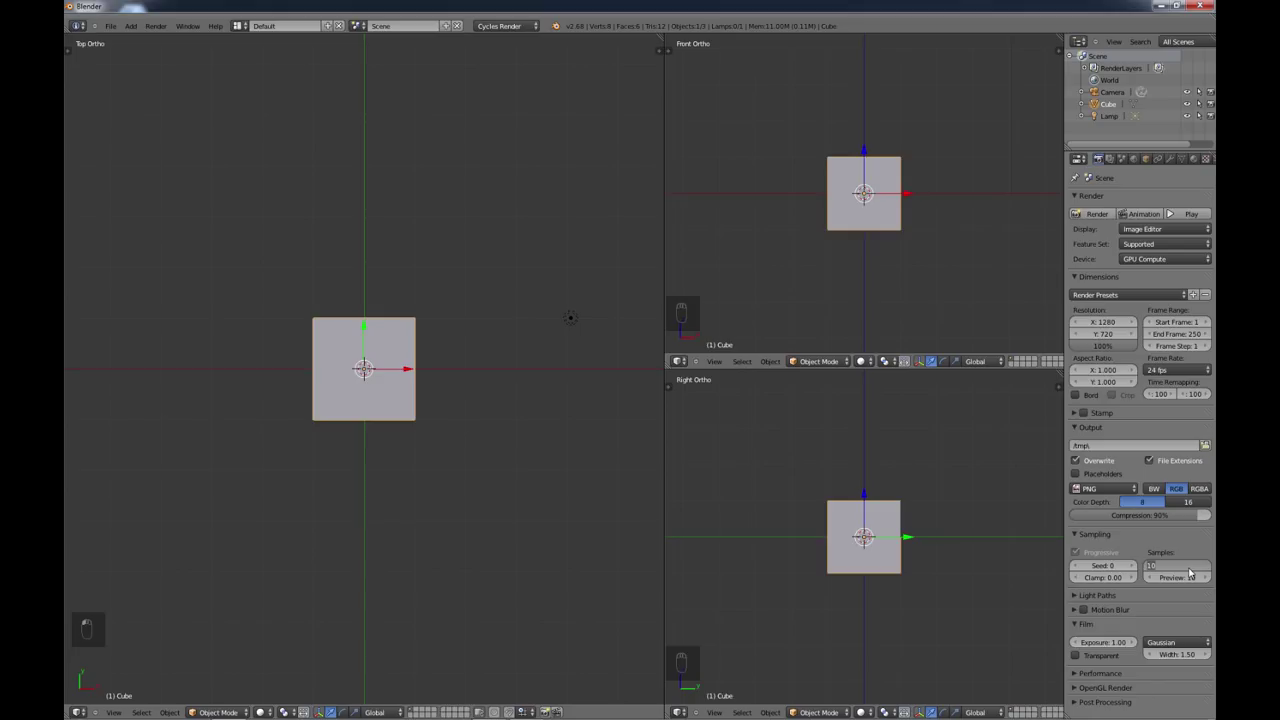
{"action": "type", "text": "100"}
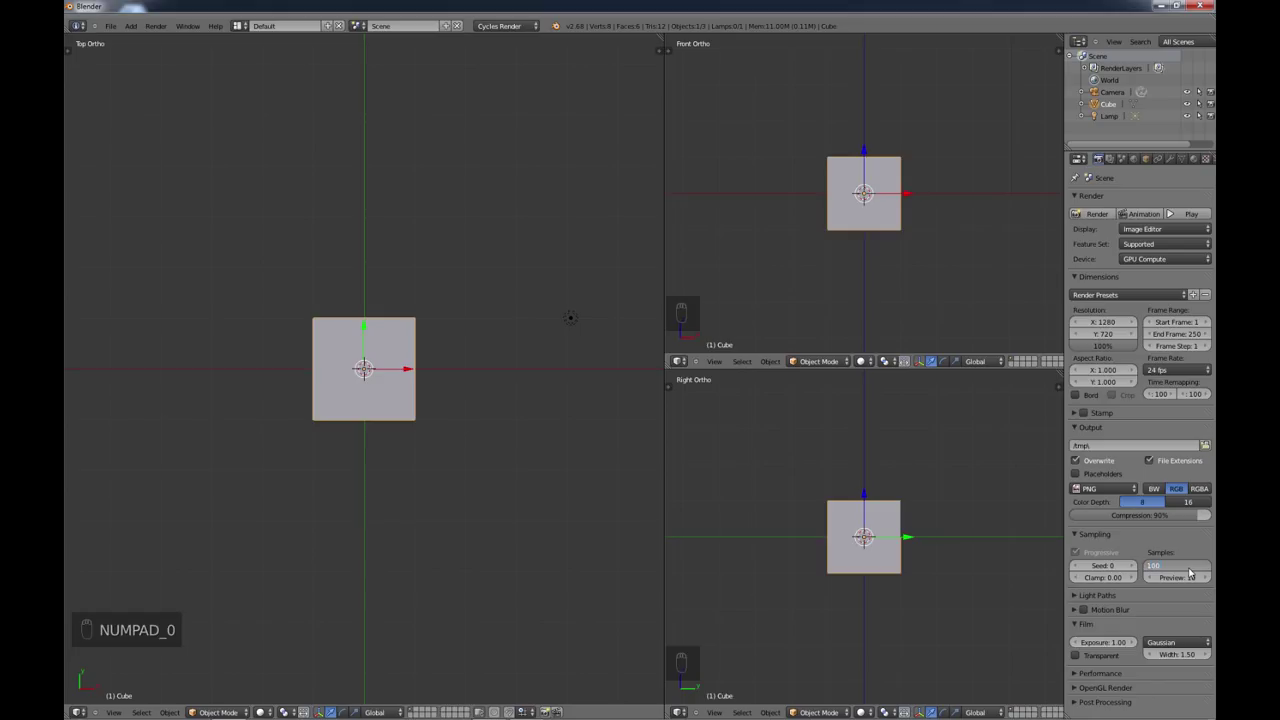
{"action": "key", "text": "Return"}
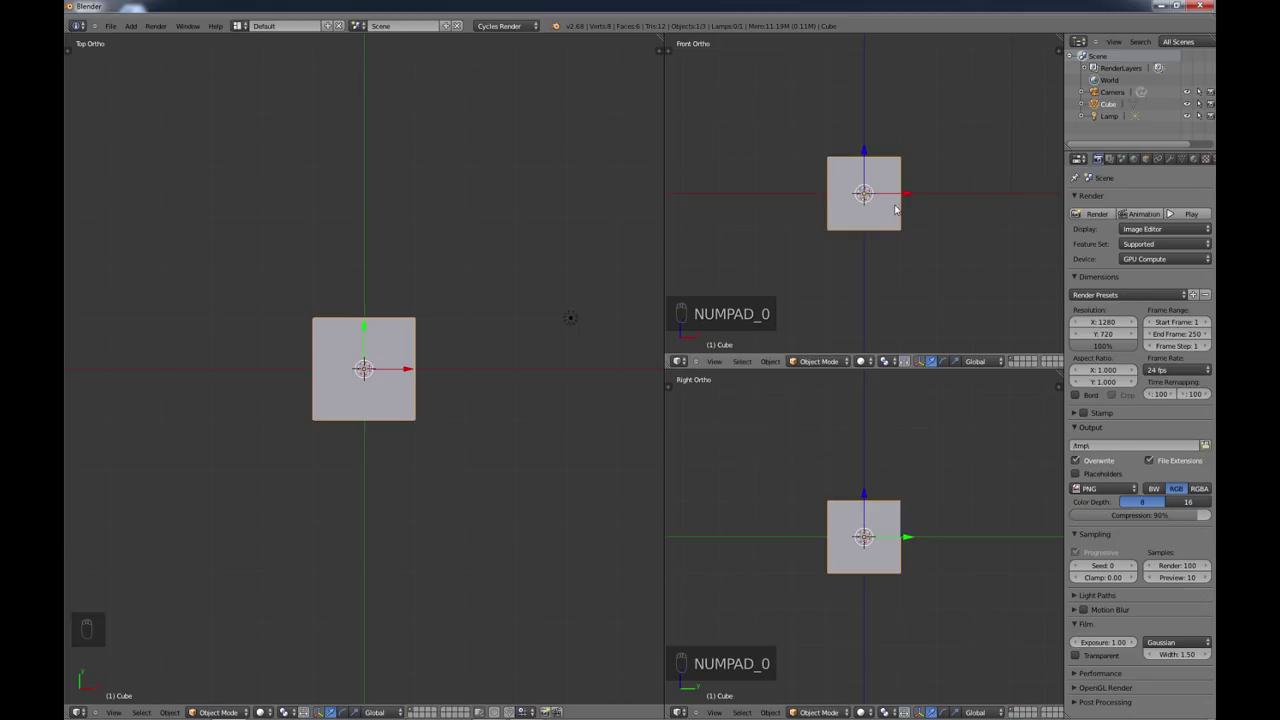
Step: Glance at the World properties, return to the Render properties, and save the Cycles configuration in the startup file
{"action": "left_click", "coordinate": [1133, 160]}
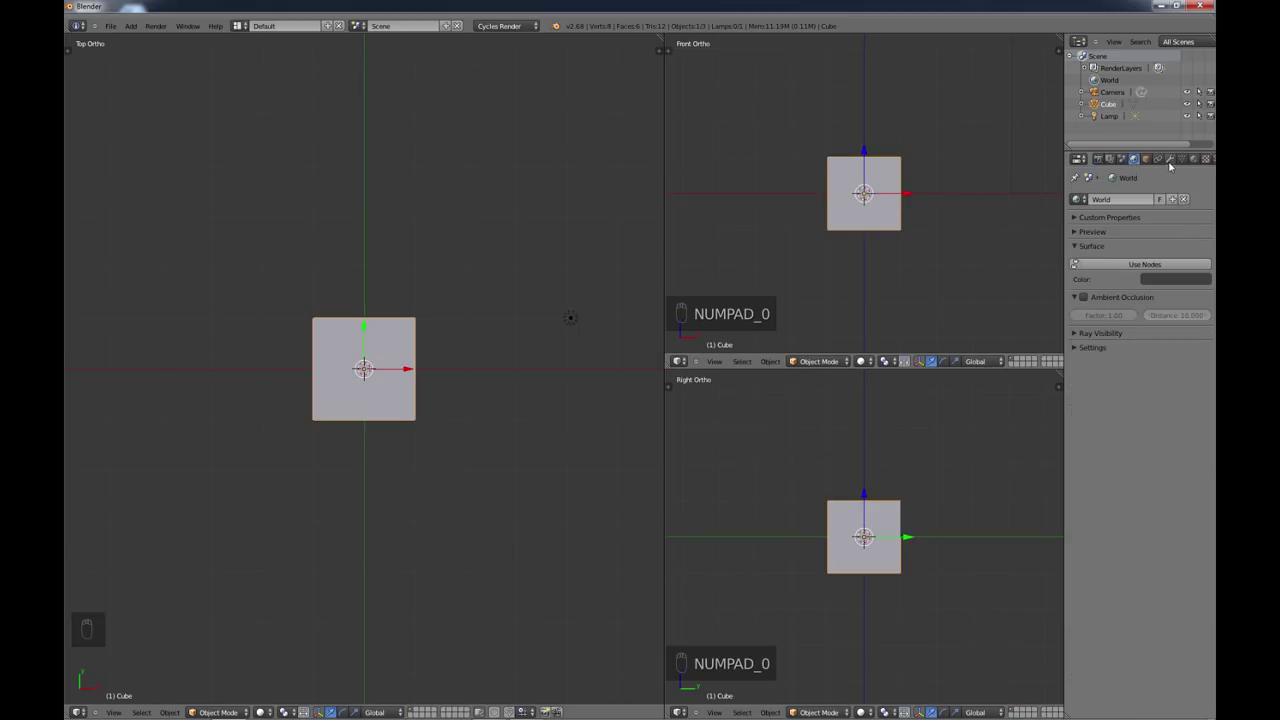
{"action": "left_click", "coordinate": [1098, 159]}
{"action": "left_click", "coordinate": [110, 26]}
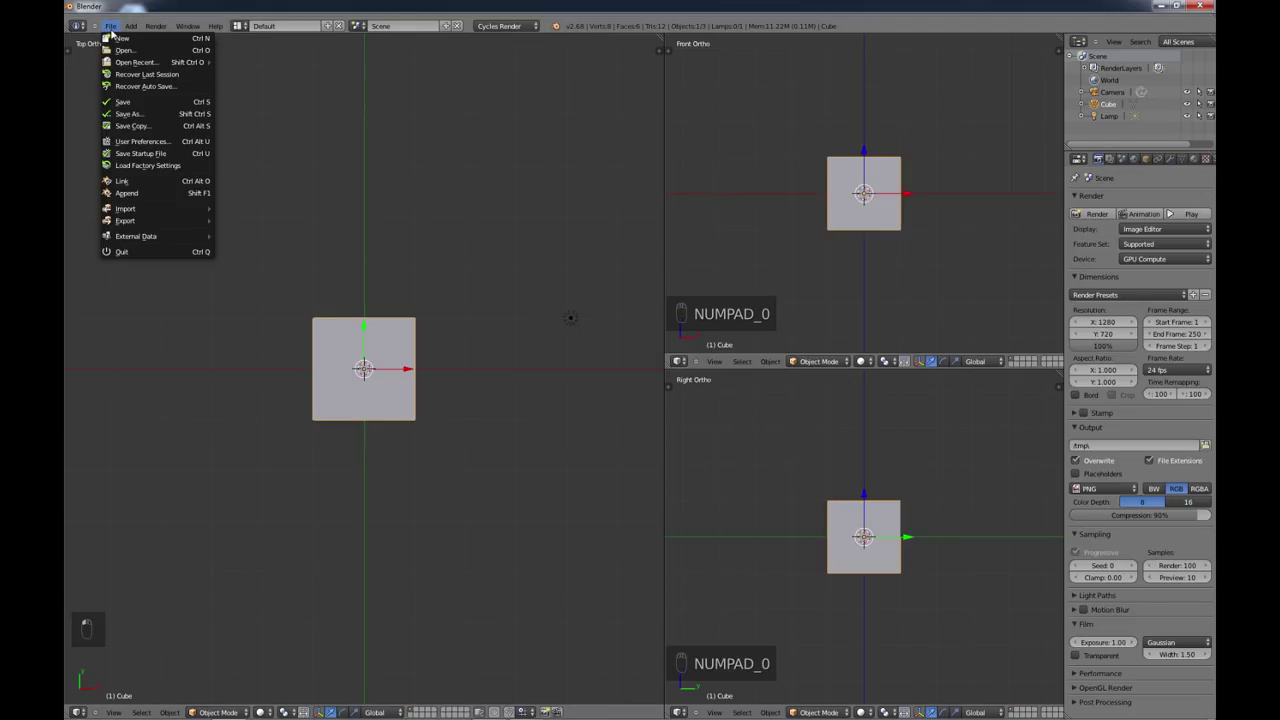
{"action": "left_click", "coordinate": [141, 156]}
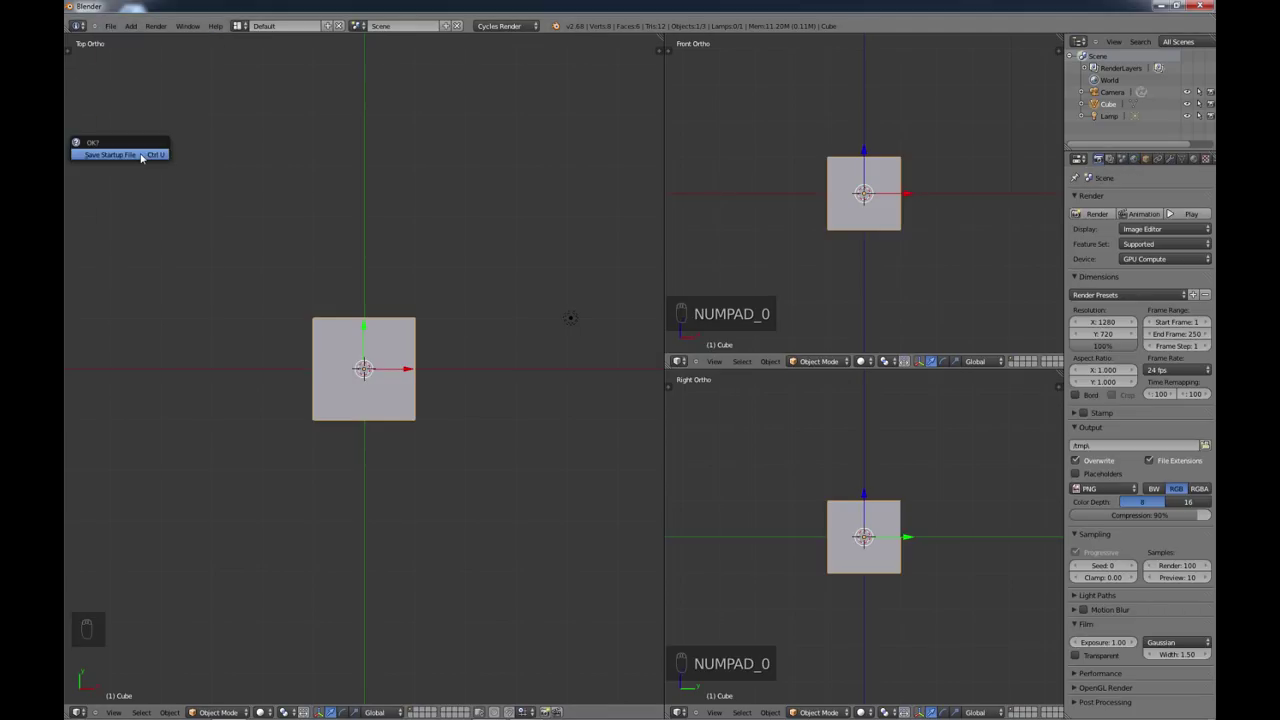
{"action": "left_click", "coordinate": [125, 157]}
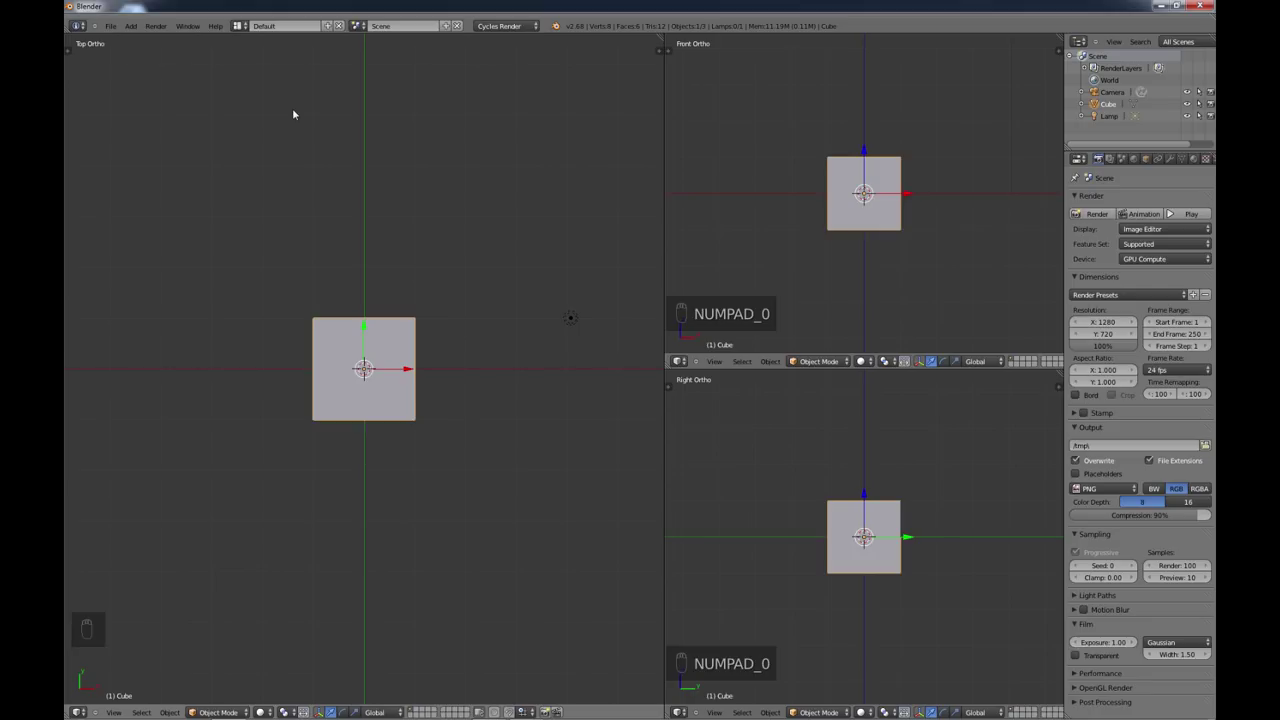
Step: Examine the available File, Add, Render and Window commands and the list of screen layouts without choosing any
{"action": "left_click", "coordinate": [113, 27]}
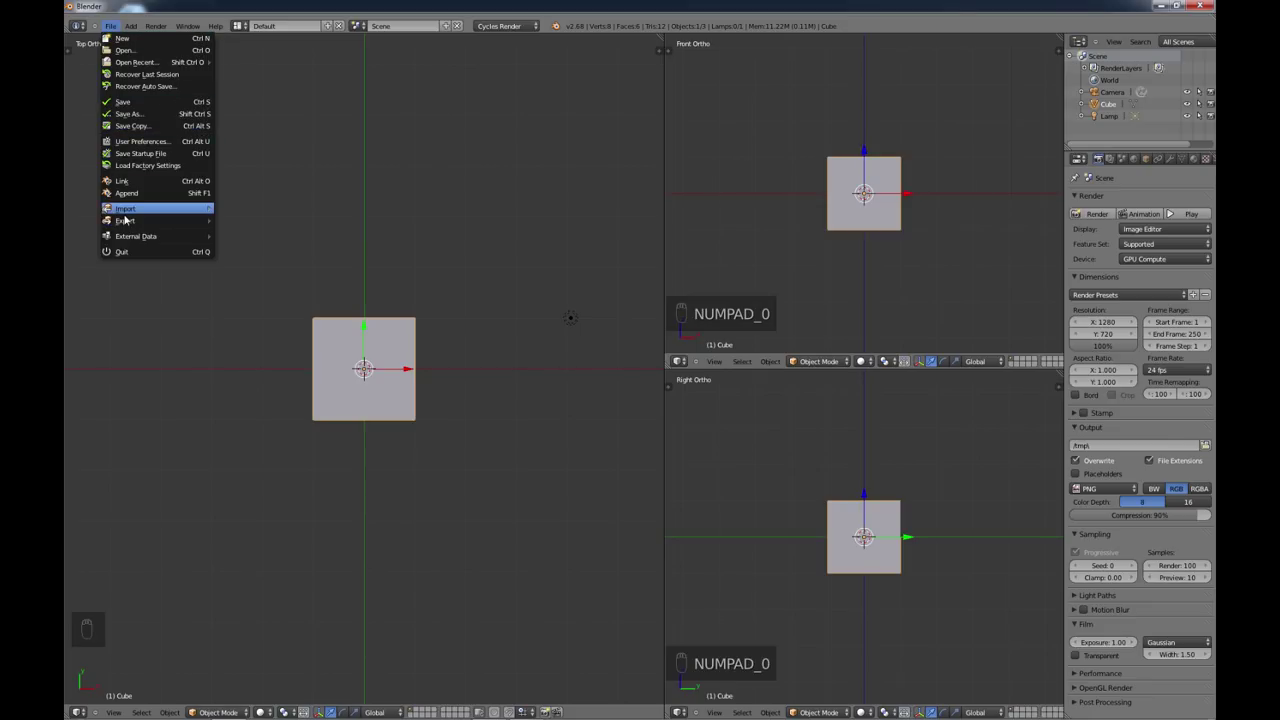
{"action": "left_click", "coordinate": [125, 32]}
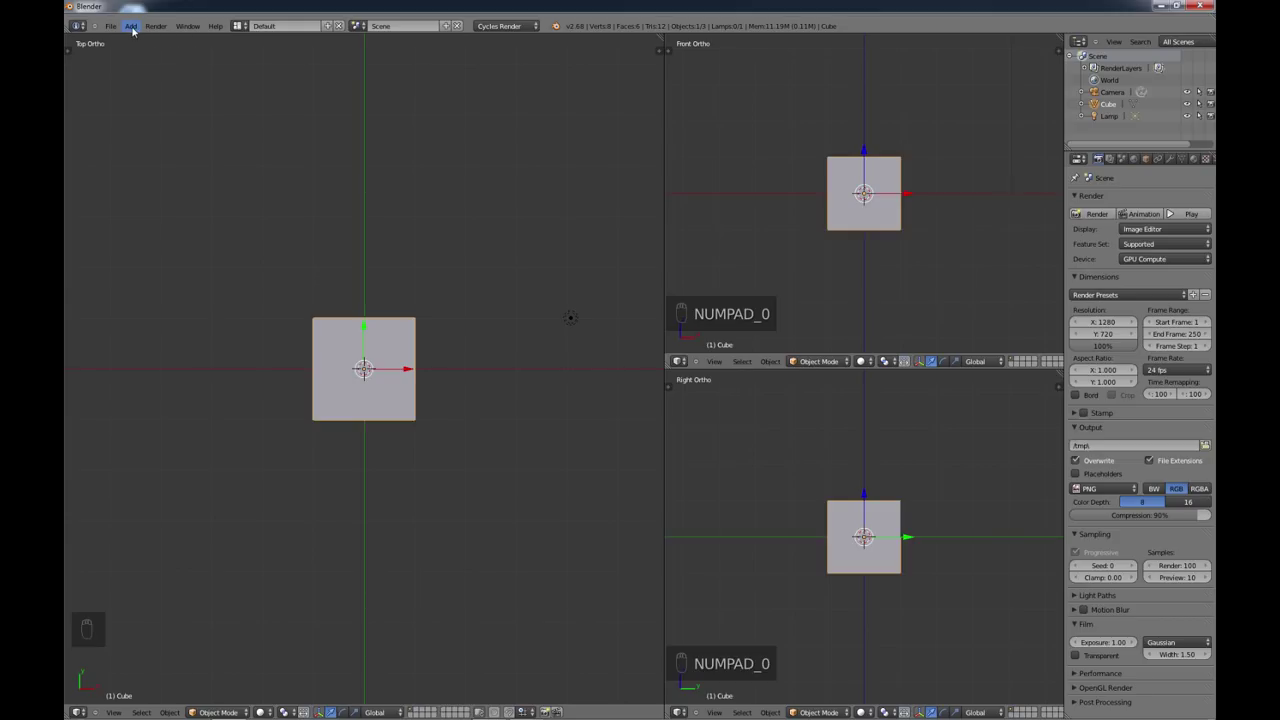
{"action": "left_click", "coordinate": [131, 27]}
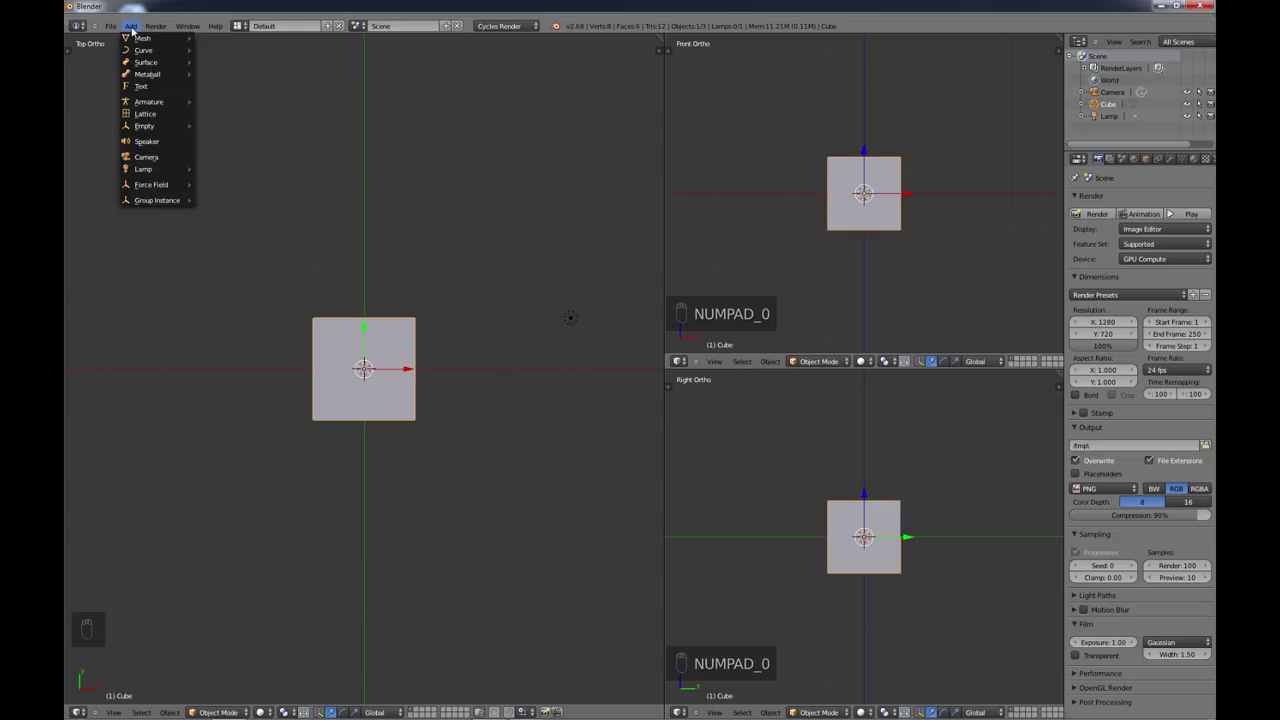
{"action": "mouse_move", "coordinate": [150, 40]}
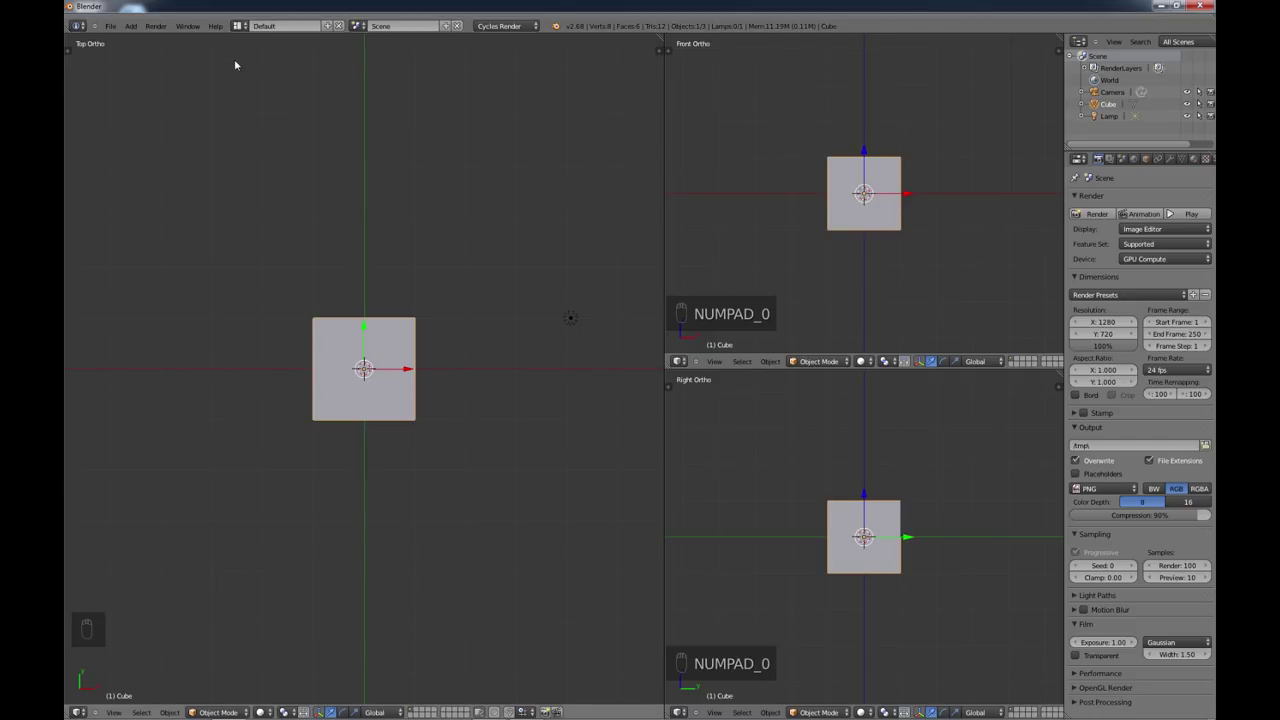
{"action": "left_click", "coordinate": [155, 27]}
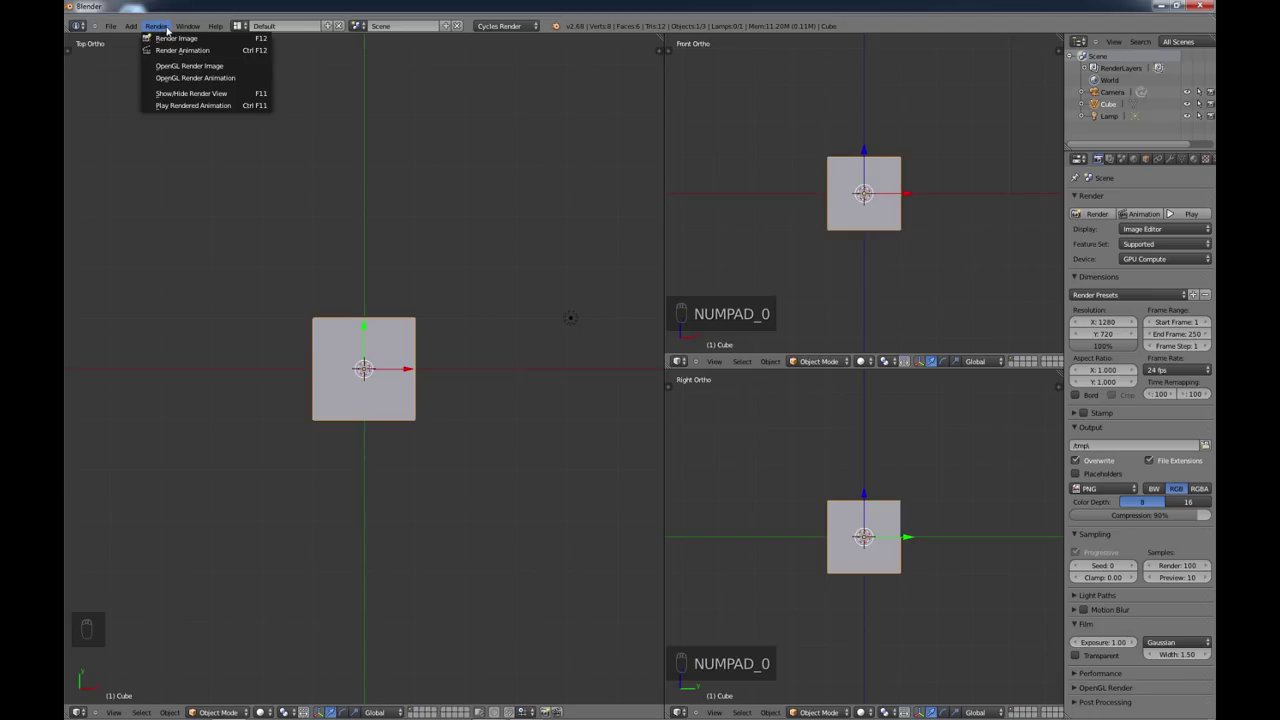
{"action": "left_click", "coordinate": [188, 27]}
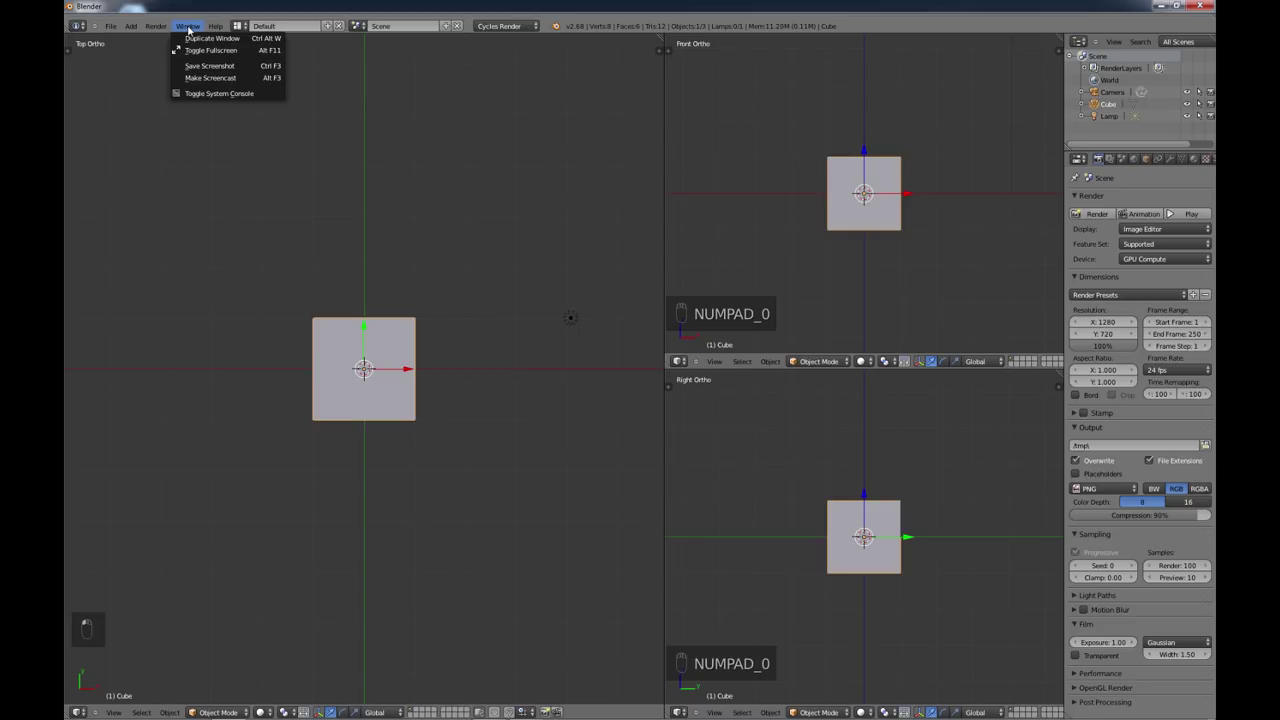
{"action": "key", "text": "Escape"}
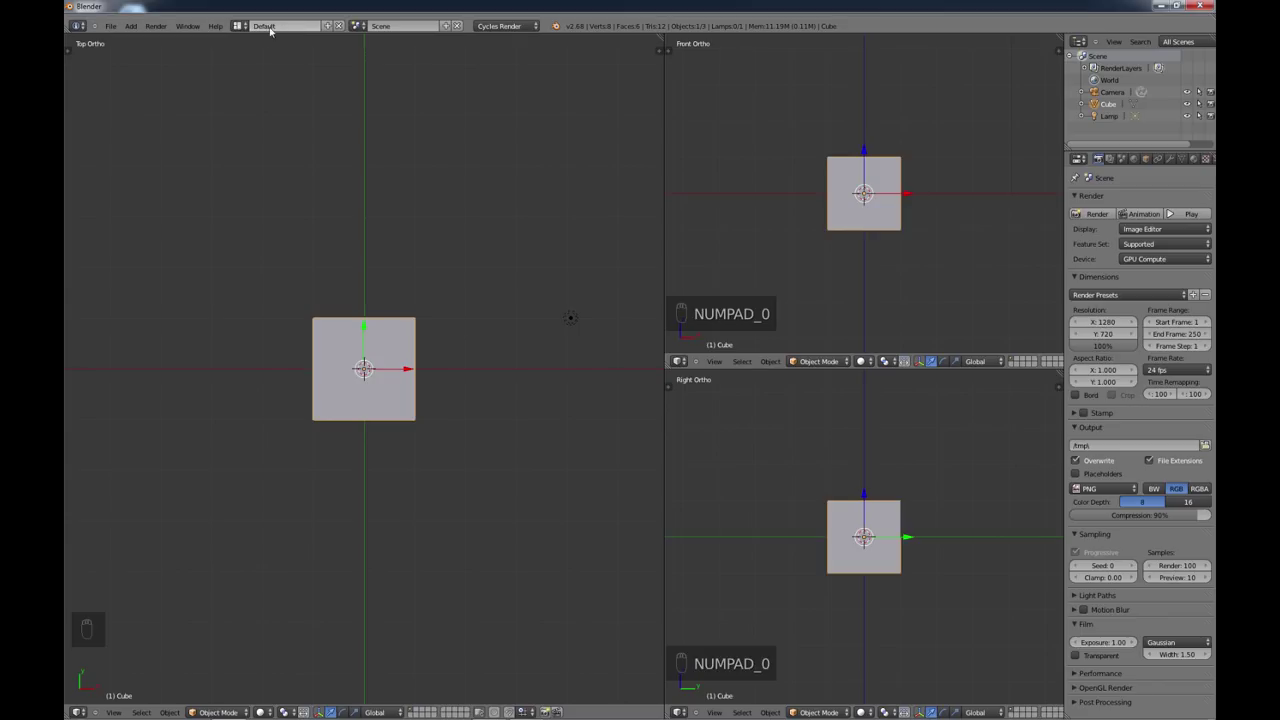
{"action": "left_click", "coordinate": [237, 26]}
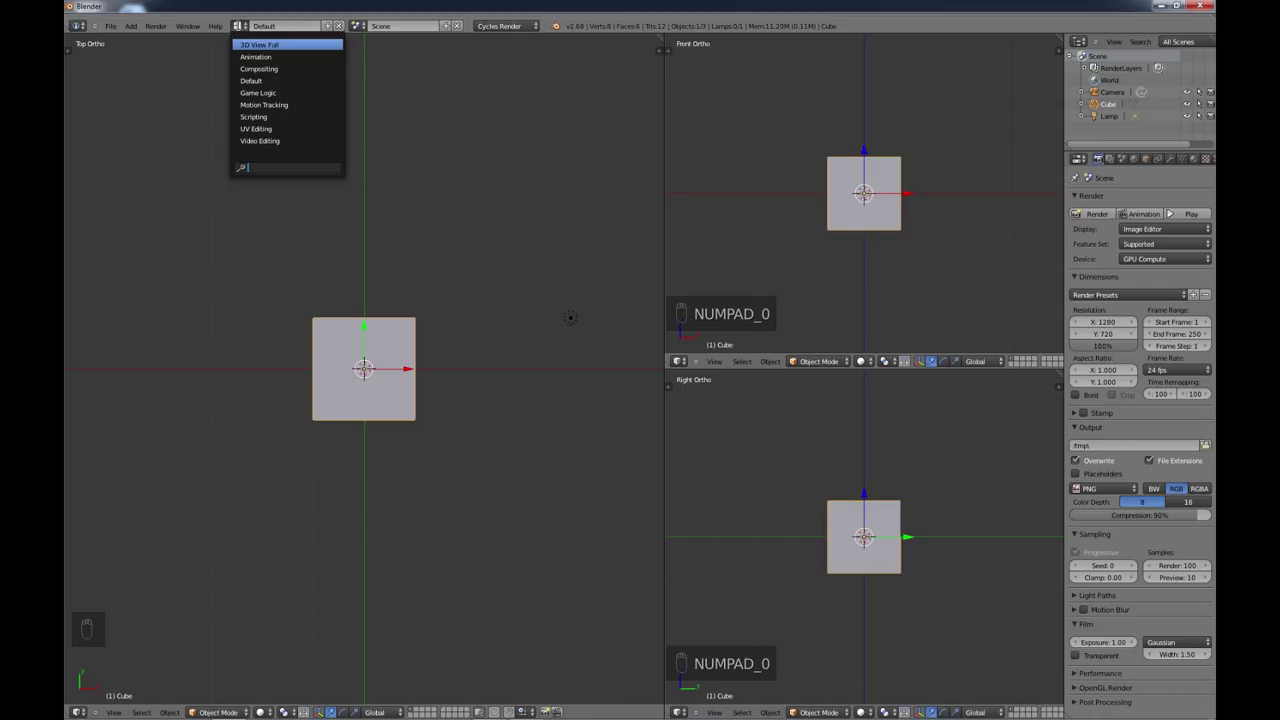
{"action": "left_click", "coordinate": [239, 25]}
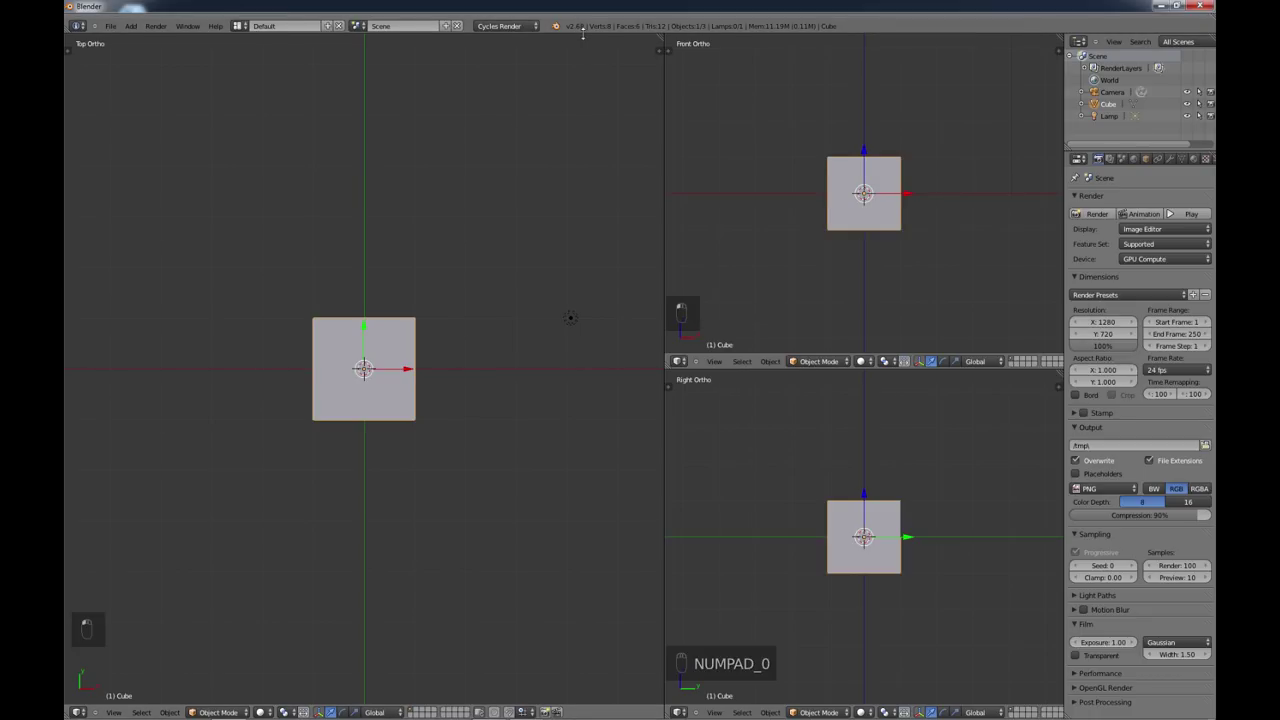
Step: Expand the Info editor to view its log of executed commands, and collapse it back to its header
{"action": "left_click_drag", "start_coordinate": [583, 33], "coordinate": [511, 154]}
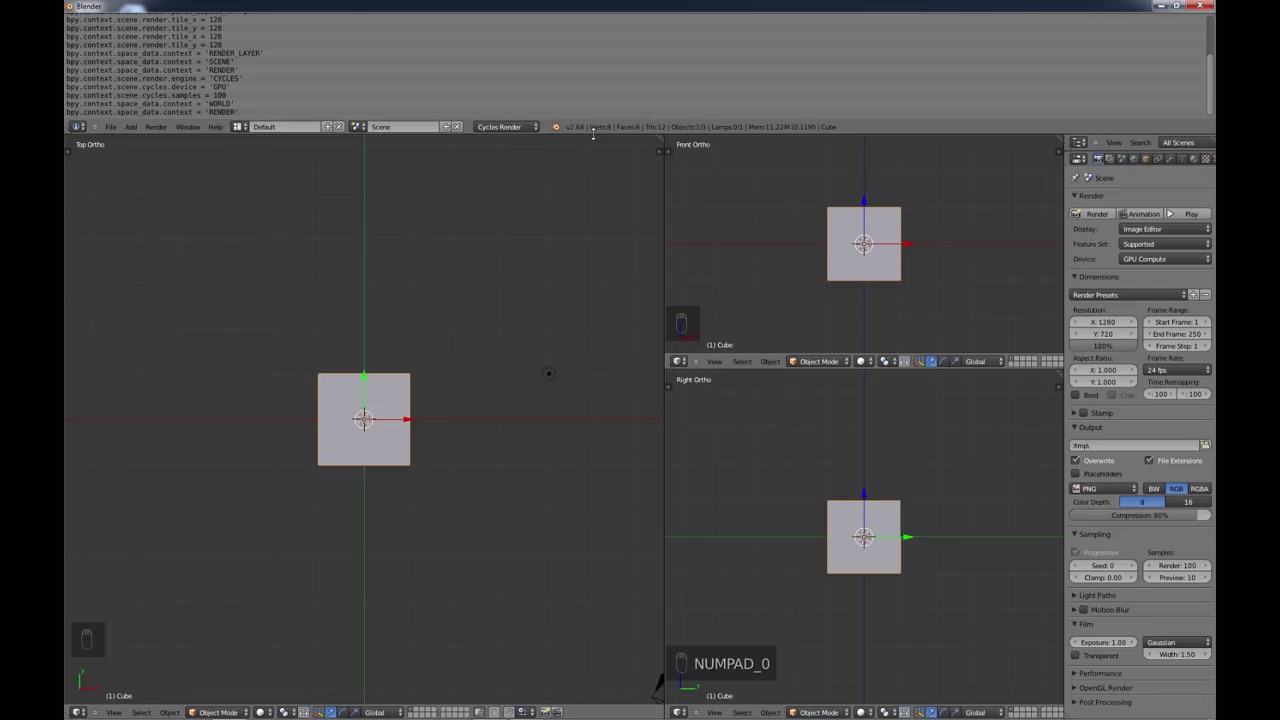
{"action": "left_click_drag", "start_coordinate": [593, 133], "coordinate": [572, 25]}
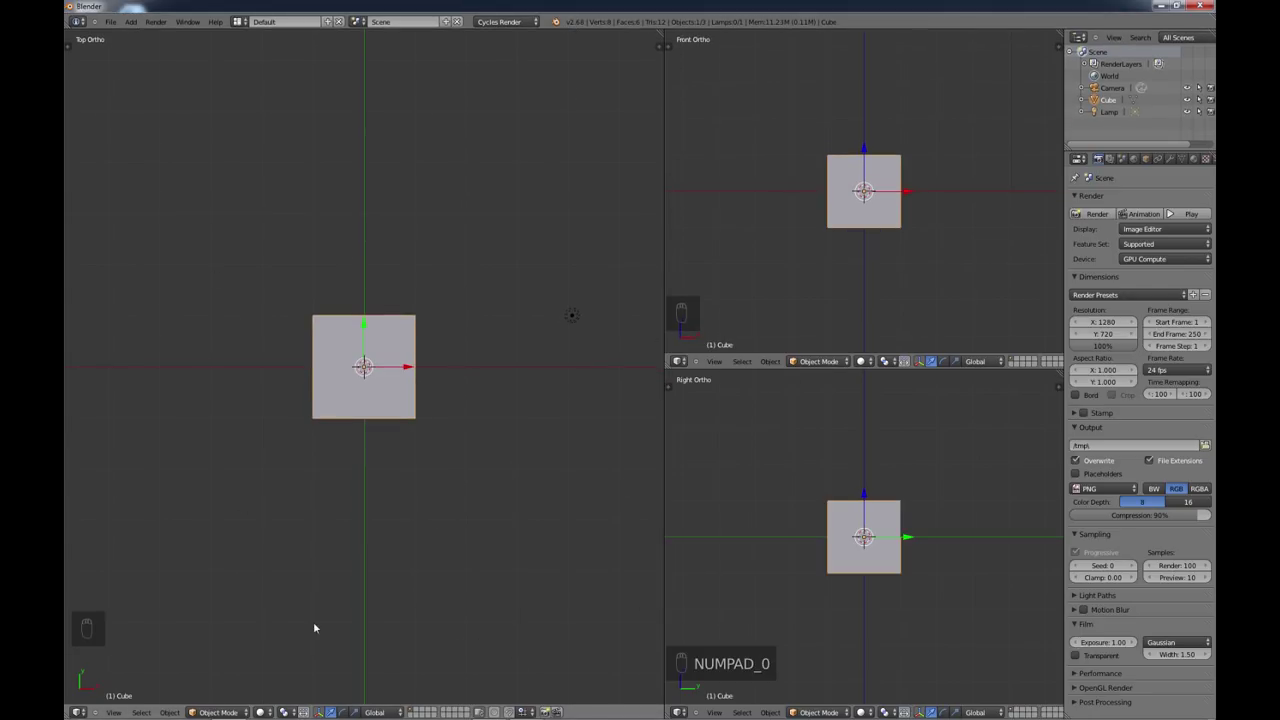
Step: Keep the large area as a 3D View and switch the Front Ortho area to the UV/Image Editor
{"action": "left_click", "coordinate": [77, 713]}
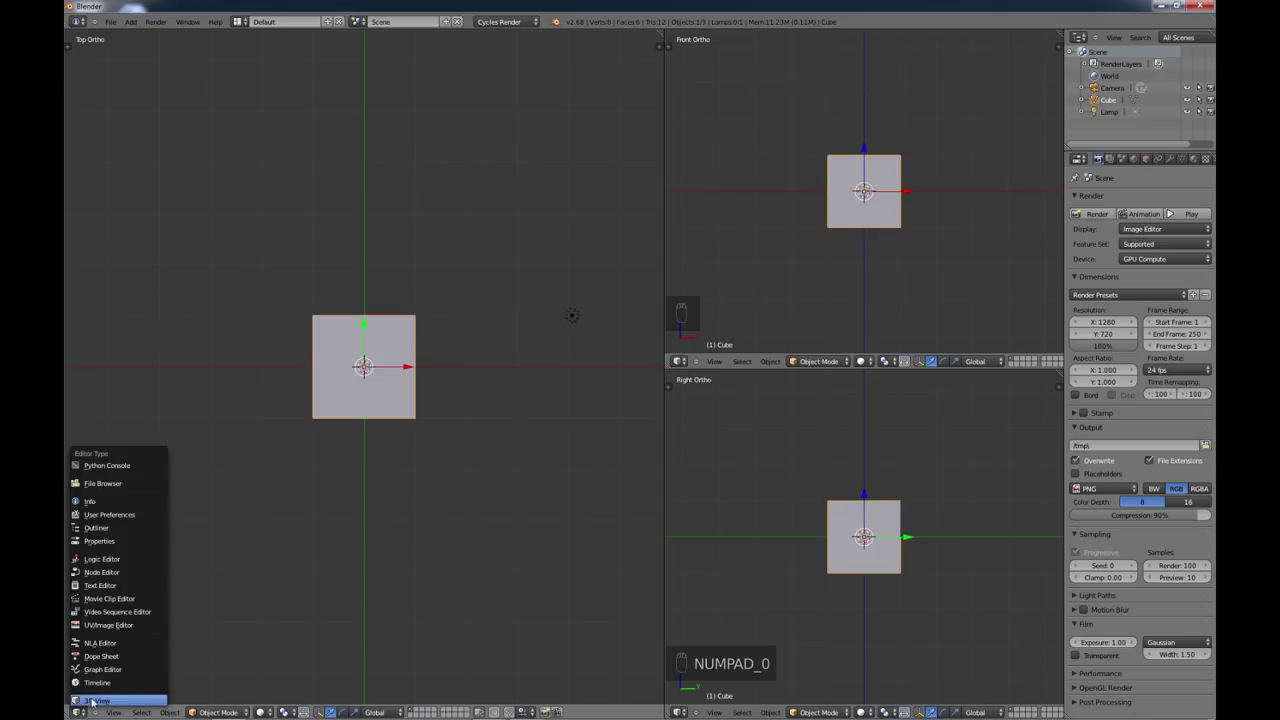
{"action": "left_click", "coordinate": [91, 701]}
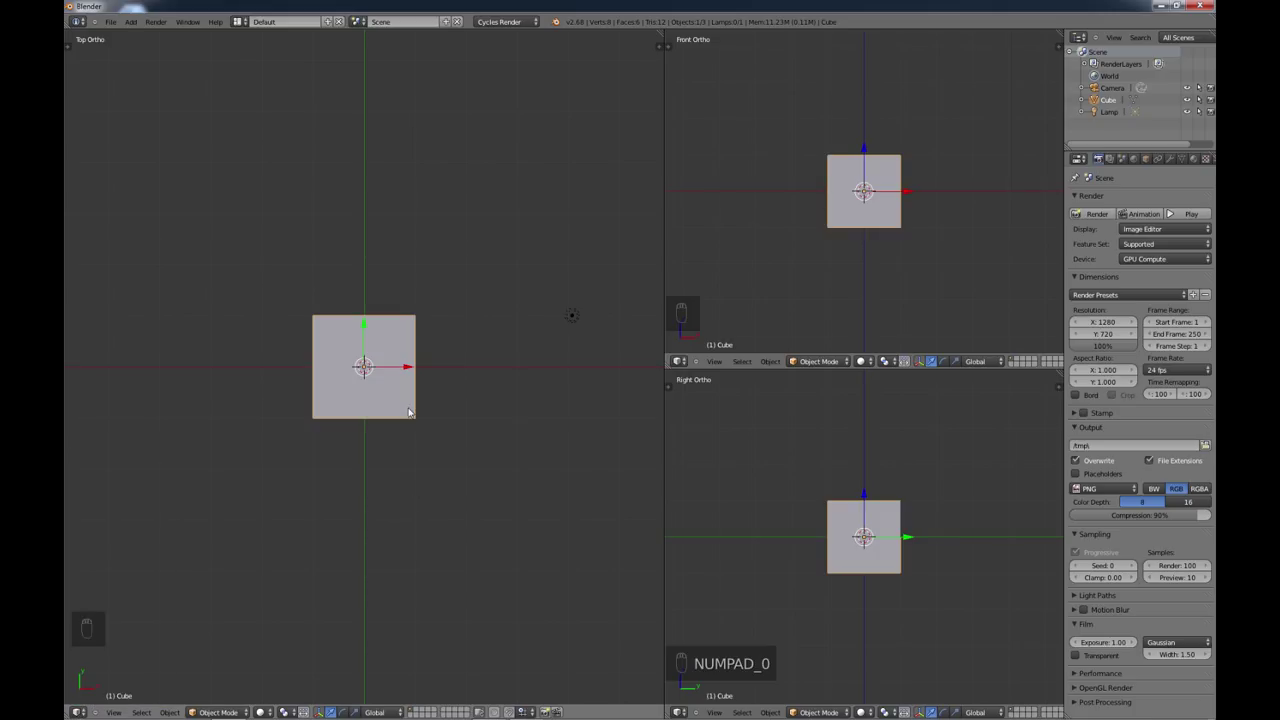
{"action": "left_click", "coordinate": [680, 362]}
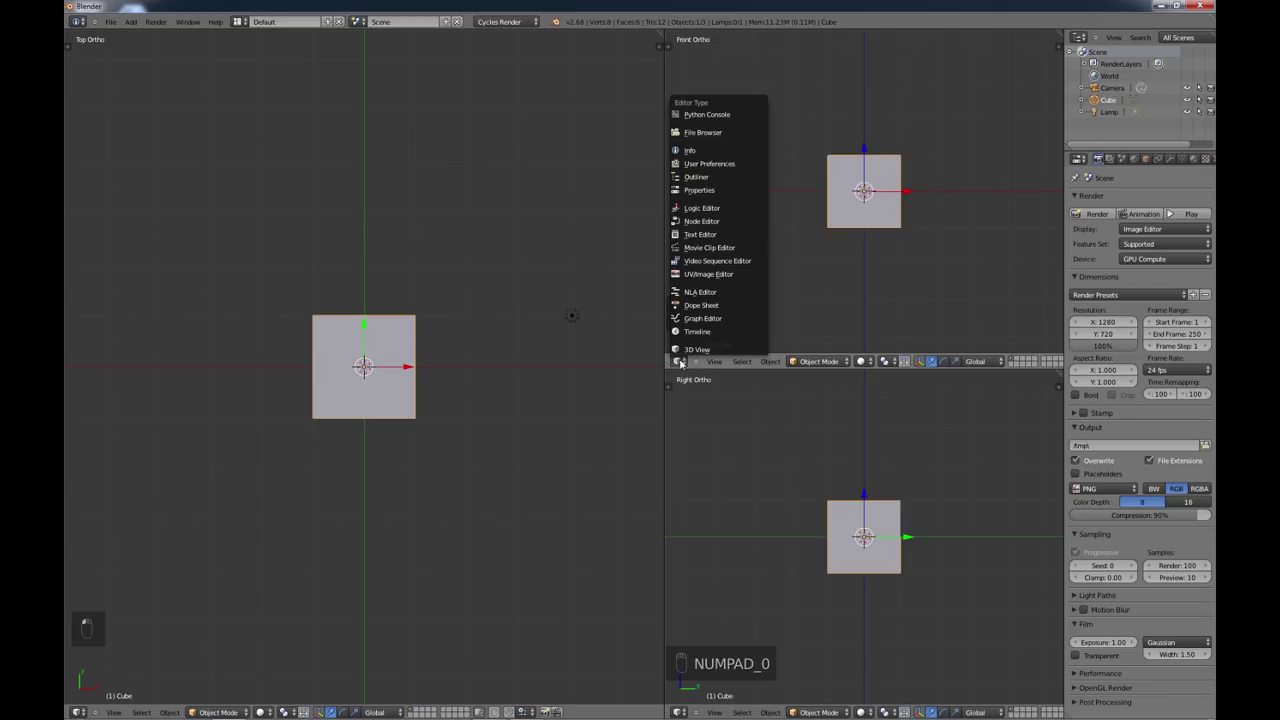
{"action": "left_click", "coordinate": [697, 274]}
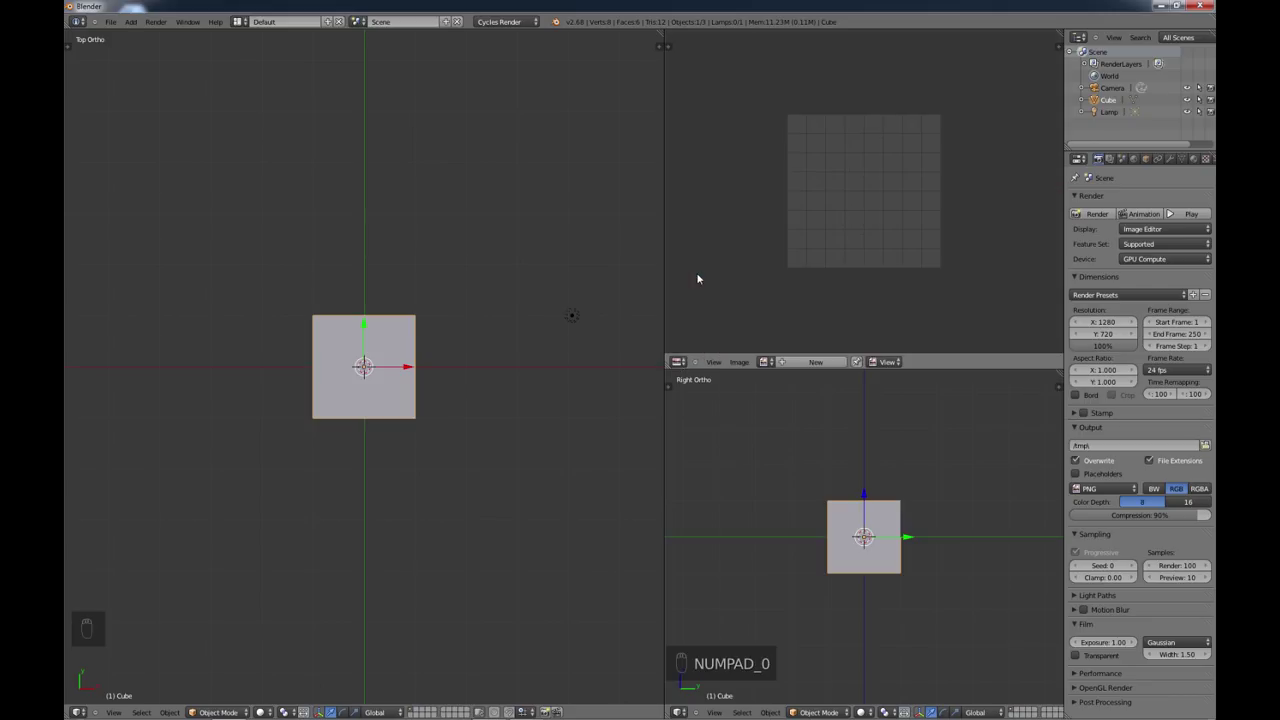
{"action": "left_click", "coordinate": [740, 362]}
{"action": "left_click", "coordinate": [679, 361]}
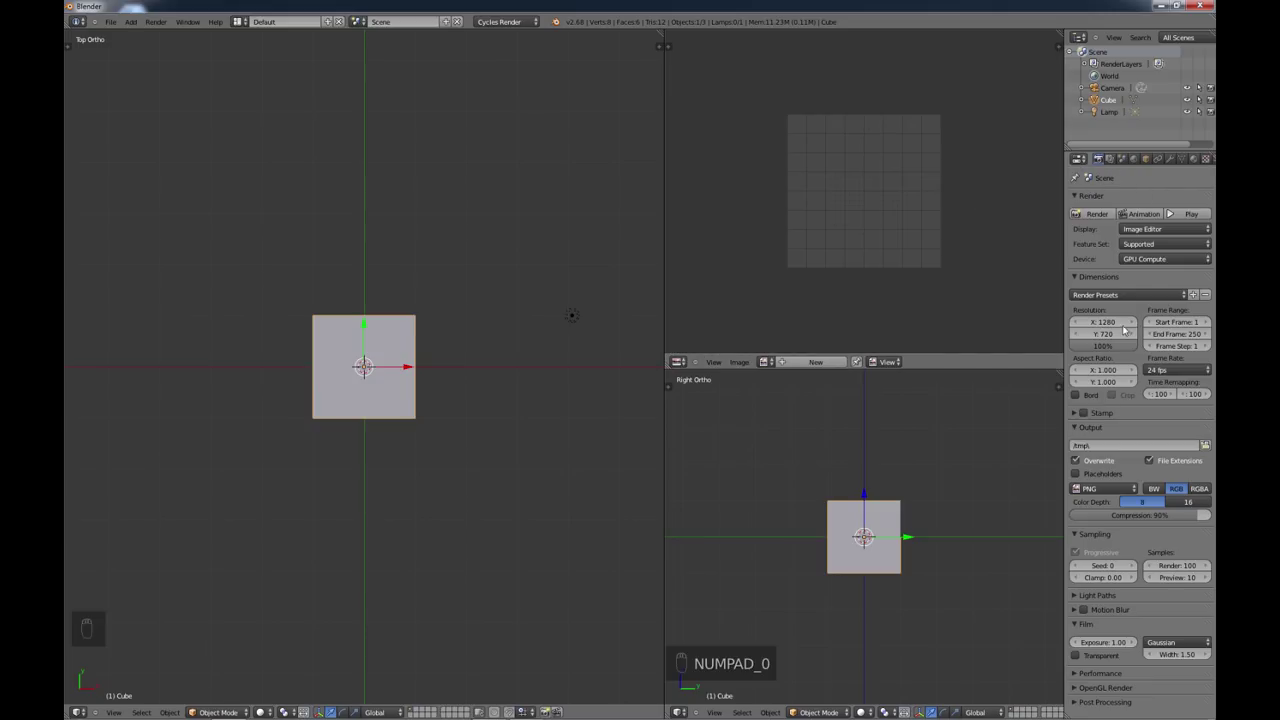
{"action": "left_click", "coordinate": [678, 362]}
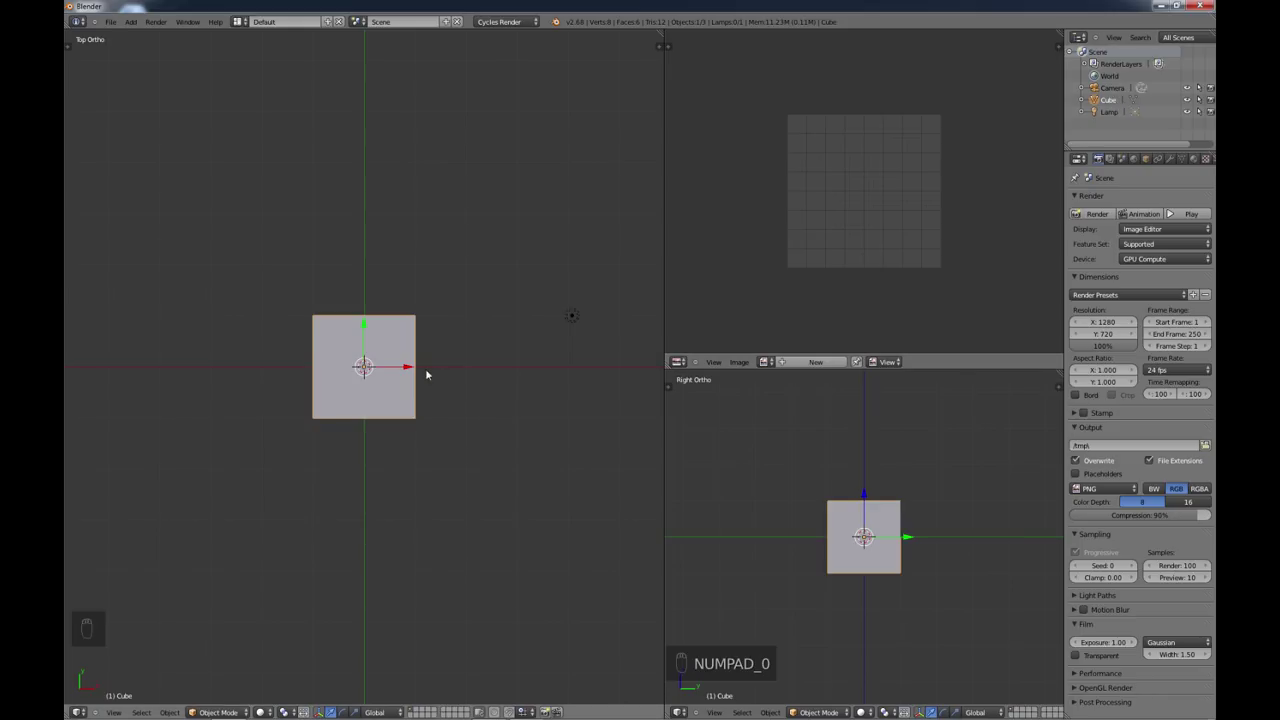
Step: Move the cube up along the Z axis until its base rests on the grid floor
{"action": "mouse_move", "coordinate": [370, 405]}
{"action": "middle_mouse_down"}
{"action": "mouse_move", "coordinate": [378, 412]}
{"action": "mouse_move", "coordinate": [334, 304]}
{"action": "mouse_move", "coordinate": [381, 391]}
{"action": "middle_mouse_up"}
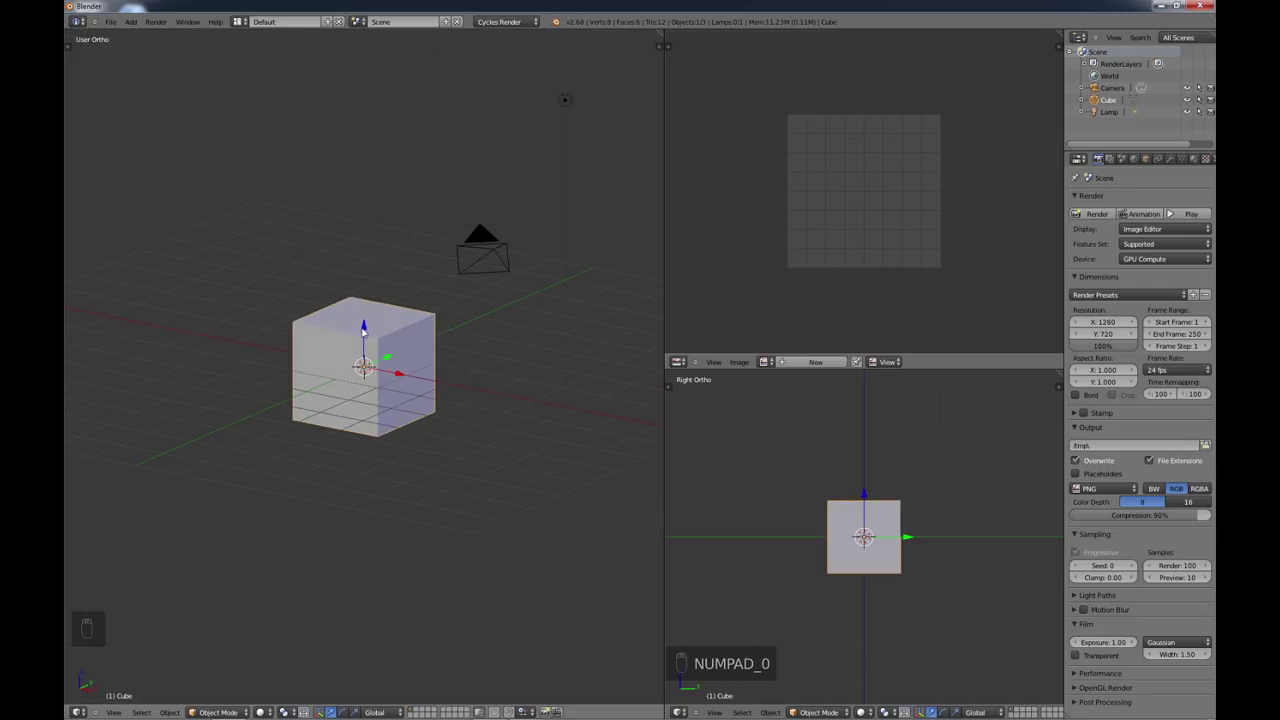
{"action": "left_click_drag", "start_coordinate": [365, 334], "coordinate": [364, 285]}
{"action": "middle_click_drag", "start_coordinate": [364, 285], "coordinate": [374, 340]}
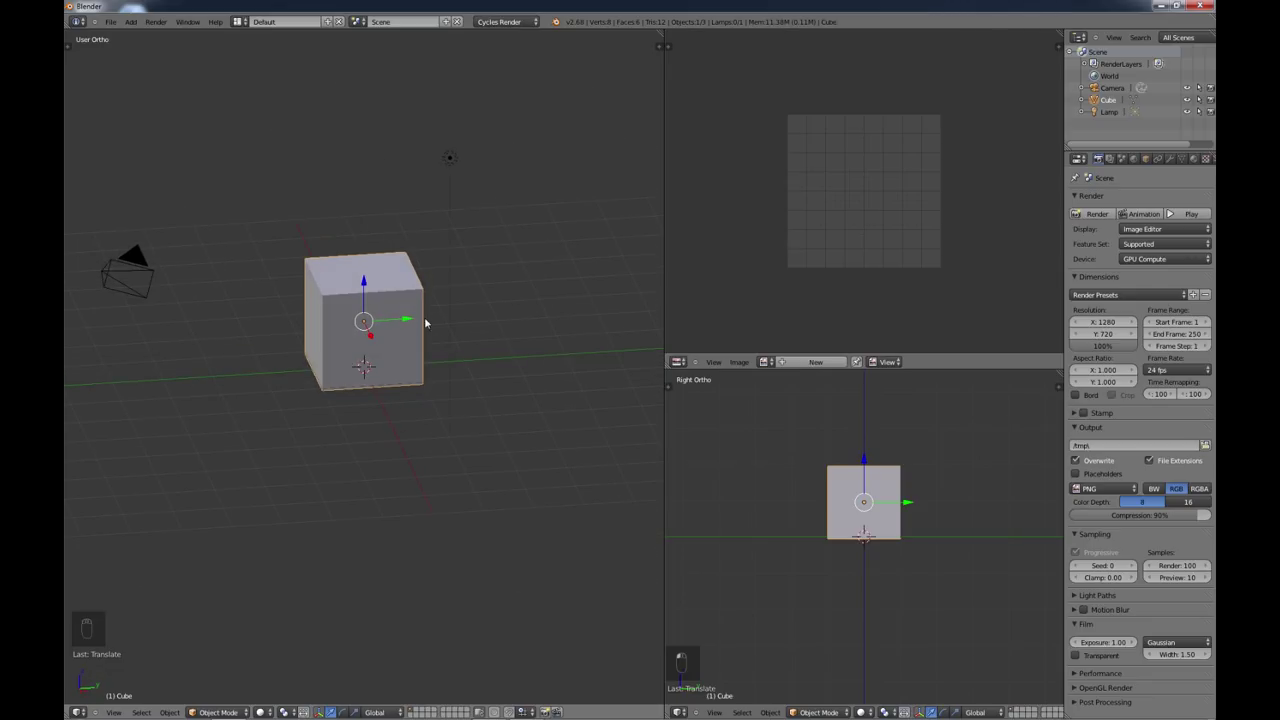
Step: Rename the Cube object as box in the Outliner
{"action": "double_click", "coordinate": [1109, 101]}
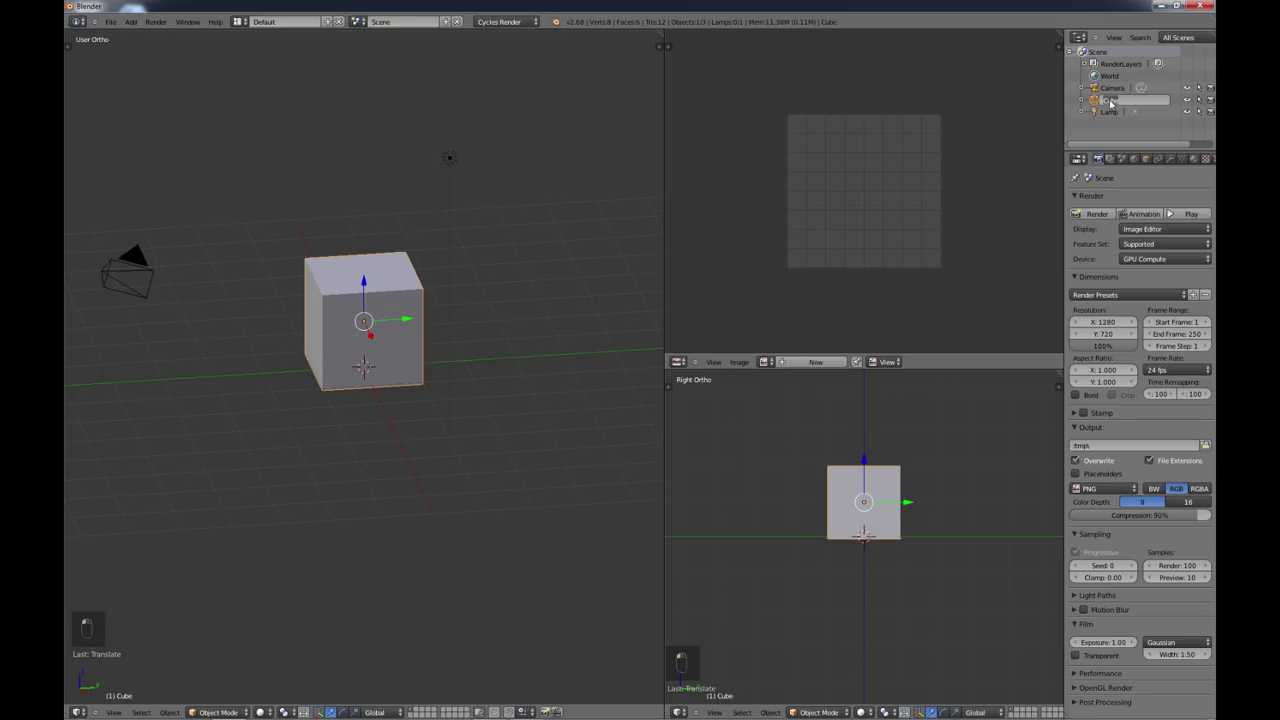
{"action": "key", "text": "BackSpace"}
{"action": "type", "text": "box"}
{"action": "key", "text": "Return"}
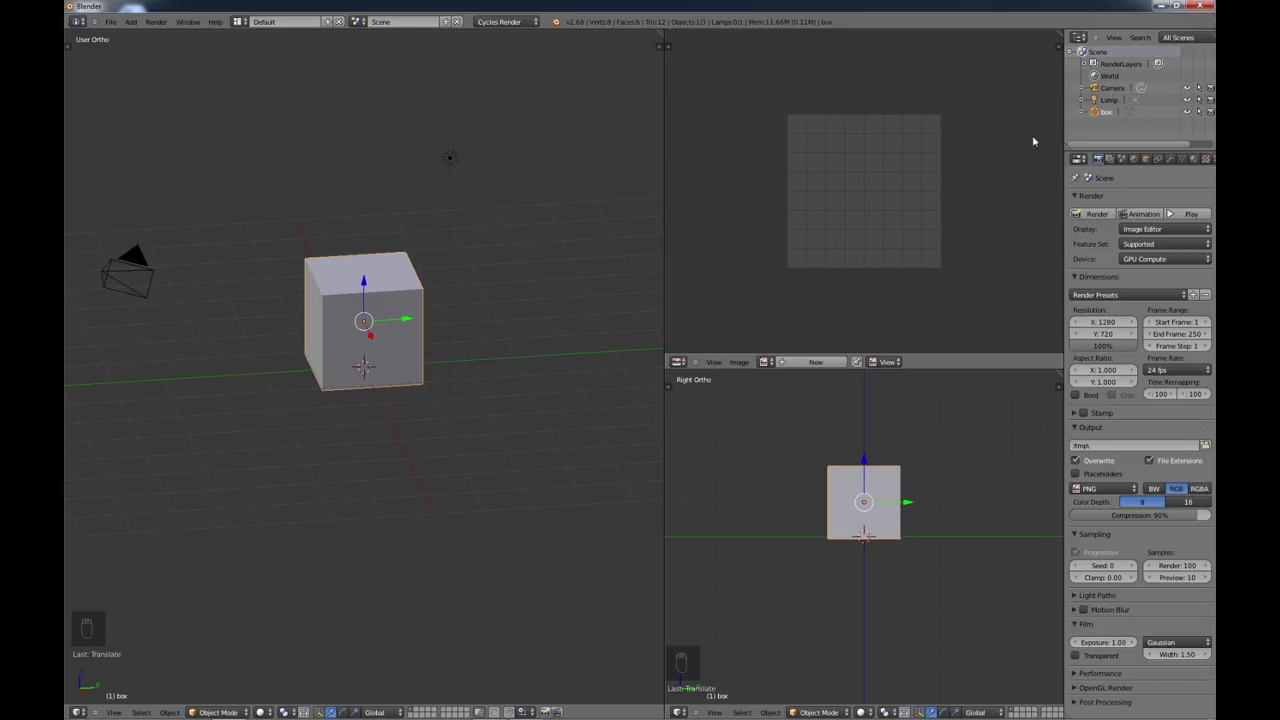
Step: Toggle the box object's viewport visibility off and on from the Outliner, leaving it shown
{"action": "mouse_move", "coordinate": [371, 401]}
{"action": "middle_mouse_down"}
{"action": "mouse_move", "coordinate": [446, 418]}
{"action": "mouse_move", "coordinate": [471, 409]}
{"action": "mouse_move", "coordinate": [440, 451]}
{"action": "mouse_move", "coordinate": [413, 456]}
{"action": "mouse_move", "coordinate": [363, 433]}
{"action": "mouse_move", "coordinate": [368, 406]}
{"action": "middle_mouse_up"}
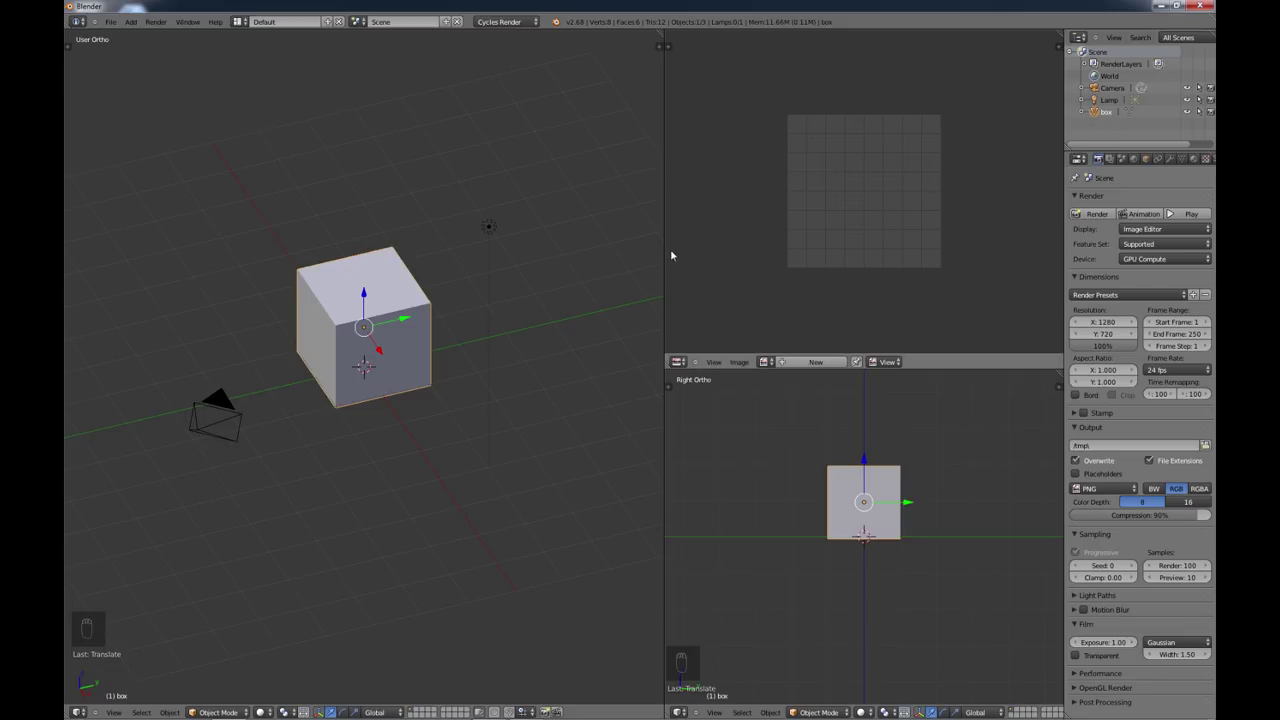
{"action": "middle_click_drag", "start_coordinate": [378, 352], "coordinate": [350, 373]}
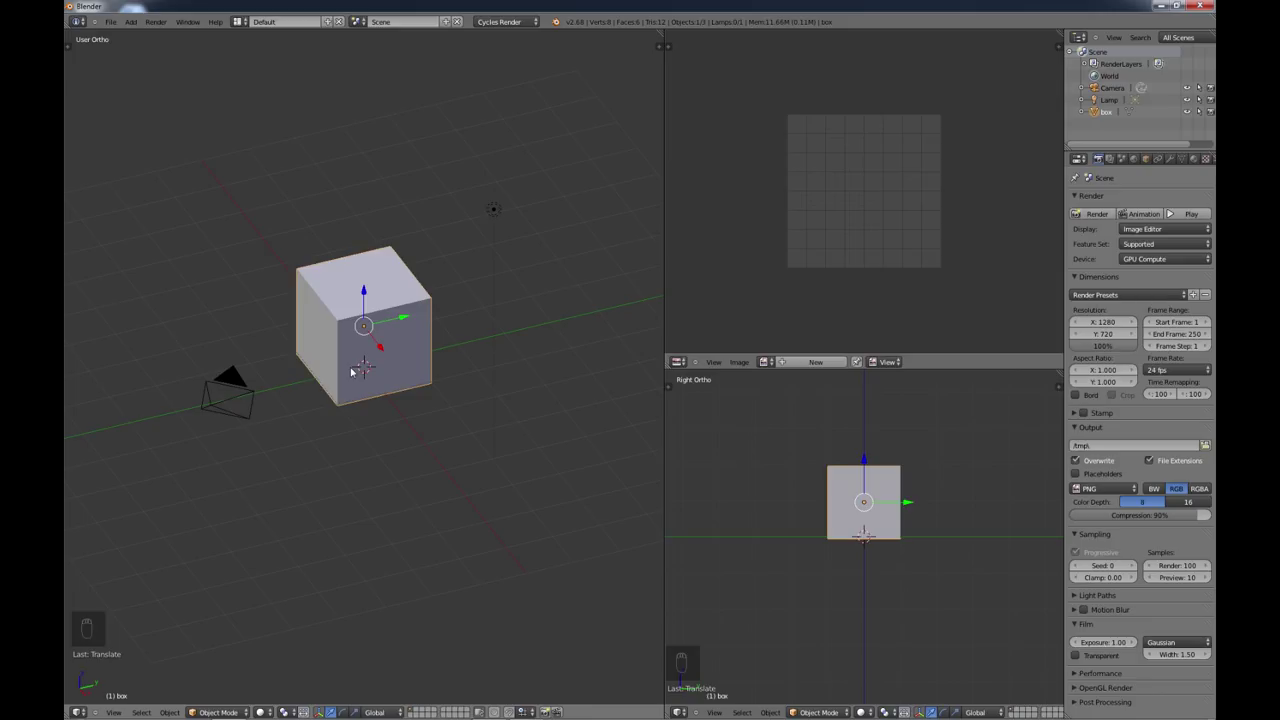
{"action": "middle_click_drag", "start_coordinate": [371, 352], "coordinate": [420, 364]}
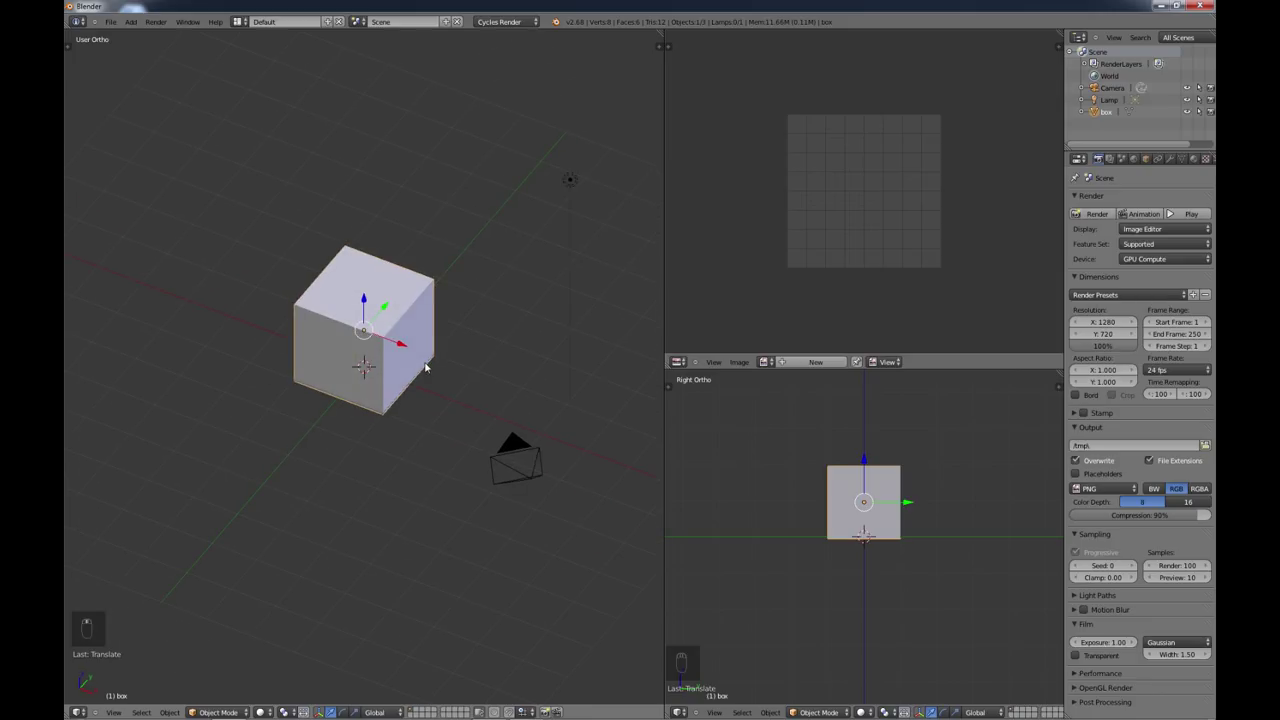
{"action": "left_click", "coordinate": [1187, 112]}
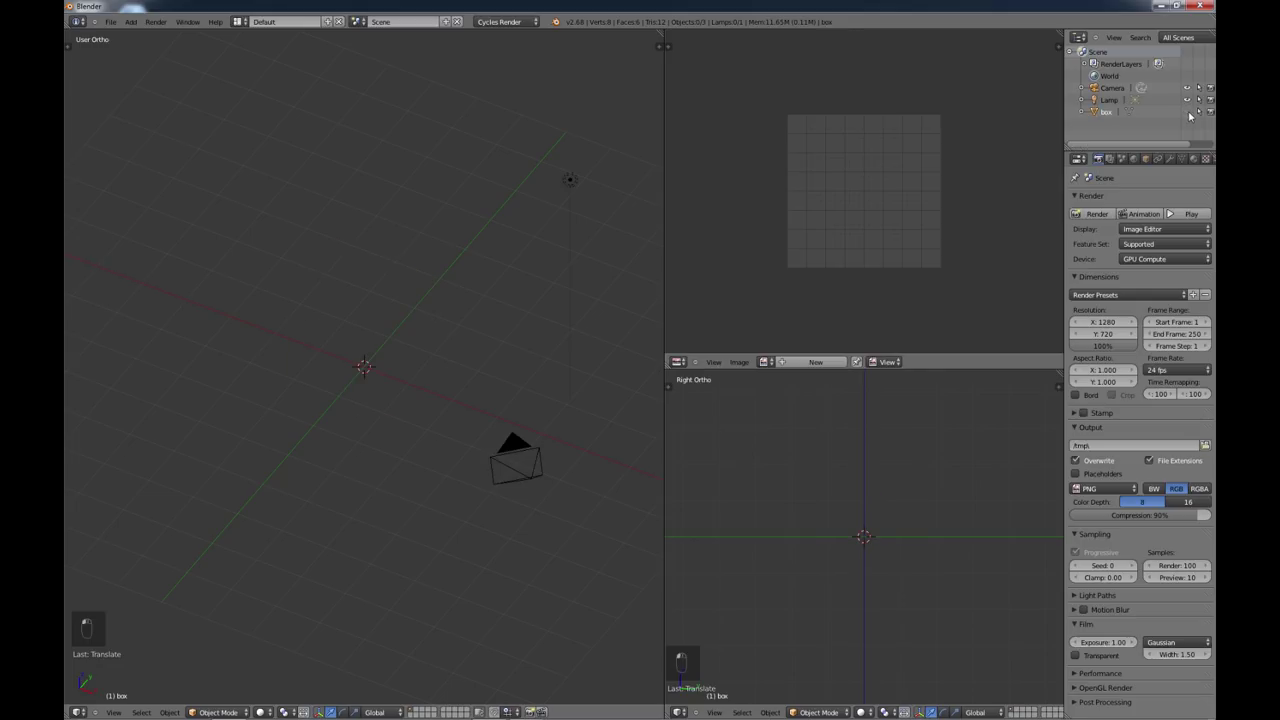
{"action": "left_click", "coordinate": [1188, 113]}
{"action": "left_click", "coordinate": [1188, 113]}
{"action": "left_click", "coordinate": [1188, 113]}
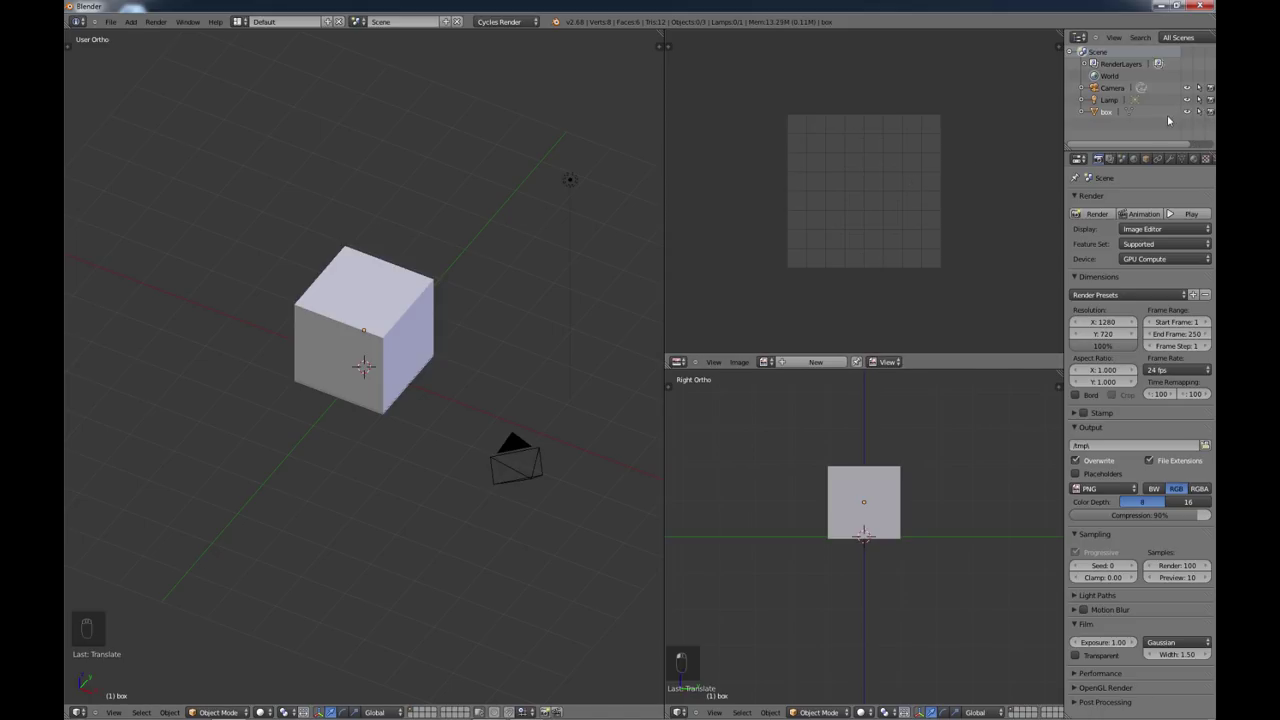
{"action": "left_click", "coordinate": [678, 362]}
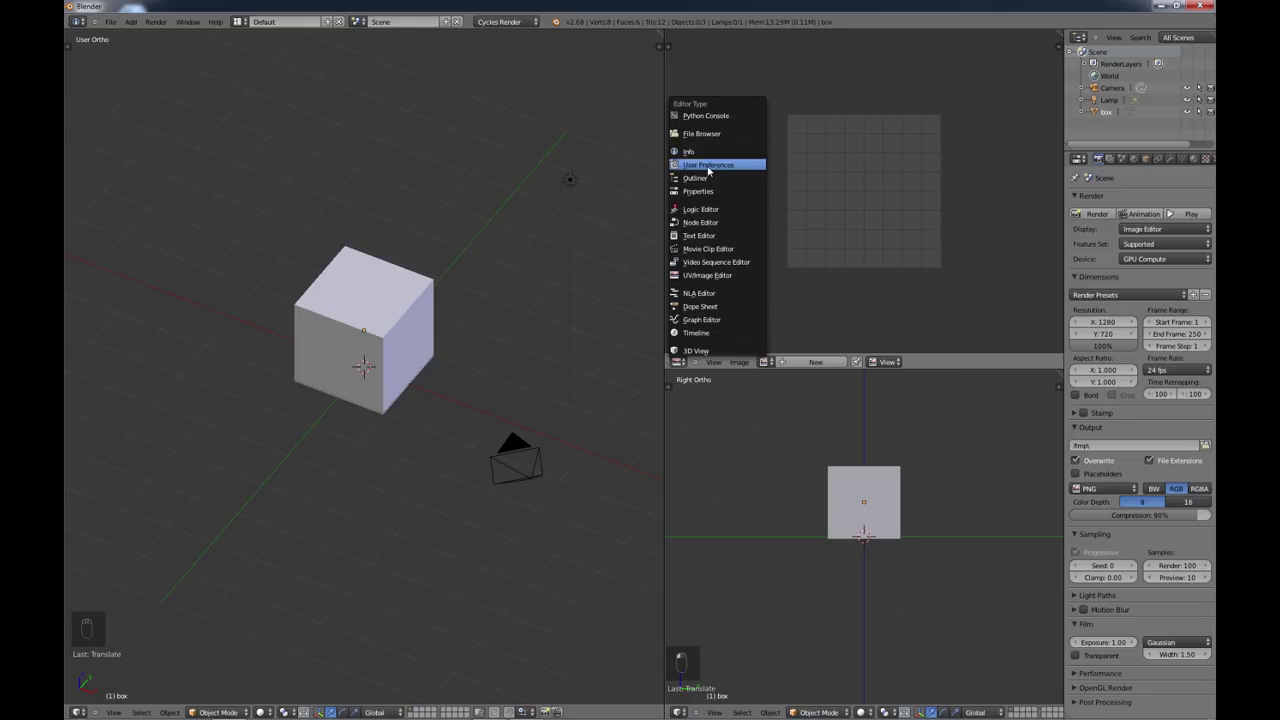
{"action": "left_click", "coordinate": [110, 21]}
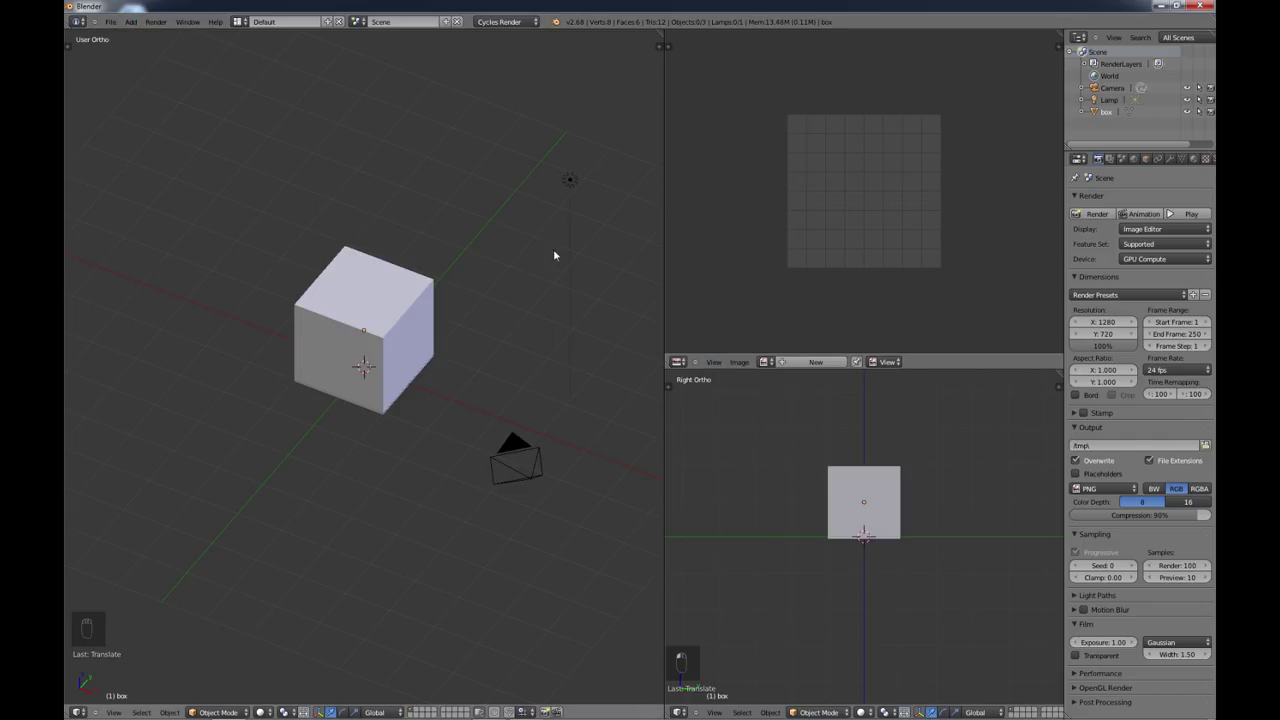
{"action": "left_click", "coordinate": [679, 362]}
{"action": "mouse_move", "coordinate": [548, 29]}
{"action": "left_mouse_down"}
{"action": "mouse_move", "coordinate": [547, 115]}
{"action": "mouse_move", "coordinate": [547, 21]}
{"action": "left_mouse_up"}
{"action": "left_click", "coordinate": [679, 363]}
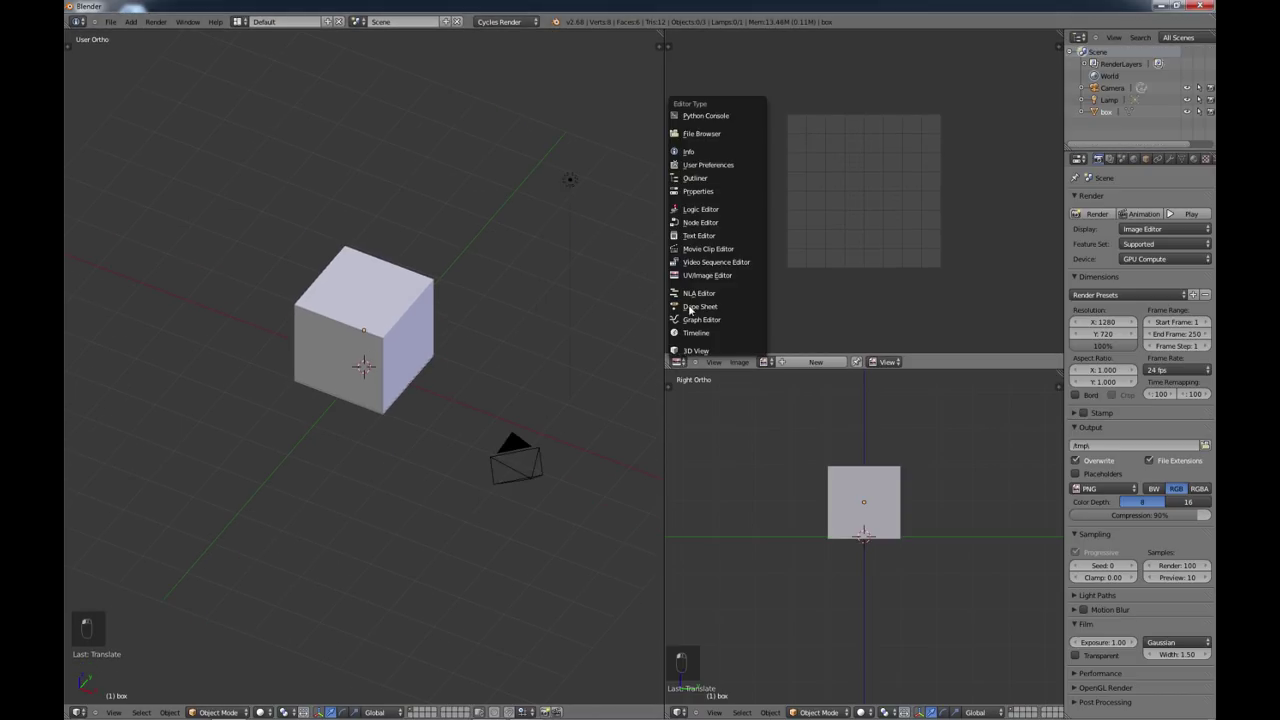
{"action": "left_click", "coordinate": [679, 362]}
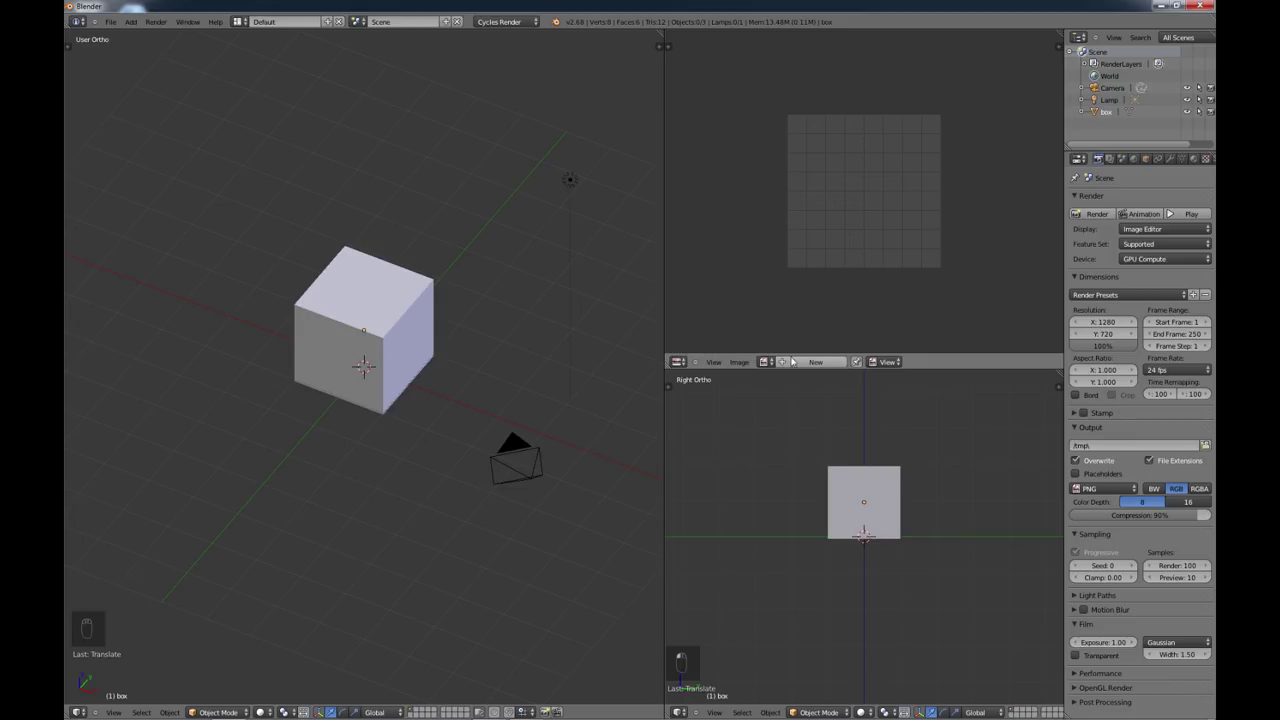
Step: Switch the UV/Image Editor area to the Timeline, and return that area to the 3D View
{"action": "left_click", "coordinate": [678, 364]}
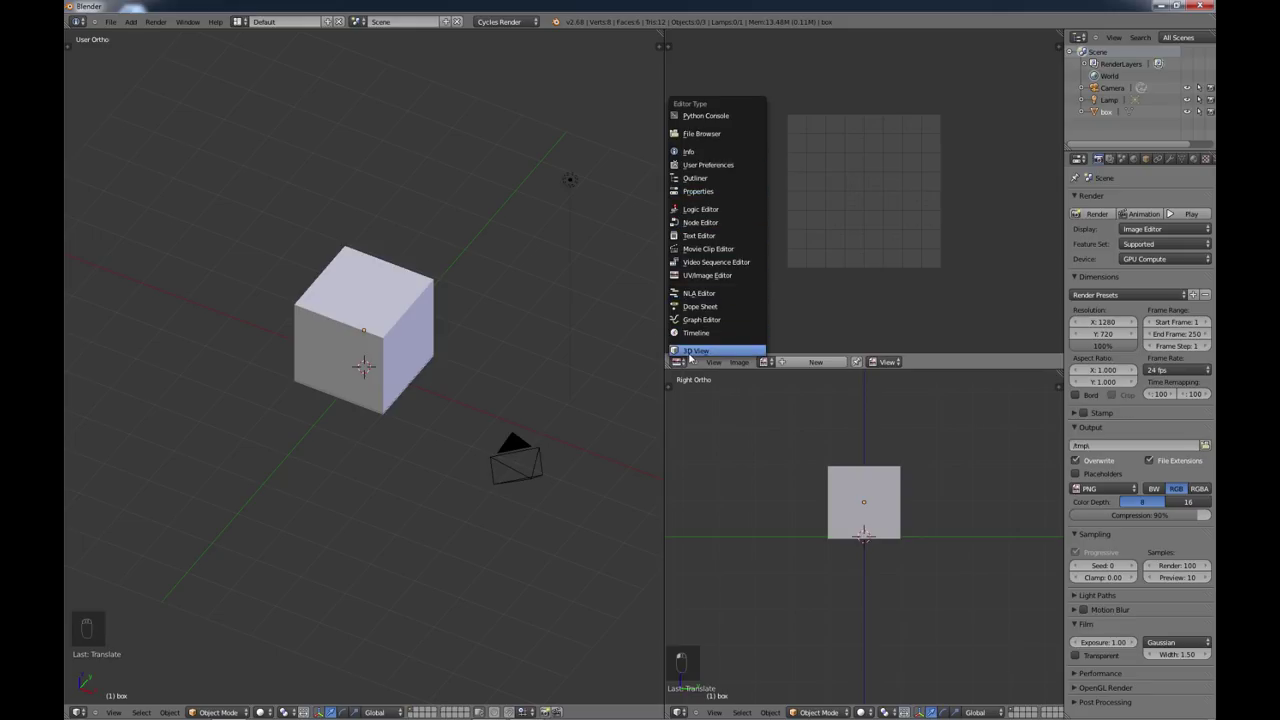
{"action": "left_click", "coordinate": [692, 333]}
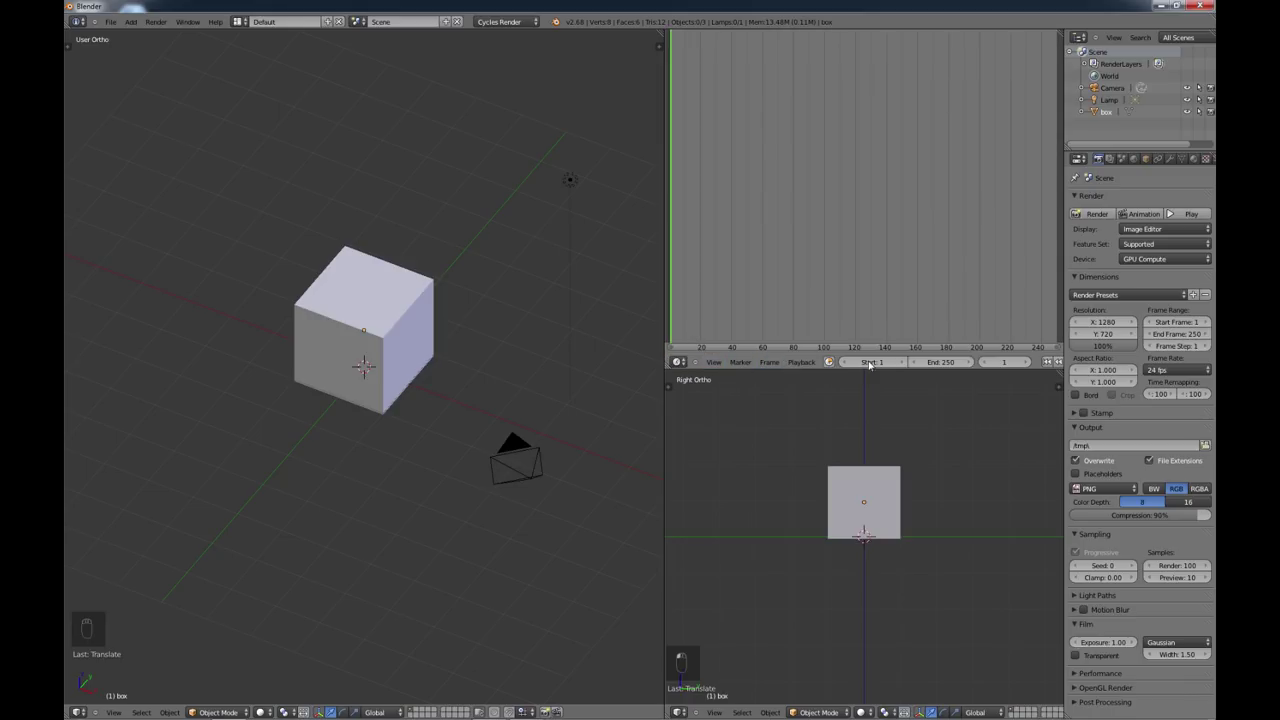
{"action": "left_click", "coordinate": [679, 362]}
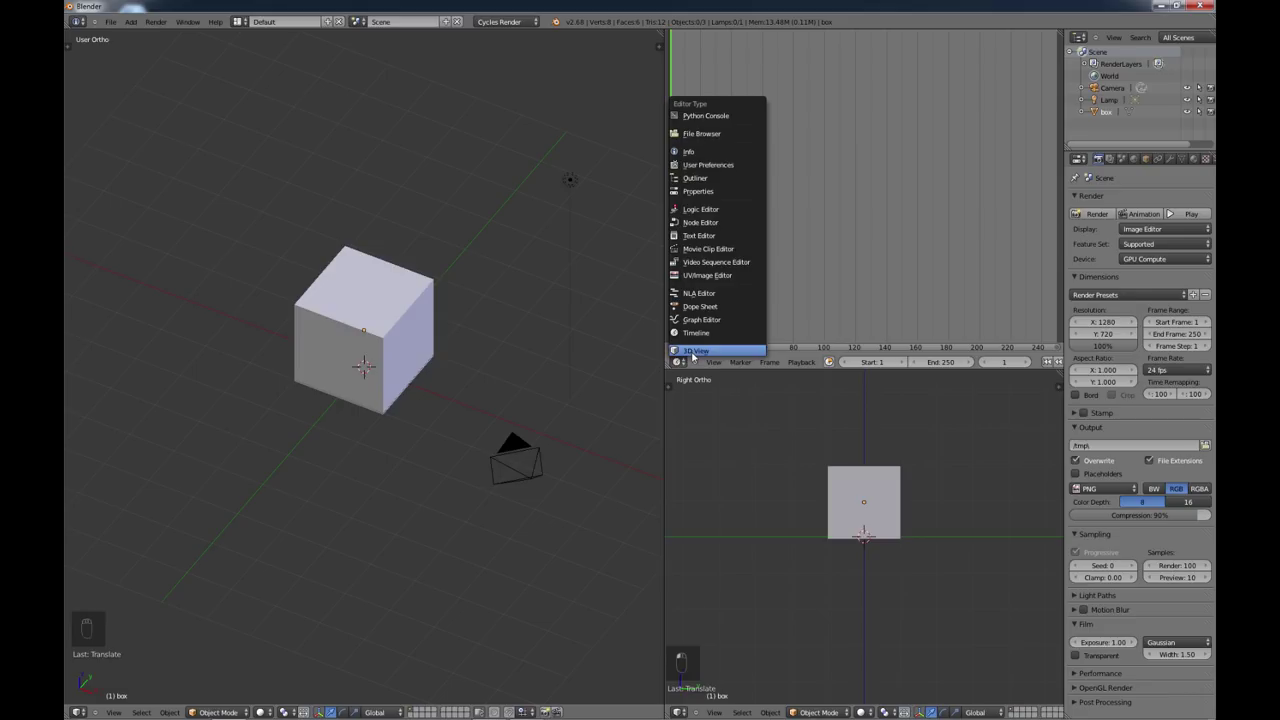
{"action": "left_click", "coordinate": [693, 352]}
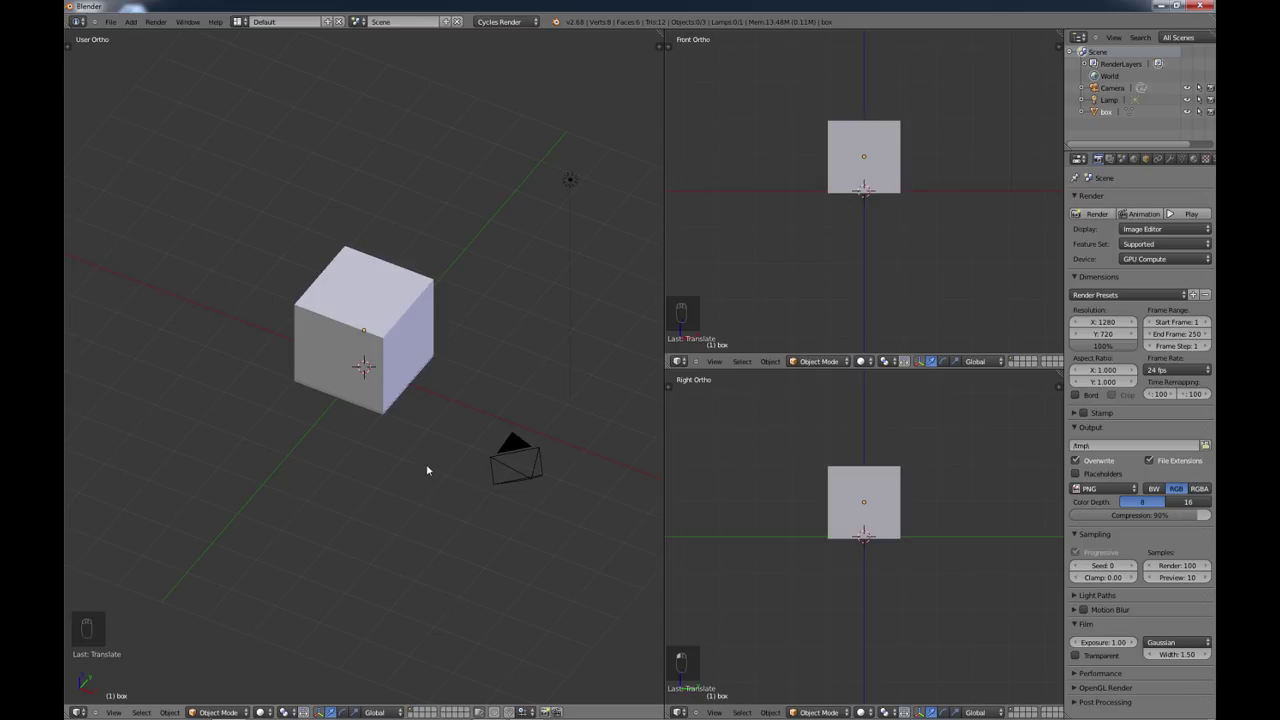
Step: Inspect the box from several angles and close up, and select it in the large 3D viewport
{"action": "middle_click_drag", "start_coordinate": [426, 460], "coordinate": [306, 476]}
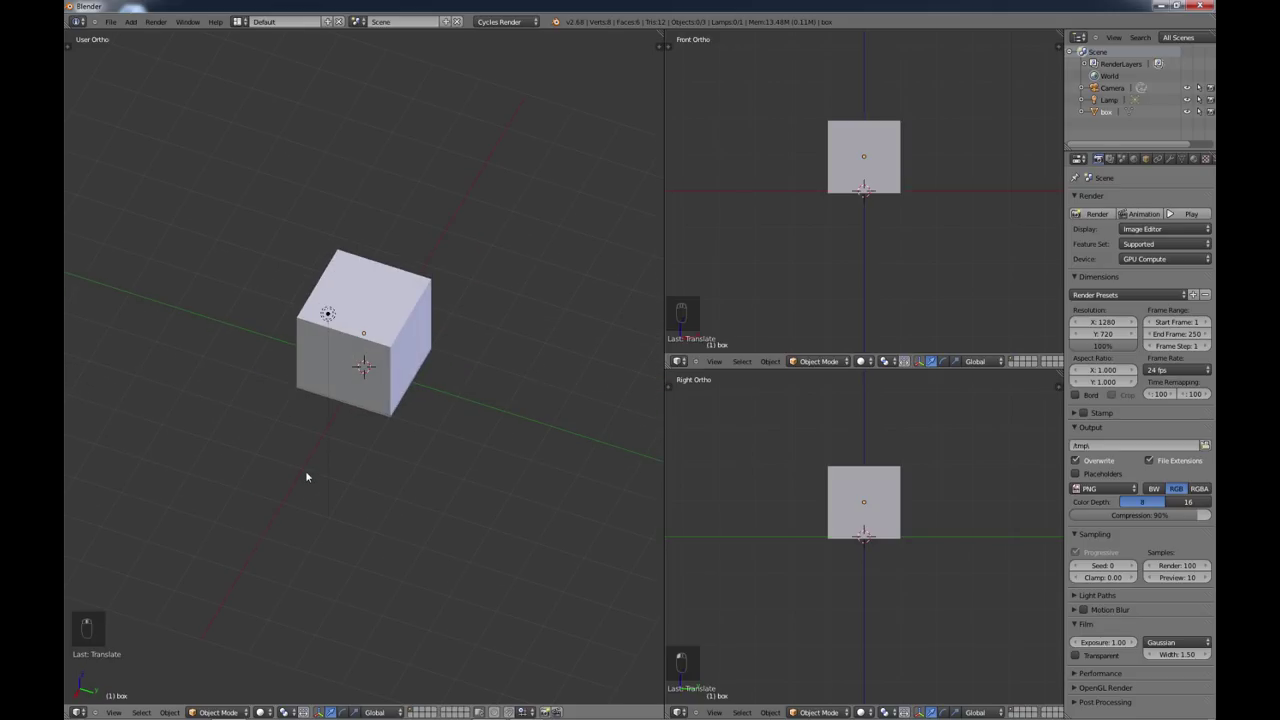
{"action": "scroll", "coordinate": [305, 470], "scroll_direction": "up", "scroll_amount": 7}
{"action": "scroll", "coordinate": [311, 451], "scroll_direction": "down", "scroll_amount": 3}
{"action": "scroll", "coordinate": [313, 450], "scroll_direction": "up", "scroll_amount": 3}
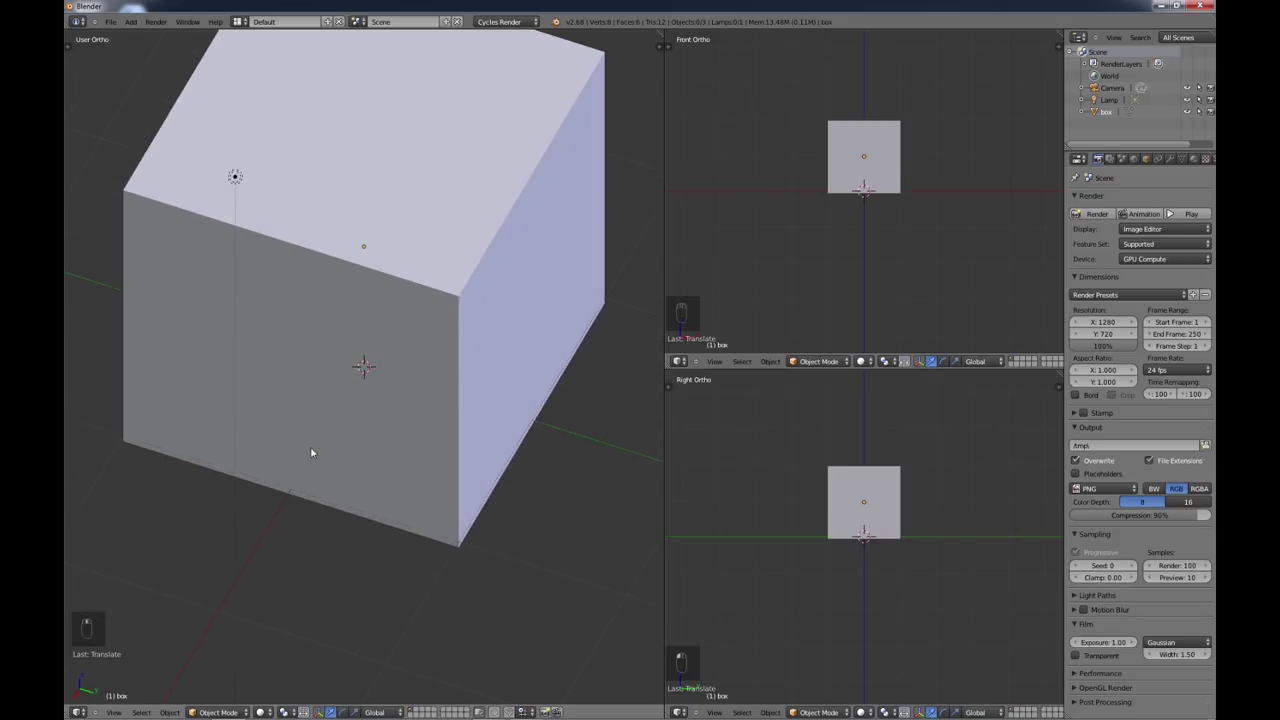
{"action": "scroll", "coordinate": [311, 449], "scroll_direction": "down", "scroll_amount": 4}
{"action": "middle_click_drag", "start_coordinate": [412, 436], "coordinate": [424, 300]}
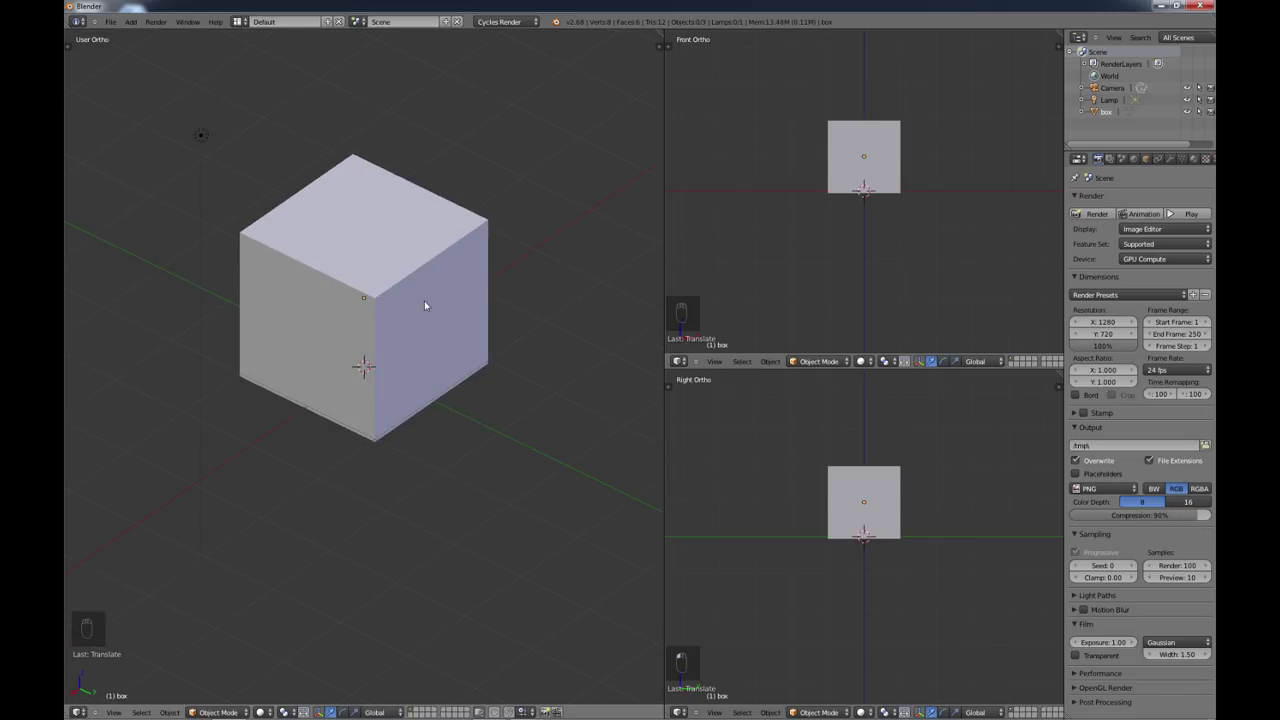
{"action": "right_click", "coordinate": [427, 284]}
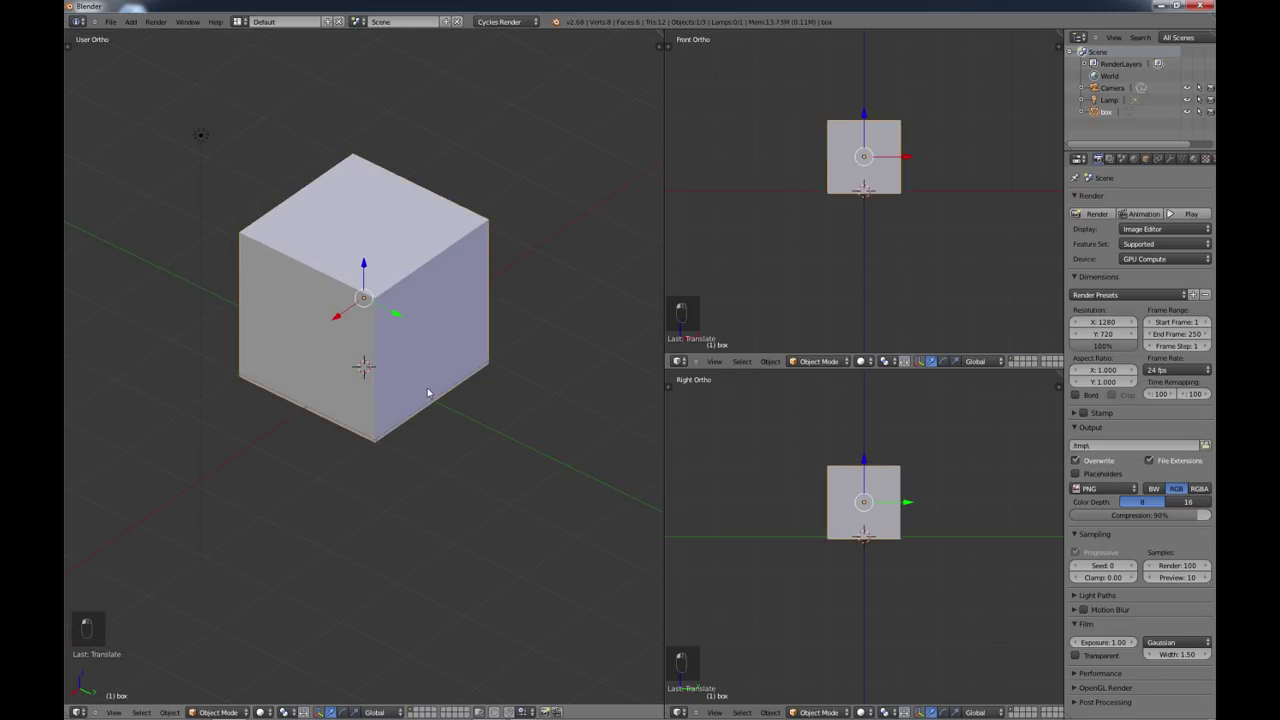
Step: Select the lamp in the large viewport and display its lamp data settings in the Properties editor
{"action": "scroll", "coordinate": [366, 418], "scroll_direction": "down", "scroll_amount": 4}
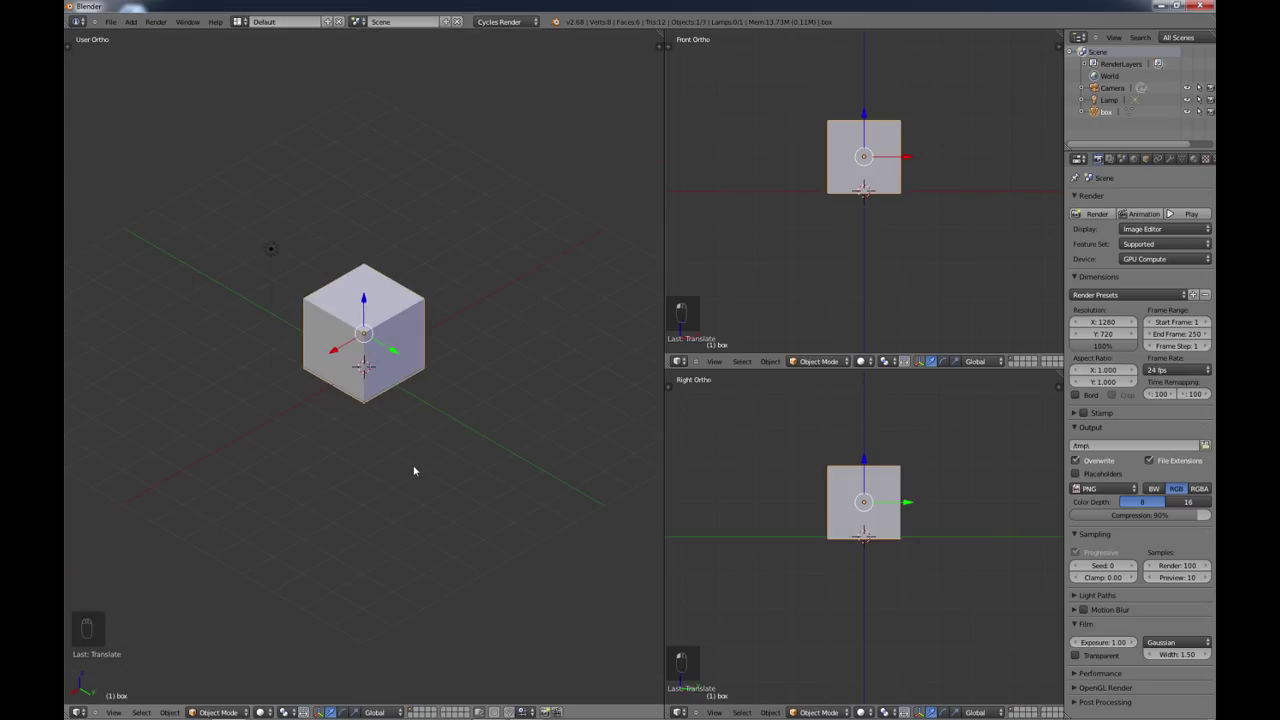
{"action": "middle_click_drag", "start_coordinate": [413, 469], "coordinate": [423, 432]}
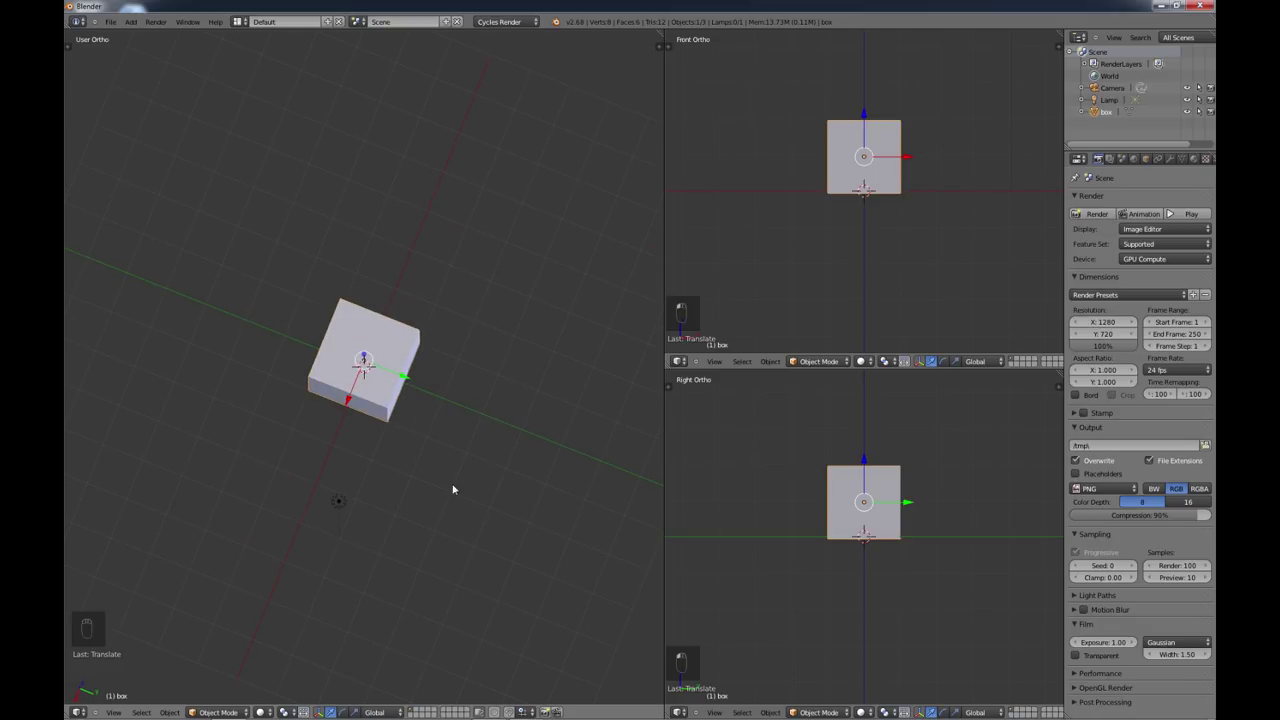
{"action": "middle_click_drag", "start_coordinate": [449, 509], "coordinate": [335, 434]}
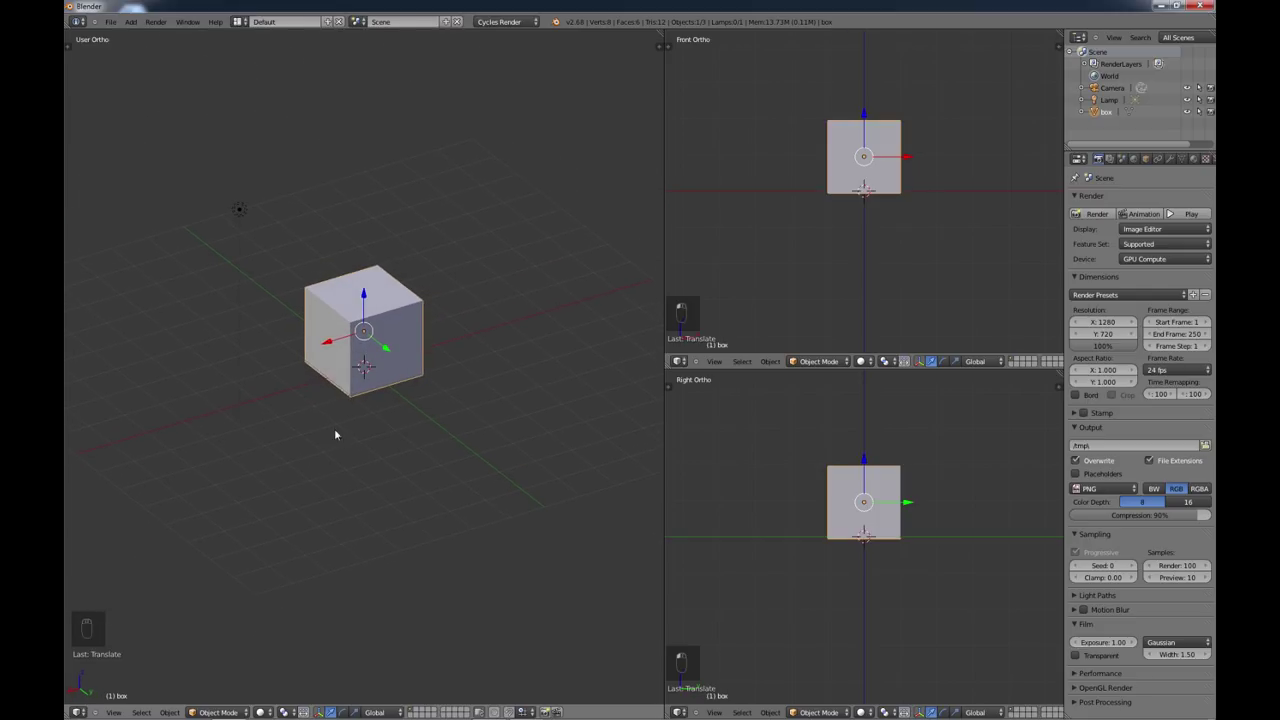
{"action": "scroll", "coordinate": [310, 400], "scroll_direction": "up", "scroll_amount": 1}
{"action": "right_click", "coordinate": [206, 187]}
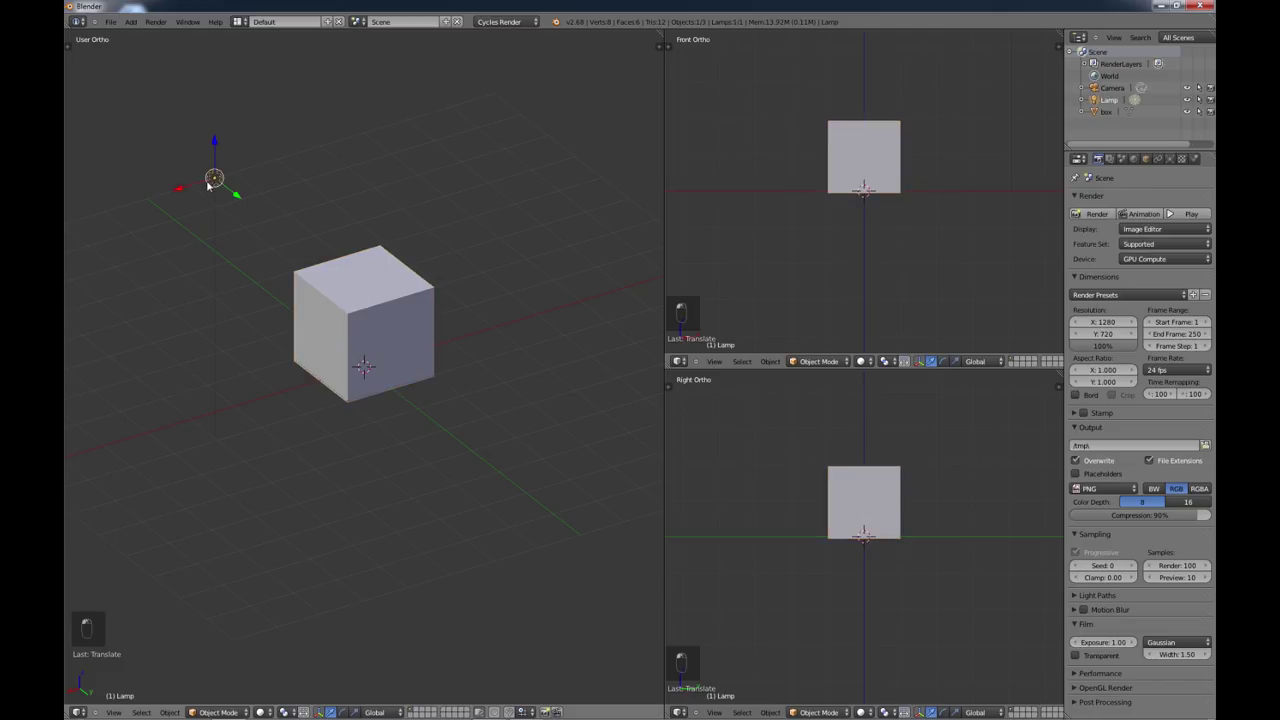
{"action": "middle_click_drag", "start_coordinate": [213, 186], "coordinate": [266, 271]}
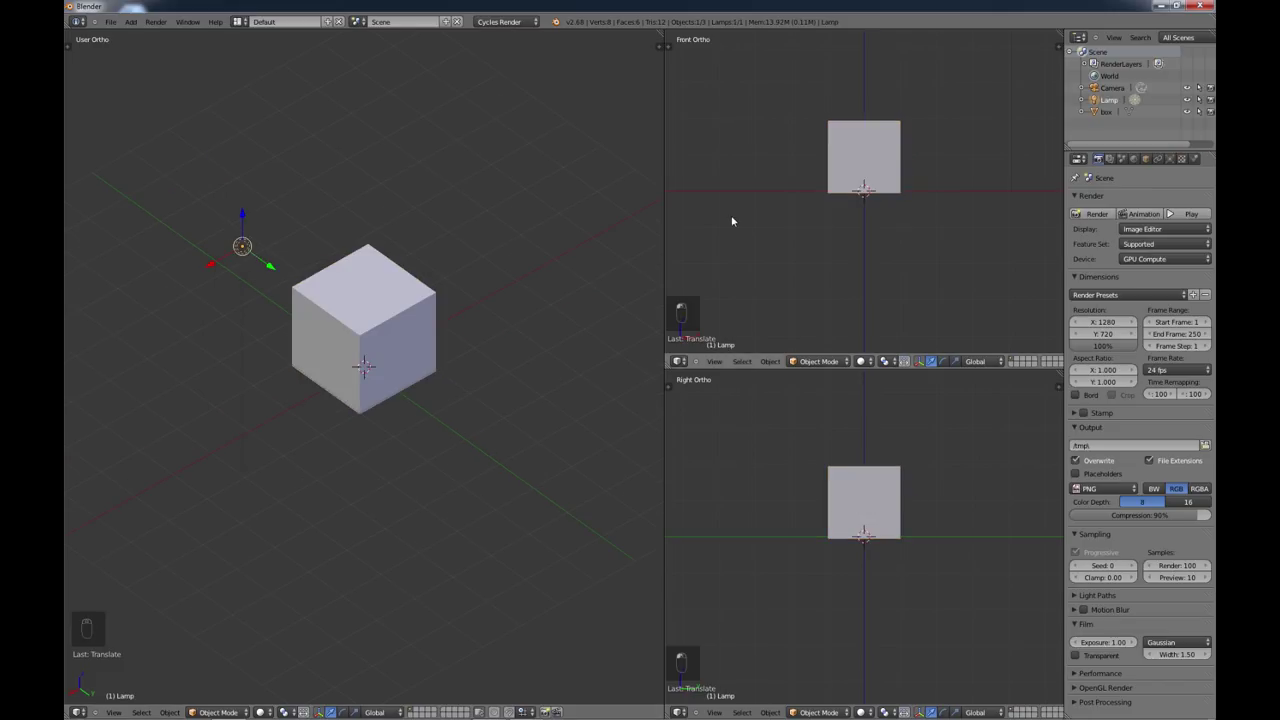
{"action": "left_click", "coordinate": [1171, 160]}
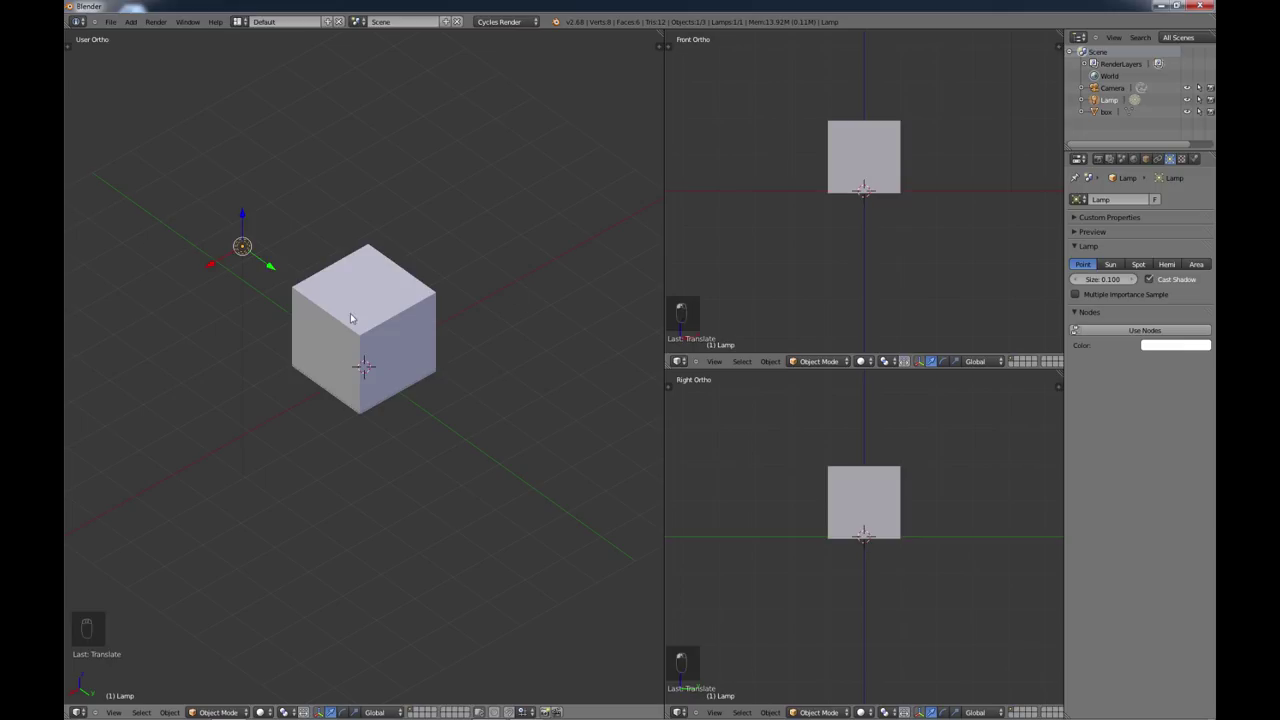
Step: Select the camera in the large viewport to view its lens, display and depth of field settings
{"action": "mouse_move", "coordinate": [339, 327]}
{"action": "middle_mouse_down"}
{"action": "mouse_move", "coordinate": [333, 342]}
{"action": "mouse_move", "coordinate": [322, 335]}
{"action": "middle_mouse_up"}
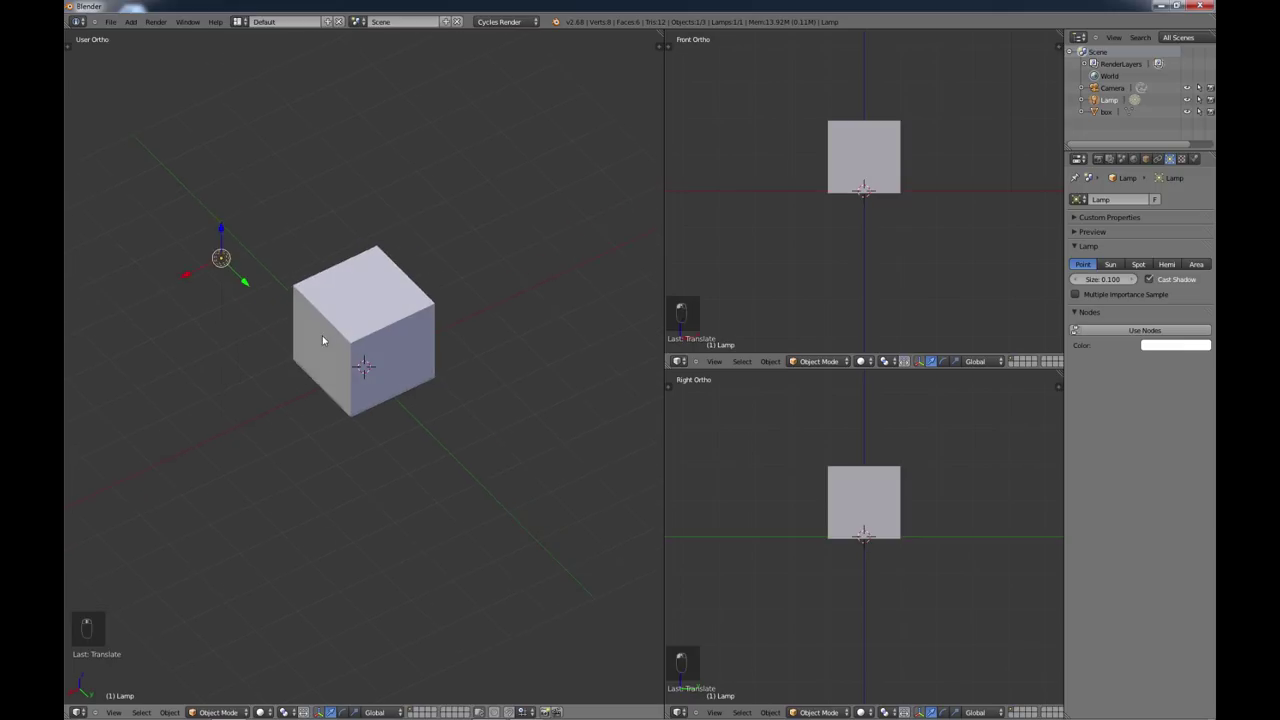
{"action": "scroll", "coordinate": [322, 335], "scroll_direction": "down", "scroll_amount": 3}
{"action": "right_click", "coordinate": [140, 262]}
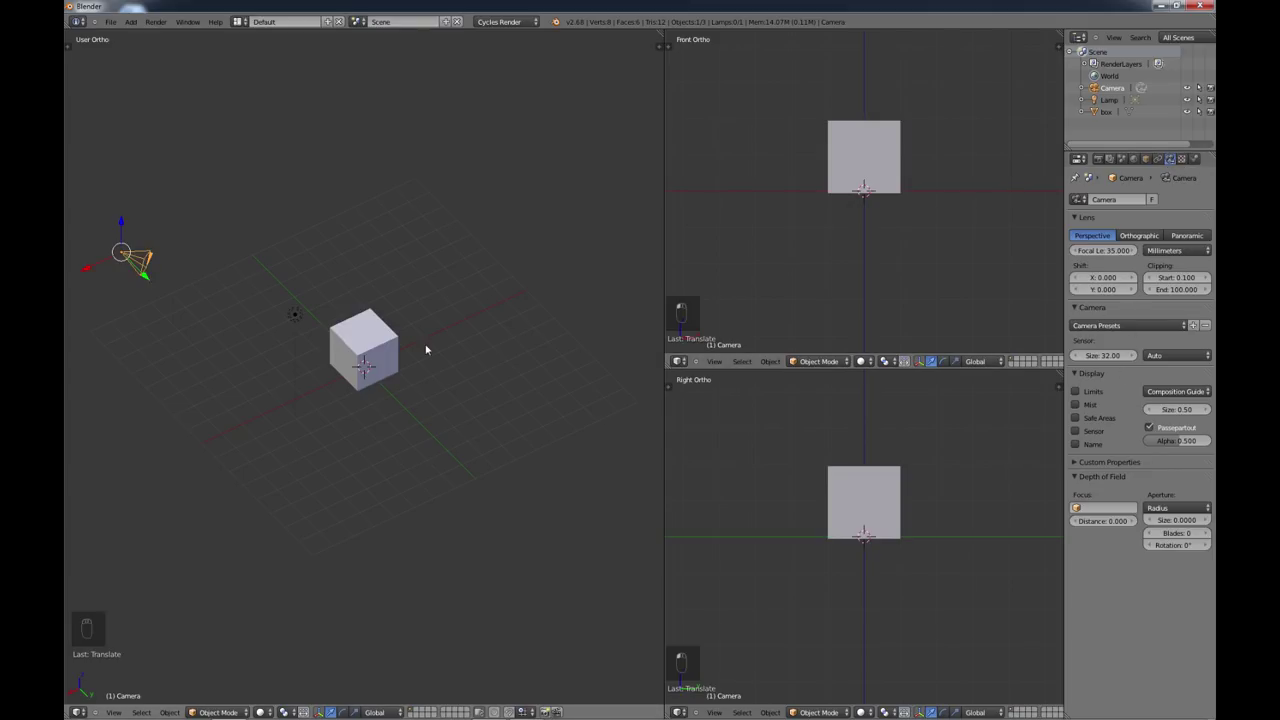
Step: View the render settings, the render layer settings and the scene settings in the Properties editor
{"action": "middle_click_drag", "start_coordinate": [310, 372], "coordinate": [400, 394]}
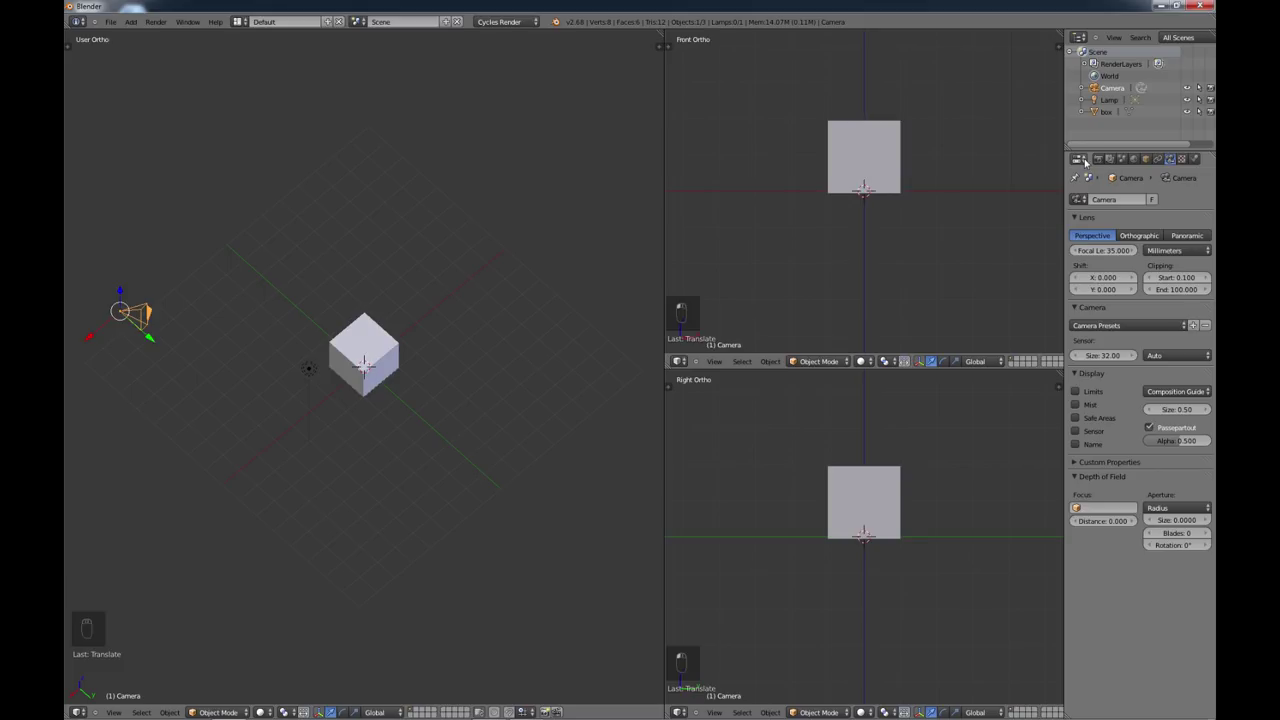
{"action": "left_click", "coordinate": [1098, 160]}
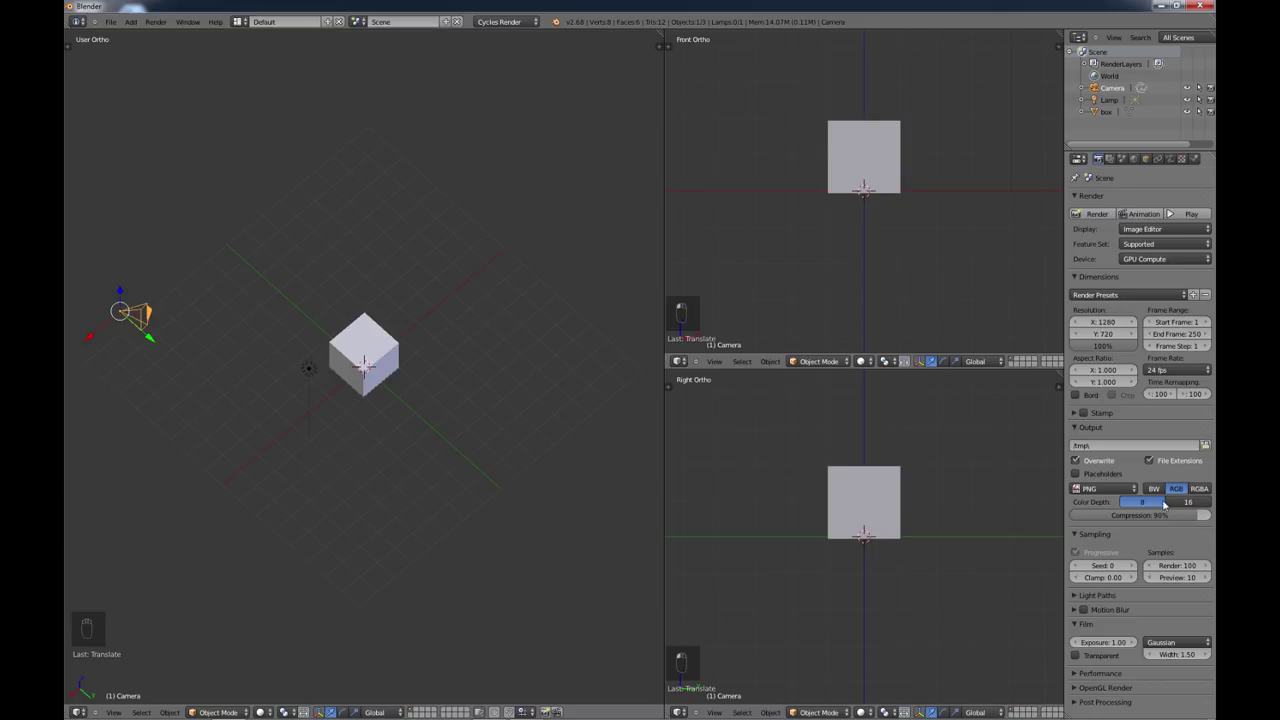
{"action": "left_click", "coordinate": [1109, 160]}
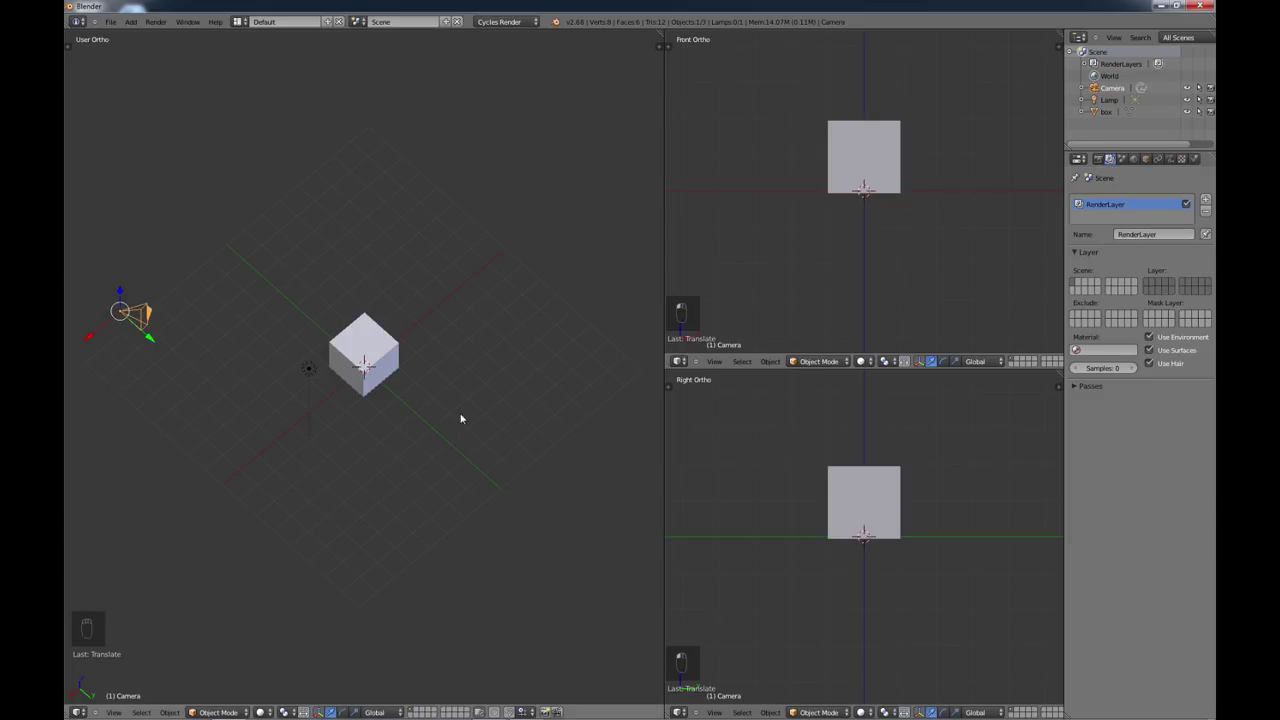
{"action": "middle_click_drag", "start_coordinate": [461, 418], "coordinate": [421, 427]}
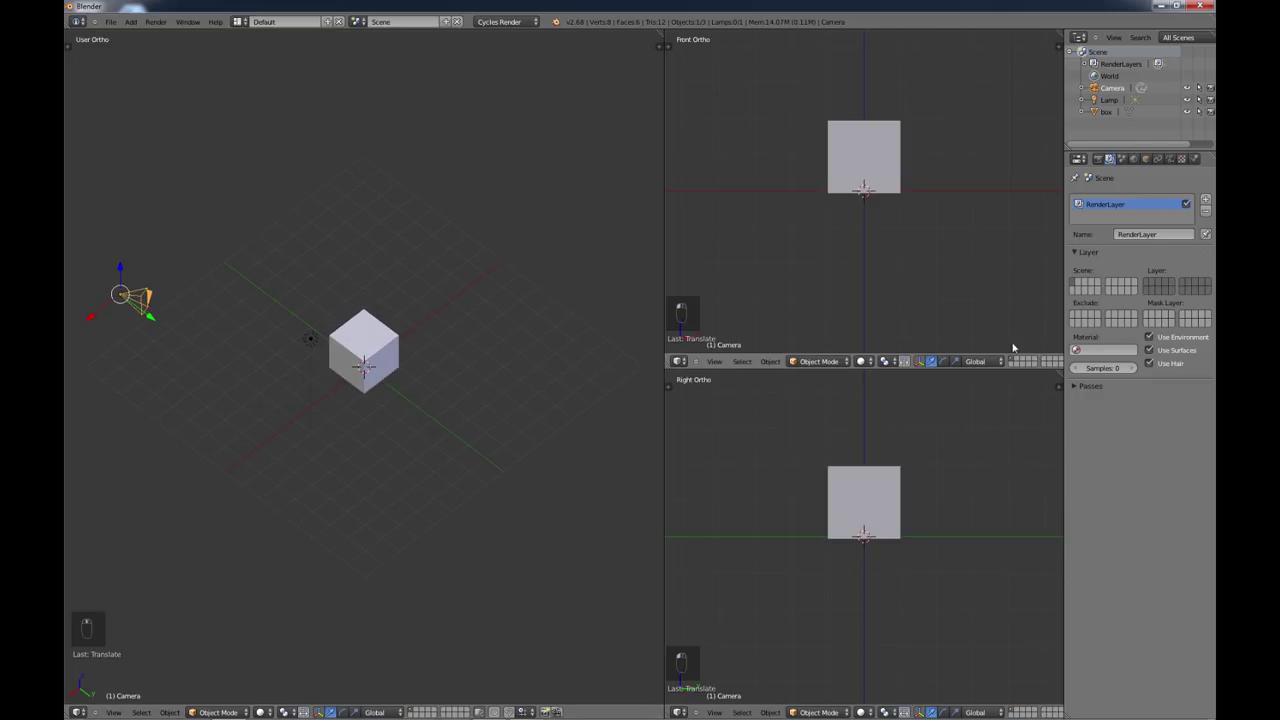
{"action": "left_click", "coordinate": [1122, 160]}
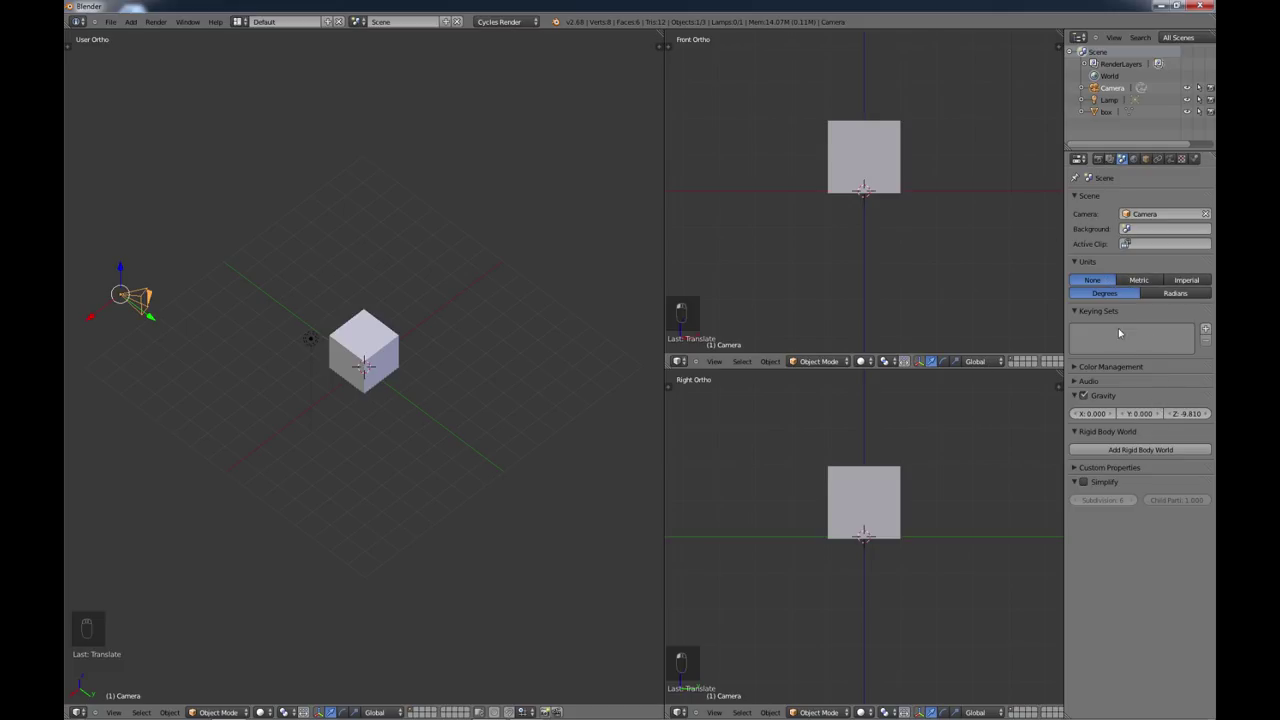
Step: Set the world's surface color to light blue
{"action": "left_click", "coordinate": [1134, 160]}
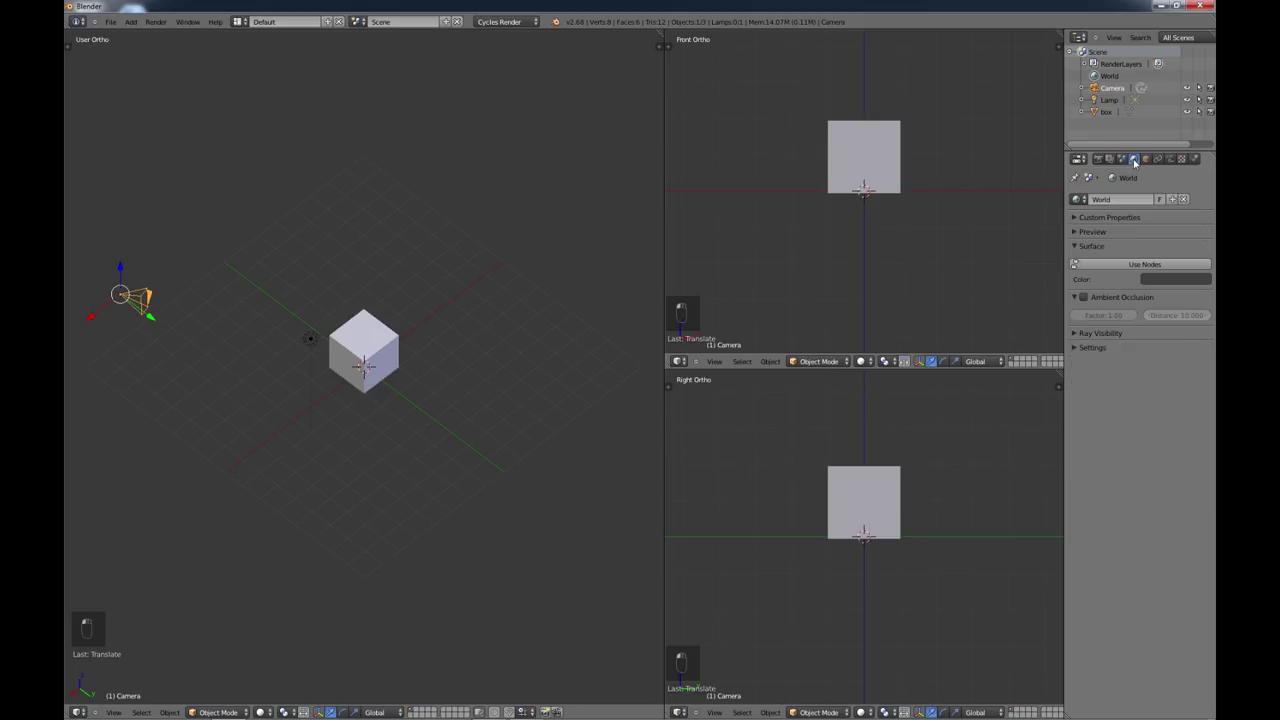
{"action": "left_click", "coordinate": [1174, 284]}
{"action": "left_click_drag", "start_coordinate": [1202, 192], "coordinate": [1158, 152]}
Step: Try ambient occlusion on the world with a different factor, and turn it off again
{"action": "left_click", "coordinate": [1084, 299]}
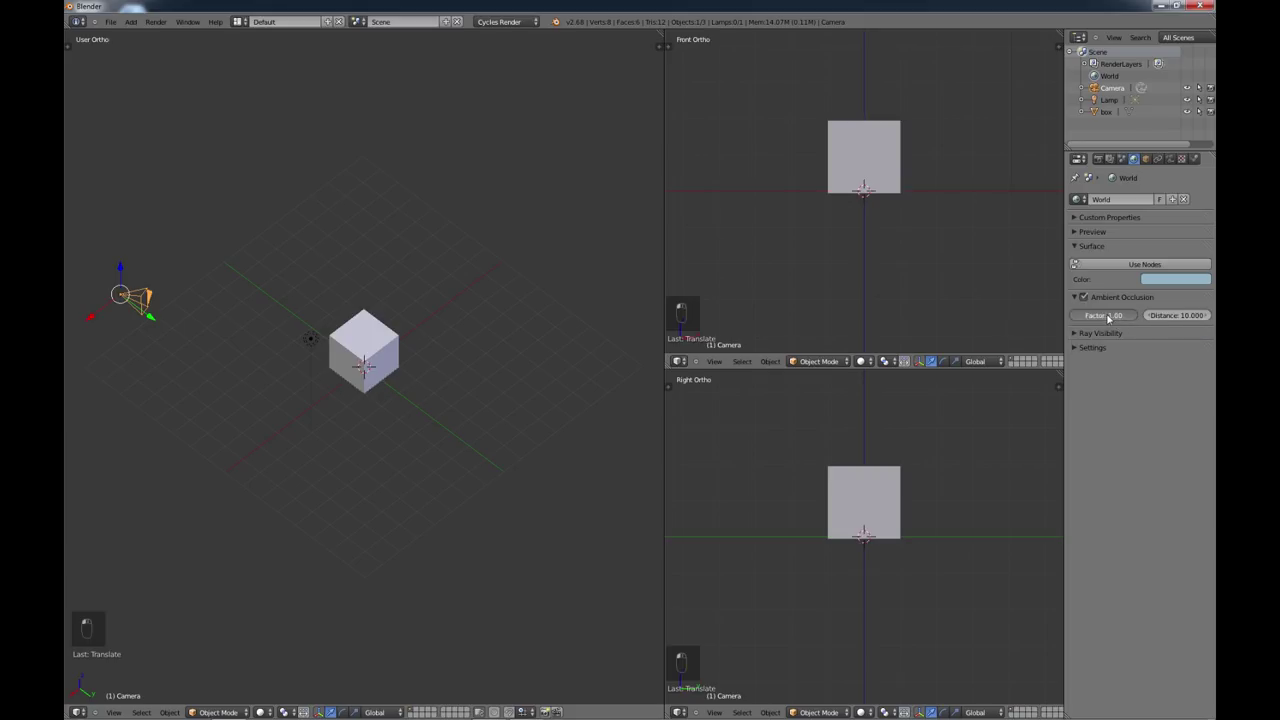
{"action": "left_click_drag", "start_coordinate": [1107, 317], "coordinate": [1120, 315]}
{"action": "left_click", "coordinate": [1084, 297]}
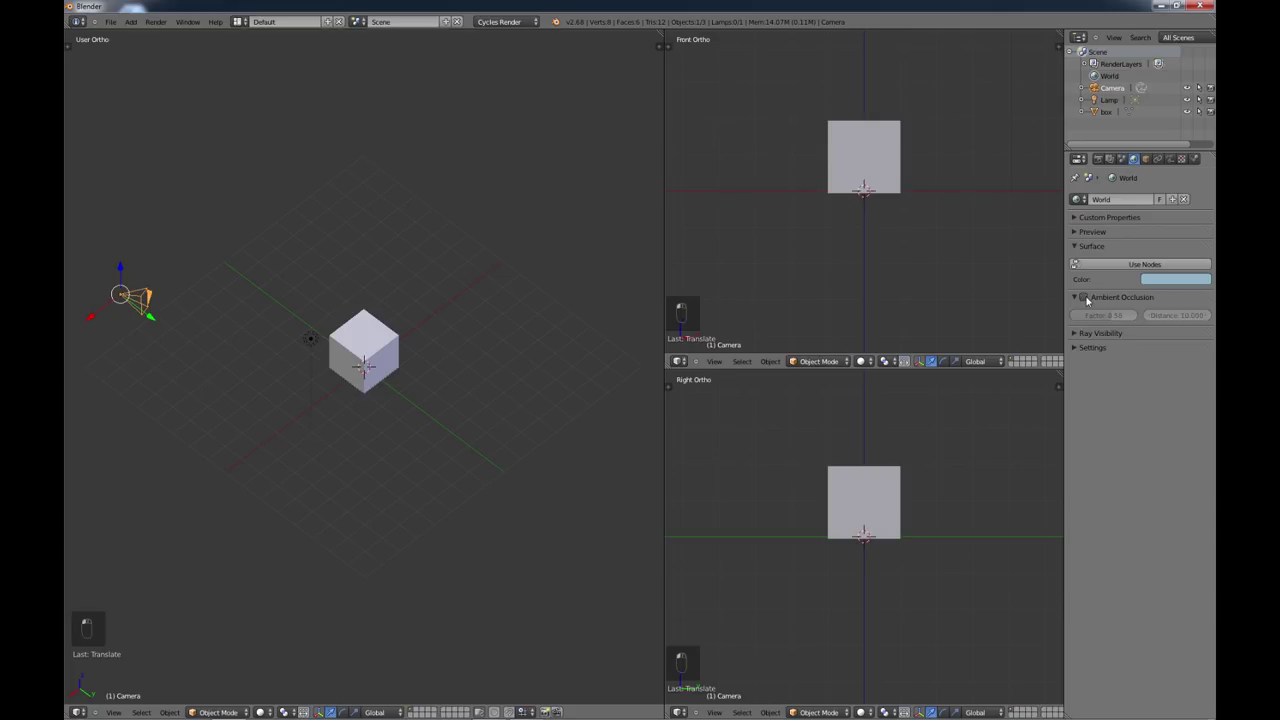
Step: View the camera's object properties and constraint settings, and browse the available object constraint types without adding one
{"action": "left_click", "coordinate": [1146, 160]}
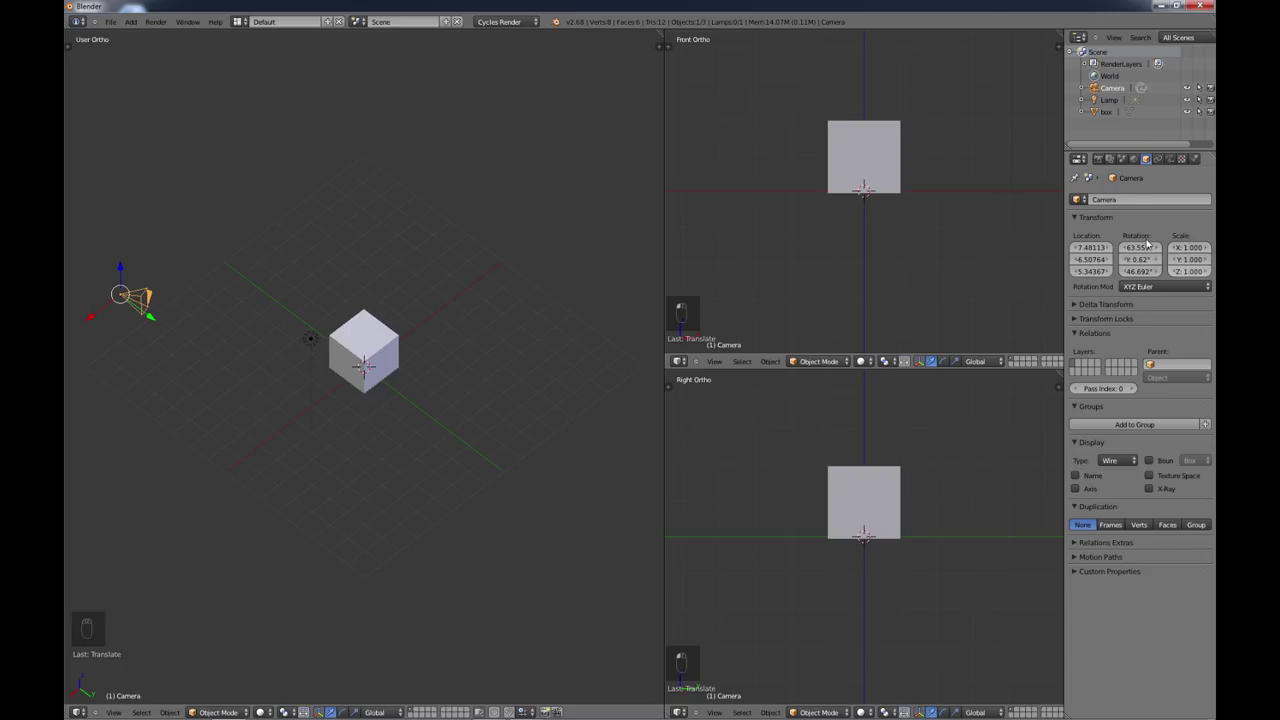
{"action": "left_click", "coordinate": [1158, 160]}
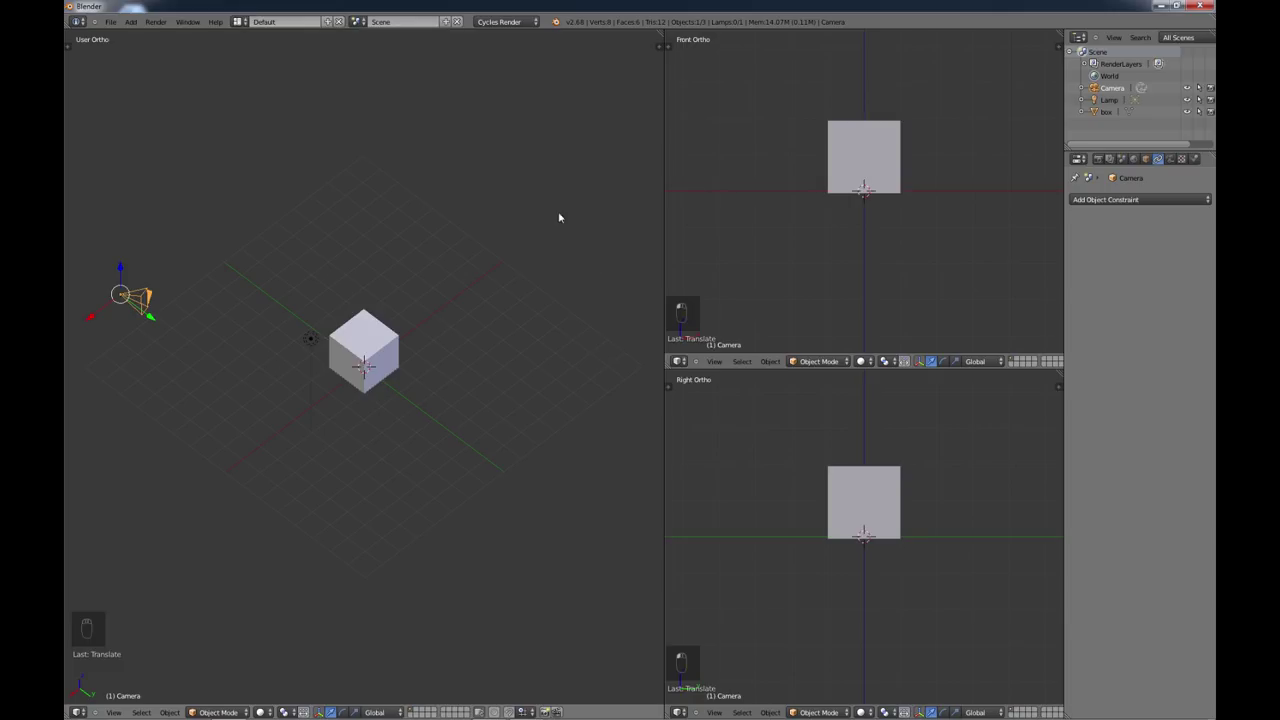
{"action": "left_click", "coordinate": [1123, 202]}
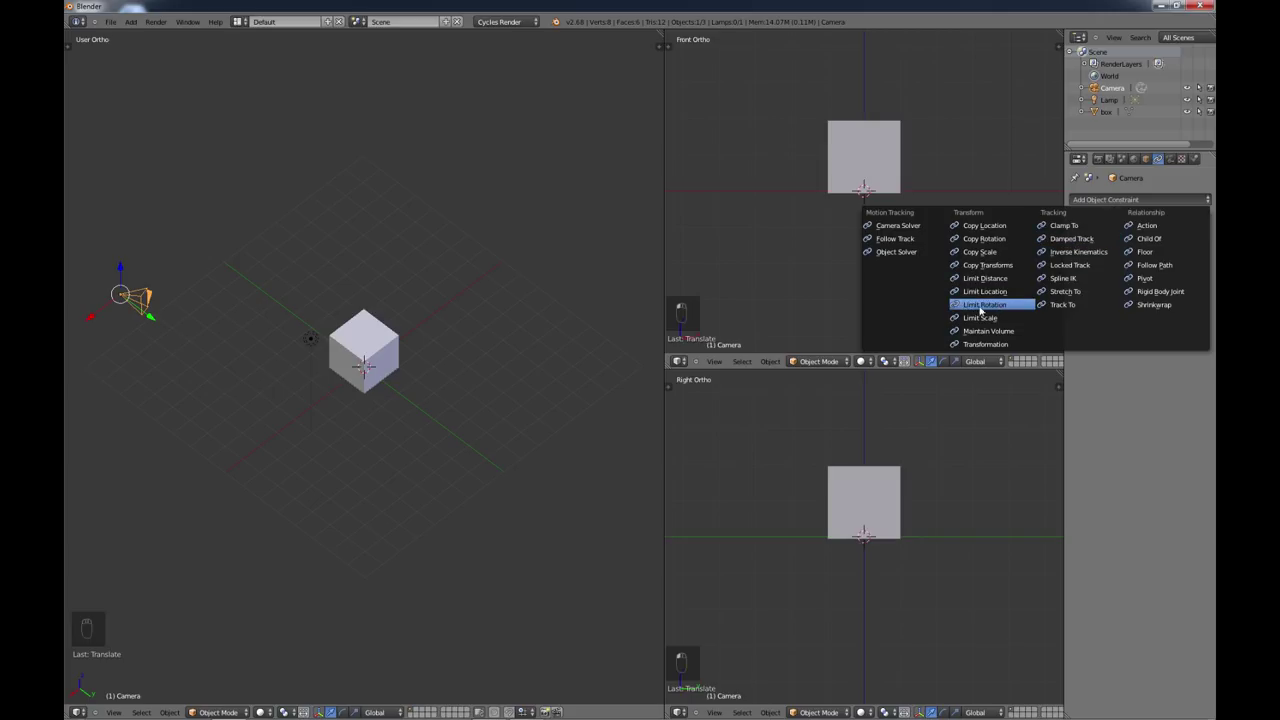
{"action": "left_click", "coordinate": [1157, 387]}
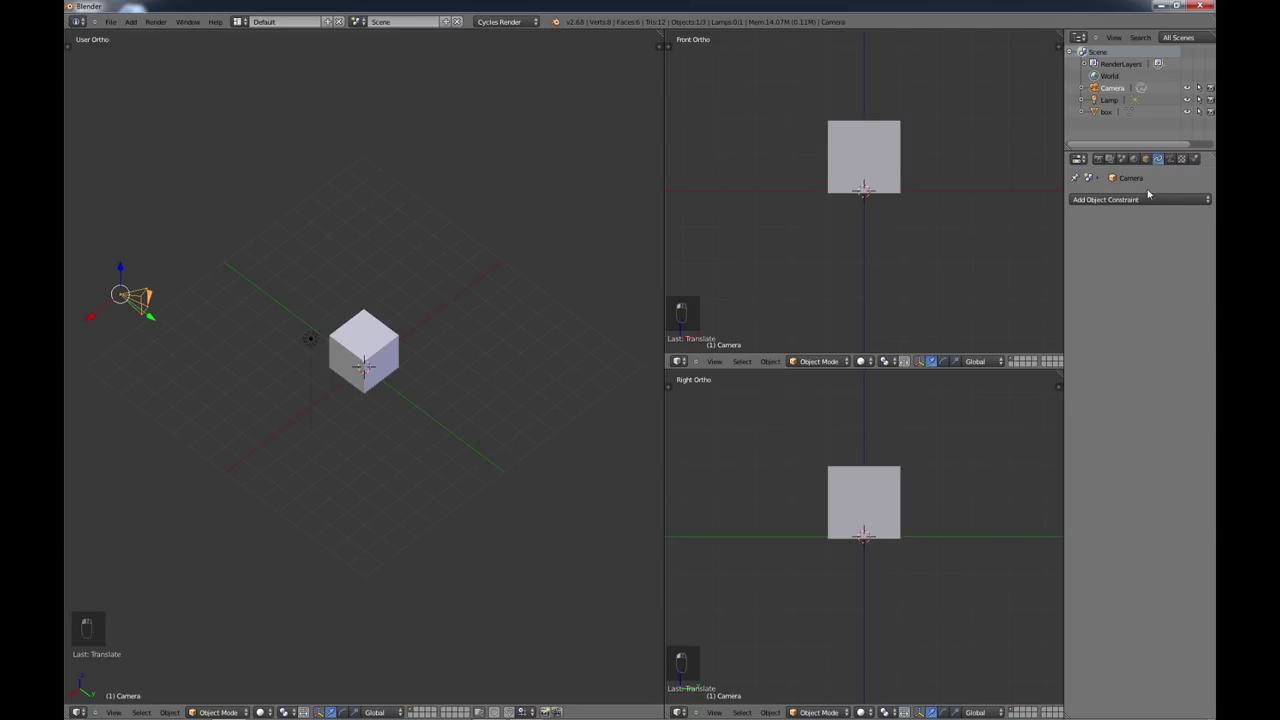
Step: Select the box in the large viewport and browse its available modifier types without adding one
{"action": "right_click", "coordinate": [367, 346]}
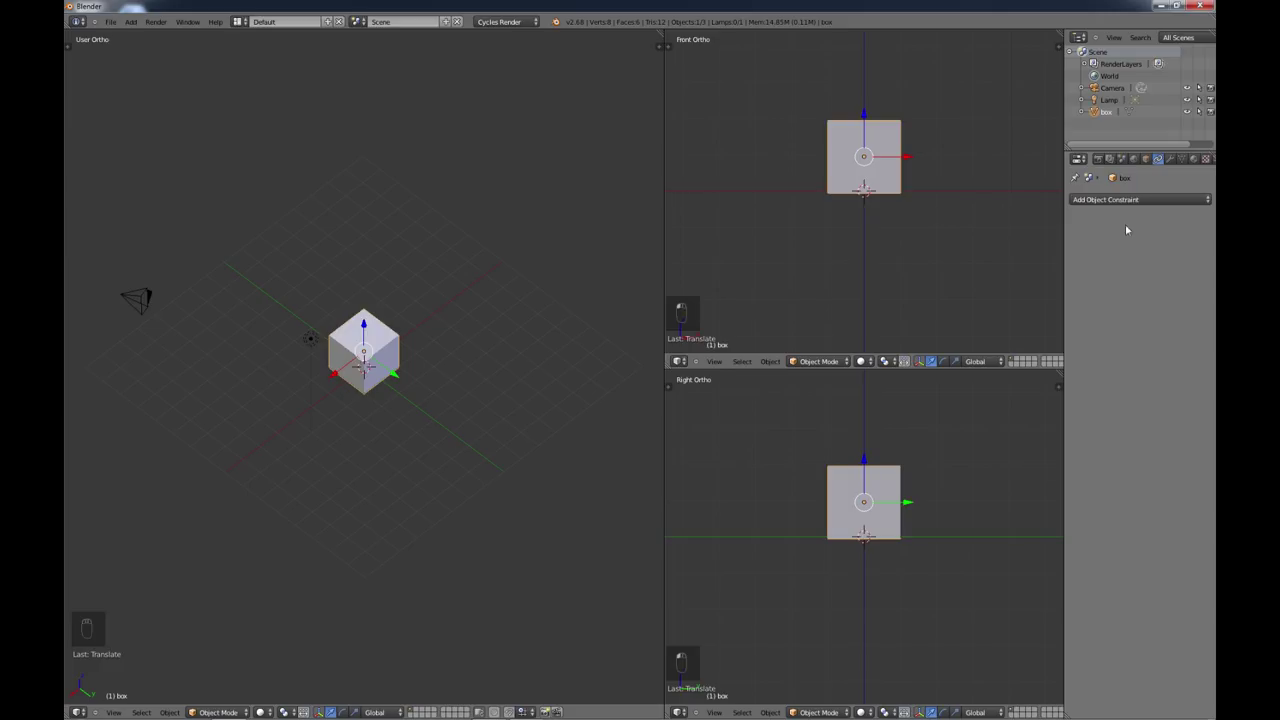
{"action": "left_click", "coordinate": [1170, 160]}
{"action": "left_click", "coordinate": [1116, 202]}
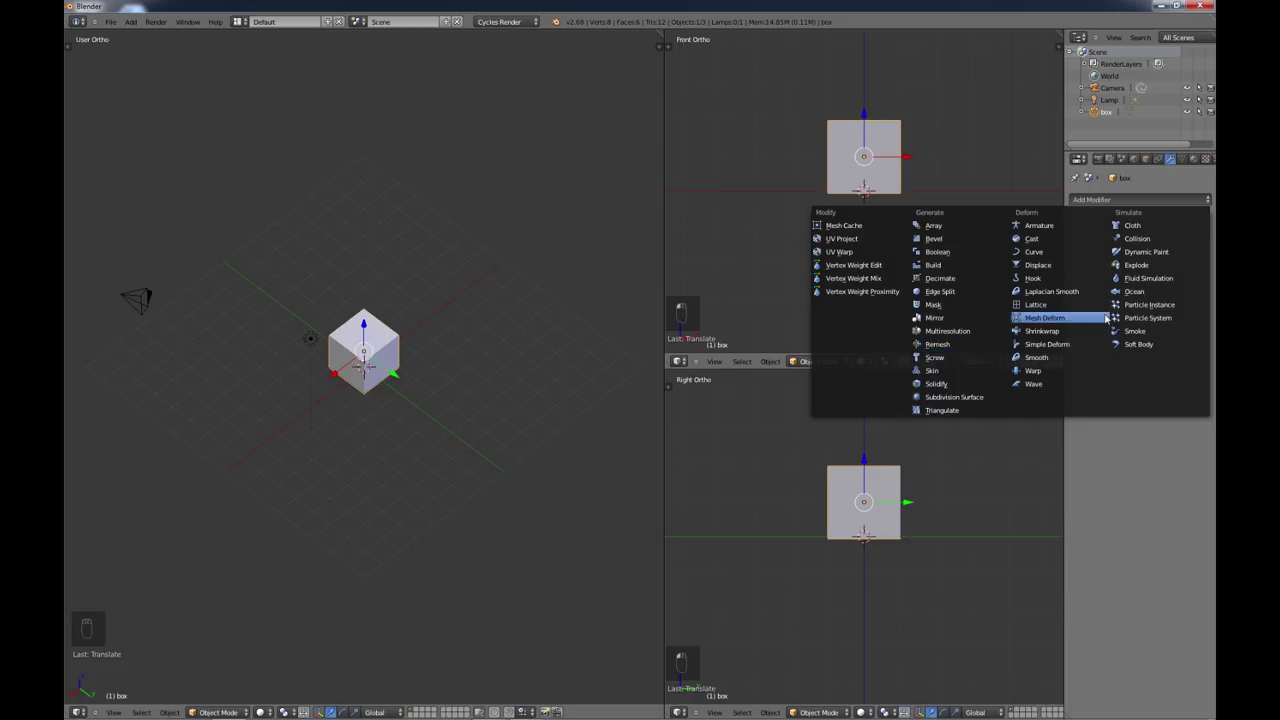
{"action": "left_click", "coordinate": [1151, 443]}
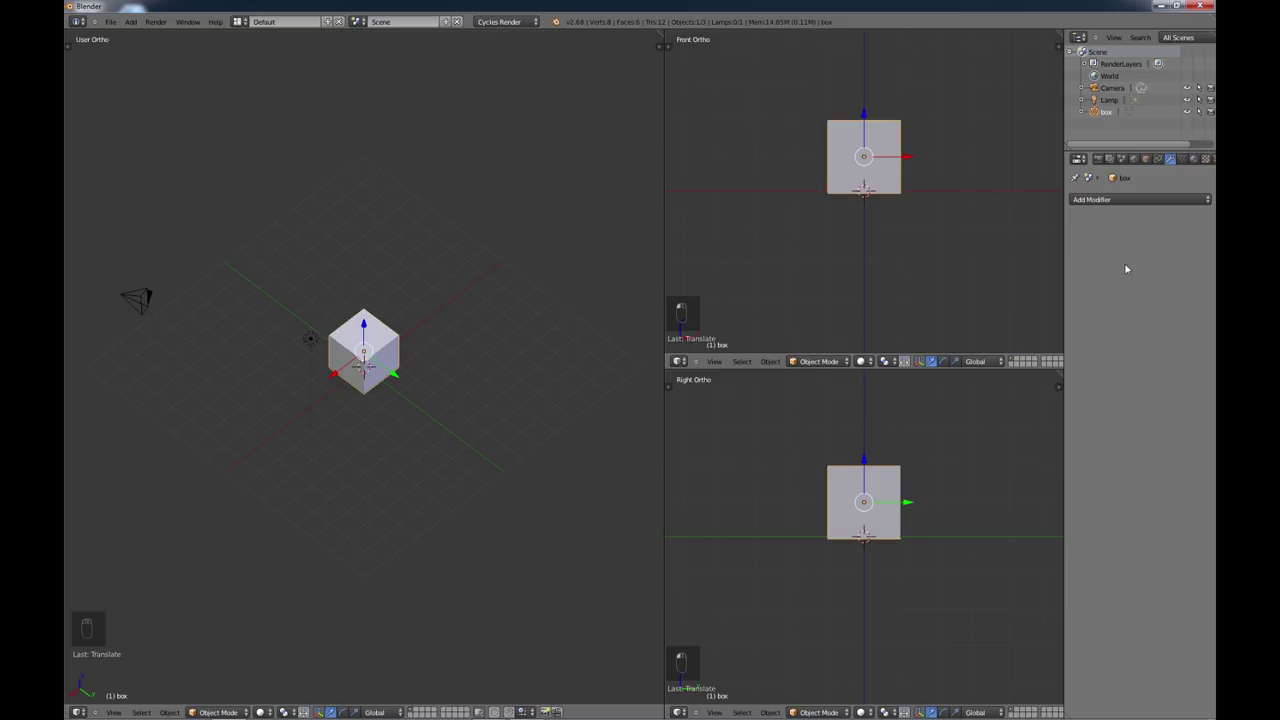
Step: Add a Subdivision Surface modifier to the box with 2 view subdivisions and inspect the smoothed shape from several angles
{"action": "left_click", "coordinate": [1106, 200]}
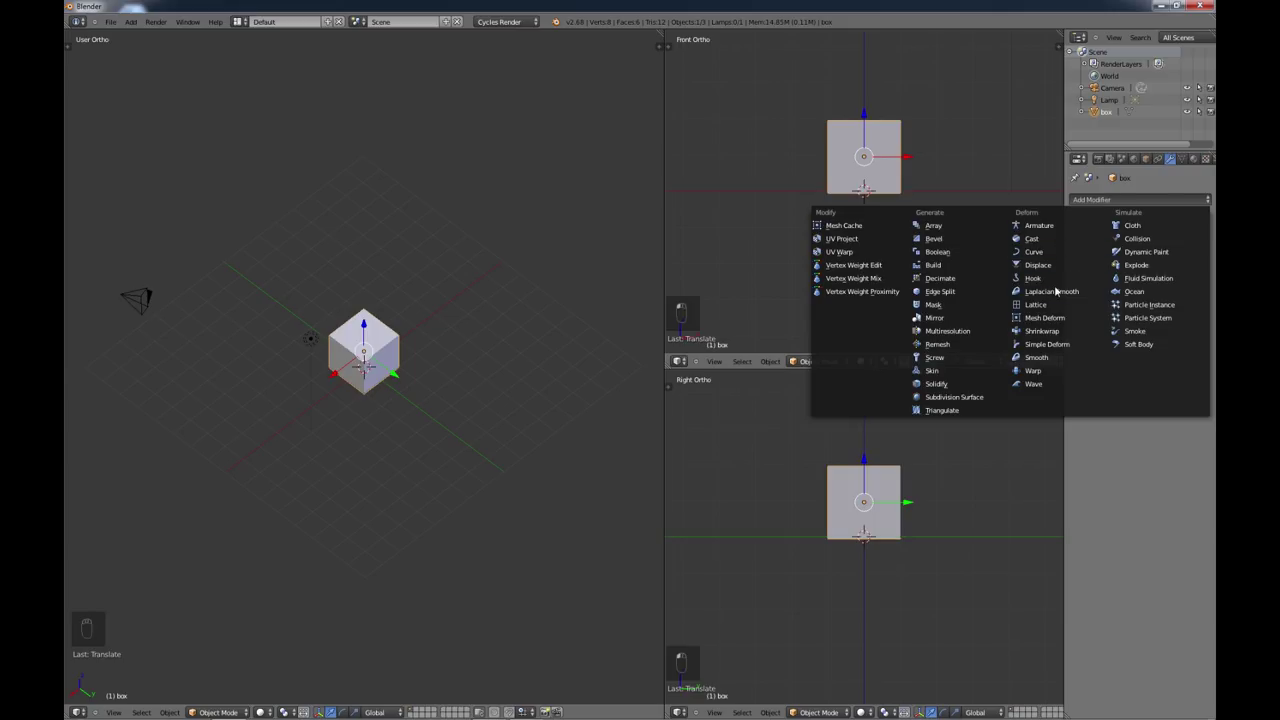
{"action": "left_click", "coordinate": [946, 398]}
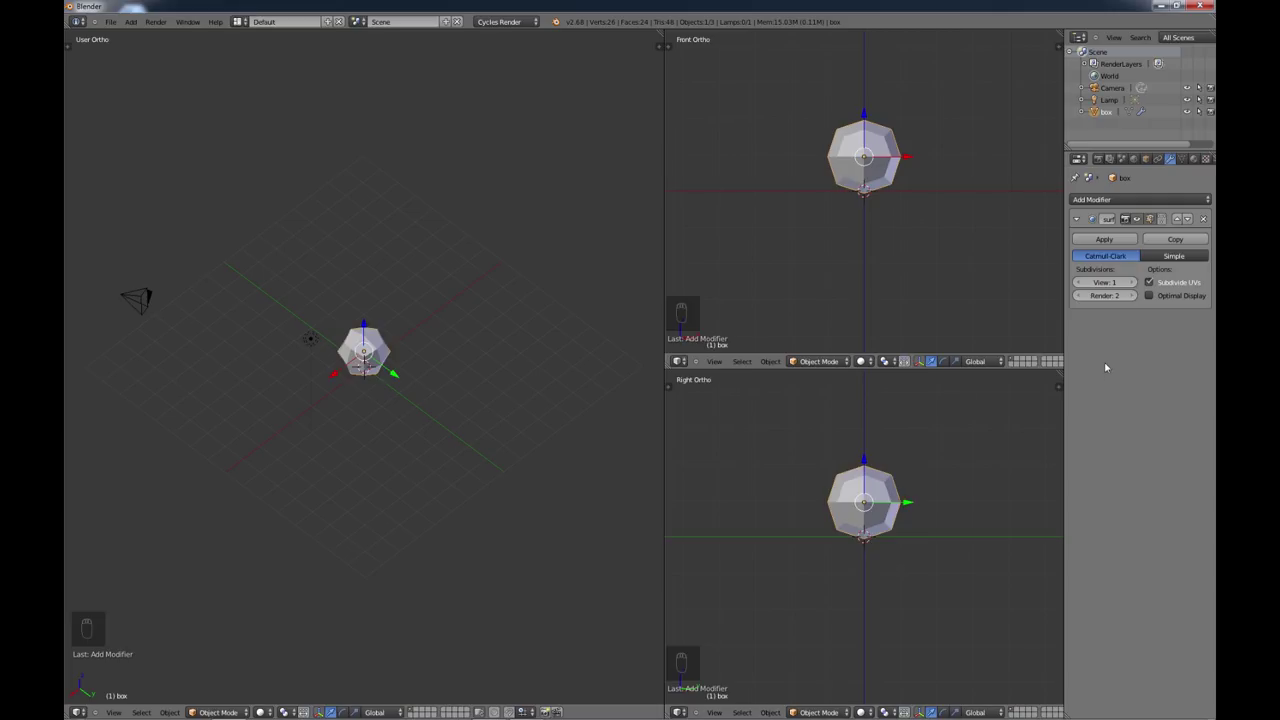
{"action": "left_click", "coordinate": [1133, 284]}
{"action": "scroll", "coordinate": [402, 401], "scroll_direction": "up", "scroll_amount": 6}
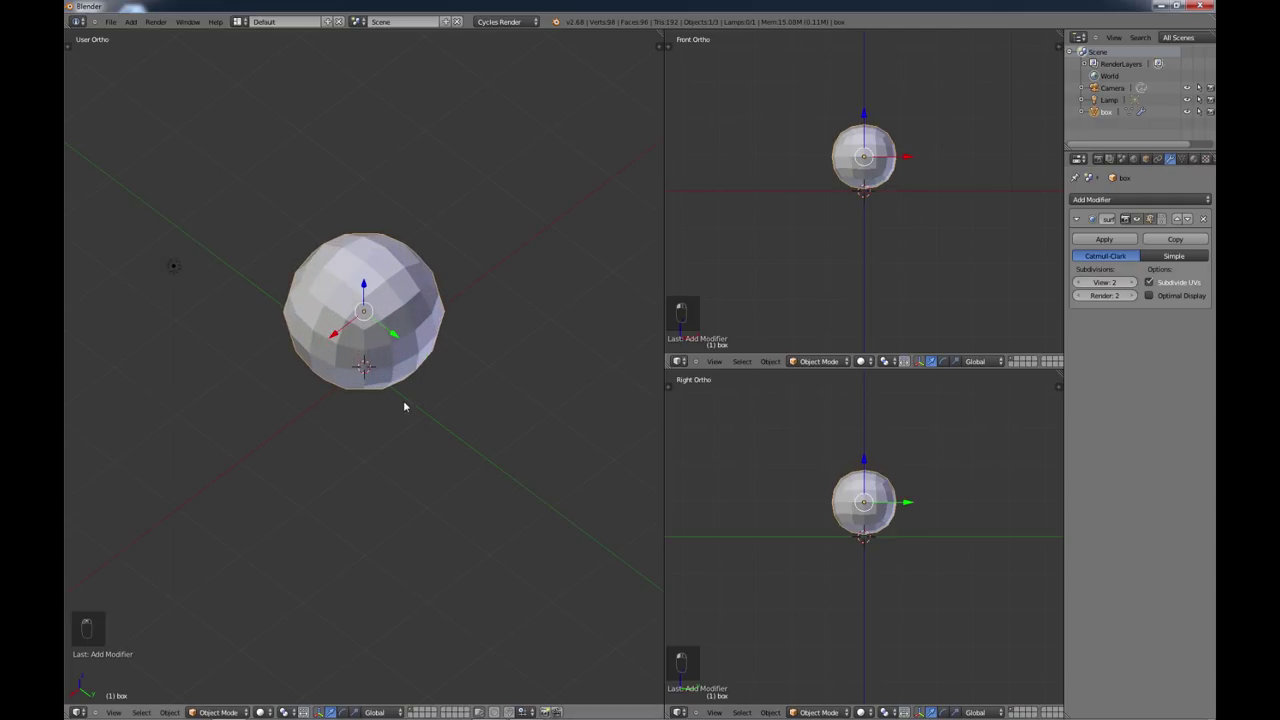
{"action": "middle_click_drag", "start_coordinate": [422, 348], "coordinate": [369, 301]}
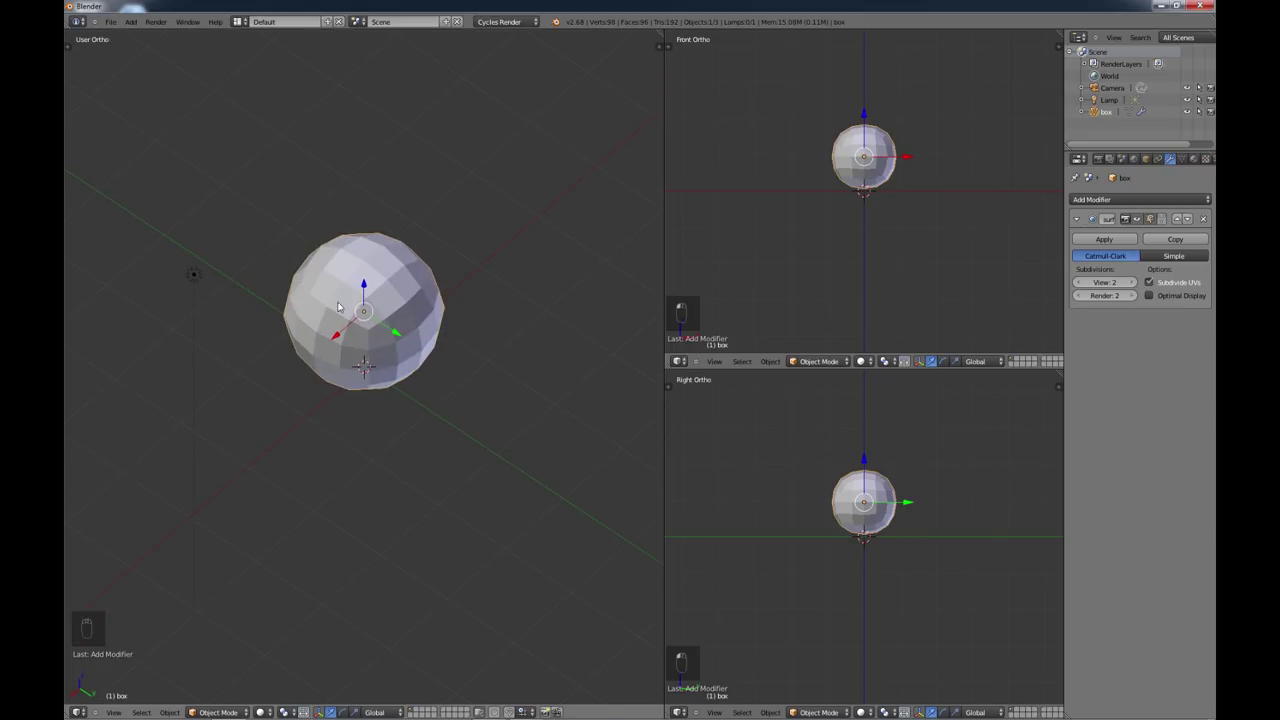
{"action": "middle_click_drag", "start_coordinate": [405, 345], "coordinate": [405, 339]}
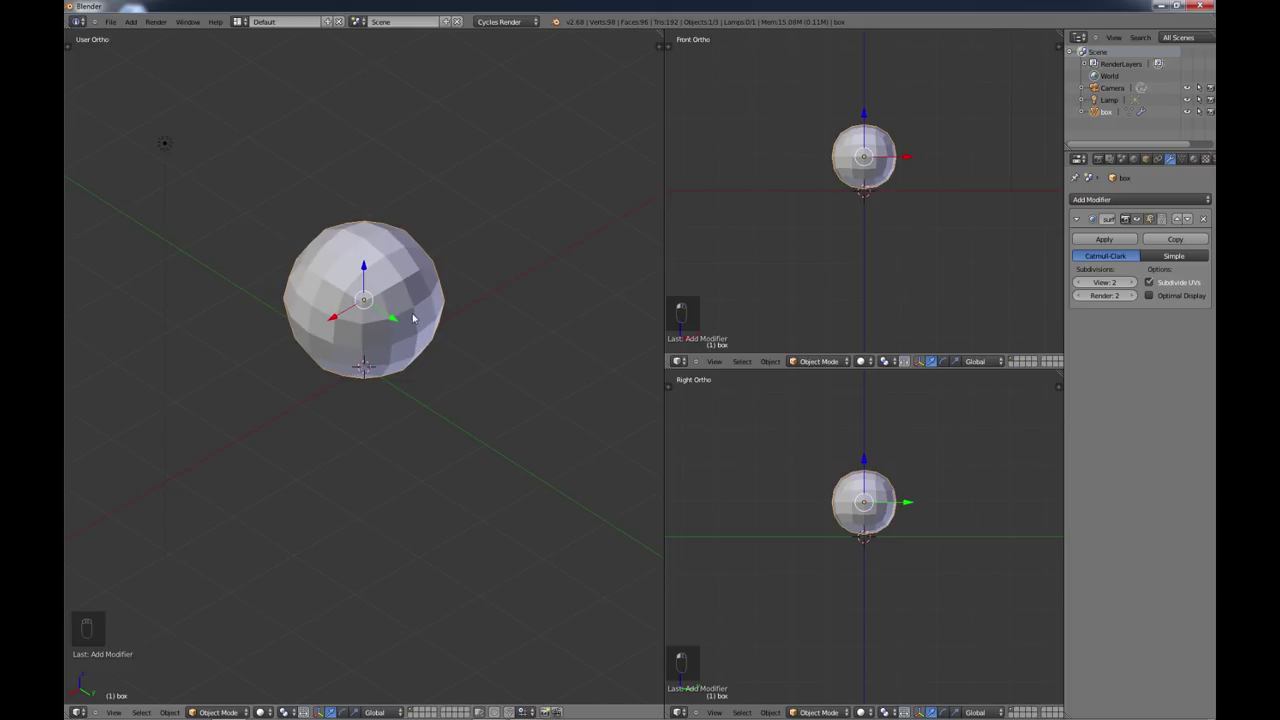
{"action": "middle_click_drag", "start_coordinate": [404, 327], "coordinate": [415, 343]}
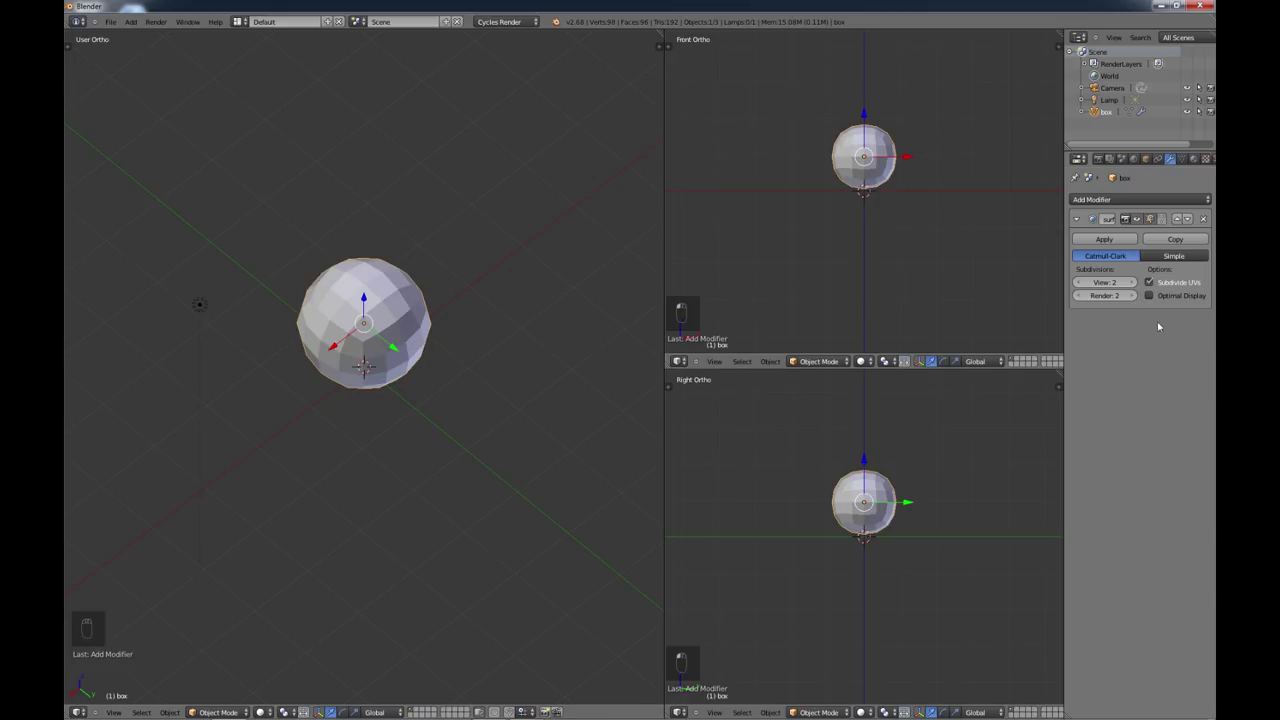
Step: Toggle the subdivision modifier's viewport display off and on to compare the shapes, and remove the modifier from the box
{"action": "left_click", "coordinate": [1137, 219]}
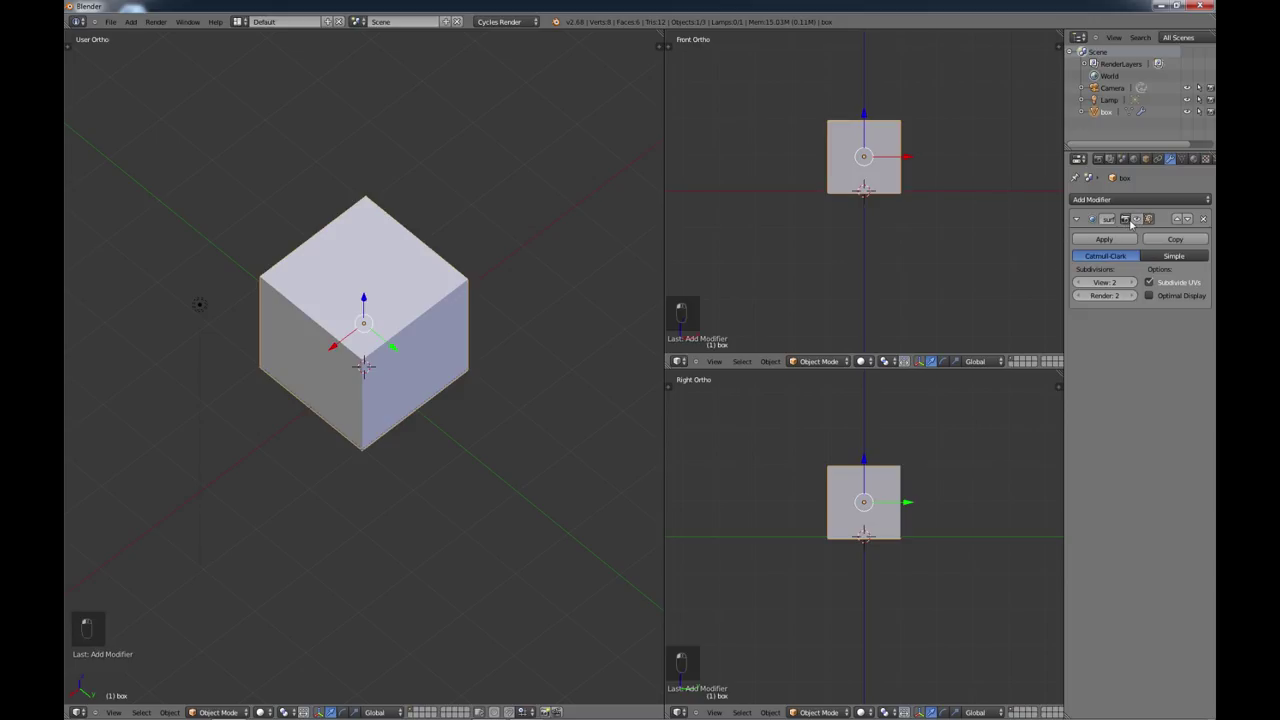
{"action": "left_click", "coordinate": [1137, 219]}
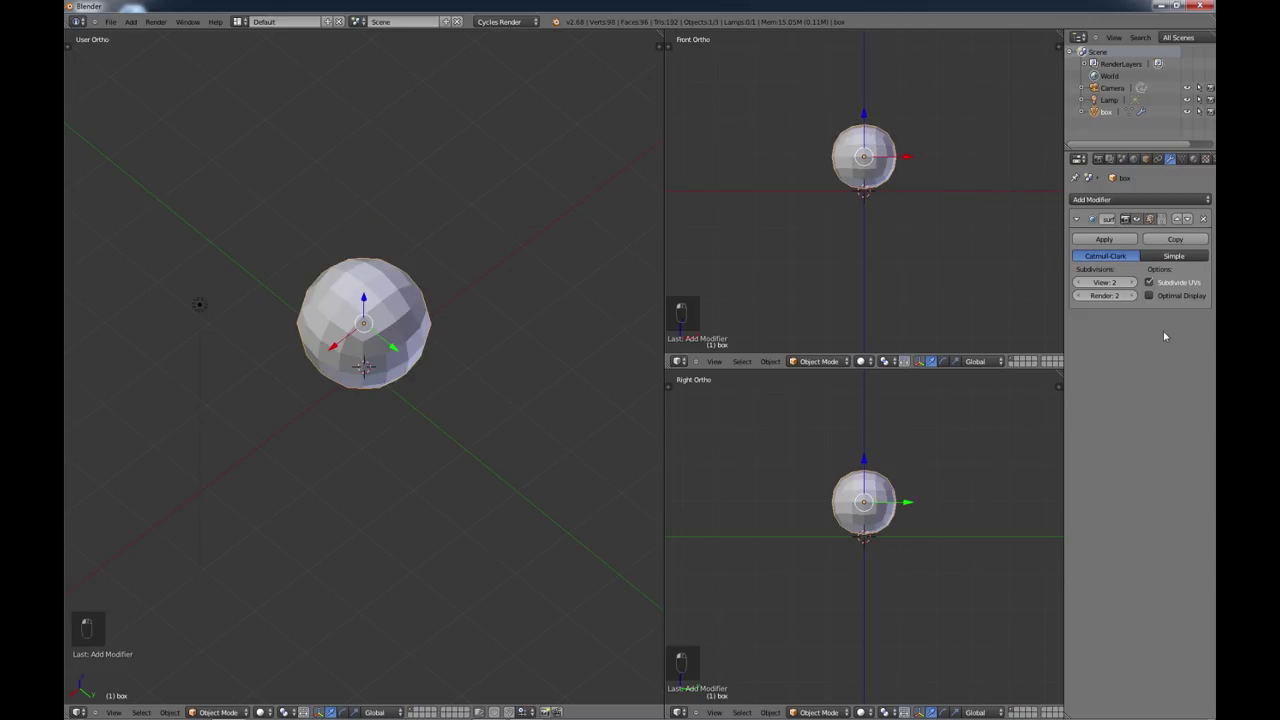
{"action": "mouse_move", "coordinate": [463, 426]}
{"action": "middle_mouse_down"}
{"action": "mouse_move", "coordinate": [476, 354]}
{"action": "mouse_move", "coordinate": [463, 431]}
{"action": "middle_mouse_up"}
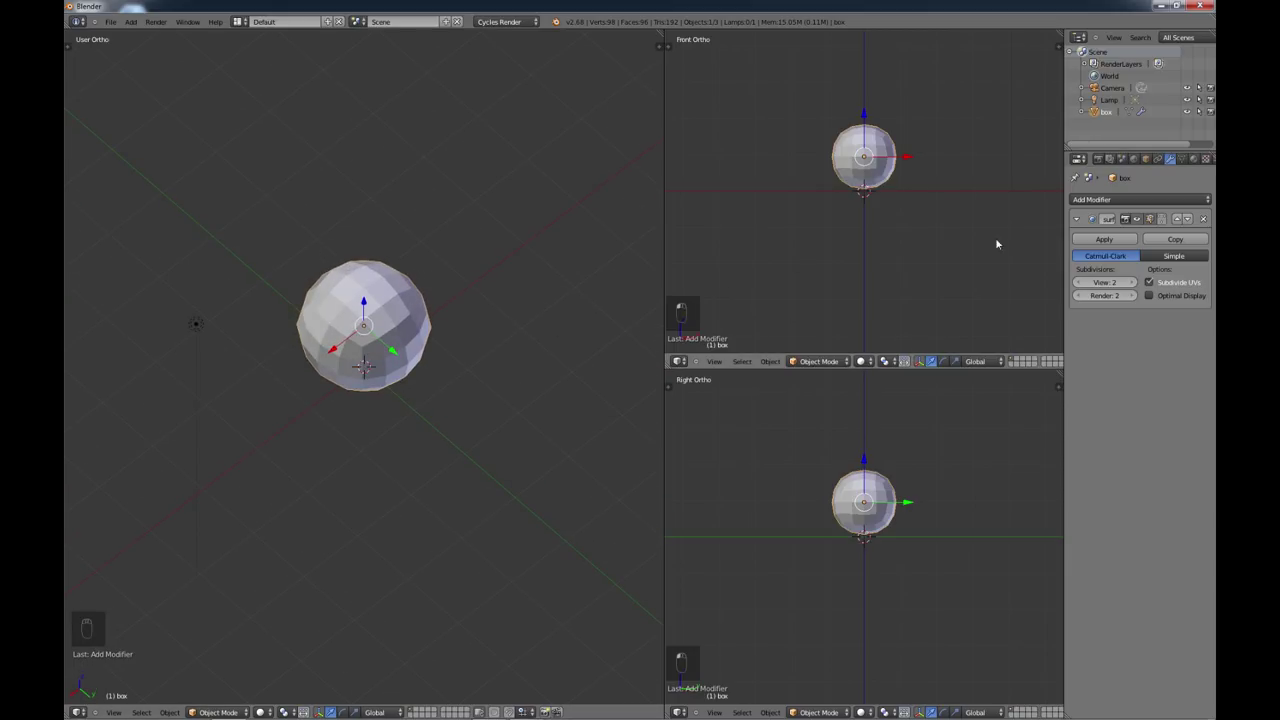
{"action": "left_click", "coordinate": [1203, 220]}
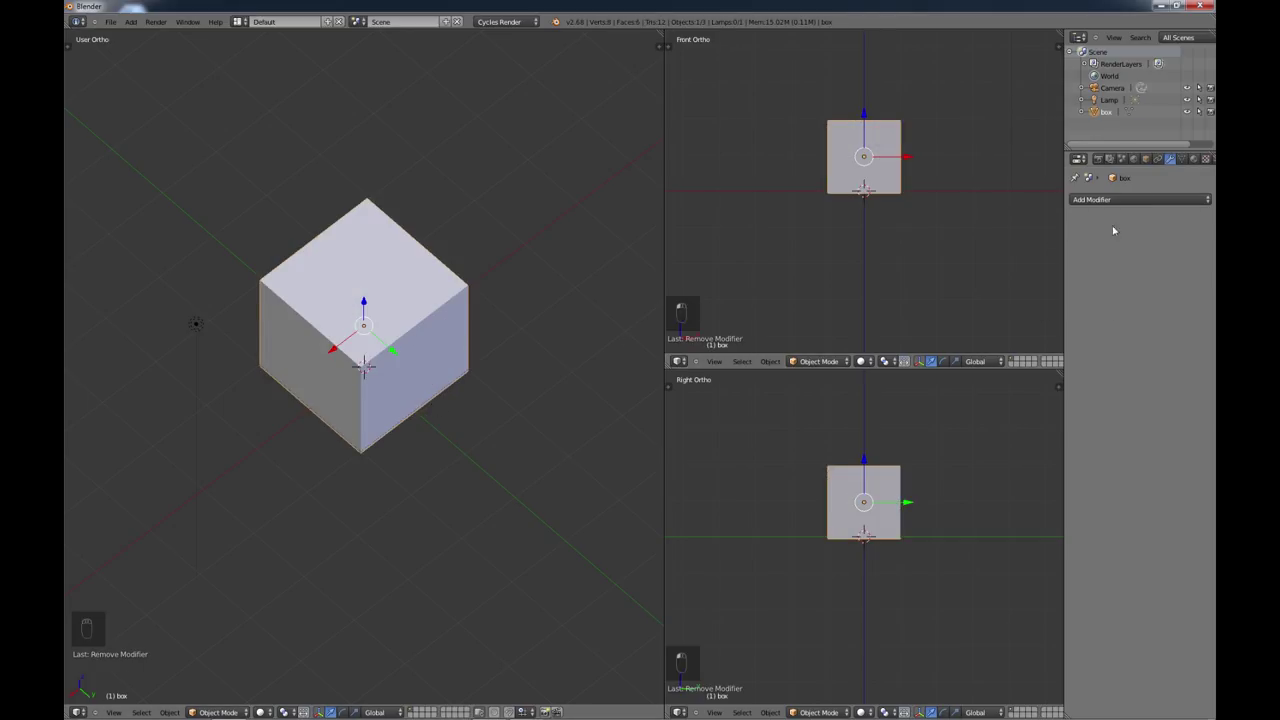
Step: View the box's mesh data settings, including vertex groups, shape keys, UV maps and vertex colors
{"action": "mouse_move", "coordinate": [420, 380]}
{"action": "middle_mouse_down"}
{"action": "mouse_move", "coordinate": [401, 313]}
{"action": "mouse_move", "coordinate": [415, 358]}
{"action": "middle_mouse_up"}
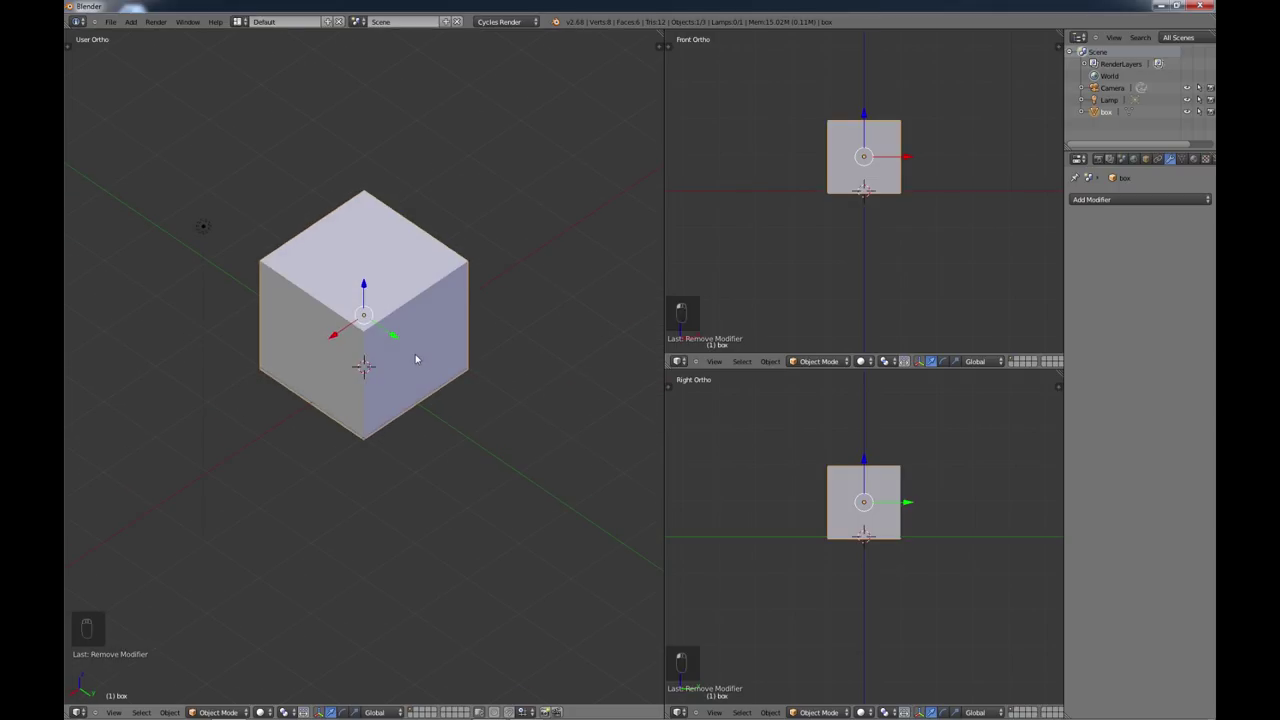
{"action": "left_click", "coordinate": [1182, 160]}
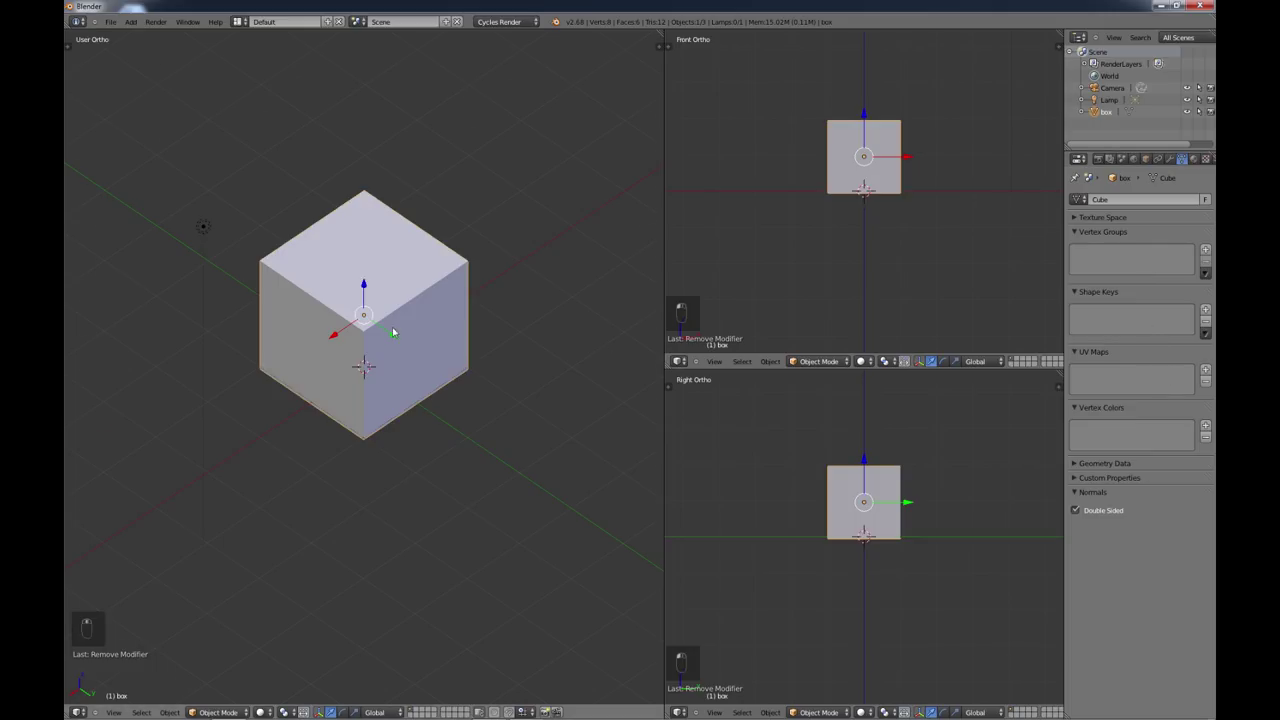
{"action": "middle_click_drag", "start_coordinate": [398, 342], "coordinate": [424, 346]}
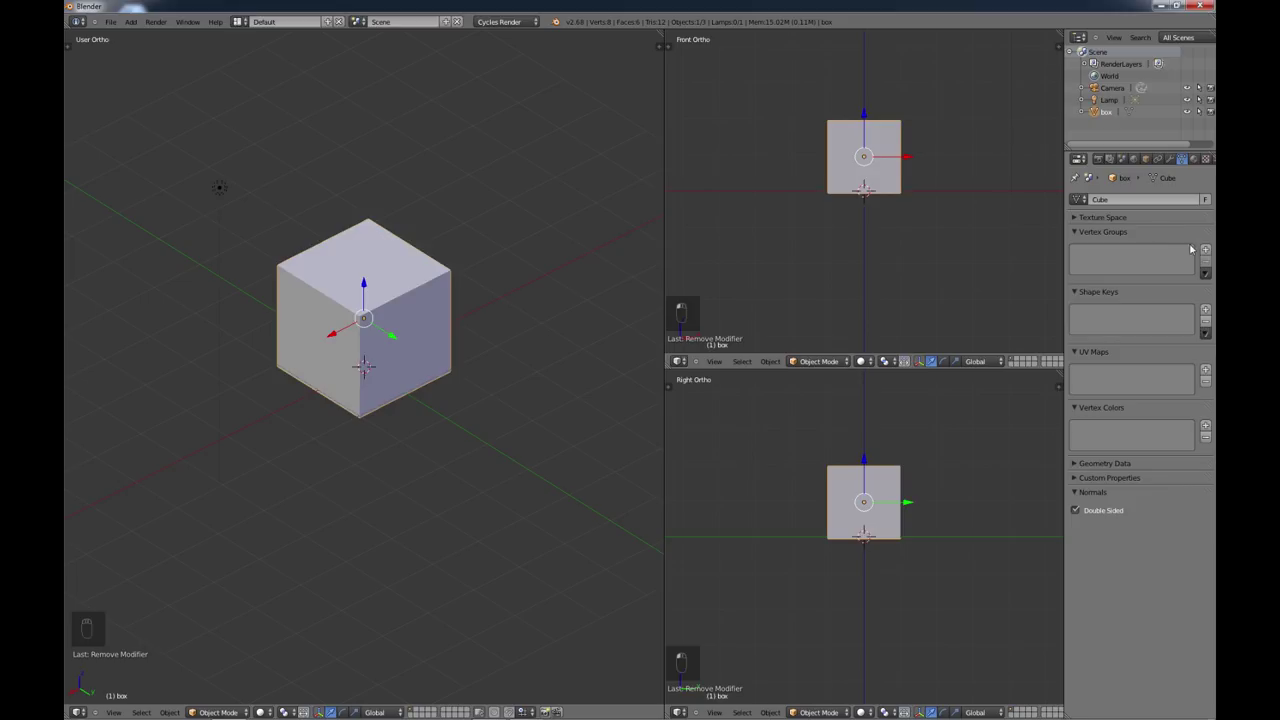
Step: Display the box's material settings and rename its material to steel
{"action": "left_click", "coordinate": [1193, 160]}
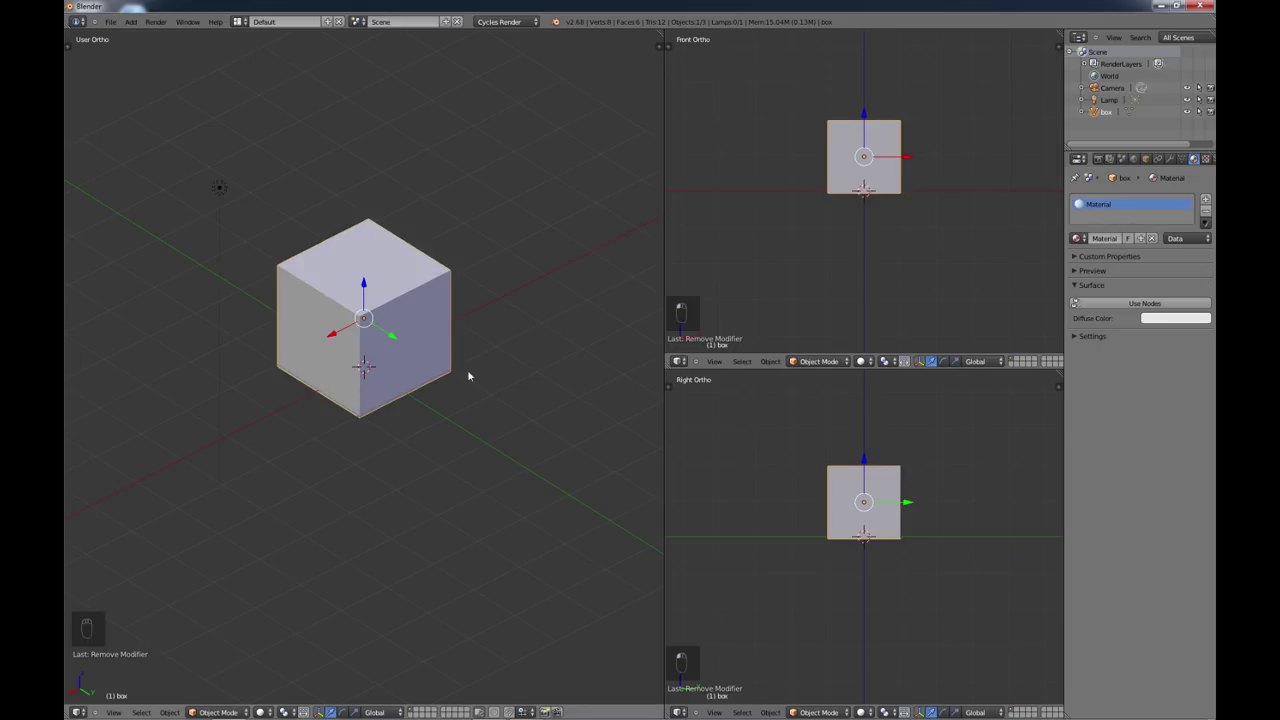
{"action": "left_click", "coordinate": [1104, 239]}
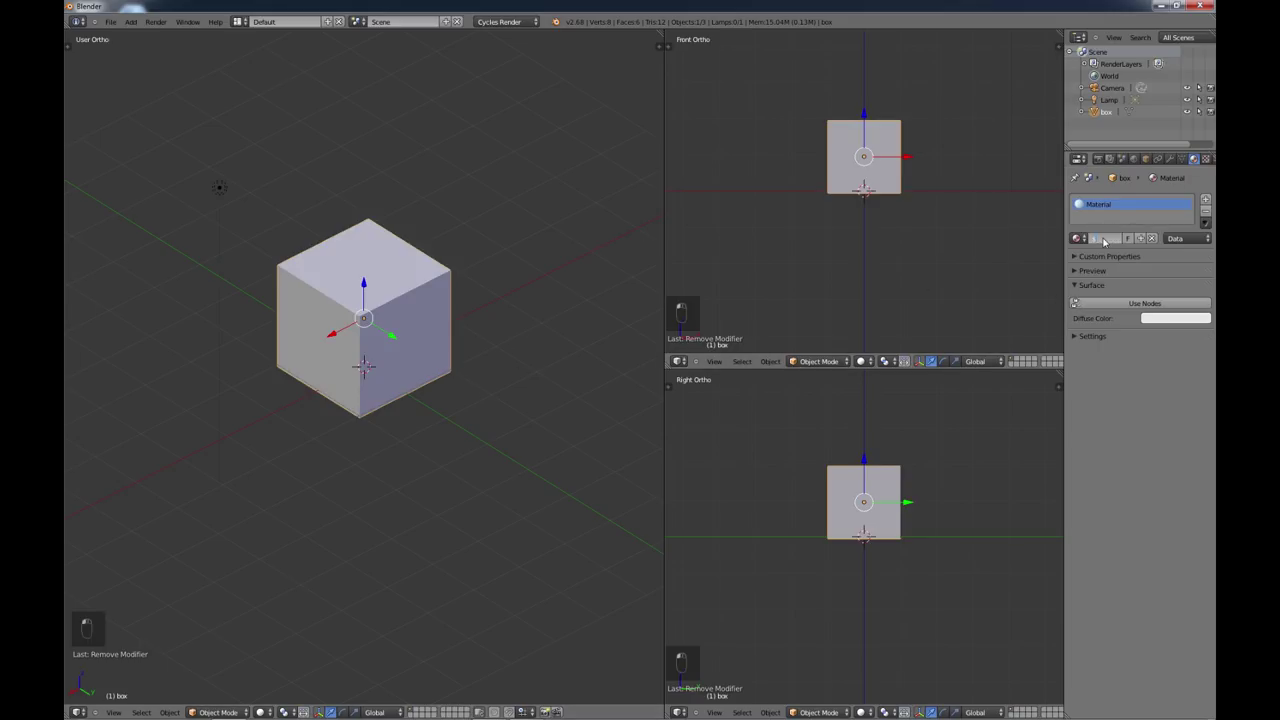
{"action": "type", "text": "steel"}
{"action": "key", "text": "Return"}
Step: Enable nodes for the steel material and set its Diffuse BSDF color to light blue
{"action": "left_click", "coordinate": [1137, 307]}
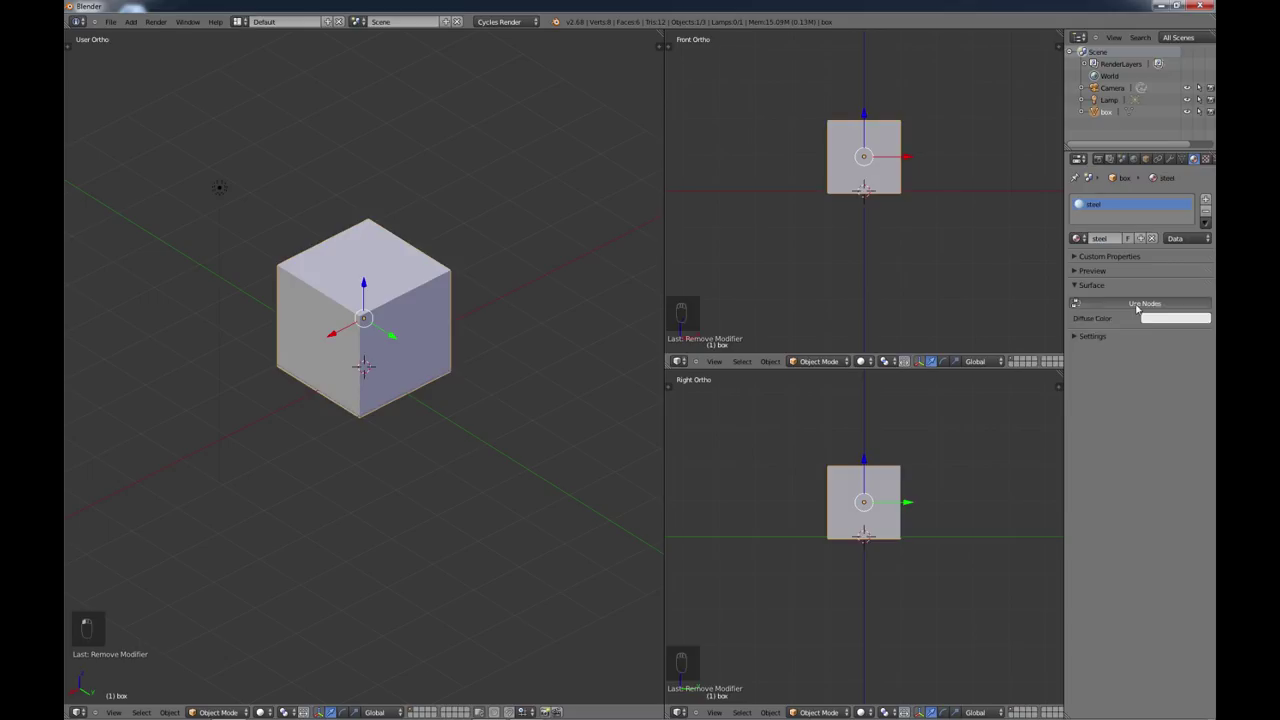
{"action": "left_click", "coordinate": [1142, 325]}
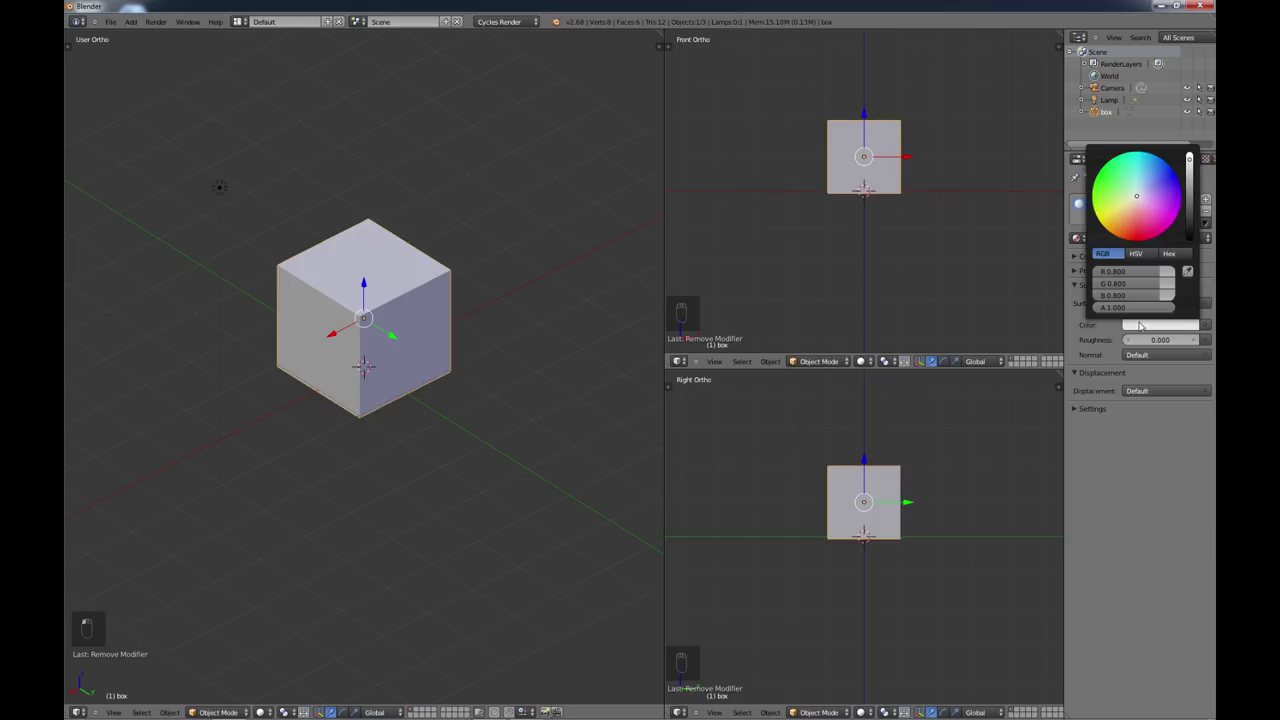
{"action": "left_click_drag", "start_coordinate": [1139, 197], "coordinate": [1158, 177]}
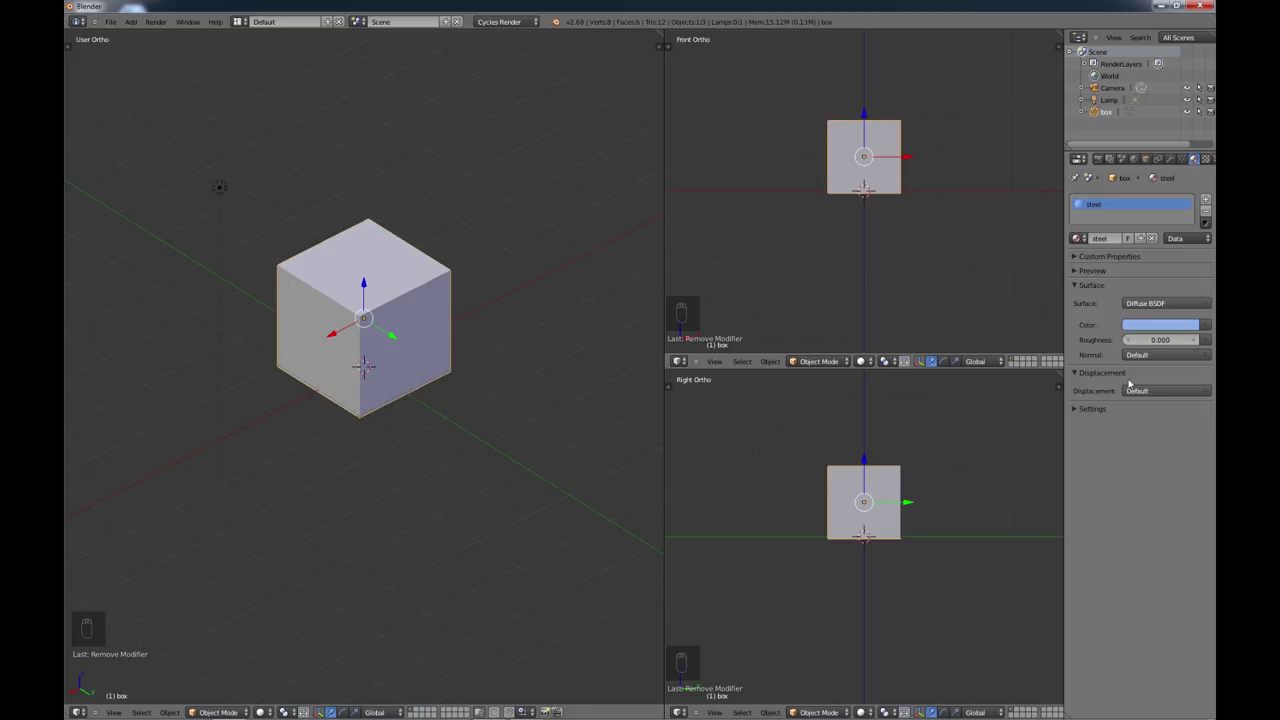
Step: Set the steel material's viewport color to light blue by sampling its Diffuse BSDF color with the eyedropper
{"action": "left_click", "coordinate": [1075, 410]}
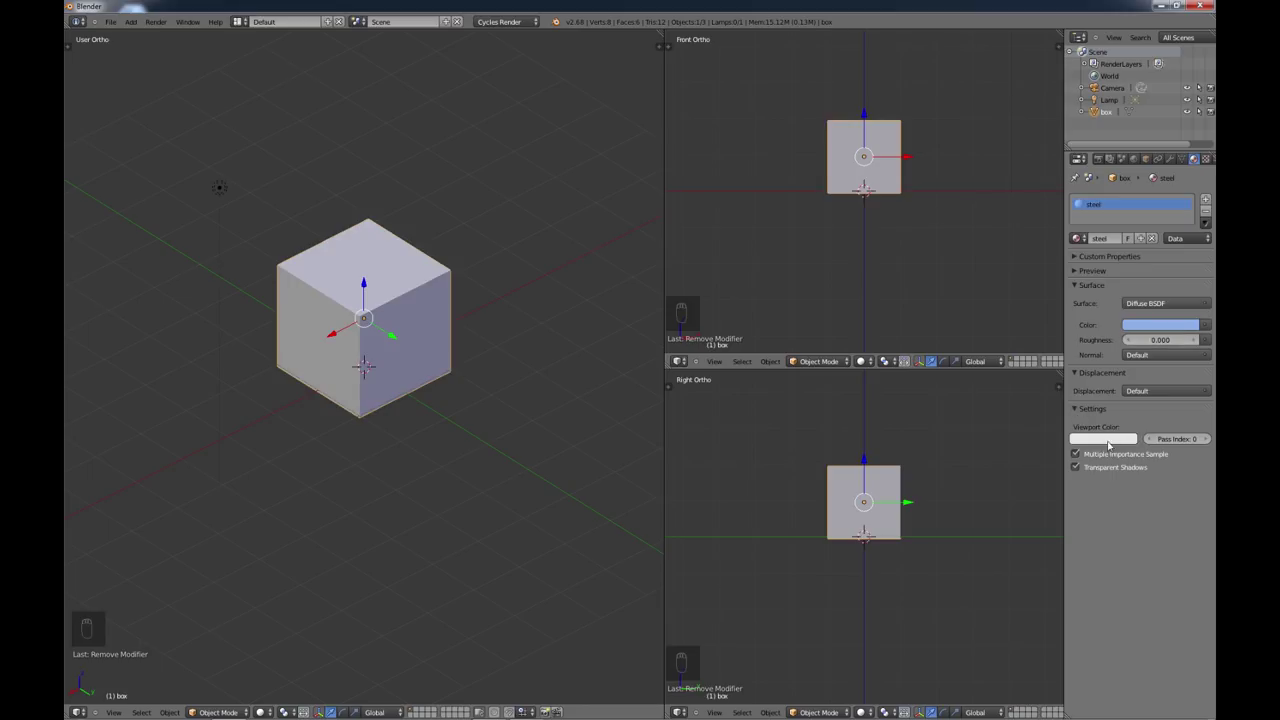
{"action": "left_click", "coordinate": [1107, 441]}
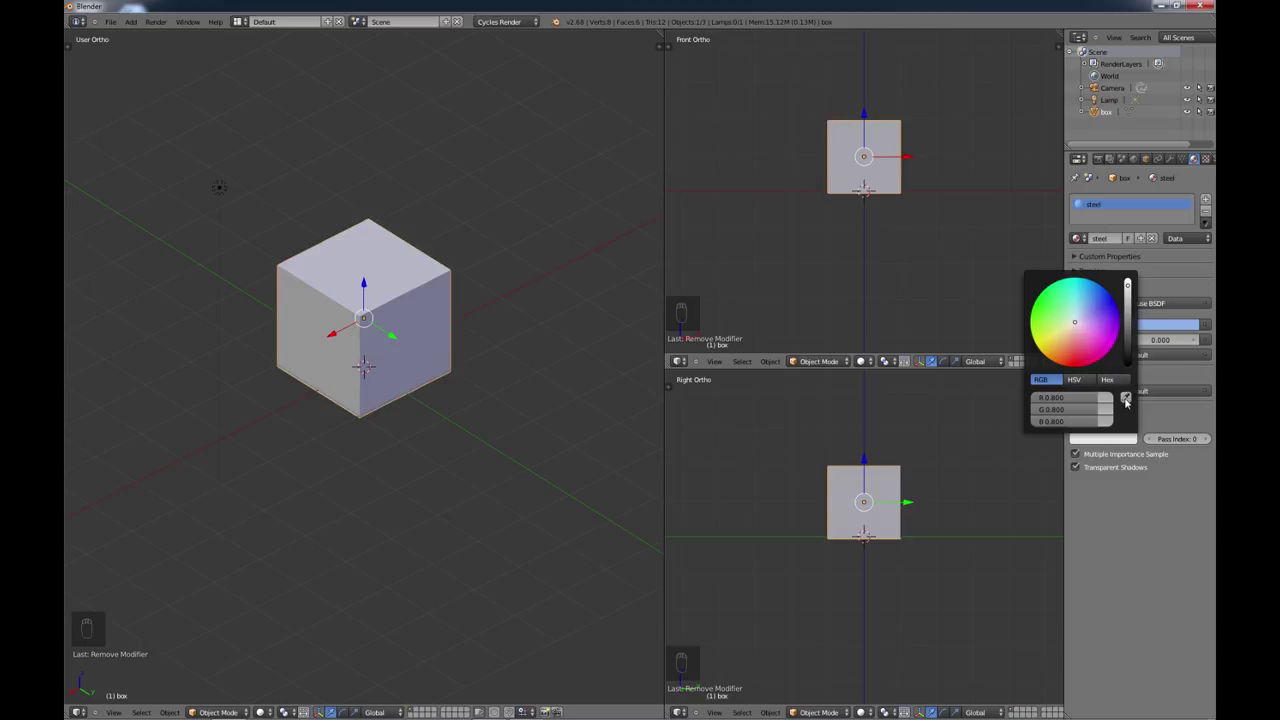
{"action": "left_click", "coordinate": [1126, 400]}
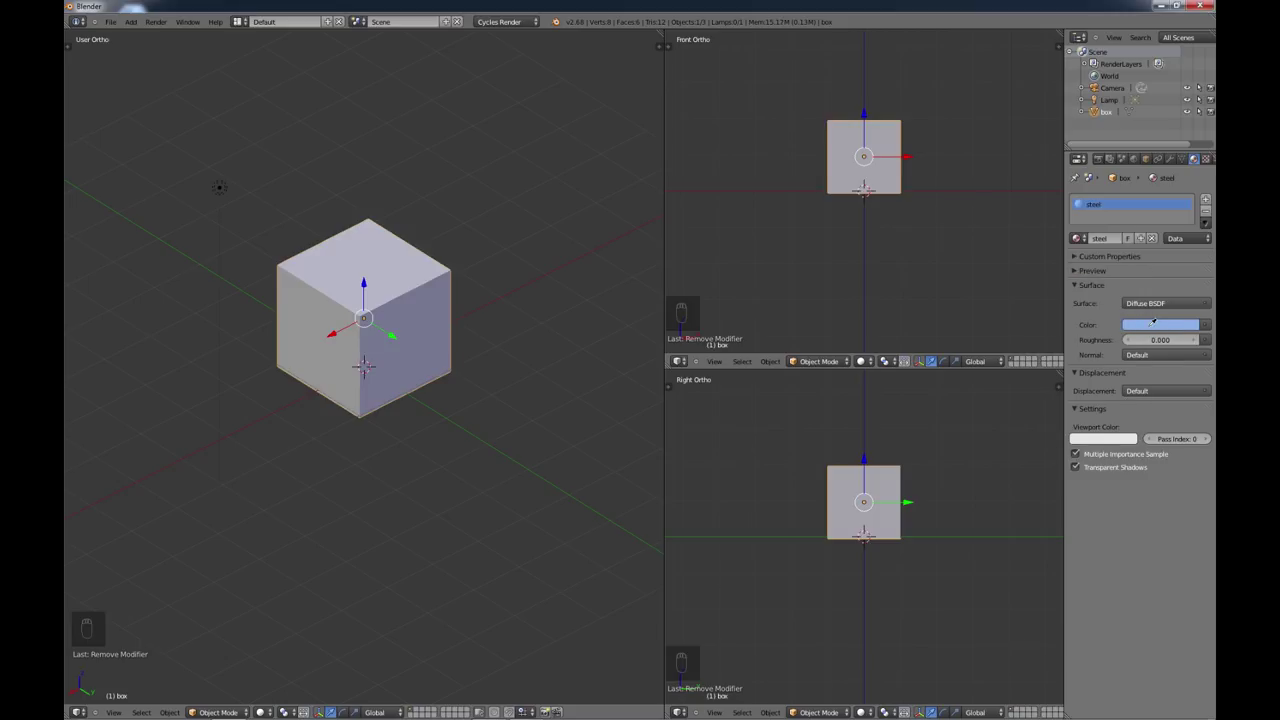
{"action": "left_click", "coordinate": [1152, 322]}
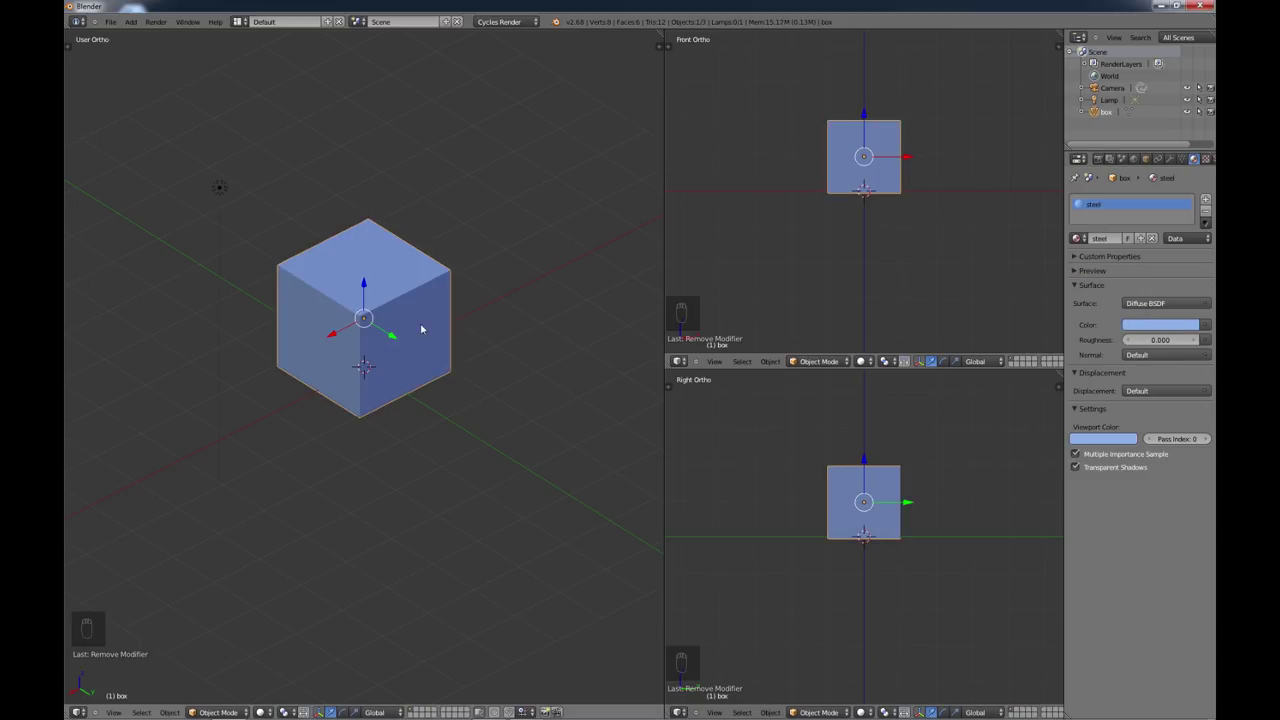
{"action": "mouse_move", "coordinate": [437, 374]}
{"action": "middle_mouse_down"}
{"action": "mouse_move", "coordinate": [437, 385]}
{"action": "mouse_move", "coordinate": [437, 374]}
{"action": "middle_mouse_up"}
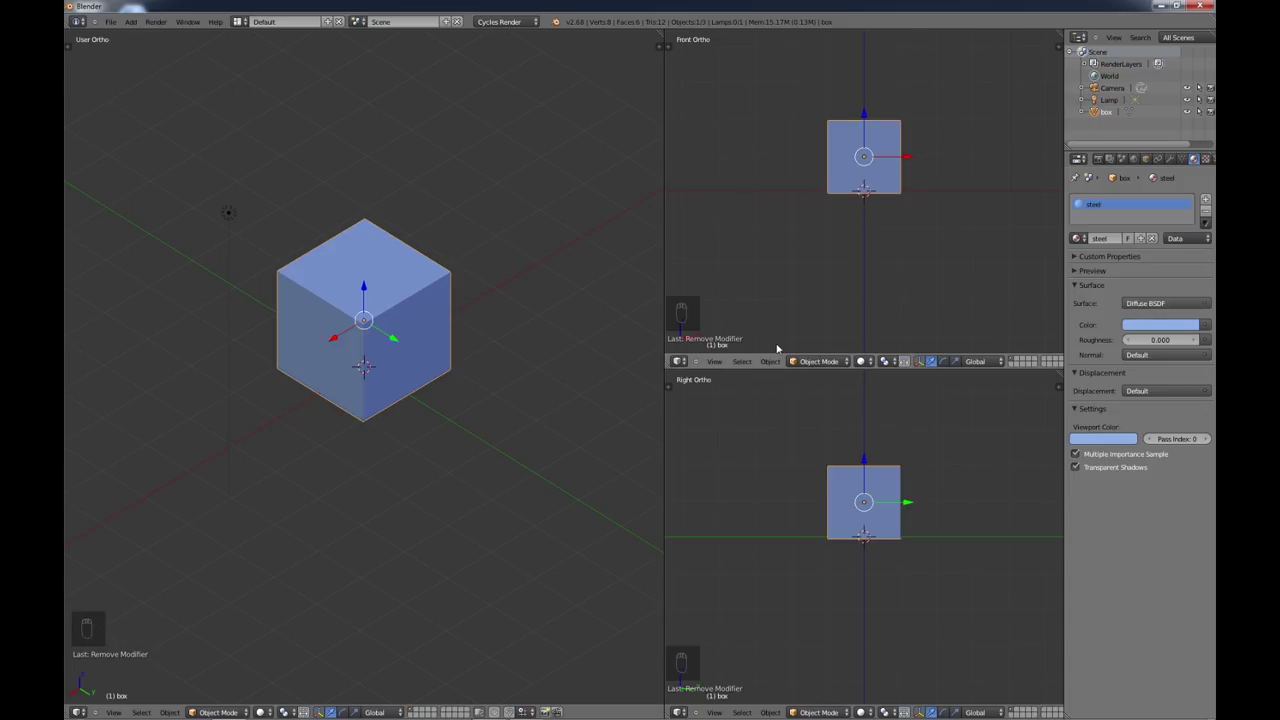
Step: Switch the front view area to the Node Editor and enable Use Nodes for compositing
{"action": "left_click", "coordinate": [679, 361]}
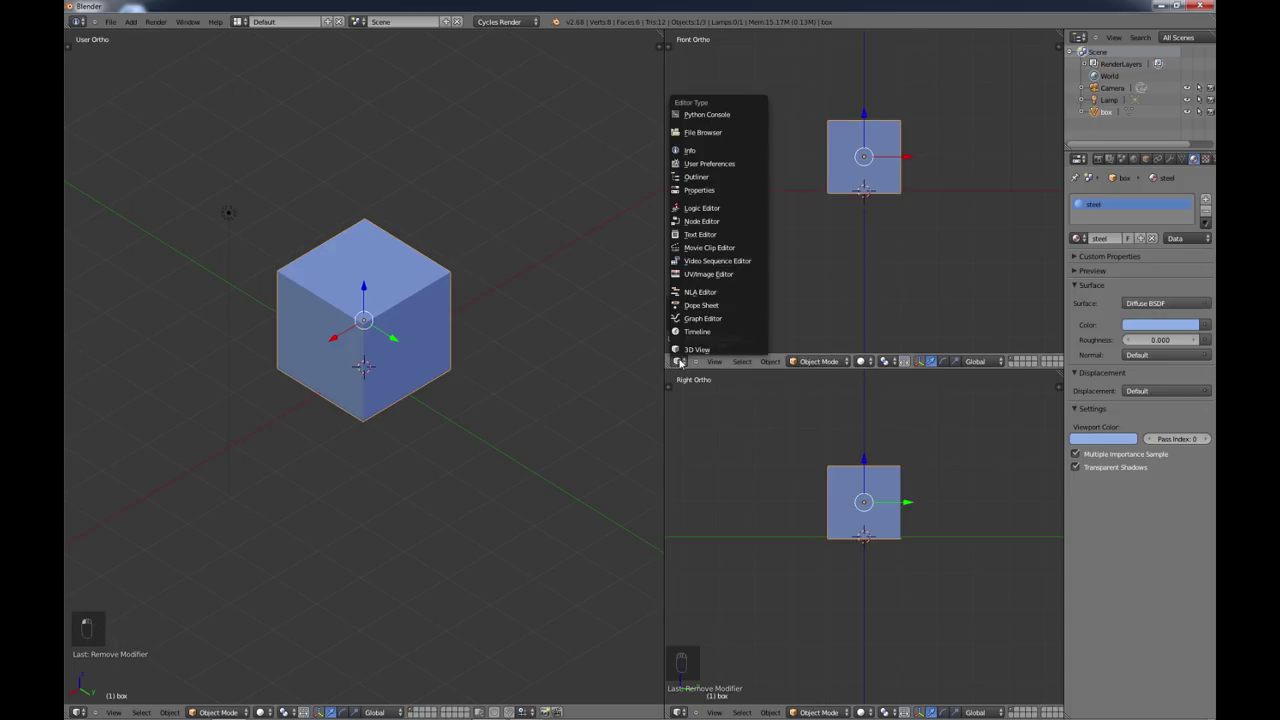
{"action": "left_click", "coordinate": [702, 222]}
{"action": "left_click", "coordinate": [848, 363]}
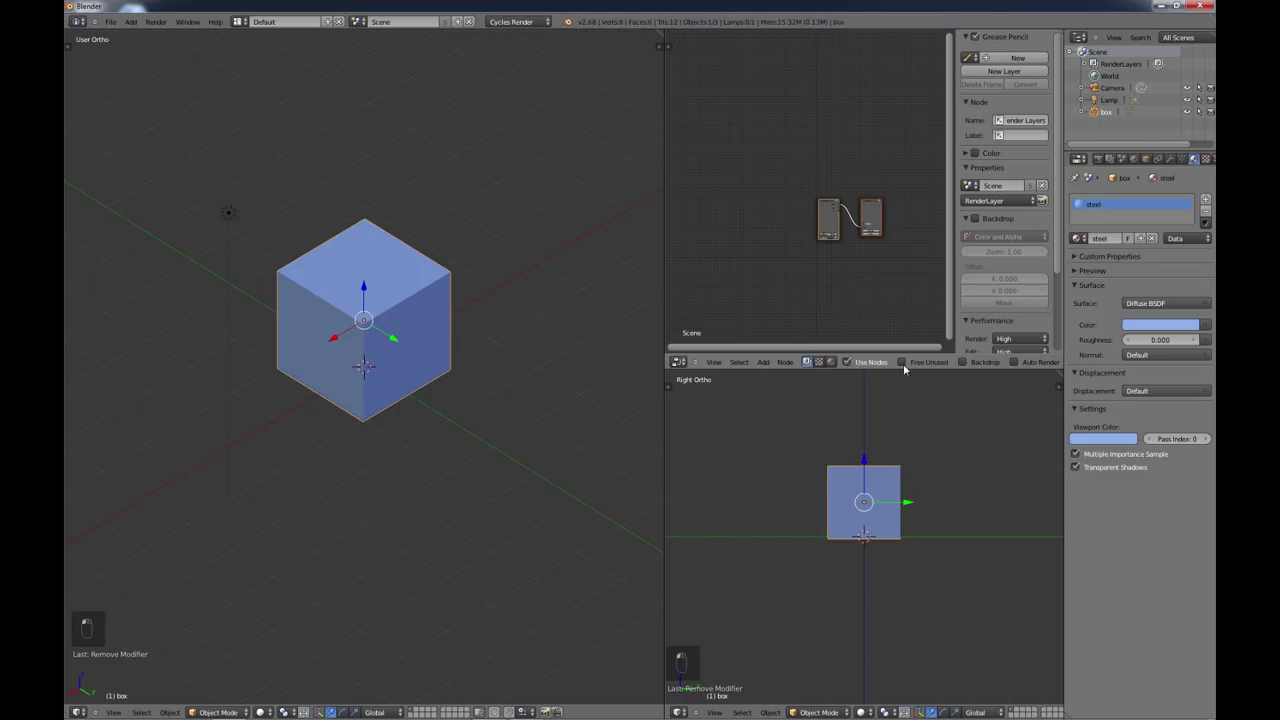
Step: Inspect the Render Layers and Composite nodes with the sidebar hidden, and return the area to the 3D View
{"action": "scroll", "coordinate": [849, 293], "scroll_direction": "up", "scroll_amount": 1}
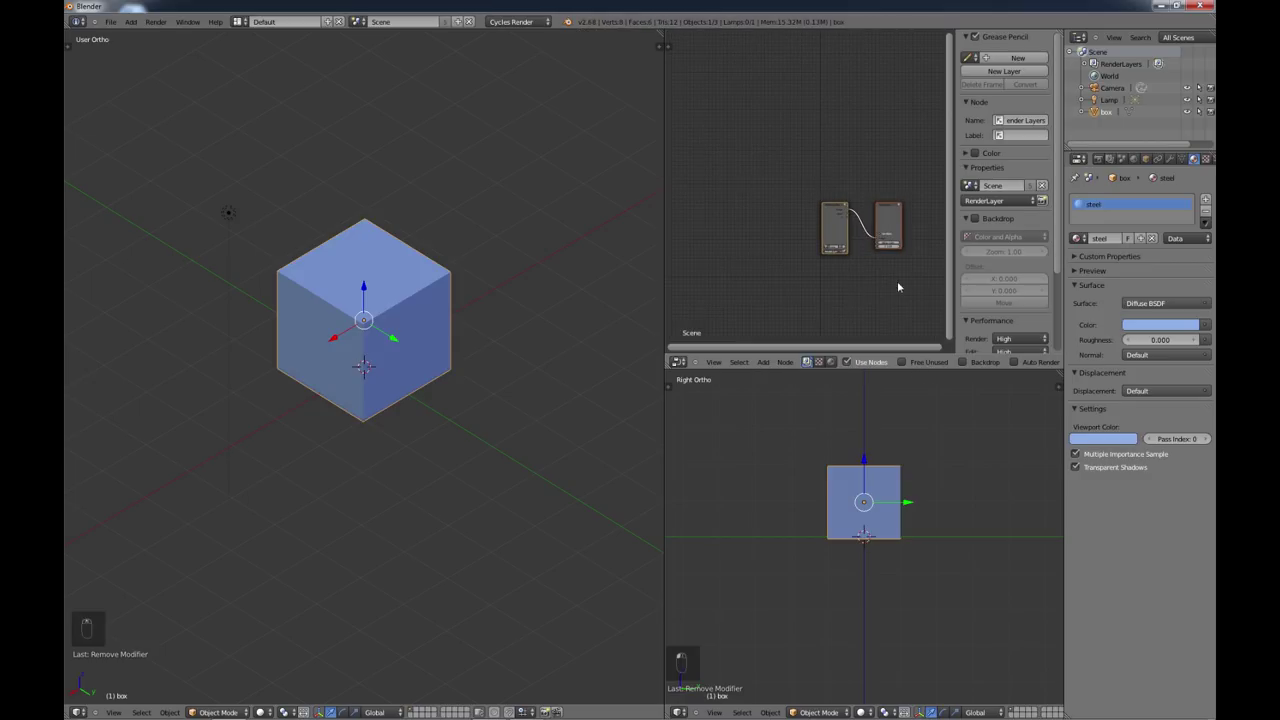
{"action": "key", "text": "n"}
{"action": "scroll", "coordinate": [973, 264], "scroll_direction": "up", "scroll_amount": 1}
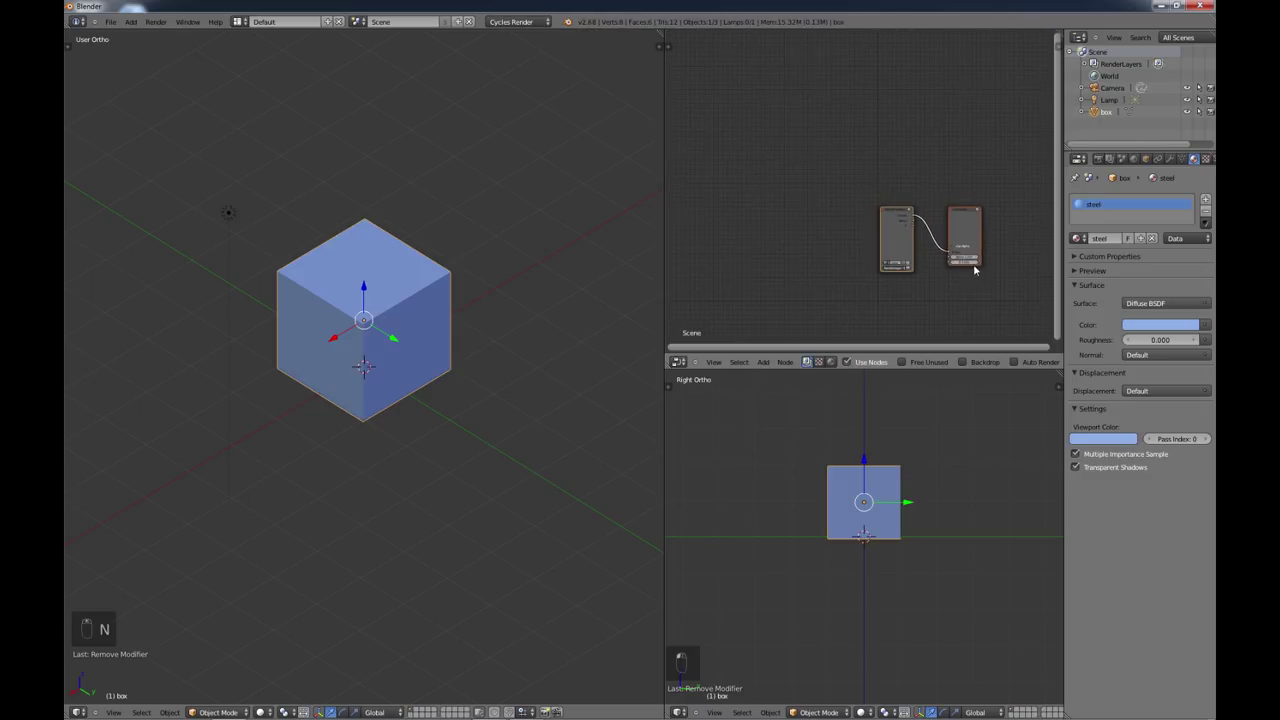
{"action": "scroll", "coordinate": [973, 264], "scroll_direction": "up", "scroll_amount": 2}
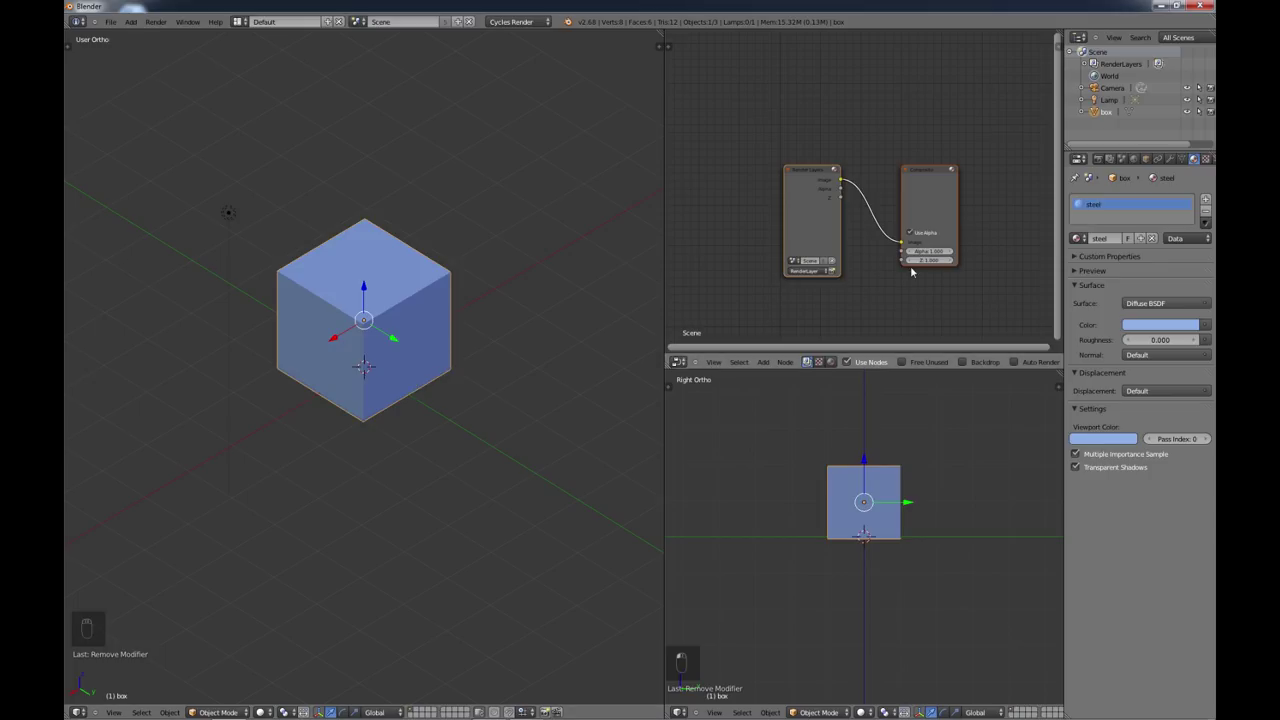
{"action": "scroll", "coordinate": [862, 226], "scroll_direction": "down", "scroll_amount": 2}
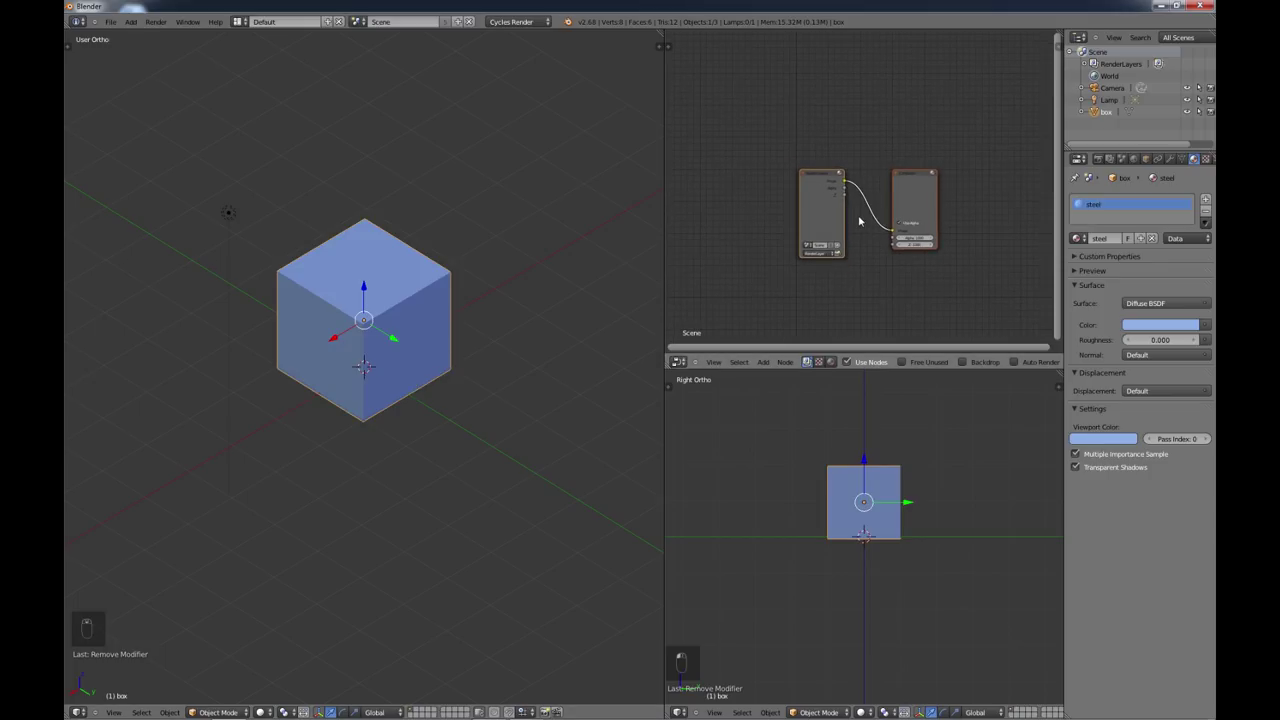
{"action": "scroll", "coordinate": [858, 220], "scroll_direction": "down", "scroll_amount": 1}
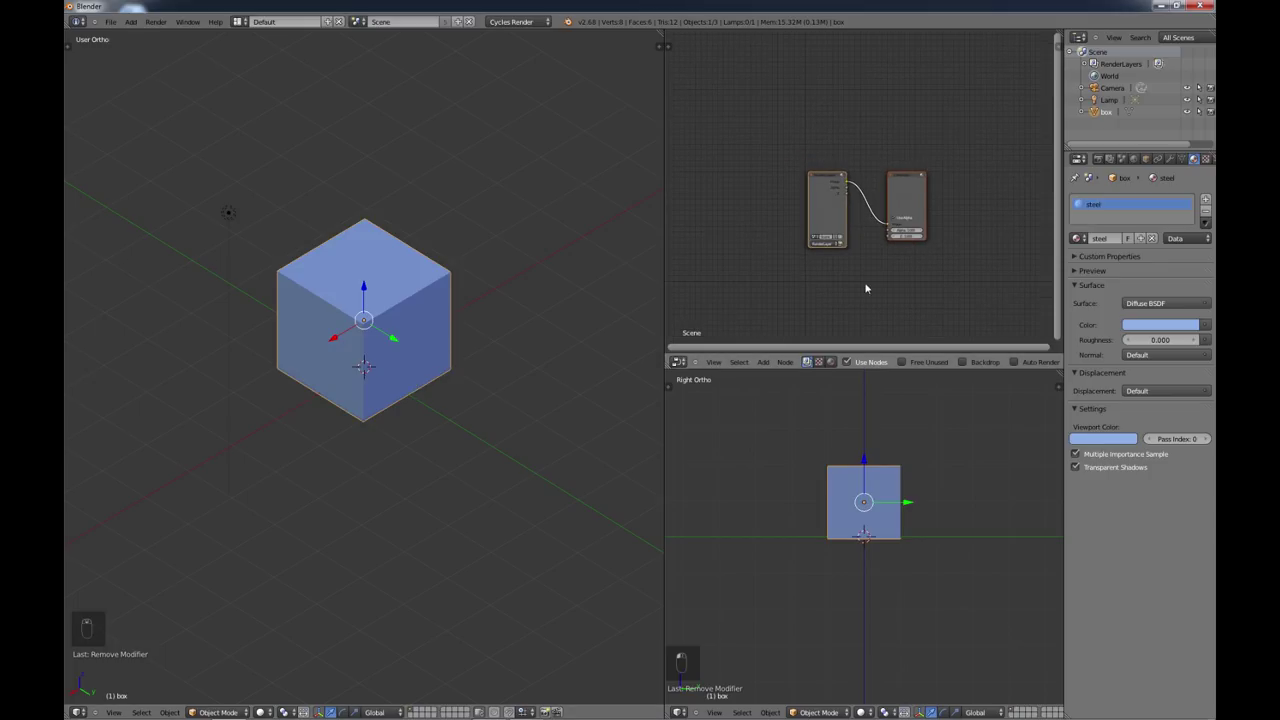
{"action": "left_click", "coordinate": [678, 364]}
{"action": "left_click", "coordinate": [688, 347]}
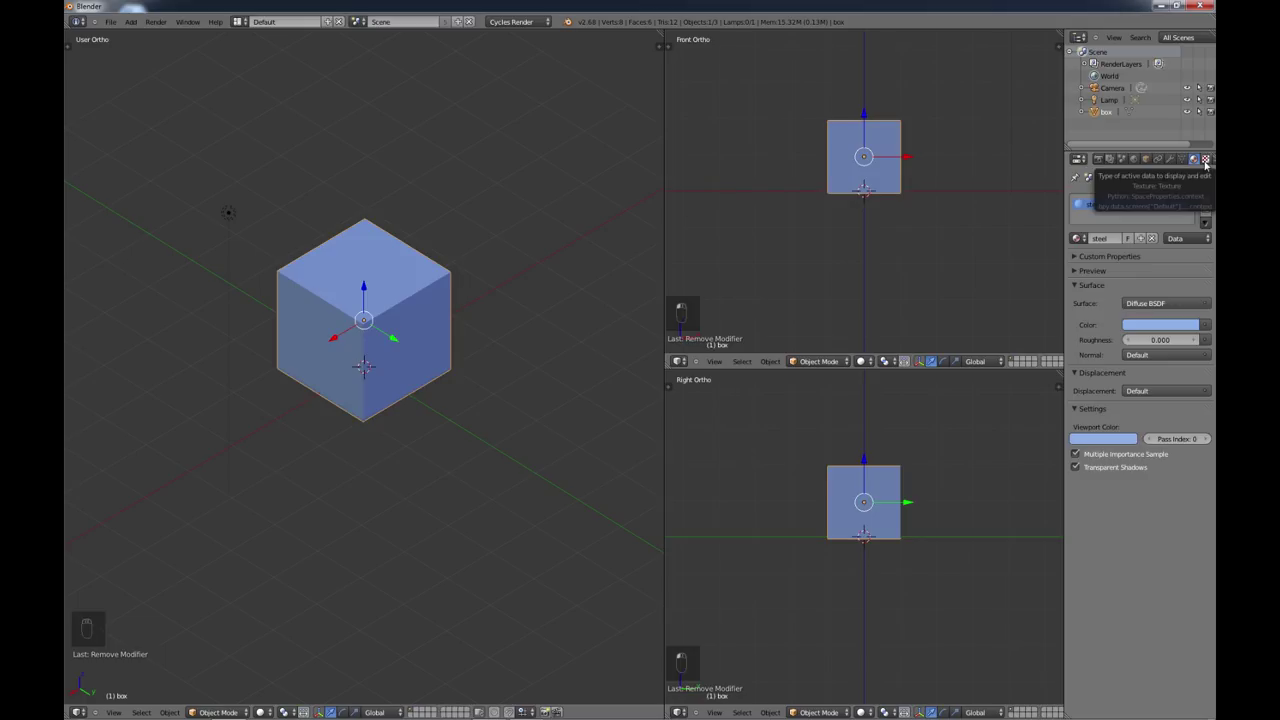
Step: Widen the Properties editor while viewing the texture, particle and physics settings of the box
{"action": "left_click", "coordinate": [1205, 161]}
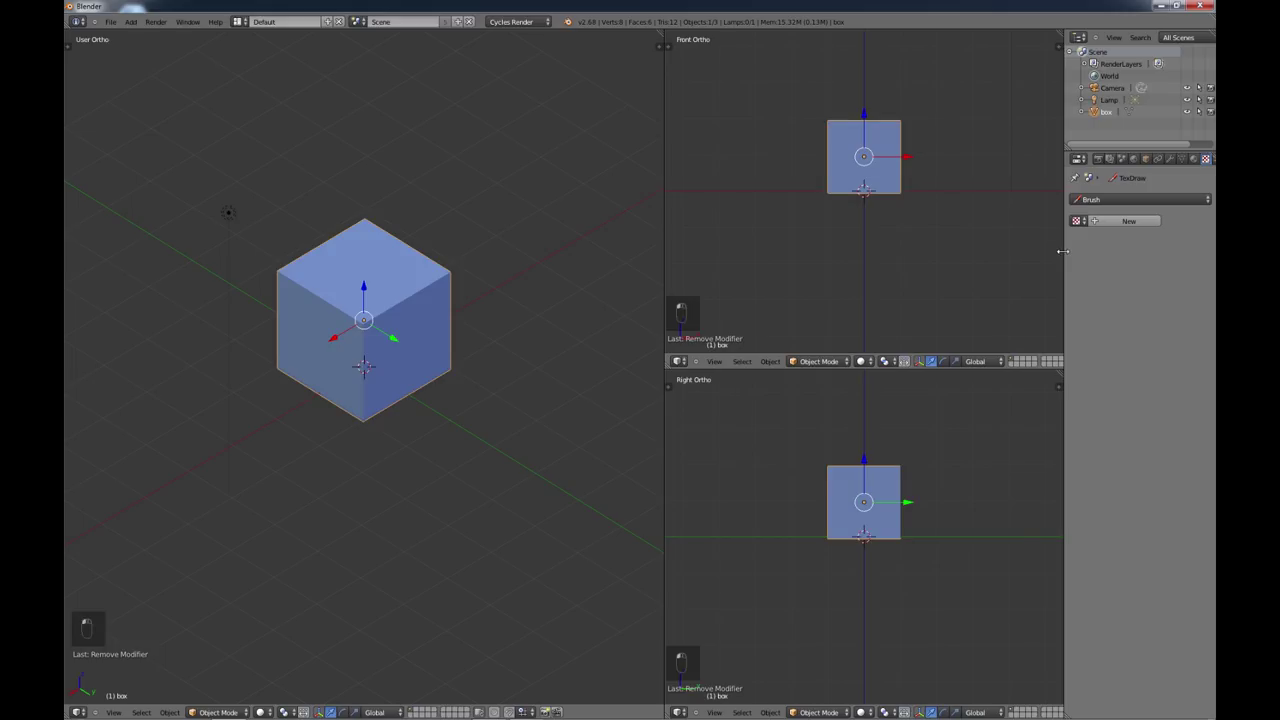
{"action": "left_click_drag", "start_coordinate": [1062, 251], "coordinate": [1020, 259]}
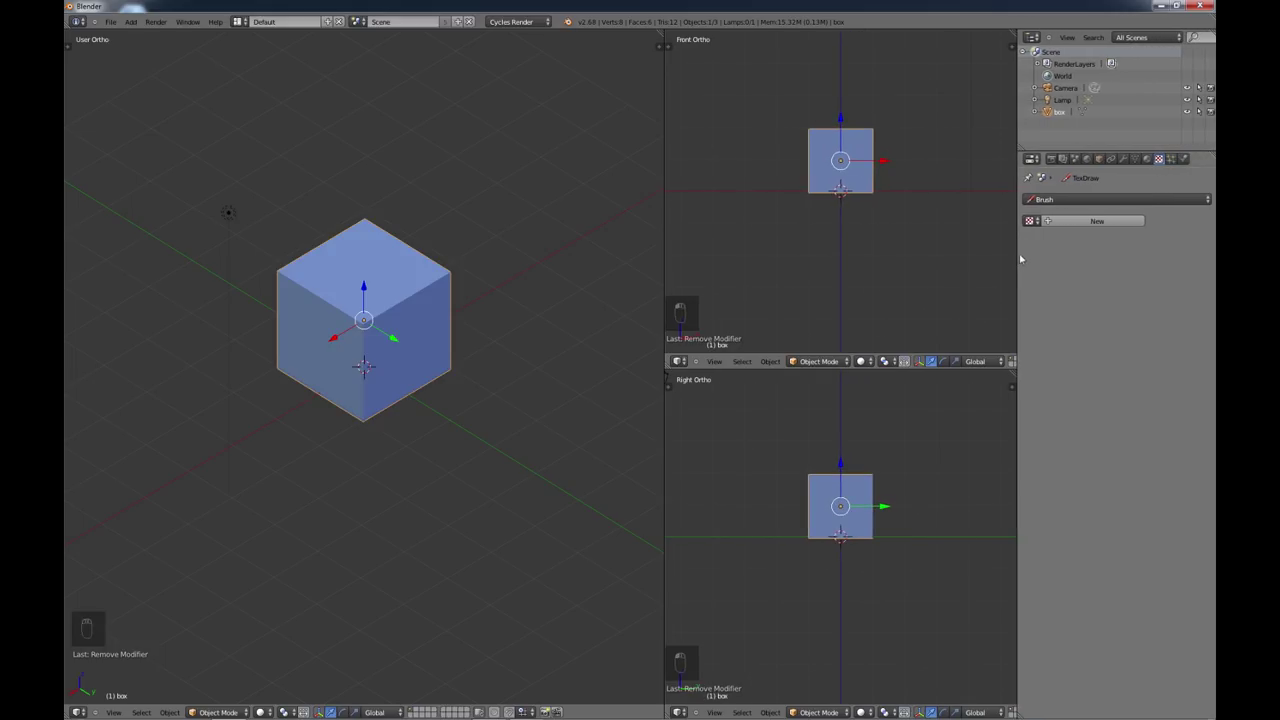
{"action": "left_click", "coordinate": [1171, 159]}
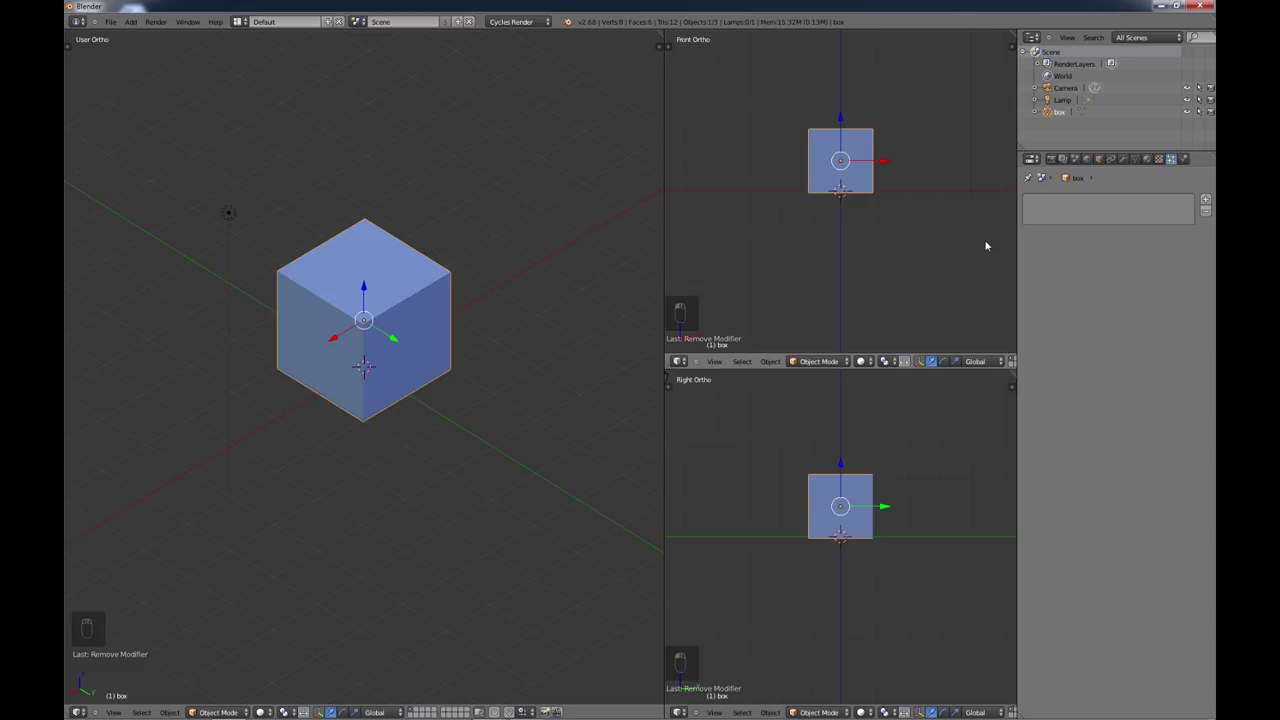
{"action": "left_click", "coordinate": [1184, 160]}
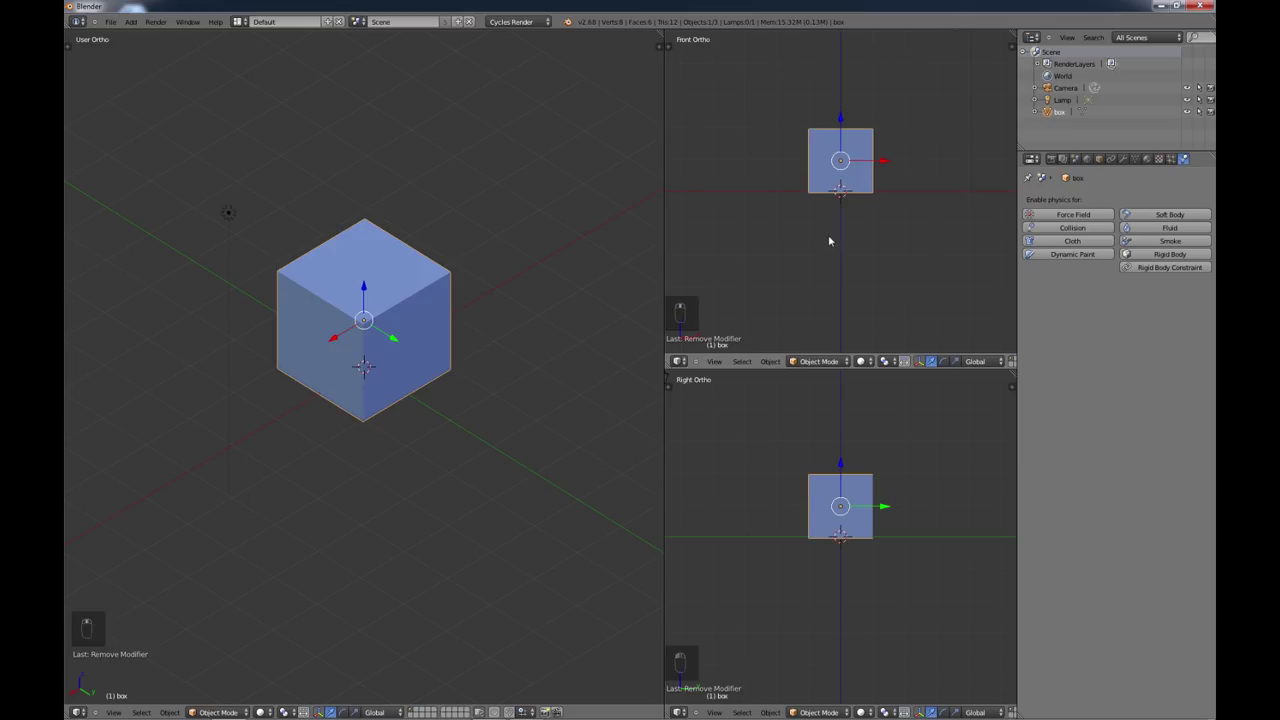
Step: Move the box along the Z axis in the front view so it sits slightly above the ground line
{"action": "middle_click_drag", "start_coordinate": [831, 240], "coordinate": [815, 269], "text": "shift"}
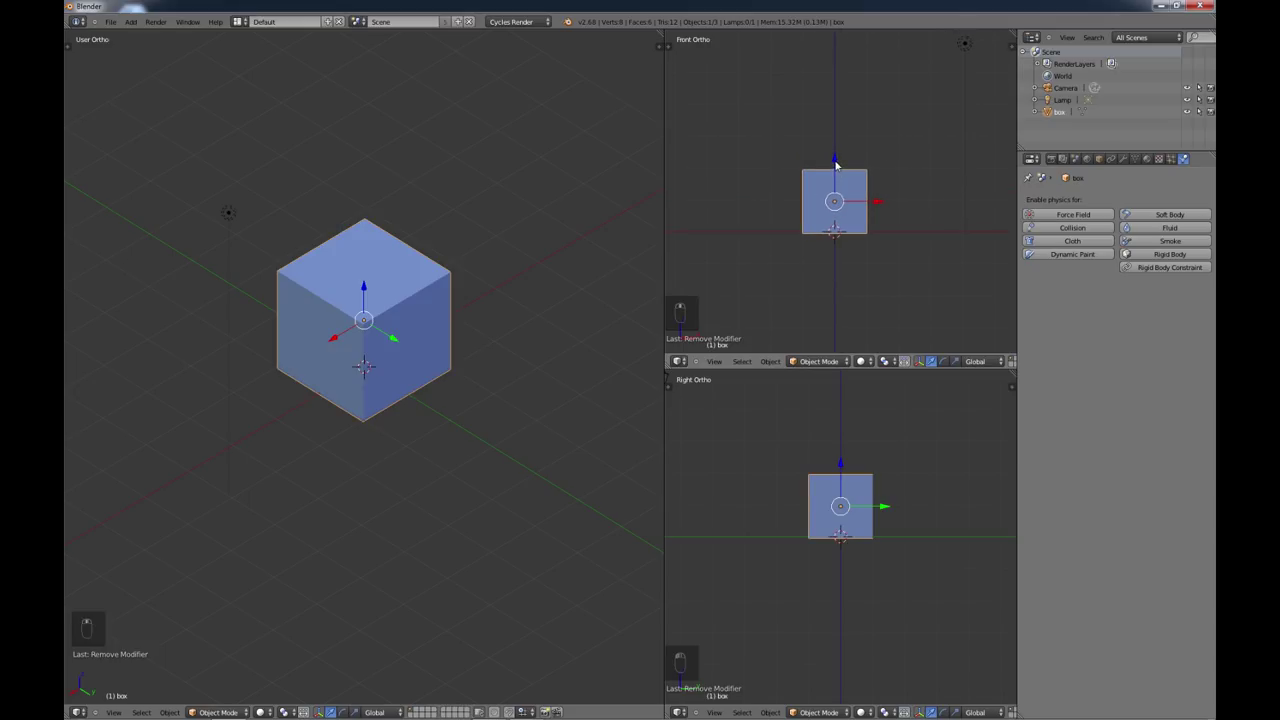
{"action": "mouse_move", "coordinate": [835, 163]}
{"action": "left_mouse_down"}
{"action": "mouse_move", "coordinate": [831, 49]}
{"action": "mouse_move", "coordinate": [833, 172]}
{"action": "mouse_move", "coordinate": [834, 160]}
{"action": "left_mouse_up"}
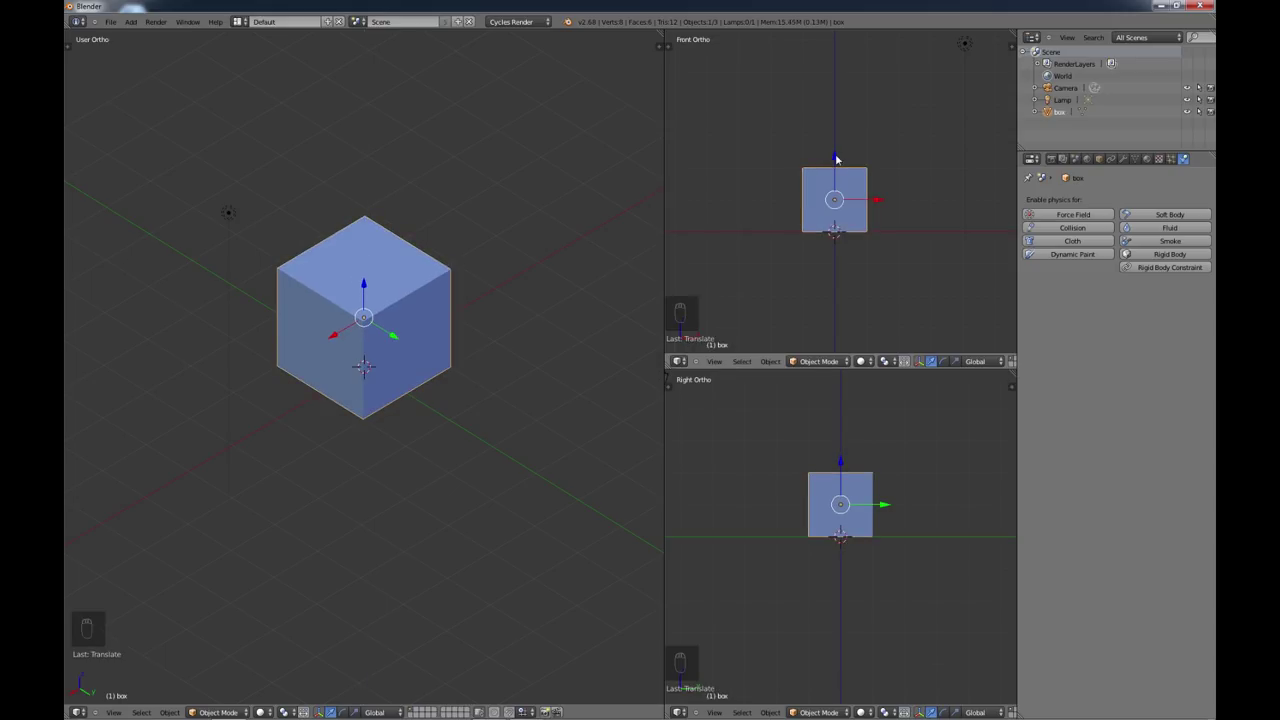
{"action": "mouse_move", "coordinate": [831, 163]}
{"action": "left_mouse_down"}
{"action": "mouse_move", "coordinate": [826, 52]}
{"action": "mouse_move", "coordinate": [824, 160]}
{"action": "mouse_move", "coordinate": [811, 89]}
{"action": "mouse_move", "coordinate": [821, 209]}
{"action": "mouse_move", "coordinate": [812, 156]}
{"action": "left_mouse_up"}
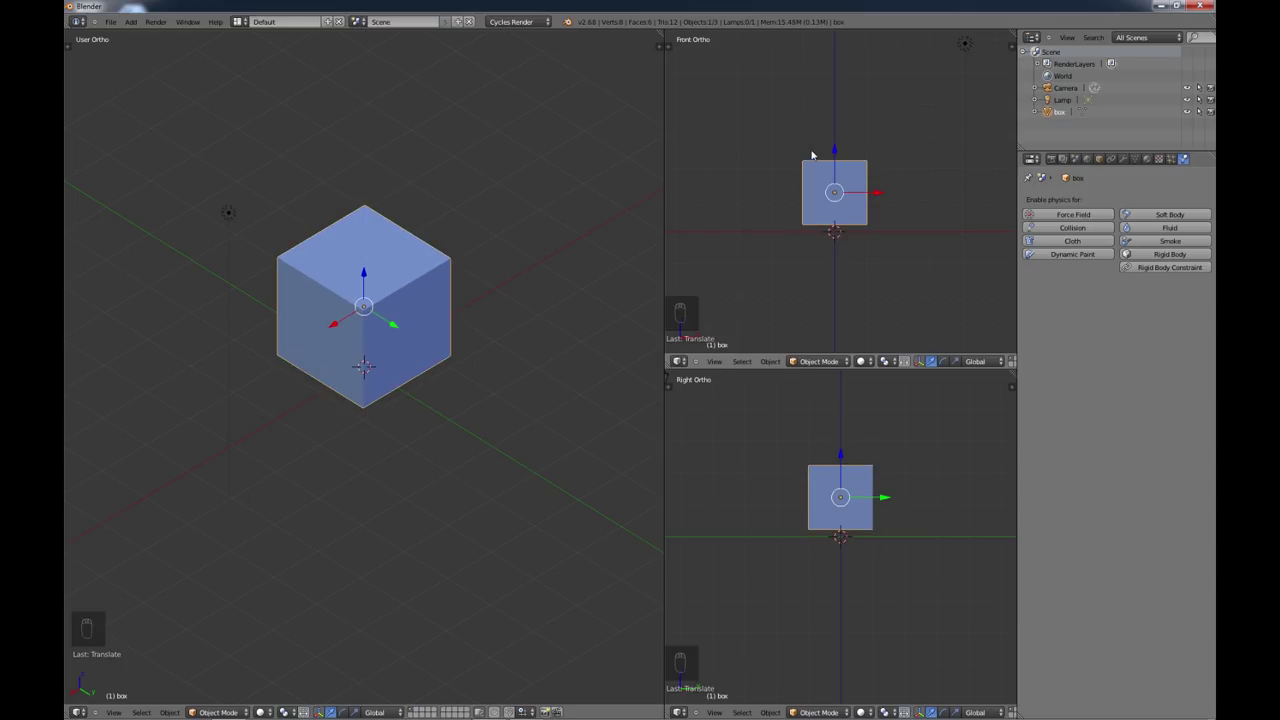
{"action": "left_click_drag", "start_coordinate": [835, 151], "coordinate": [849, 158]}
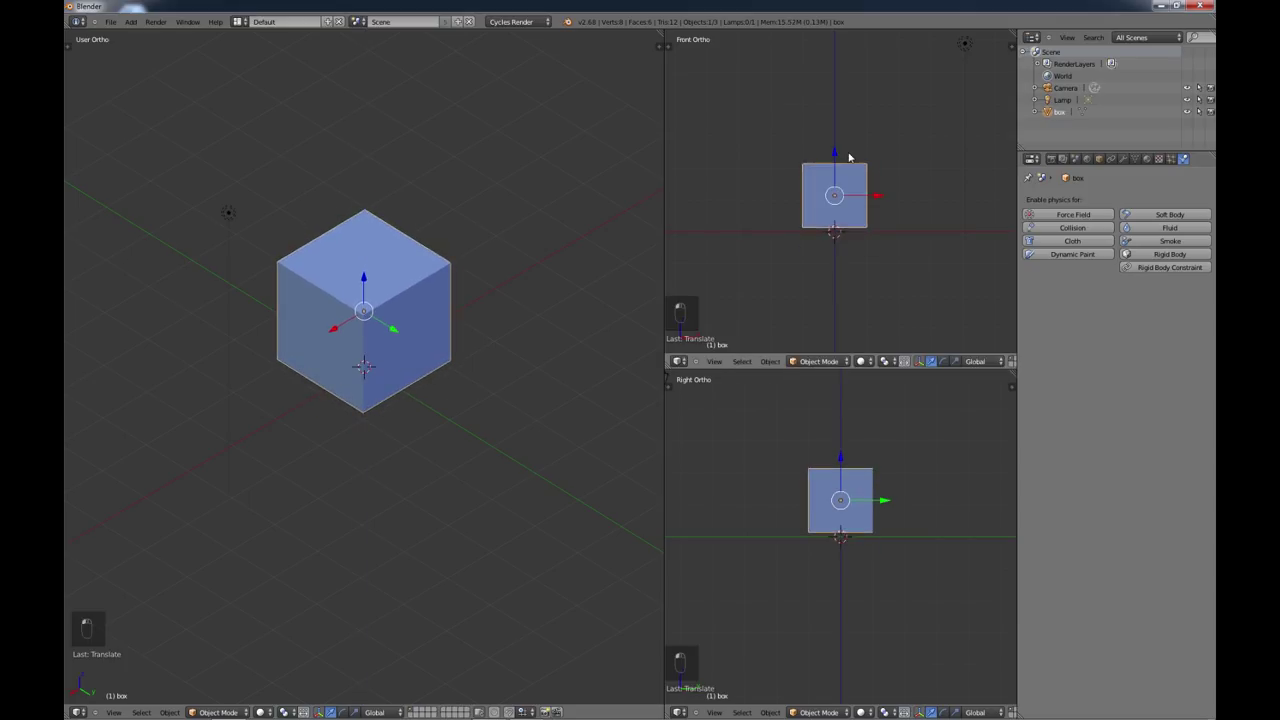
Step: Review the render, world, modifier and material settings, and return to the render settings
{"action": "left_click", "coordinate": [1050, 160]}
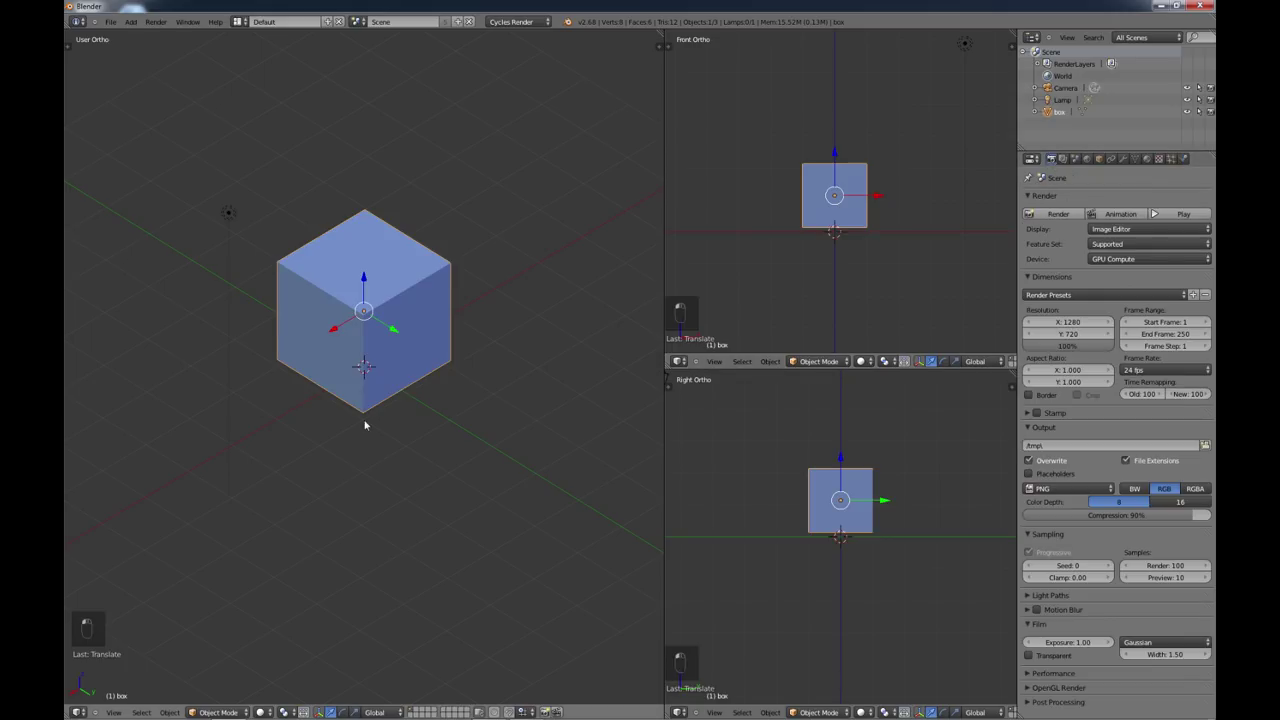
{"action": "mouse_move", "coordinate": [363, 423]}
{"action": "middle_mouse_down"}
{"action": "mouse_move", "coordinate": [393, 433]}
{"action": "mouse_move", "coordinate": [374, 446]}
{"action": "mouse_move", "coordinate": [365, 432]}
{"action": "middle_mouse_up"}
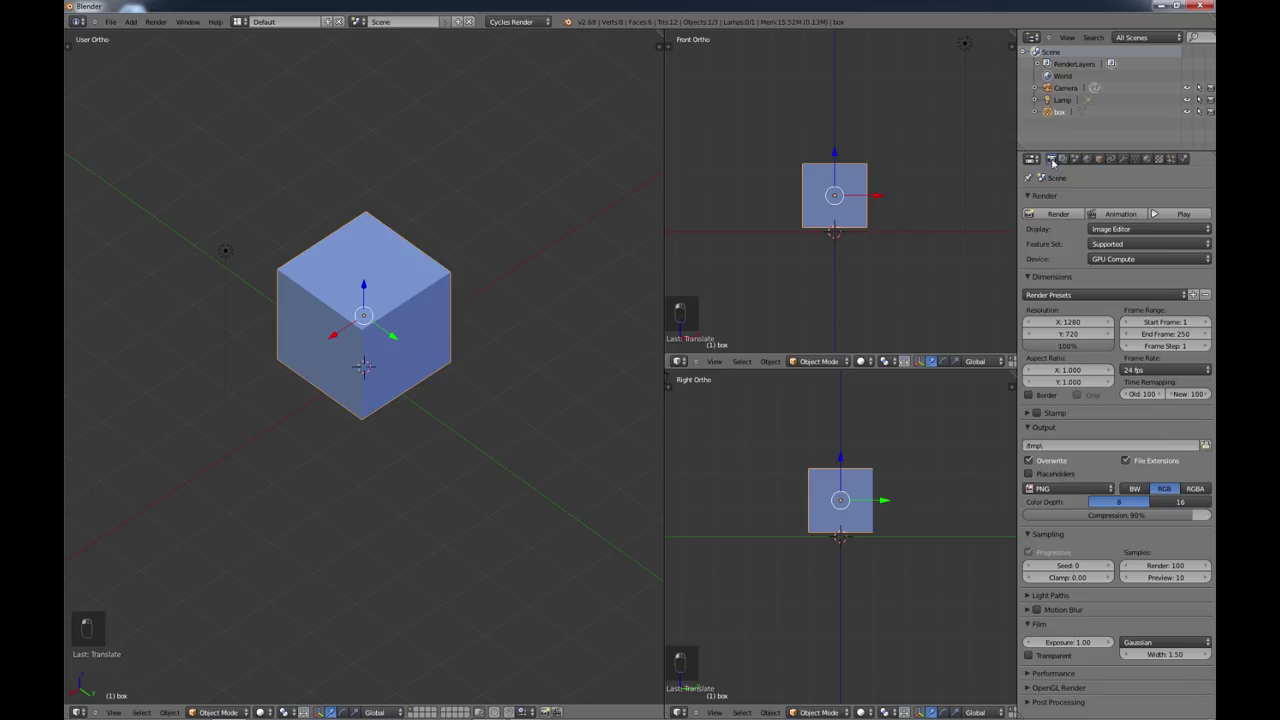
{"action": "left_click", "coordinate": [1087, 160]}
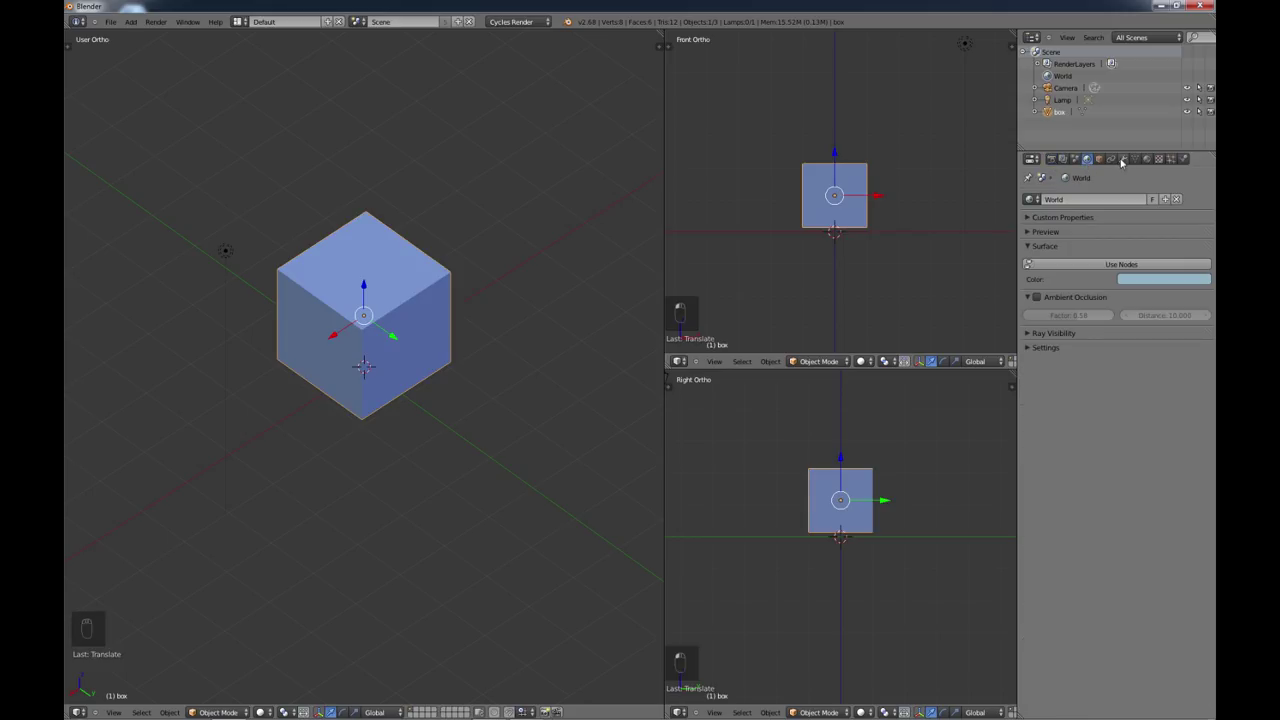
{"action": "left_click", "coordinate": [1123, 160]}
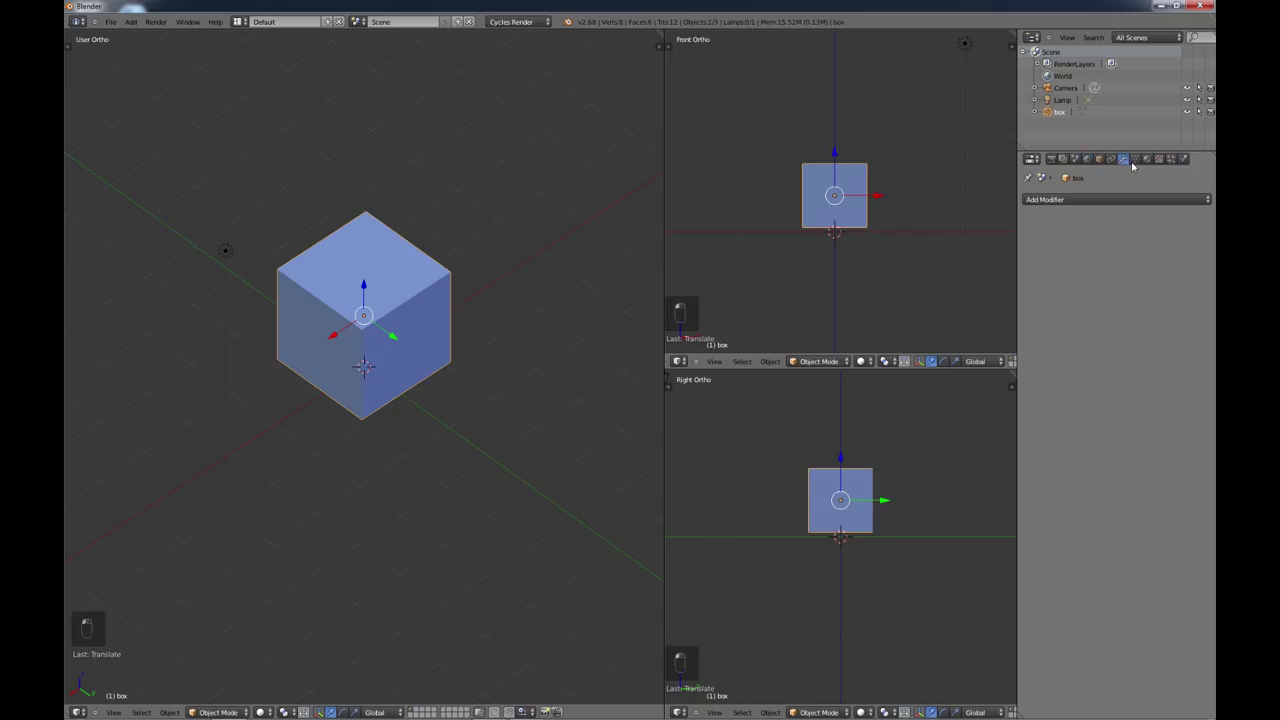
{"action": "left_click", "coordinate": [1147, 160]}
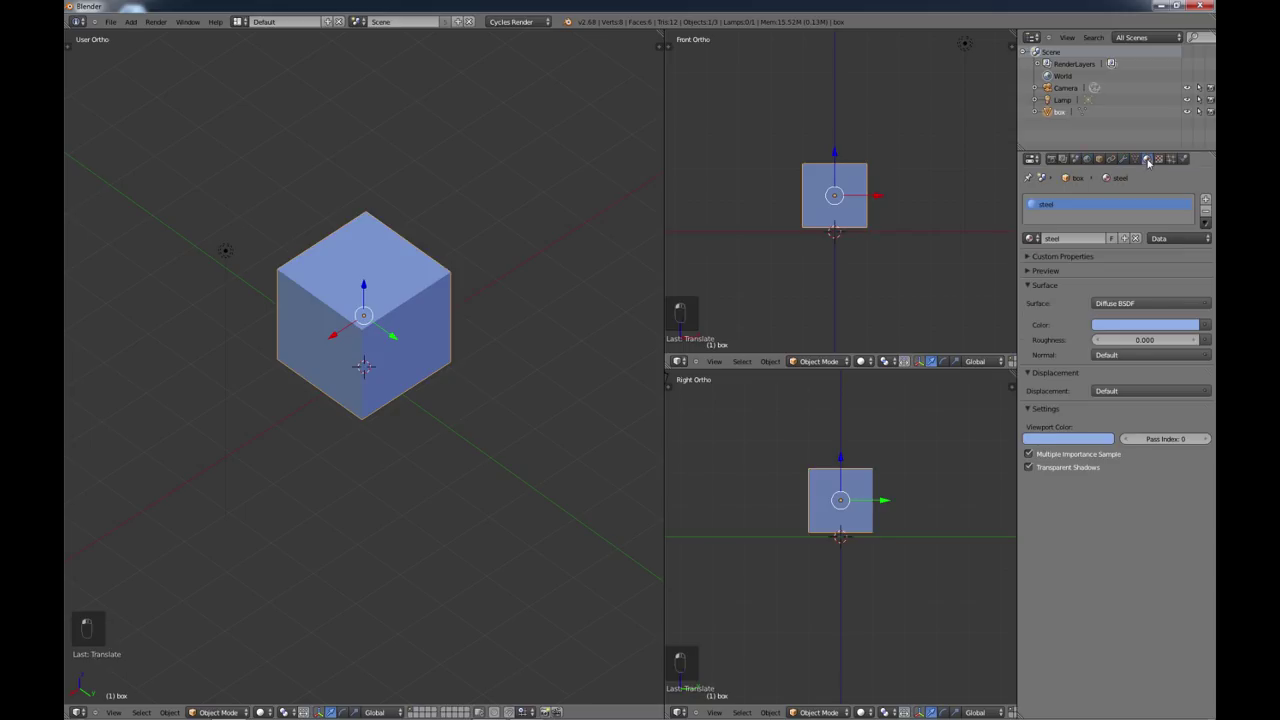
{"action": "left_click", "coordinate": [1053, 160]}
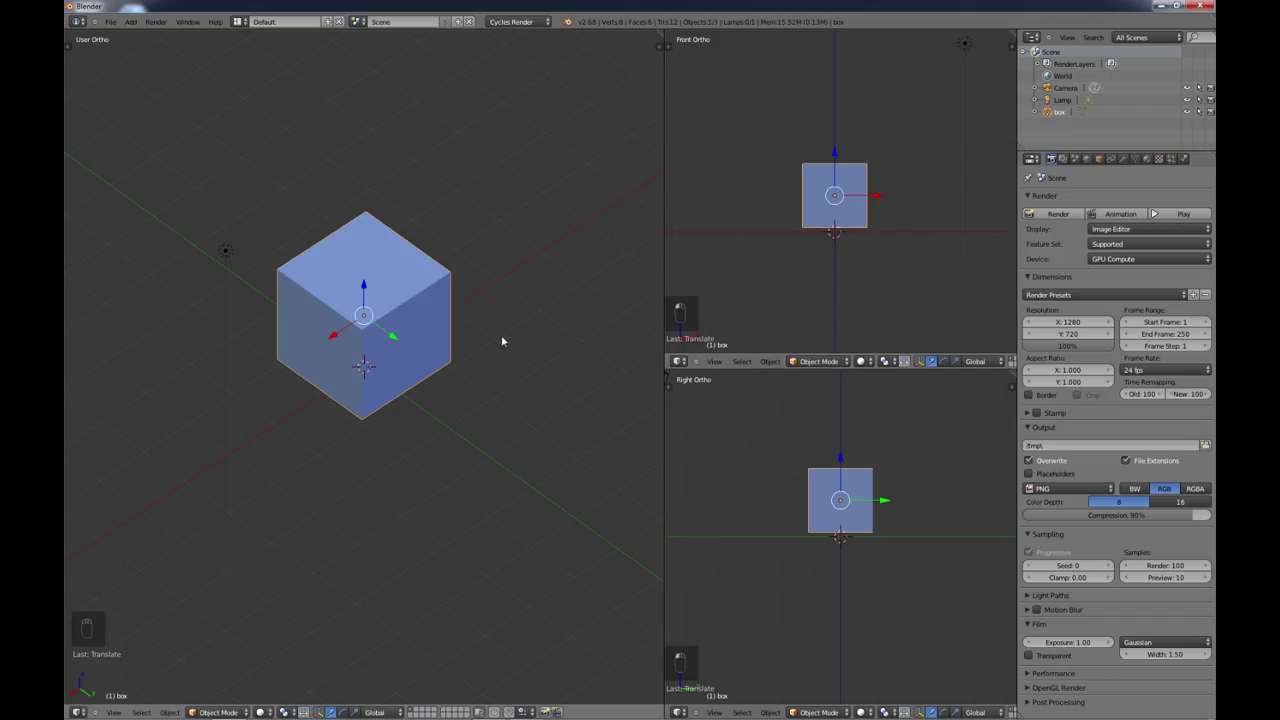
Step: Select the lamp, the camera and the box in turn to examine the objects in the scene
{"action": "middle_click_drag", "start_coordinate": [458, 392], "coordinate": [461, 378]}
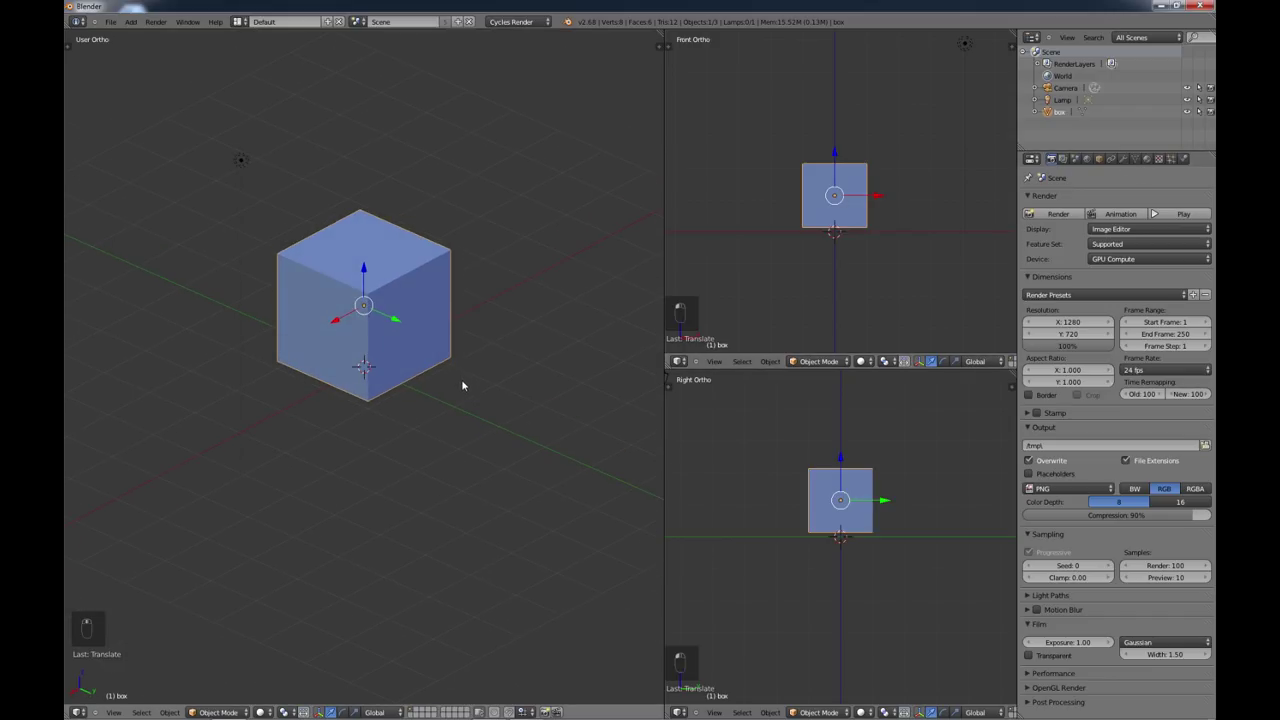
{"action": "scroll", "coordinate": [462, 382], "scroll_direction": "down", "scroll_amount": 1}
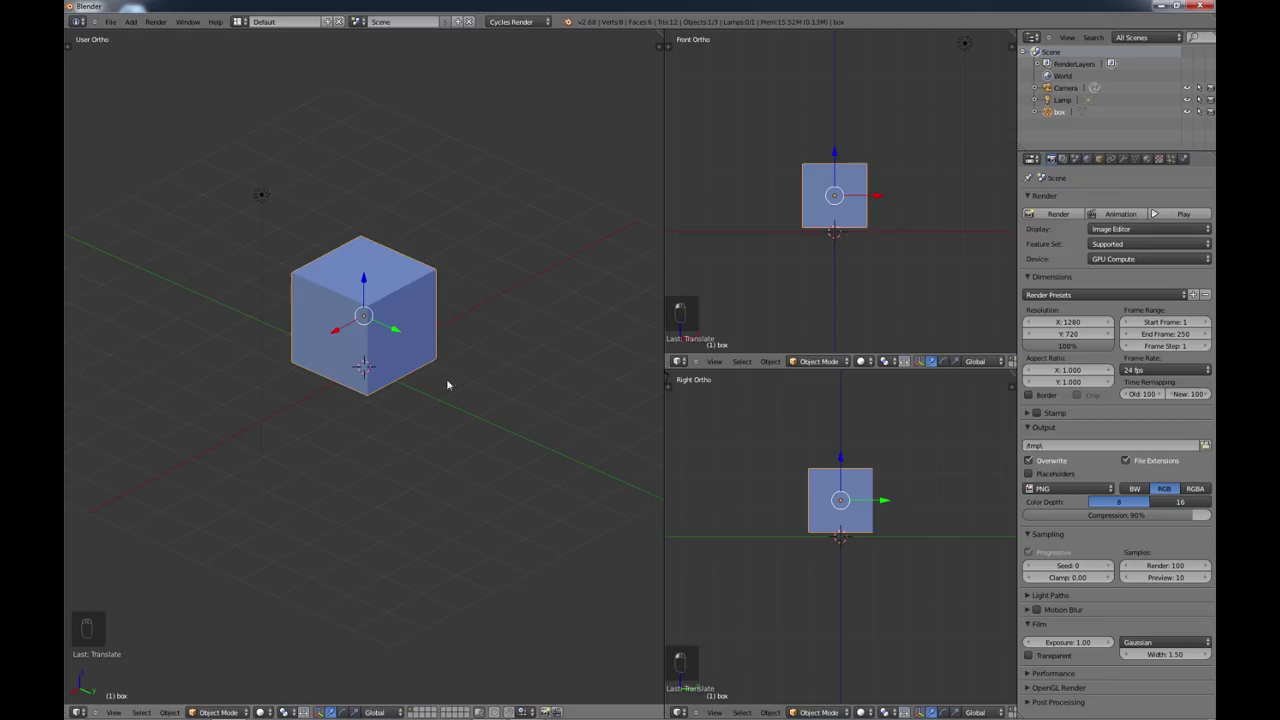
{"action": "middle_click_drag", "start_coordinate": [424, 387], "coordinate": [440, 462]}
{"action": "scroll", "coordinate": [401, 366], "scroll_direction": "down", "scroll_amount": 1}
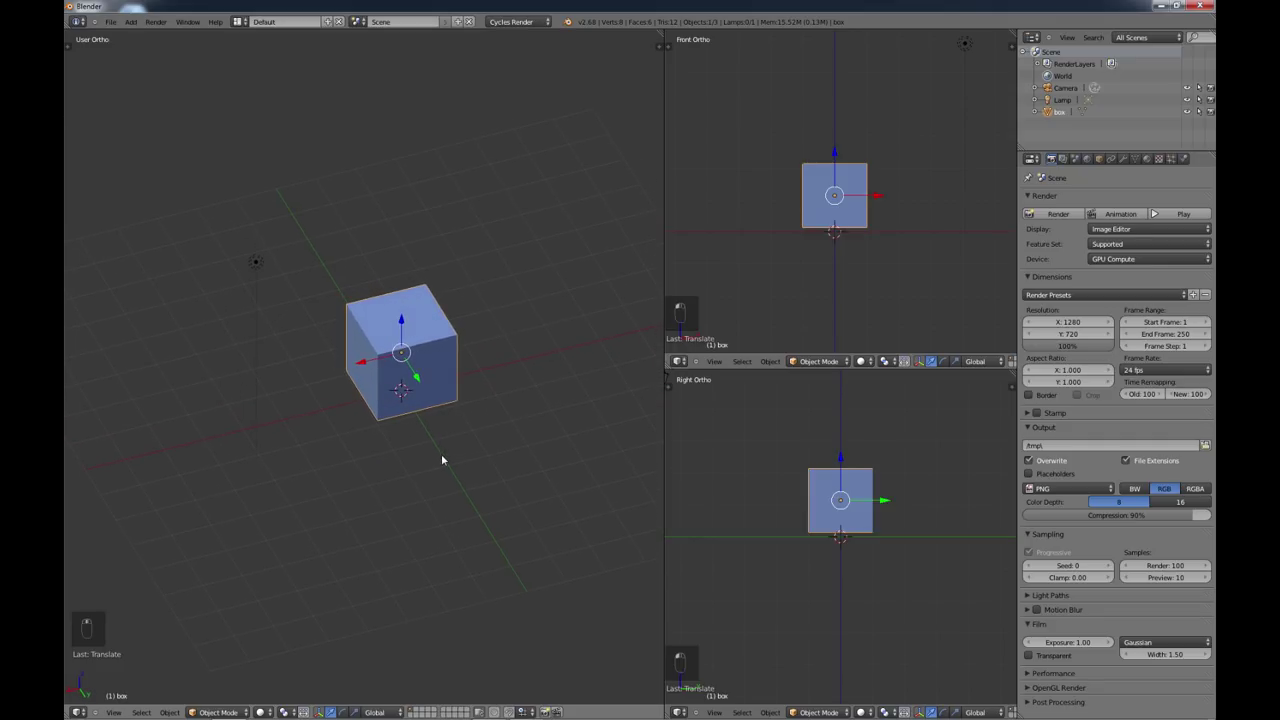
{"action": "right_click", "coordinate": [255, 264]}
{"action": "scroll", "coordinate": [373, 369], "scroll_direction": "down", "scroll_amount": 2}
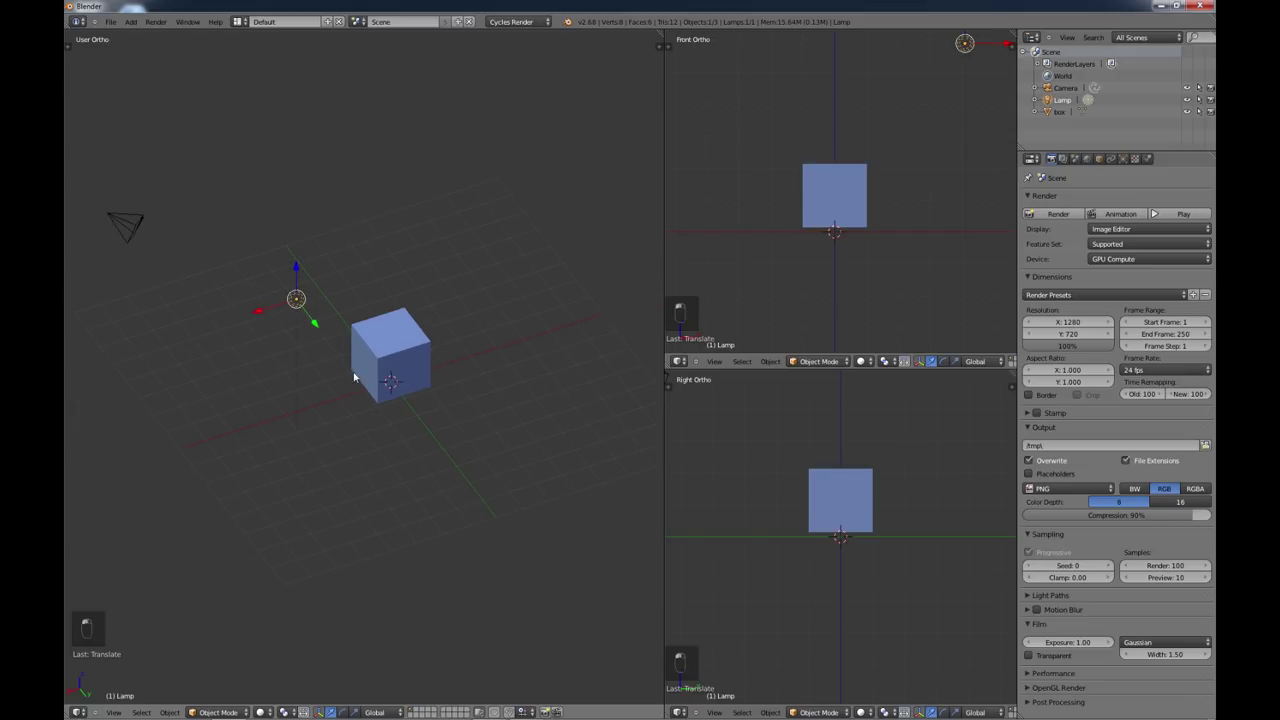
{"action": "right_click", "coordinate": [127, 226]}
{"action": "right_click", "coordinate": [408, 350]}
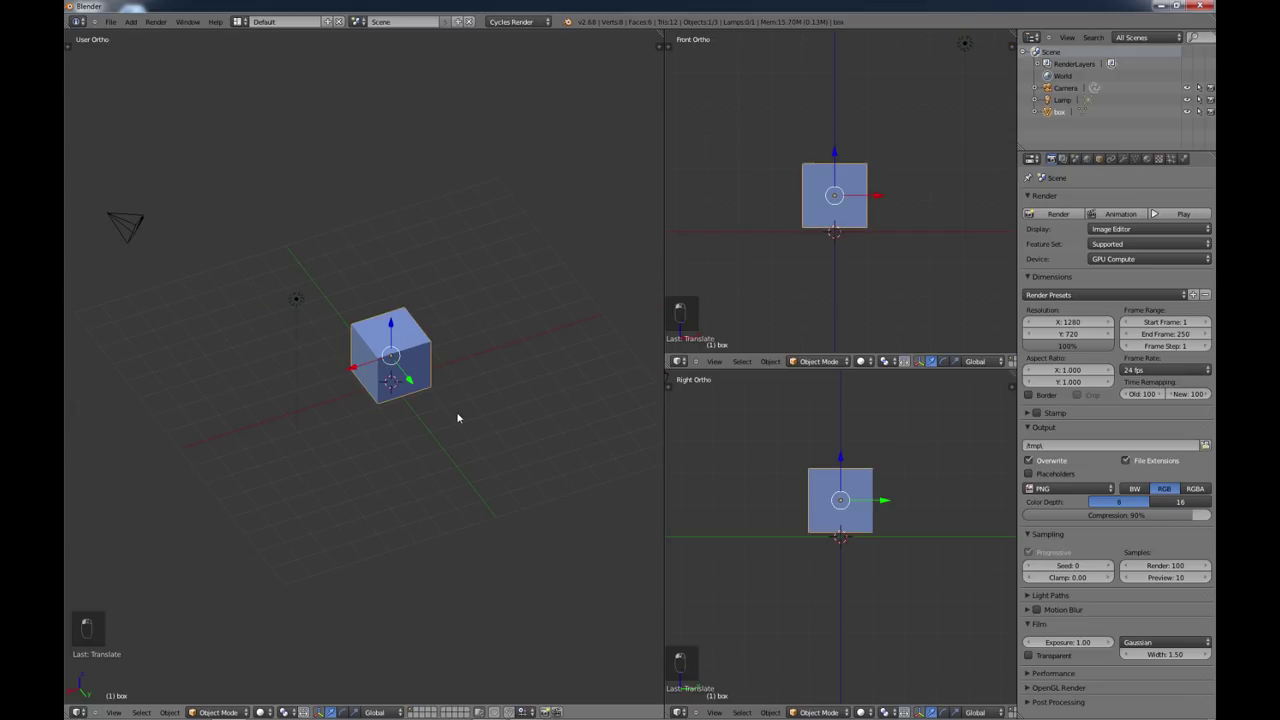
{"action": "scroll", "coordinate": [460, 425], "scroll_direction": "down", "scroll_amount": 2}
{"action": "middle_click_drag", "start_coordinate": [459, 425], "coordinate": [390, 447]}
{"action": "scroll", "coordinate": [390, 447], "scroll_direction": "up", "scroll_amount": 6}
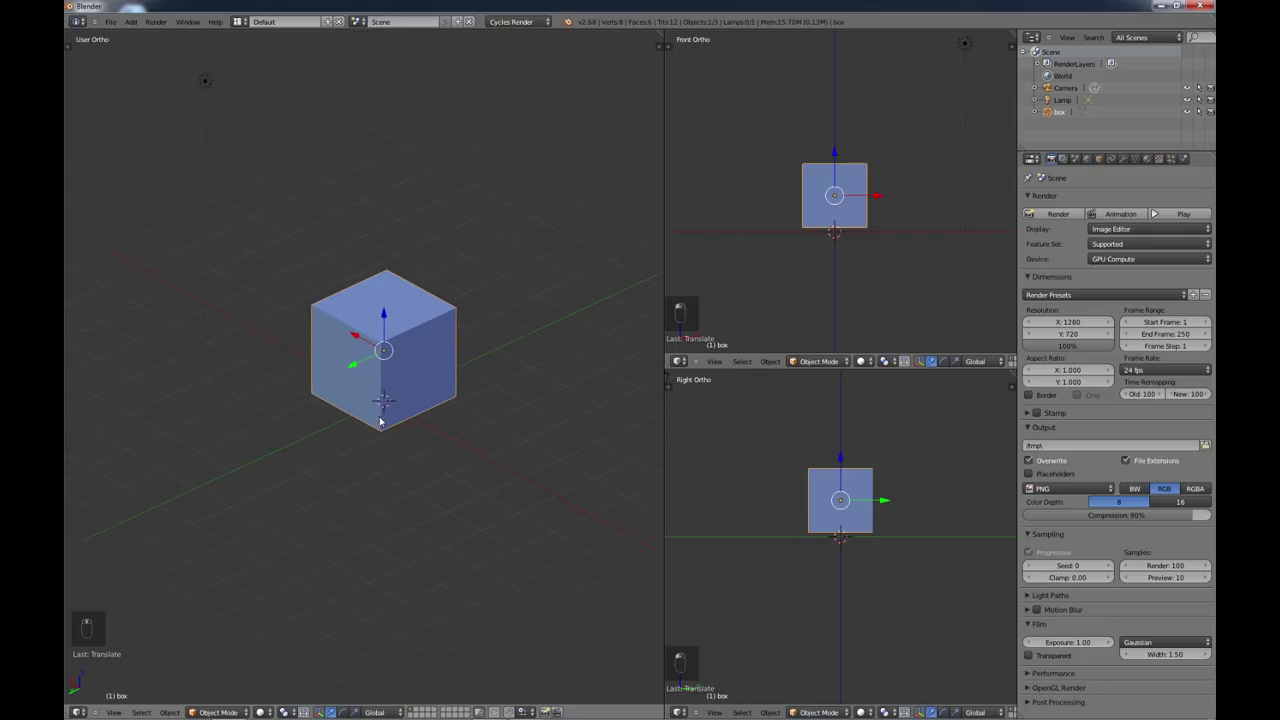
{"action": "scroll", "coordinate": [436, 417], "scroll_direction": "down", "scroll_amount": 3}
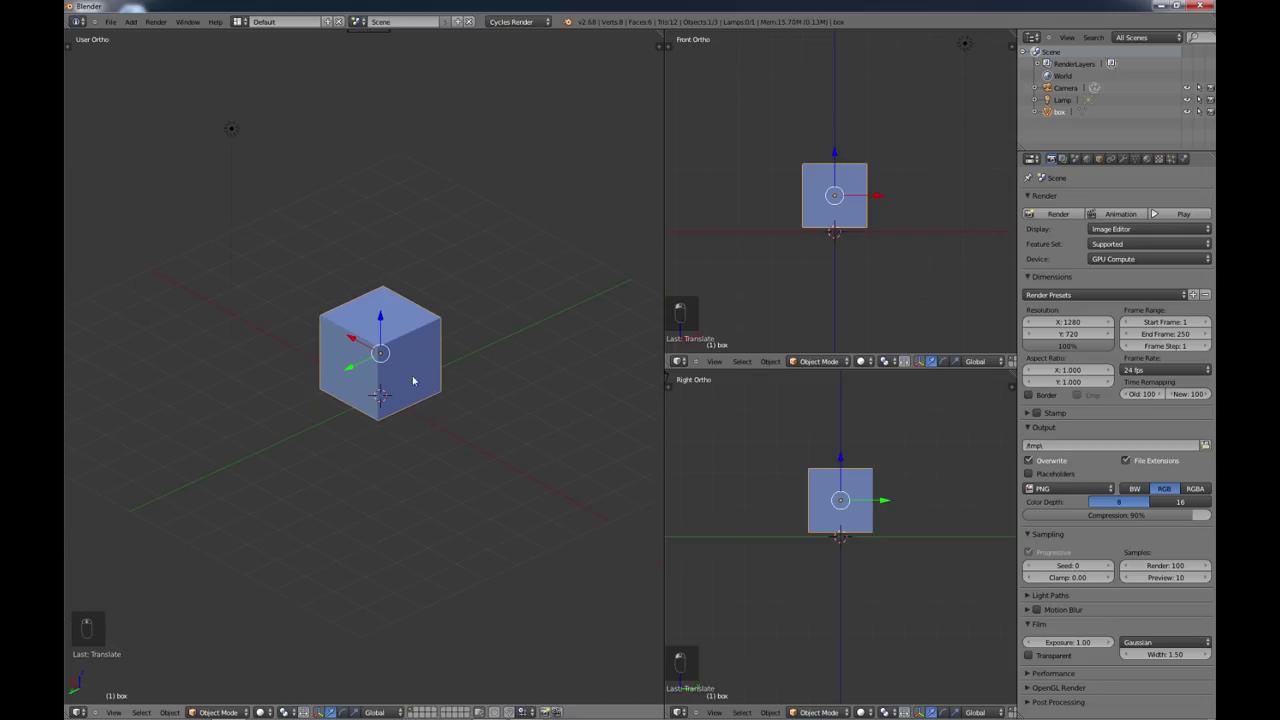
{"action": "middle_click_drag", "start_coordinate": [433, 406], "coordinate": [363, 347]}
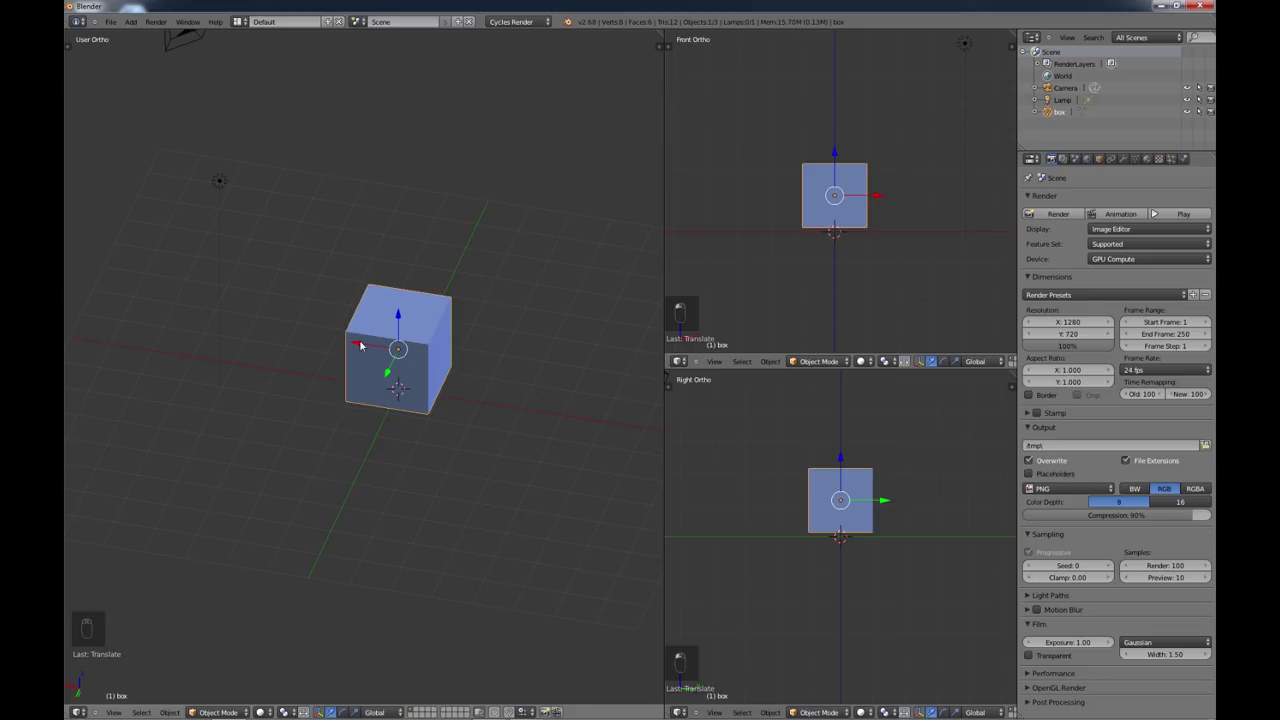
Step: Move the box a short distance along the X, Y and Z axes with the manipulator arrows in the large user view
{"action": "left_click_drag", "start_coordinate": [361, 345], "coordinate": [364, 378]}
{"action": "right_click", "coordinate": [364, 378]}
{"action": "middle_click_drag", "start_coordinate": [395, 461], "coordinate": [340, 457]}
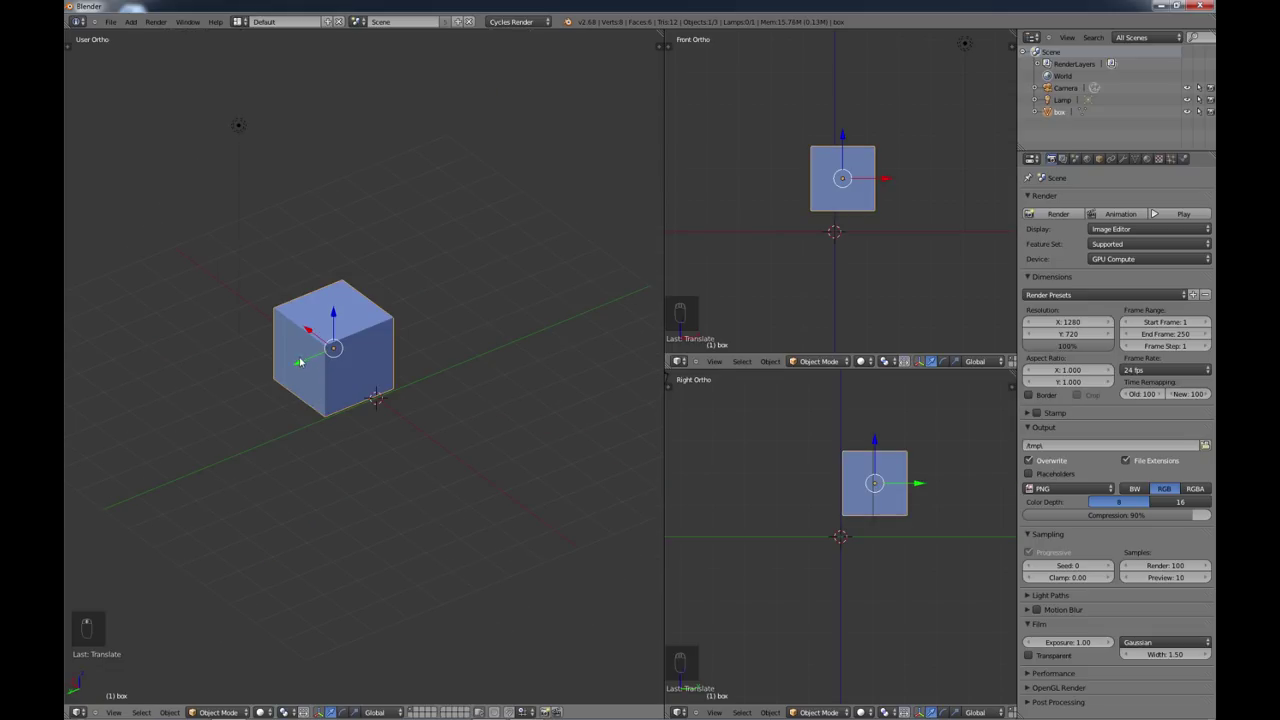
{"action": "left_click_drag", "start_coordinate": [300, 362], "coordinate": [331, 390]}
{"action": "middle_click_drag", "start_coordinate": [331, 390], "coordinate": [418, 447]}
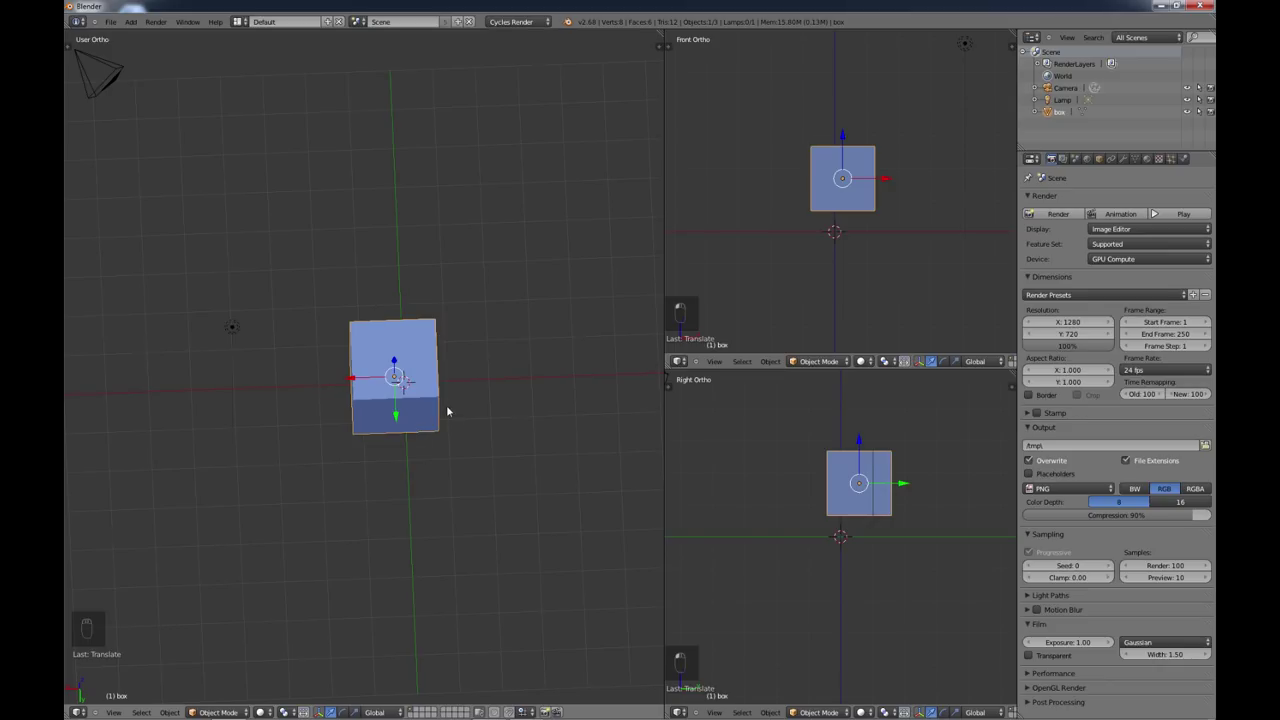
{"action": "middle_click_drag", "start_coordinate": [447, 411], "coordinate": [396, 357]}
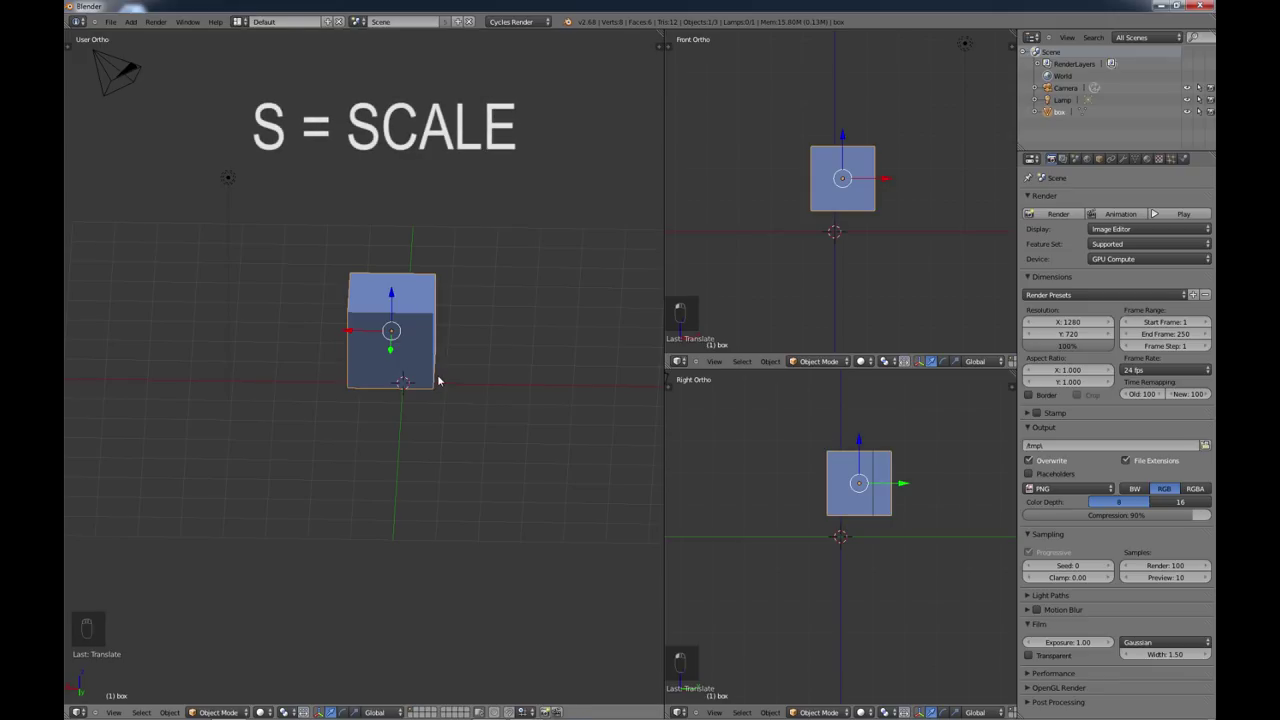
Step: Try scaling the box uniformly and moving it freely in the angled user view, cancelling each transform
{"action": "key", "text": "s"}
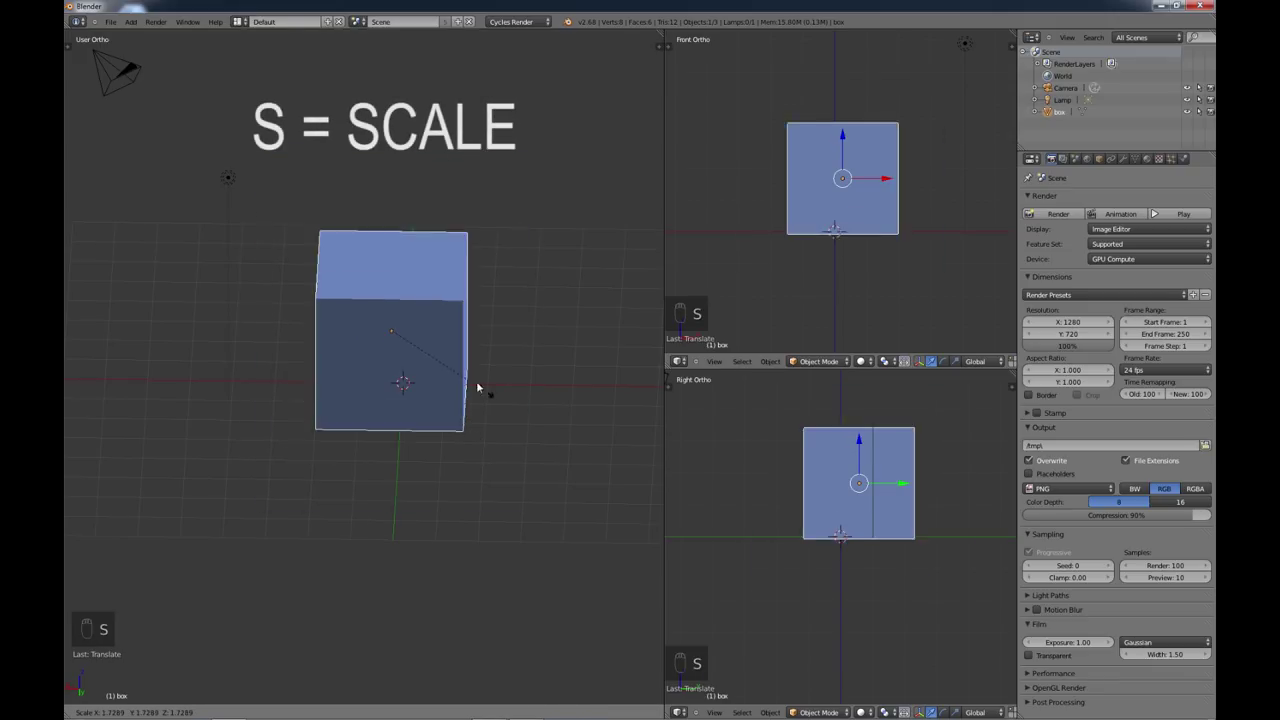
{"action": "right_click", "coordinate": [500, 397]}
{"action": "middle_click_drag", "start_coordinate": [500, 397], "coordinate": [457, 389]}
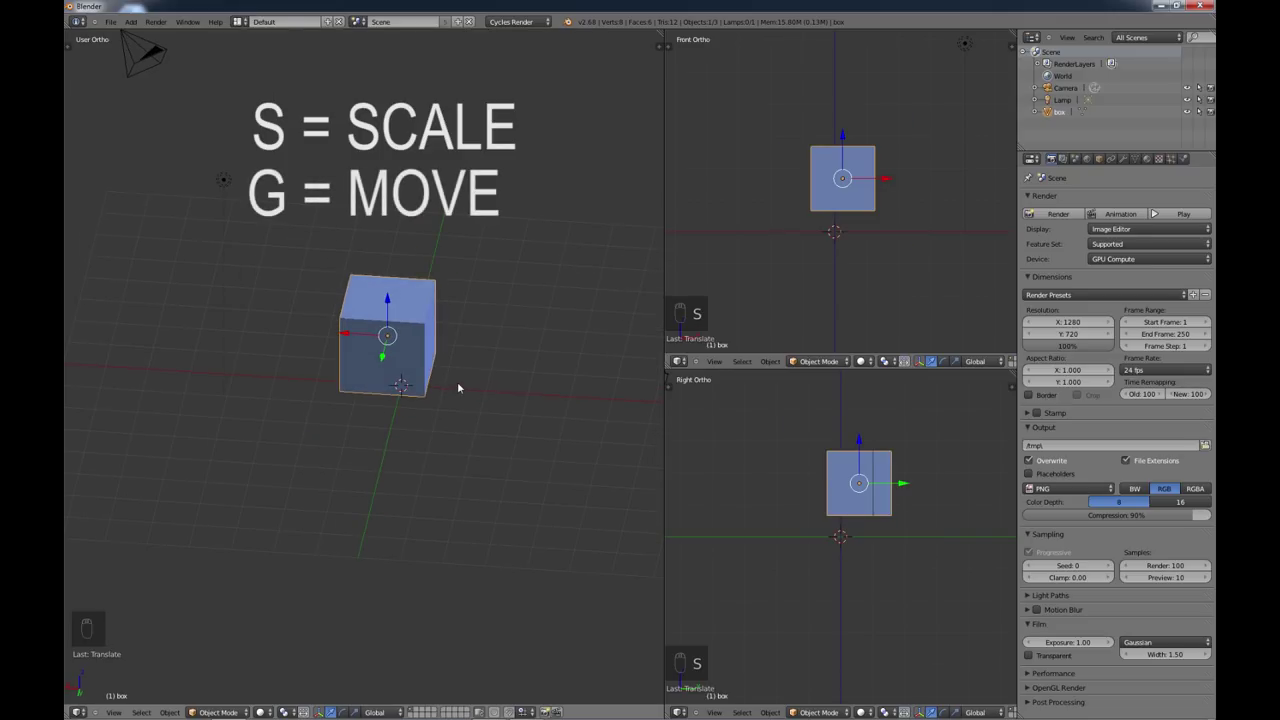
{"action": "key", "text": "g"}
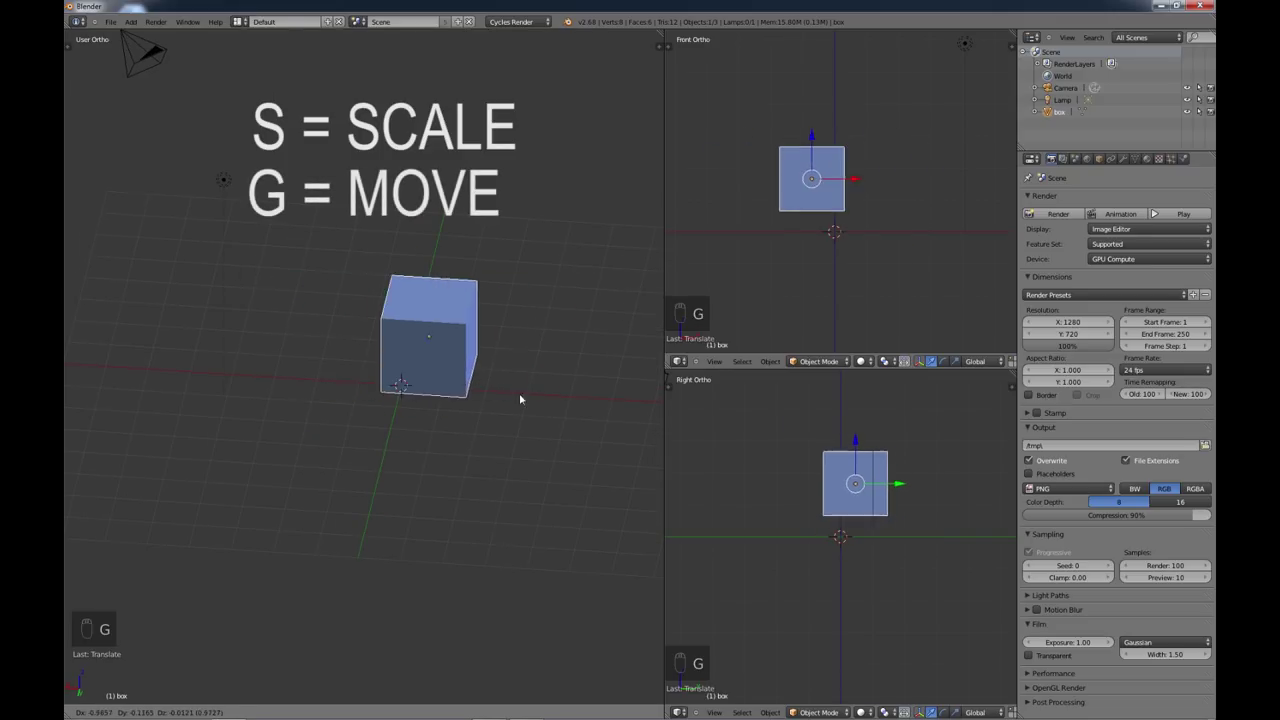
{"action": "left_click", "coordinate": [457, 381]}
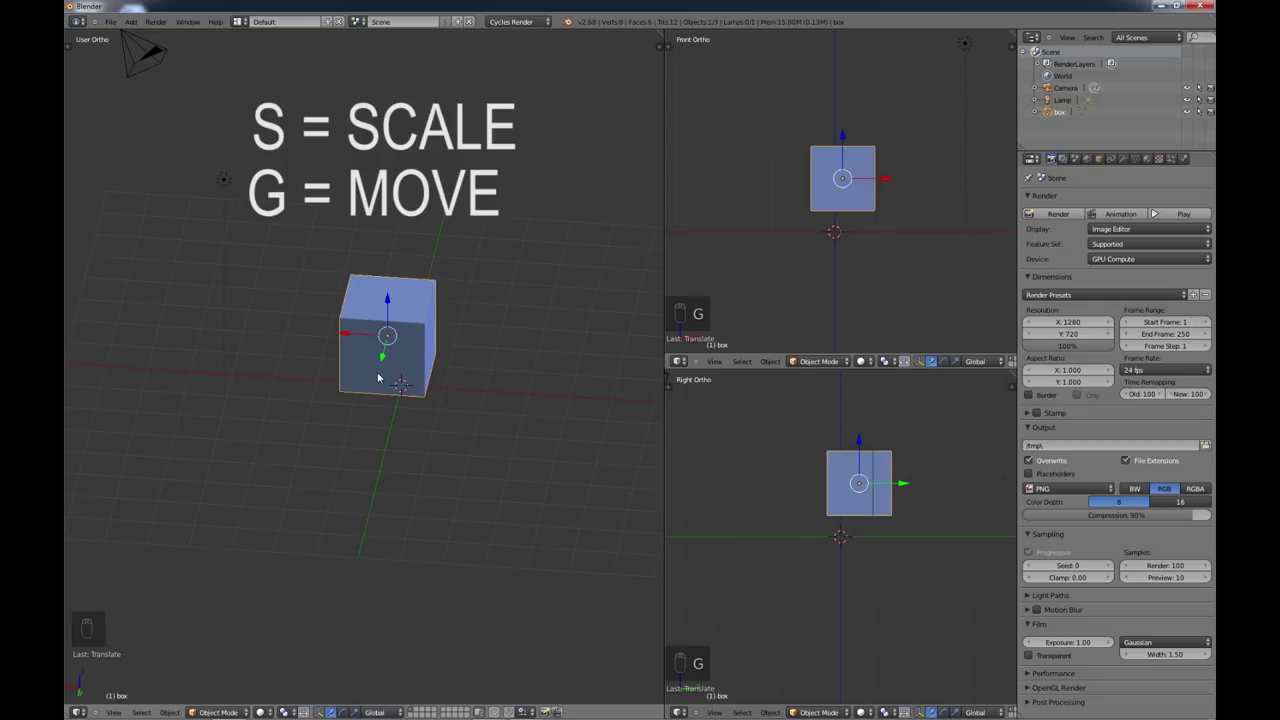
Step: Try rotating the box freely in the angled user view and cancel the rotation
{"action": "key", "text": "r"}
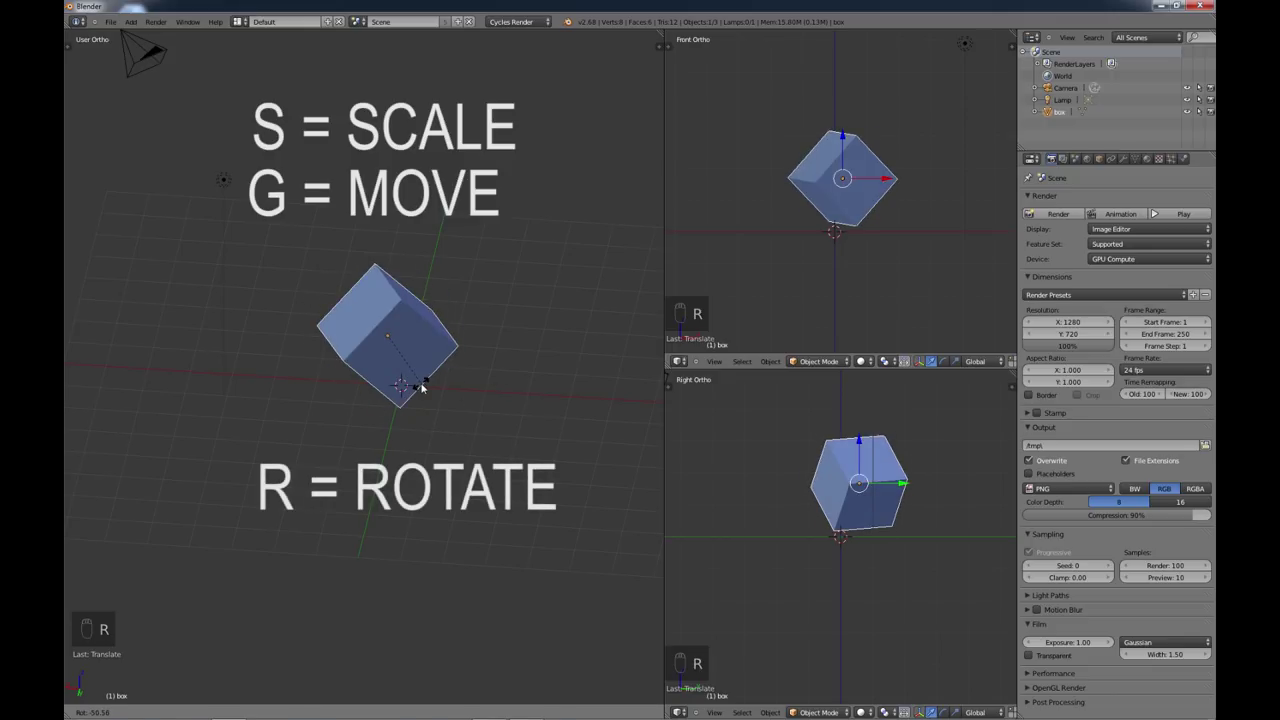
{"action": "right_click", "coordinate": [389, 393]}
{"action": "mouse_move", "coordinate": [401, 386]}
{"action": "middle_mouse_down"}
{"action": "mouse_move", "coordinate": [403, 429]}
{"action": "mouse_move", "coordinate": [380, 395]}
{"action": "mouse_move", "coordinate": [393, 397]}
{"action": "middle_mouse_up"}
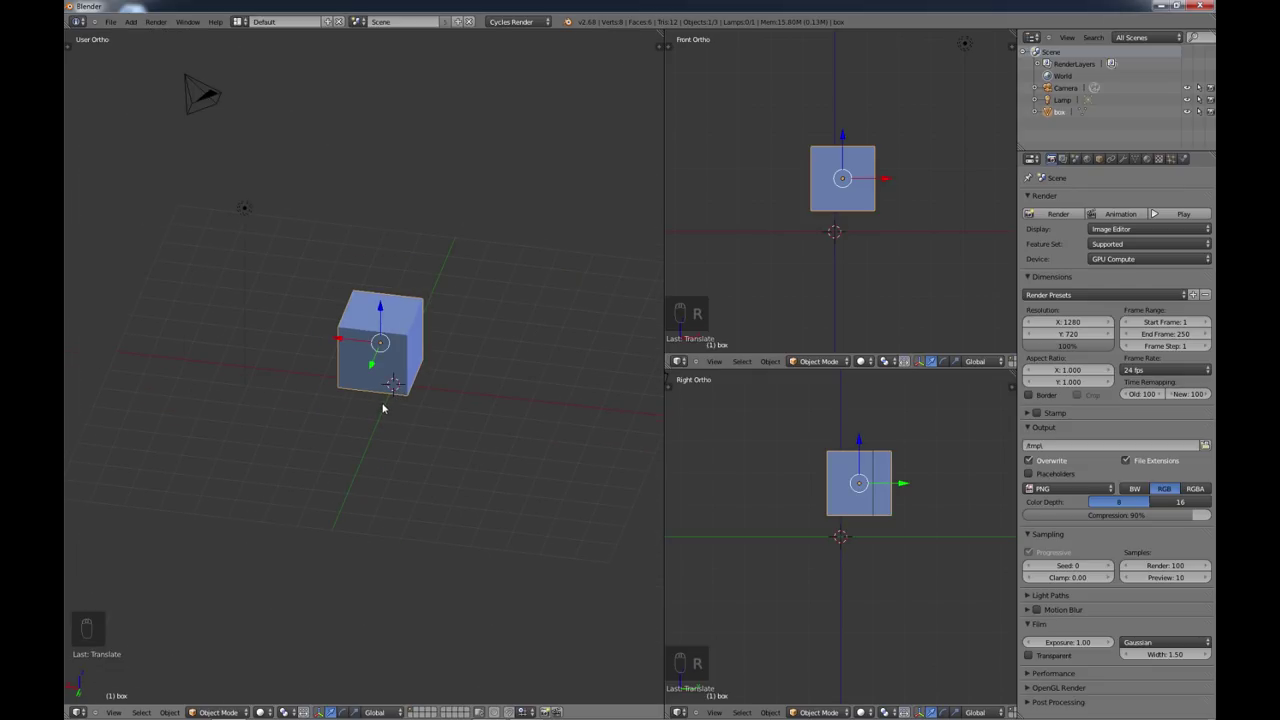
Step: Switch the large view to the top view and try moving and scaling the box there, cancelling both transforms
{"action": "key", "text": "KP_7"}
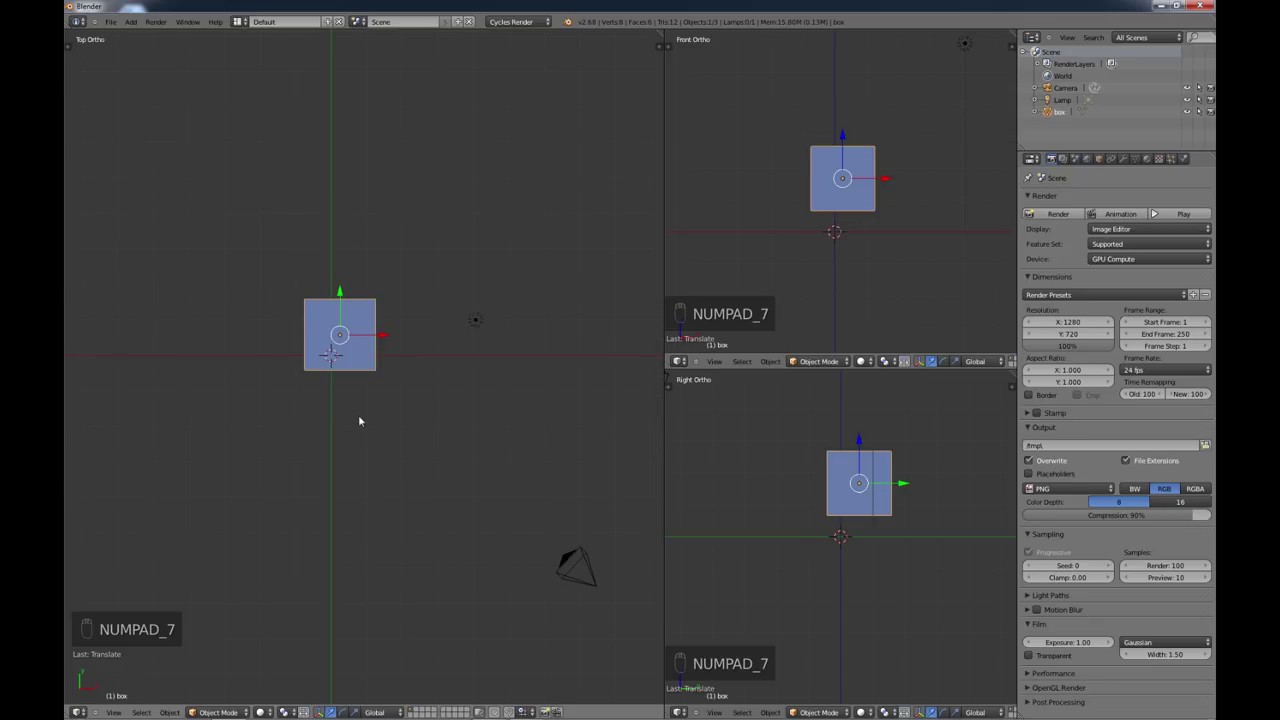
{"action": "scroll", "coordinate": [366, 429], "scroll_direction": "up", "scroll_amount": 4}
{"action": "middle_click_drag", "start_coordinate": [298, 369], "coordinate": [427, 455], "text": "shift"}
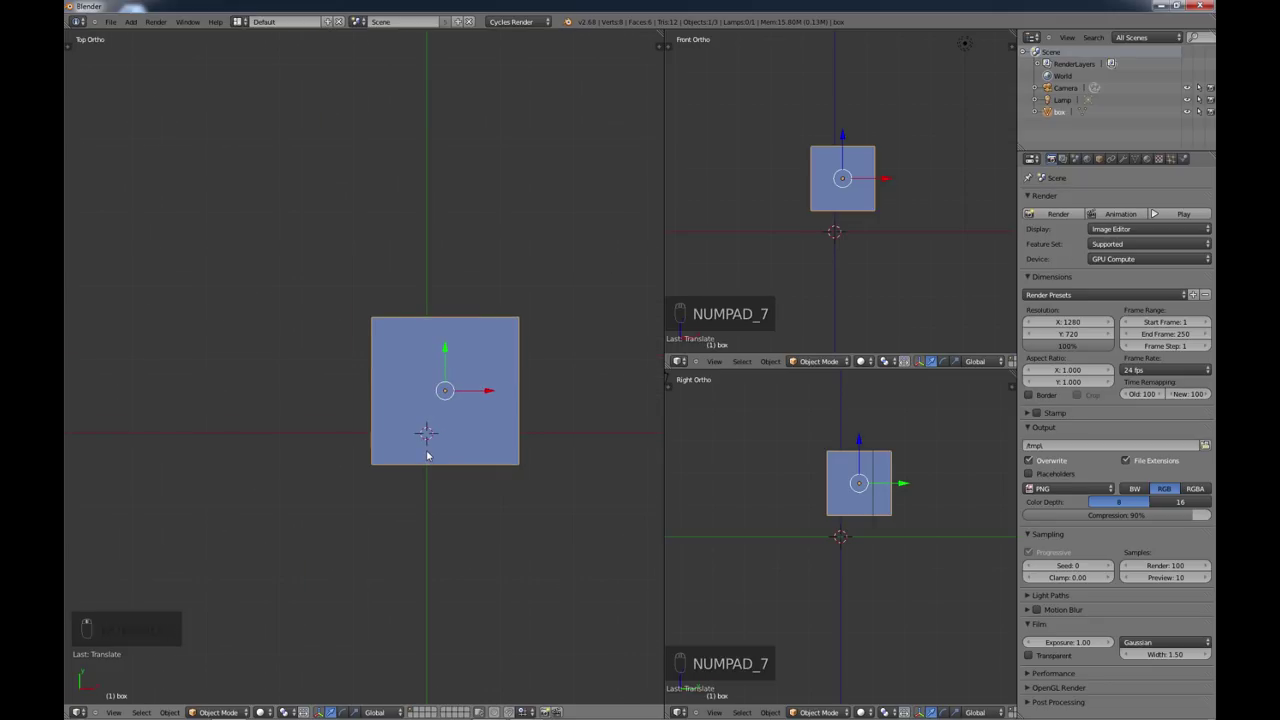
{"action": "key", "text": "g"}
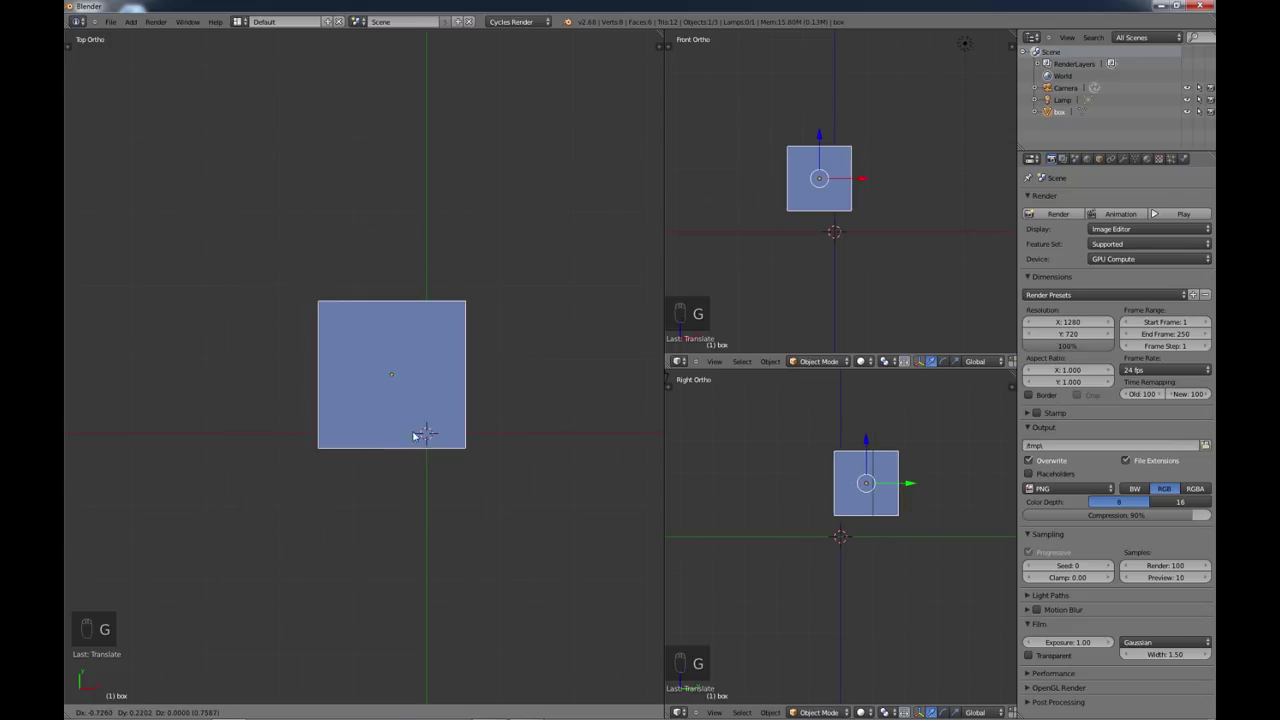
{"action": "left_click", "coordinate": [409, 488]}
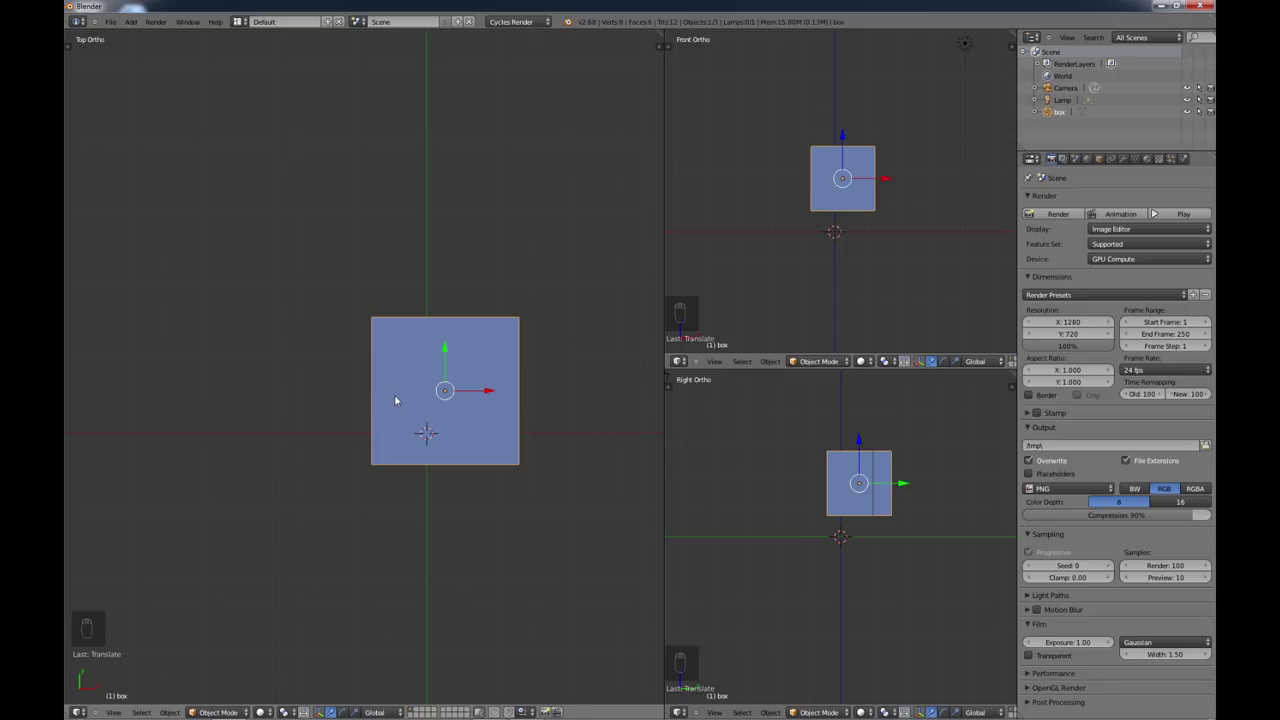
{"action": "key", "text": "s"}
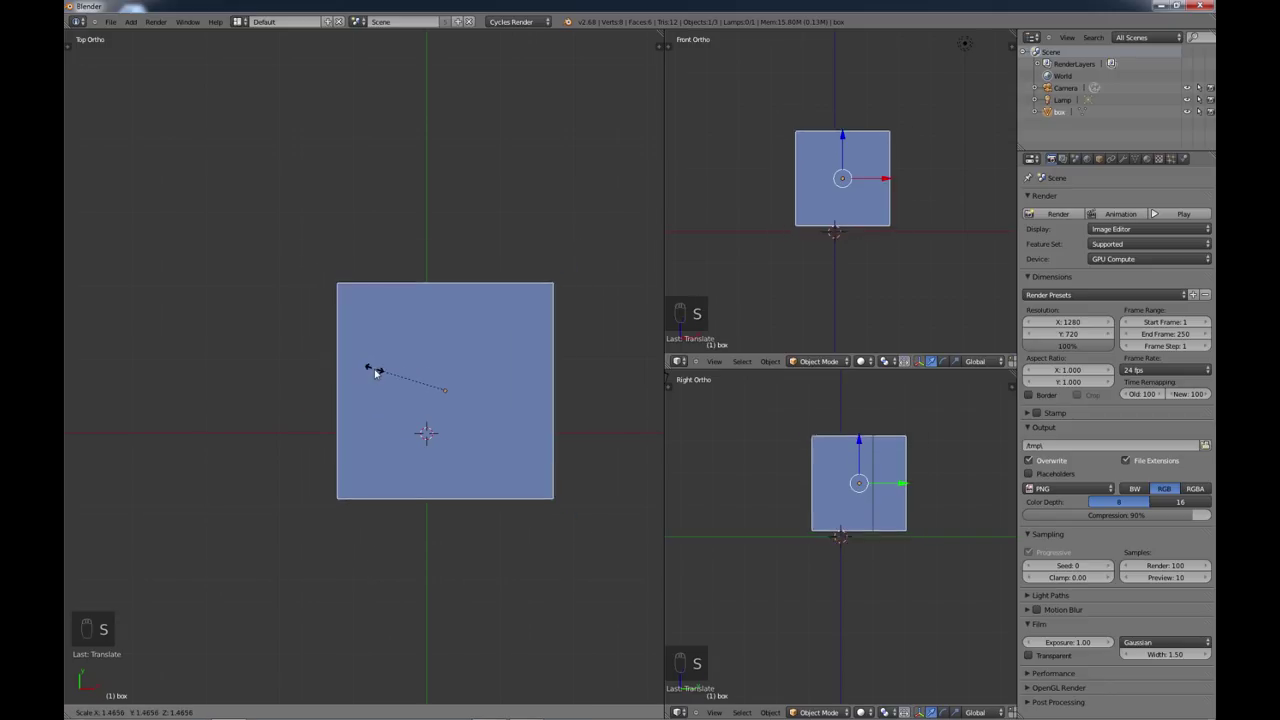
{"action": "right_click", "coordinate": [374, 372]}
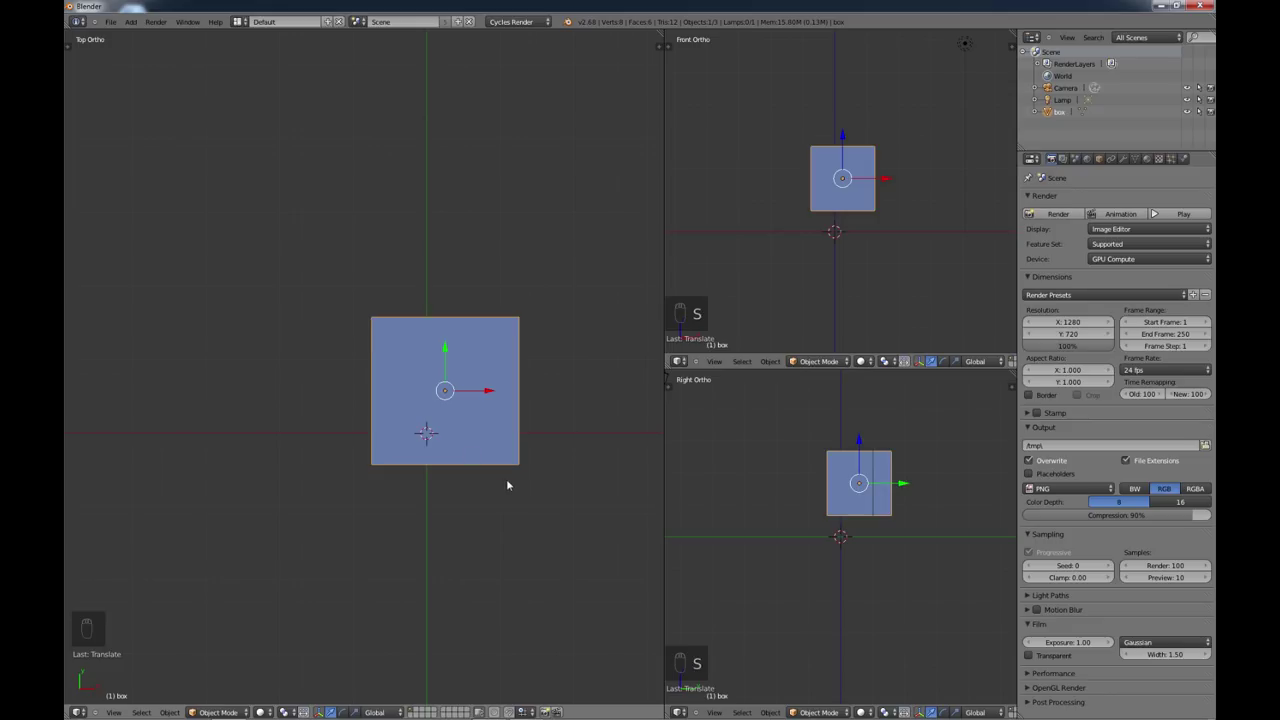
Step: Try rotating the box in the top view and in the right view, cancelling each rotation
{"action": "key", "text": "r"}
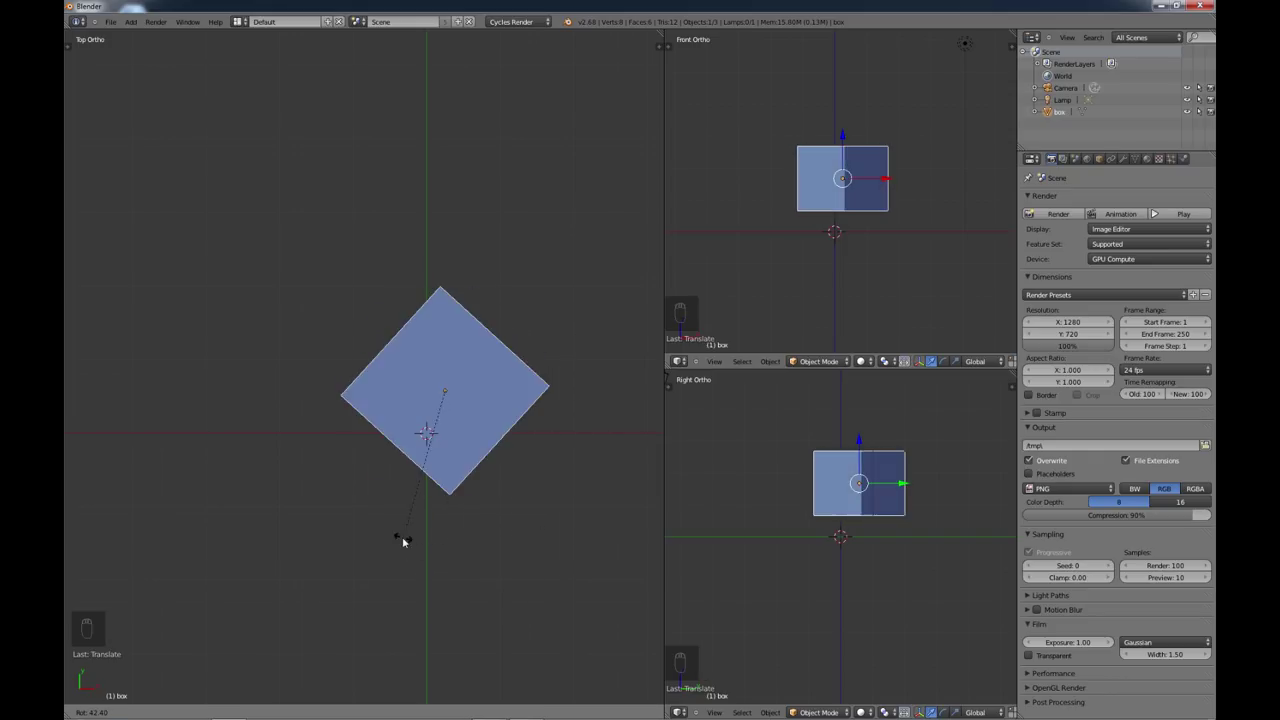
{"action": "right_click", "coordinate": [586, 455]}
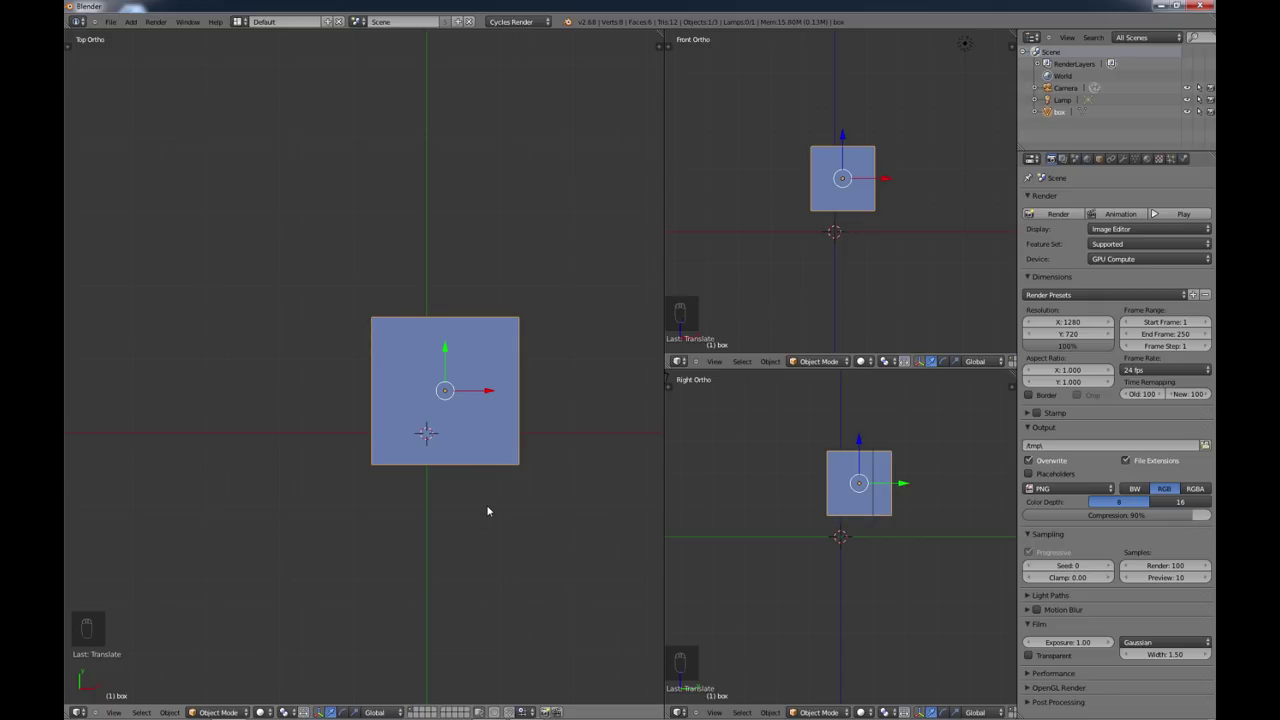
{"action": "key", "text": "r"}
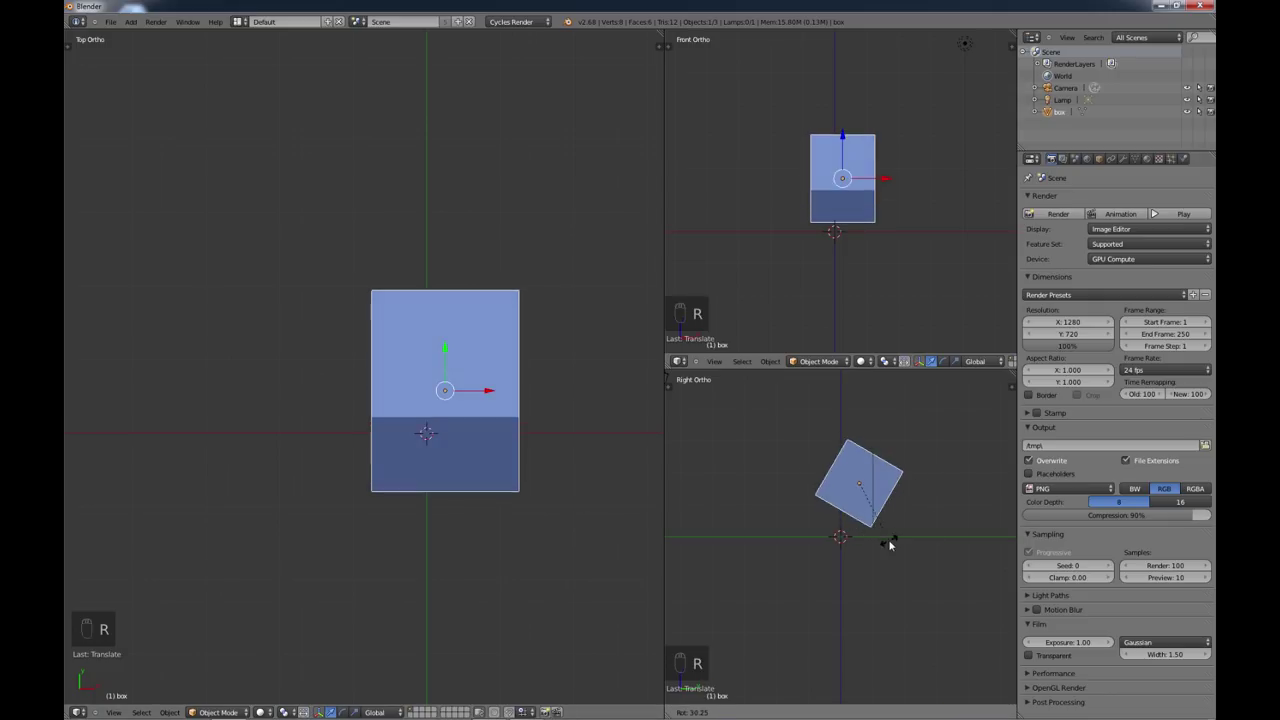
{"action": "right_click", "coordinate": [876, 487]}
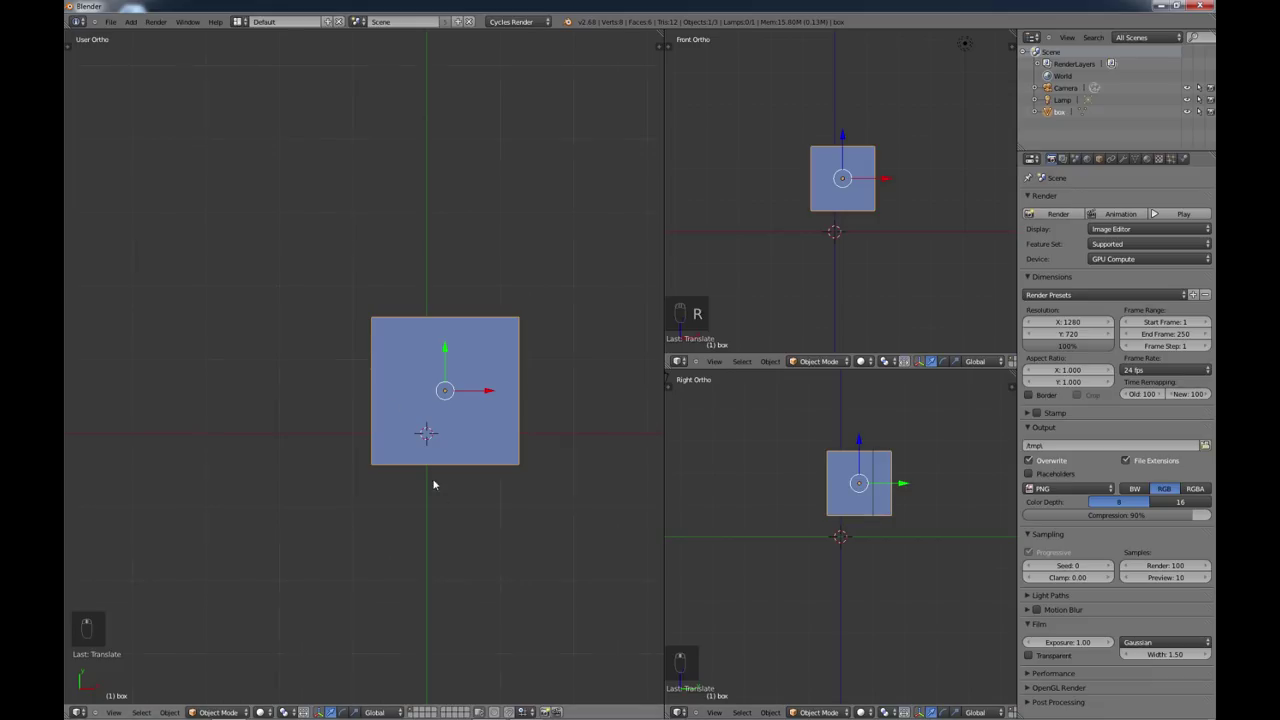
Step: Try rotating the box from a close, angled user view and cancel the rotation
{"action": "middle_click_drag", "start_coordinate": [434, 486], "coordinate": [386, 416]}
{"action": "scroll", "coordinate": [375, 401], "scroll_direction": "down", "scroll_amount": 3}
{"action": "scroll", "coordinate": [398, 414], "scroll_direction": "up", "scroll_amount": 4}
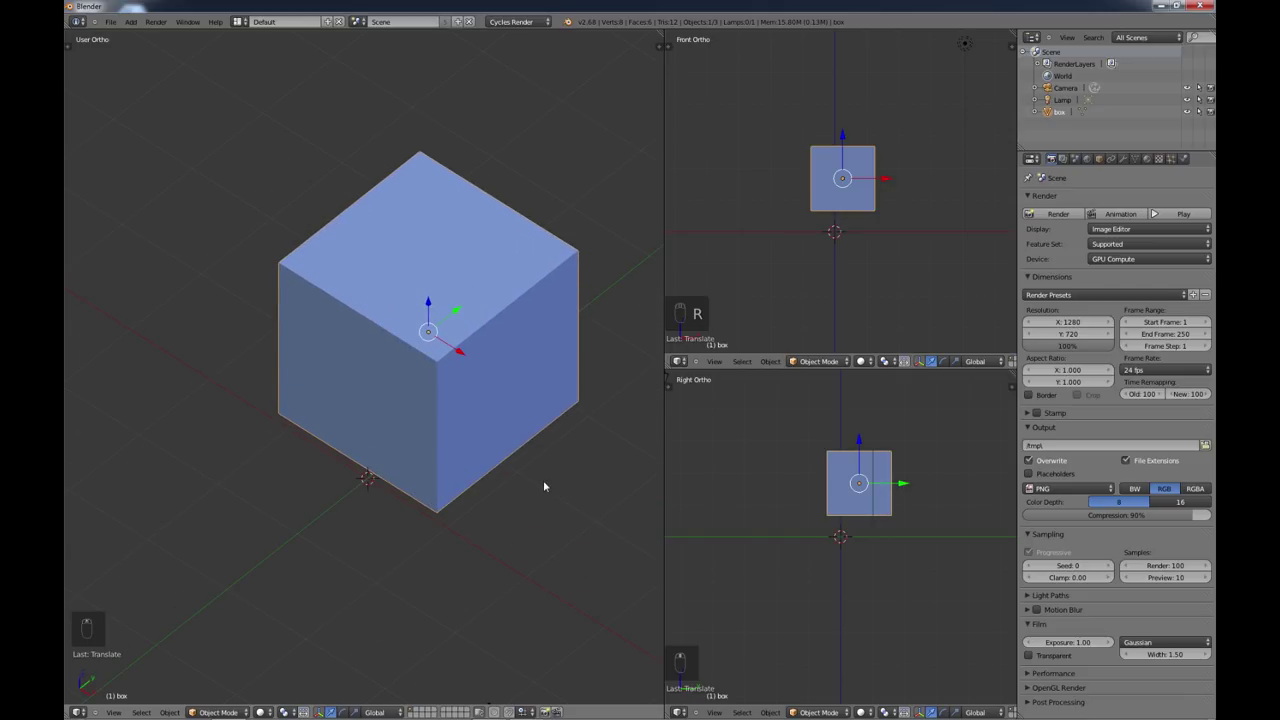
{"action": "key", "text": "r"}
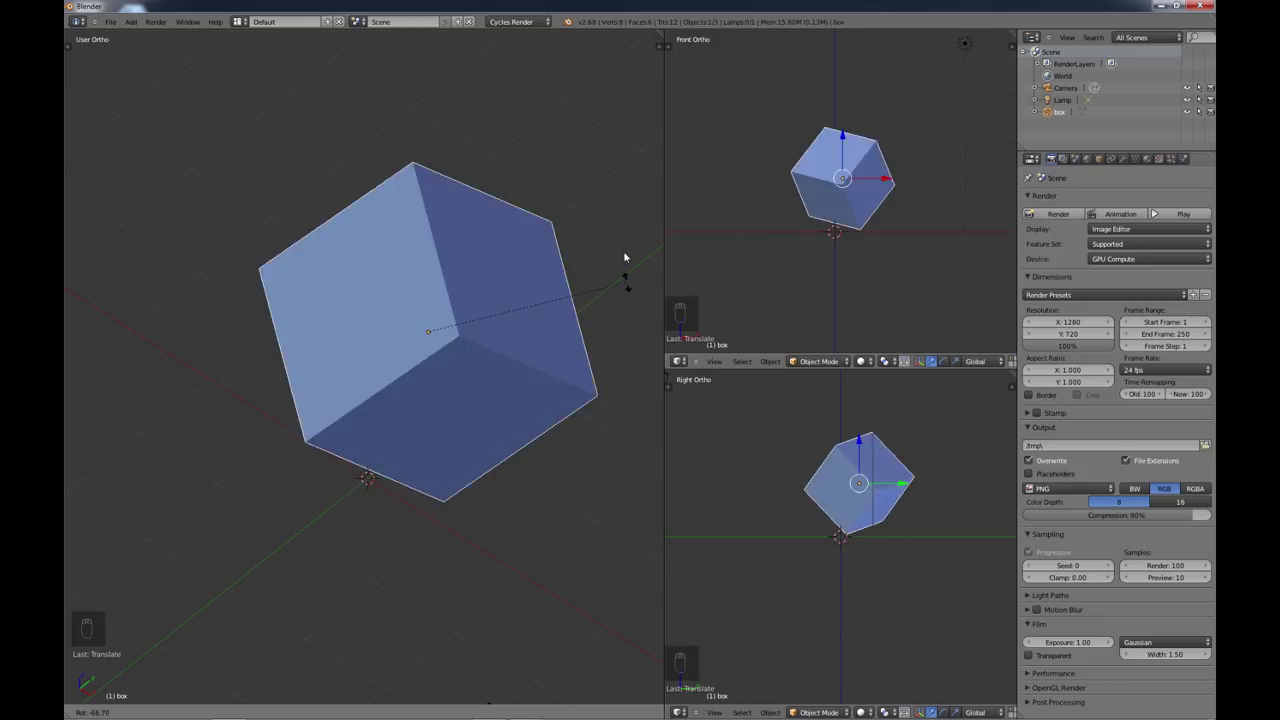
{"action": "left_click", "coordinate": [519, 447]}
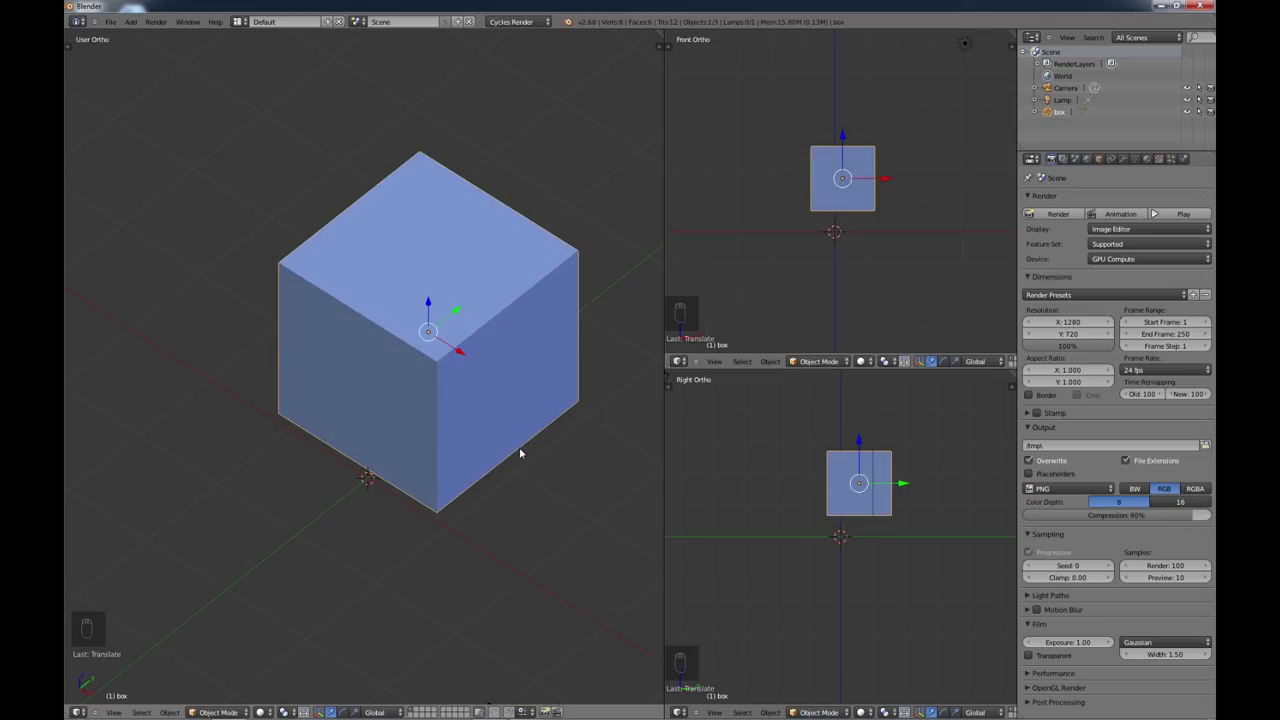
Step: Move the box in the top view so it is roughly centred on the 3D cursor at the origin
{"action": "scroll", "coordinate": [480, 420], "scroll_direction": "down", "scroll_amount": 1}
{"action": "middle_click_drag", "start_coordinate": [475, 408], "coordinate": [501, 490]}
{"action": "key", "text": "KP_7"}
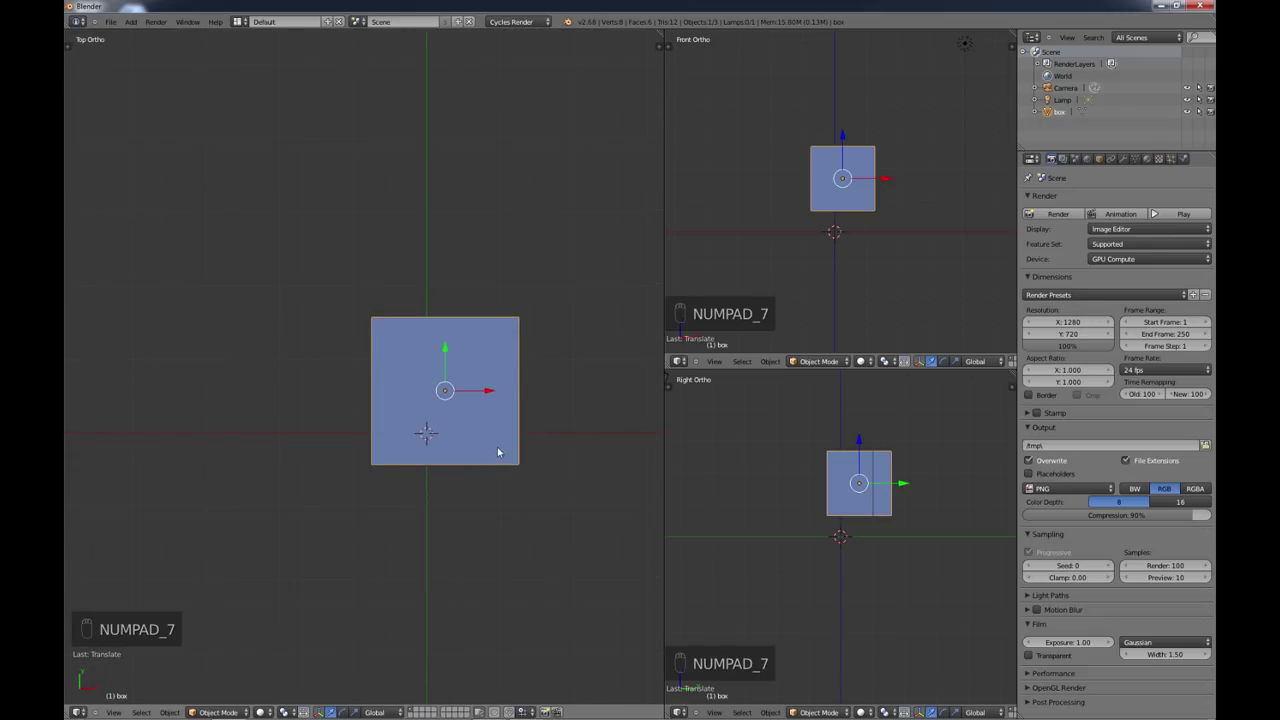
{"action": "key", "text": "g"}
{"action": "left_click", "coordinate": [486, 472]}
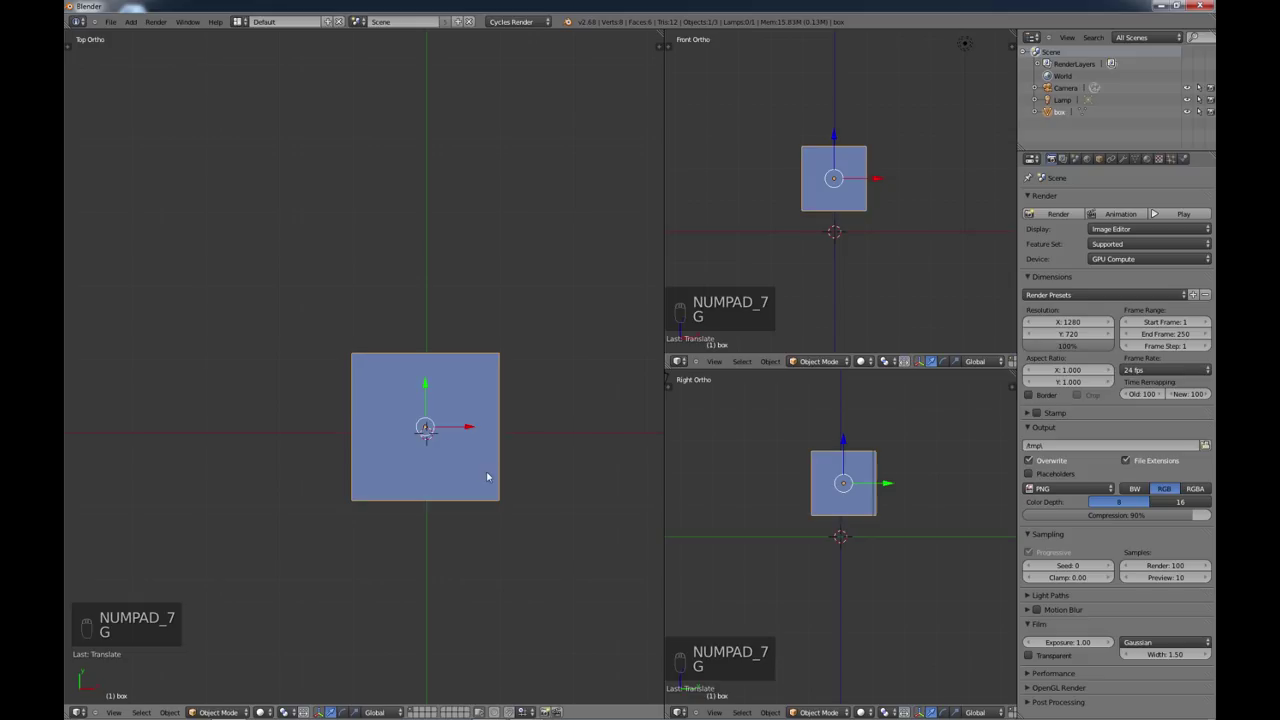
Step: Examine the box from an angled view at different distances and return to a centred top view
{"action": "middle_click_drag", "start_coordinate": [471, 506], "coordinate": [418, 420]}
{"action": "scroll", "coordinate": [397, 434], "scroll_direction": "down", "scroll_amount": 2}
{"action": "scroll", "coordinate": [400, 436], "scroll_direction": "up", "scroll_amount": 4}
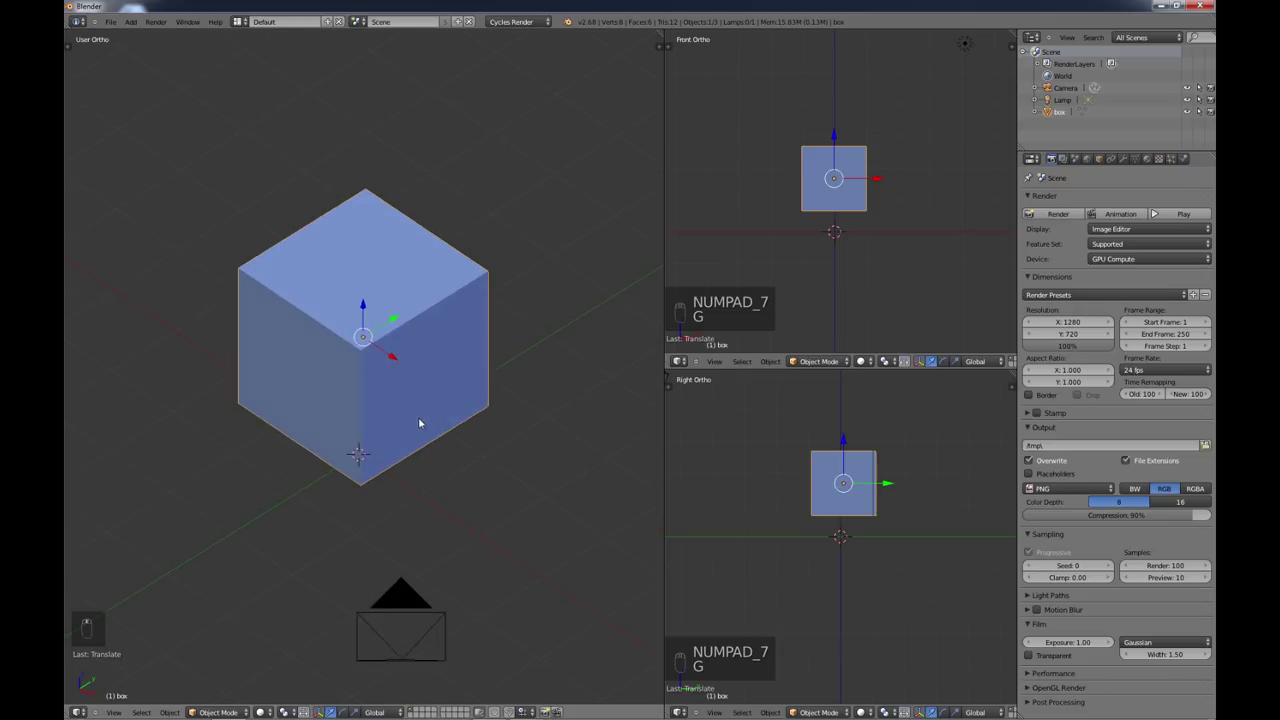
{"action": "scroll", "coordinate": [420, 422], "scroll_direction": "up", "scroll_amount": 4}
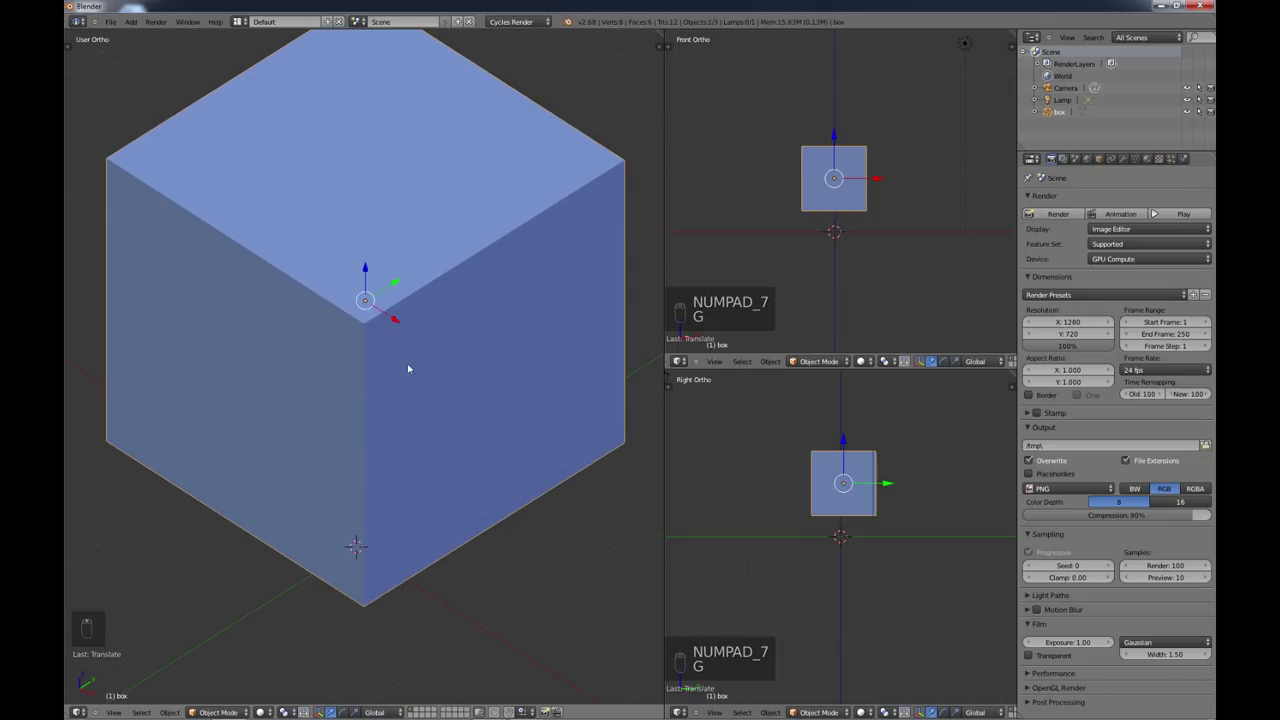
{"action": "scroll", "coordinate": [418, 403], "scroll_direction": "down", "scroll_amount": 6}
{"action": "middle_click_drag", "start_coordinate": [423, 414], "coordinate": [475, 451]}
{"action": "key", "text": "KP_7"}
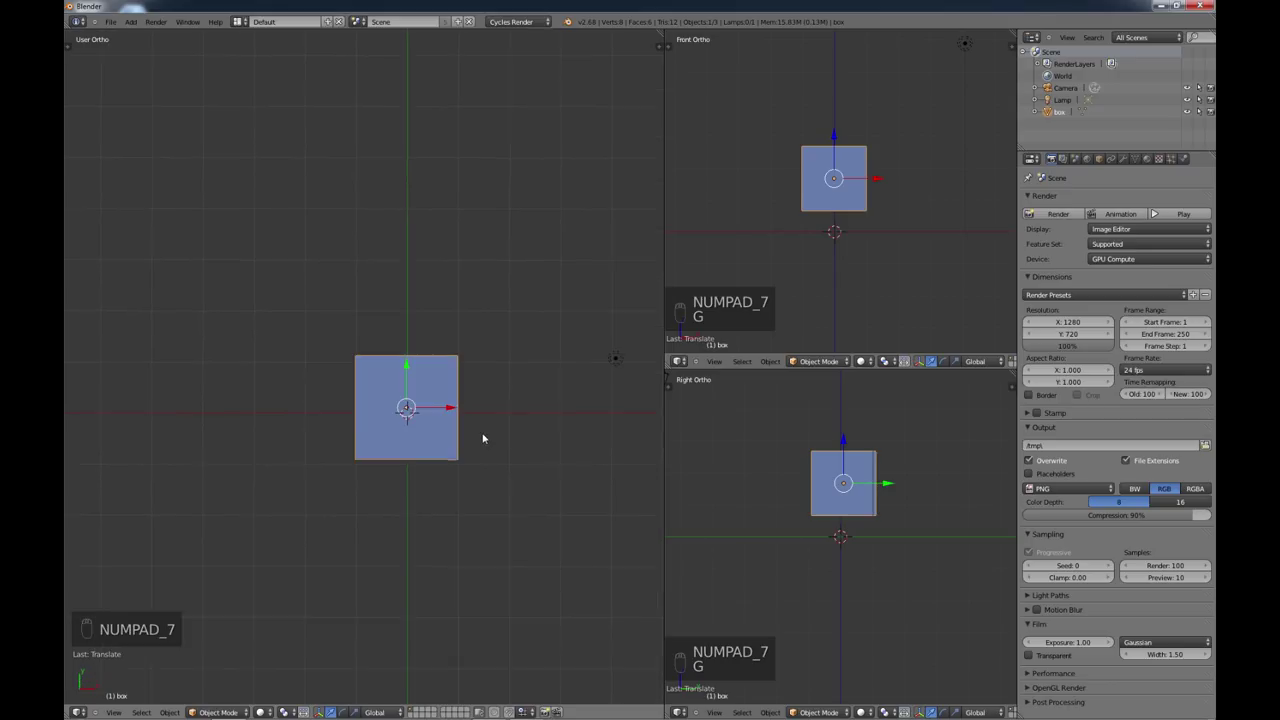
{"action": "scroll", "coordinate": [468, 441], "scroll_direction": "up", "scroll_amount": 2}
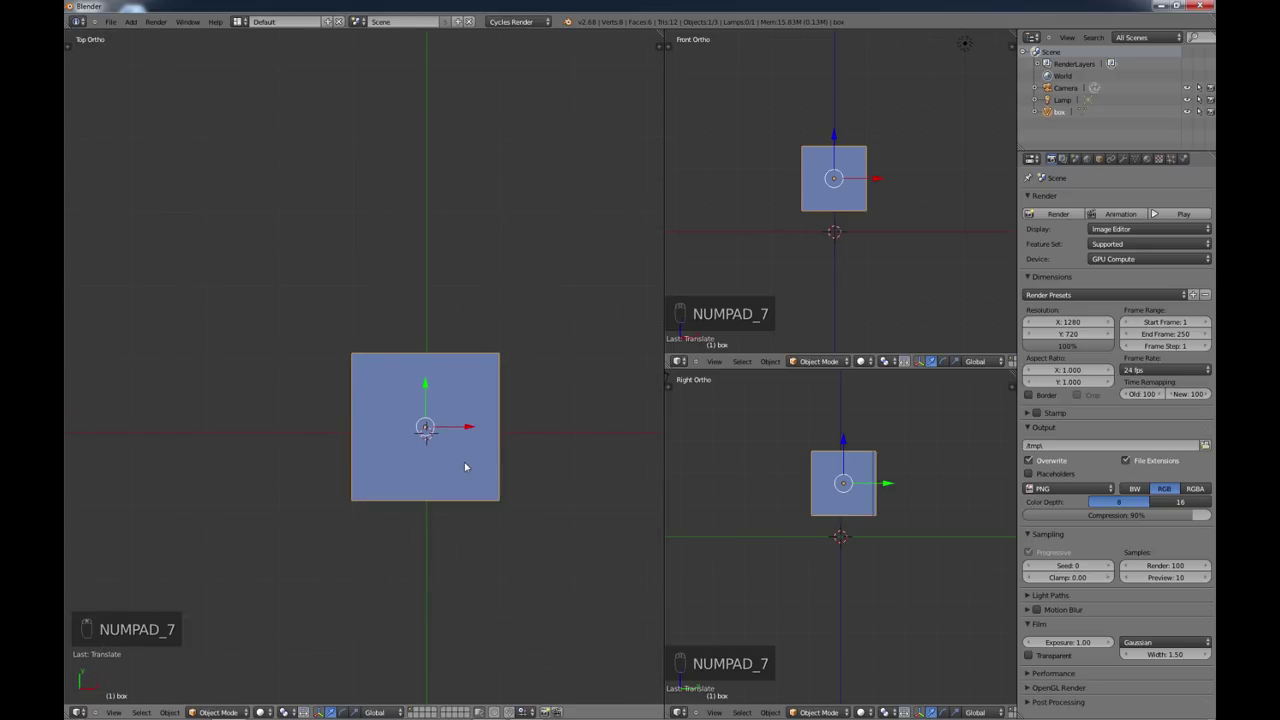
{"action": "middle_click_drag", "start_coordinate": [464, 460], "coordinate": [424, 402], "text": "shift"}
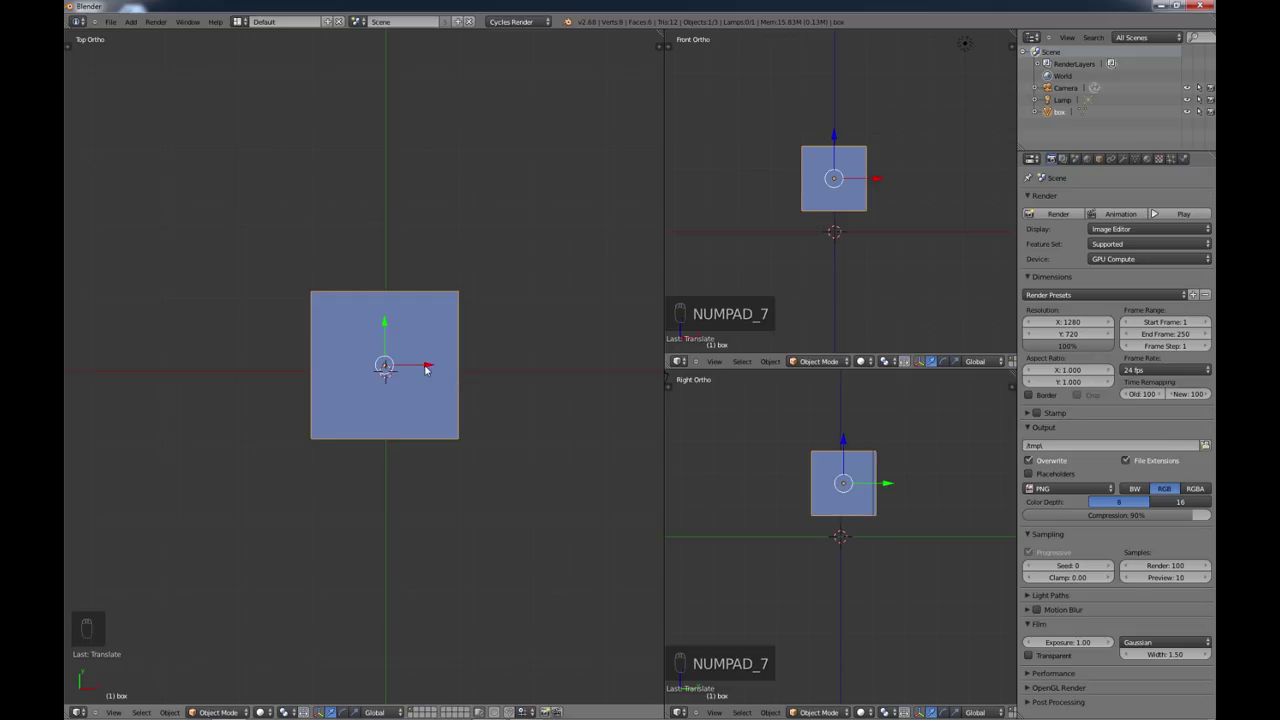
{"action": "scroll", "coordinate": [425, 381], "scroll_direction": "up", "scroll_amount": 1}
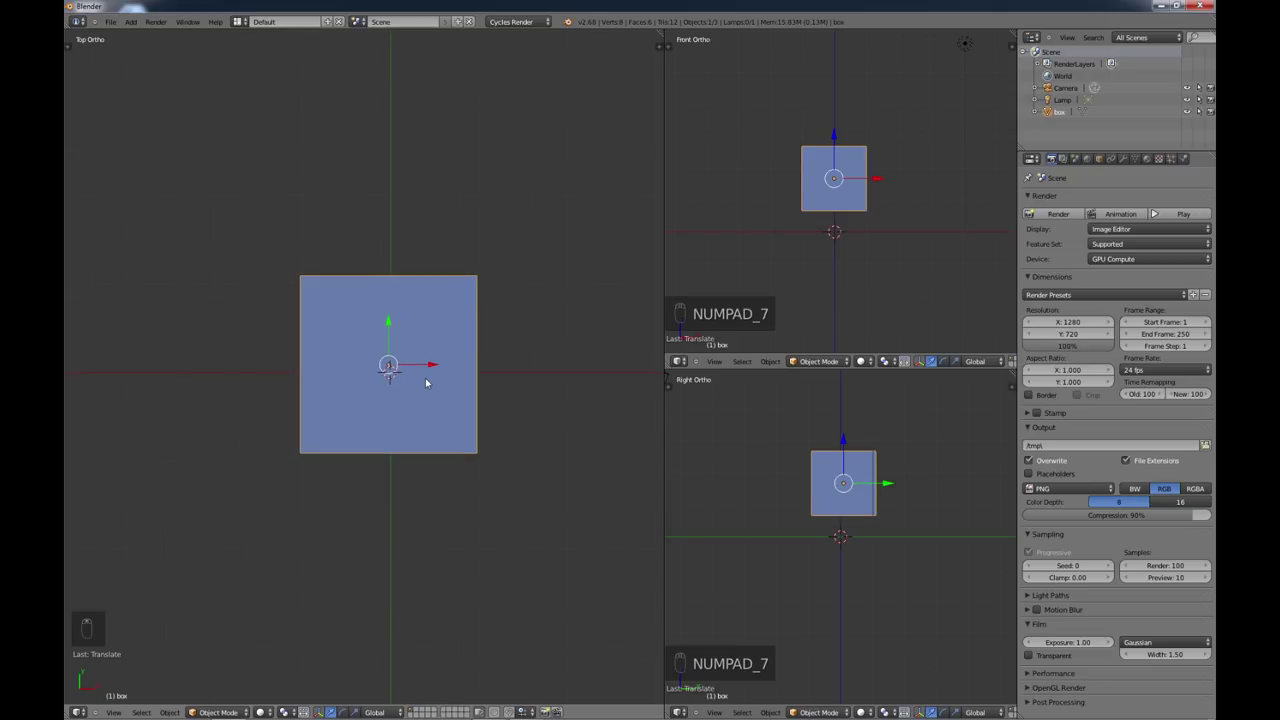
{"action": "scroll", "coordinate": [425, 382], "scroll_direction": "down", "scroll_amount": 1}
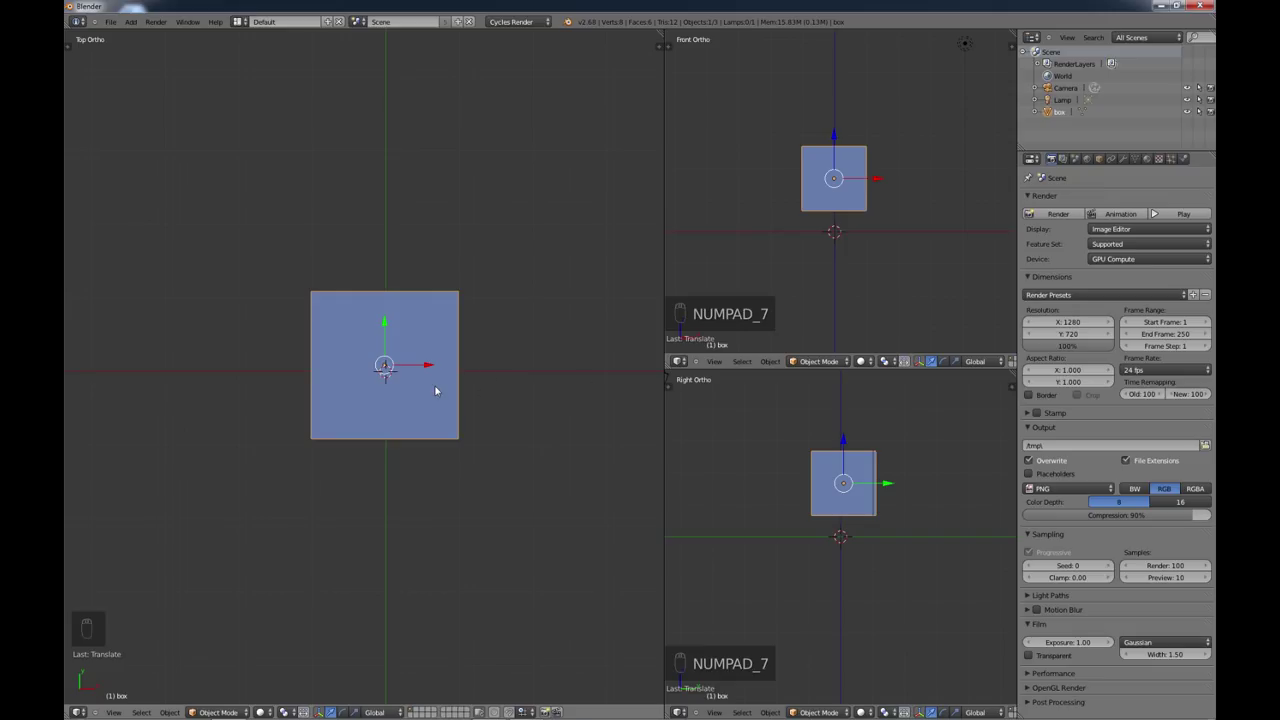
Step: Scale the box uniformly by a factor of 2 in the top view and undo the scaling
{"action": "type", "text": "s2"}
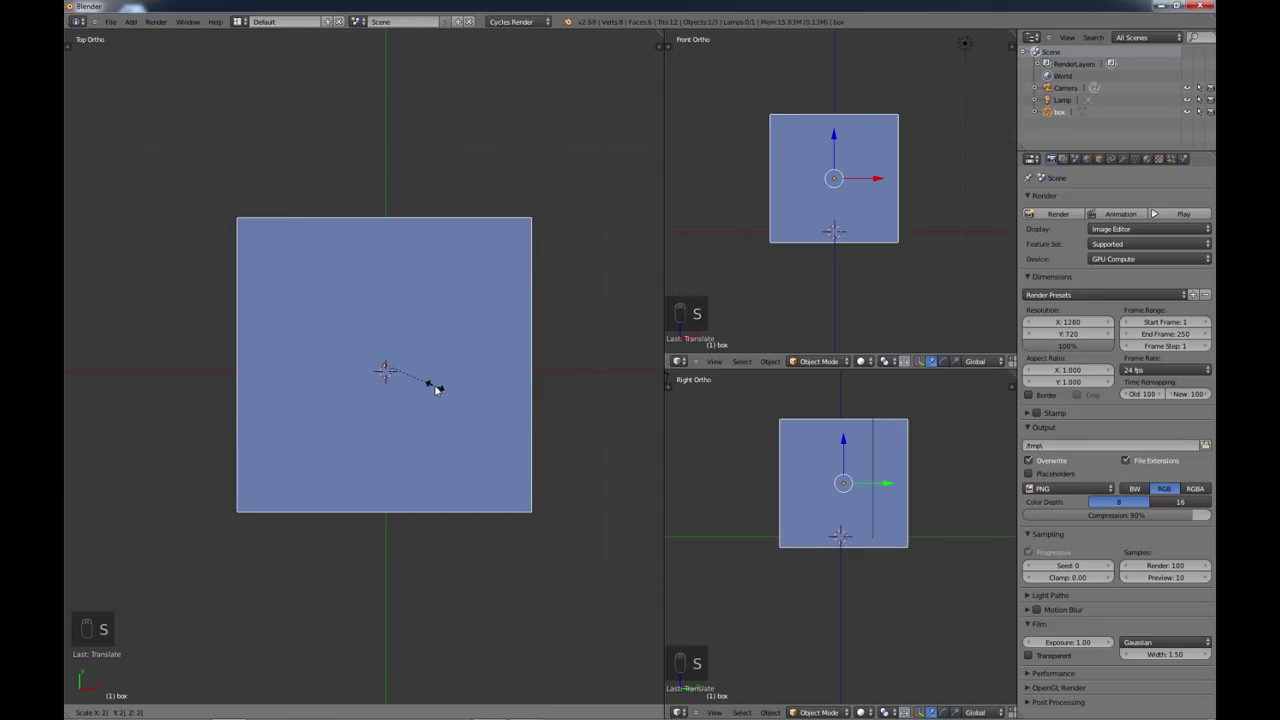
{"action": "key", "text": "Return"}
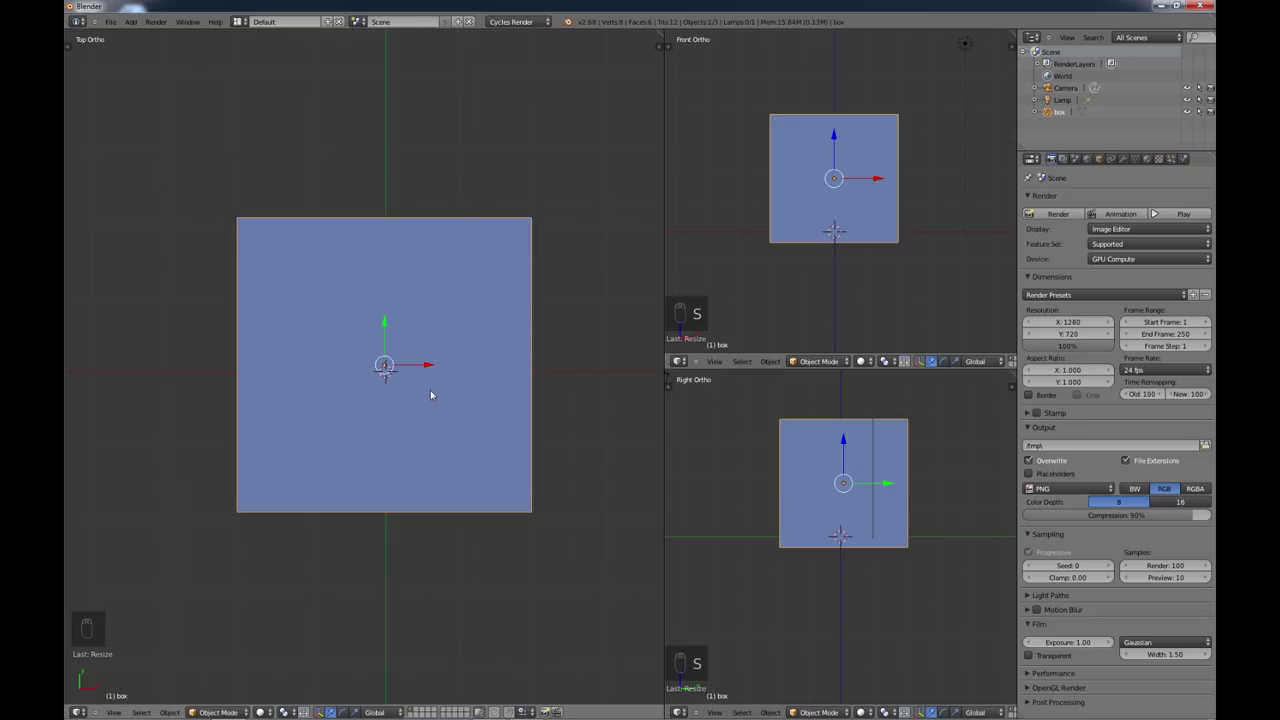
{"action": "key", "text": "ctrl+z"}
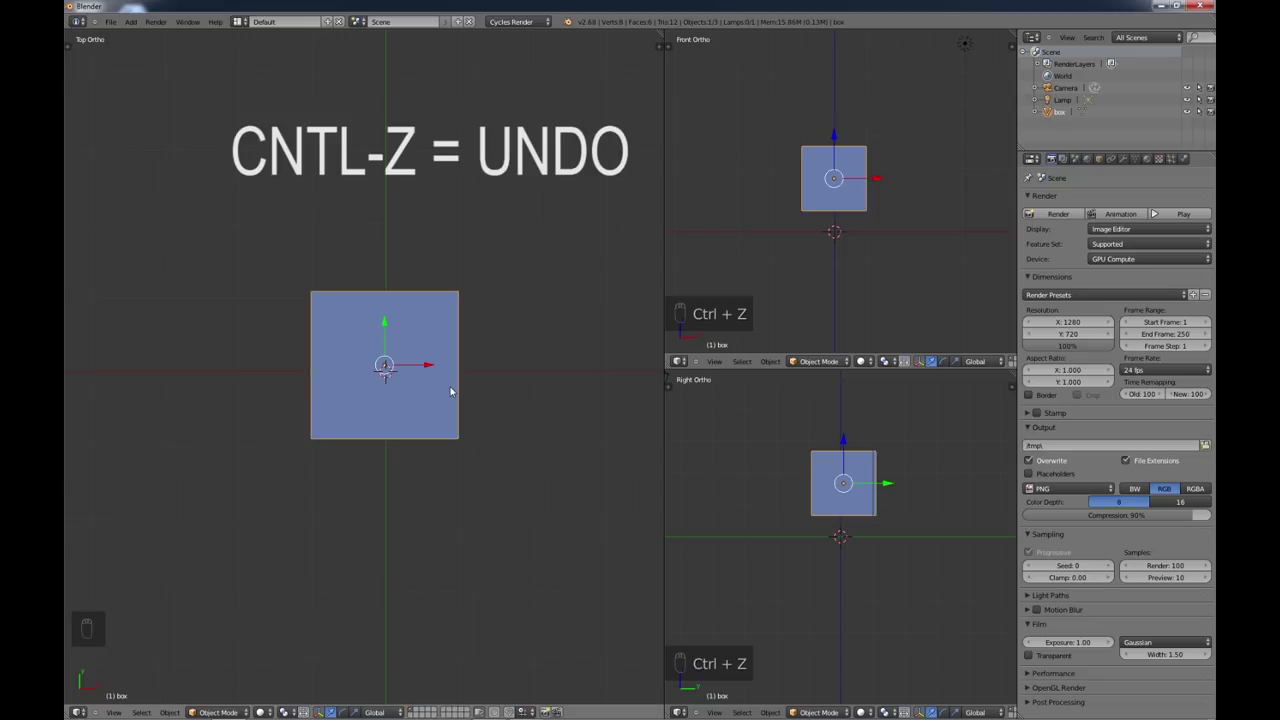
{"action": "scroll", "coordinate": [440, 397], "scroll_direction": "up", "scroll_amount": 1}
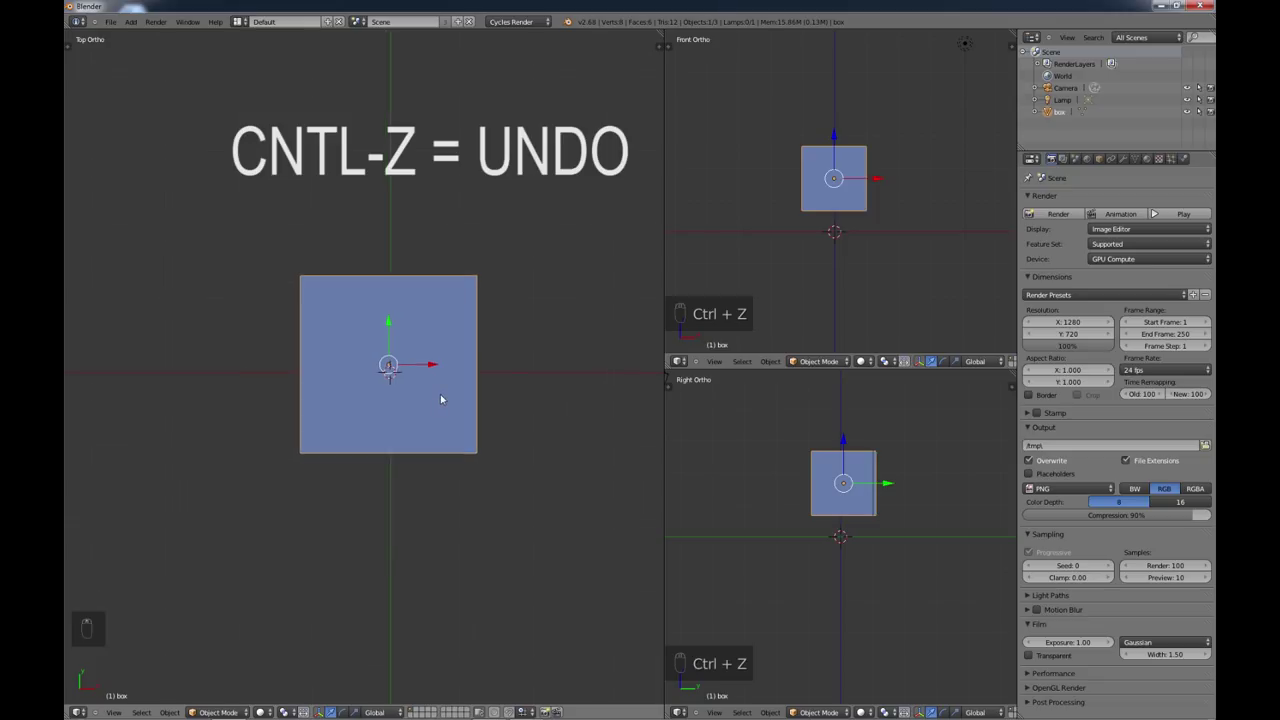
{"action": "scroll", "coordinate": [441, 400], "scroll_direction": "down", "scroll_amount": 2}
{"action": "scroll", "coordinate": [441, 398], "scroll_direction": "up", "scroll_amount": 3}
{"action": "scroll", "coordinate": [441, 394], "scroll_direction": "down", "scroll_amount": 1}
{"action": "scroll", "coordinate": [441, 394], "scroll_direction": "up", "scroll_amount": 1}
{"action": "scroll", "coordinate": [441, 393], "scroll_direction": "down", "scroll_amount": 1}
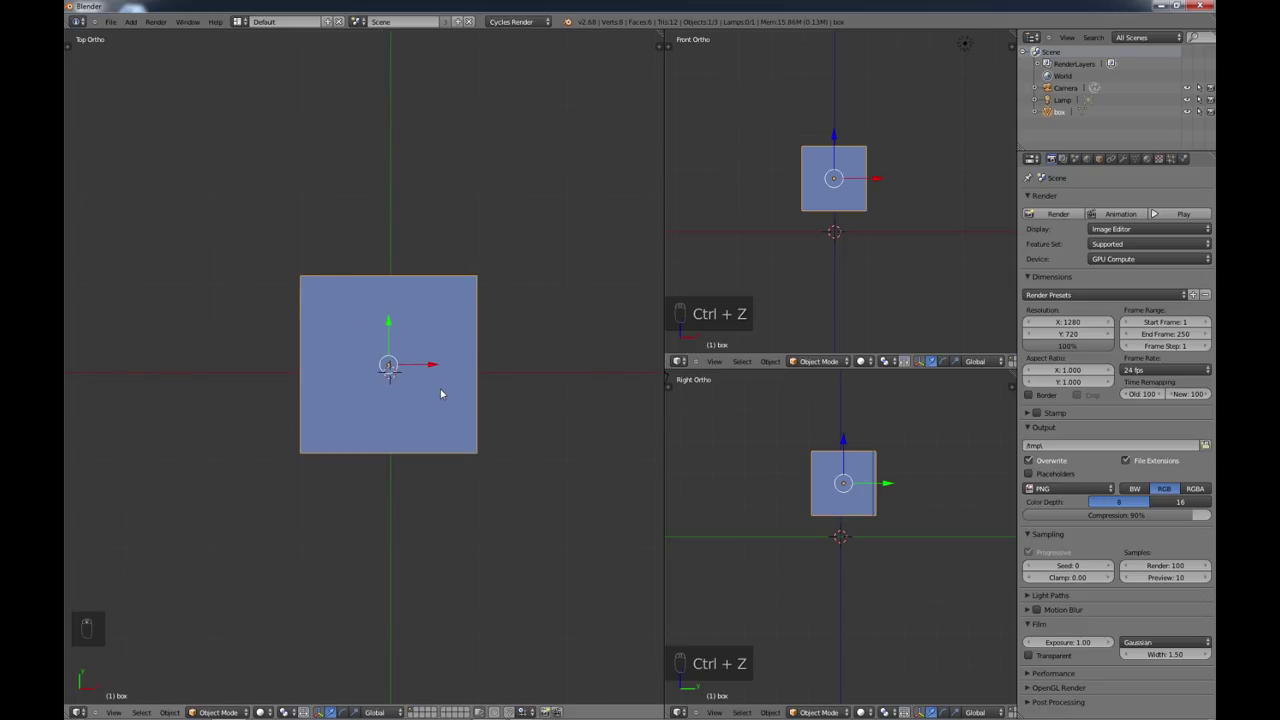
{"action": "scroll", "coordinate": [441, 393], "scroll_direction": "down", "scroll_amount": 1}
{"action": "scroll", "coordinate": [432, 390], "scroll_direction": "up", "scroll_amount": 1}
Step: Move the box 3 units along the X axis in the top view and undo the move
{"action": "key", "text": "g"}
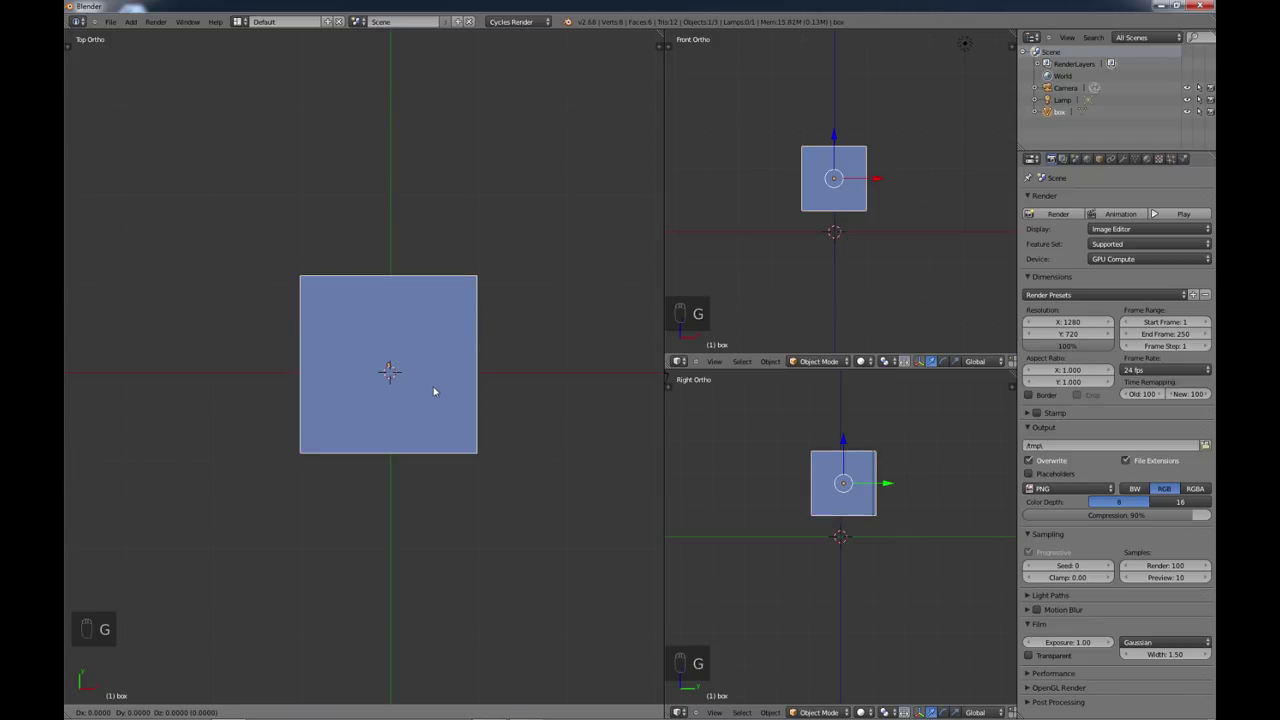
{"action": "key", "text": "x"}
{"action": "key", "text": "3"}
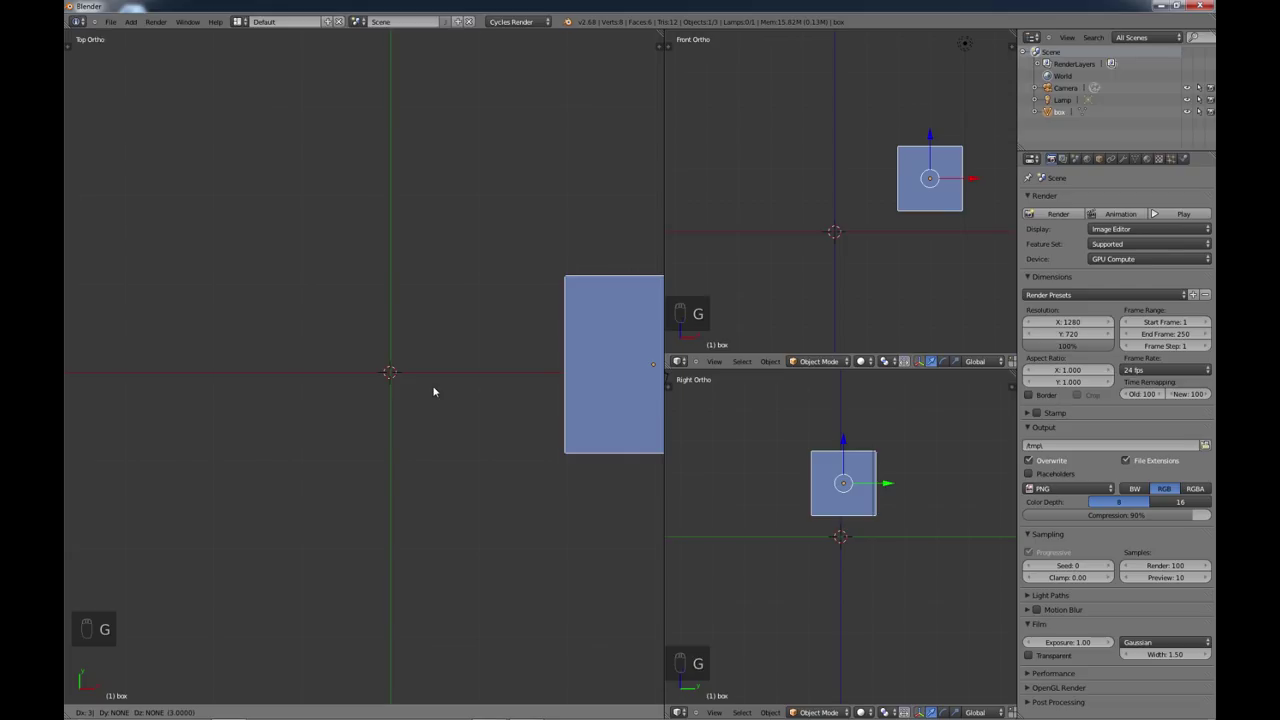
{"action": "left_click", "coordinate": [434, 392]}
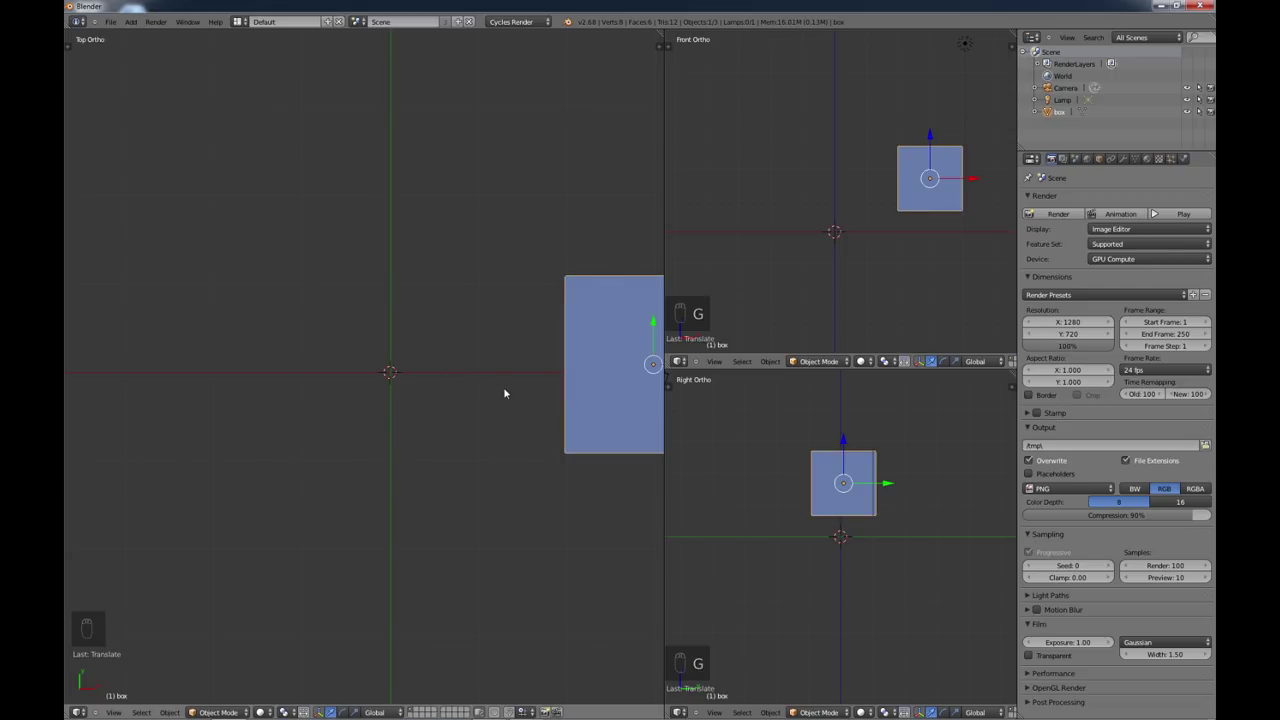
{"action": "key", "text": "ctrl+z"}
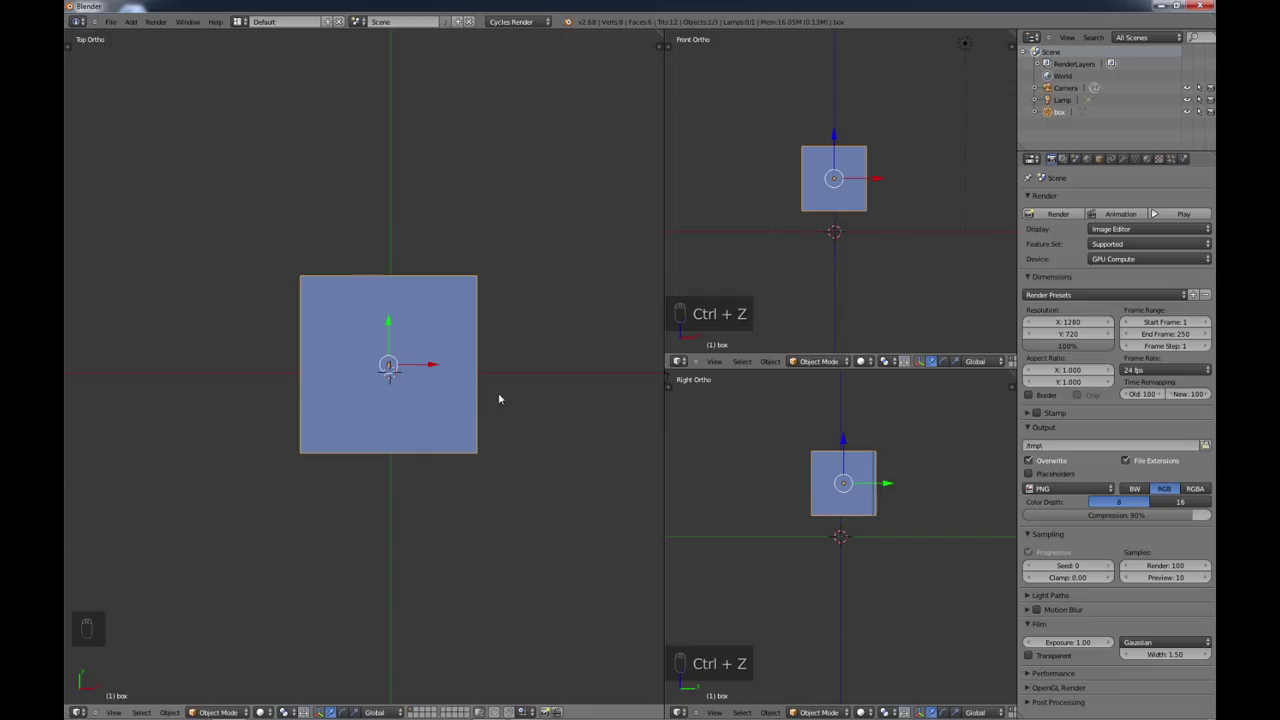
Step: Rotate the box by 45 degrees in the top view twice, undoing the rotation each time
{"action": "type", "text": "r"}
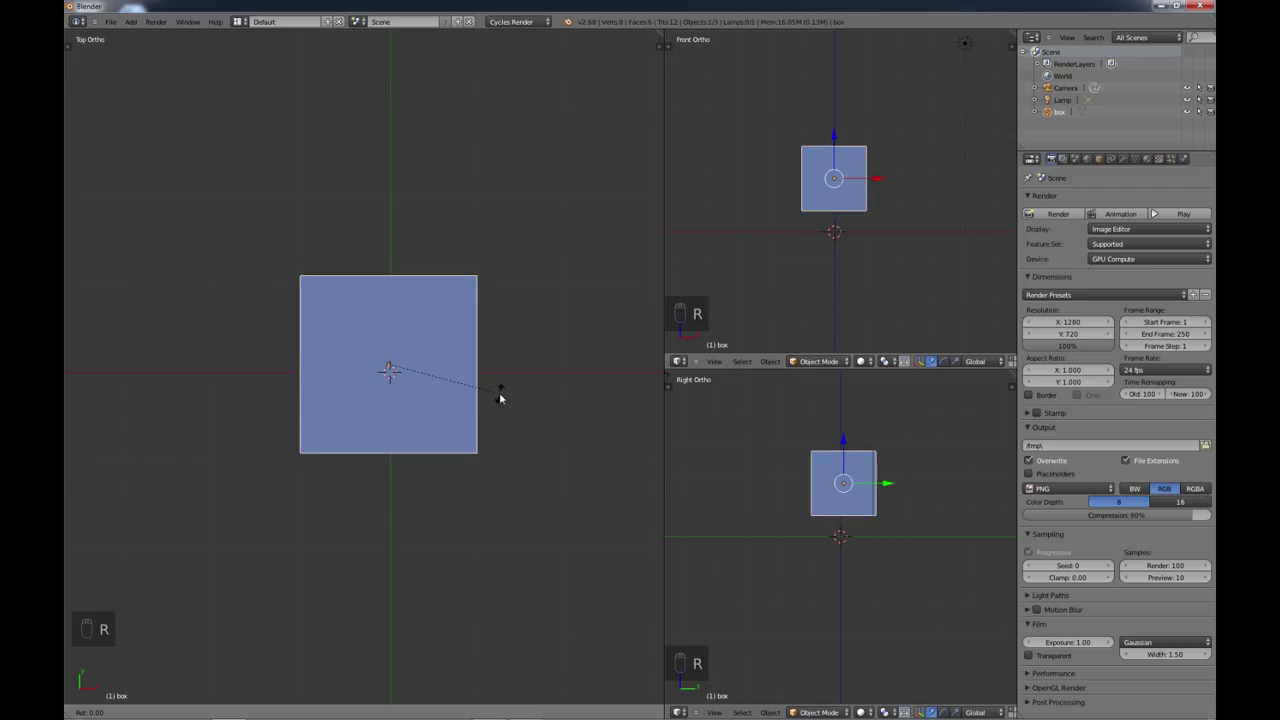
{"action": "type", "text": "45"}
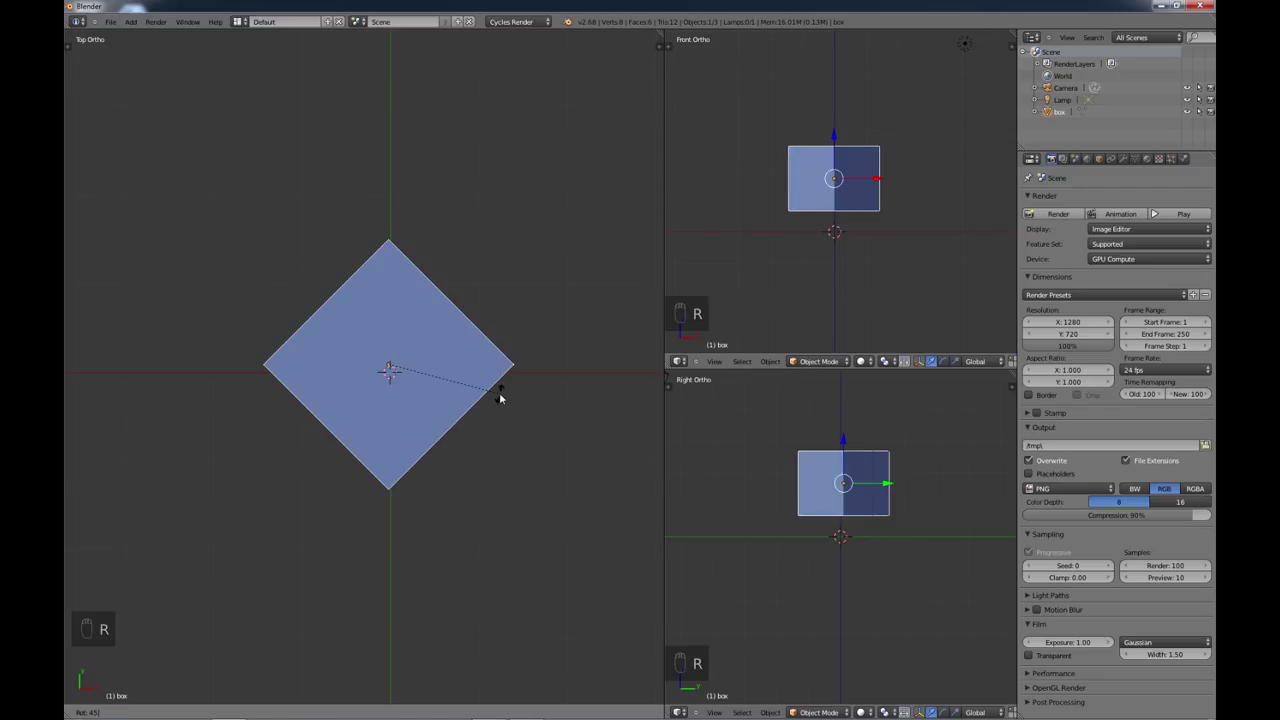
{"action": "key", "text": "Return"}
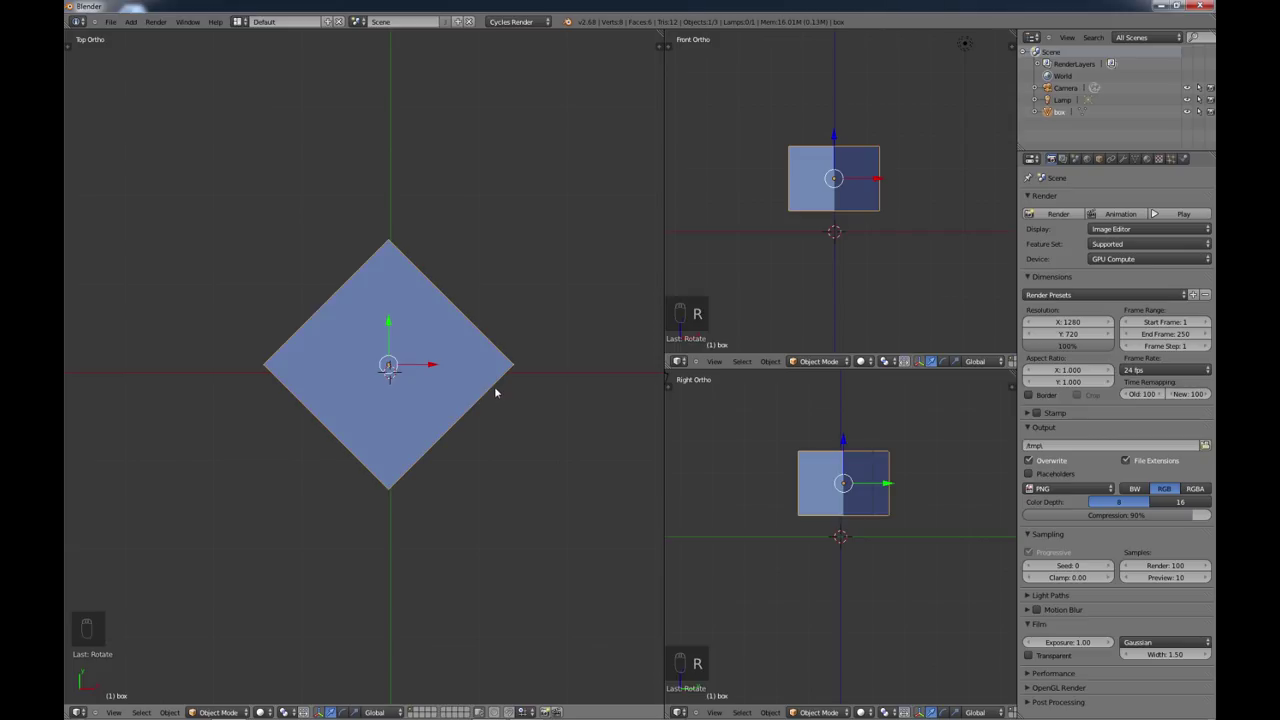
{"action": "key", "text": "ctrl+z"}
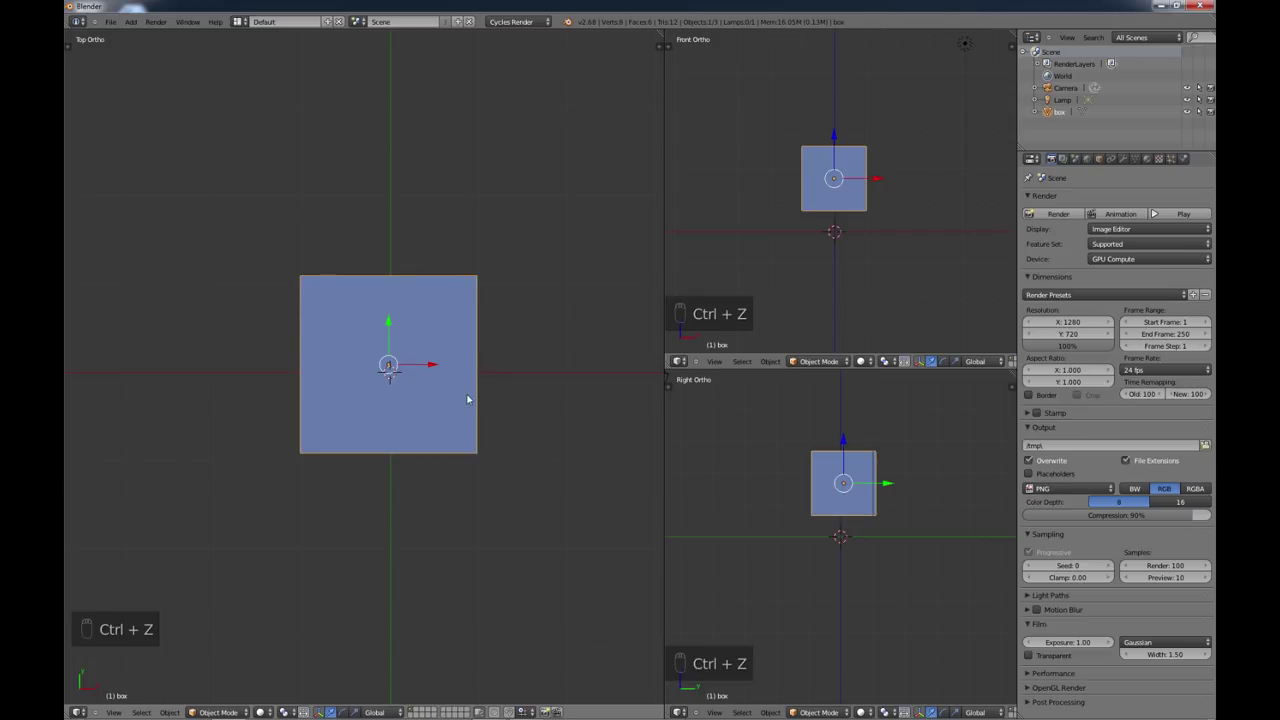
{"action": "type", "text": "r"}
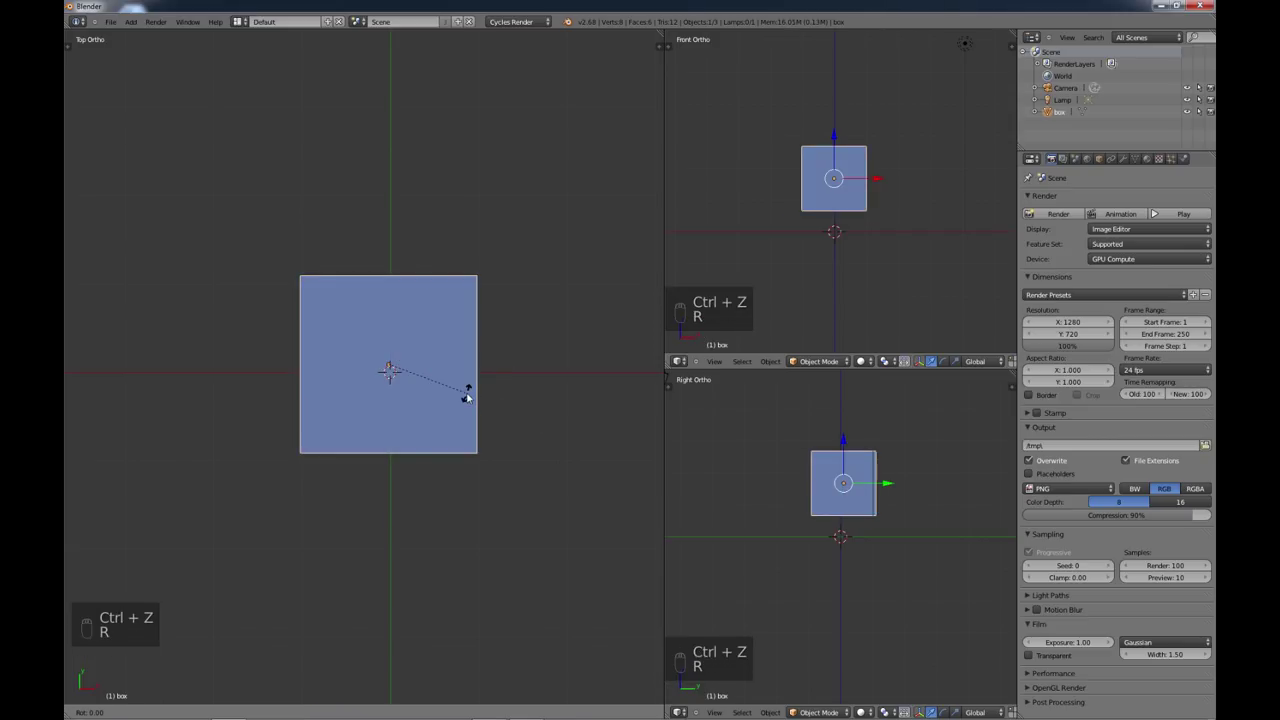
{"action": "type", "text": "45"}
{"action": "left_click", "coordinate": [465, 397]}
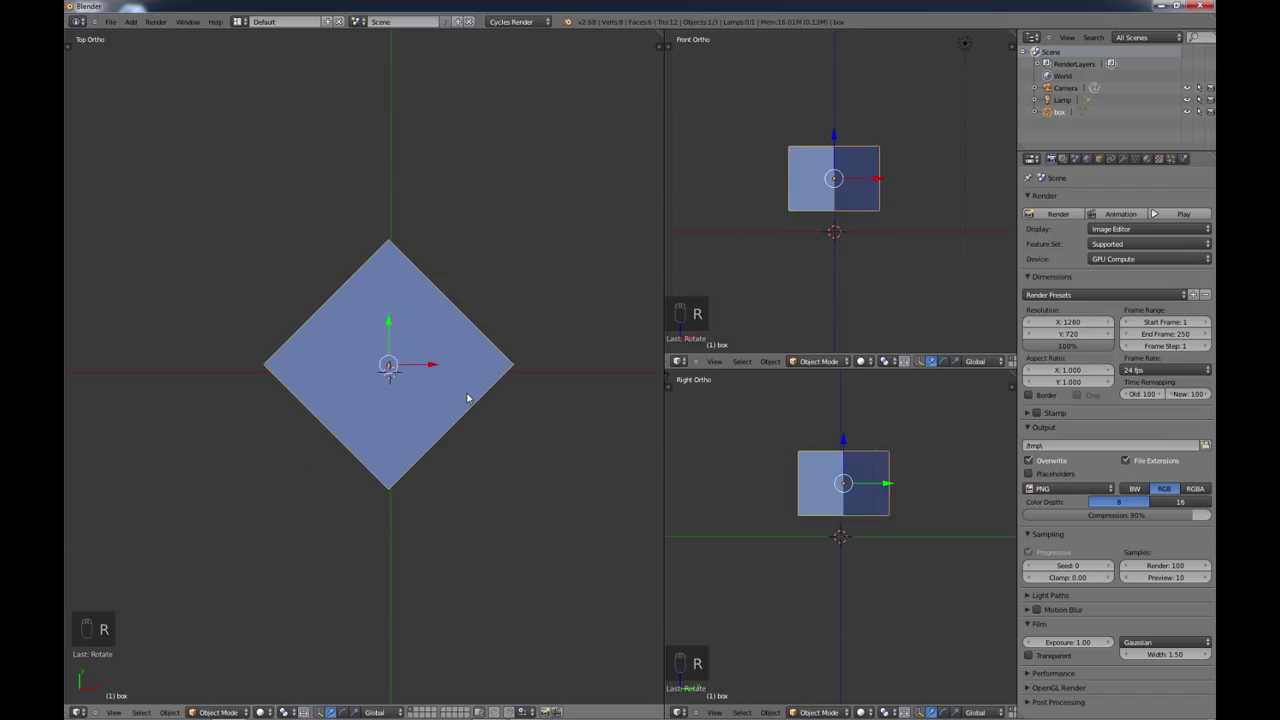
{"action": "key", "text": "ctrl+z"}
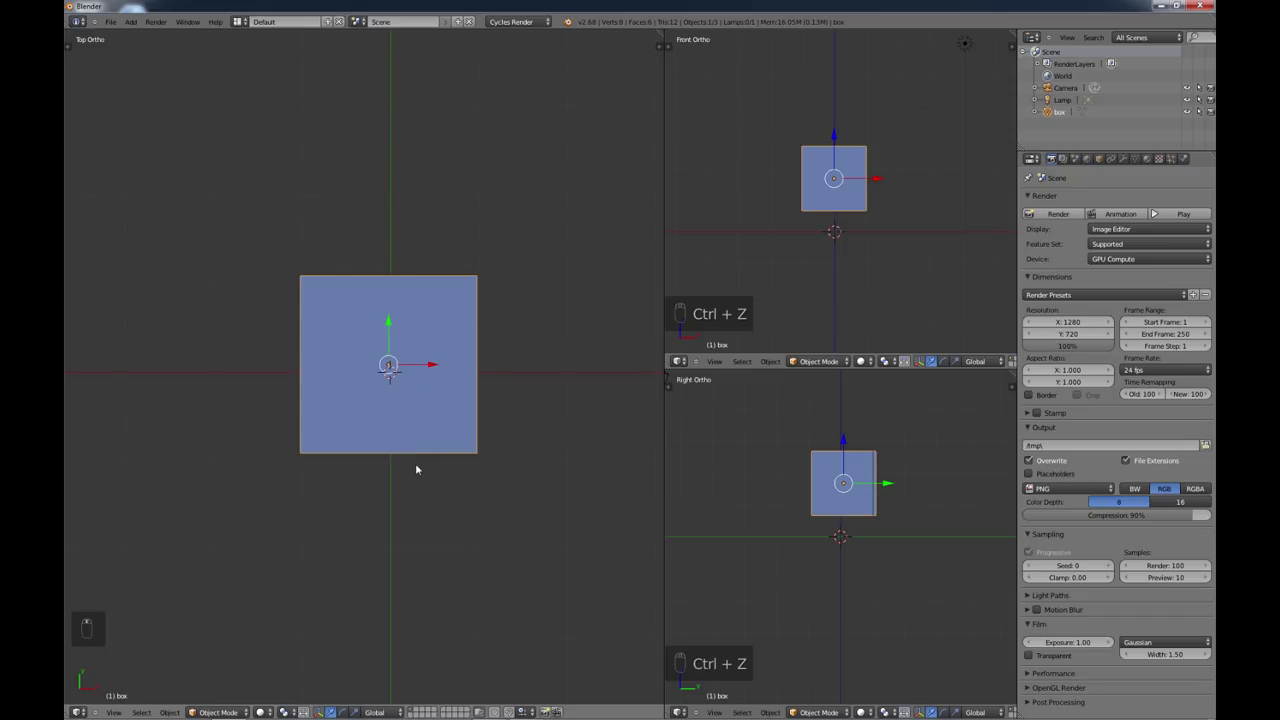
Step: Lower the box along the Z axis in an angled view until its base rests on the ground grid
{"action": "middle_click_drag", "start_coordinate": [417, 469], "coordinate": [393, 323]}
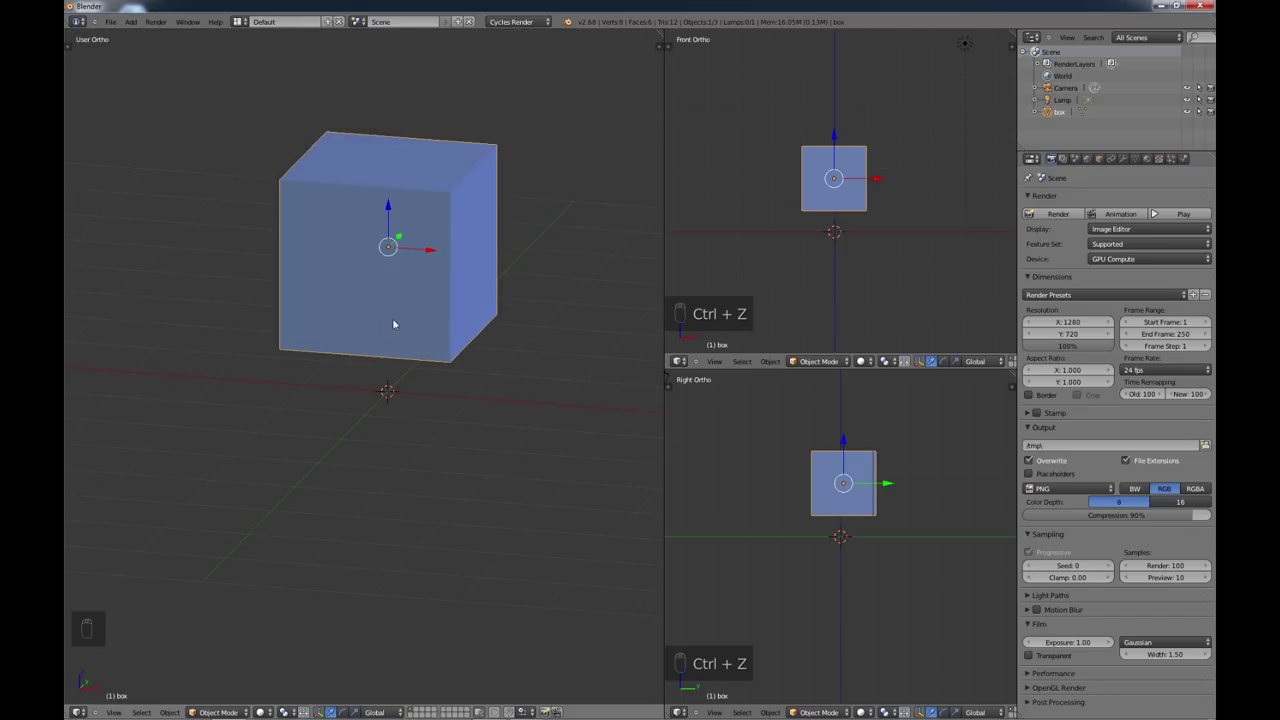
{"action": "key", "text": "g"}
{"action": "key", "text": "z"}
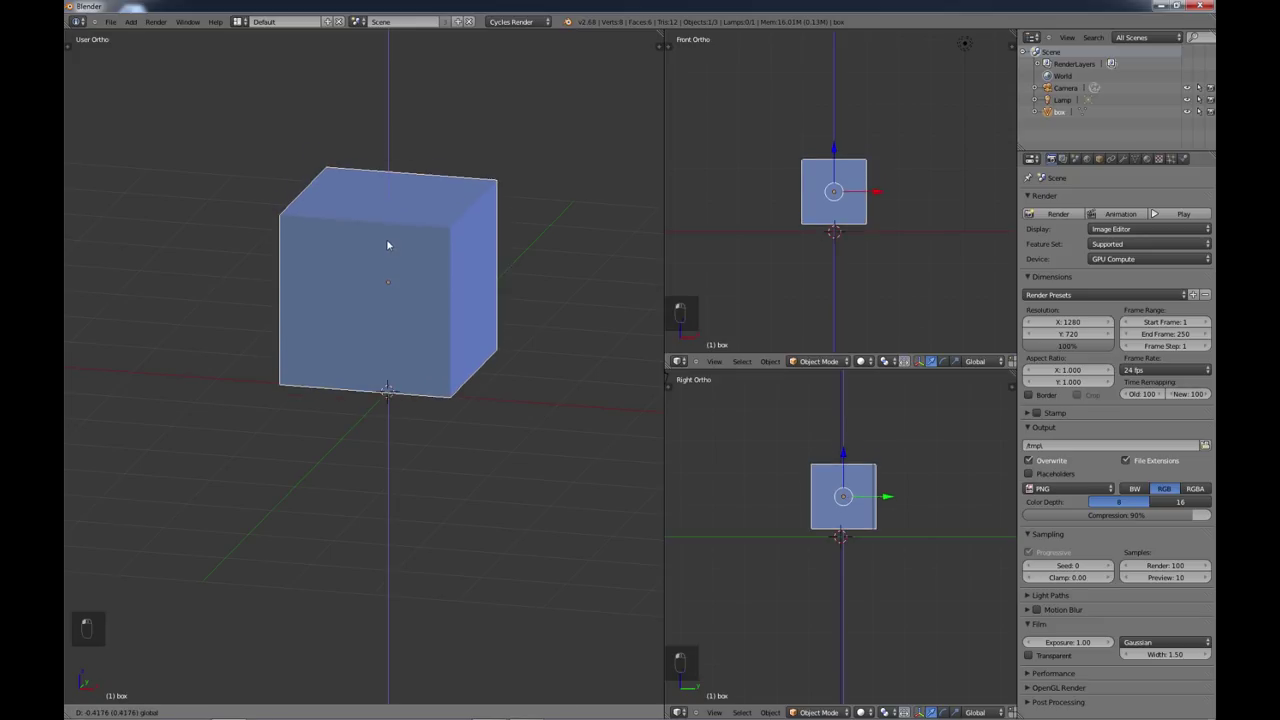
{"action": "left_click", "coordinate": [386, 254]}
Step: Examine the lowered box from several angles and distances, with the camera and lamp in view
{"action": "middle_click_drag", "start_coordinate": [408, 357], "coordinate": [487, 421]}
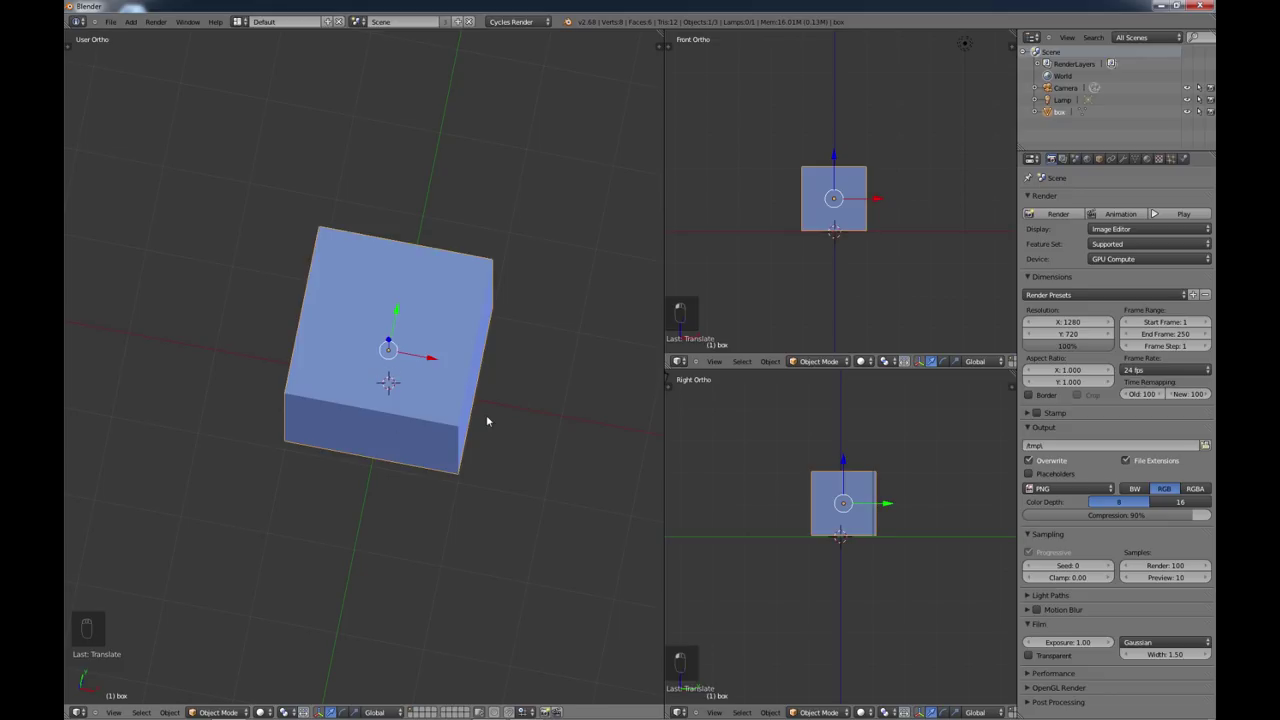
{"action": "middle_click_drag", "start_coordinate": [469, 423], "coordinate": [385, 396]}
{"action": "scroll", "coordinate": [443, 420], "scroll_direction": "down", "scroll_amount": 4}
{"action": "scroll", "coordinate": [386, 395], "scroll_direction": "up", "scroll_amount": 3}
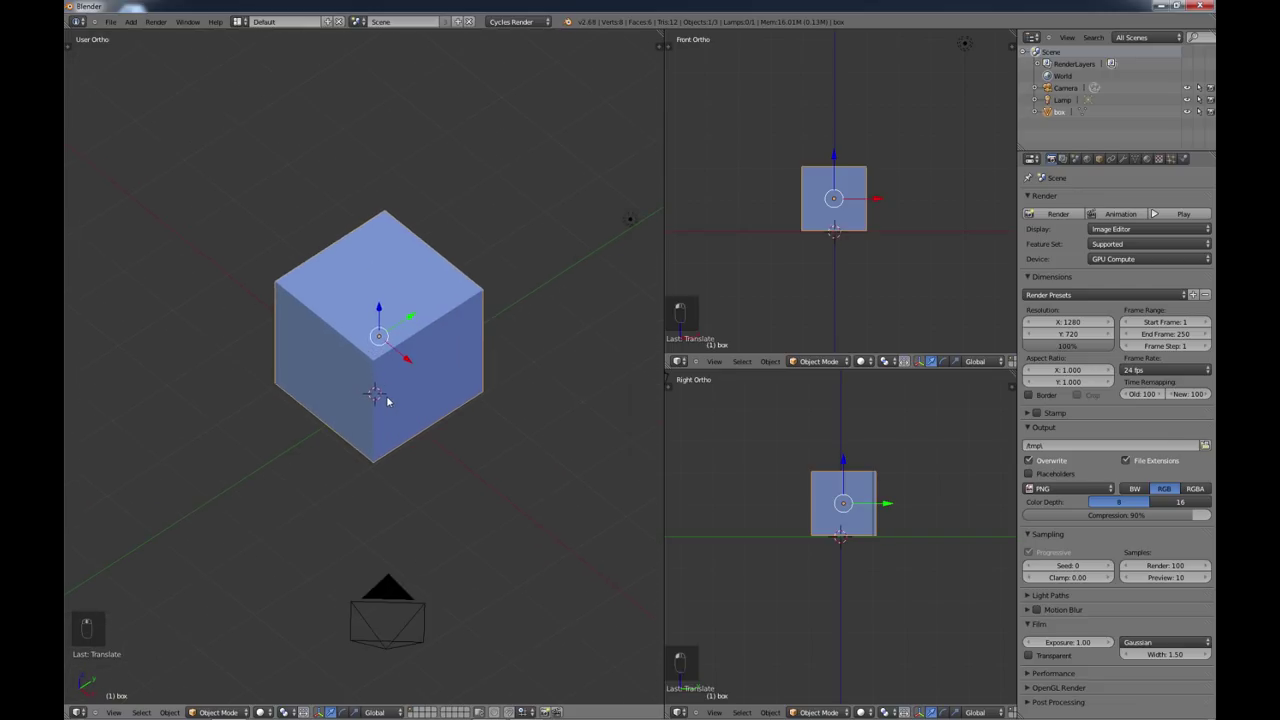
{"action": "scroll", "coordinate": [388, 395], "scroll_direction": "down", "scroll_amount": 2}
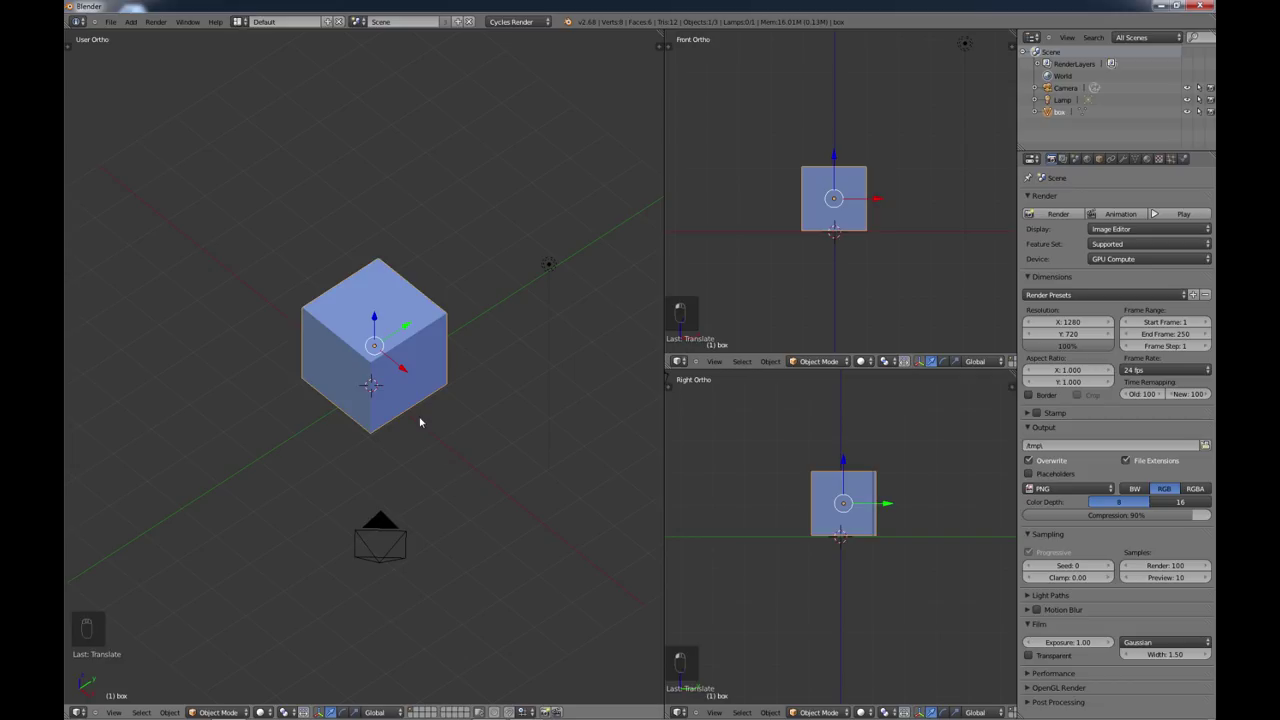
{"action": "scroll", "coordinate": [394, 368], "scroll_direction": "up", "scroll_amount": 1}
{"action": "scroll", "coordinate": [395, 372], "scroll_direction": "down", "scroll_amount": 1}
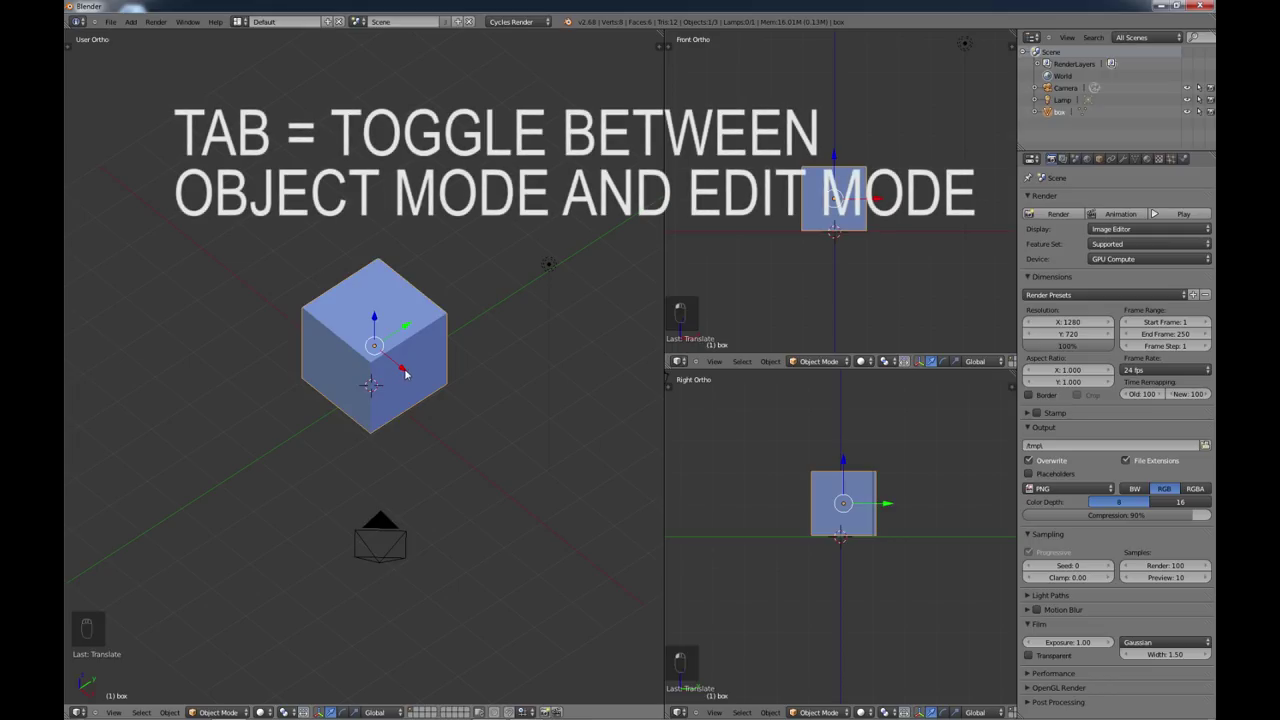
Step: Toggle the box between Object Mode and Edit Mode, ending in Edit Mode
{"action": "left_click", "coordinate": [239, 712]}
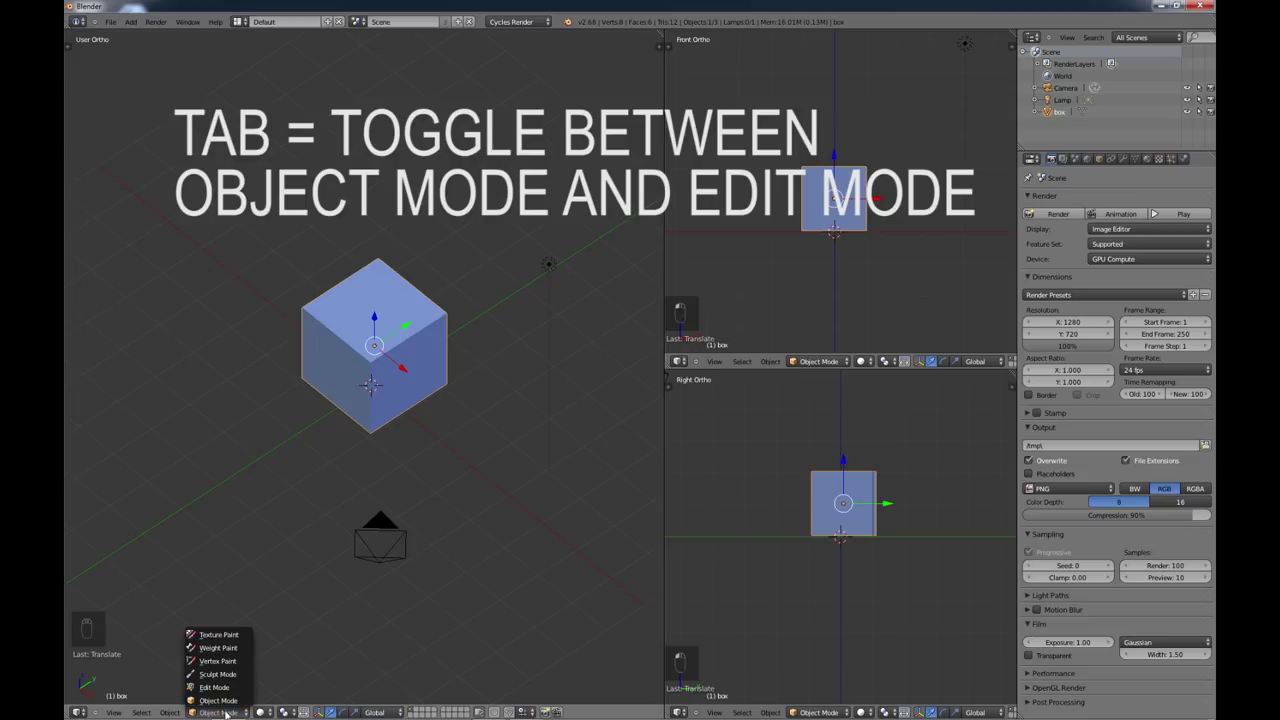
{"action": "key", "text": "Tab"}
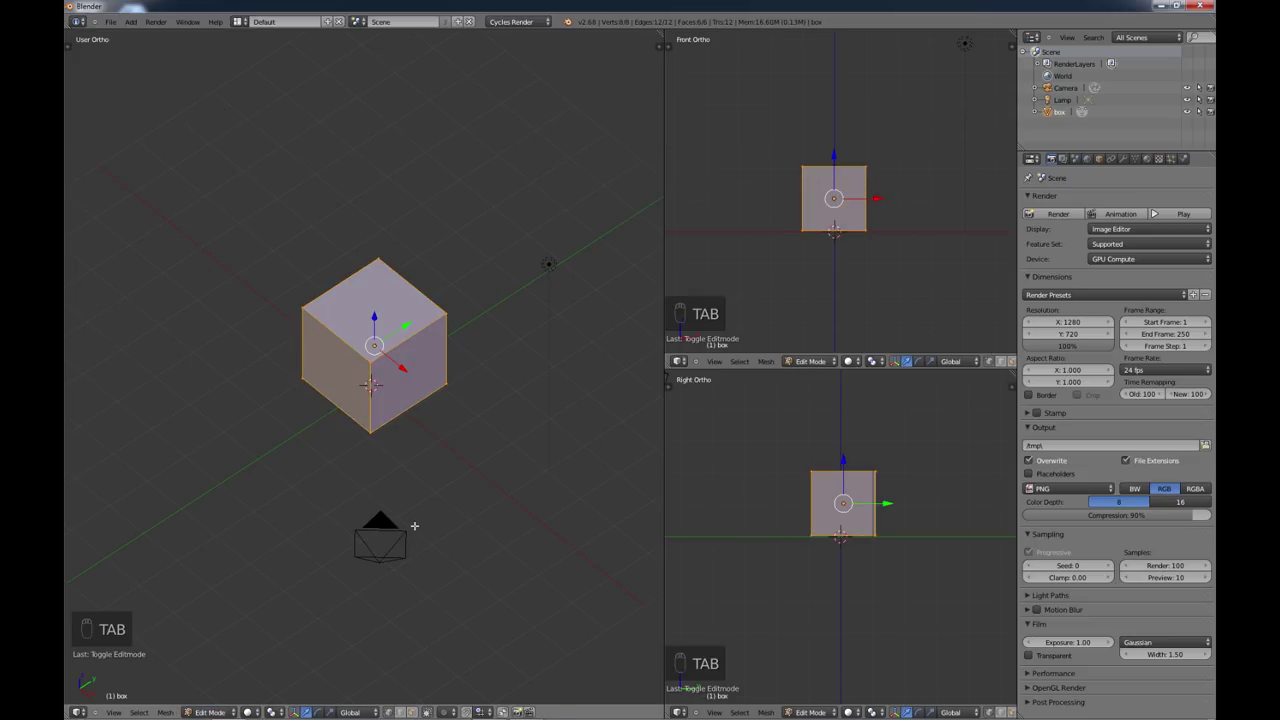
{"action": "key", "text": "Tab"}
{"action": "key", "text": "Tab"}
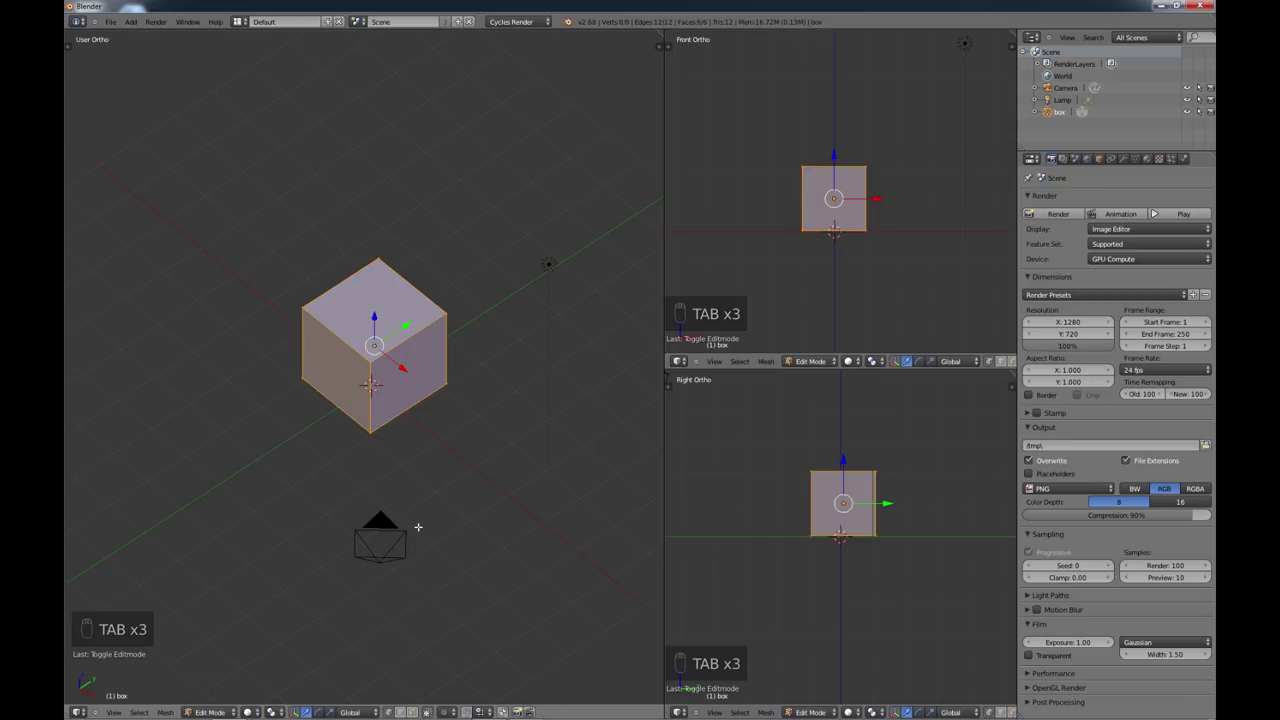
Step: Set vertex selection mode and select the top-face corner vertex at minimum X and minimum Y
{"action": "scroll", "coordinate": [431, 504], "scroll_direction": "up", "scroll_amount": 2}
{"action": "scroll", "coordinate": [431, 504], "scroll_direction": "down", "scroll_amount": 3}
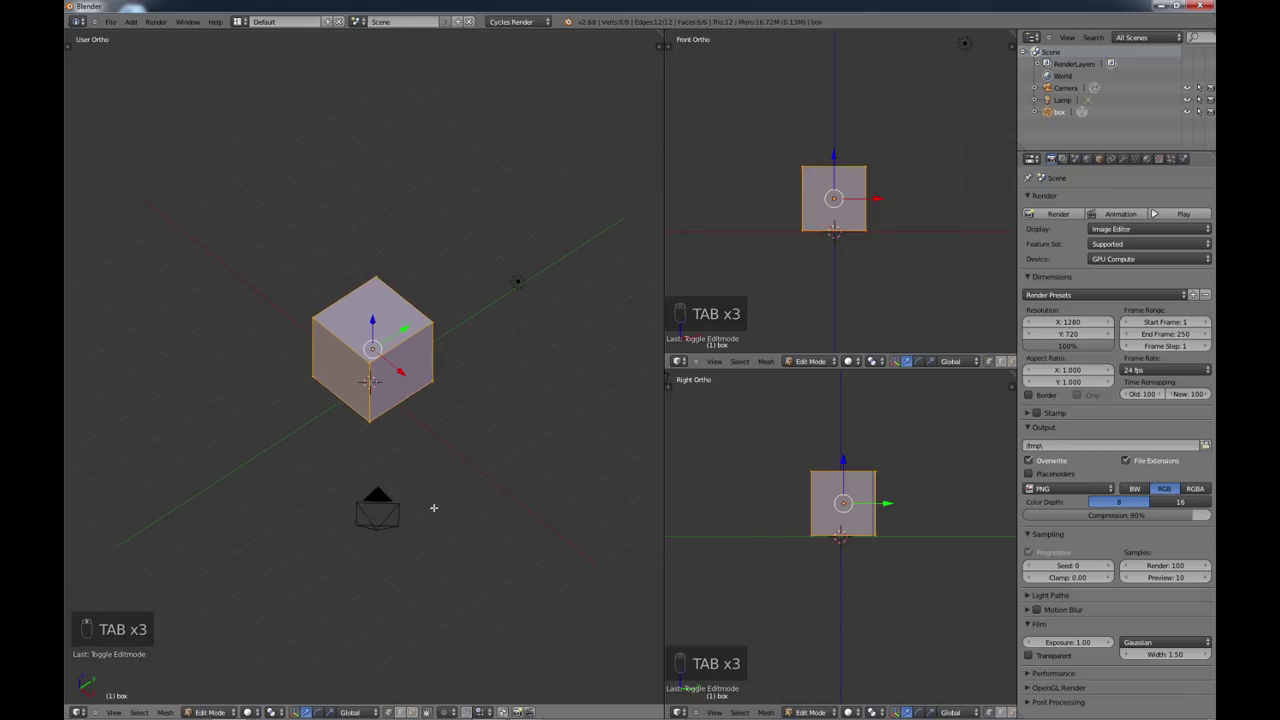
{"action": "middle_click_drag", "start_coordinate": [433, 508], "coordinate": [423, 463]}
{"action": "scroll", "coordinate": [403, 448], "scroll_direction": "up", "scroll_amount": 4}
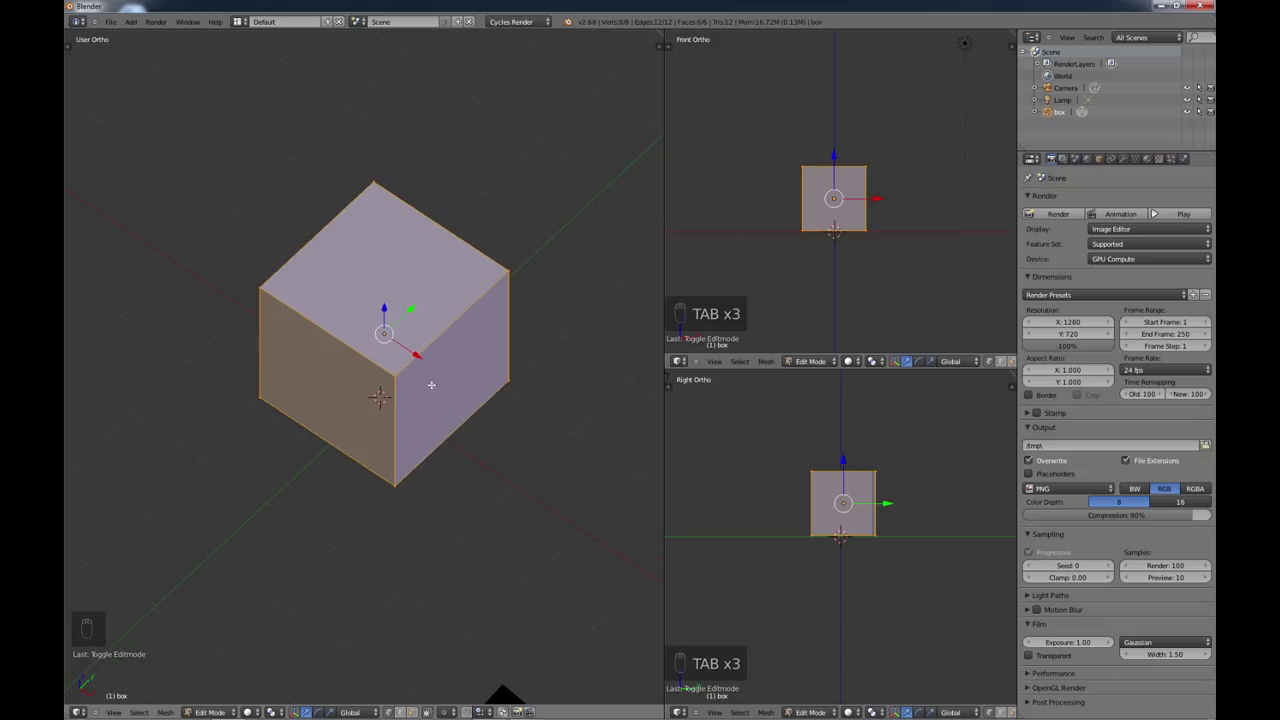
{"action": "middle_click_drag", "start_coordinate": [430, 455], "coordinate": [399, 452]}
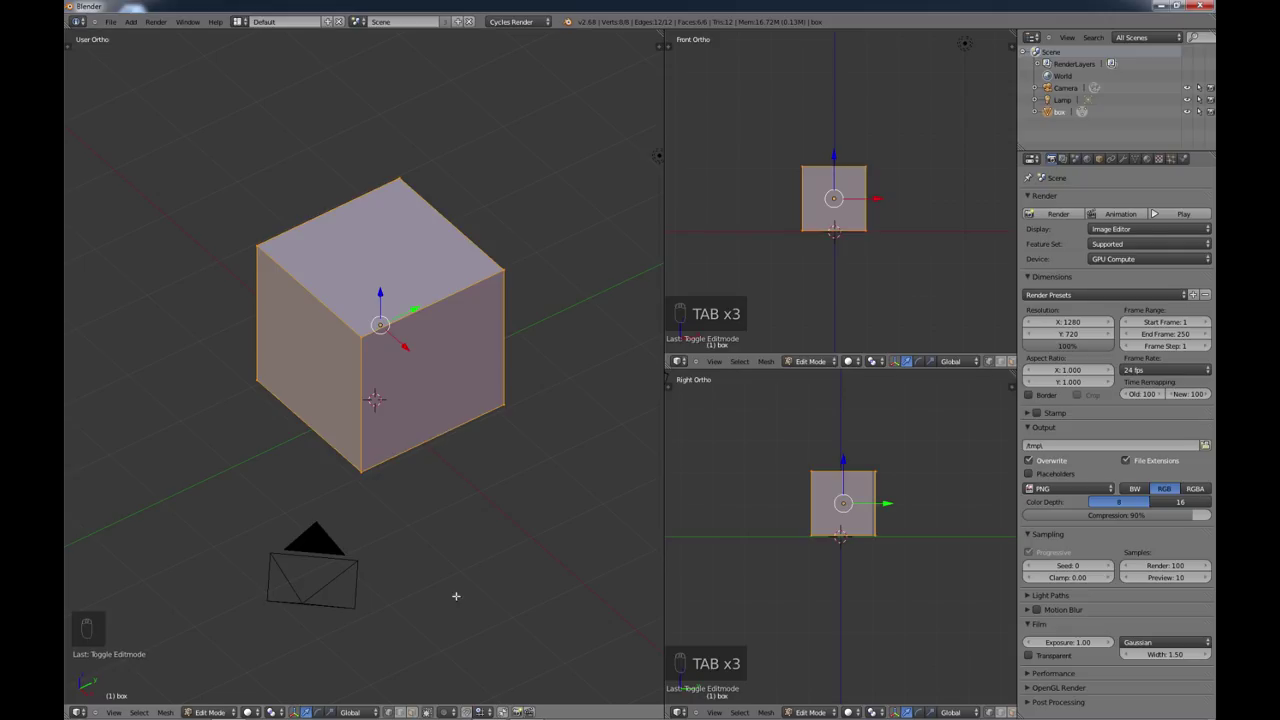
{"action": "left_click", "coordinate": [412, 712]}
{"action": "left_click", "coordinate": [388, 714]}
{"action": "right_click", "coordinate": [257, 245]}
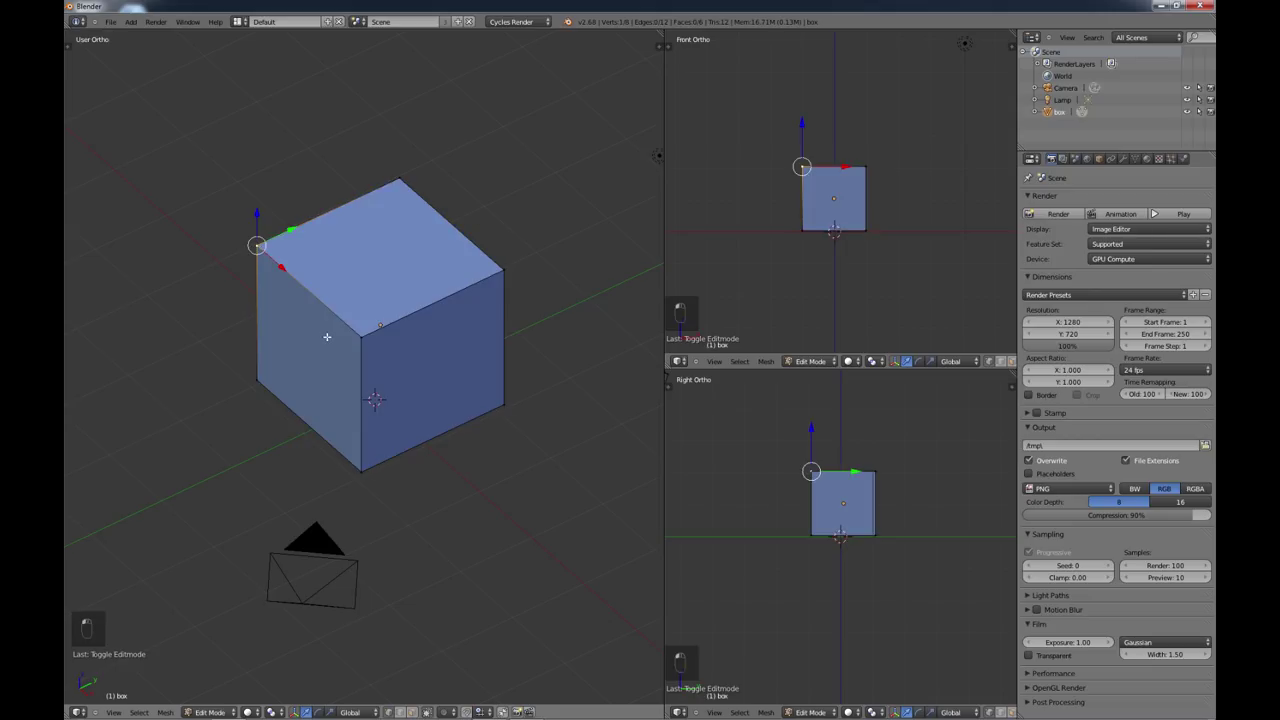
Step: Try moving the selected corner vertex freely, cancel the move, and select each of the top face's corner vertices in turn
{"action": "key", "text": "g"}
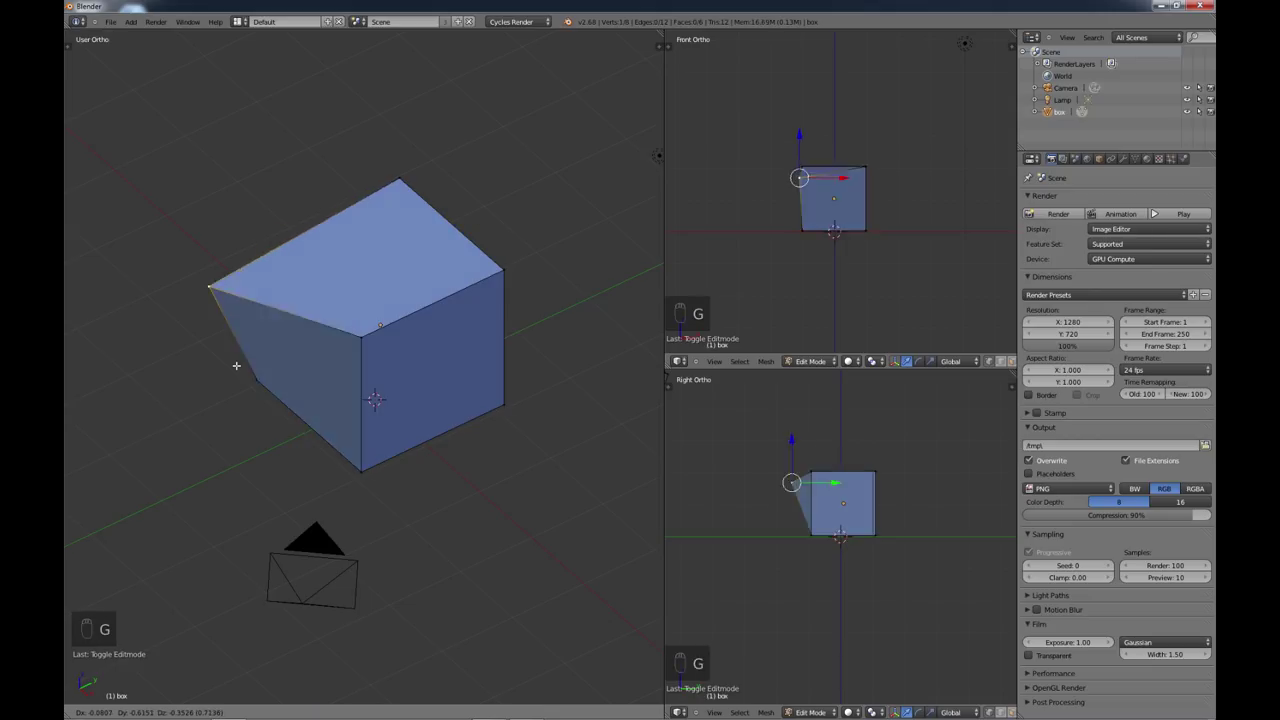
{"action": "right_click", "coordinate": [290, 321]}
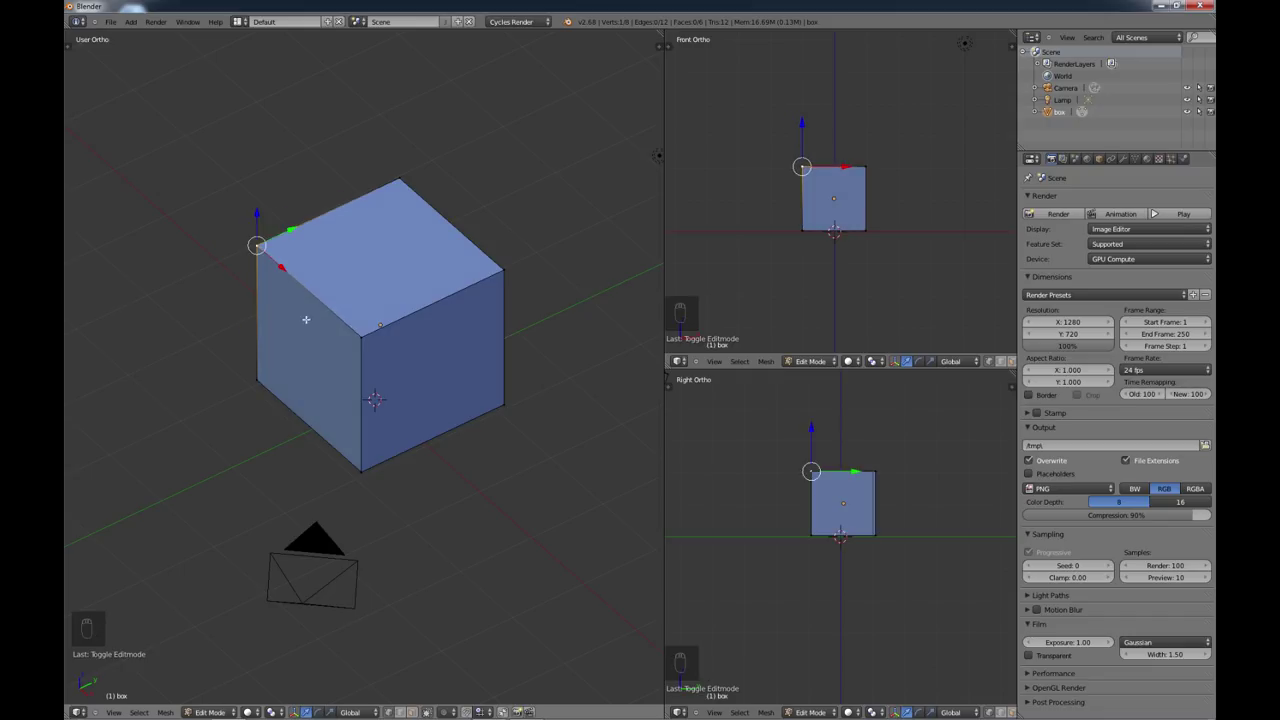
{"action": "right_click", "coordinate": [360, 336]}
{"action": "right_click", "coordinate": [505, 270]}
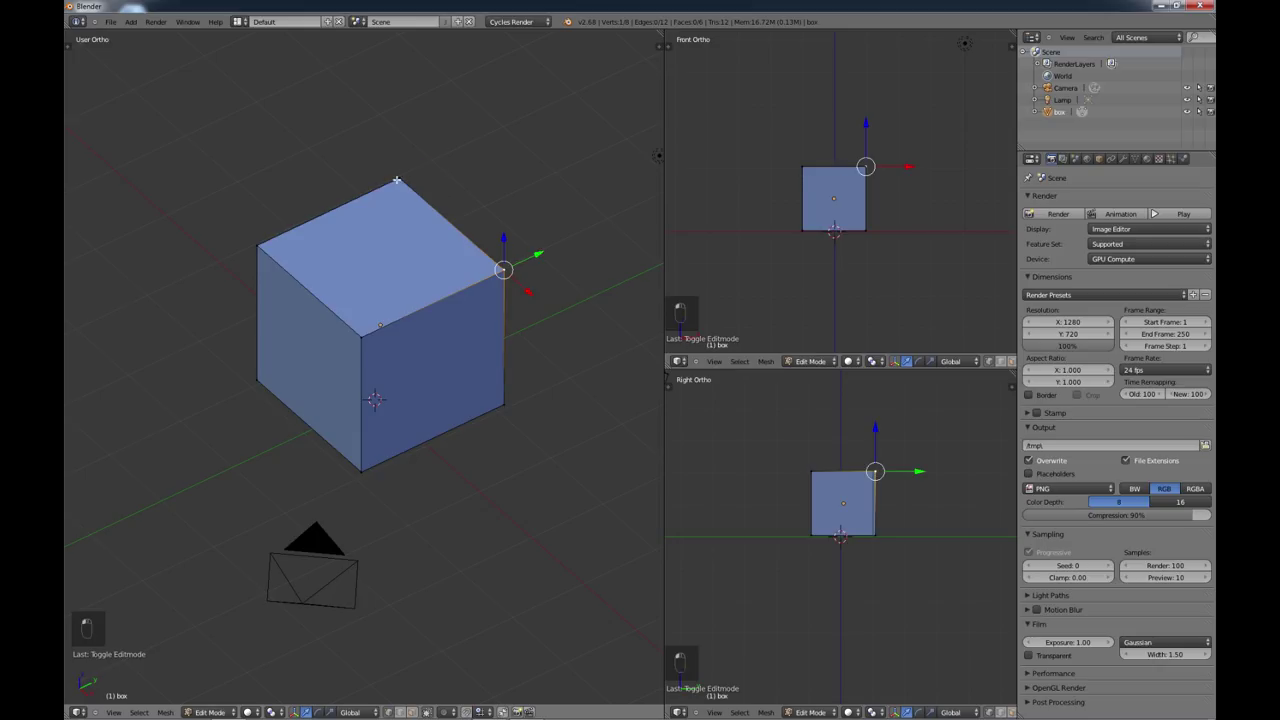
{"action": "right_click", "coordinate": [397, 181]}
{"action": "right_click", "coordinate": [257, 245]}
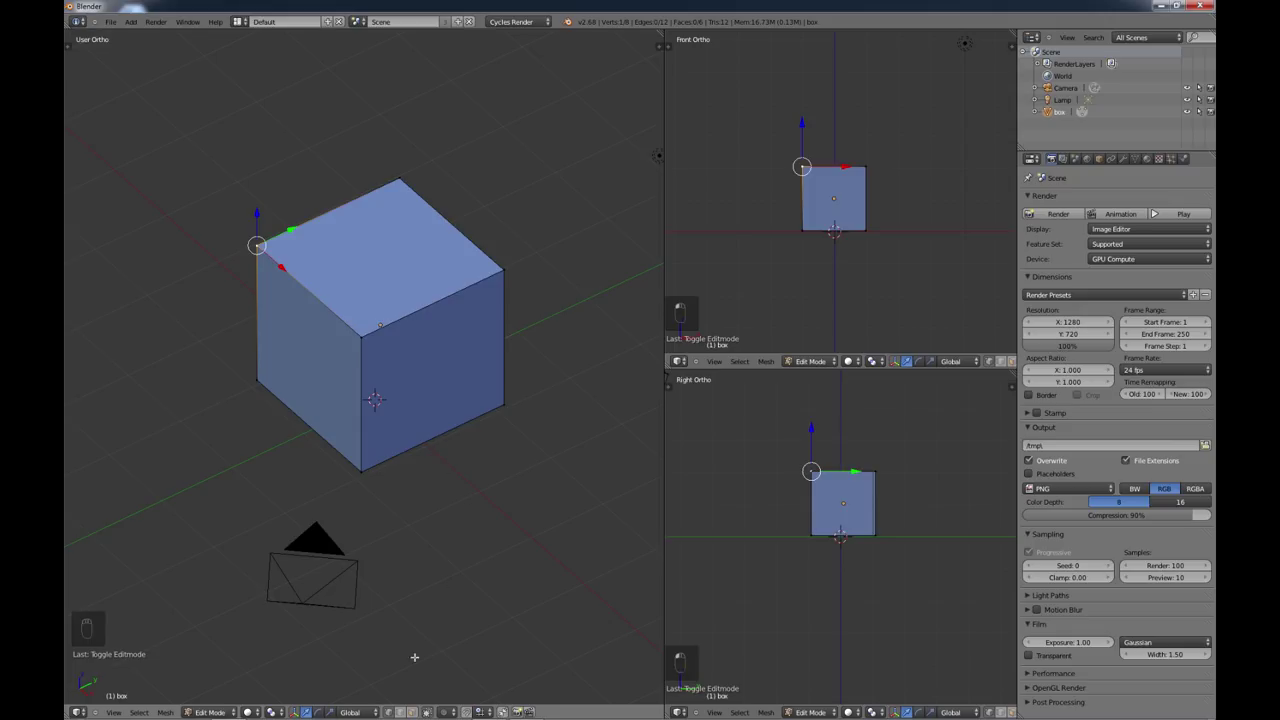
Step: Switch to edge selection mode and select several edges of the box's front face, ending with its top edge
{"action": "left_click", "coordinate": [401, 713]}
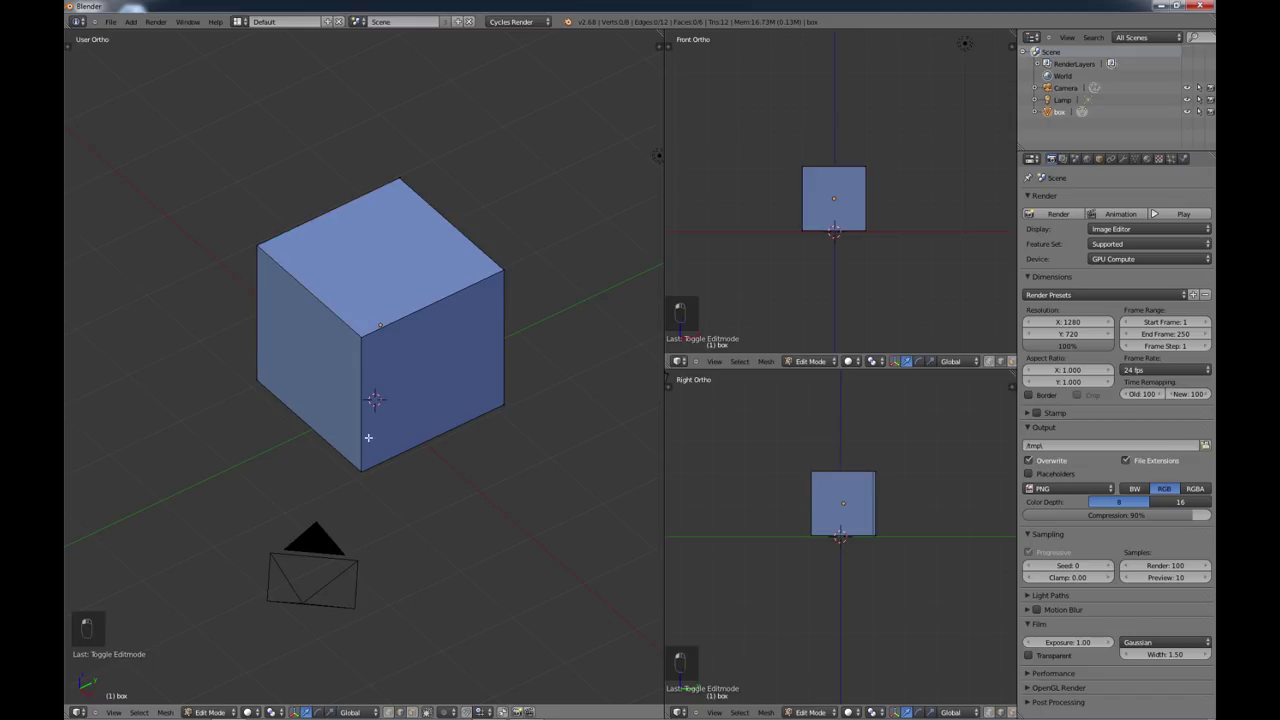
{"action": "right_click", "coordinate": [328, 308]}
{"action": "right_click", "coordinate": [363, 374]}
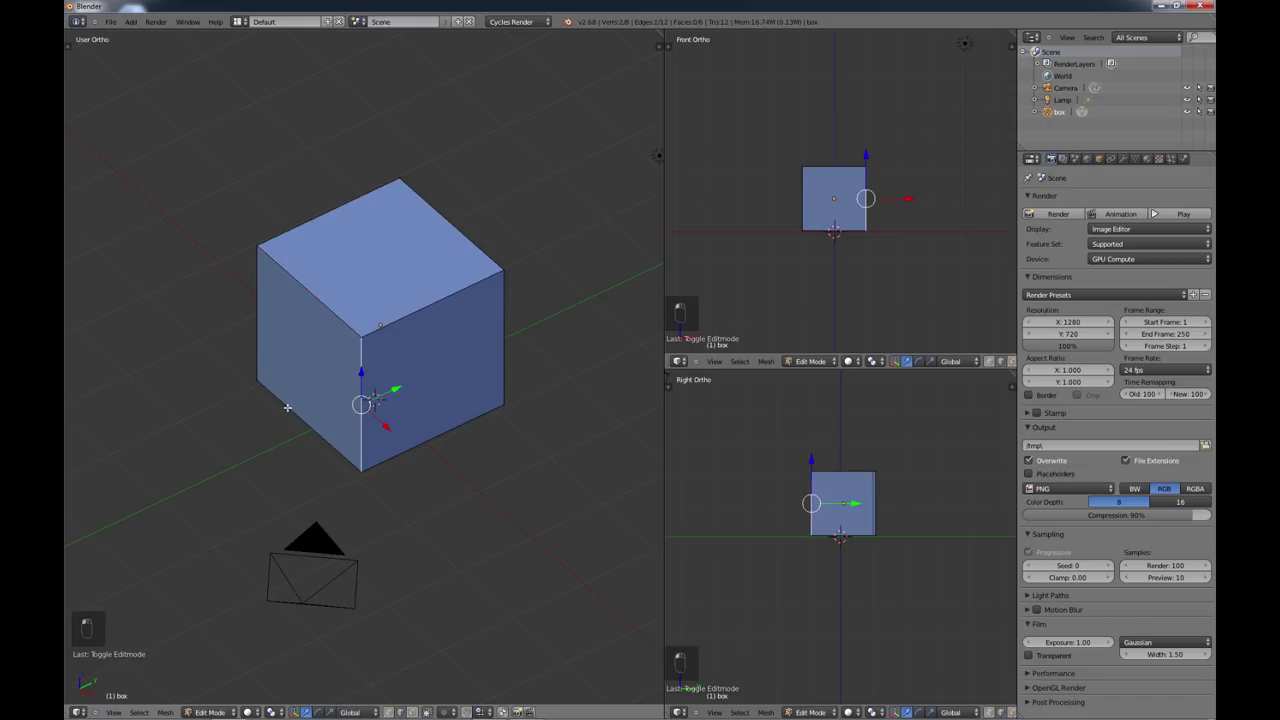
{"action": "right_click", "coordinate": [287, 407]}
{"action": "right_click", "coordinate": [257, 322]}
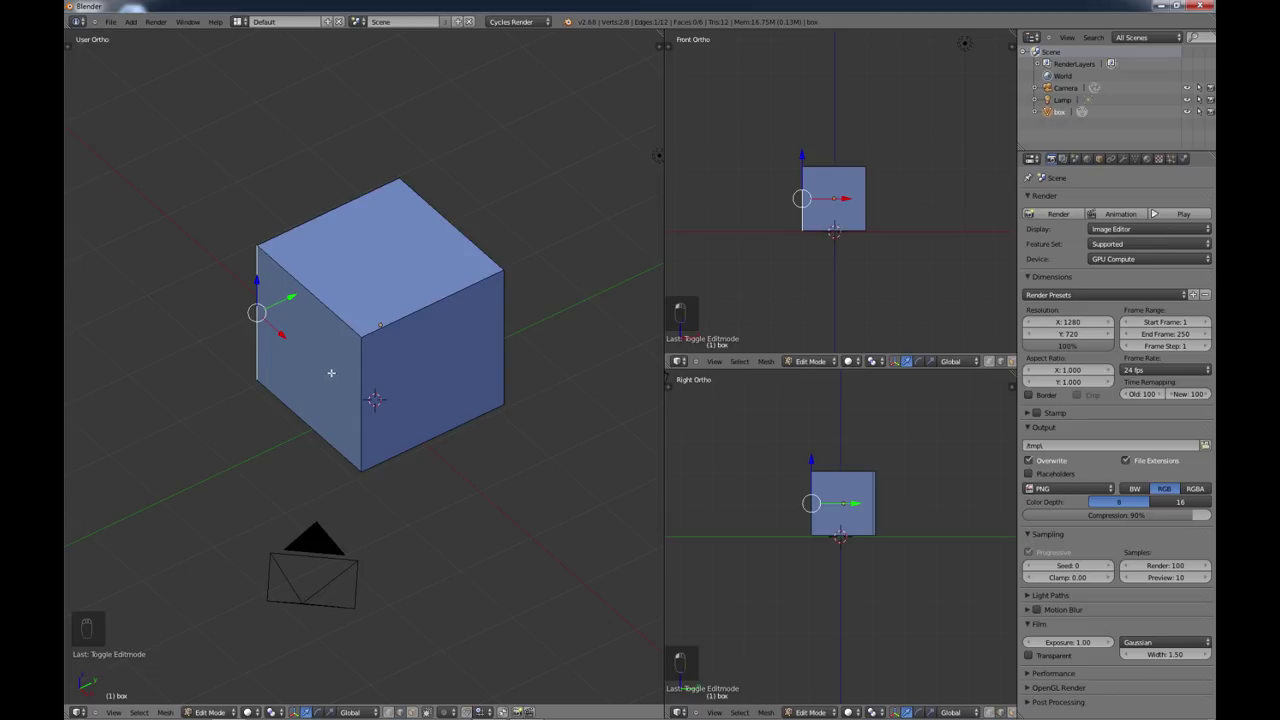
{"action": "right_click", "coordinate": [326, 305]}
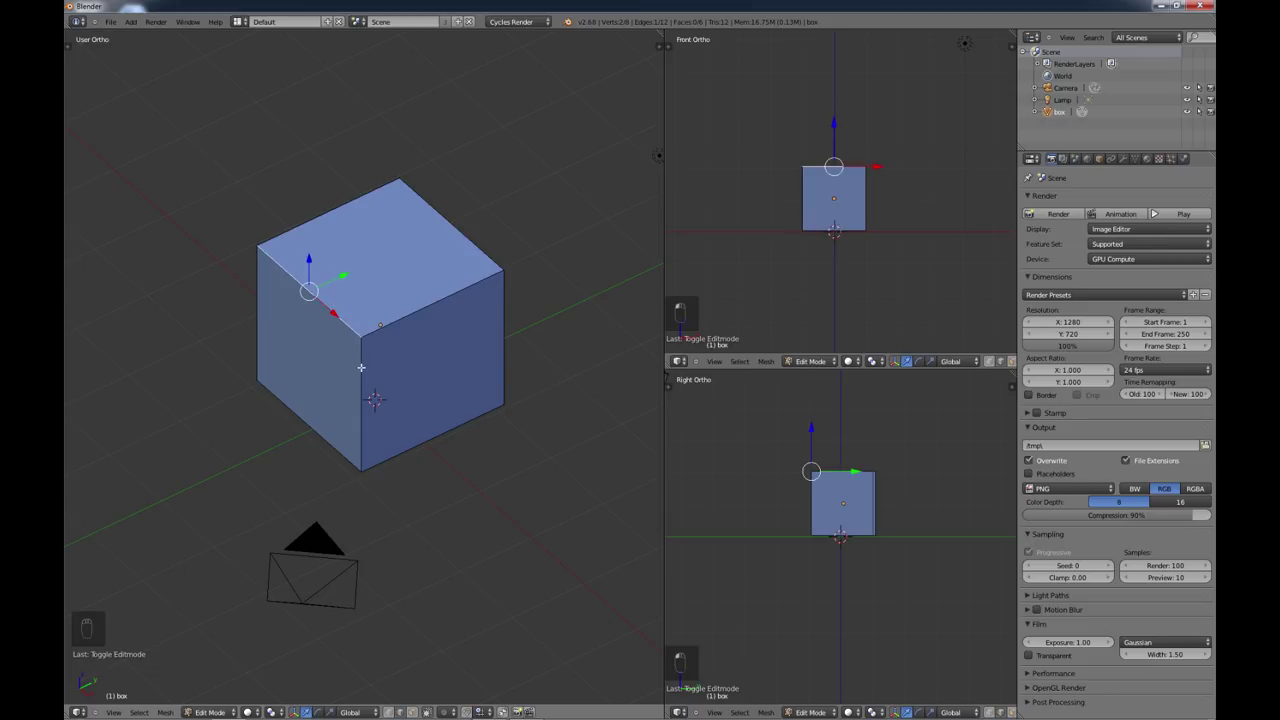
Step: Try moving, rotating and scaling the selected top edge of the box's front face, cancelling each transform
{"action": "key", "text": "g"}
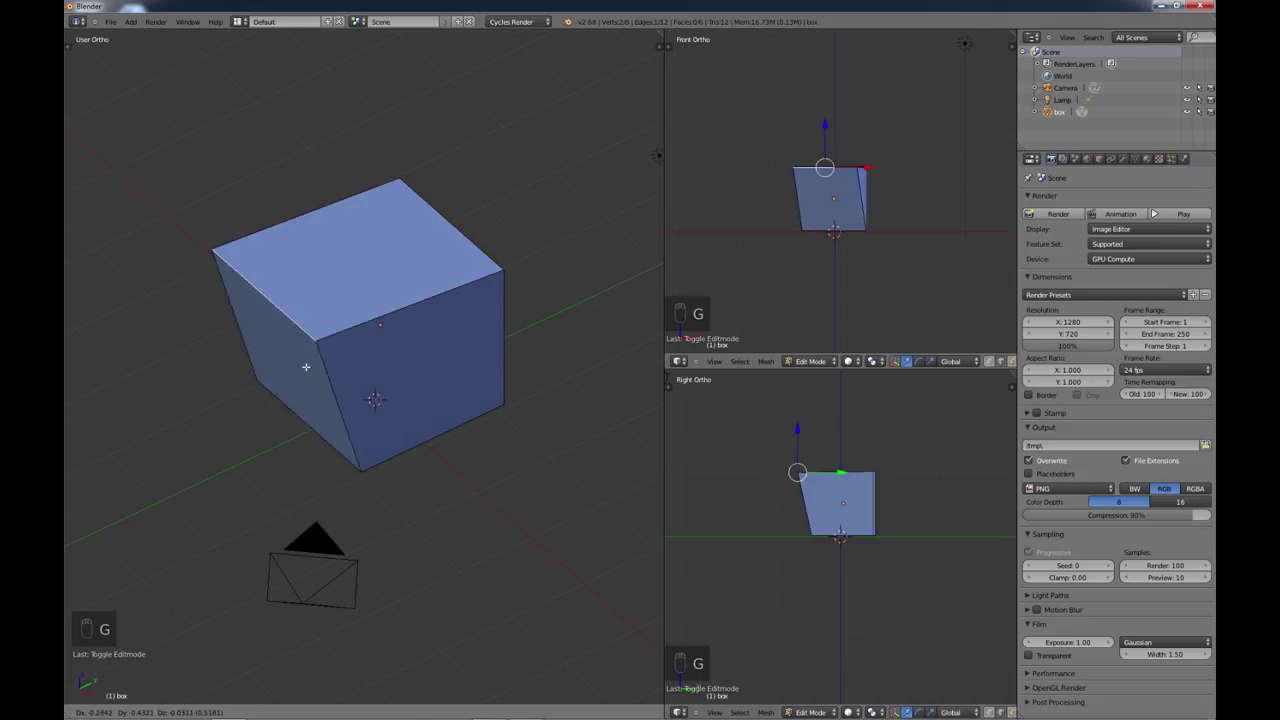
{"action": "right_click", "coordinate": [306, 367]}
{"action": "key", "text": "r"}
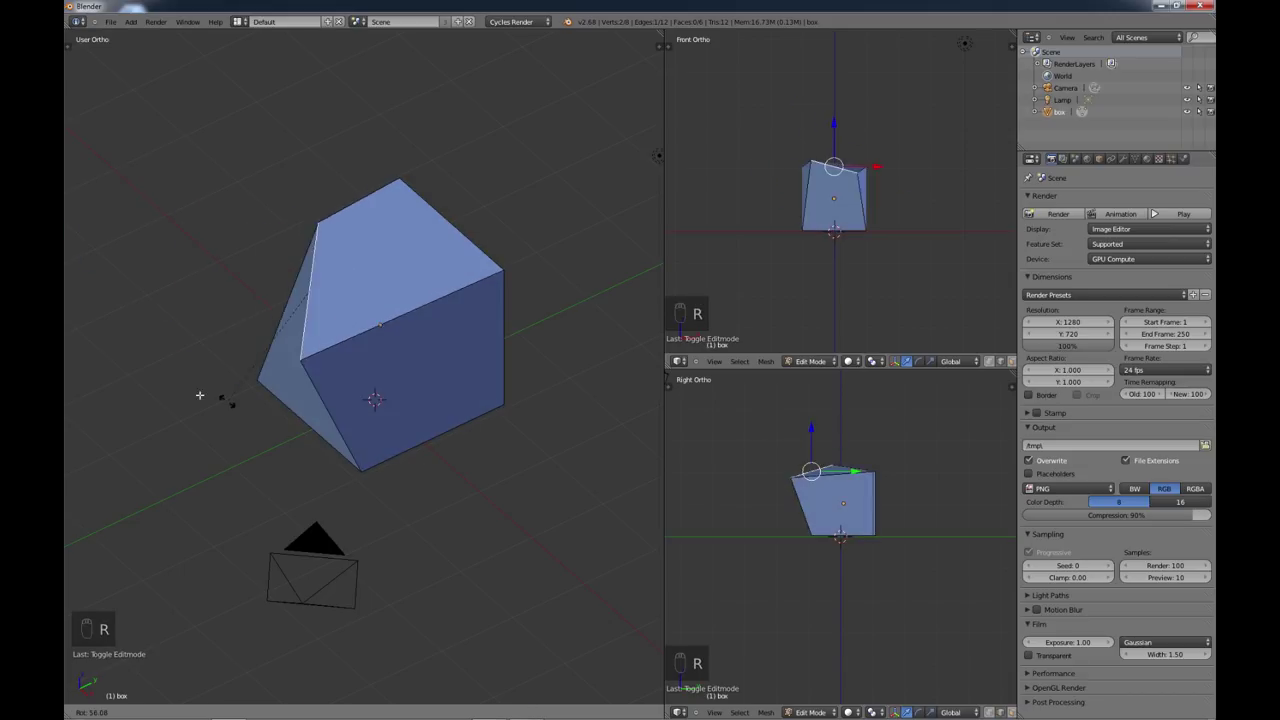
{"action": "right_click", "coordinate": [330, 386]}
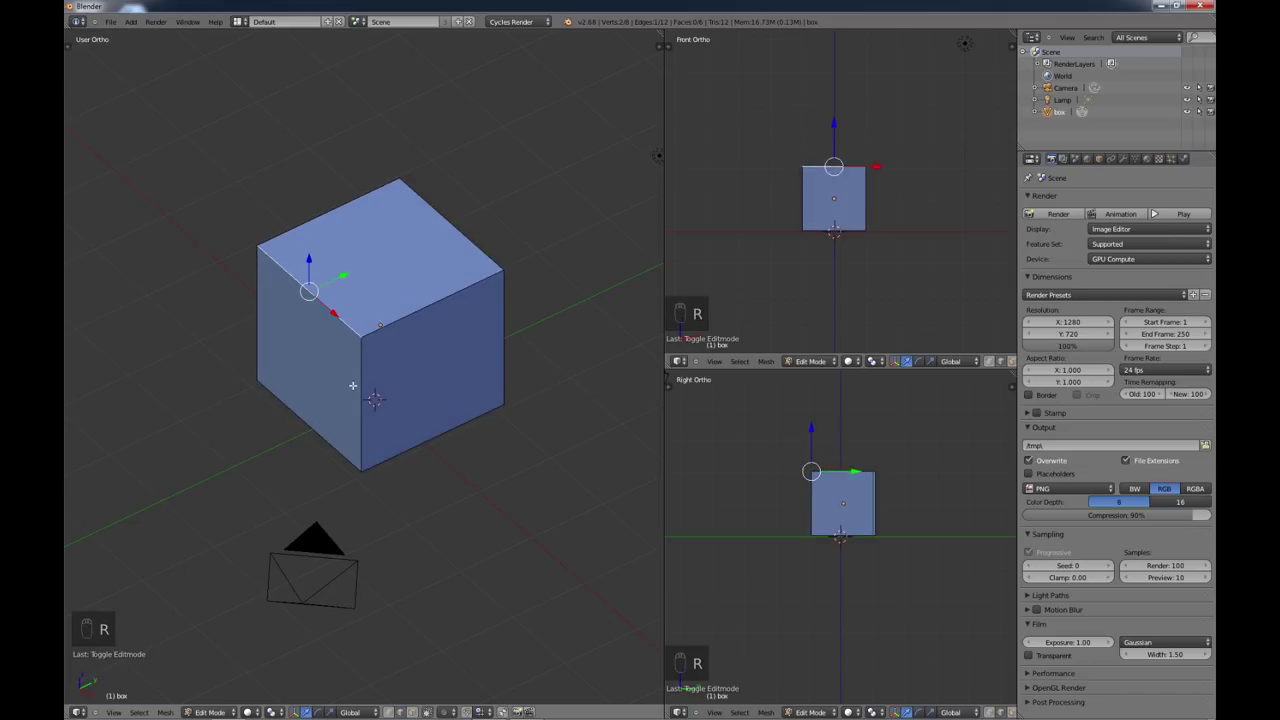
{"action": "key", "text": "s"}
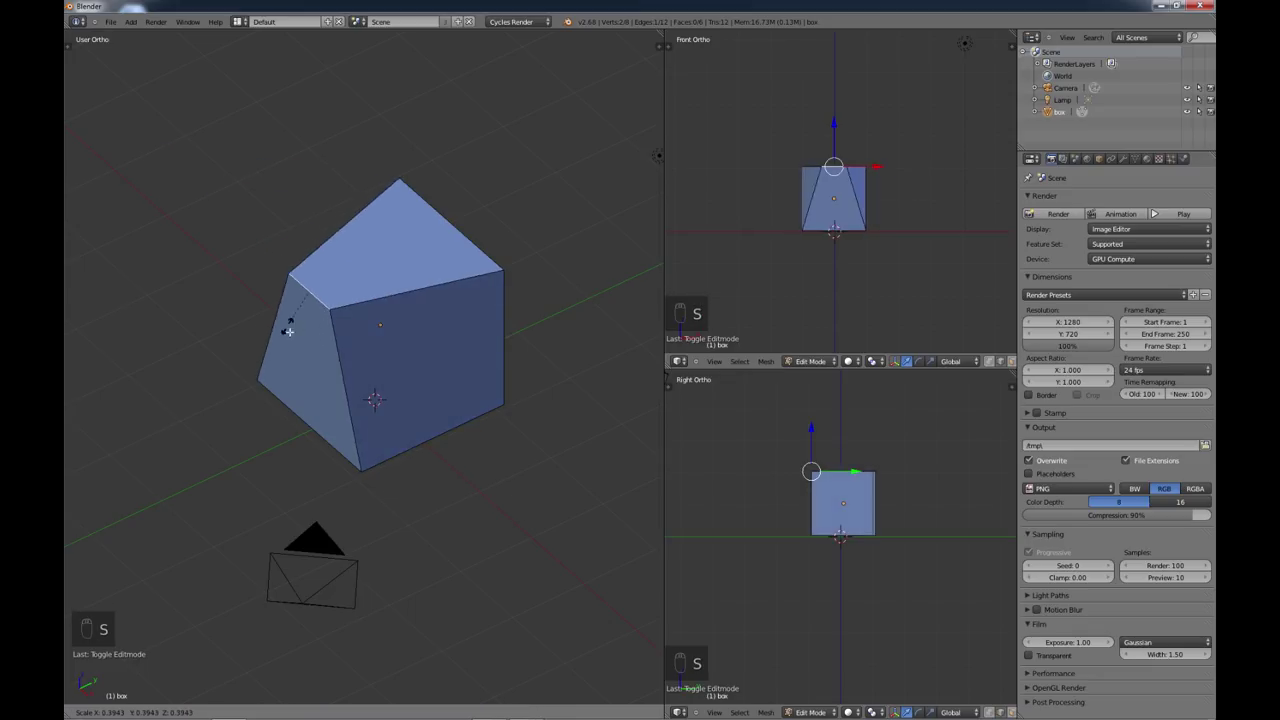
{"action": "right_click", "coordinate": [480, 457]}
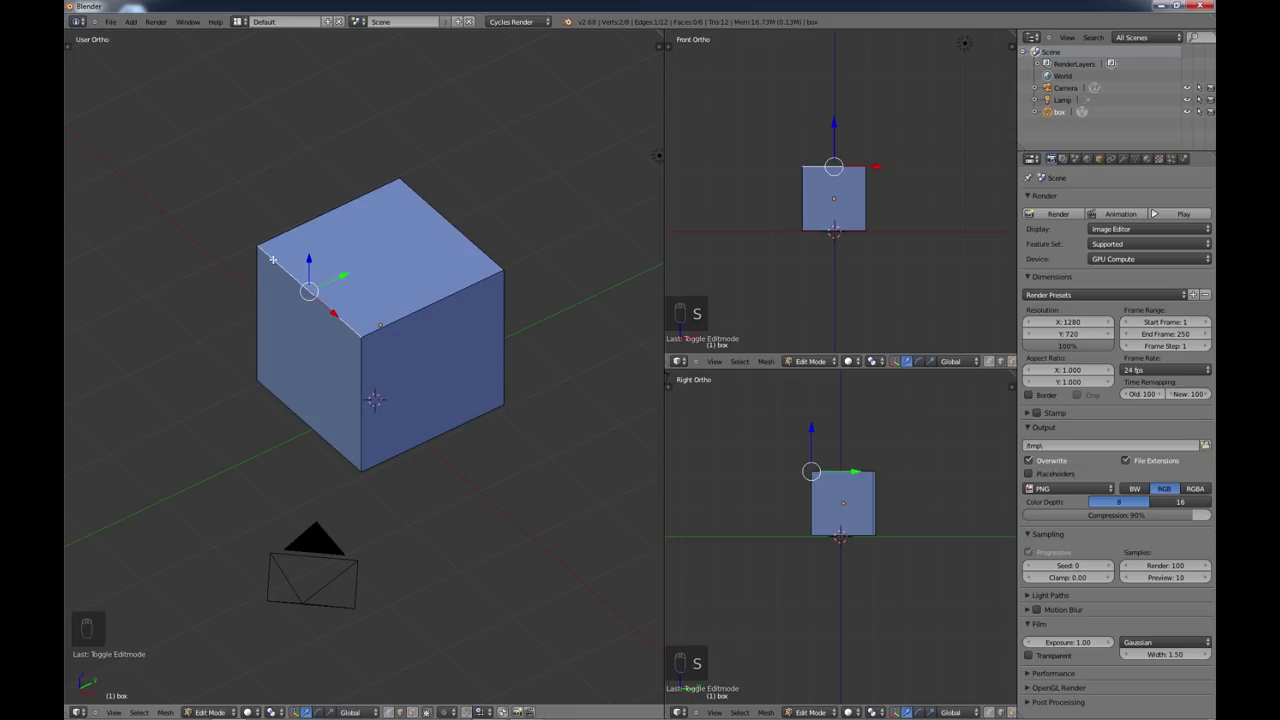
Step: Select the top edge on the box's positive X side, try scaling it, and cancel the transform
{"action": "right_click", "coordinate": [427, 305]}
{"action": "key", "text": "s"}
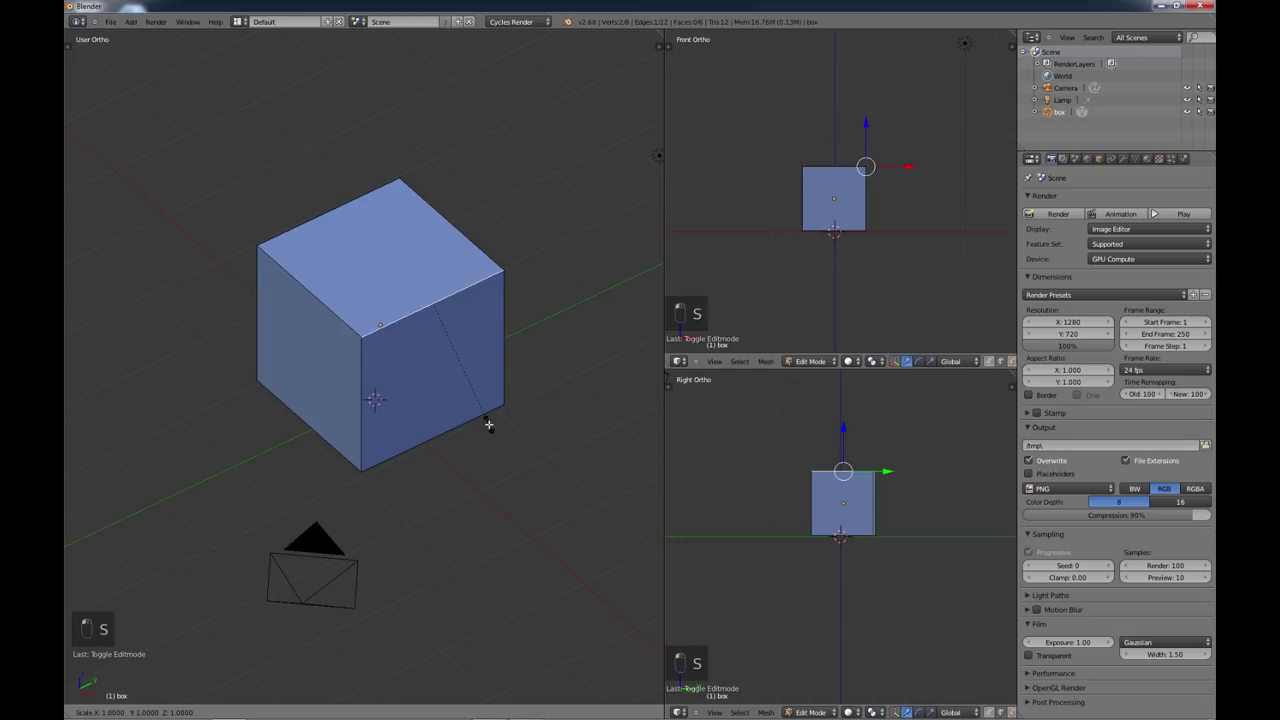
{"action": "right_click", "coordinate": [462, 407]}
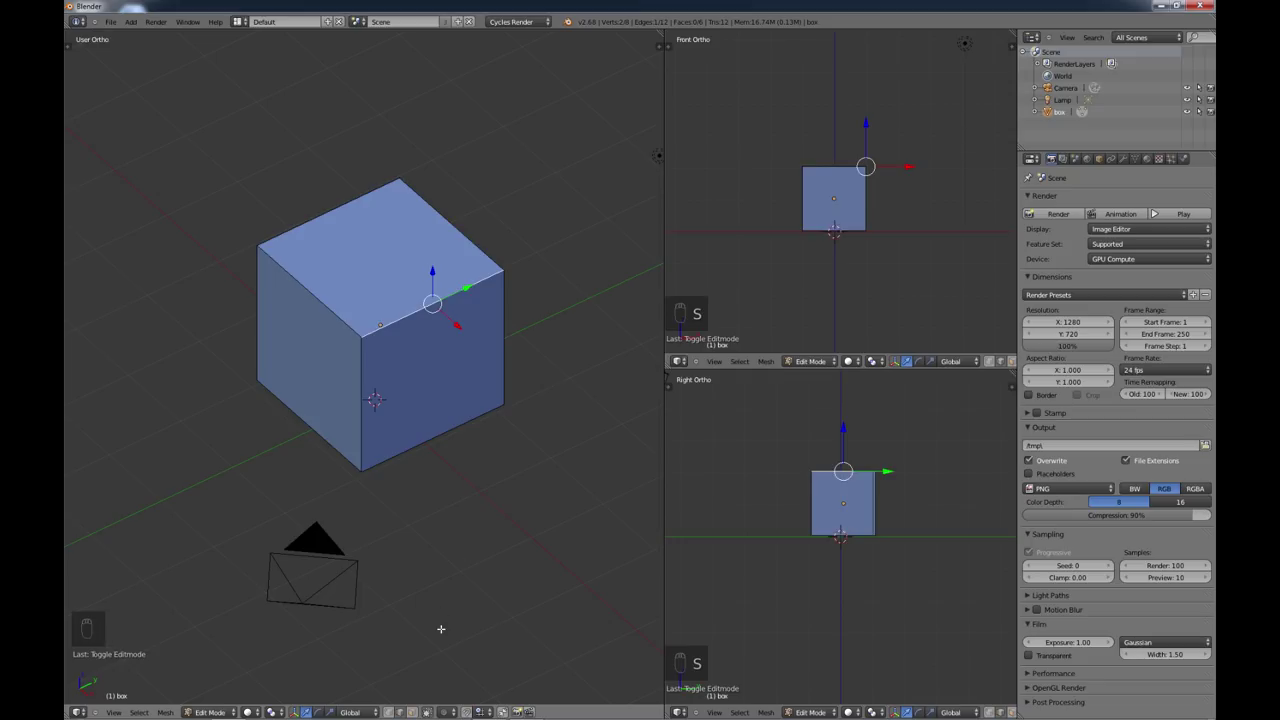
Step: Switch to face selection mode and select the box's top face
{"action": "left_click", "coordinate": [412, 713]}
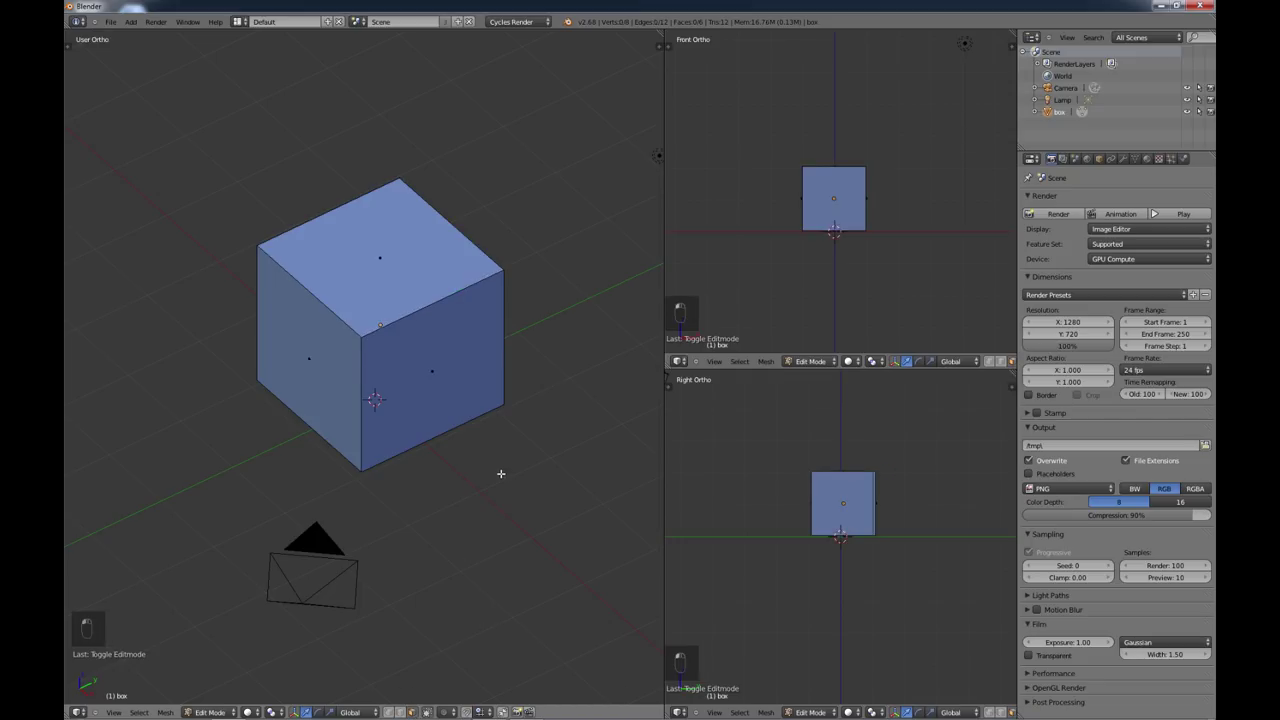
{"action": "right_click", "coordinate": [381, 259]}
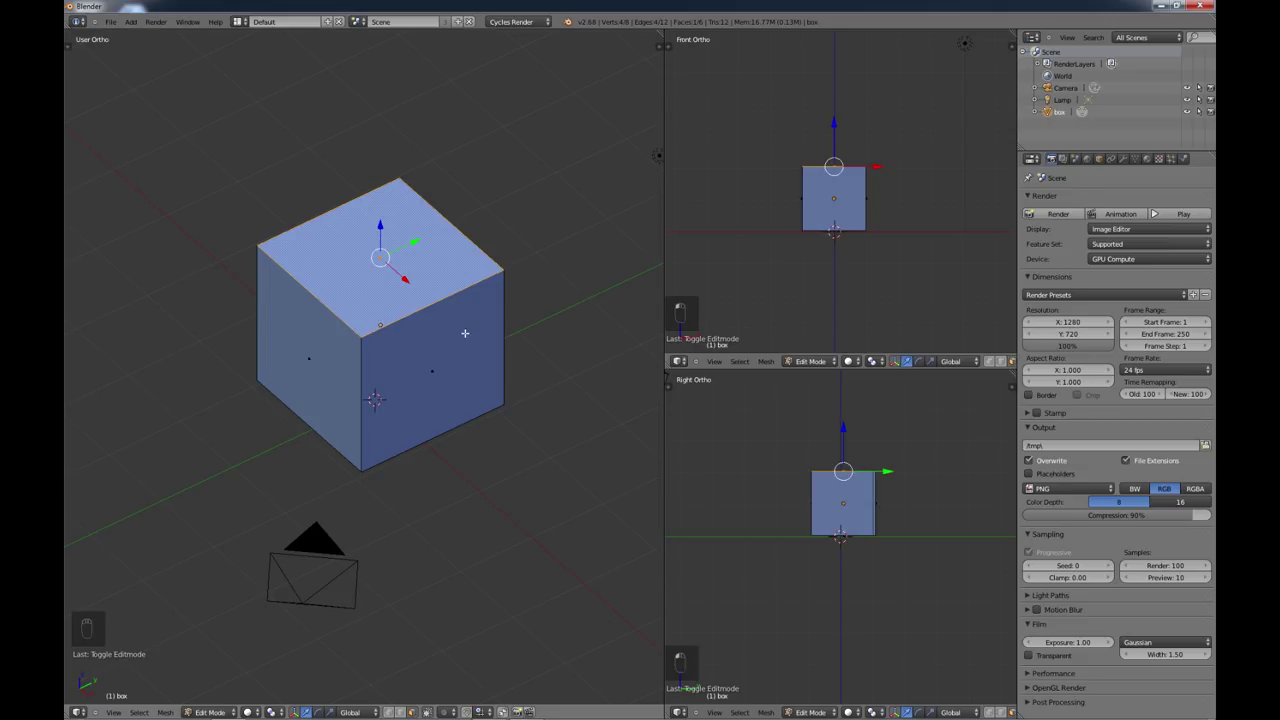
Step: Try moving, scaling and rotating the selected top face, cancelling each transform
{"action": "key", "text": "g"}
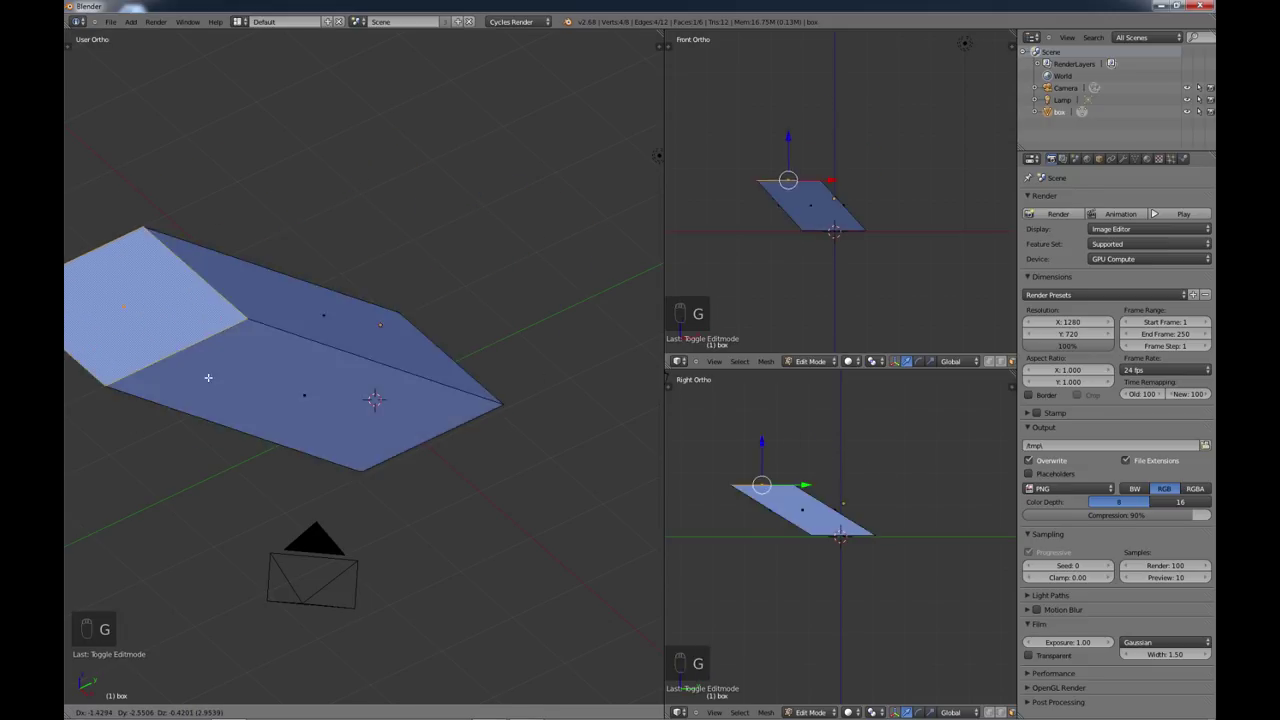
{"action": "right_click", "coordinate": [208, 377]}
{"action": "key", "text": "s"}
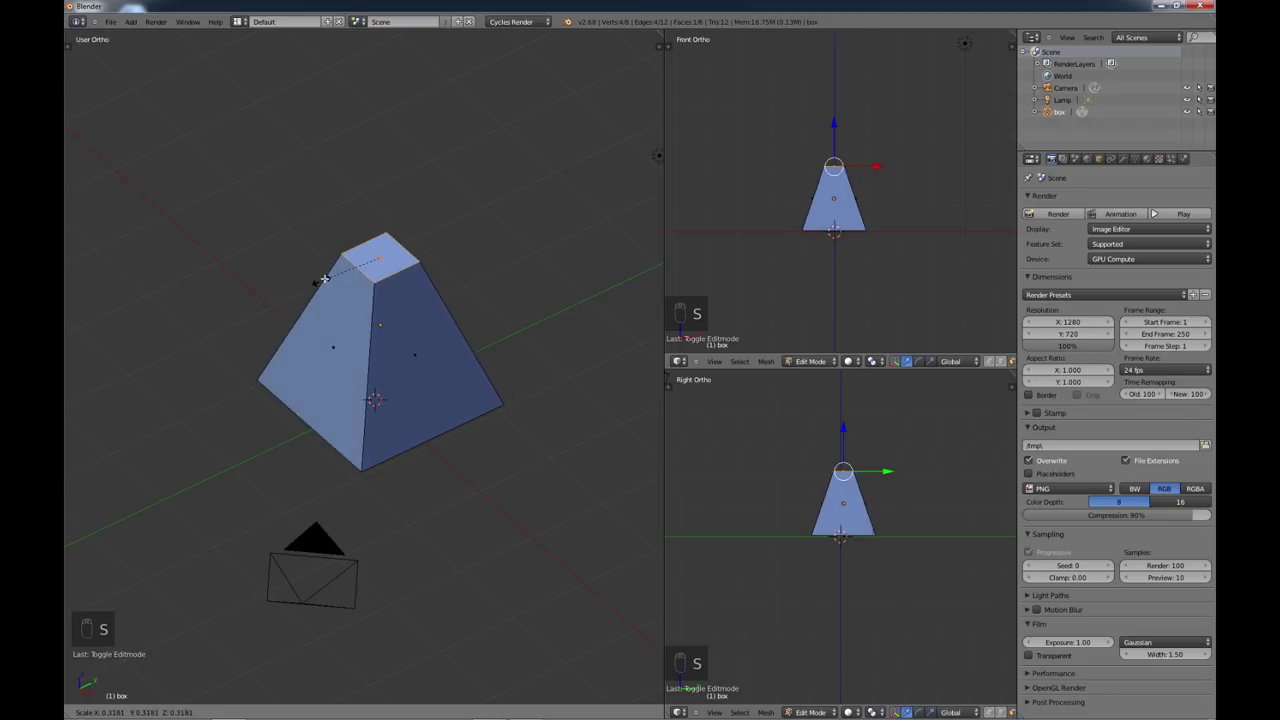
{"action": "right_click", "coordinate": [418, 385]}
{"action": "key", "text": "r"}
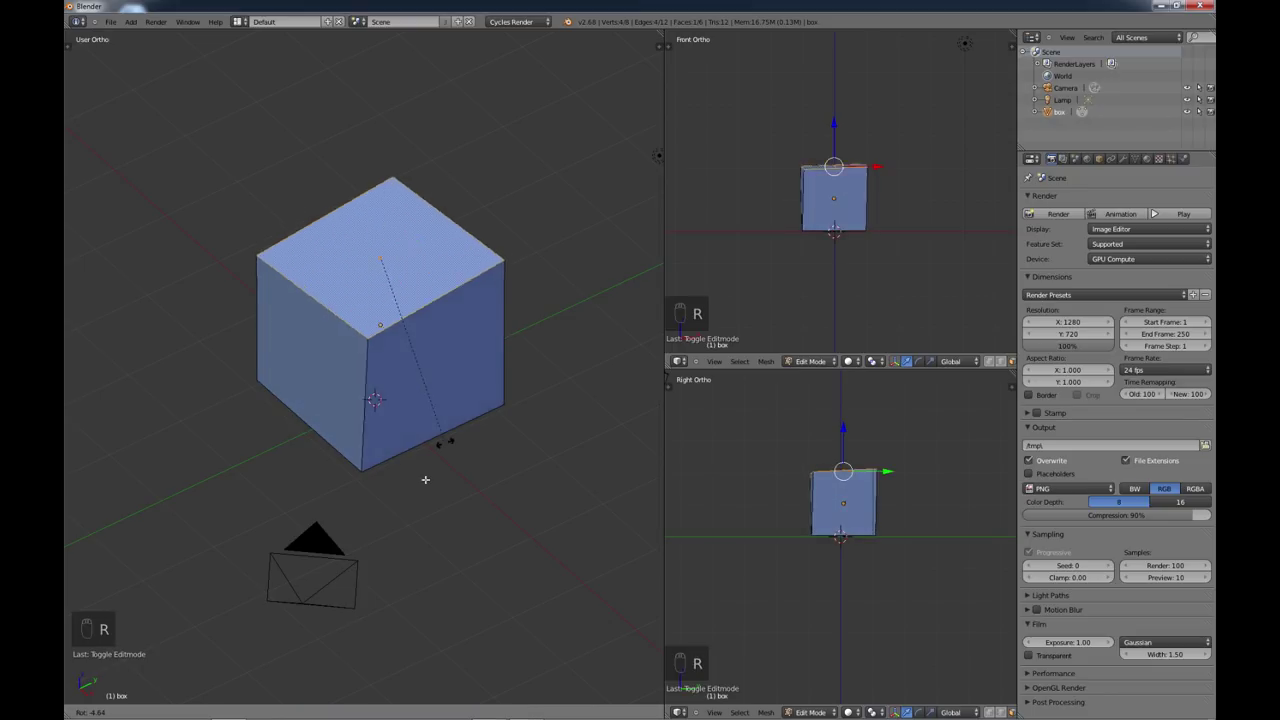
{"action": "right_click", "coordinate": [425, 466]}
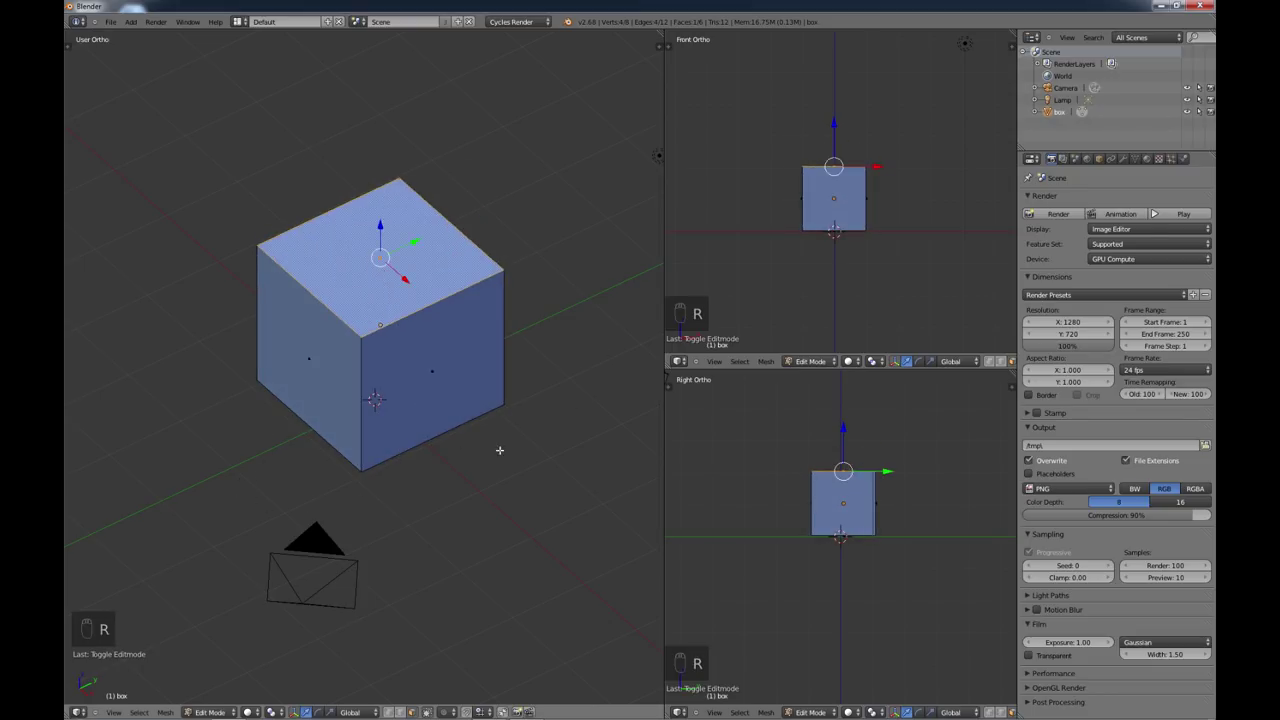
{"action": "middle_click_drag", "start_coordinate": [466, 449], "coordinate": [456, 406]}
{"action": "scroll", "coordinate": [456, 406], "scroll_direction": "down", "scroll_amount": 3}
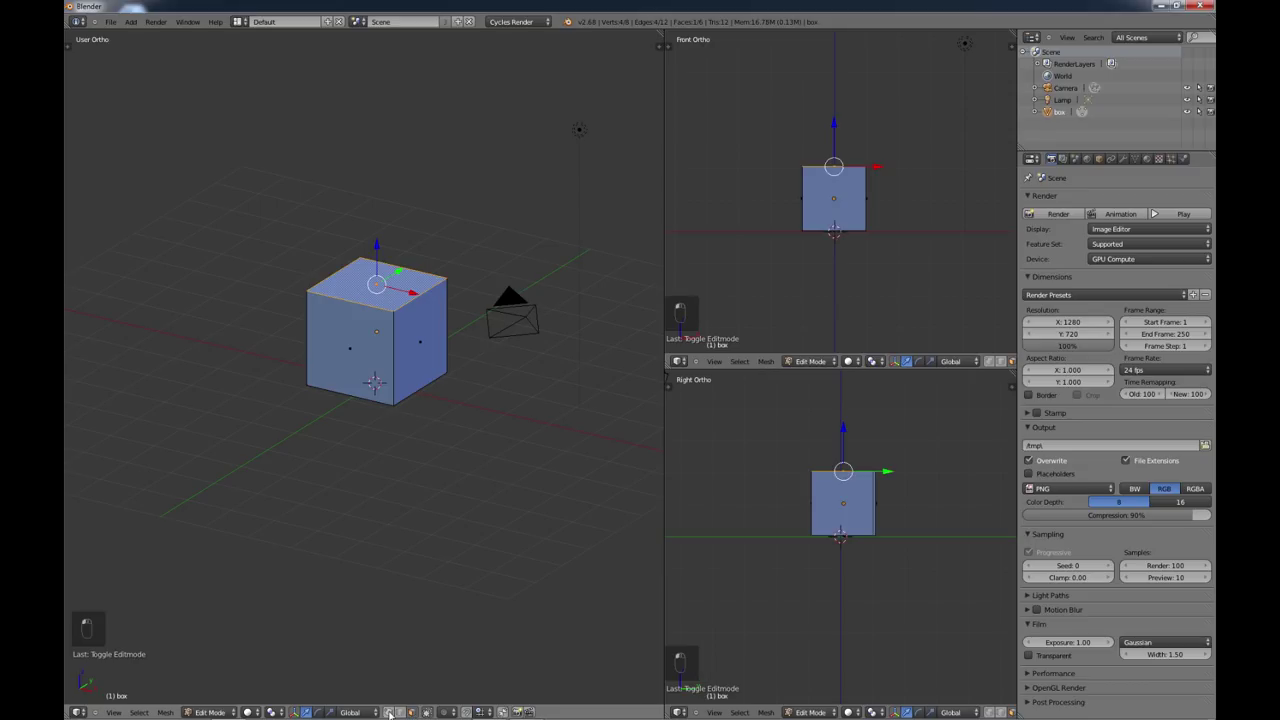
Step: Select the cube's side face and then its top face in face selection mode
{"action": "key", "text": "a"}
{"action": "scroll", "coordinate": [434, 520], "scroll_direction": "up", "scroll_amount": 2}
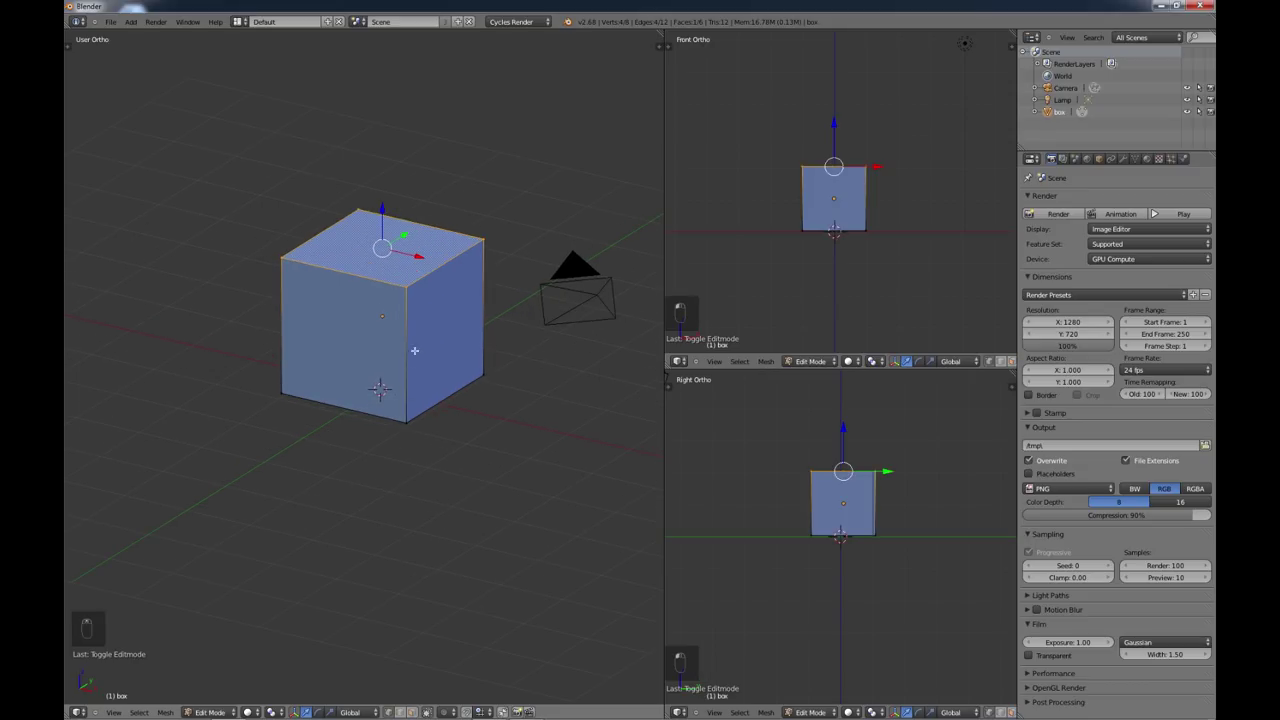
{"action": "middle_click_drag", "start_coordinate": [400, 334], "coordinate": [373, 372]}
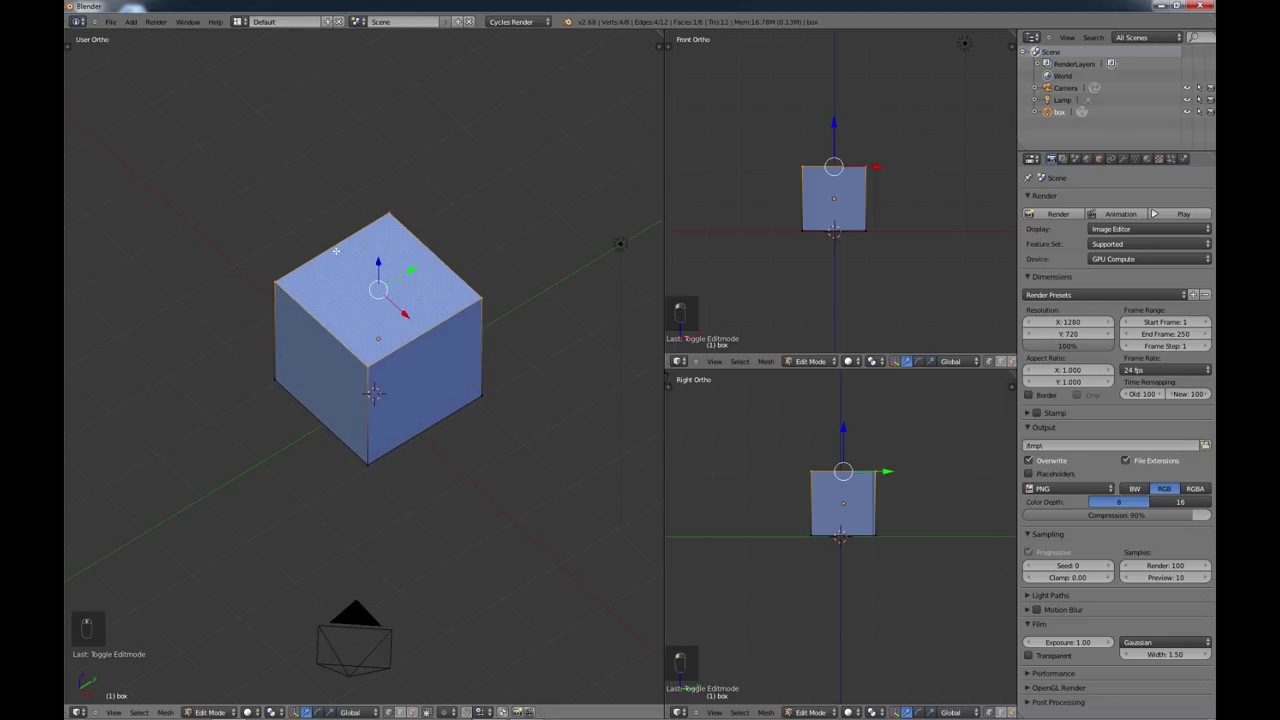
{"action": "middle_click_drag", "start_coordinate": [411, 332], "coordinate": [382, 296]}
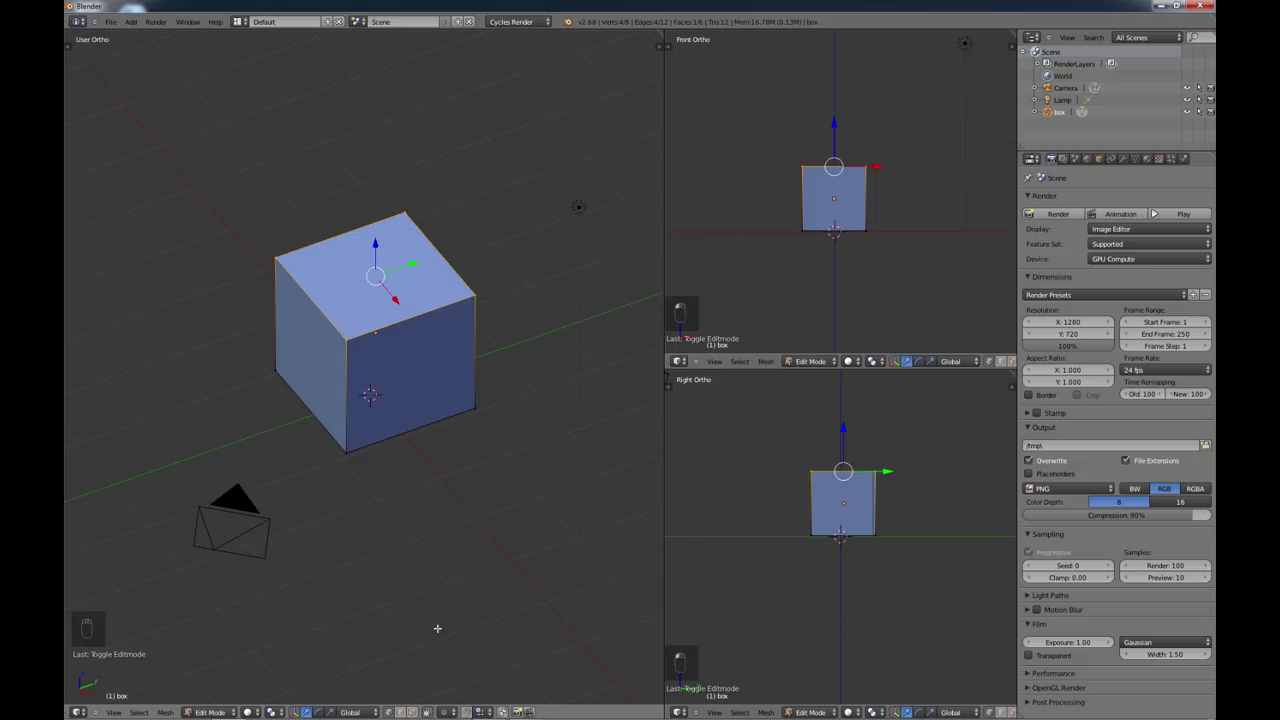
{"action": "right_click", "coordinate": [411, 372]}
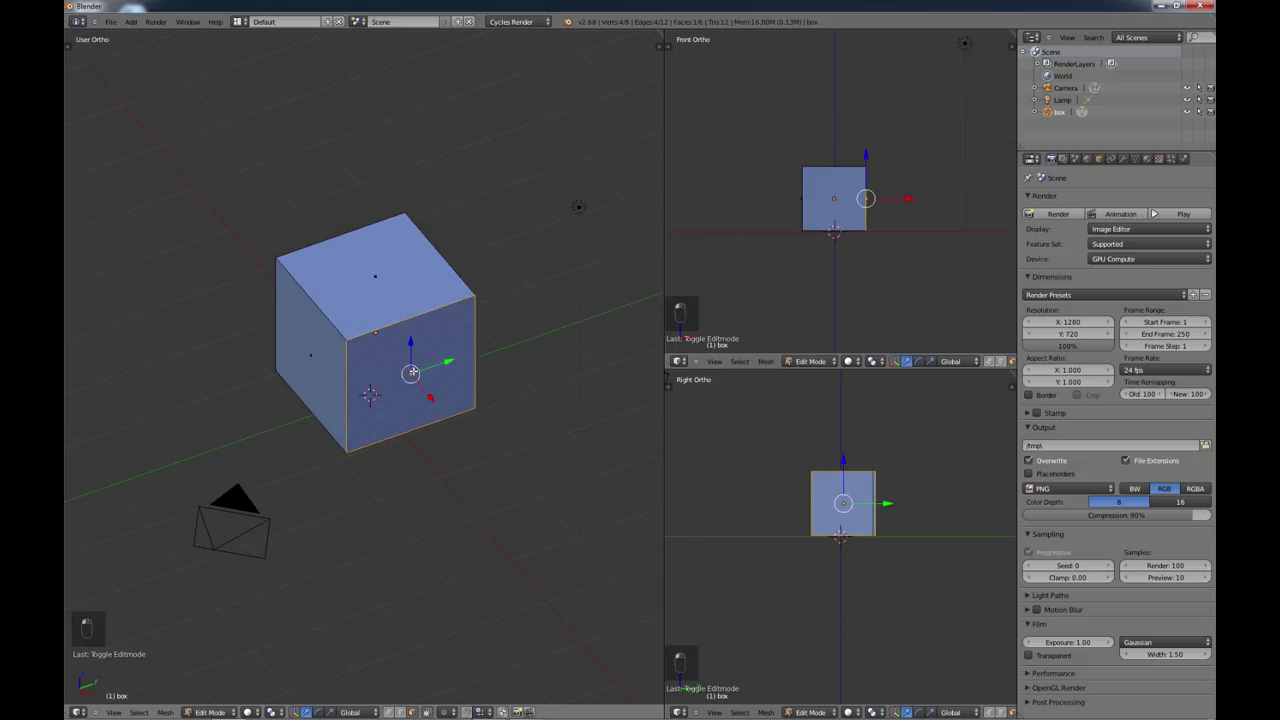
{"action": "right_click", "coordinate": [376, 278]}
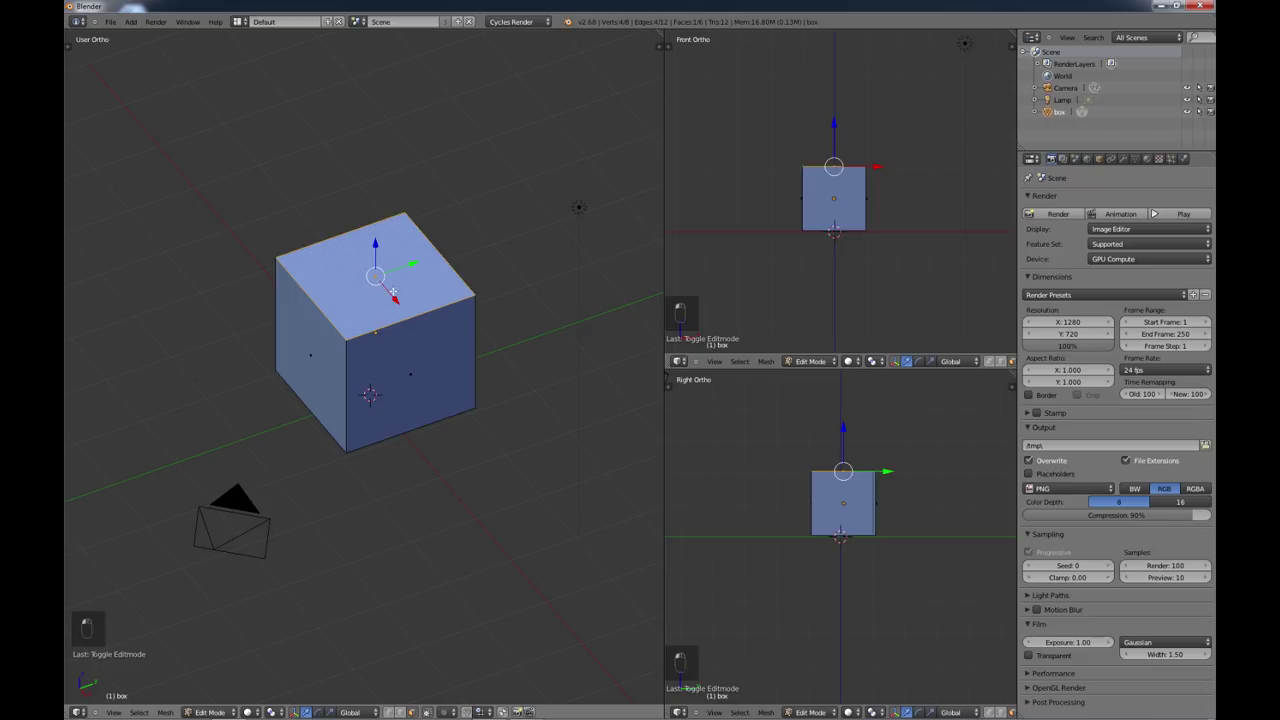
Step: Try to scale the cube's top face down to about 0.29 of its size
{"action": "left_click", "coordinate": [388, 712]}
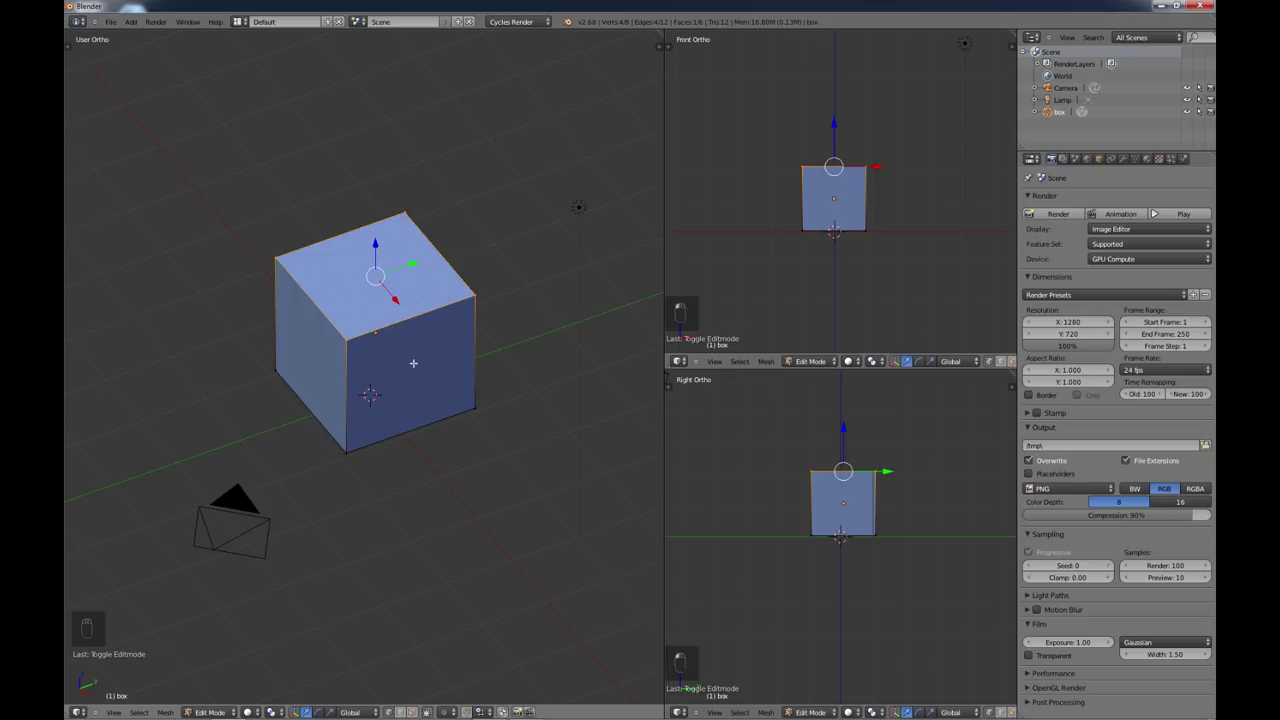
{"action": "middle_click_drag", "start_coordinate": [423, 417], "coordinate": [372, 240]}
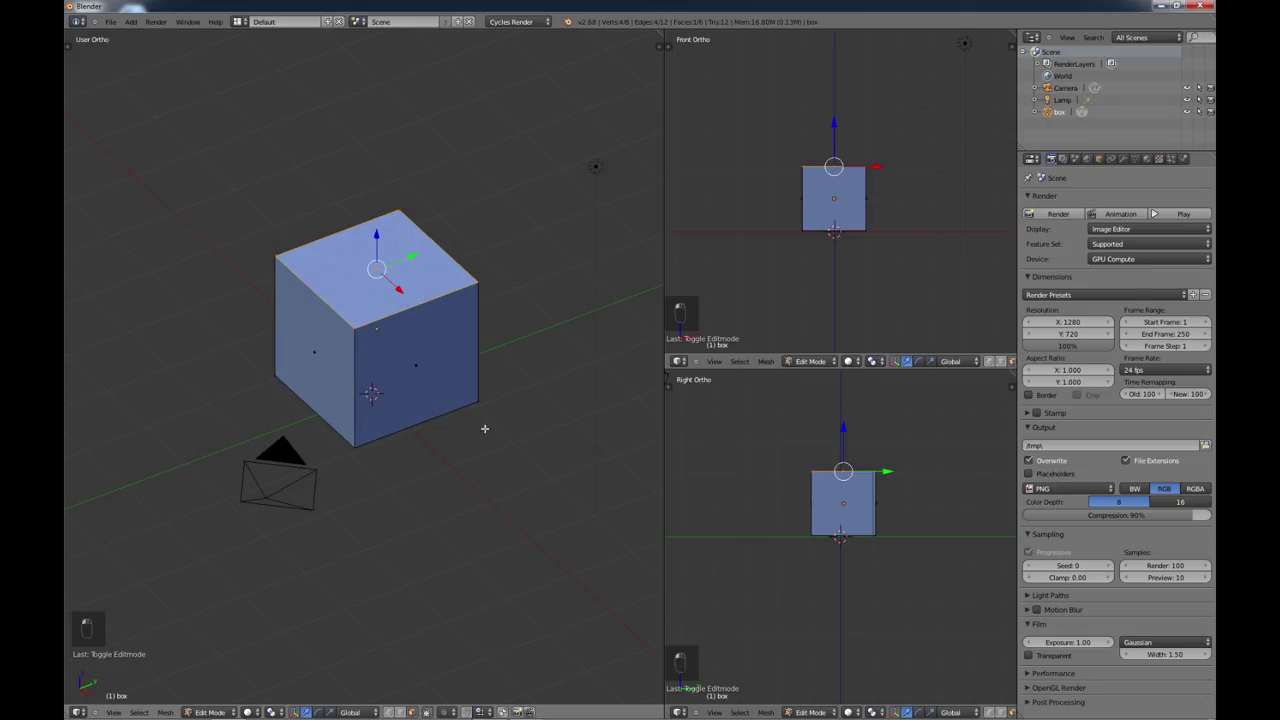
{"action": "key", "text": "s"}
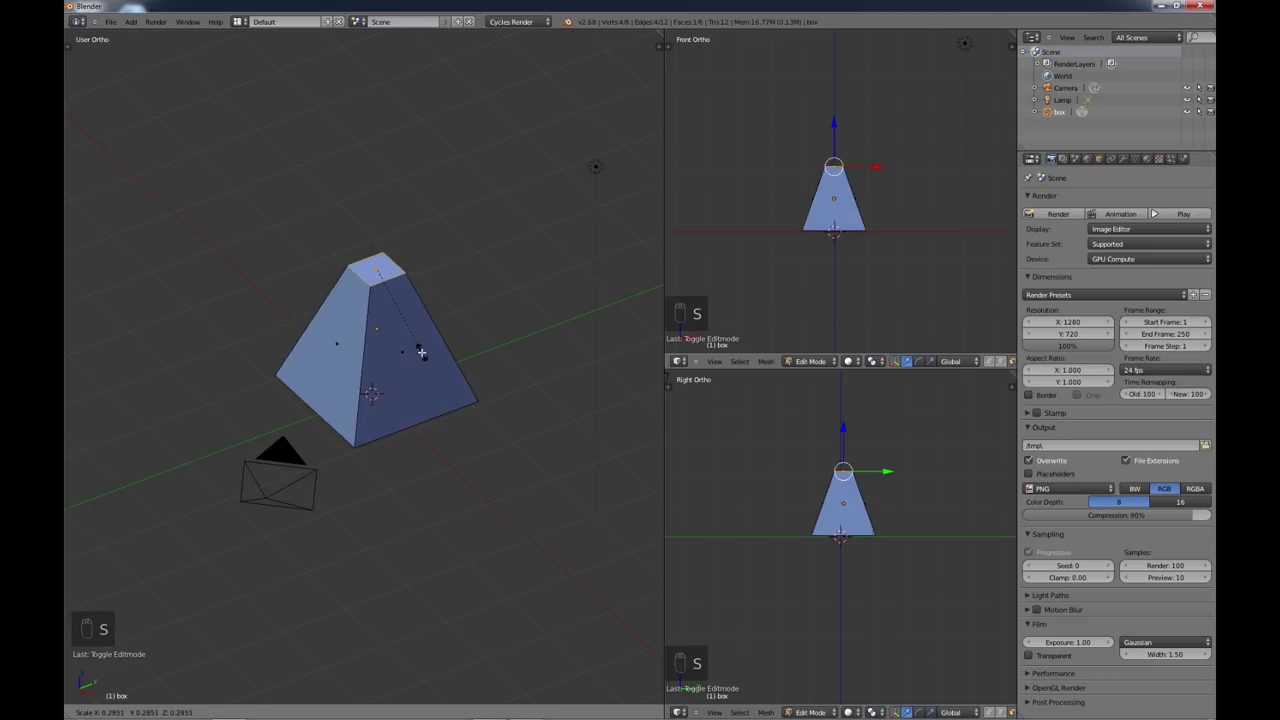
{"action": "key", "text": "Escape"}
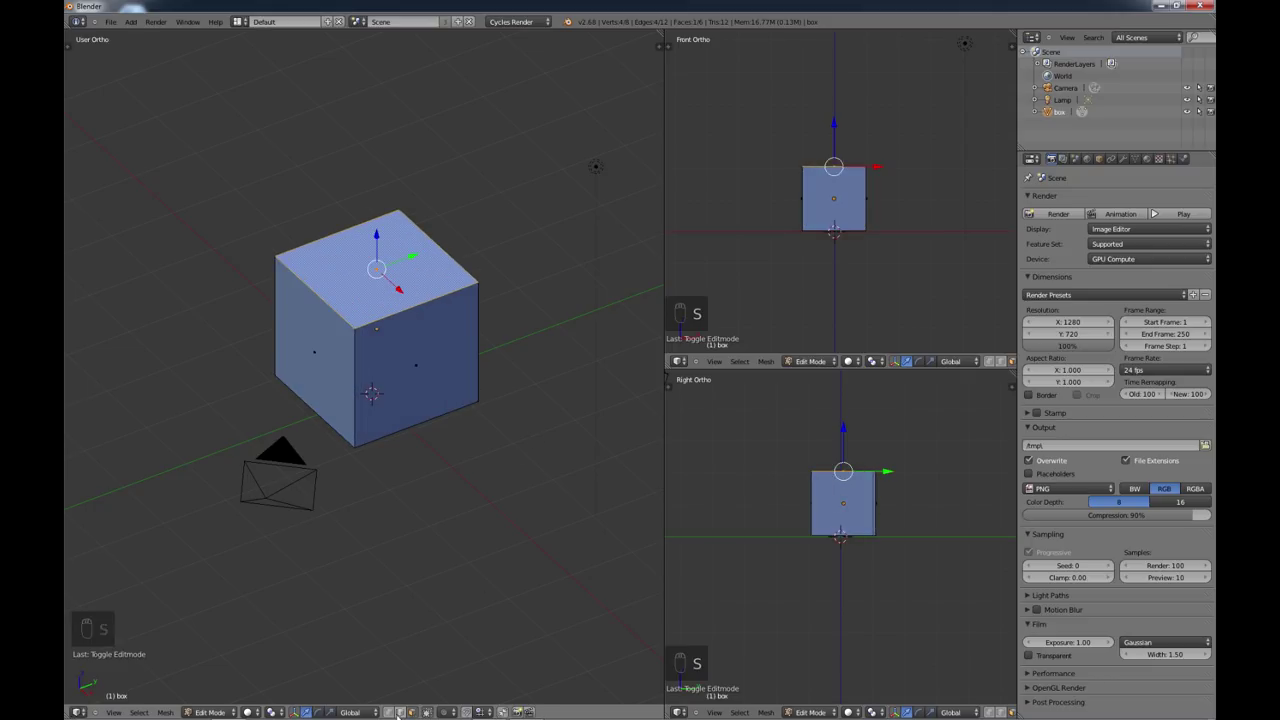
Step: In vertex selection mode, pick the two vertices of the top edge on the cube's +X side and move them slightly along X
{"action": "left_click", "coordinate": [389, 713]}
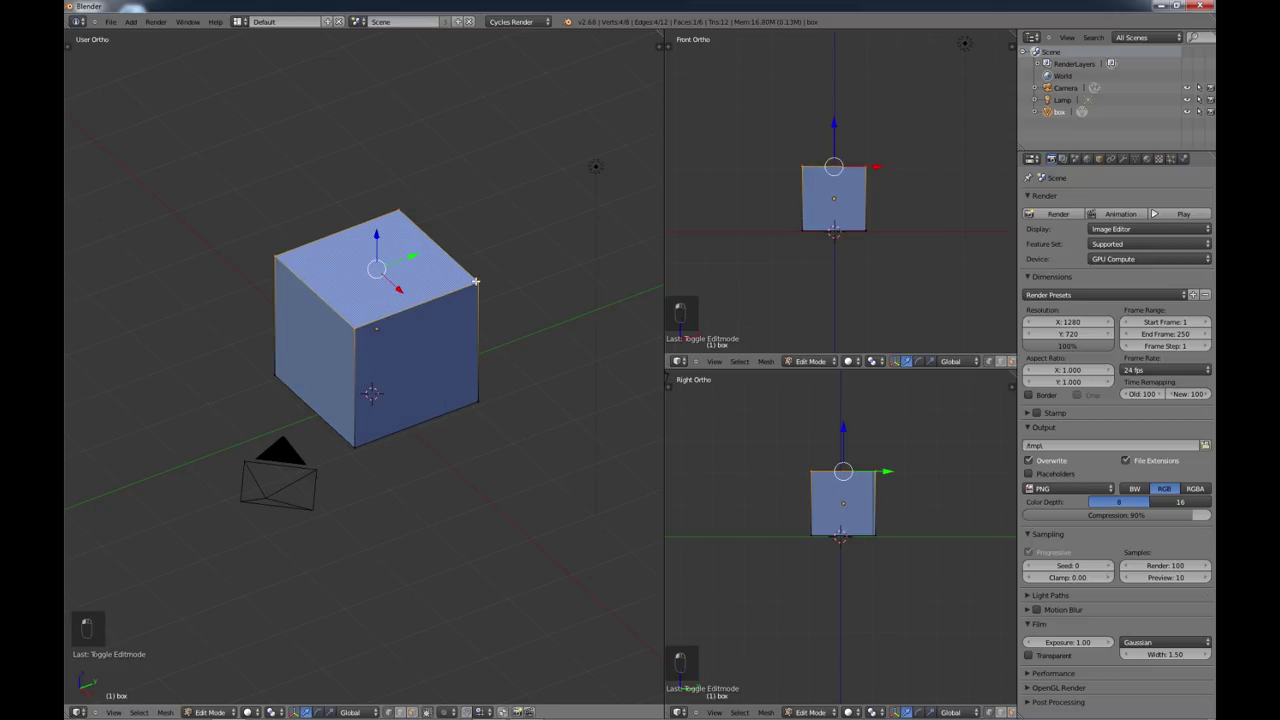
{"action": "right_click", "coordinate": [476, 282]}
{"action": "right_click", "coordinate": [357, 327], "text": "shift"}
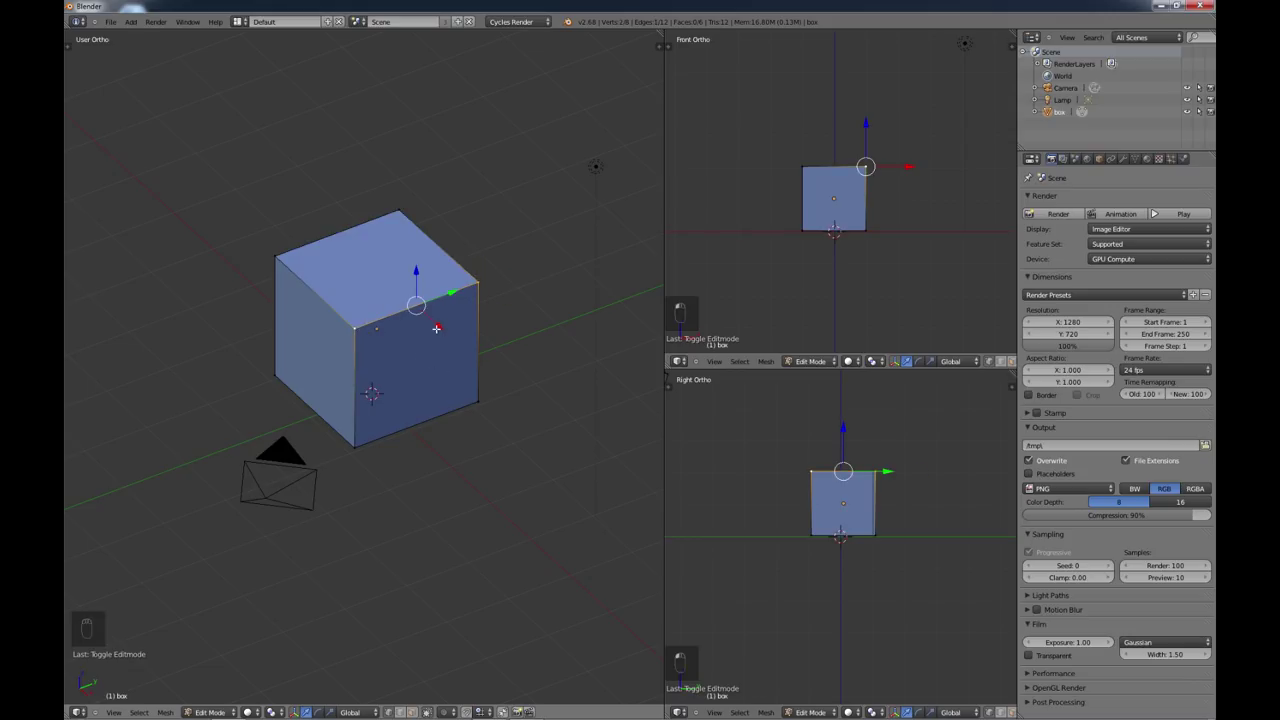
{"action": "mouse_move", "coordinate": [437, 327]}
{"action": "left_mouse_down"}
{"action": "mouse_move", "coordinate": [383, 260]}
{"action": "mouse_move", "coordinate": [435, 330]}
{"action": "left_mouse_up"}
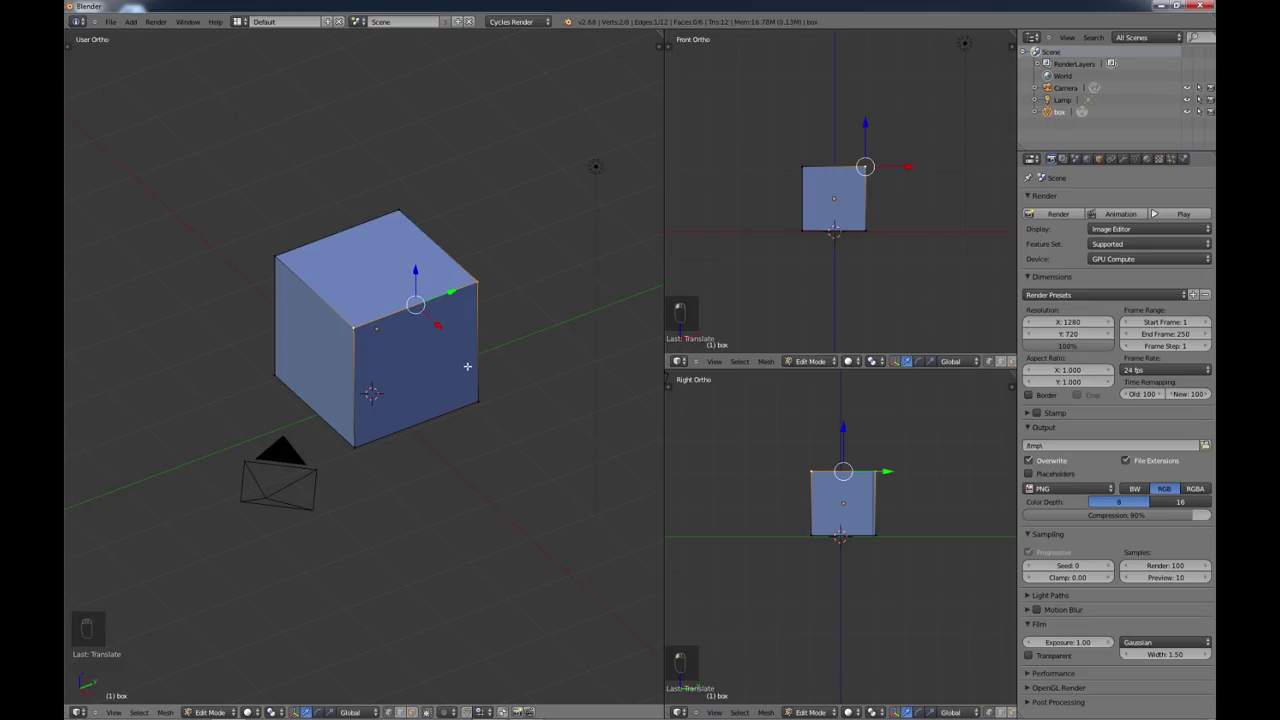
Step: Move only the rear top vertex on the cube's +X side slightly along the X axis
{"action": "right_click", "coordinate": [477, 285]}
{"action": "key", "text": "g"}
{"action": "key", "text": "x"}
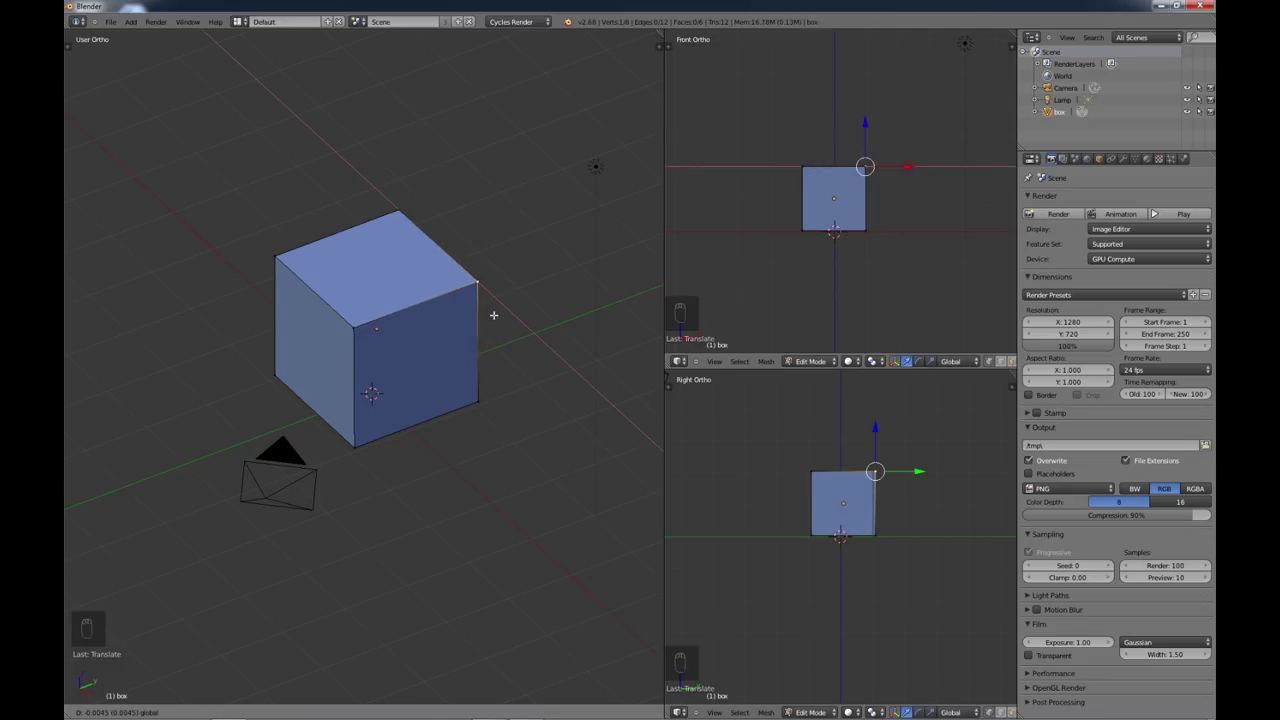
{"action": "left_click", "coordinate": [490, 322]}
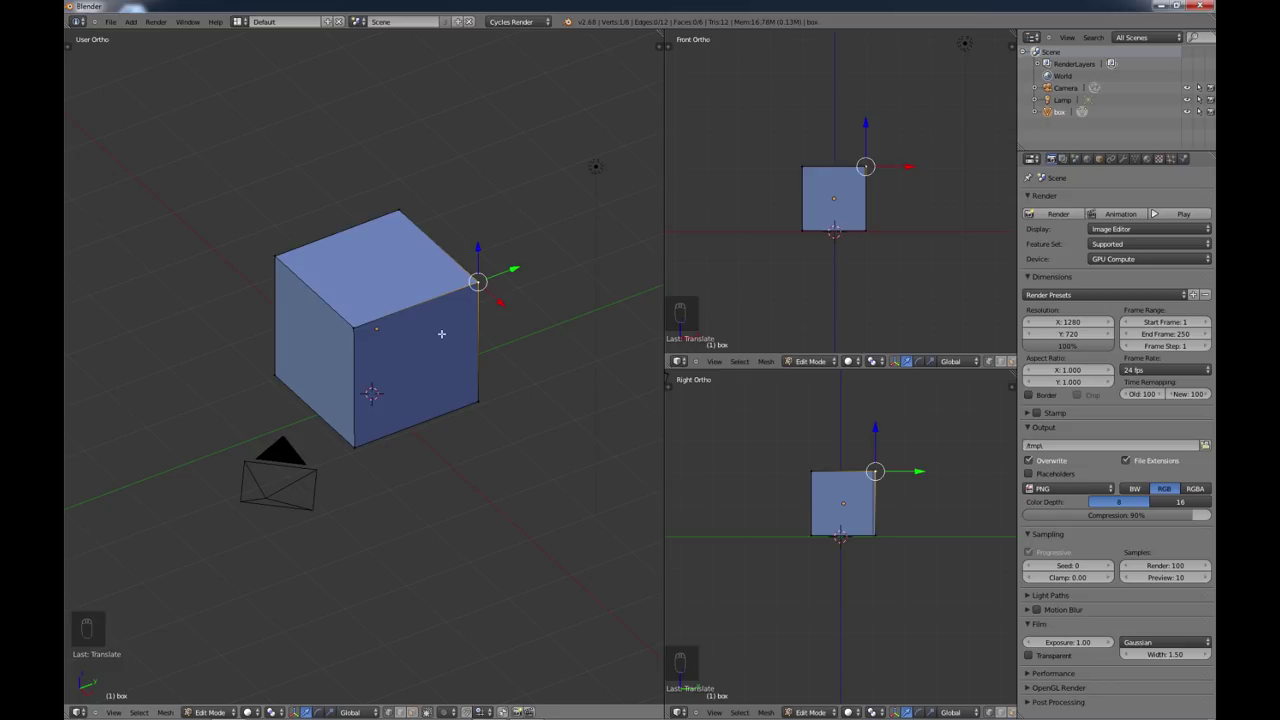
Step: Return the box to Object Mode and show it in right orthographic view
{"action": "mouse_move", "coordinate": [446, 386]}
{"action": "middle_mouse_down"}
{"action": "mouse_move", "coordinate": [454, 343]}
{"action": "mouse_move", "coordinate": [463, 363]}
{"action": "mouse_move", "coordinate": [443, 399]}
{"action": "middle_mouse_up"}
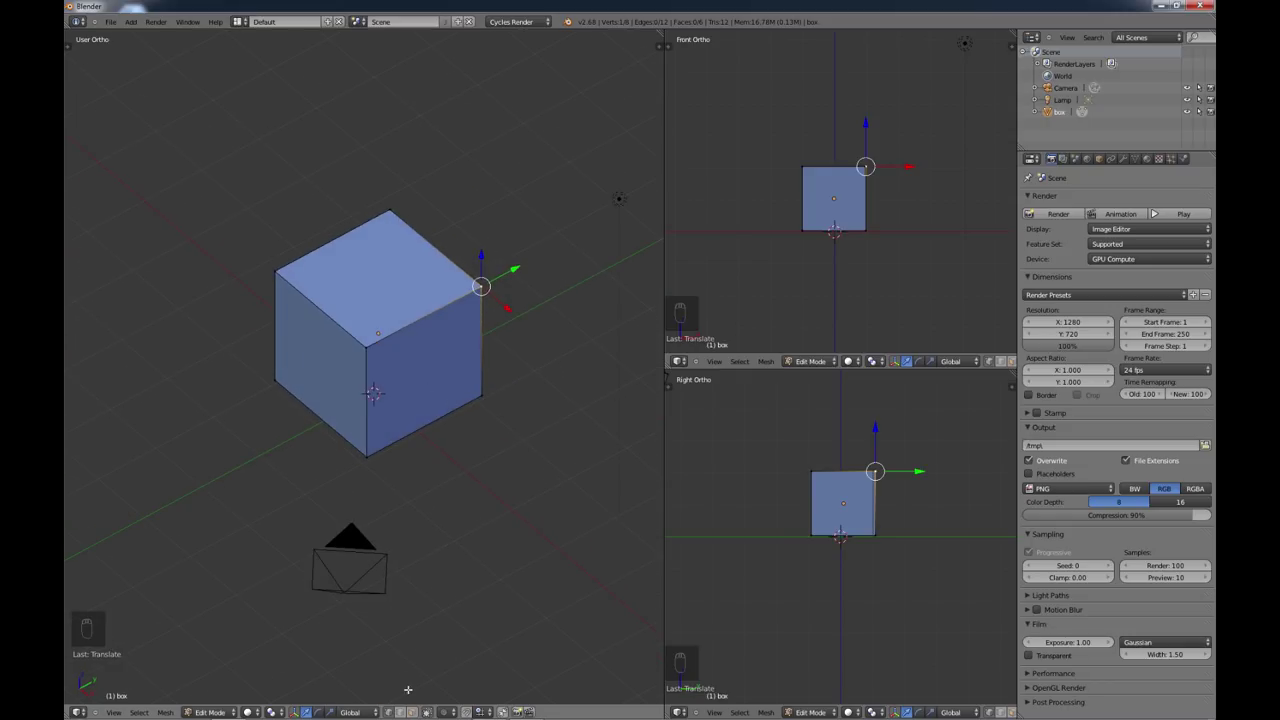
{"action": "middle_click_drag", "start_coordinate": [488, 457], "coordinate": [540, 476]}
{"action": "scroll", "coordinate": [446, 394], "scroll_direction": "down", "scroll_amount": 2}
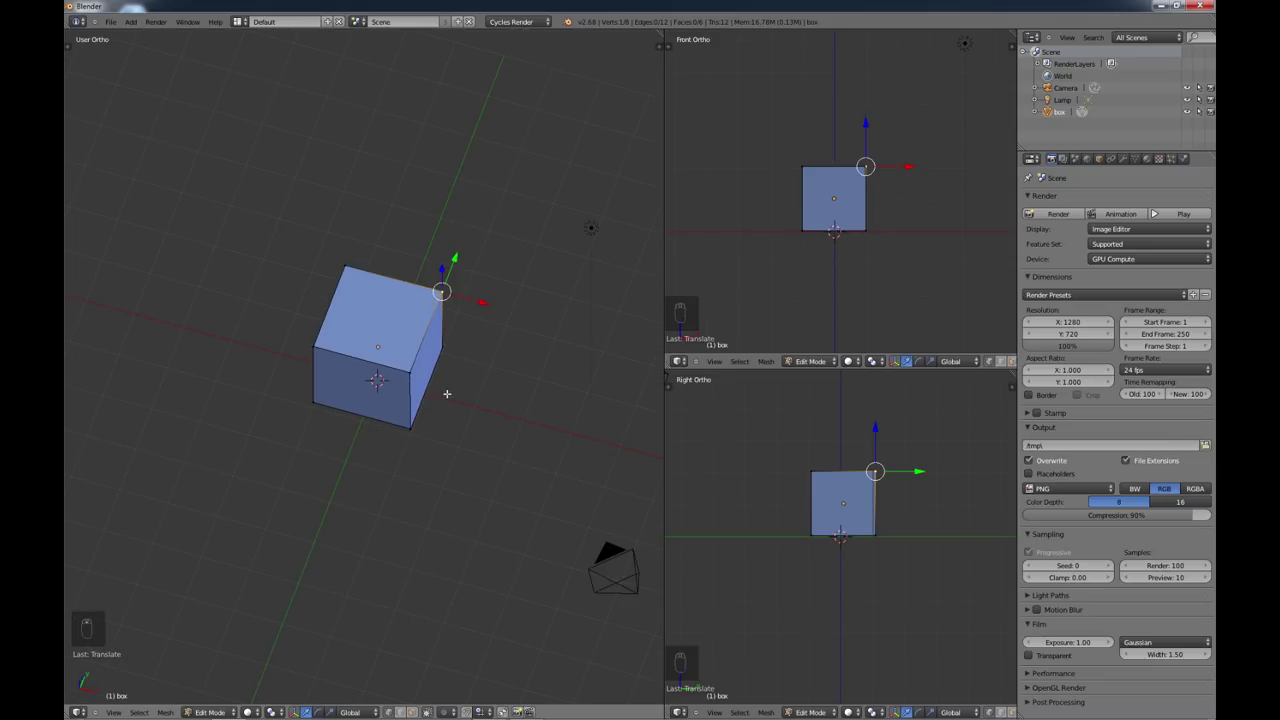
{"action": "key", "text": "Tab"}
{"action": "middle_click_drag", "start_coordinate": [431, 380], "coordinate": [411, 336]}
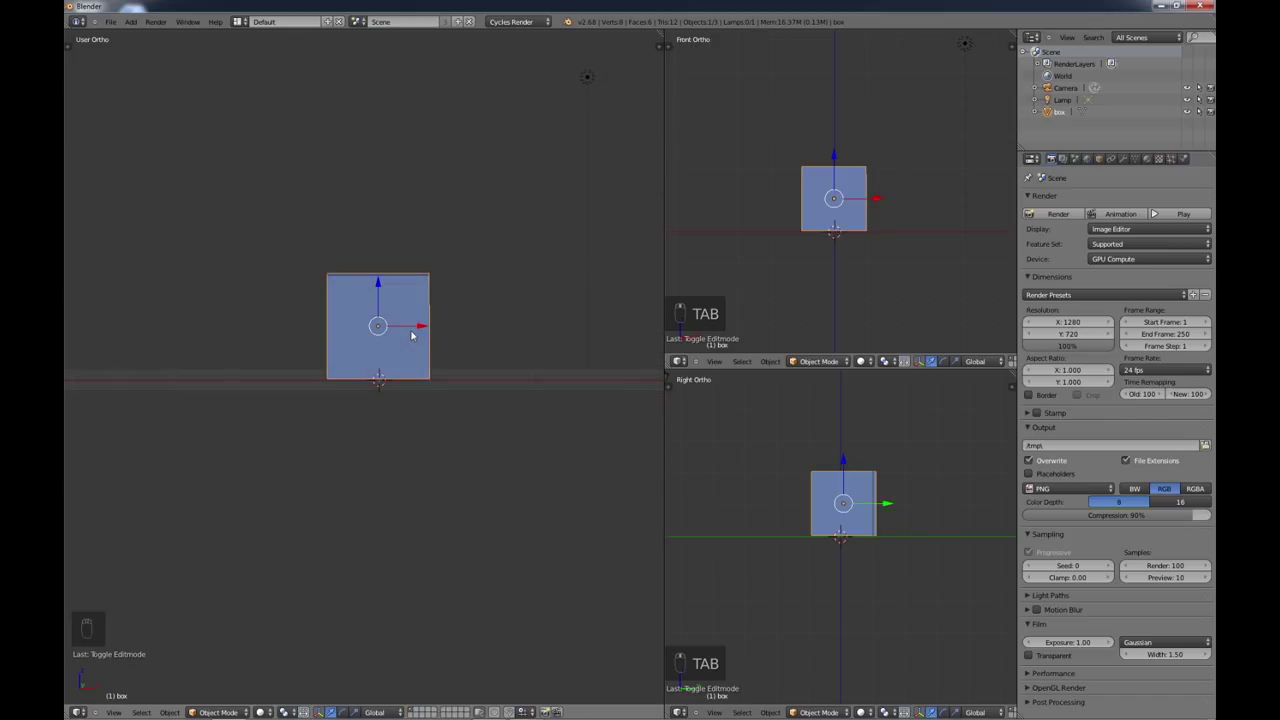
{"action": "scroll", "coordinate": [411, 336], "scroll_direction": "up", "scroll_amount": 1}
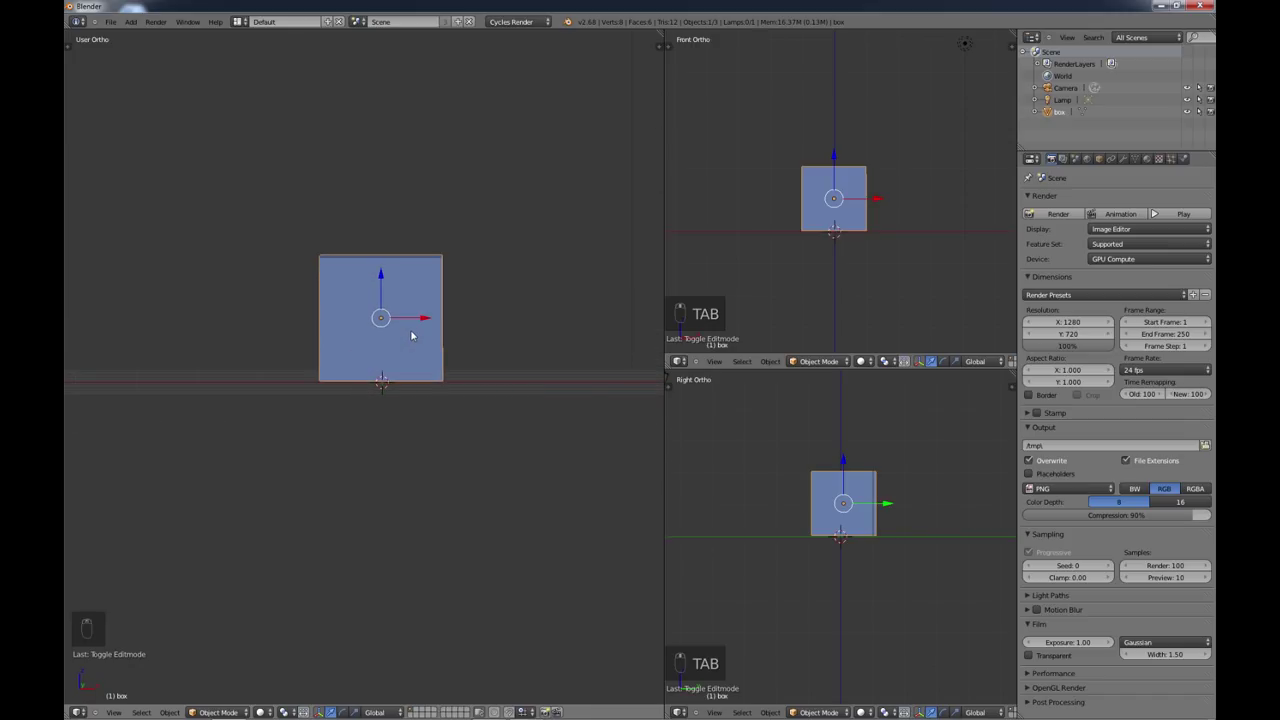
{"action": "key", "text": "KP_3"}
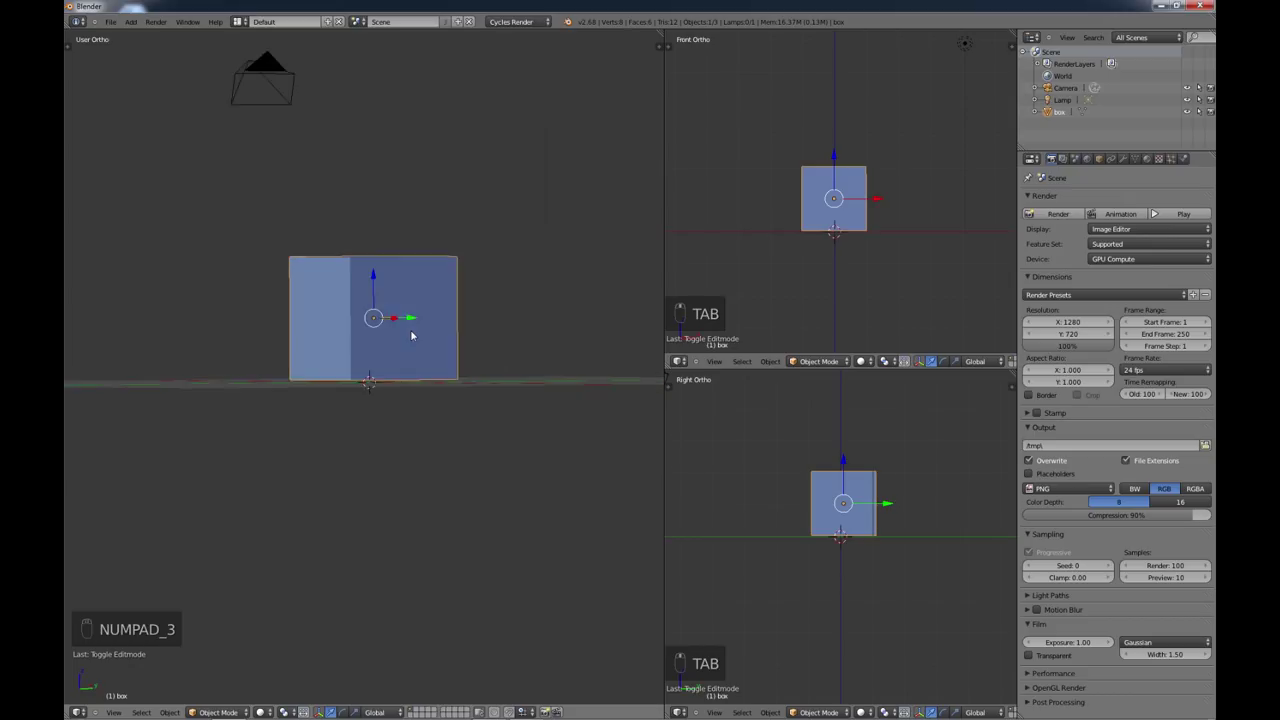
{"action": "scroll", "coordinate": [416, 347], "scroll_direction": "up", "scroll_amount": 1}
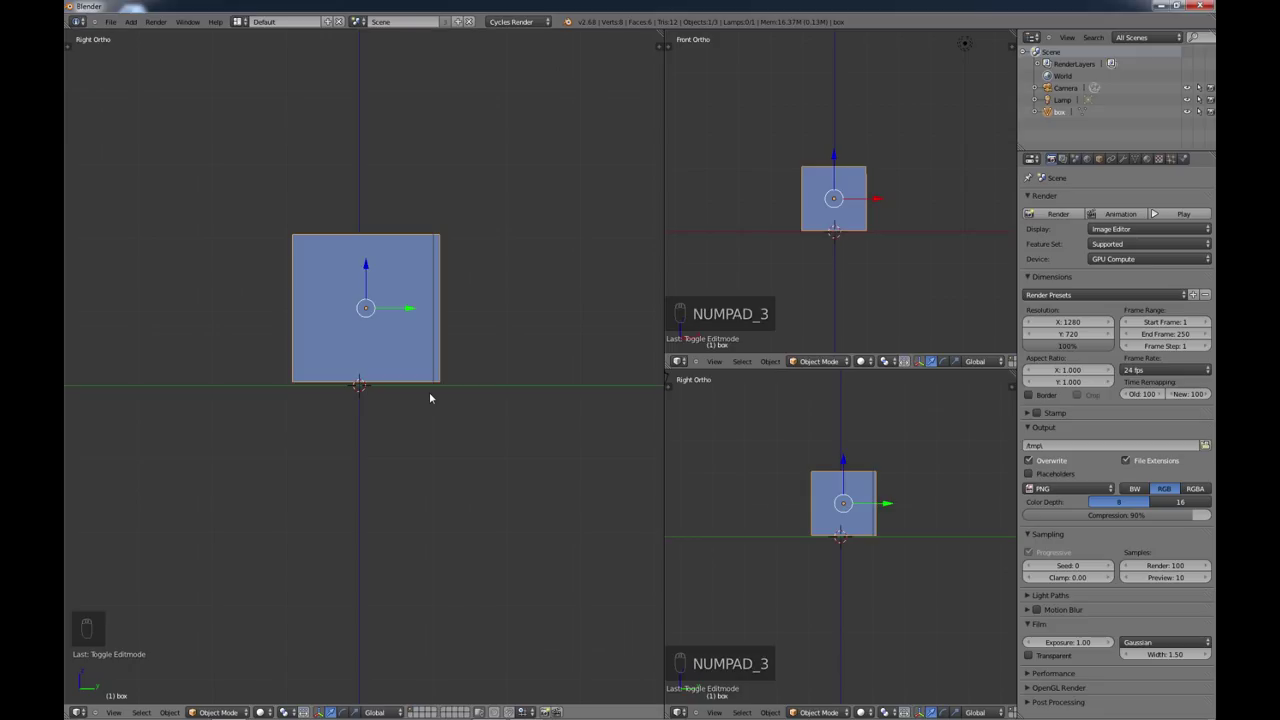
Step: Maximize the 3D viewport and stretch the box along Y to almost five times its length
{"action": "key", "text": "ctrl+Up"}
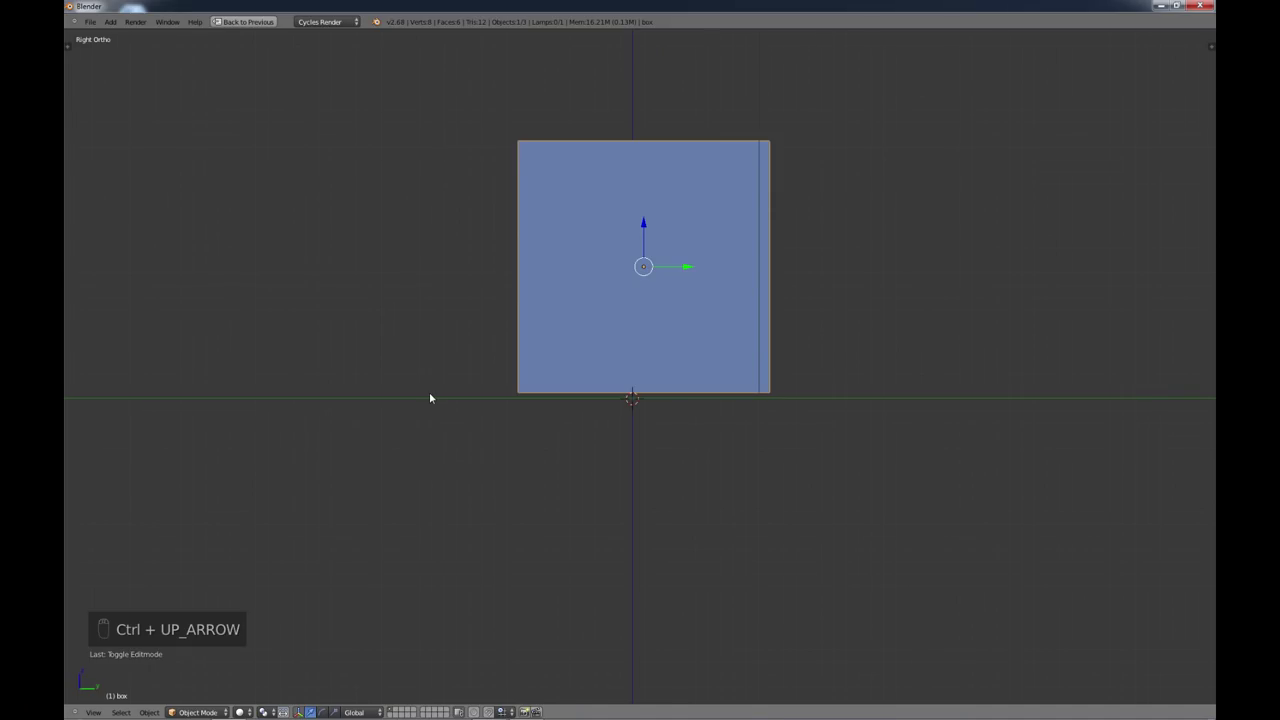
{"action": "scroll", "coordinate": [670, 392], "scroll_direction": "down", "scroll_amount": 2}
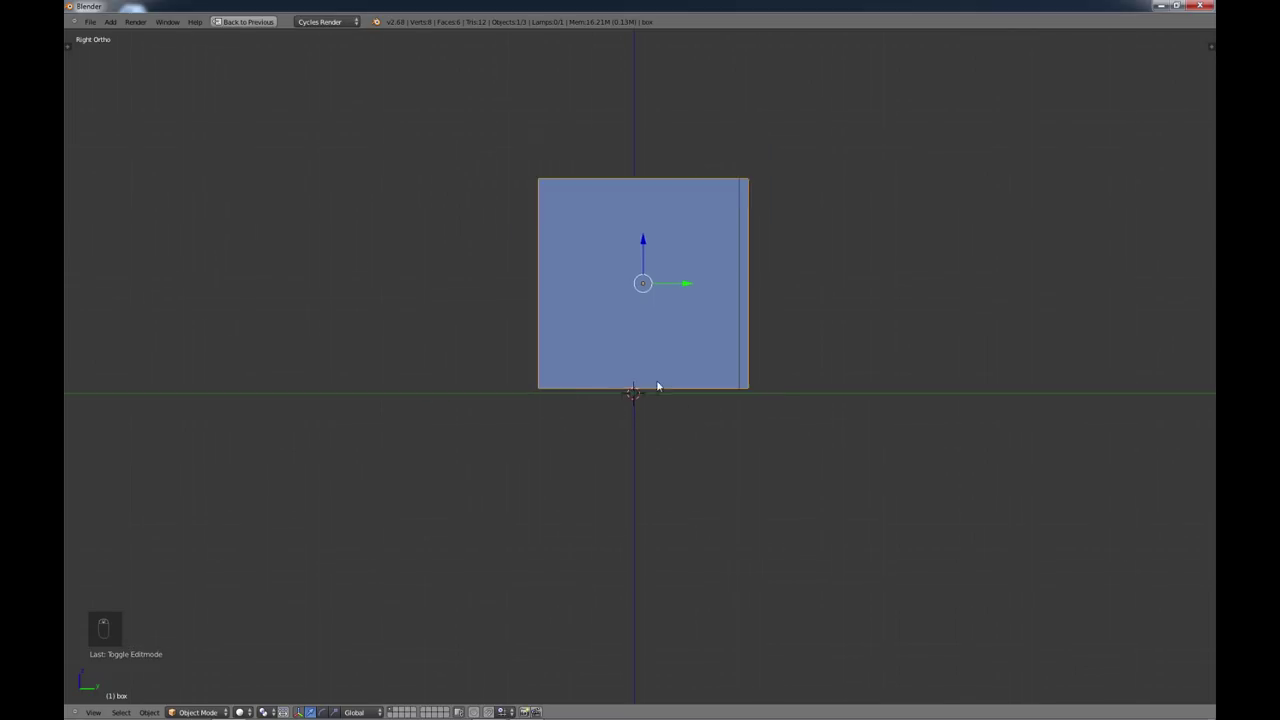
{"action": "middle_click_drag", "start_coordinate": [608, 366], "coordinate": [543, 390], "text": "shift"}
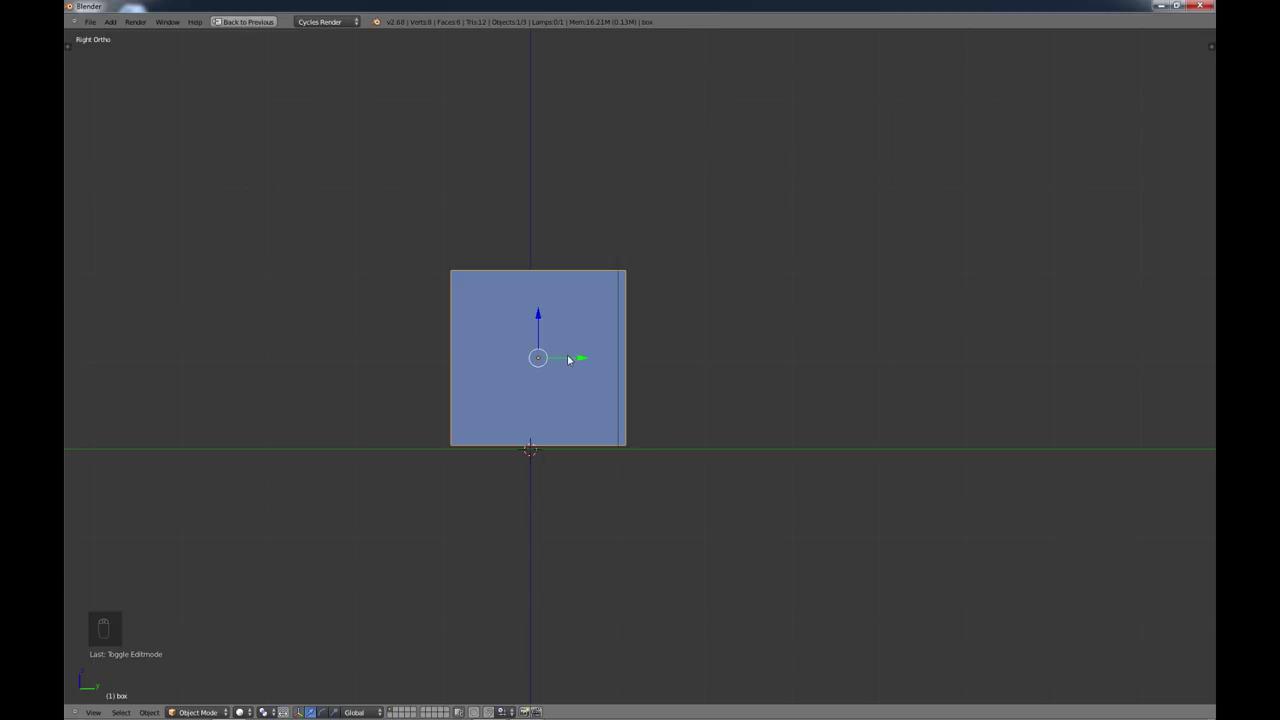
{"action": "key", "text": "s"}
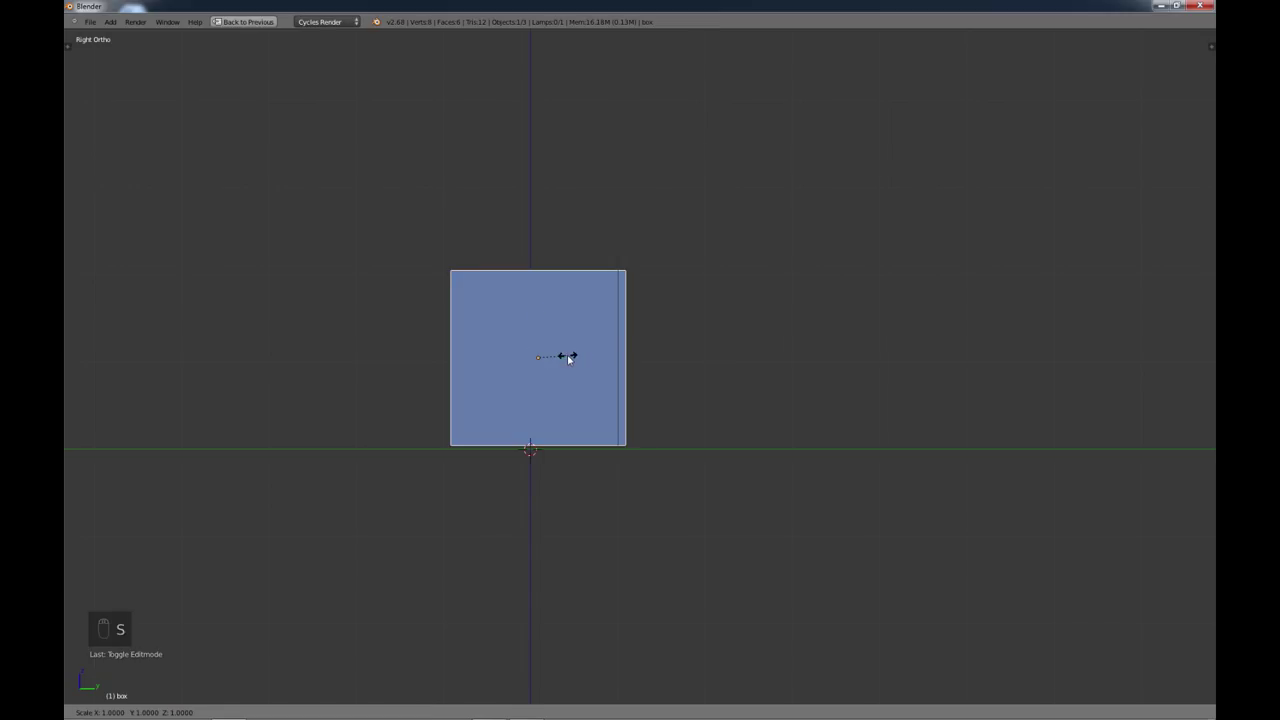
{"action": "key", "text": "y"}
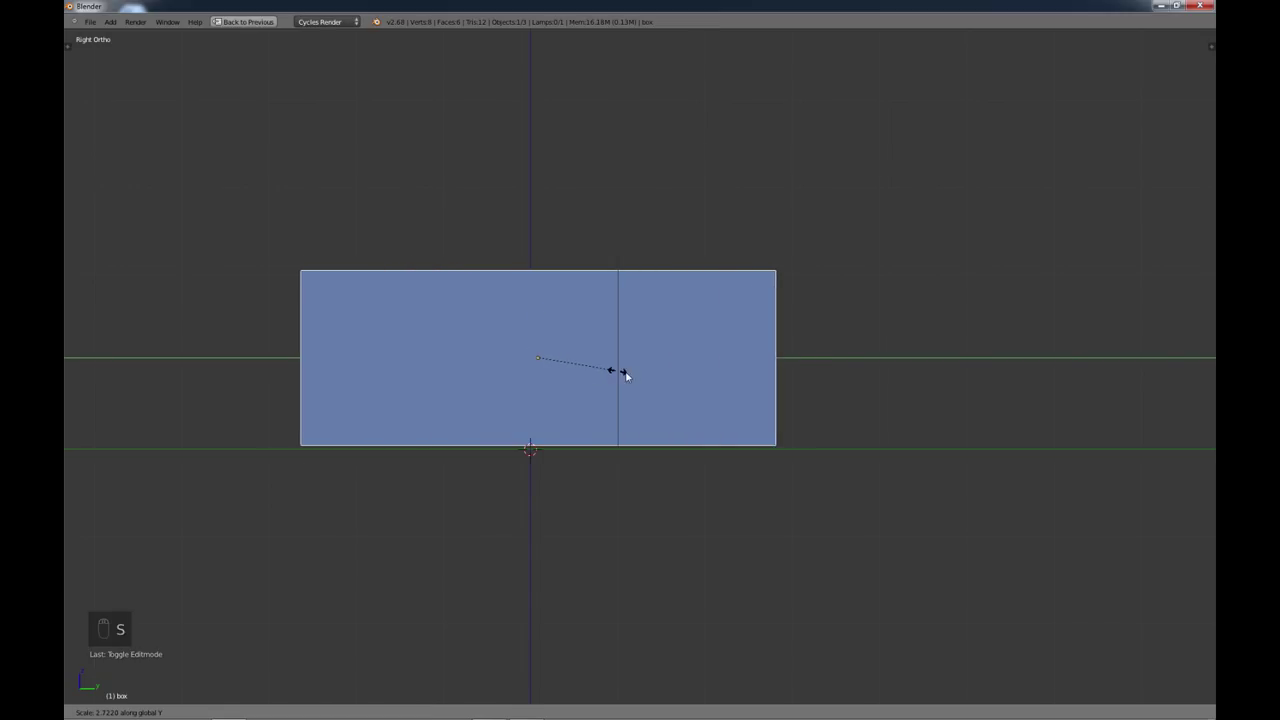
{"action": "left_click", "coordinate": [683, 384]}
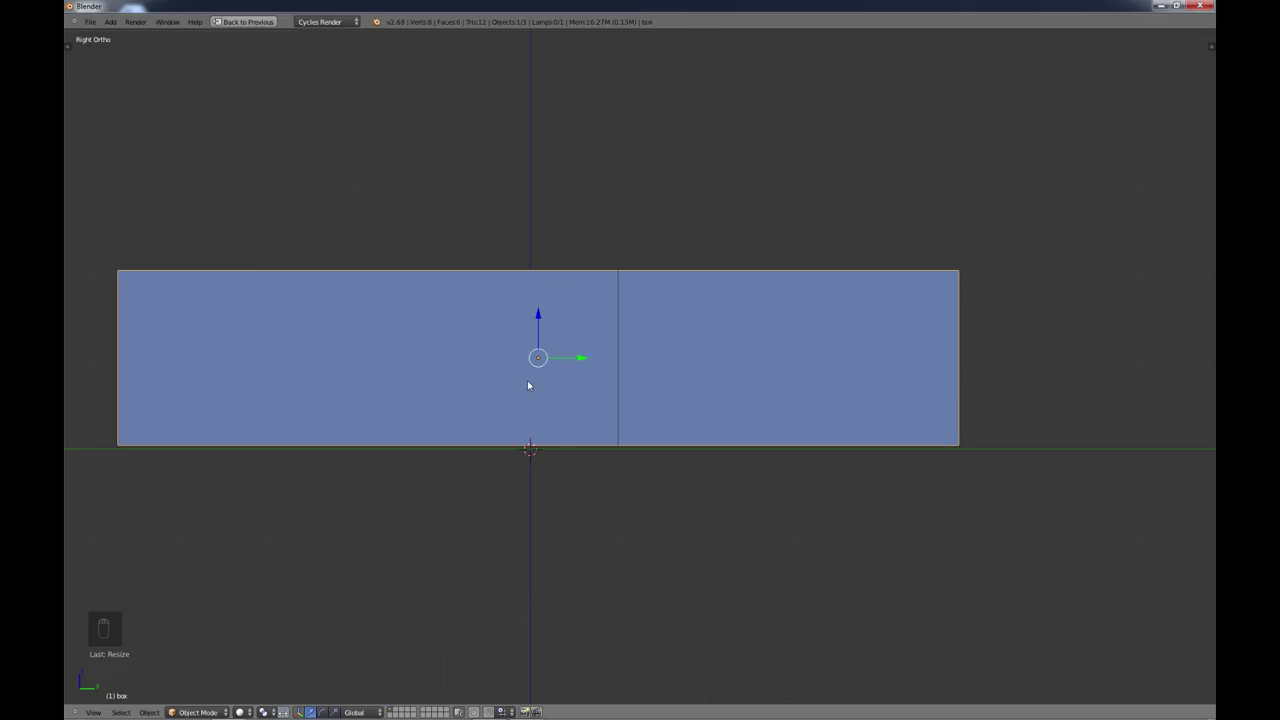
Step: From the top view, widen the box along X to a little over twice its width
{"action": "key", "text": "KP_7"}
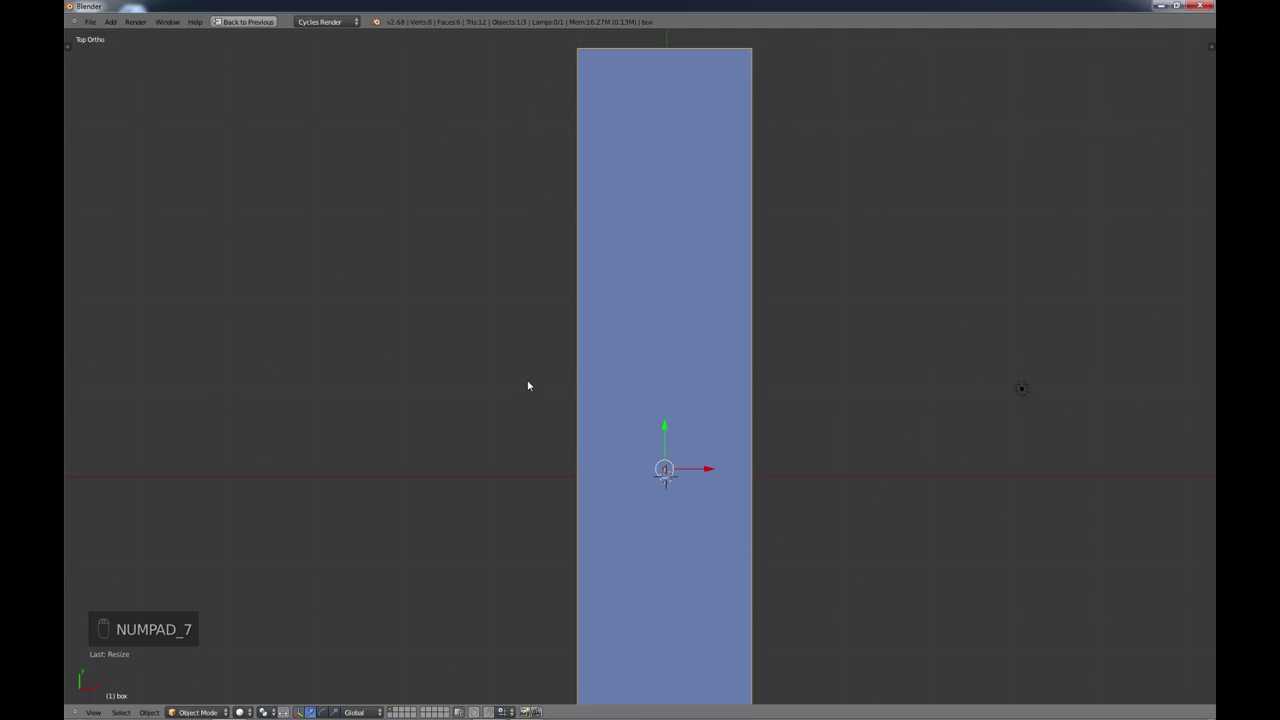
{"action": "scroll", "coordinate": [528, 385], "scroll_direction": "down", "scroll_amount": 5}
{"action": "middle_click_drag", "start_coordinate": [611, 449], "coordinate": [530, 398], "text": "shift"}
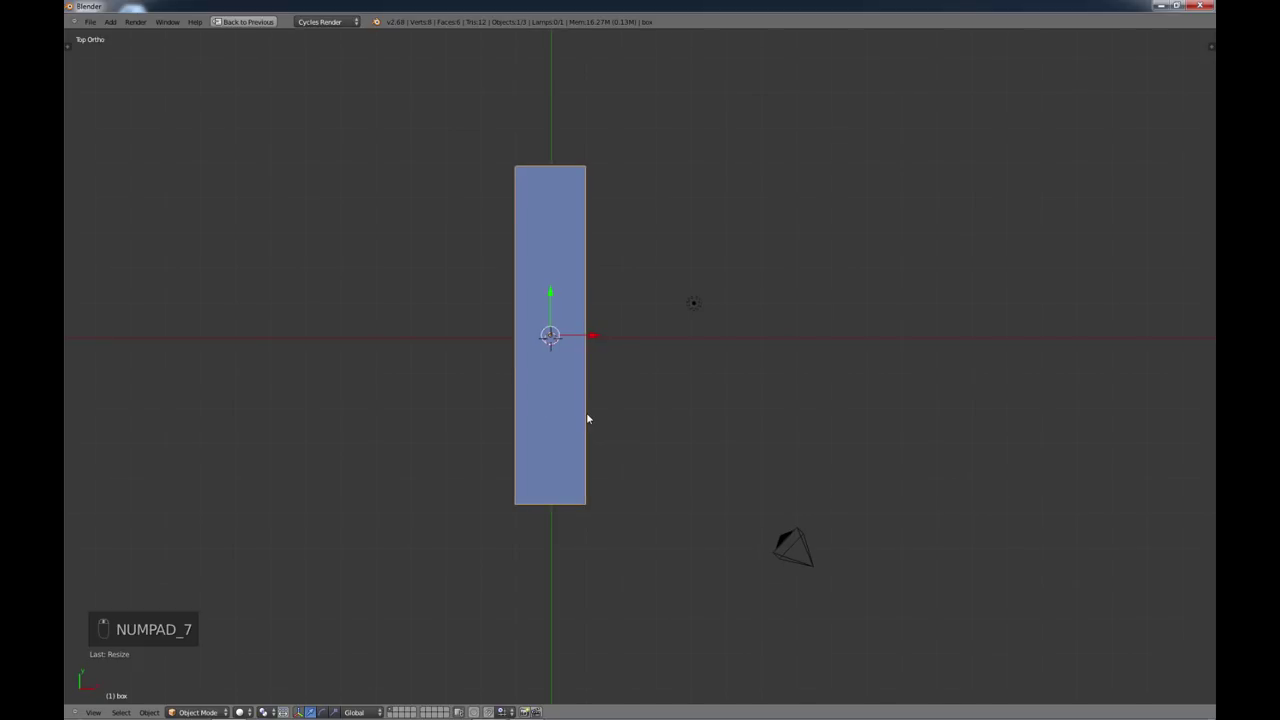
{"action": "scroll", "coordinate": [587, 418], "scroll_direction": "up", "scroll_amount": 1}
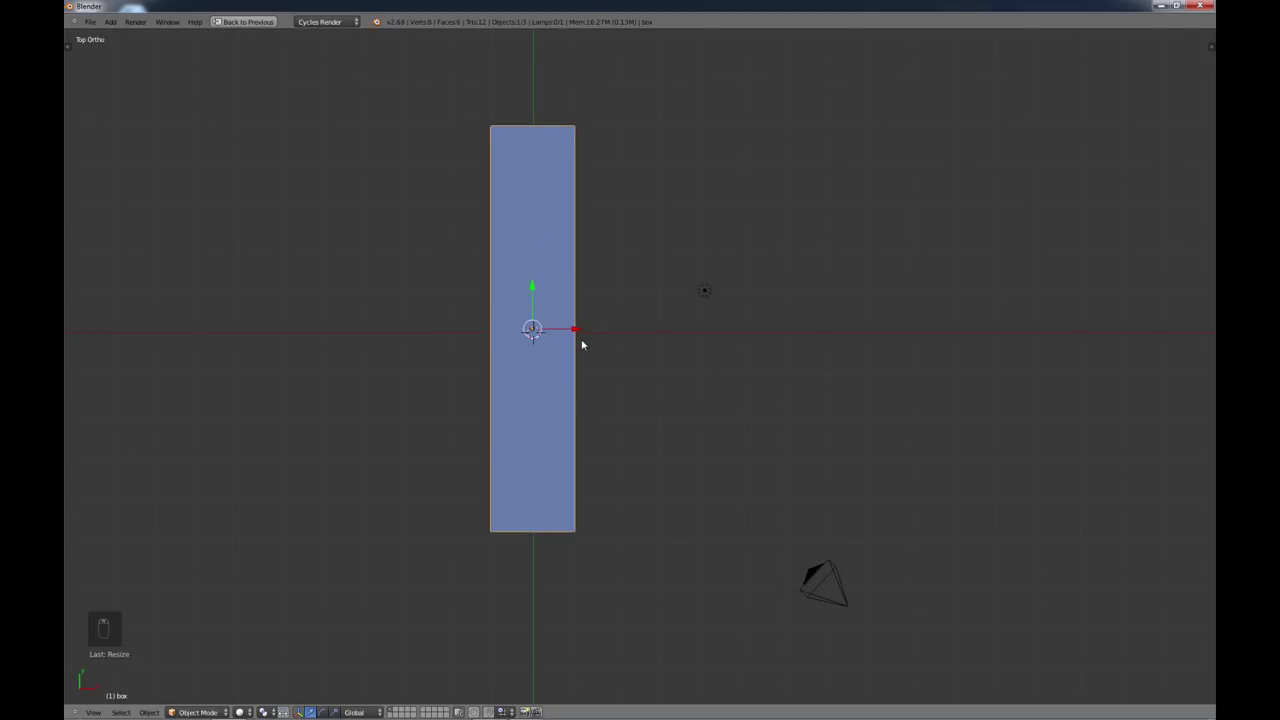
{"action": "key", "text": "s"}
{"action": "key", "text": "x"}
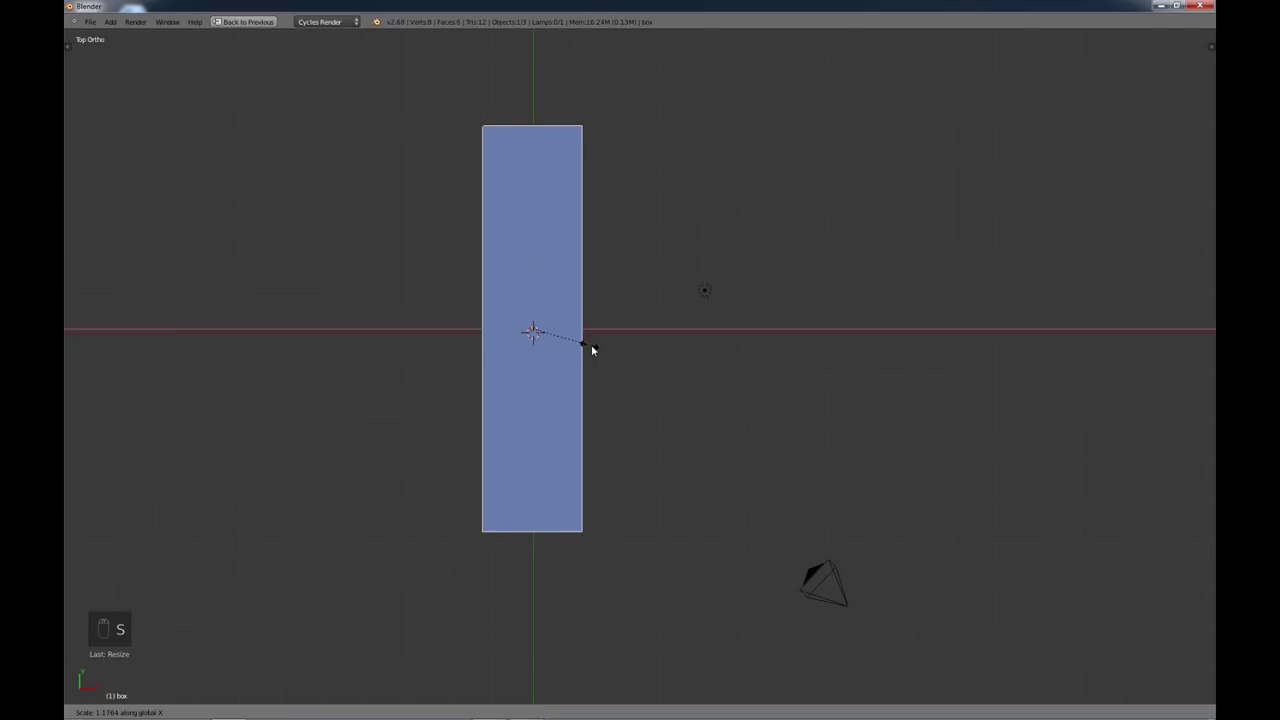
{"action": "left_click", "coordinate": [646, 357]}
Step: Scale the box along Z to about 0.72 and lower it about 0.34 units along Z to the grid floor
{"action": "middle_click_drag", "start_coordinate": [646, 357], "coordinate": [551, 354]}
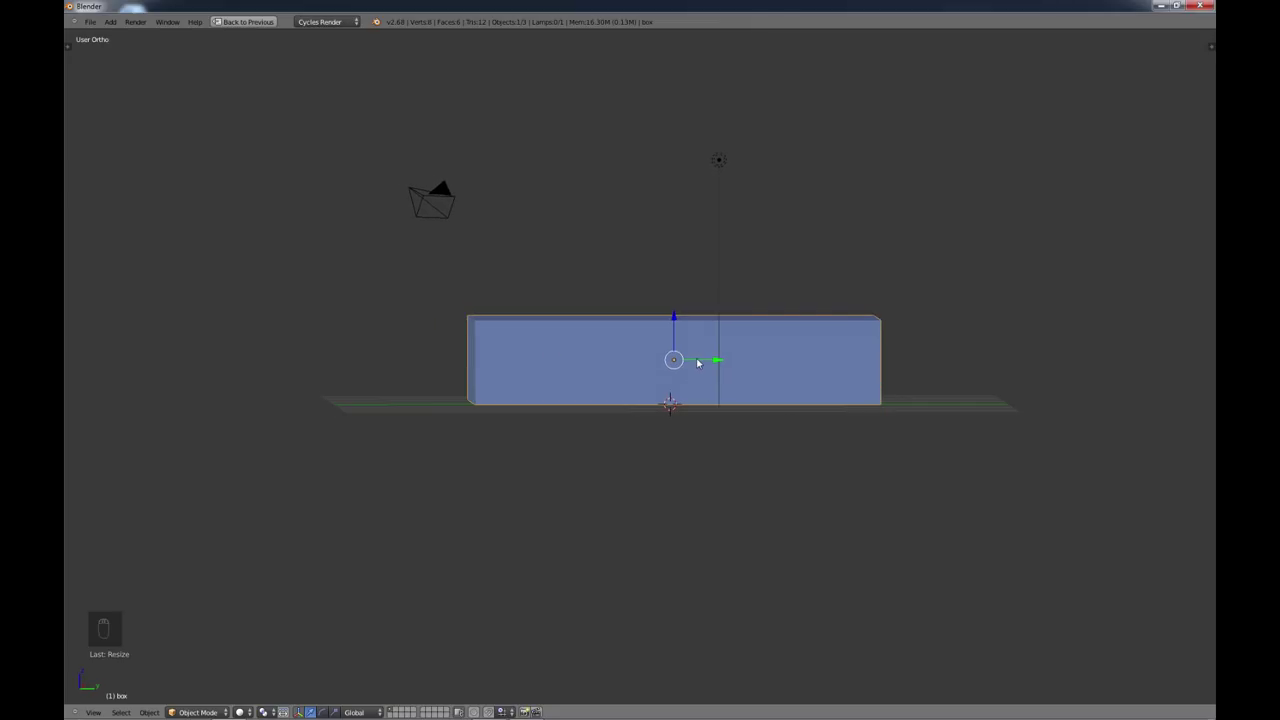
{"action": "key", "text": "s"}
{"action": "key", "text": "z"}
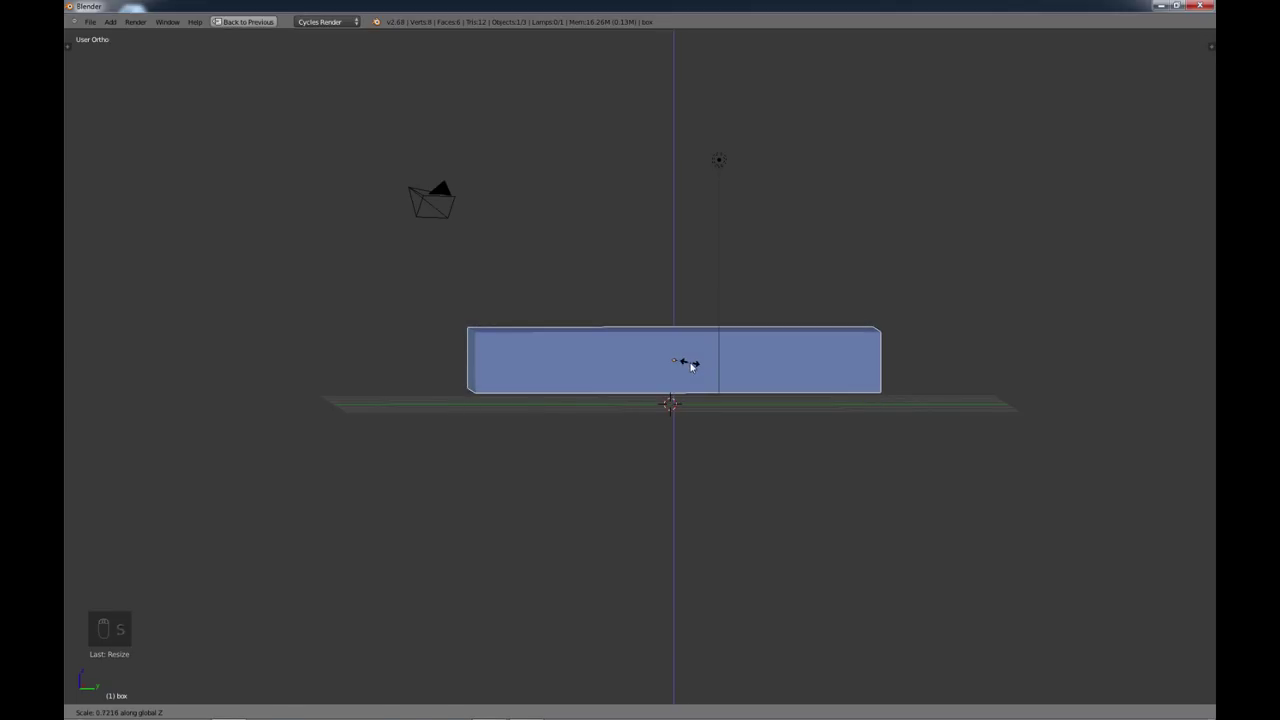
{"action": "left_click", "coordinate": [691, 366]}
{"action": "left_click_drag", "start_coordinate": [674, 318], "coordinate": [674, 334]}
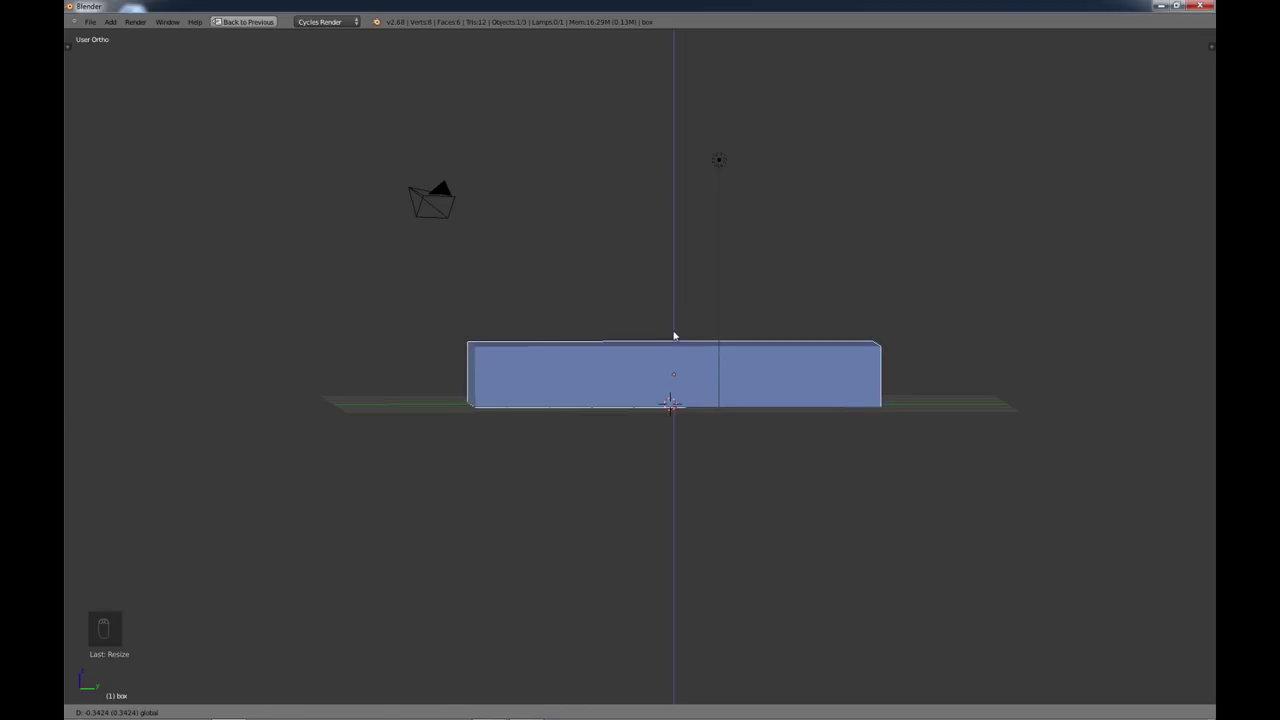
Step: Enter Edit Mode on the stretched box with its top and long side in view
{"action": "middle_click_drag", "start_coordinate": [674, 334], "coordinate": [571, 417]}
{"action": "scroll", "coordinate": [630, 400], "scroll_direction": "up", "scroll_amount": 2}
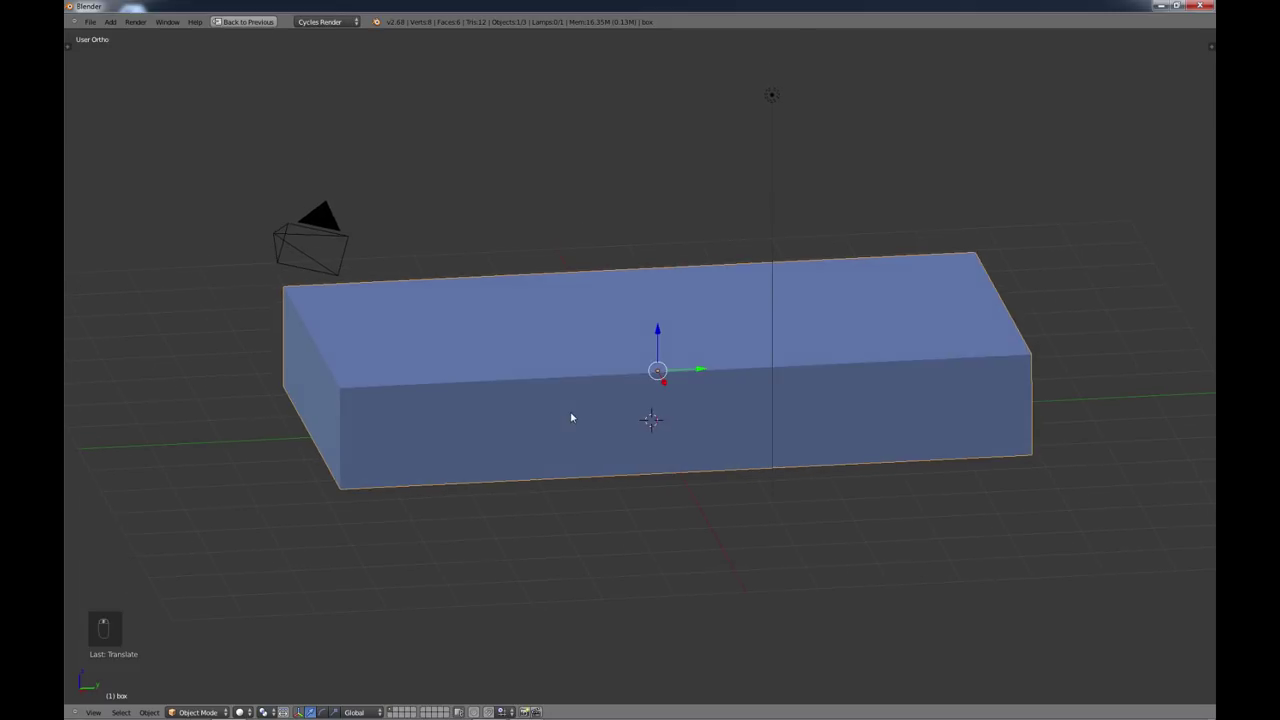
{"action": "key", "text": "Tab"}
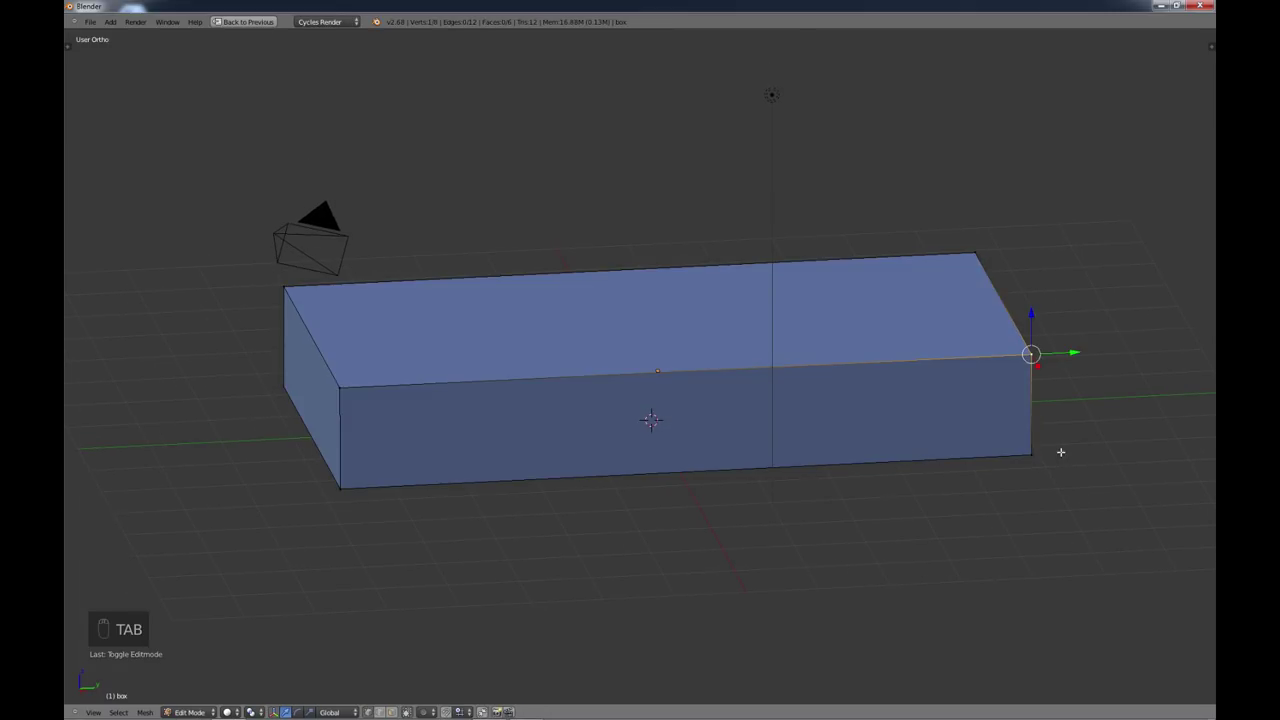
Step: Clear the selection and add a crosswise loop cut about one third along the box's length from its -Y end
{"action": "key", "text": "a"}
{"action": "key", "text": "a"}
{"action": "middle_click_drag", "start_coordinate": [1023, 460], "coordinate": [911, 443]}
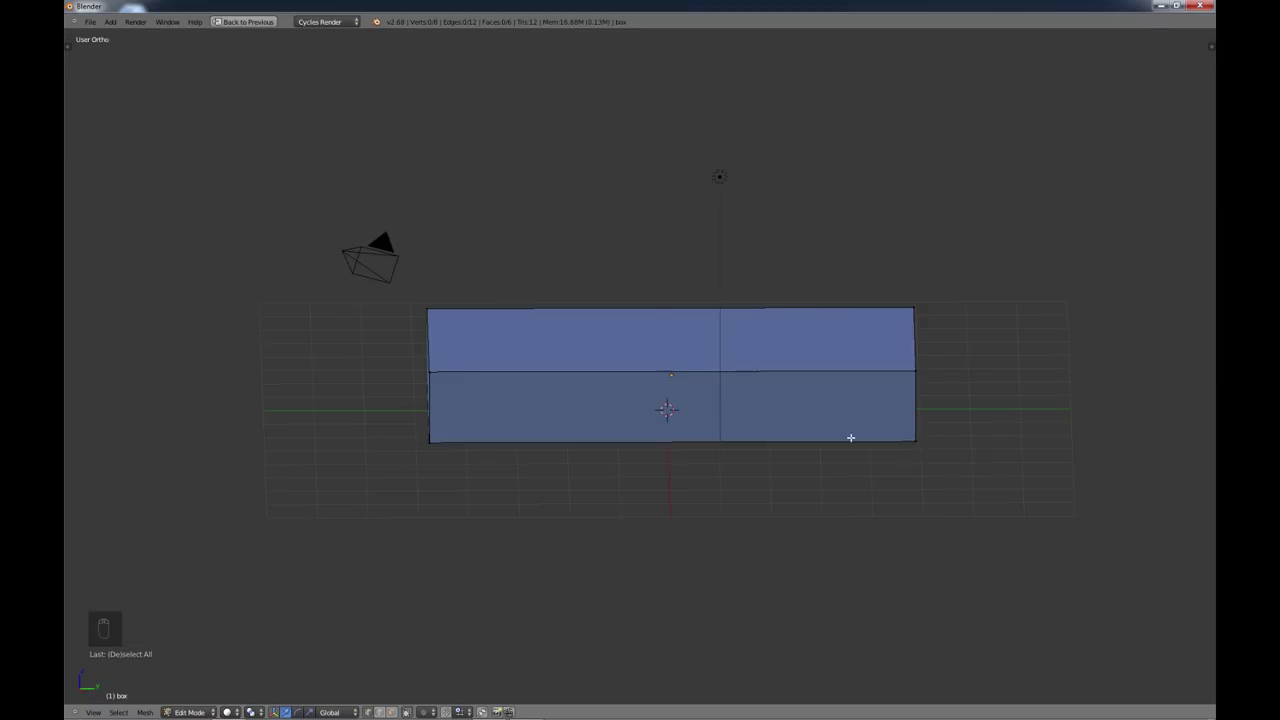
{"action": "scroll", "coordinate": [850, 437], "scroll_direction": "down", "scroll_amount": 2}
{"action": "middle_click_drag", "start_coordinate": [820, 436], "coordinate": [765, 447]}
{"action": "scroll", "coordinate": [765, 447], "scroll_direction": "up", "scroll_amount": 3}
{"action": "middle_click_drag", "start_coordinate": [723, 406], "coordinate": [611, 422]}
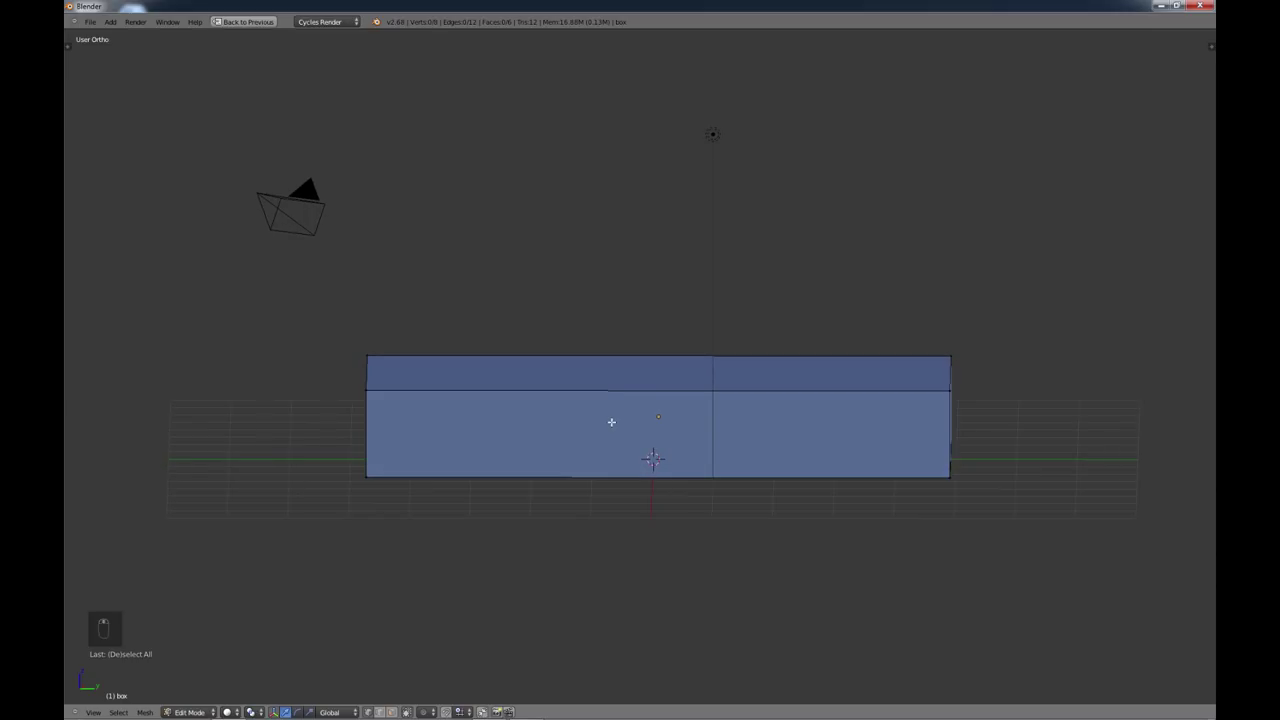
{"action": "key", "text": "ctrl+r"}
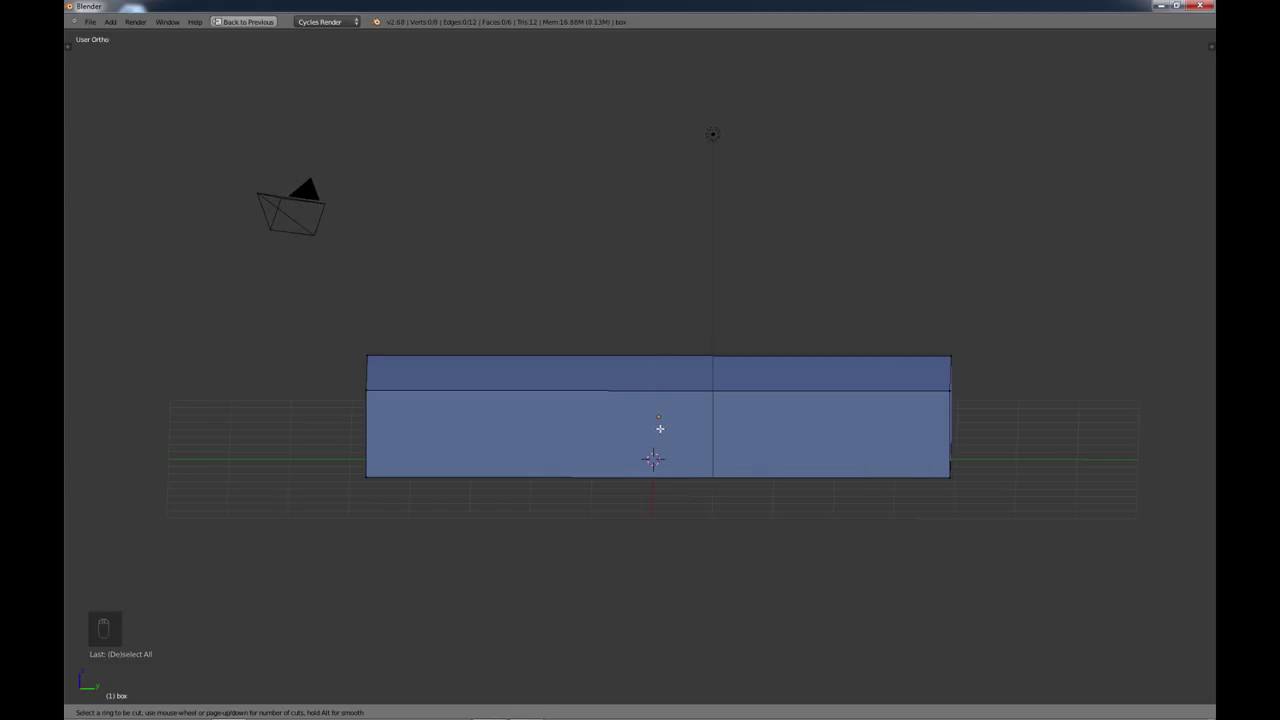
{"action": "left_click", "coordinate": [658, 392]}
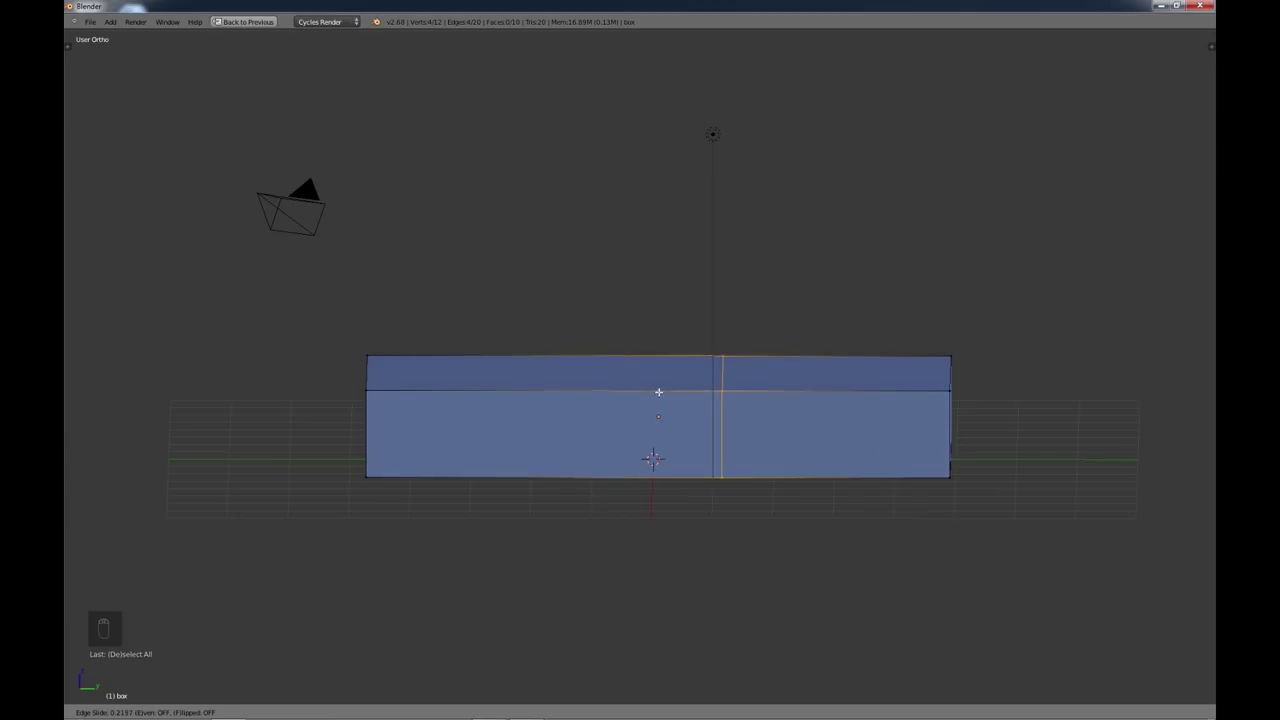
{"action": "left_click", "coordinate": [568, 388]}
Step: Add another crosswise loop cut about 70% along the box's length from the -Y end
{"action": "key", "text": "ctrl+r"}
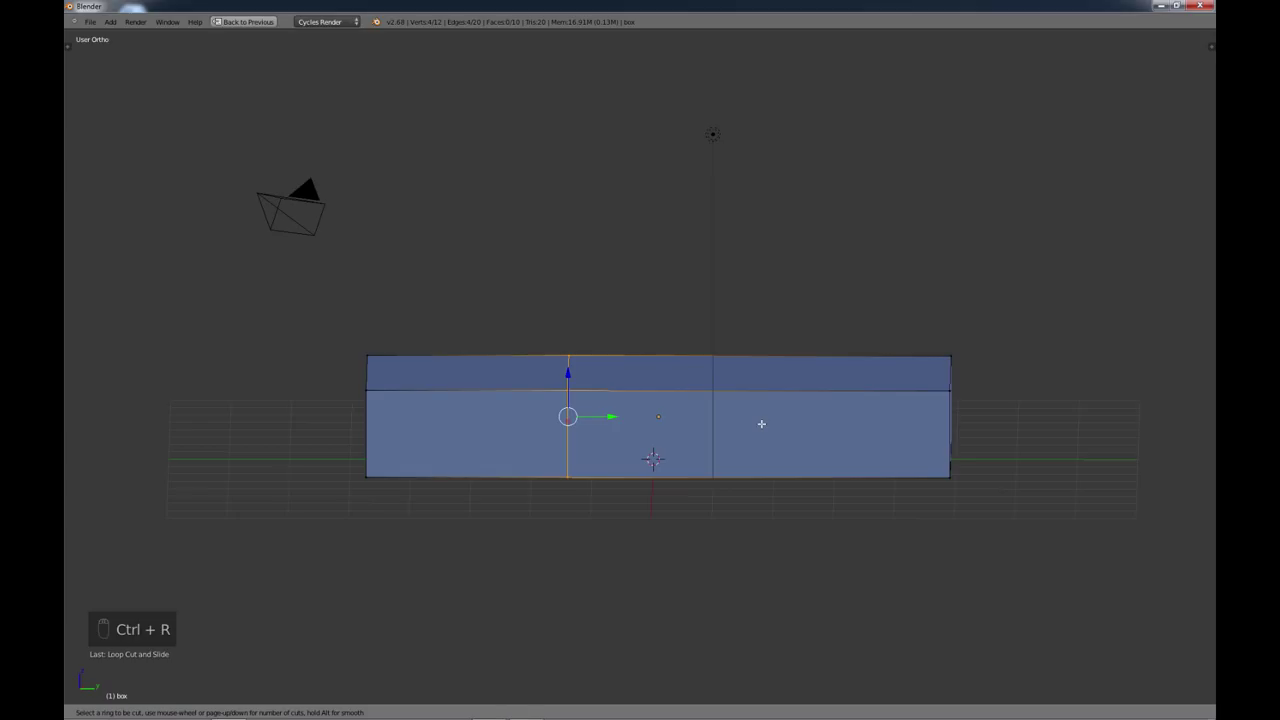
{"action": "left_click", "coordinate": [759, 400]}
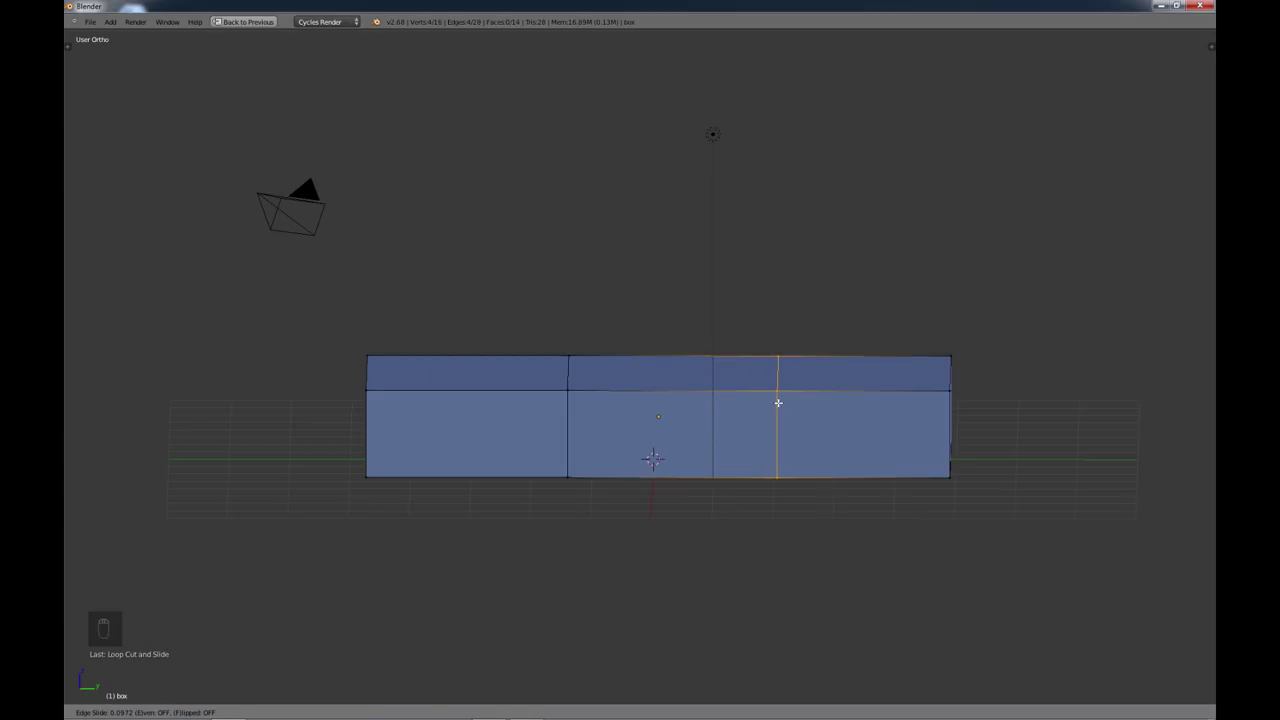
{"action": "left_click", "coordinate": [778, 402]}
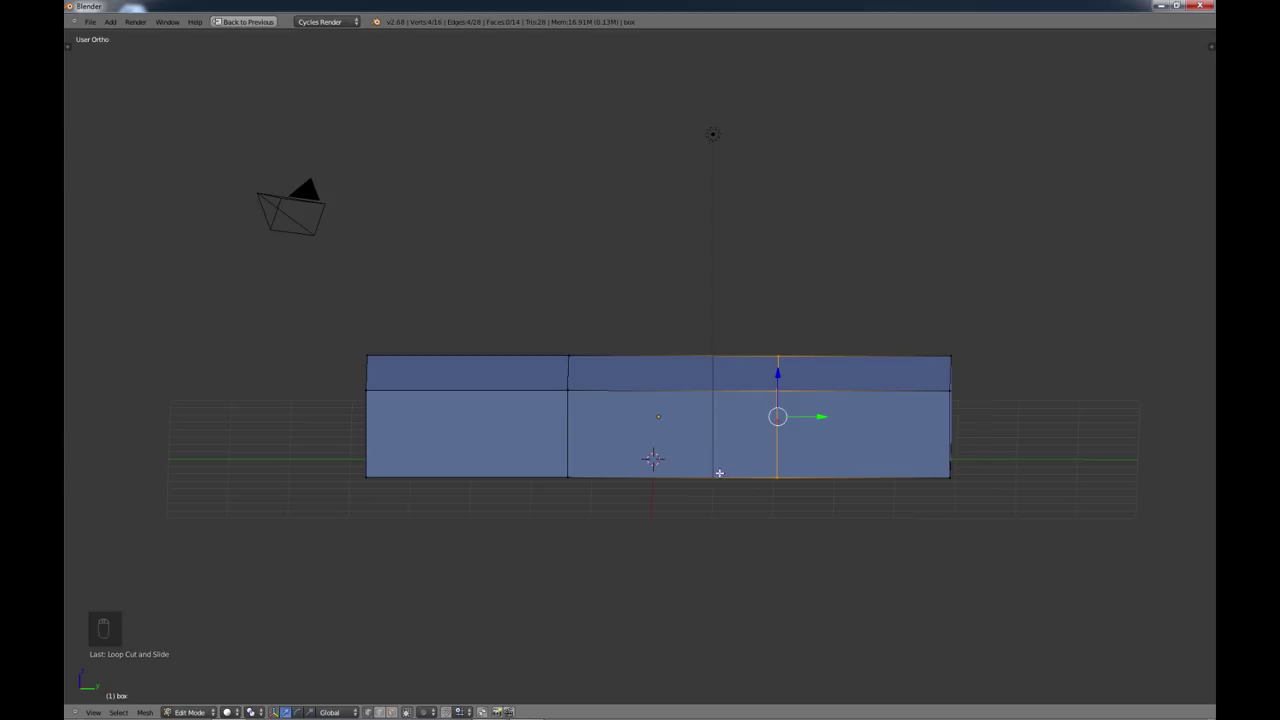
Step: Divide the box's +Y end section into three nearly equal parts with two loop cuts
{"action": "middle_click_drag", "start_coordinate": [719, 473], "coordinate": [500, 410]}
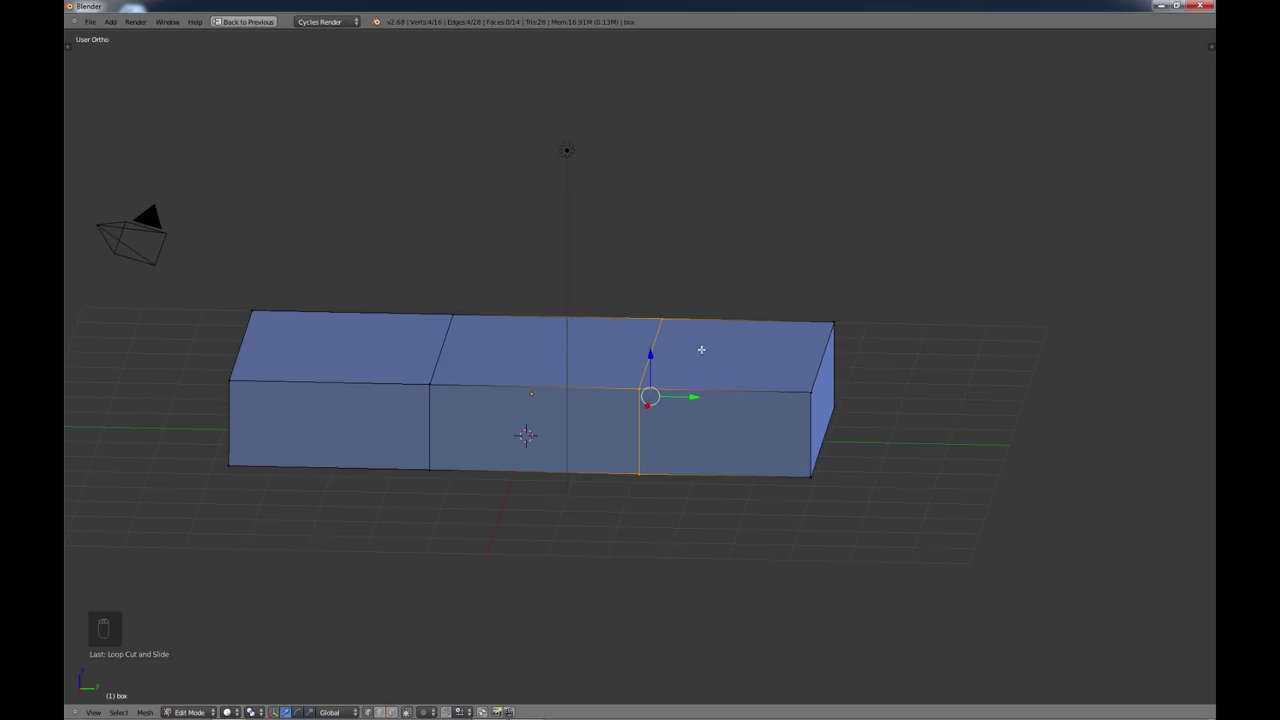
{"action": "mouse_move", "coordinate": [611, 416]}
{"action": "middle_mouse_down"}
{"action": "mouse_move", "coordinate": [606, 434]}
{"action": "mouse_move", "coordinate": [606, 423]}
{"action": "middle_mouse_up"}
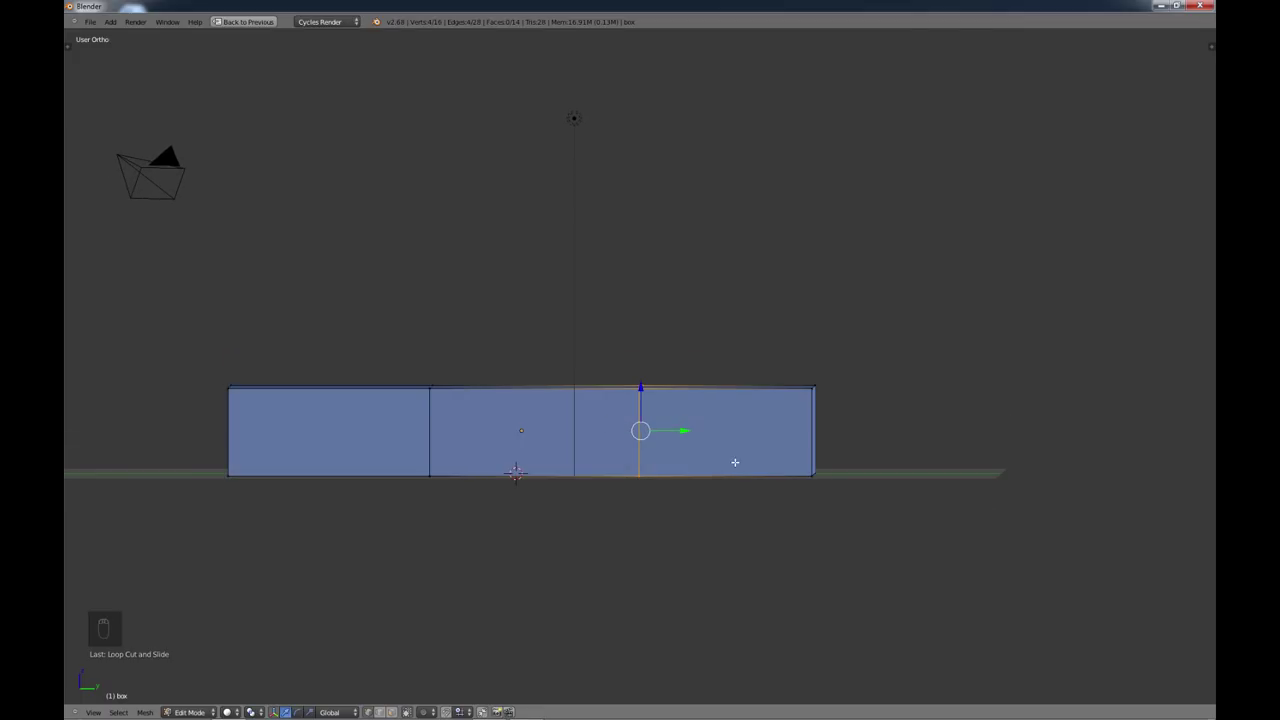
{"action": "key", "text": "ctrl+r"}
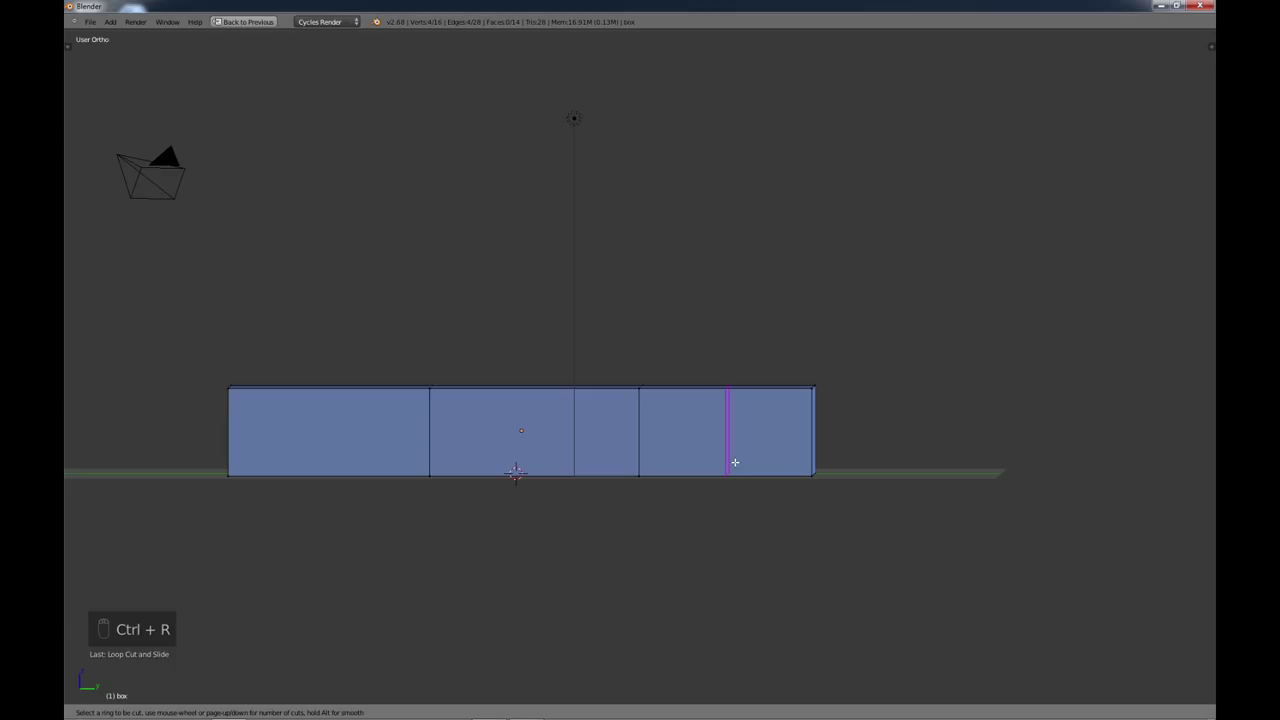
{"action": "scroll", "coordinate": [735, 462], "scroll_direction": "up", "scroll_amount": 1}
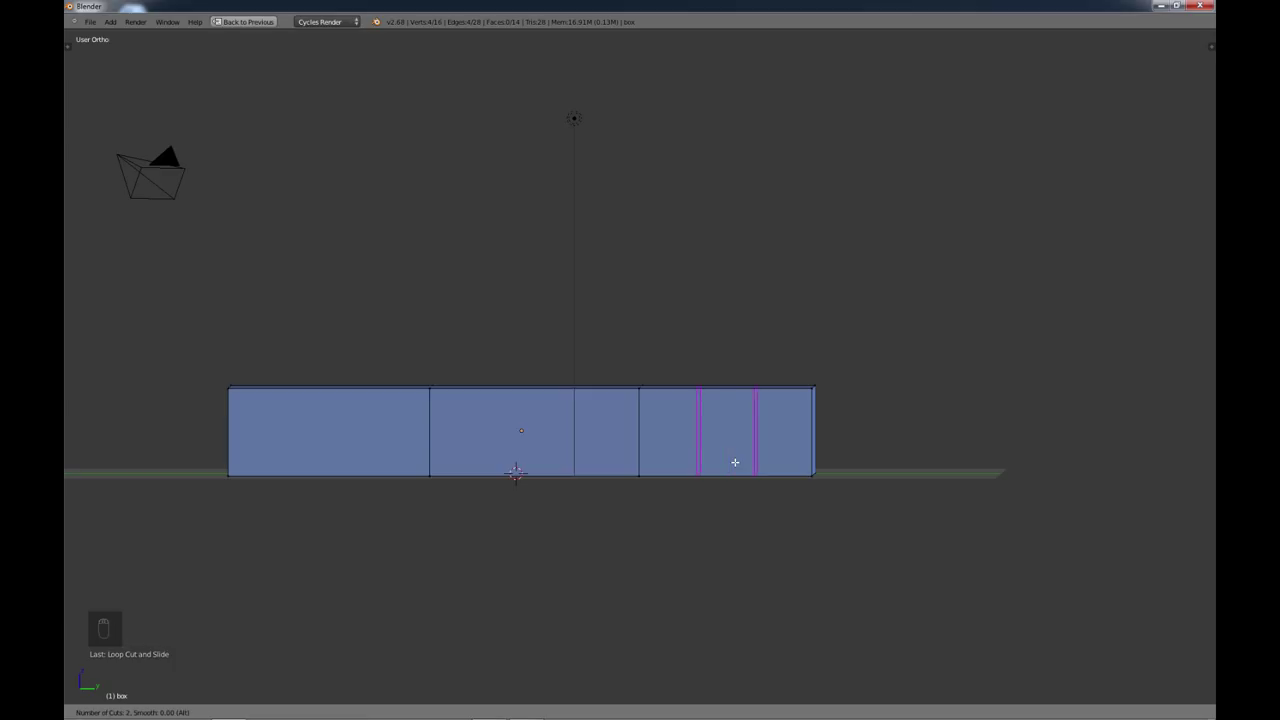
{"action": "scroll", "coordinate": [735, 462], "scroll_direction": "up", "scroll_amount": 8}
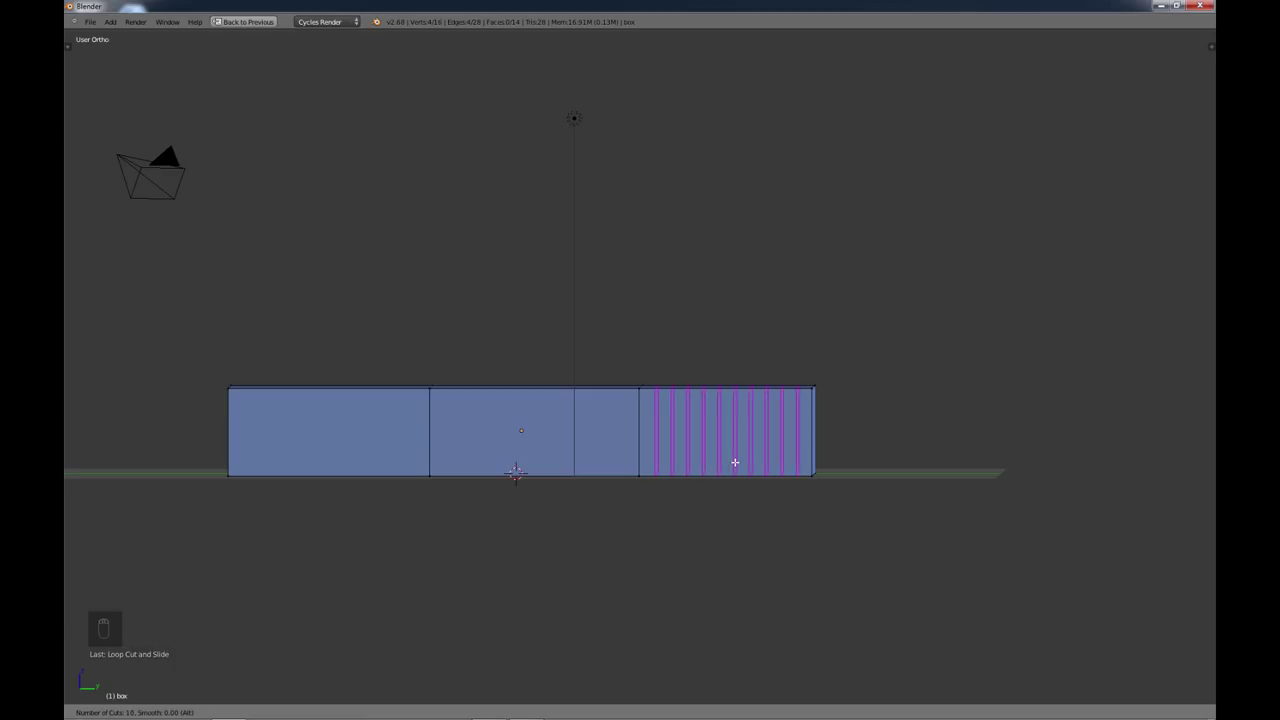
{"action": "scroll", "coordinate": [735, 462], "scroll_direction": "down", "scroll_amount": 9}
{"action": "scroll", "coordinate": [735, 462], "scroll_direction": "up", "scroll_amount": 1}
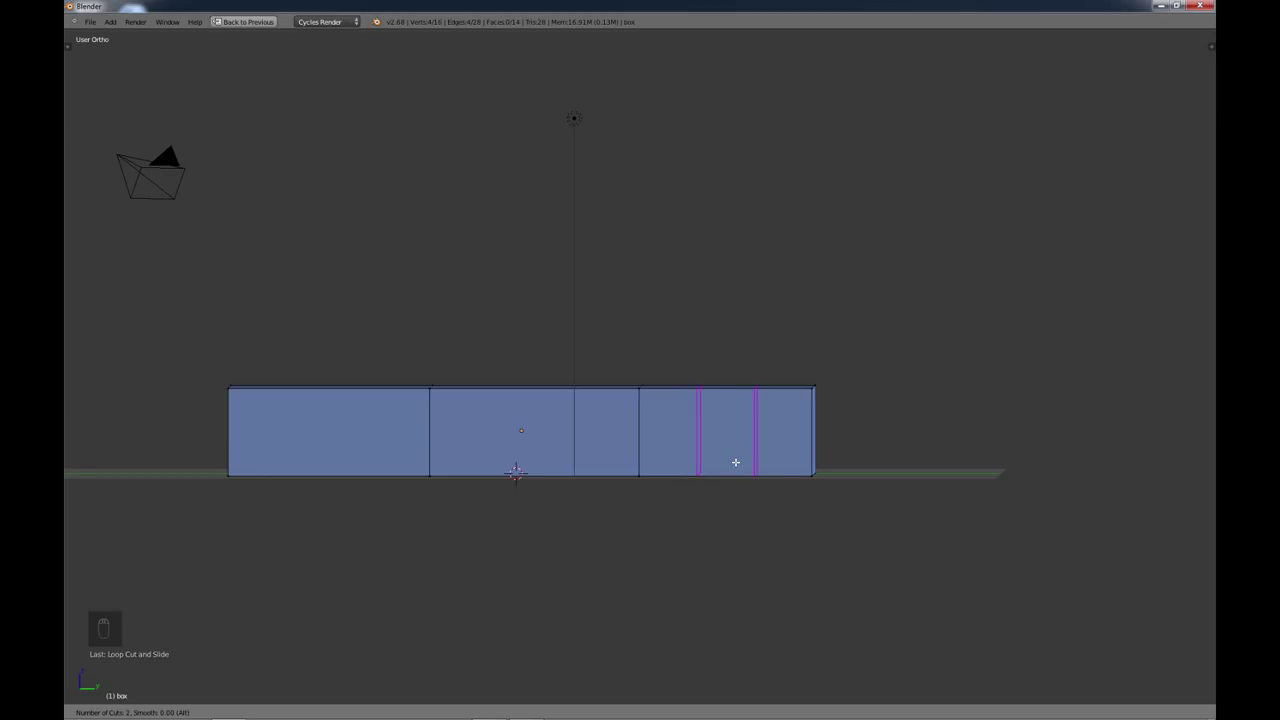
{"action": "left_click", "coordinate": [735, 462]}
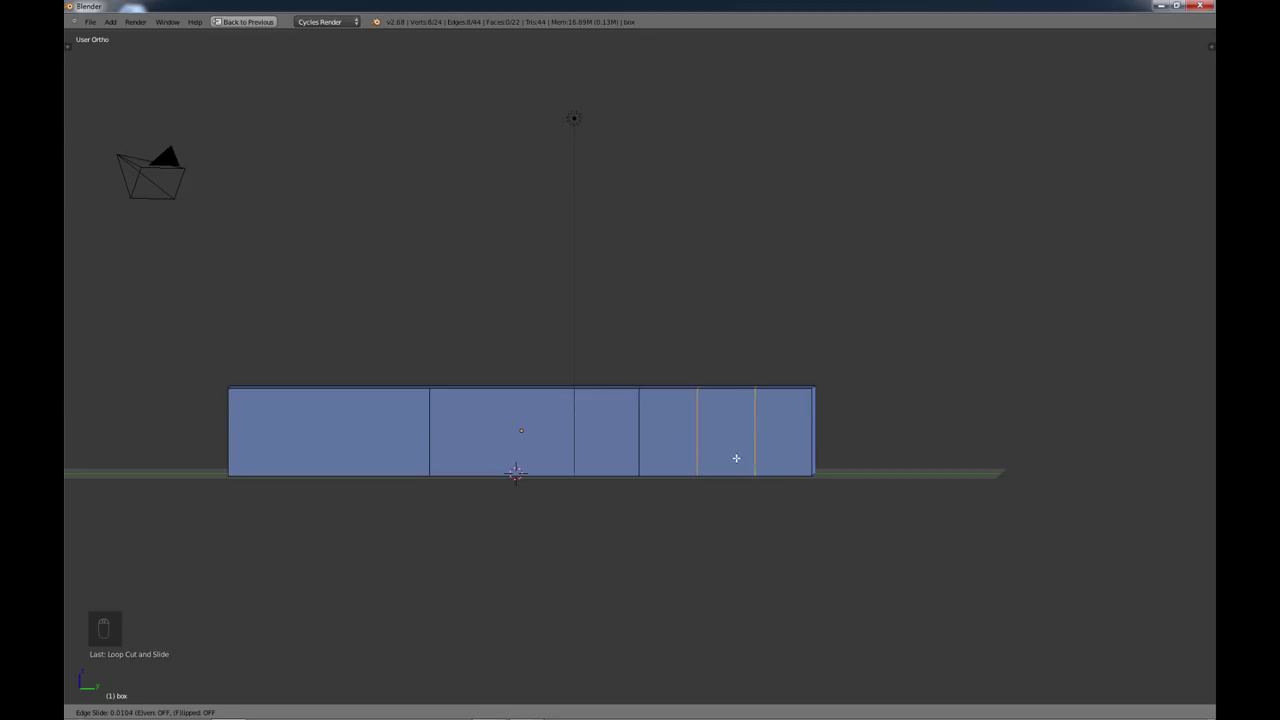
{"action": "left_click", "coordinate": [736, 458]}
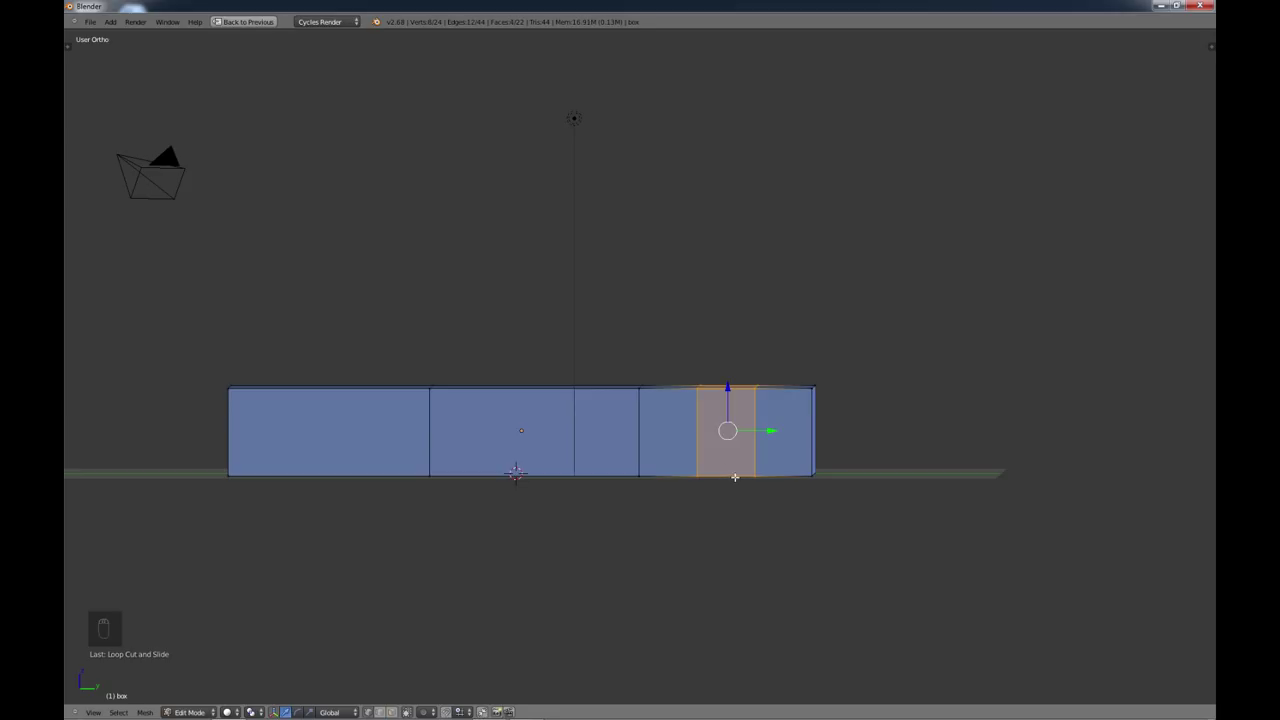
Step: Divide the box's -Y end section into three equal parts with two centred loop cuts
{"action": "middle_click_drag", "start_coordinate": [735, 477], "coordinate": [358, 452]}
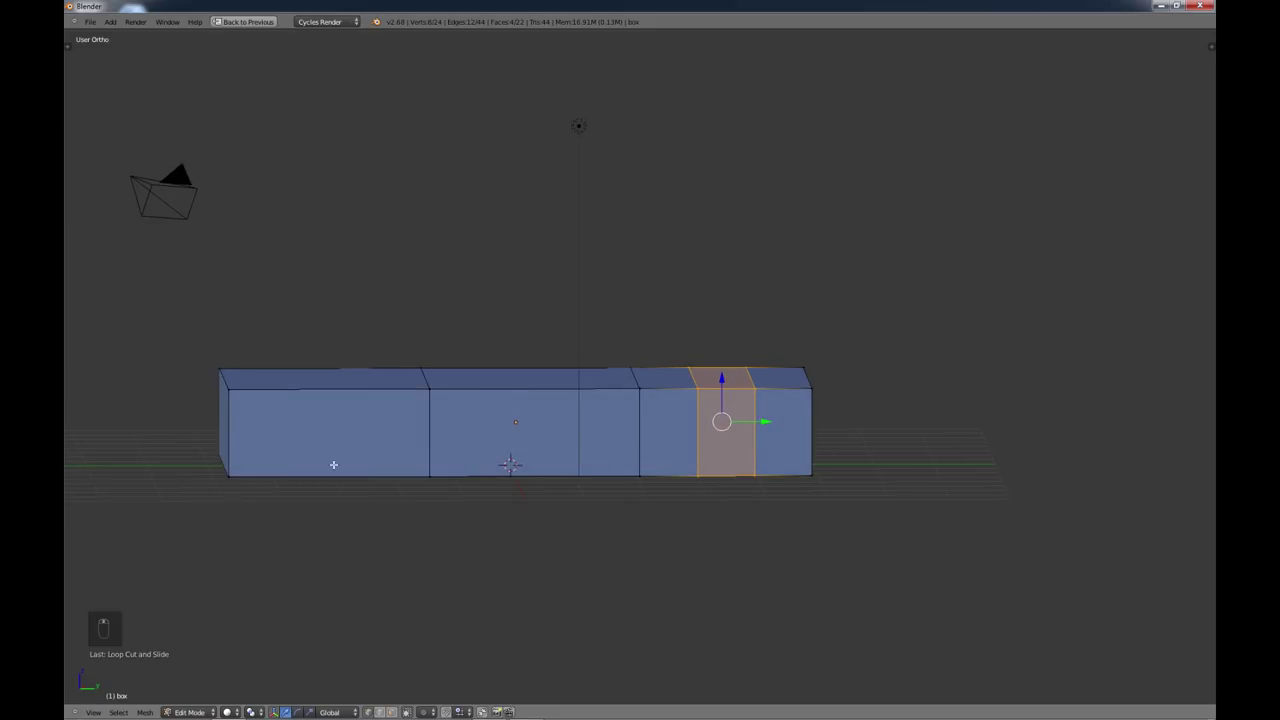
{"action": "key", "text": "ctrl+r"}
{"action": "scroll", "coordinate": [339, 468], "scroll_direction": "up", "scroll_amount": 1}
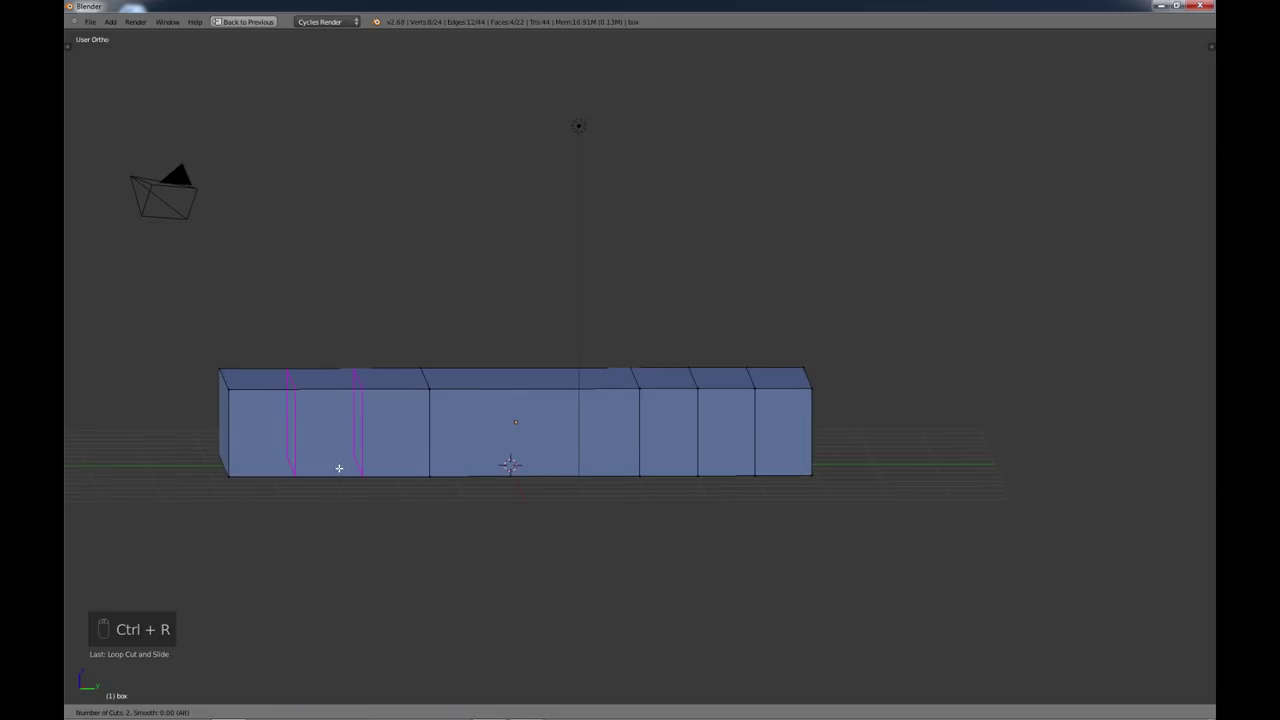
{"action": "left_click", "coordinate": [339, 468]}
{"action": "right_click", "coordinate": [341, 469]}
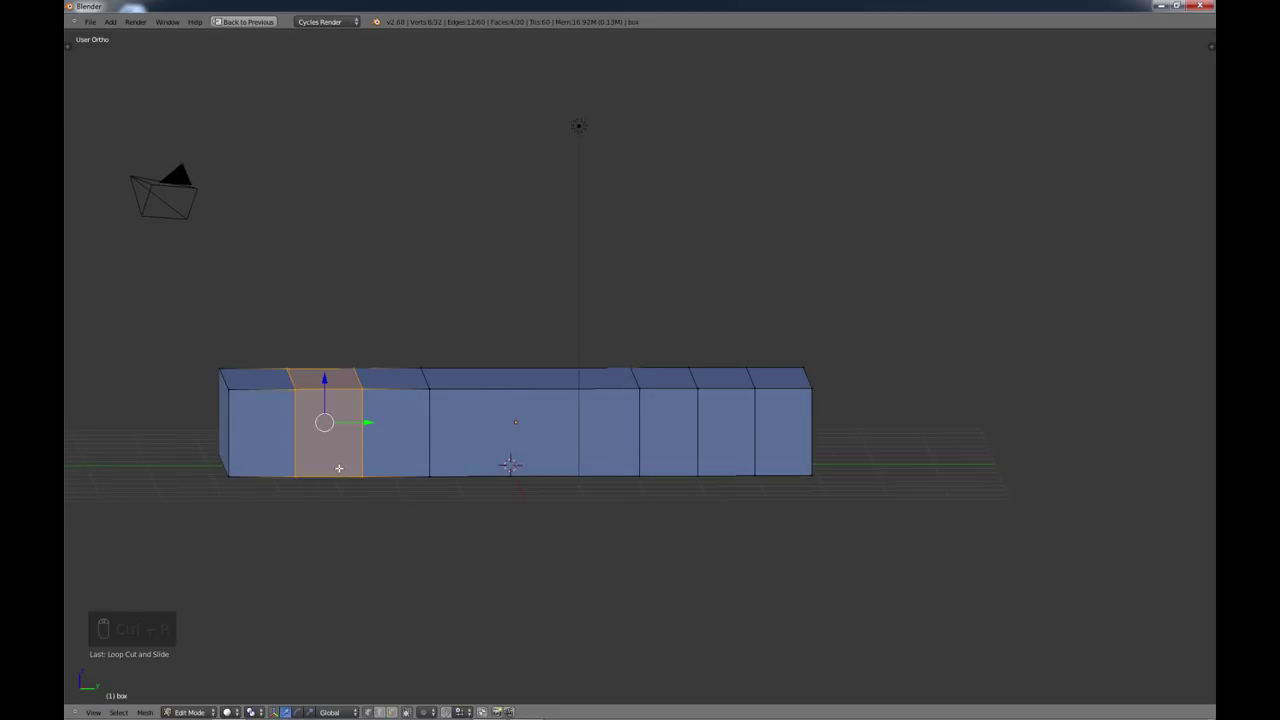
Step: Switch to face selection and select the large central face on top of the box
{"action": "mouse_move", "coordinate": [379, 487]}
{"action": "middle_mouse_down"}
{"action": "mouse_move", "coordinate": [379, 470]}
{"action": "mouse_move", "coordinate": [378, 501]}
{"action": "mouse_move", "coordinate": [397, 489]}
{"action": "mouse_move", "coordinate": [374, 460]}
{"action": "mouse_move", "coordinate": [384, 490]}
{"action": "mouse_move", "coordinate": [389, 480]}
{"action": "middle_mouse_up"}
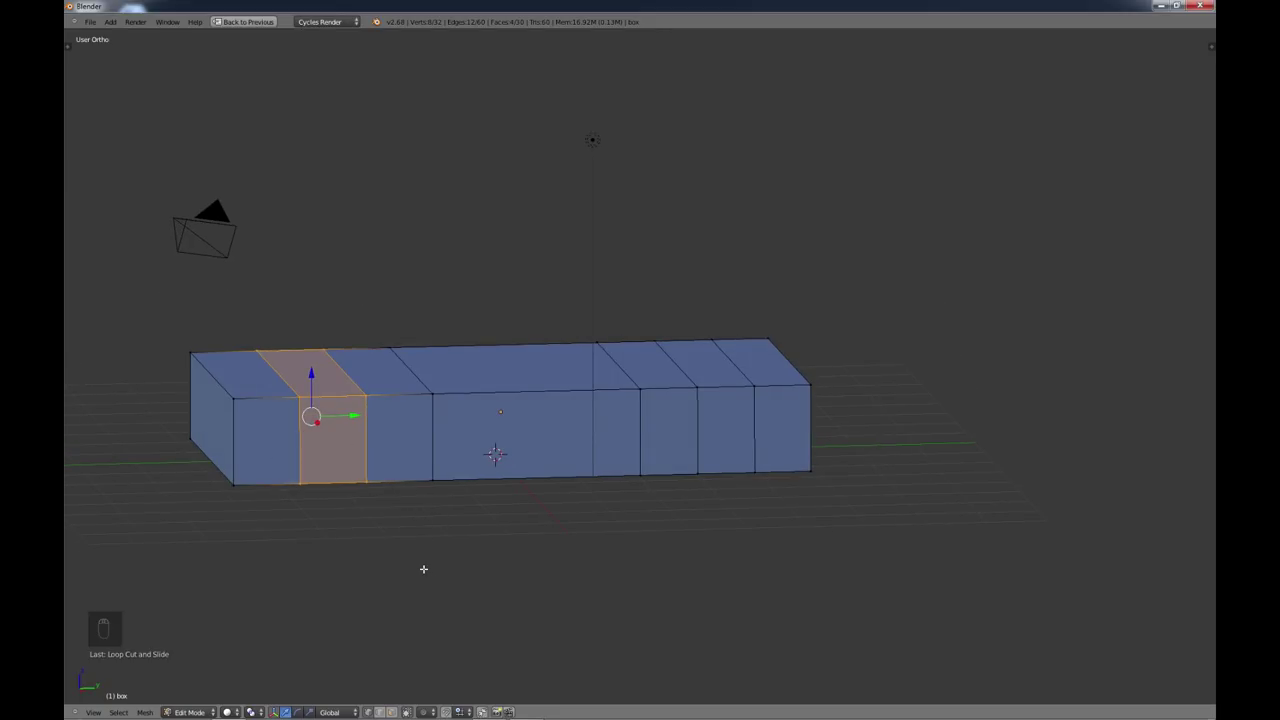
{"action": "left_click", "coordinate": [391, 712]}
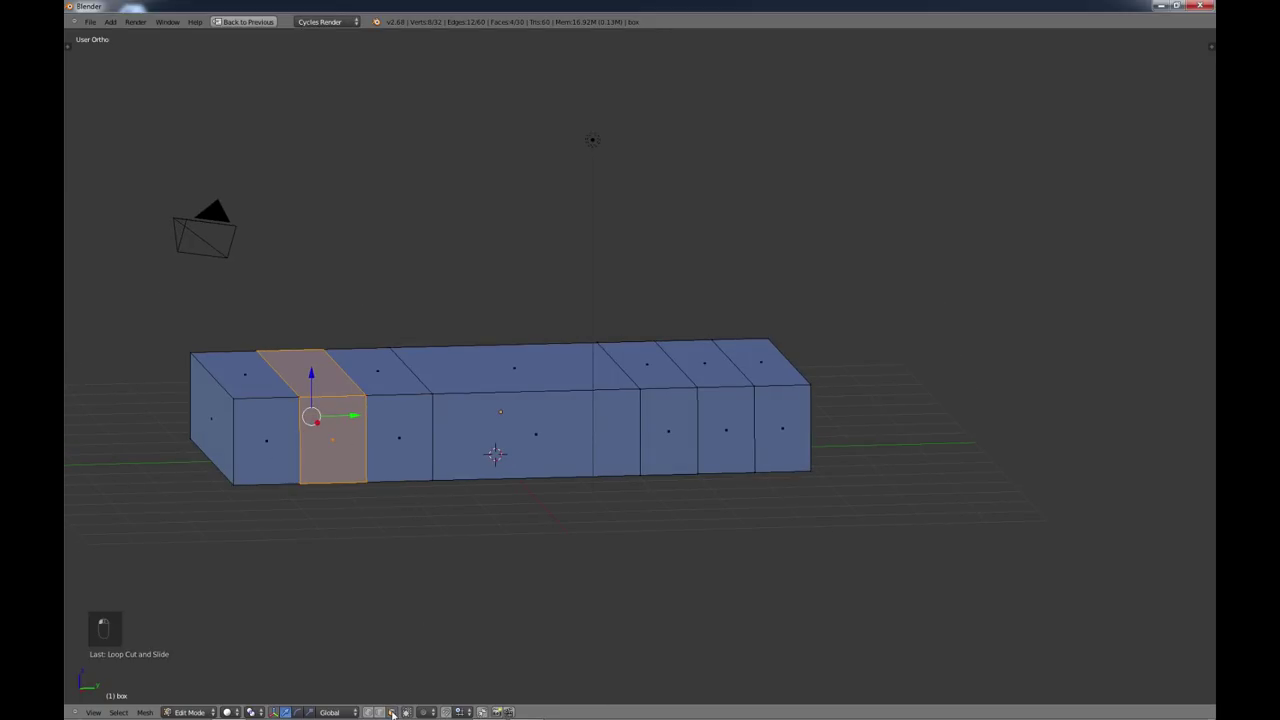
{"action": "middle_click_drag", "start_coordinate": [440, 598], "coordinate": [516, 393]}
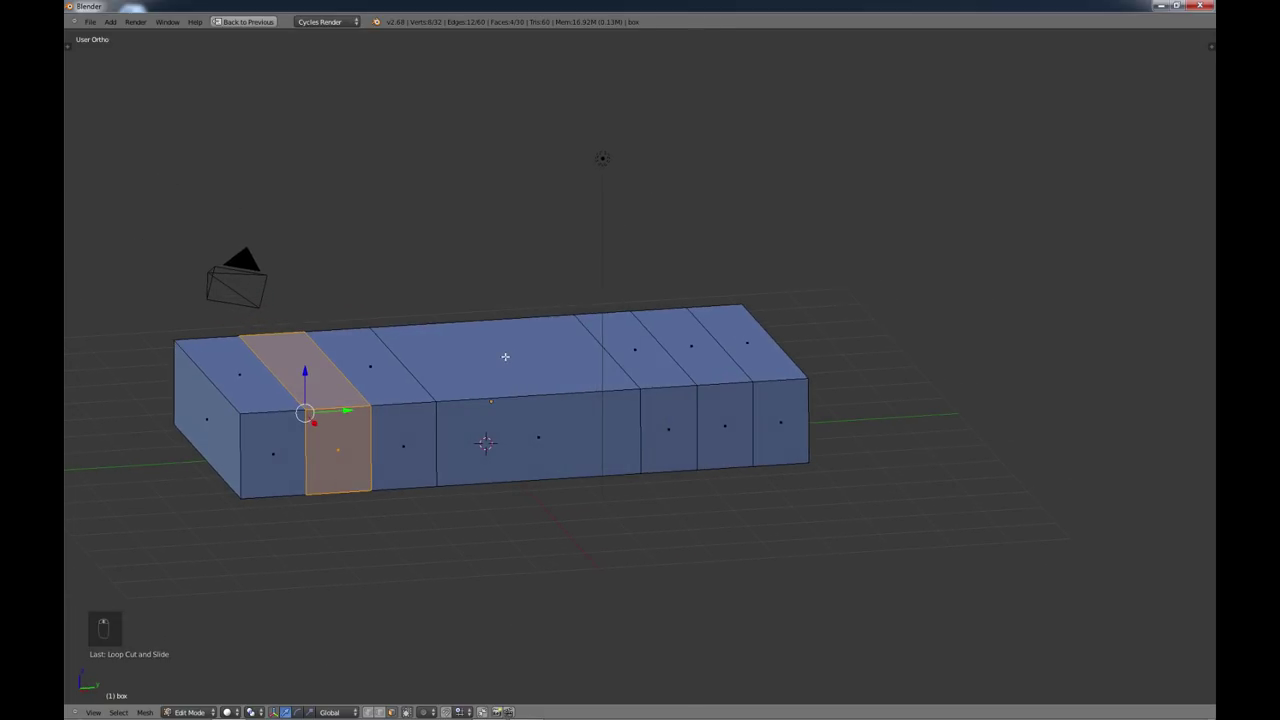
{"action": "right_click", "coordinate": [505, 357]}
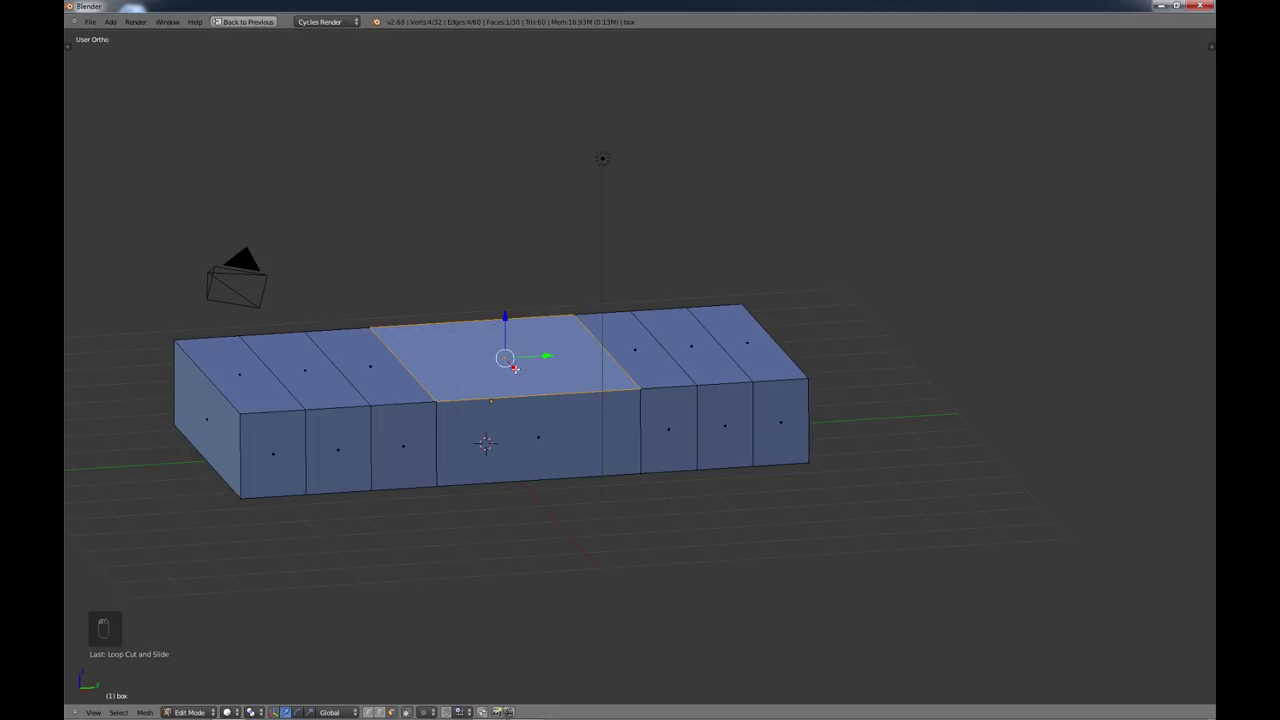
{"action": "middle_click_drag", "start_coordinate": [514, 368], "coordinate": [510, 346]}
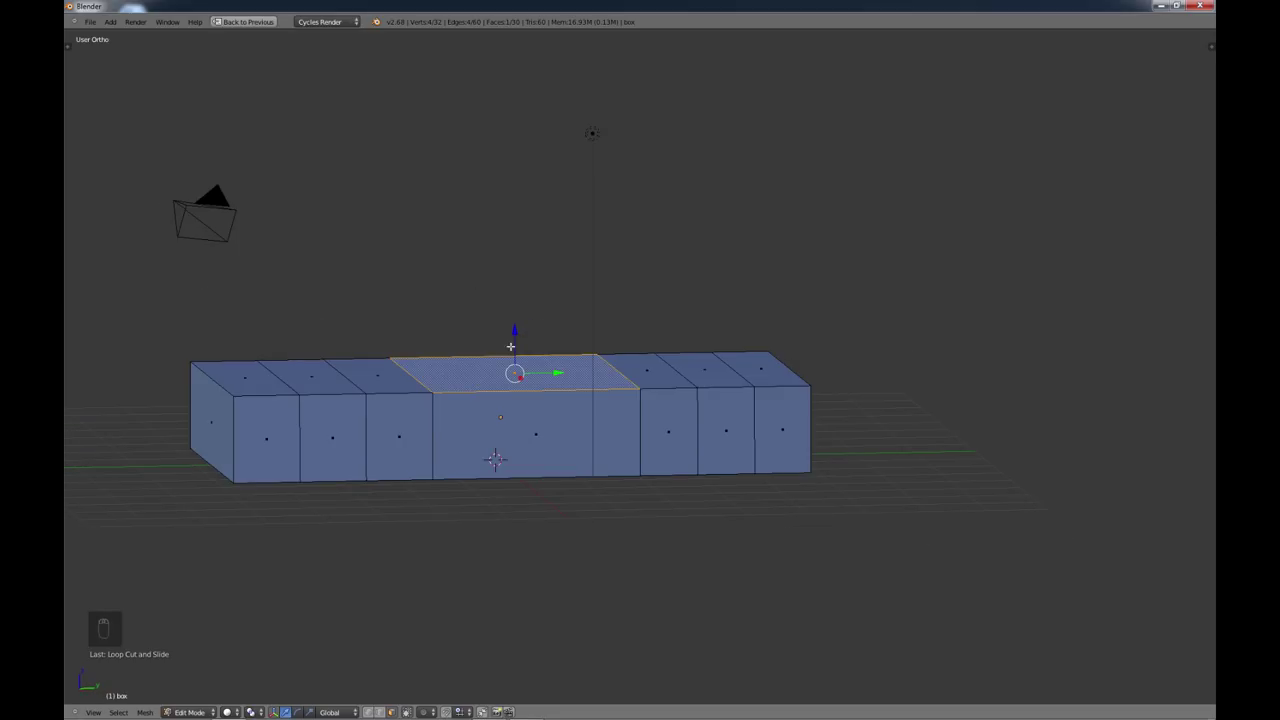
Step: Try moving the central top face up along Z and lowering it partway without extruding, and undo both moves
{"action": "key", "text": "e"}
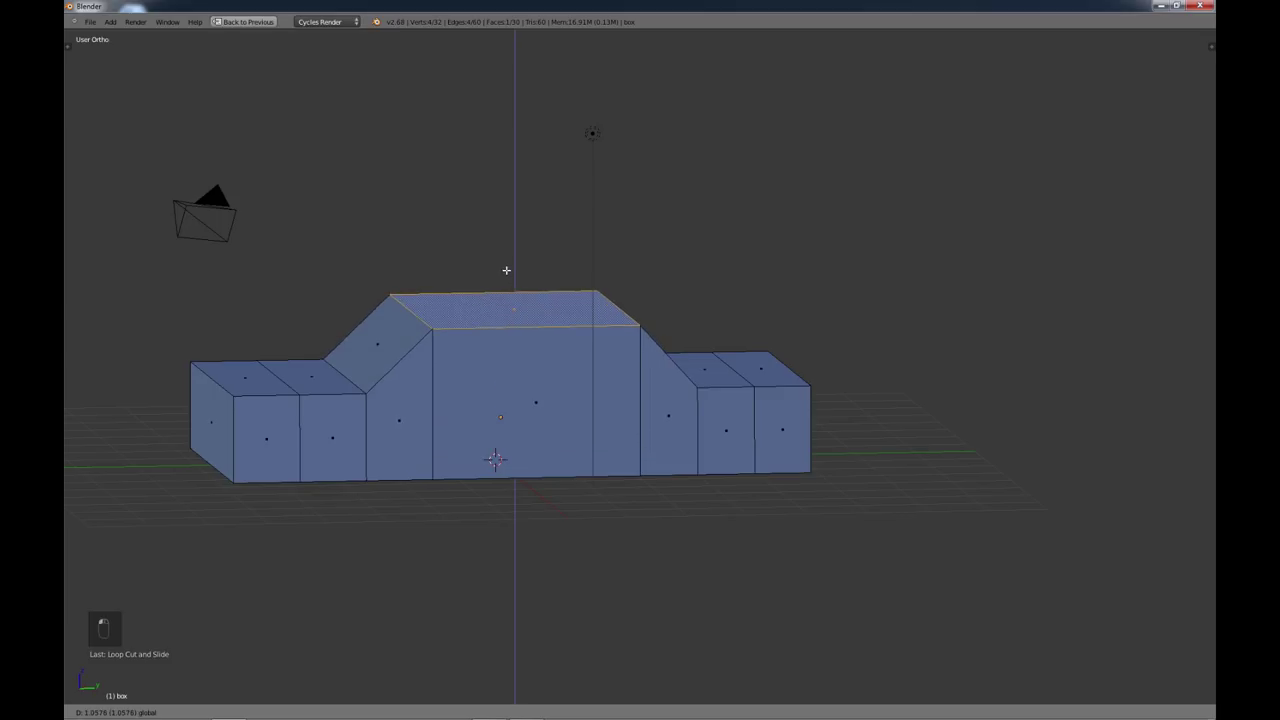
{"action": "left_click", "coordinate": [506, 257]}
{"action": "mouse_move", "coordinate": [489, 350]}
{"action": "middle_mouse_down"}
{"action": "mouse_move", "coordinate": [552, 356]}
{"action": "mouse_move", "coordinate": [497, 351]}
{"action": "middle_mouse_up"}
{"action": "middle_click_drag", "start_coordinate": [583, 351], "coordinate": [500, 341]}
{"action": "middle_click_drag", "start_coordinate": [691, 337], "coordinate": [521, 380]}
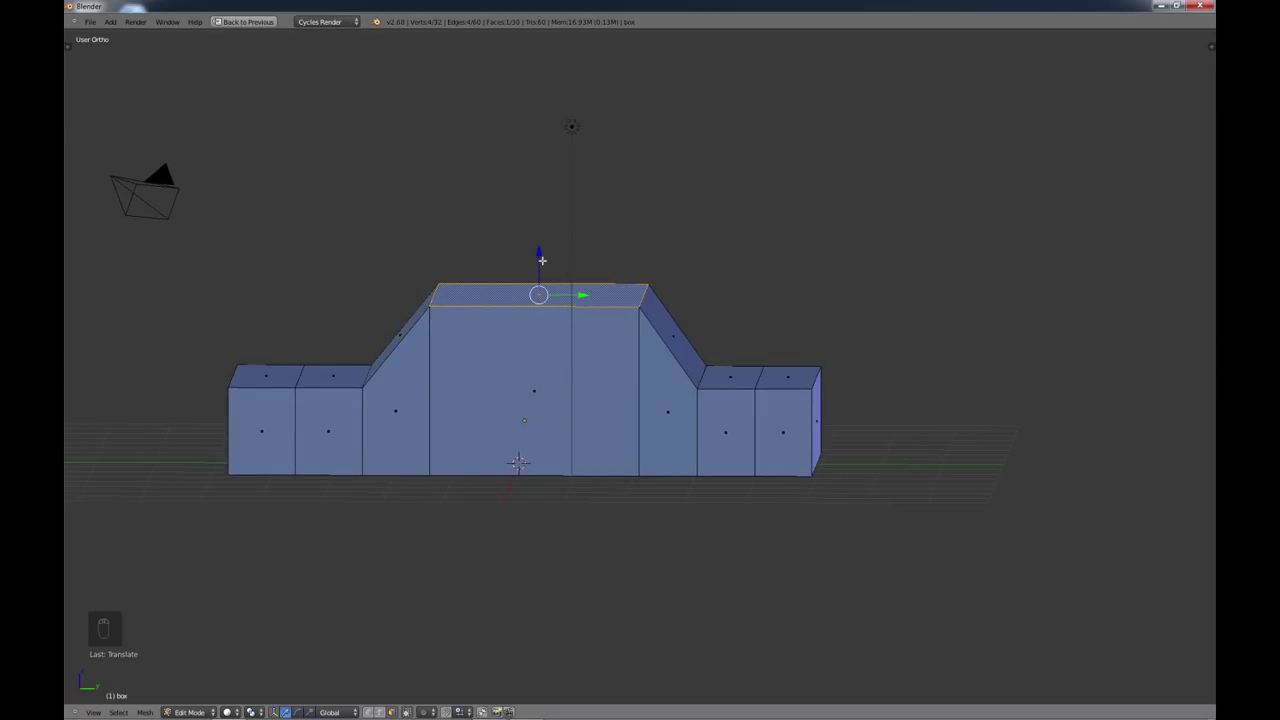
{"action": "left_click_drag", "start_coordinate": [541, 254], "coordinate": [585, 305]}
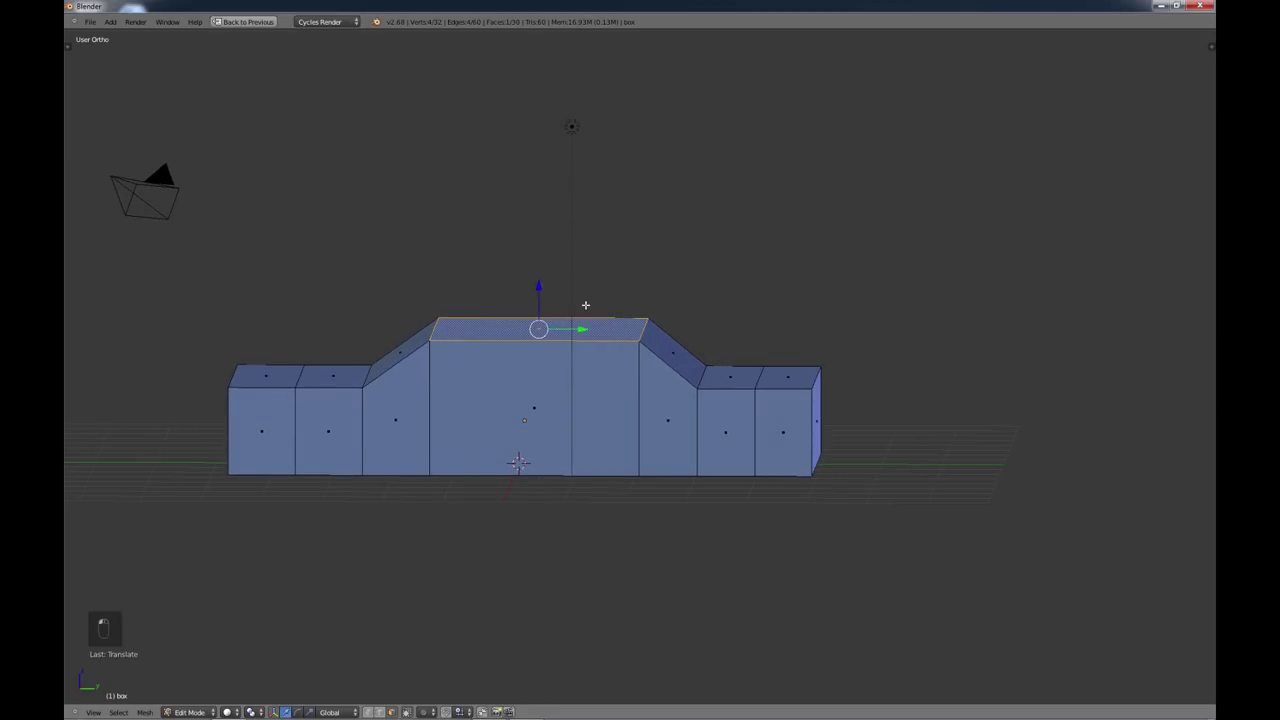
{"action": "key", "text": "ctrl+z"}
{"action": "key", "text": "ctrl+z"}
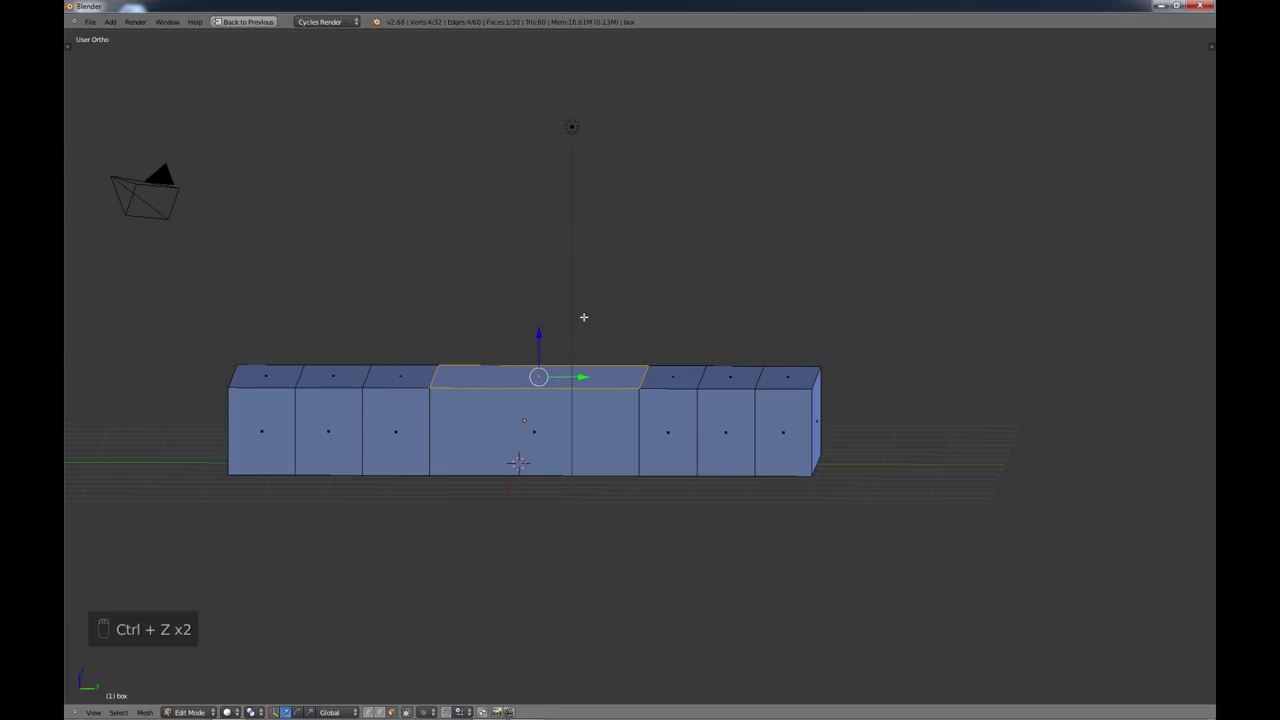
Step: Extrude the central top face about 1.26 units upward along its normal to form a raised block
{"action": "middle_click_drag", "start_coordinate": [578, 372], "coordinate": [592, 378]}
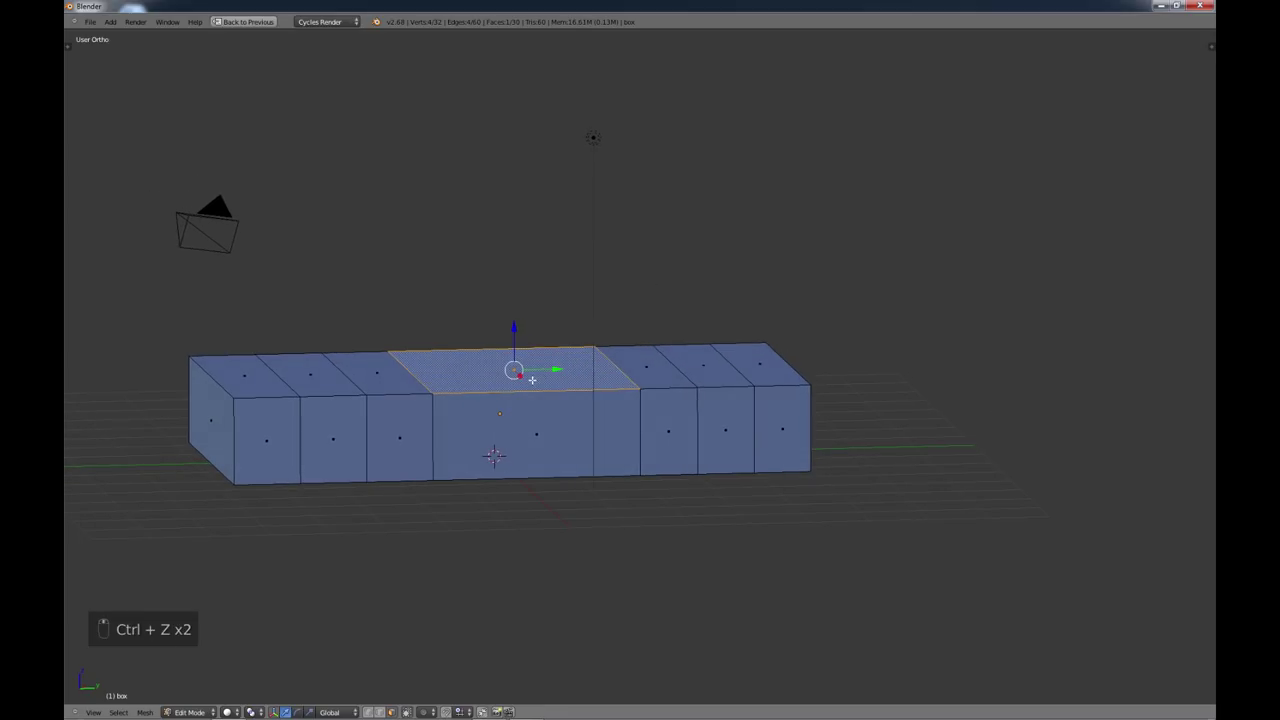
{"action": "key", "text": "e"}
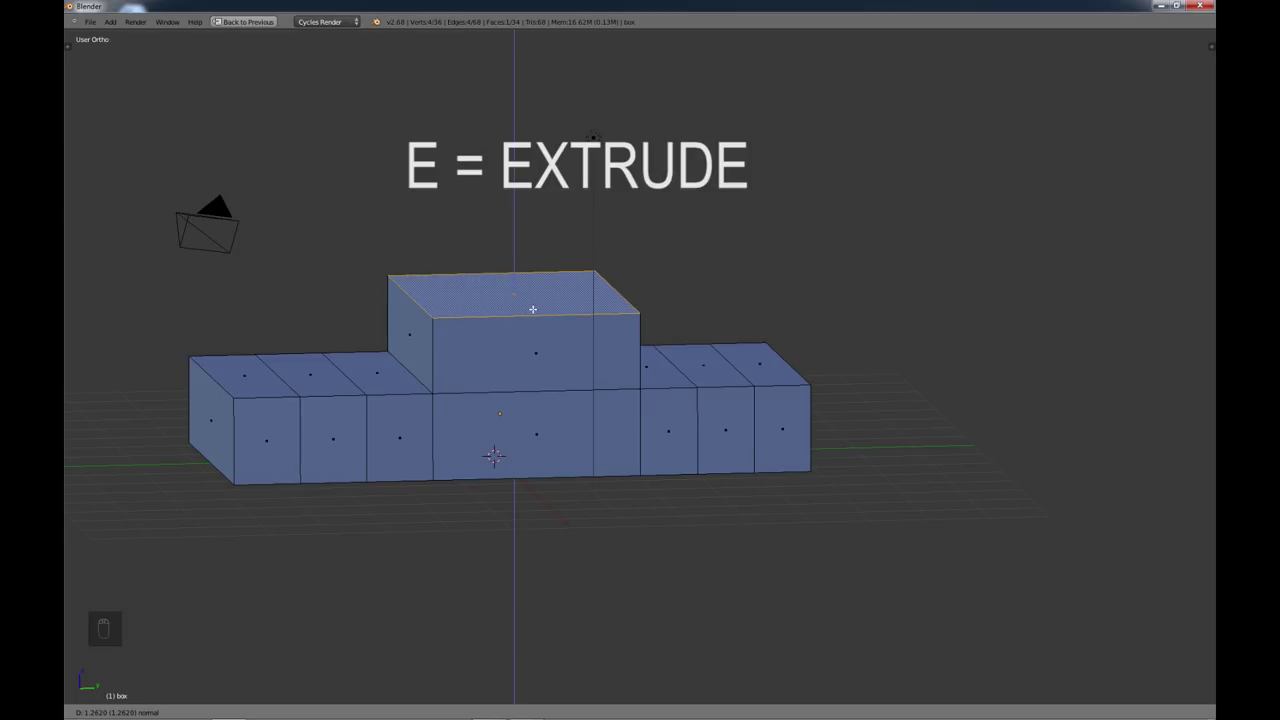
{"action": "left_click", "coordinate": [532, 309]}
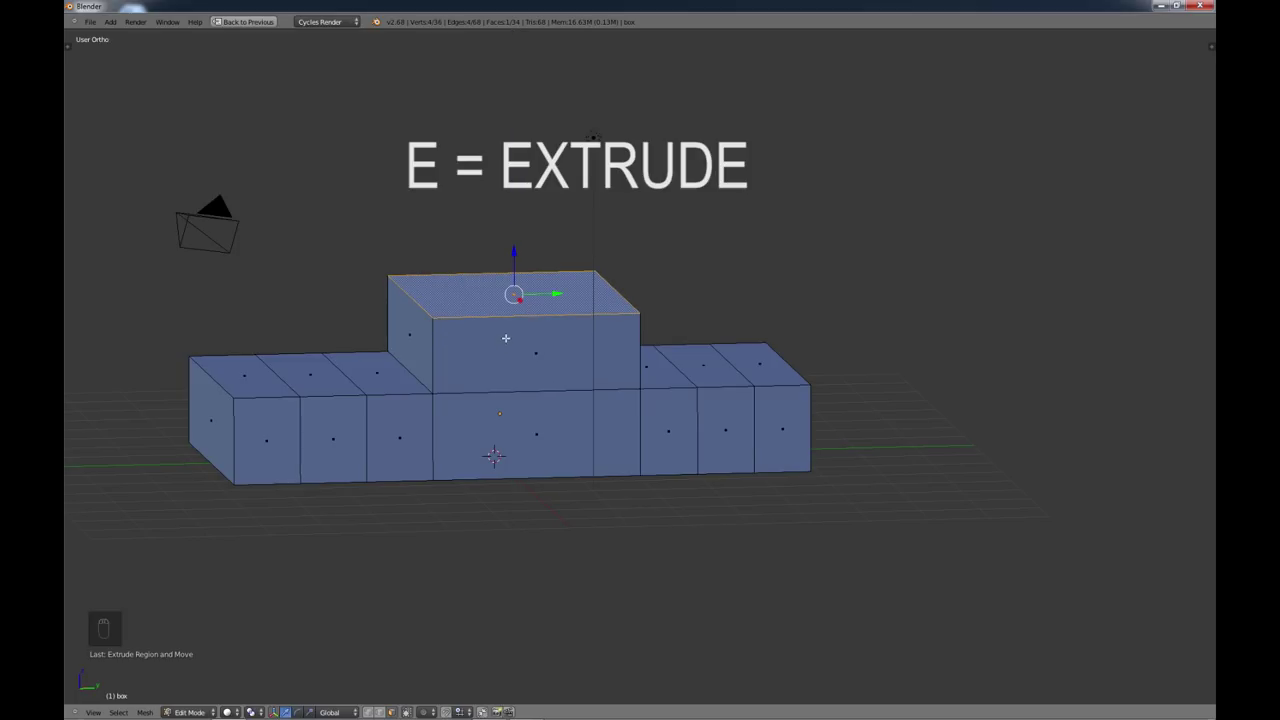
Step: Scale the raised block's top face uniformly to about three quarters of its size so the sides taper inward
{"action": "middle_click_drag", "start_coordinate": [508, 335], "coordinate": [603, 373]}
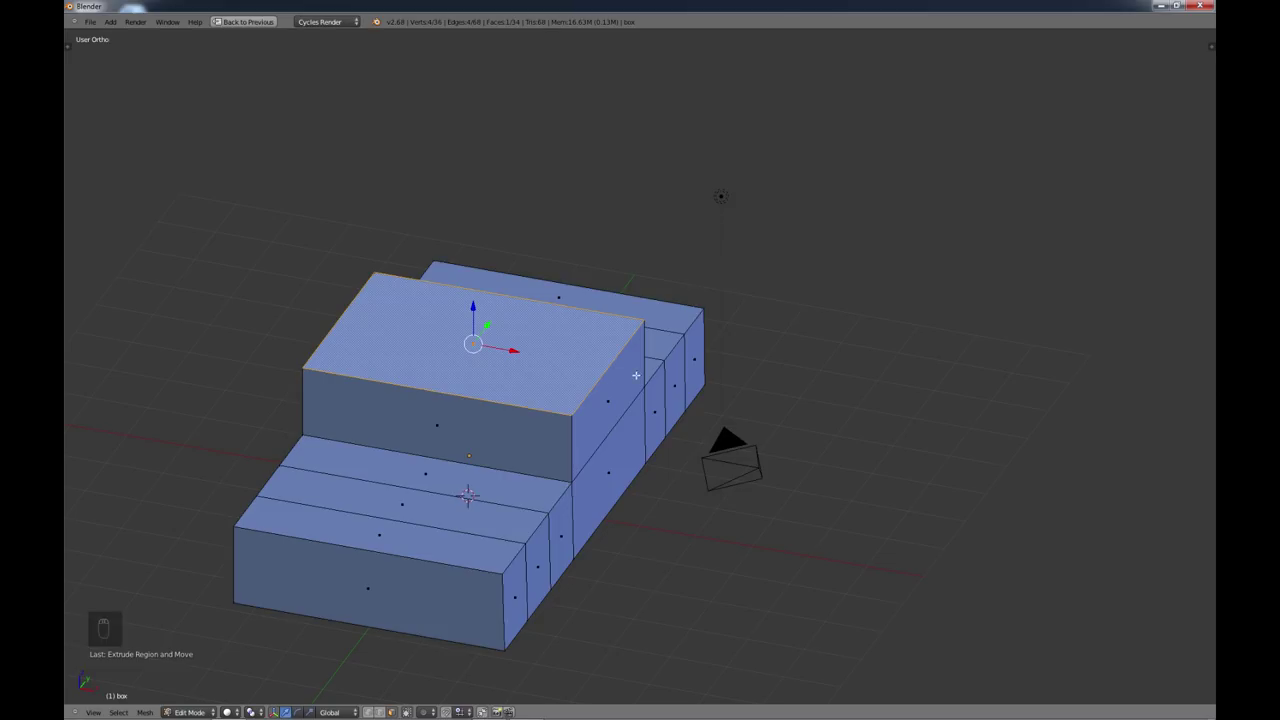
{"action": "middle_click_drag", "start_coordinate": [620, 369], "coordinate": [619, 385]}
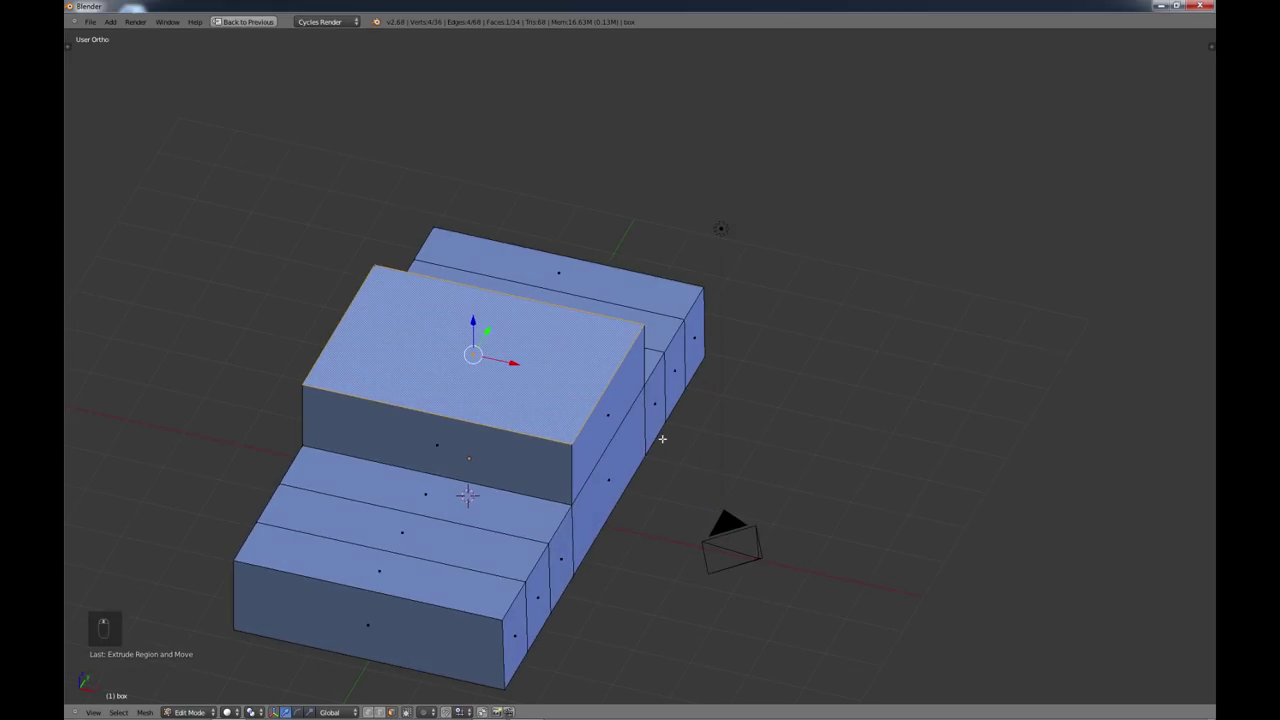
{"action": "key", "text": "s"}
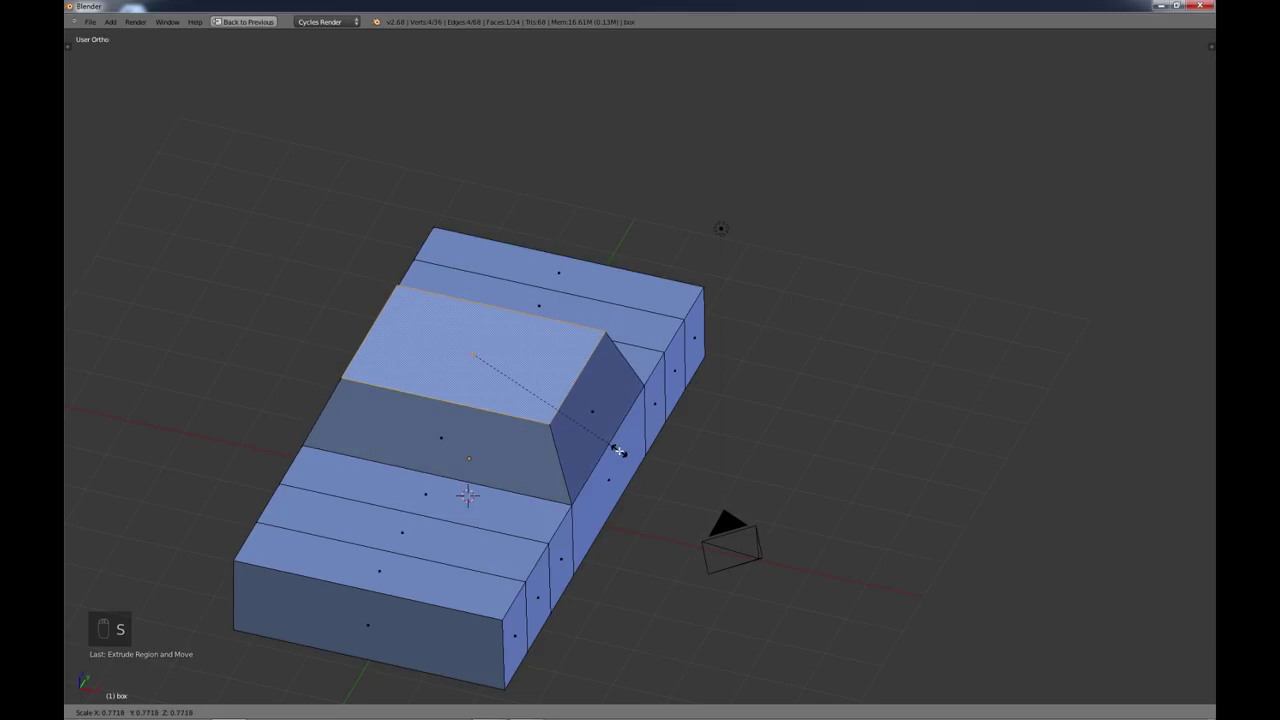
{"action": "left_click", "coordinate": [614, 451]}
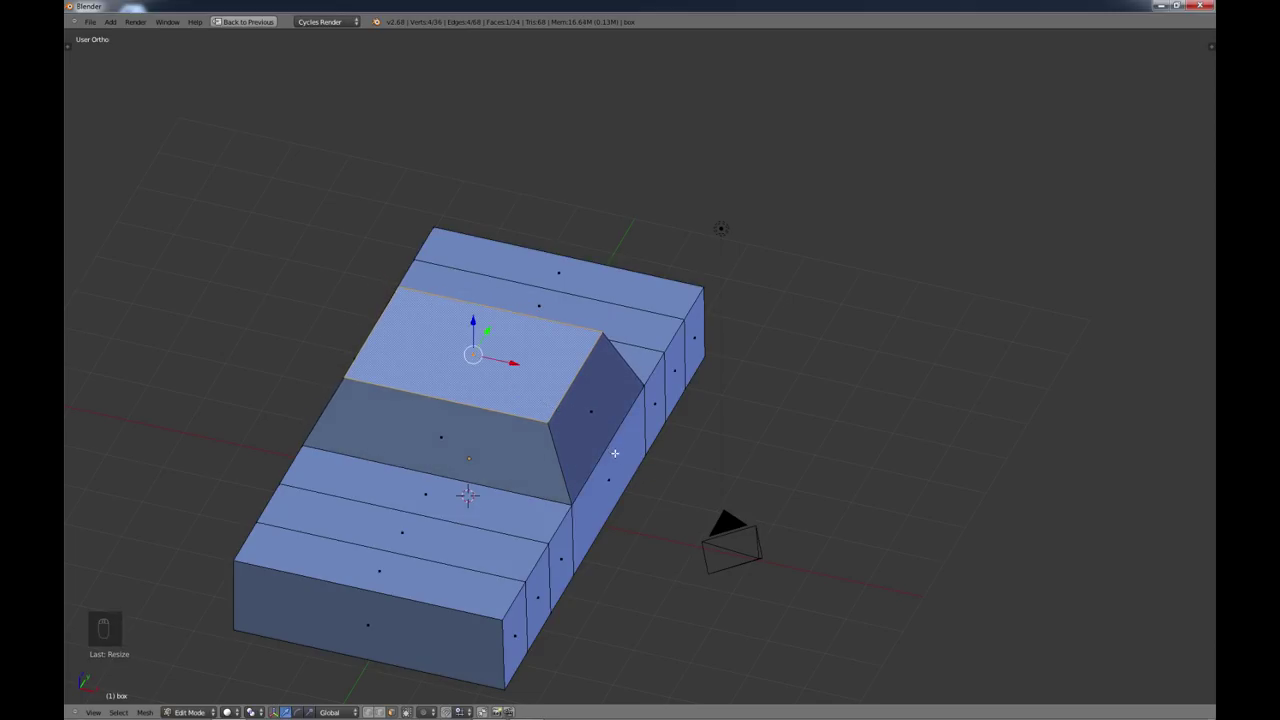
{"action": "middle_click_drag", "start_coordinate": [614, 451], "coordinate": [514, 371]}
{"action": "middle_click_drag", "start_coordinate": [416, 354], "coordinate": [533, 360]}
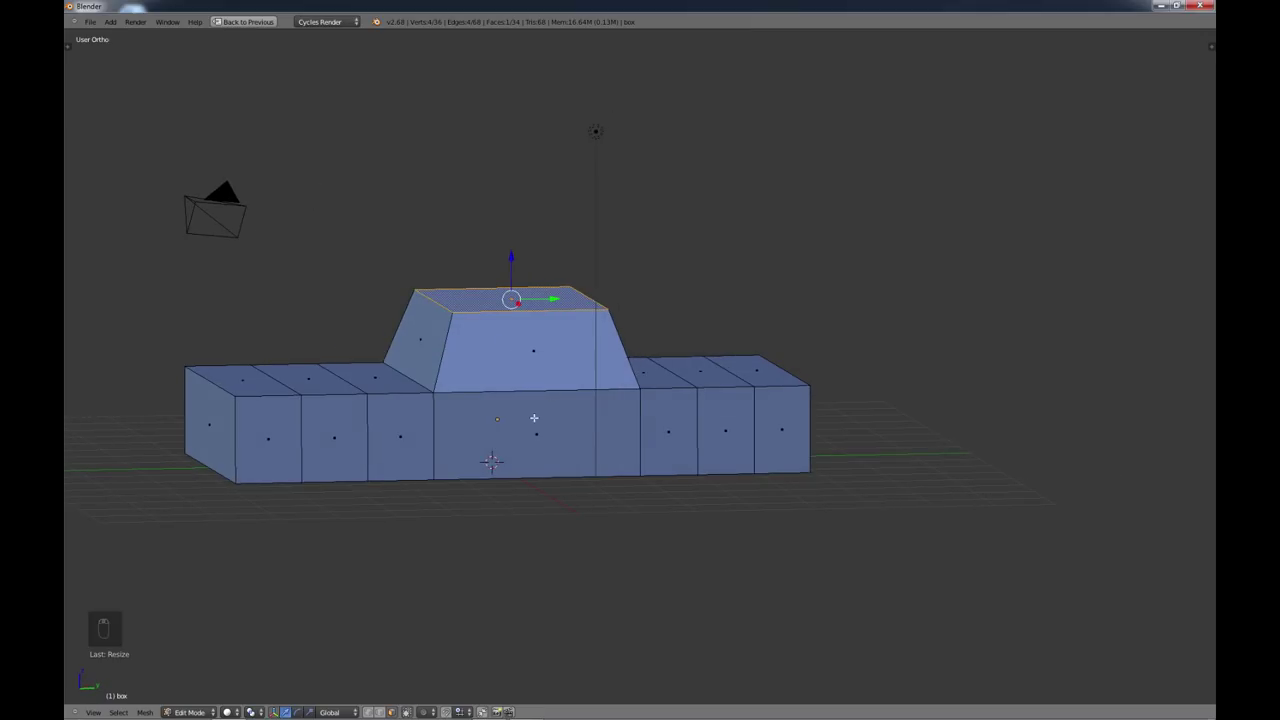
Step: Scale the roof face along the Y axis to about two thirds of its length and lower it slightly along Z
{"action": "mouse_move", "coordinate": [546, 369]}
{"action": "middle_mouse_down"}
{"action": "mouse_move", "coordinate": [528, 371]}
{"action": "mouse_move", "coordinate": [537, 400]}
{"action": "mouse_move", "coordinate": [638, 375]}
{"action": "mouse_move", "coordinate": [545, 372]}
{"action": "mouse_move", "coordinate": [671, 363]}
{"action": "mouse_move", "coordinate": [533, 366]}
{"action": "mouse_move", "coordinate": [551, 337]}
{"action": "mouse_move", "coordinate": [549, 350]}
{"action": "middle_mouse_up"}
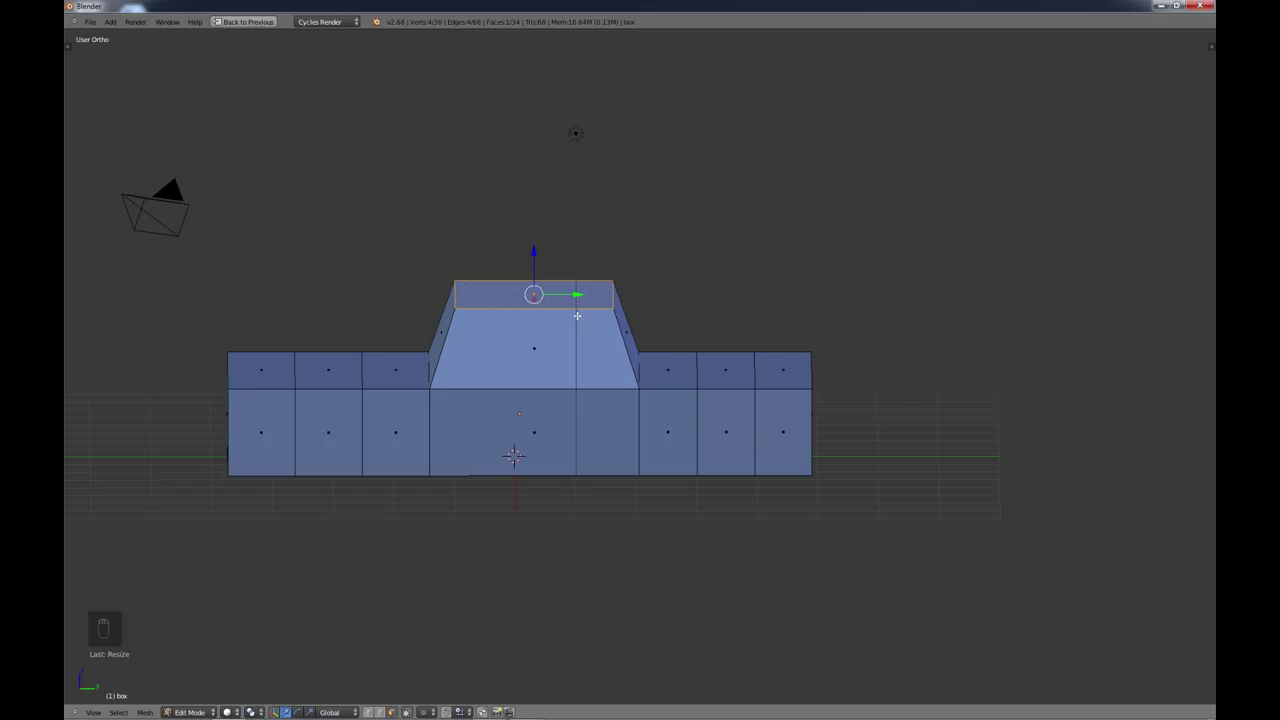
{"action": "key", "text": "s"}
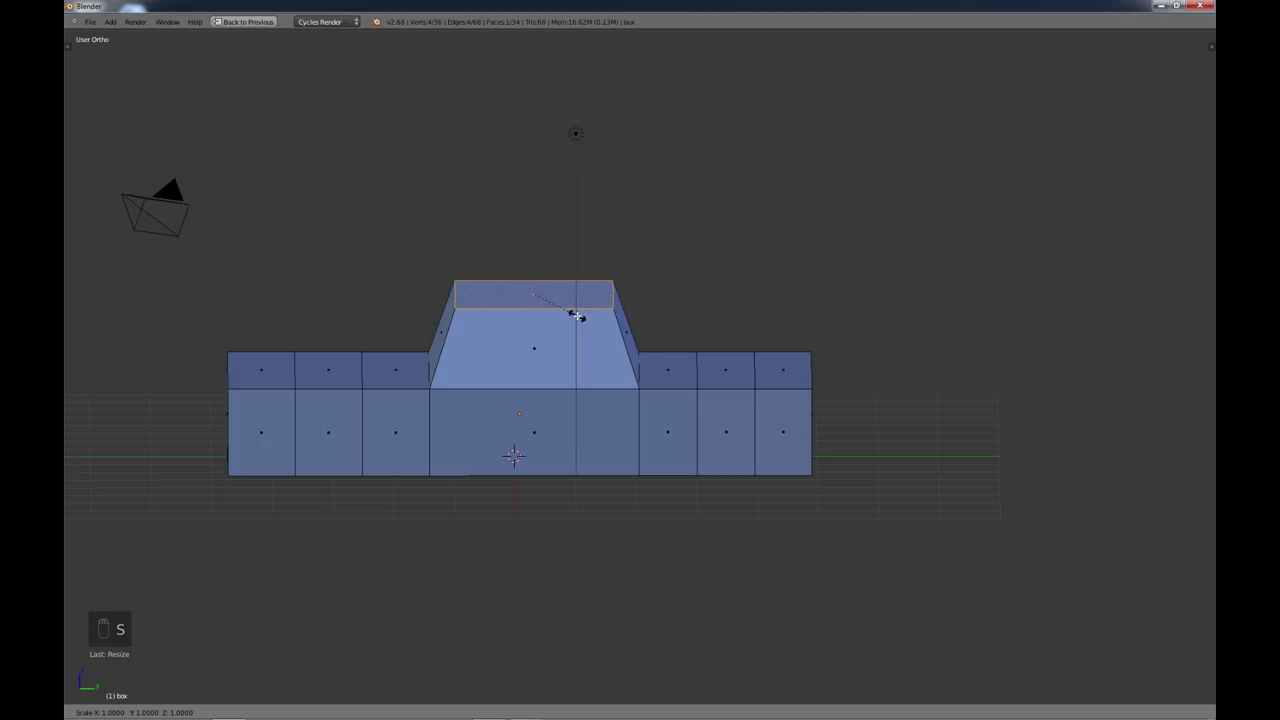
{"action": "key", "text": "y"}
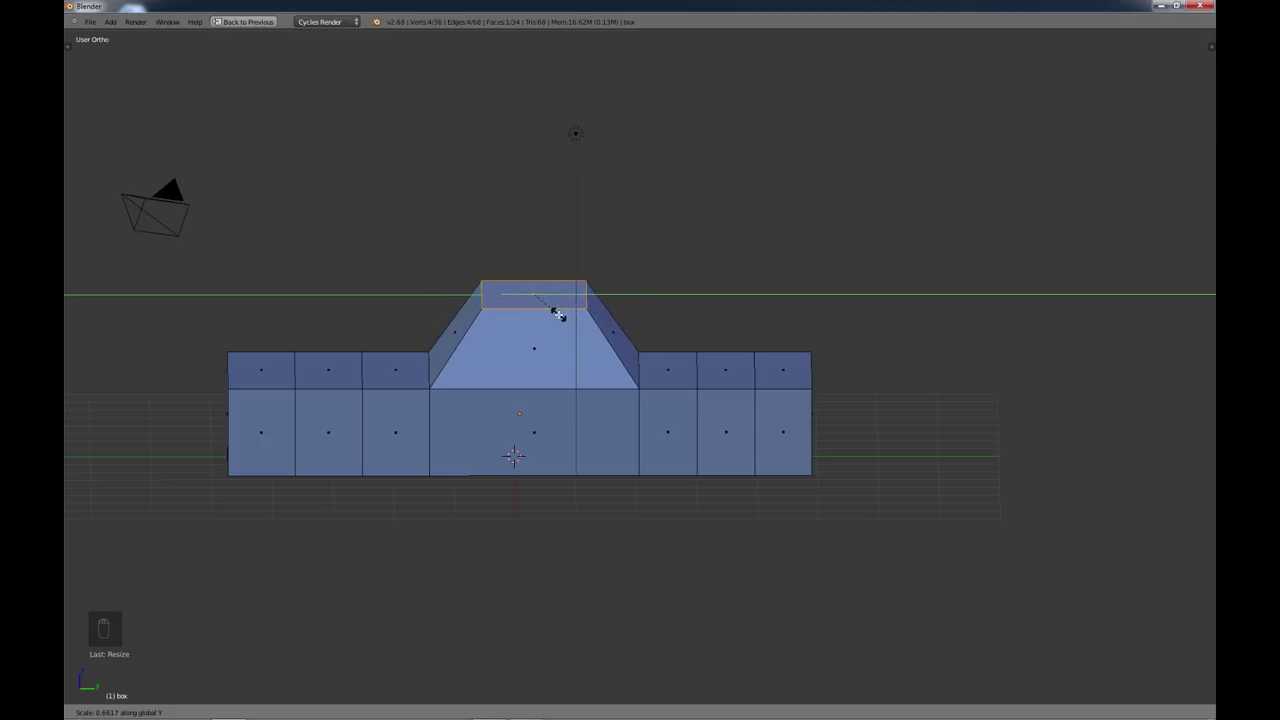
{"action": "left_click", "coordinate": [558, 314]}
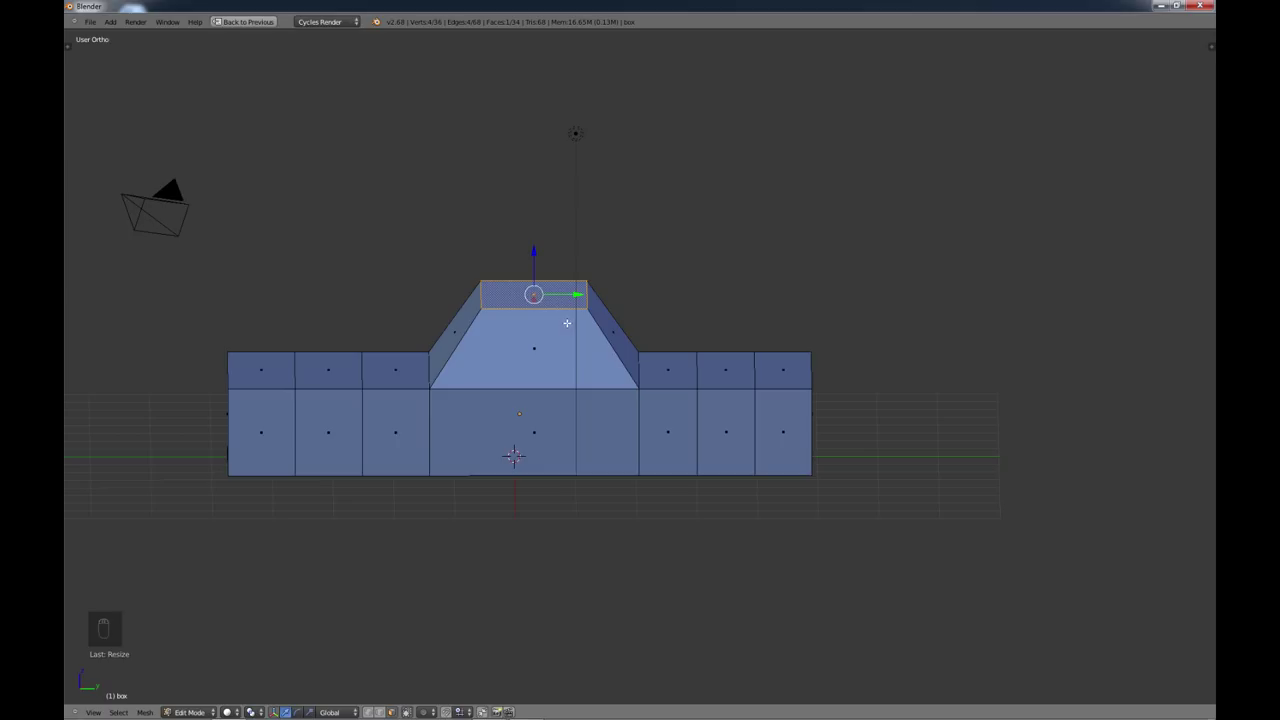
{"action": "key", "text": "s"}
{"action": "key", "text": "y"}
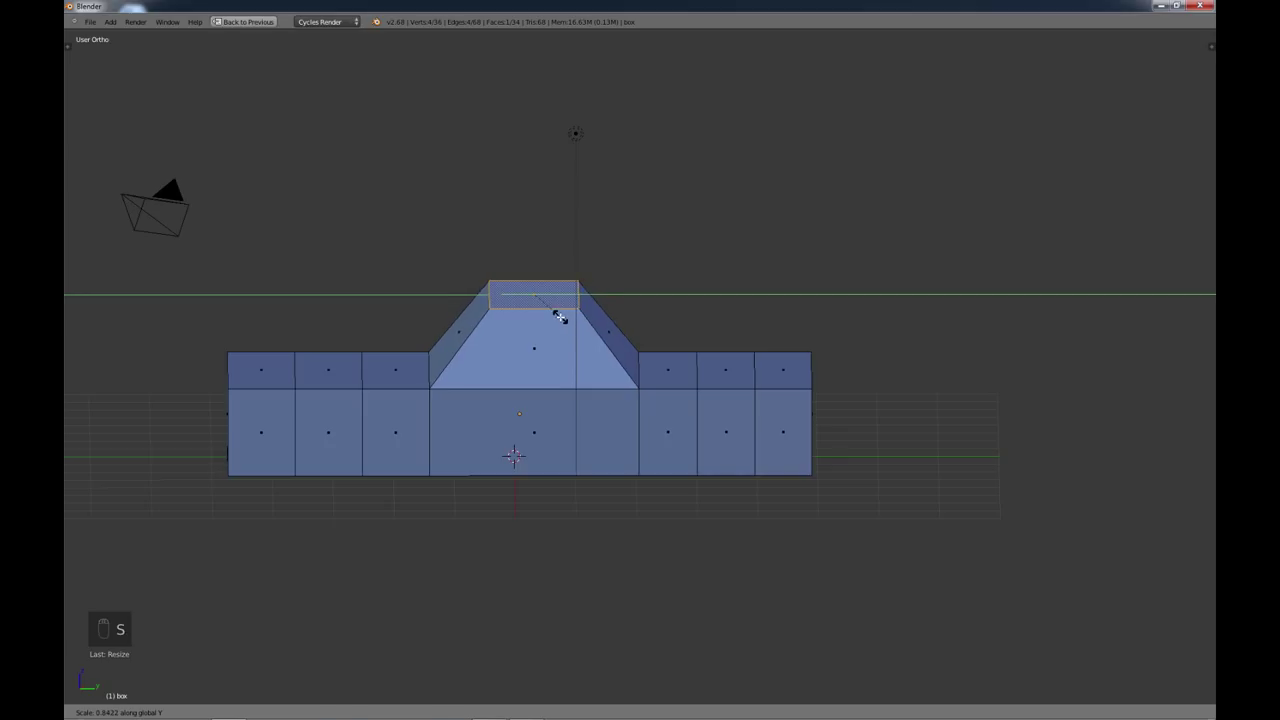
{"action": "left_click", "coordinate": [572, 327]}
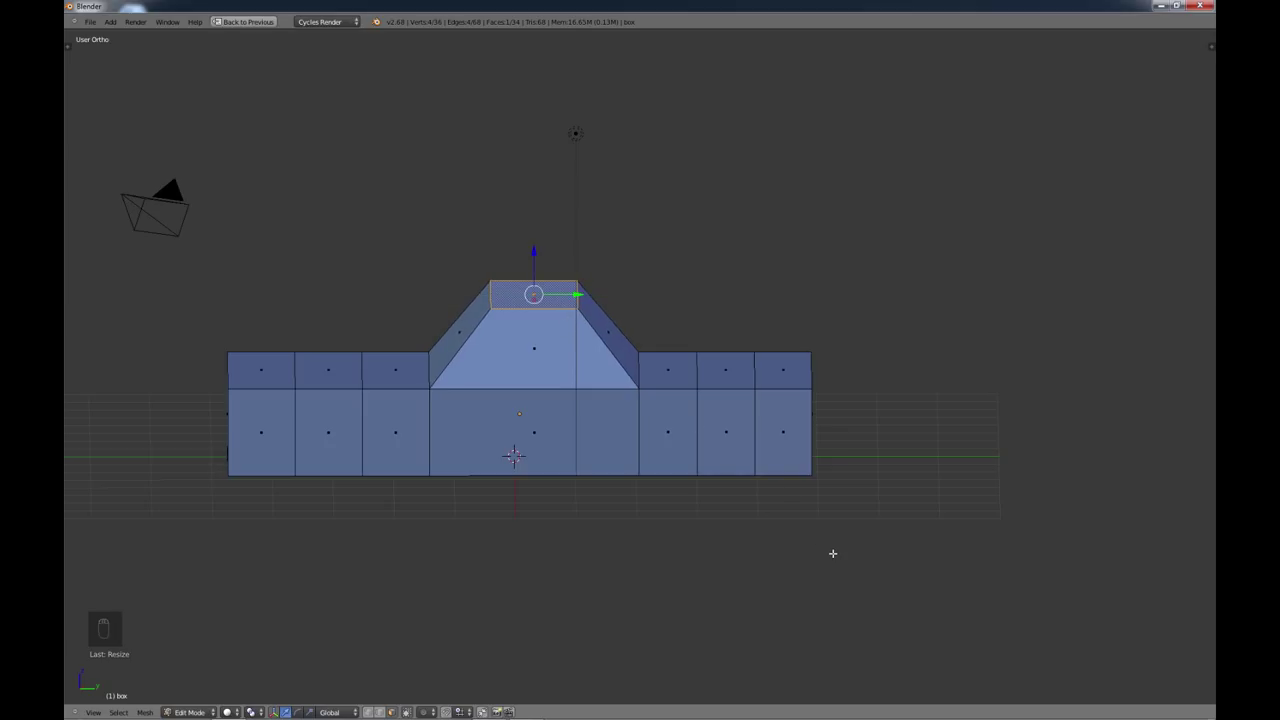
{"action": "key", "text": "s"}
{"action": "key", "text": "y"}
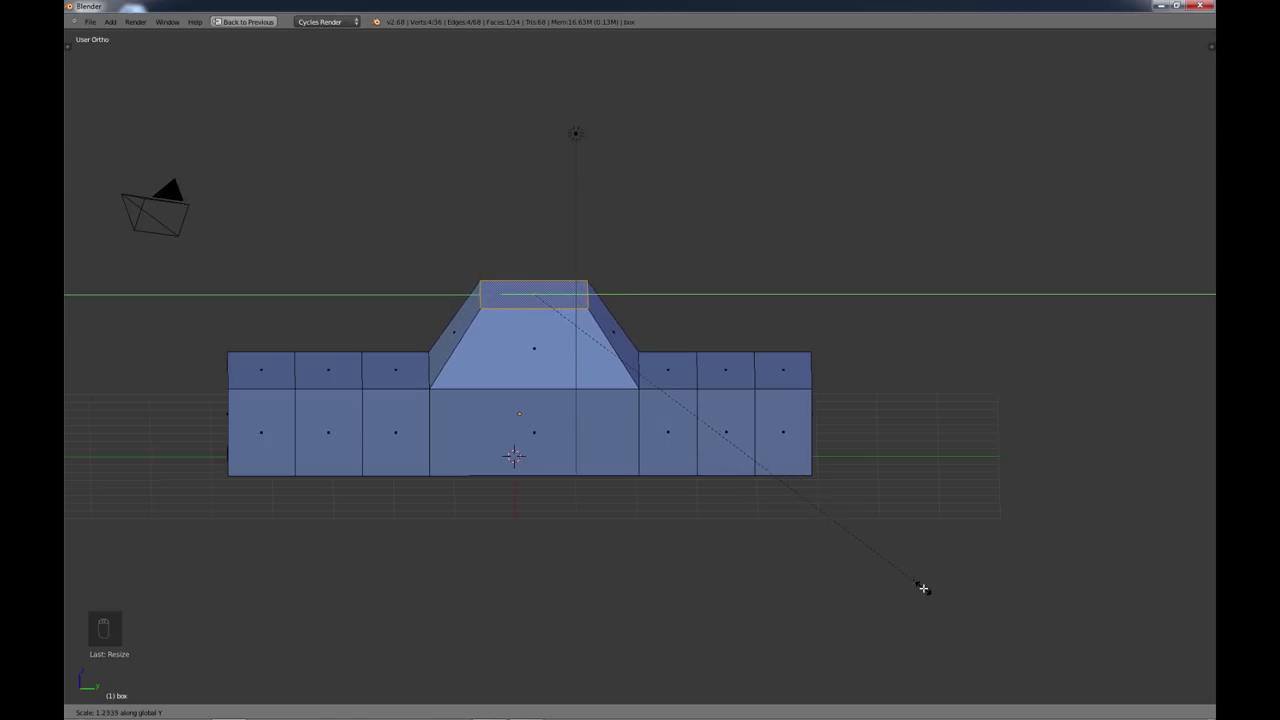
{"action": "left_click", "coordinate": [922, 588]}
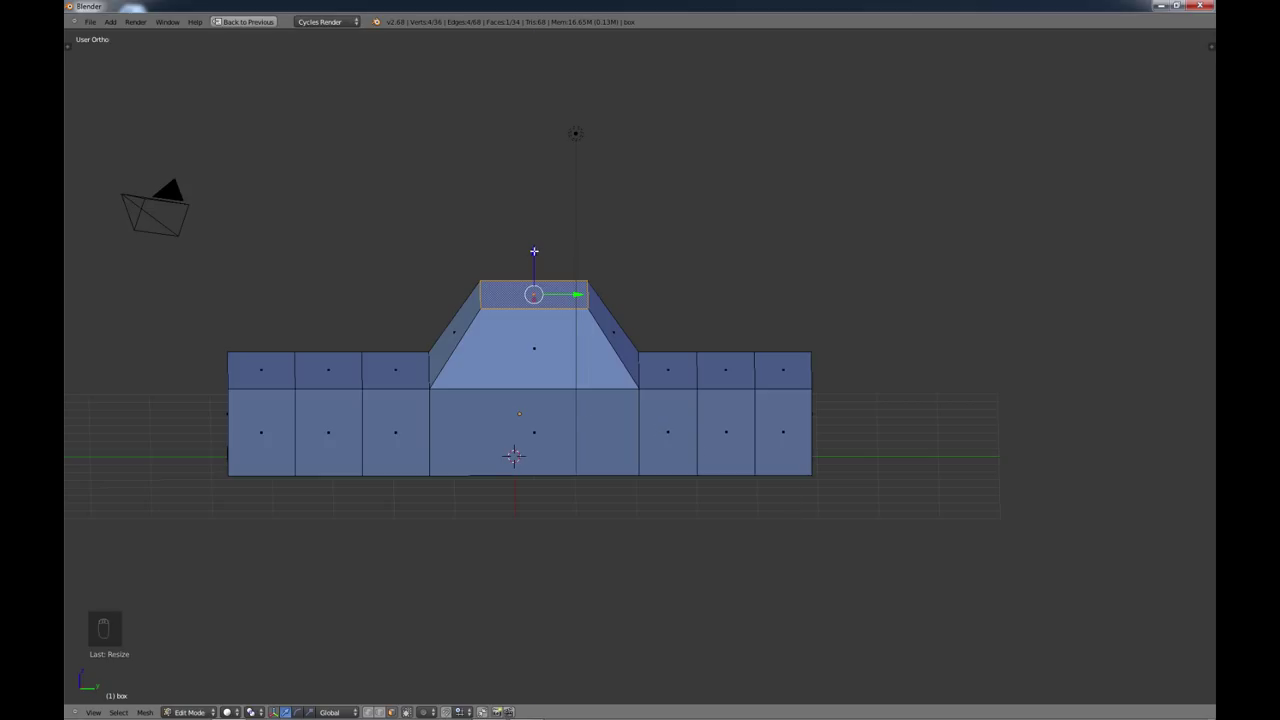
{"action": "left_click_drag", "start_coordinate": [534, 251], "coordinate": [534, 274]}
{"action": "middle_click_drag", "start_coordinate": [534, 274], "coordinate": [538, 363]}
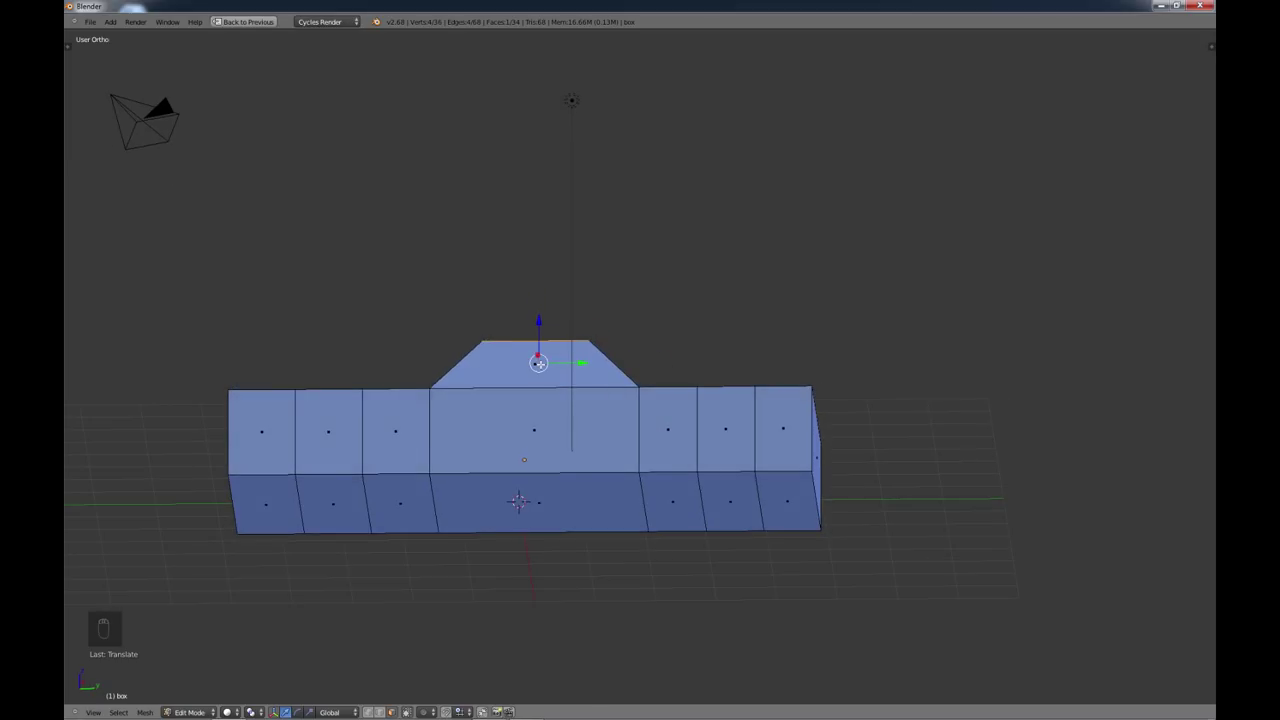
Step: Try raising the middle bottom face of the +Y end along Z and extruding it upward, and undo both operations
{"action": "middle_click_drag", "start_coordinate": [699, 478], "coordinate": [702, 468]}
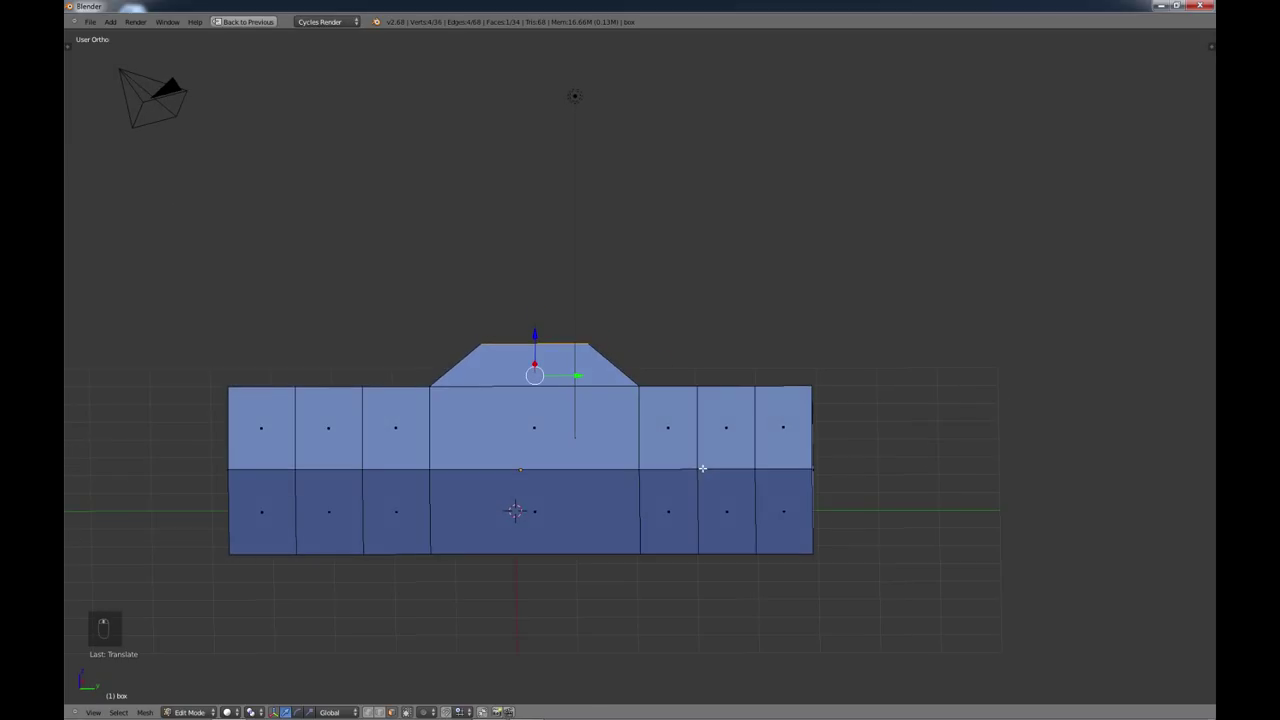
{"action": "right_click", "coordinate": [732, 512]}
{"action": "middle_click_drag", "start_coordinate": [740, 523], "coordinate": [740, 542]}
{"action": "key", "text": "g"}
{"action": "key", "text": "z"}
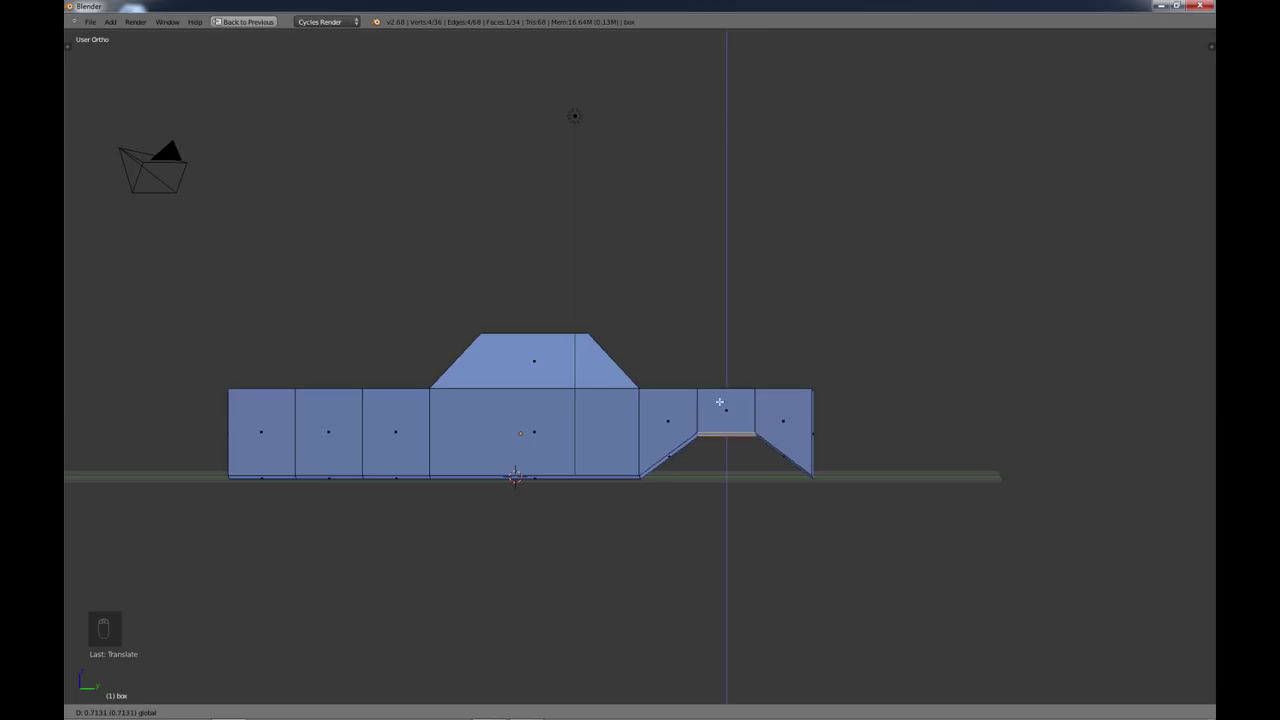
{"action": "left_click", "coordinate": [720, 435]}
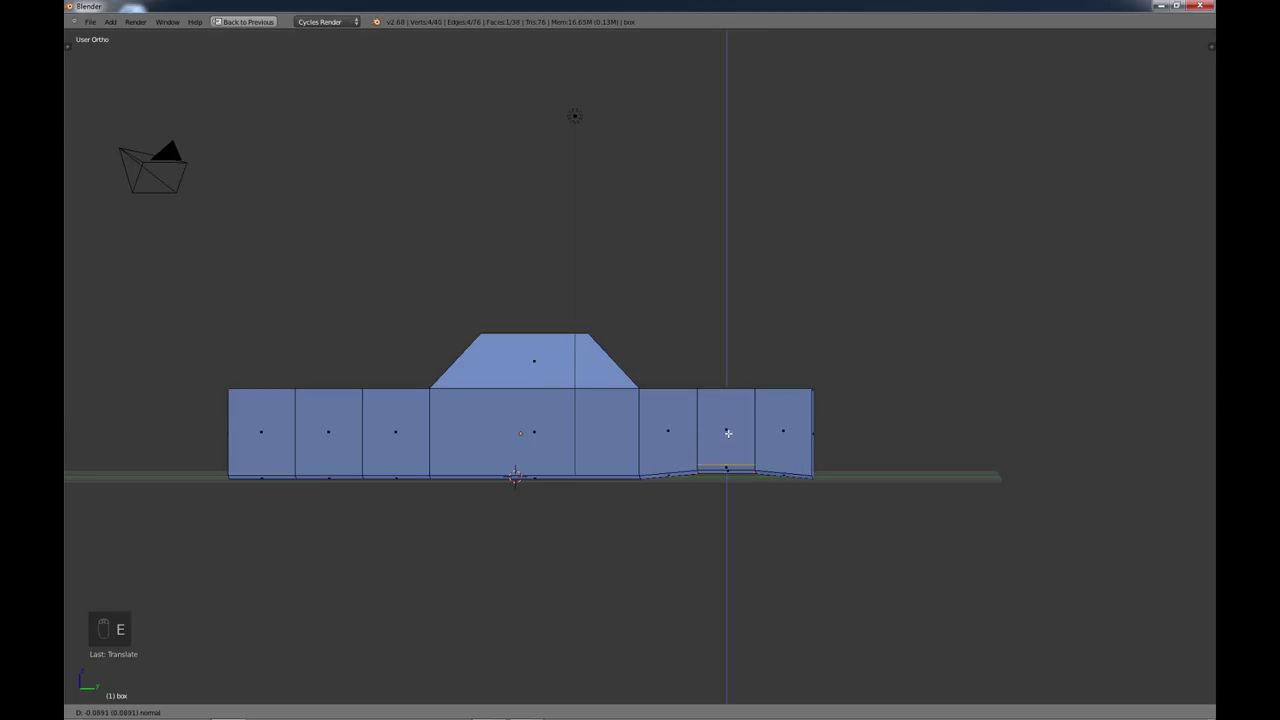
{"action": "key", "text": "e"}
{"action": "left_click", "coordinate": [725, 405]}
{"action": "middle_click_drag", "start_coordinate": [725, 405], "coordinate": [729, 498]}
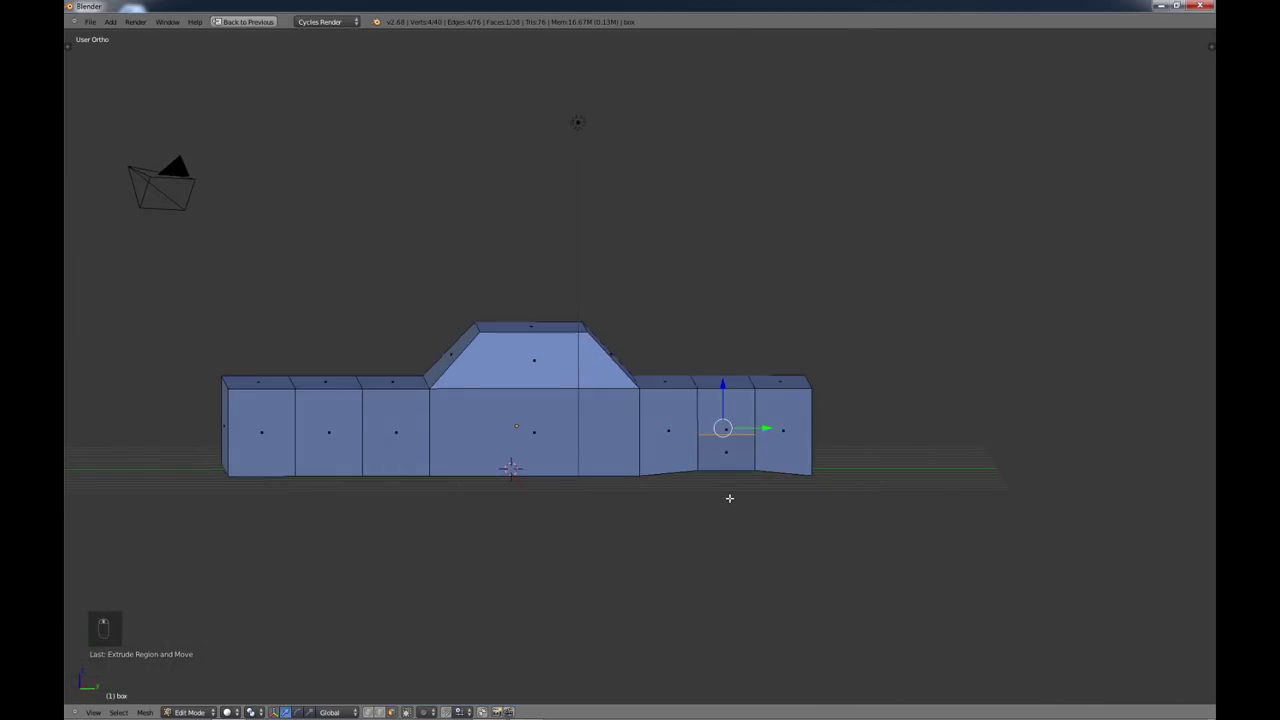
{"action": "key", "text": "ctrl+z"}
{"action": "key", "text": "ctrl+z"}
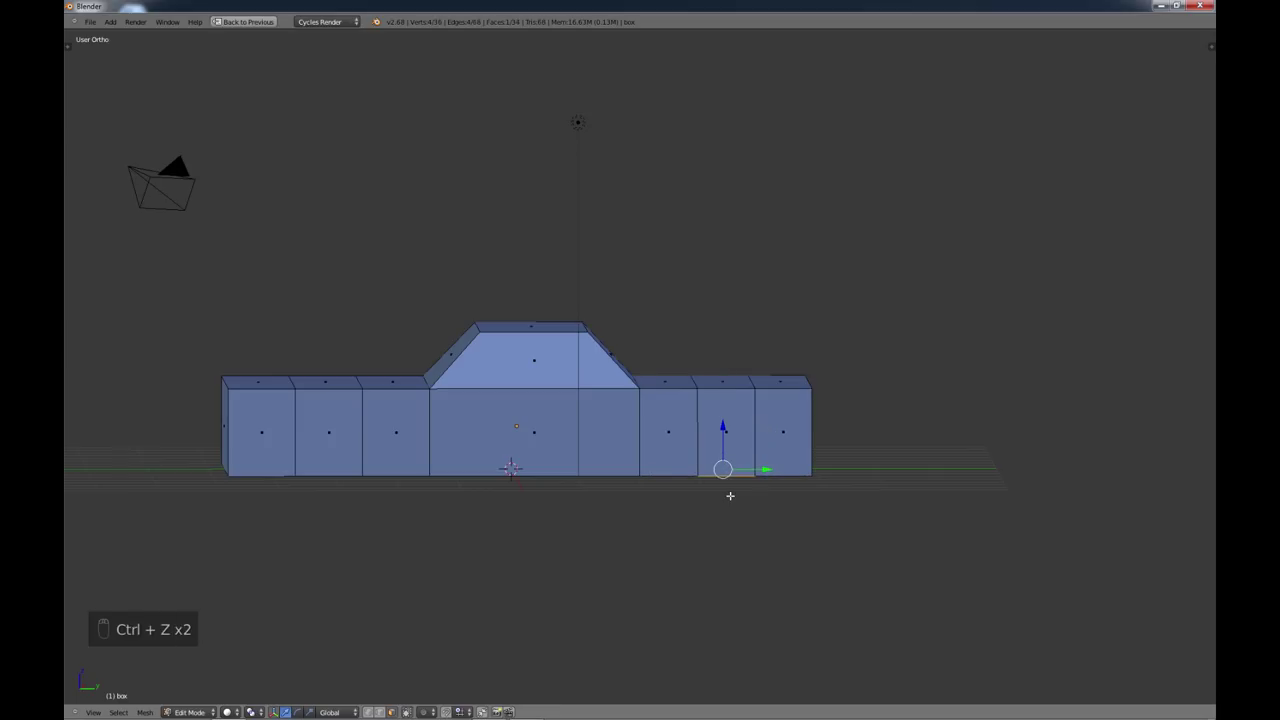
Step: Try forming a wheel arch by raising the middle bottom face of the +Y end along Z and widening it along Y
{"action": "mouse_move", "coordinate": [748, 497]}
{"action": "middle_mouse_down"}
{"action": "mouse_move", "coordinate": [738, 480]}
{"action": "mouse_move", "coordinate": [743, 494]}
{"action": "middle_mouse_up"}
{"action": "key", "text": "g"}
{"action": "key", "text": "z"}
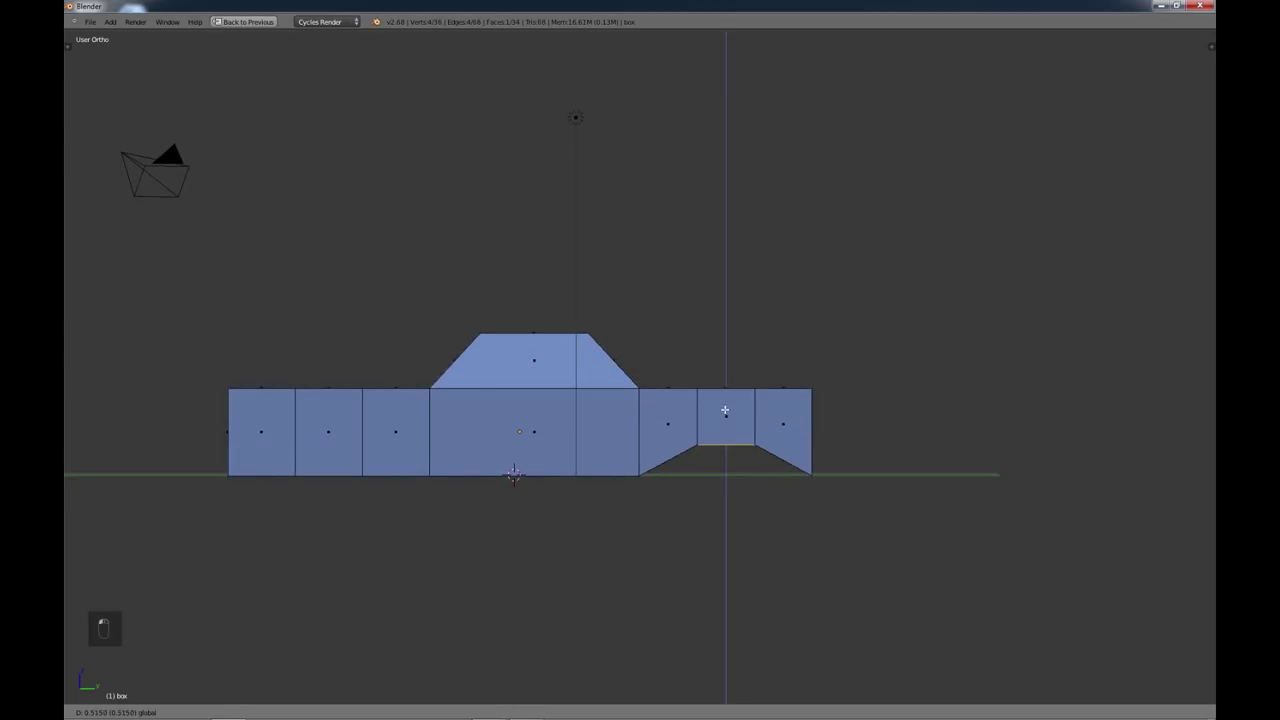
{"action": "left_click", "coordinate": [725, 400]}
{"action": "scroll", "coordinate": [723, 457], "scroll_direction": "down", "scroll_amount": 1}
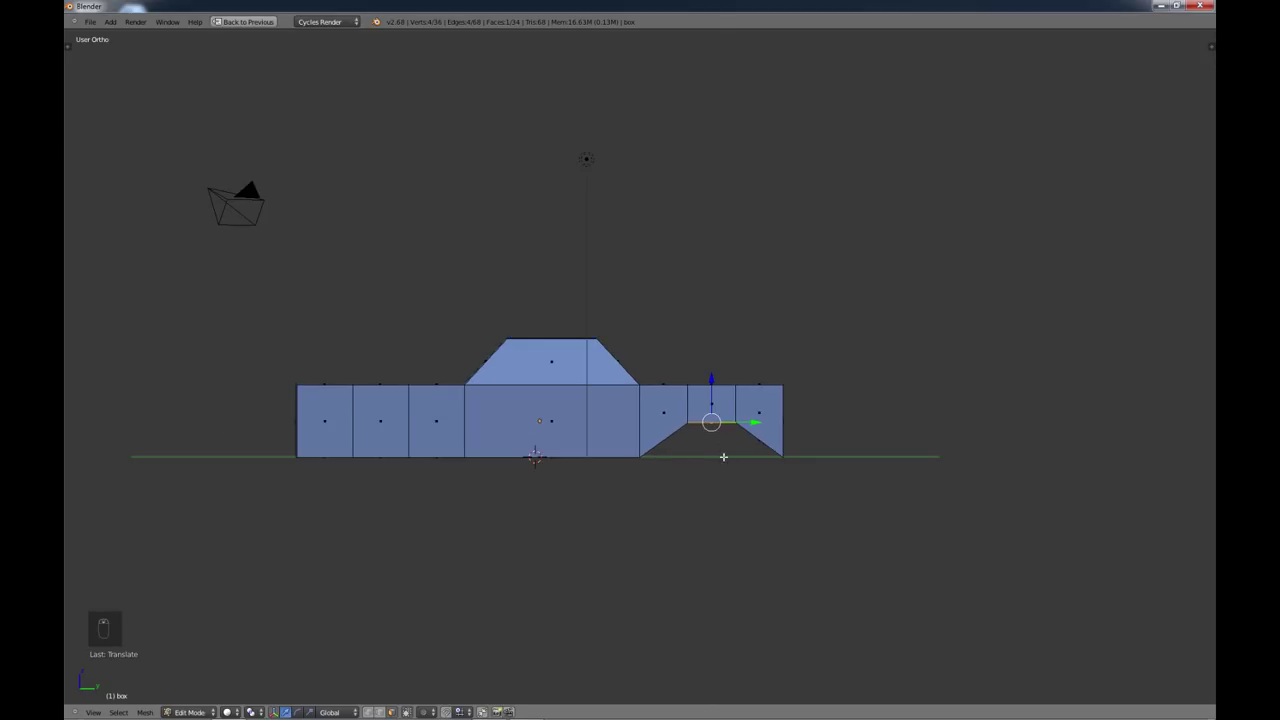
{"action": "key", "text": "s"}
{"action": "key", "text": "y"}
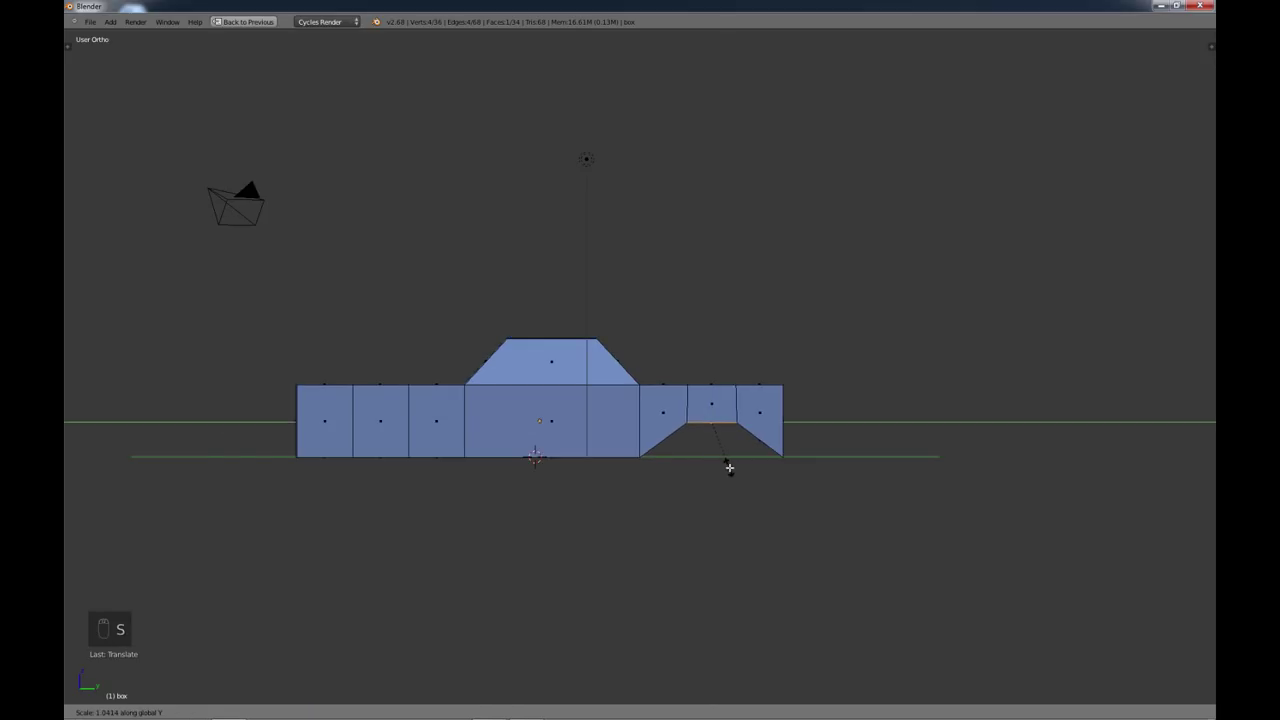
{"action": "left_click", "coordinate": [757, 472]}
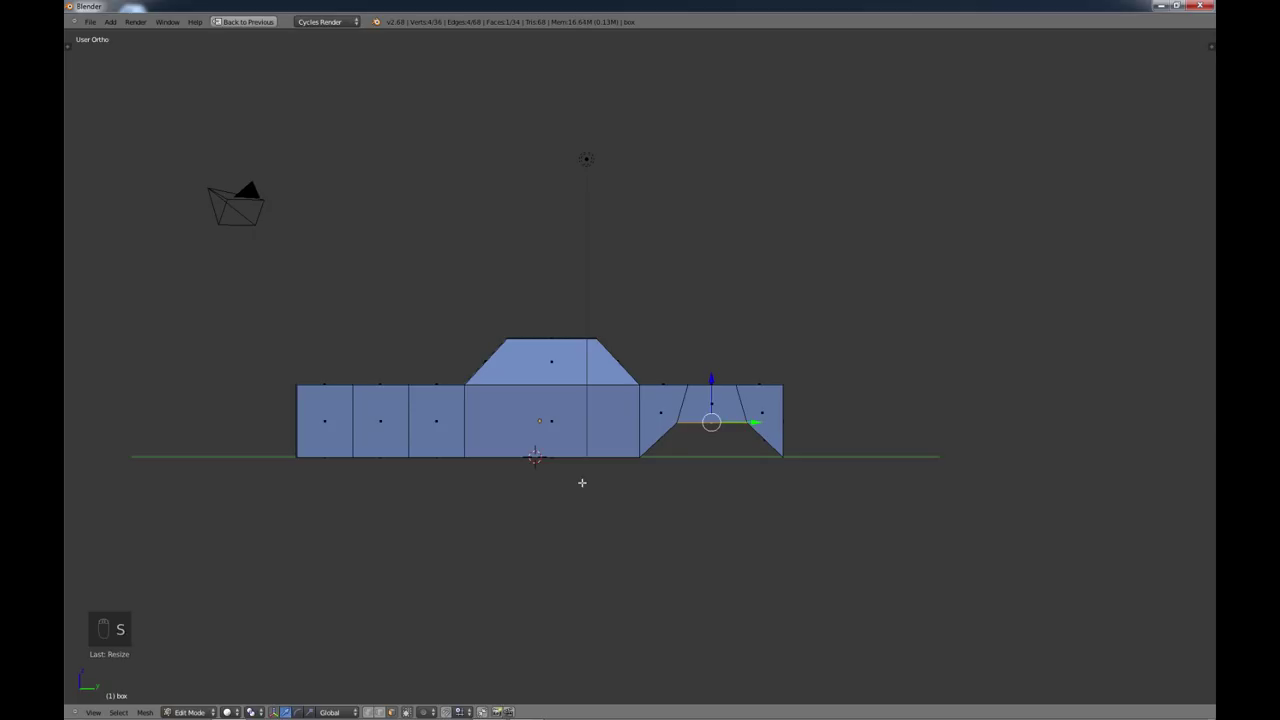
Step: Try raising the middle bottom face of the -Y end about 0.76 units along Z for a second wheel arch
{"action": "middle_click_drag", "start_coordinate": [387, 461], "coordinate": [391, 426]}
{"action": "right_click", "coordinate": [380, 471]}
{"action": "key", "text": "g"}
{"action": "key", "text": "z"}
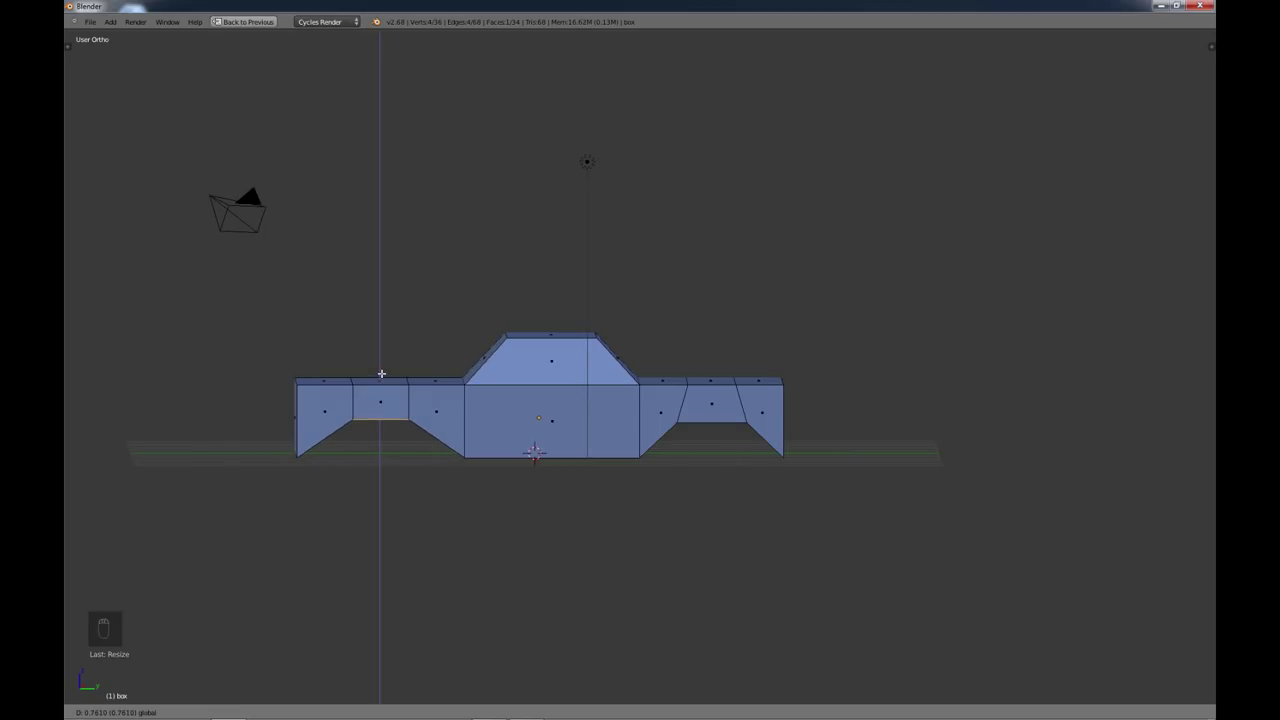
{"action": "left_click", "coordinate": [381, 373]}
Step: Undo the wheel arch edits at both ends of the body so its underside is flat
{"action": "mouse_move", "coordinate": [452, 470]}
{"action": "middle_mouse_down"}
{"action": "mouse_move", "coordinate": [452, 440]}
{"action": "mouse_move", "coordinate": [420, 445]}
{"action": "mouse_move", "coordinate": [452, 475]}
{"action": "middle_mouse_up"}
{"action": "key", "text": "ctrl+z"}
{"action": "key", "text": "ctrl+z"}
{"action": "key", "text": "ctrl+z"}
{"action": "key", "text": "ctrl+z"}
{"action": "key", "text": "ctrl+z"}
{"action": "key", "text": "ctrl+z"}
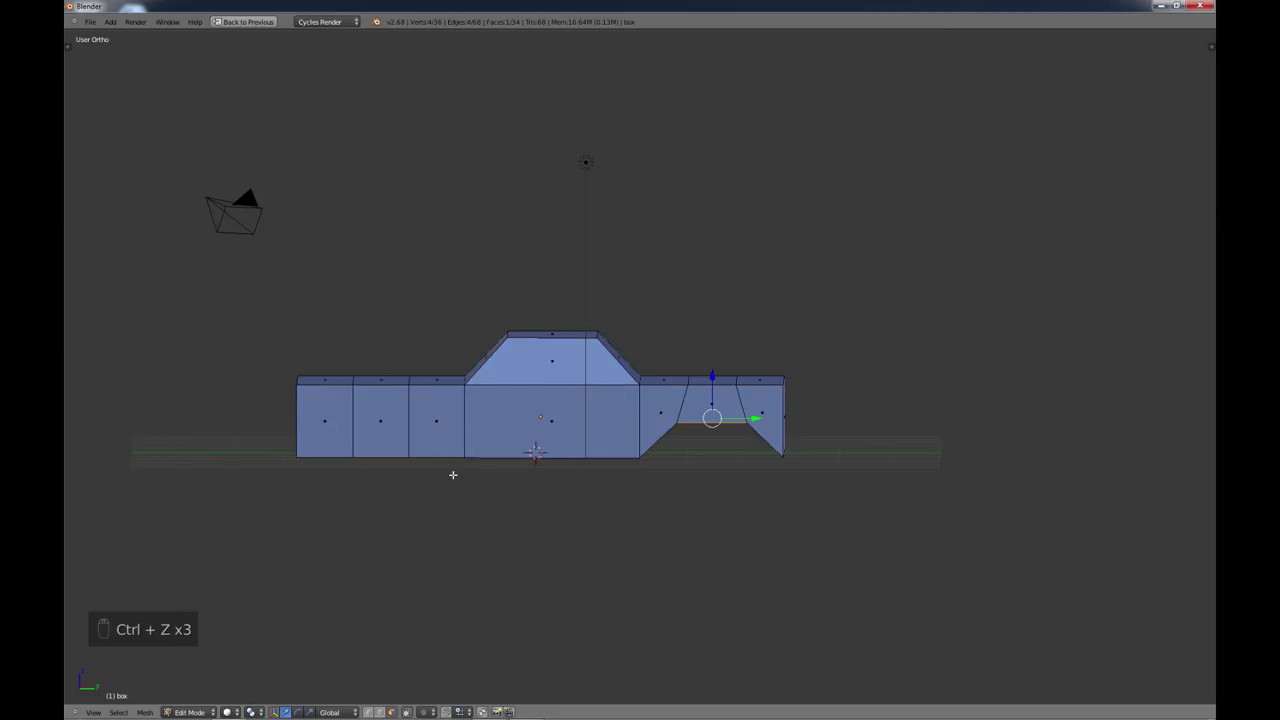
{"action": "key", "text": "ctrl+z"}
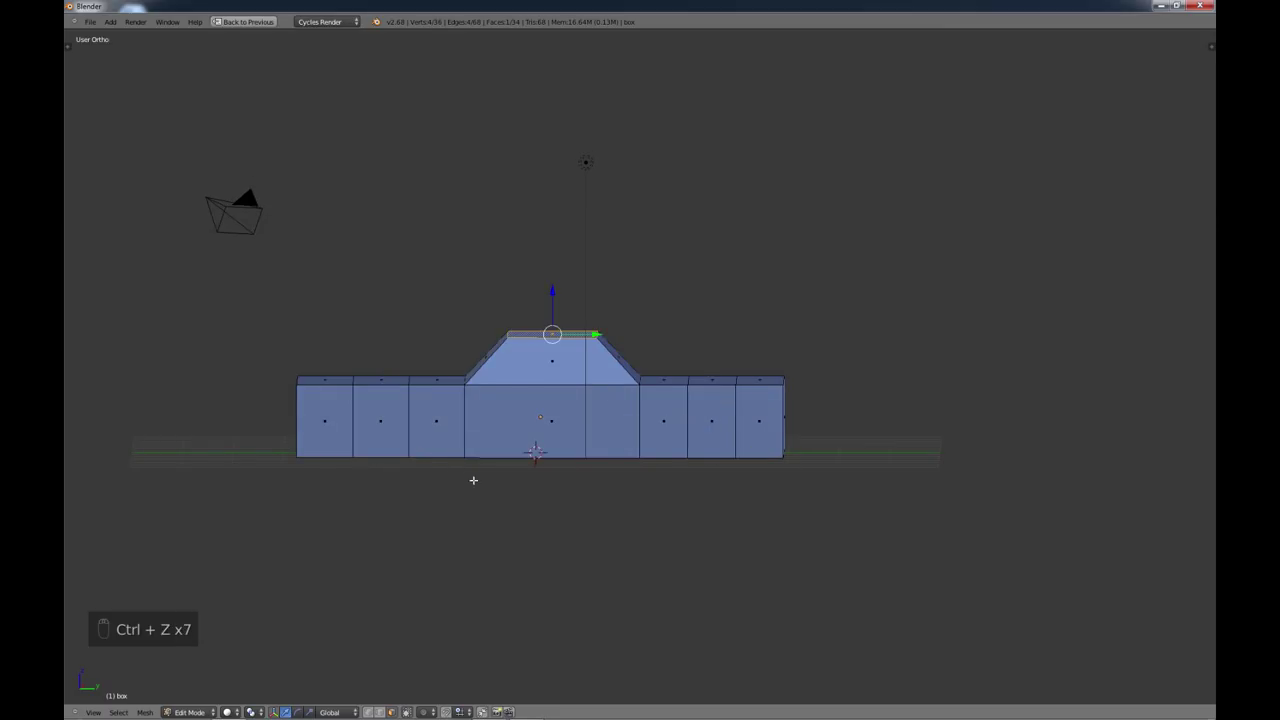
Step: Select the middle bottom faces of both end sections together and raise them about 0.75 units along Z to form matching wheel arches
{"action": "mouse_move", "coordinate": [471, 480]}
{"action": "middle_mouse_down"}
{"action": "mouse_move", "coordinate": [488, 487]}
{"action": "mouse_move", "coordinate": [484, 458]}
{"action": "middle_mouse_up"}
{"action": "right_click", "coordinate": [395, 488]}
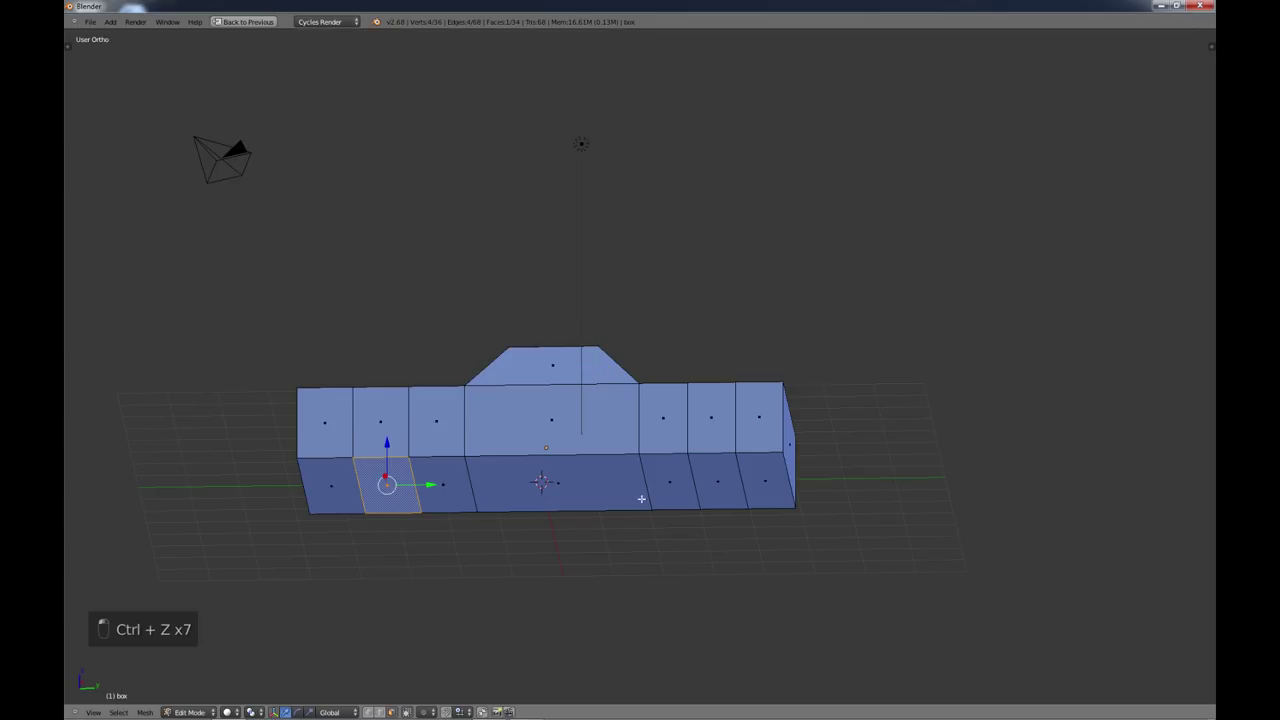
{"action": "right_click", "coordinate": [717, 486], "text": "shift"}
{"action": "middle_click_drag", "start_coordinate": [717, 486], "coordinate": [638, 524]}
{"action": "key", "text": "g"}
{"action": "key", "text": "z"}
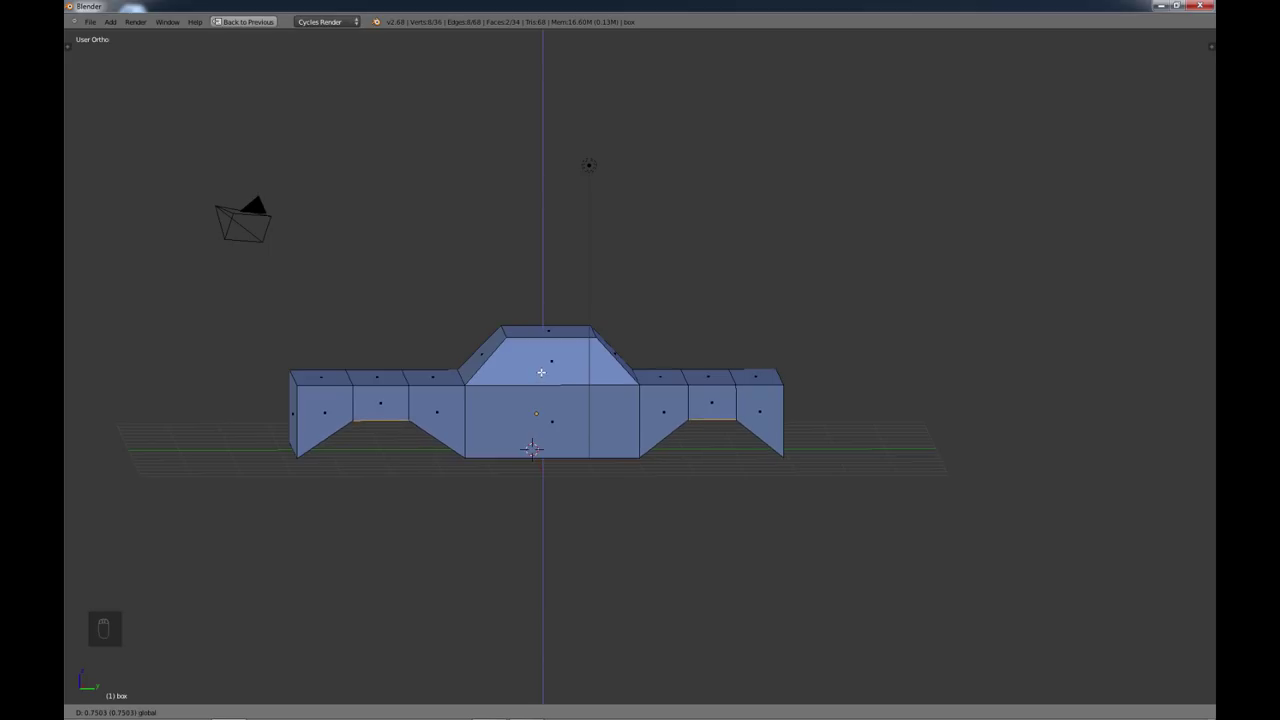
{"action": "left_click", "coordinate": [541, 371]}
{"action": "mouse_move", "coordinate": [581, 458]}
{"action": "middle_mouse_down"}
{"action": "mouse_move", "coordinate": [580, 471]}
{"action": "mouse_move", "coordinate": [571, 463]}
{"action": "mouse_move", "coordinate": [585, 464]}
{"action": "middle_mouse_up"}
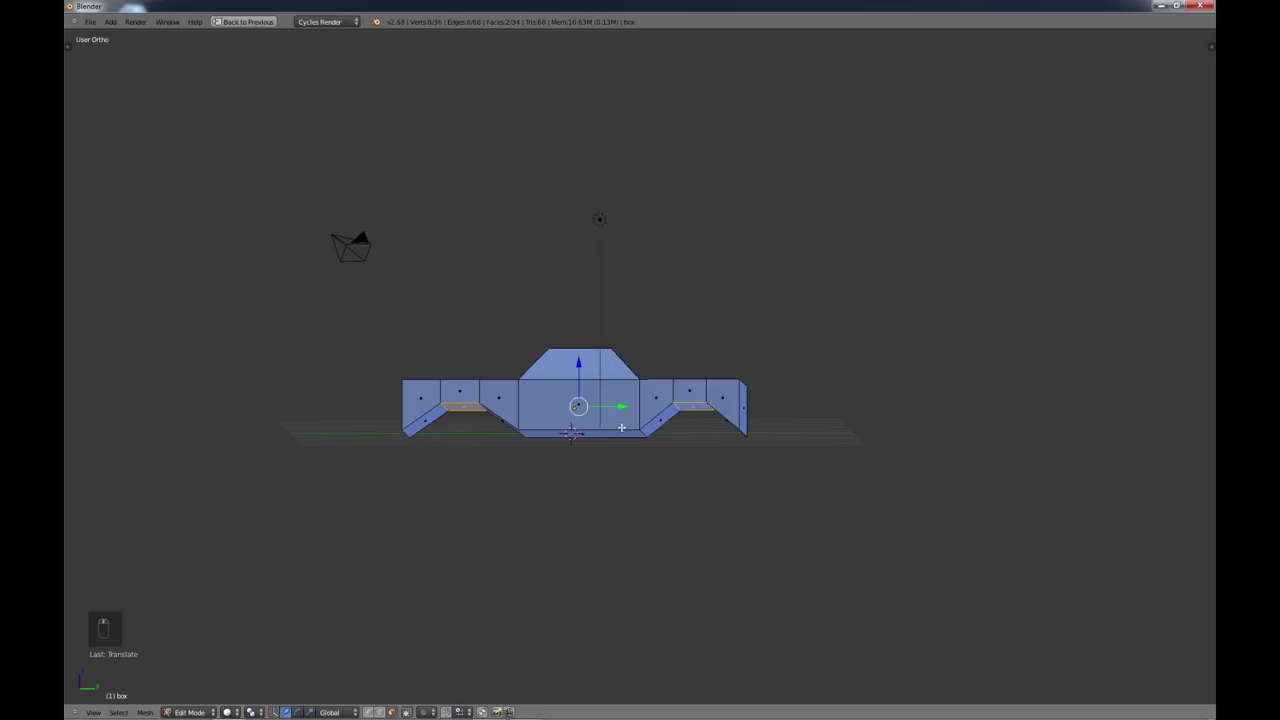
{"action": "middle_click_drag", "start_coordinate": [621, 428], "coordinate": [587, 422]}
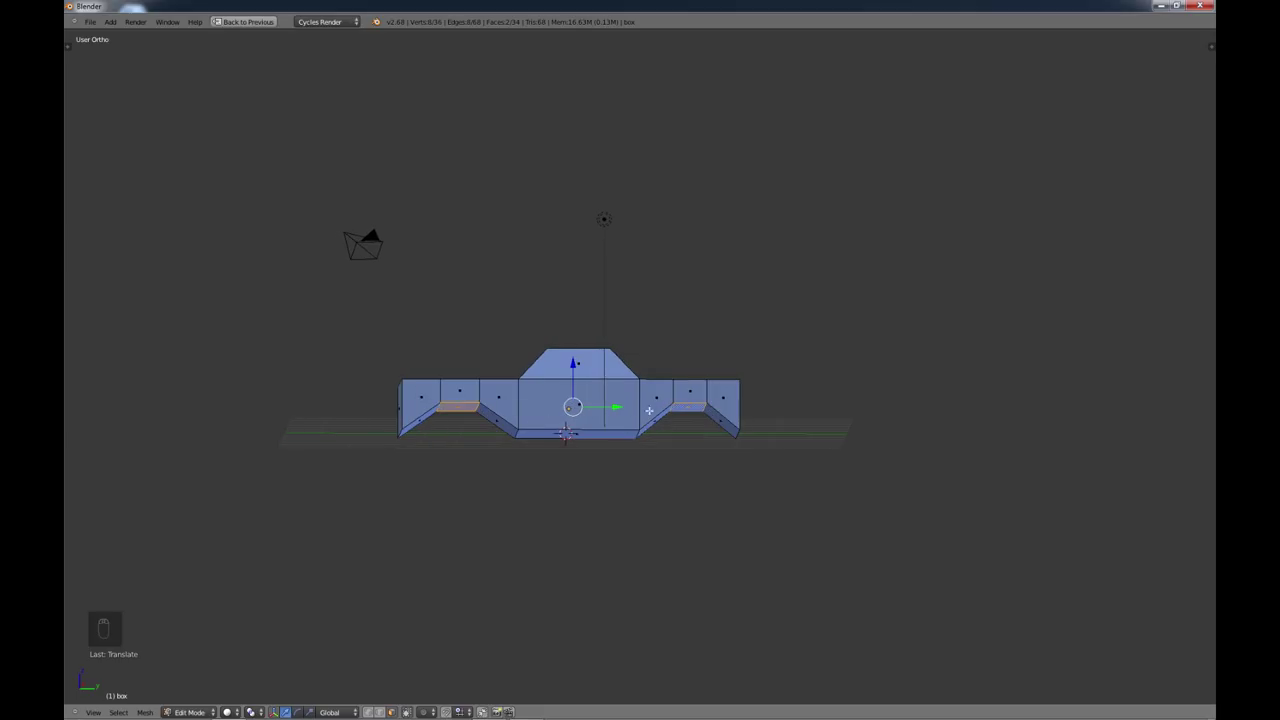
{"action": "middle_click_drag", "start_coordinate": [576, 411], "coordinate": [584, 454]}
{"action": "key", "text": "s"}
{"action": "key", "text": "y"}
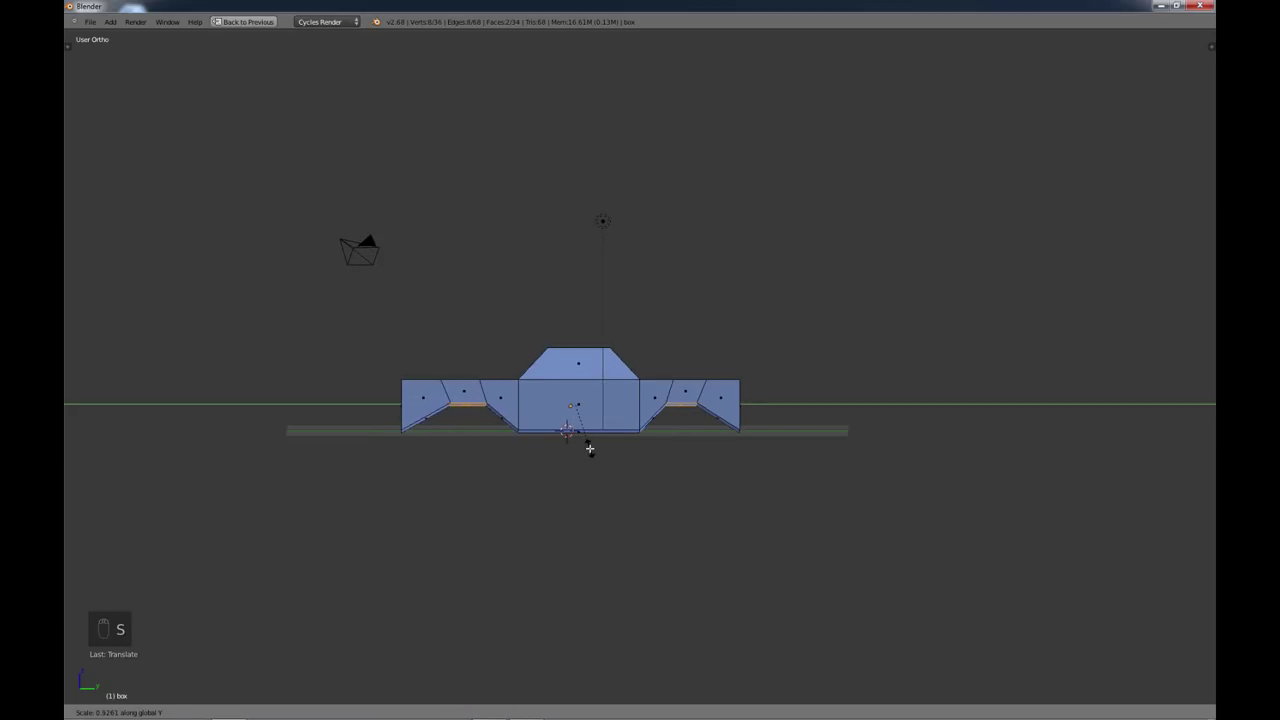
{"action": "left_click", "coordinate": [595, 448]}
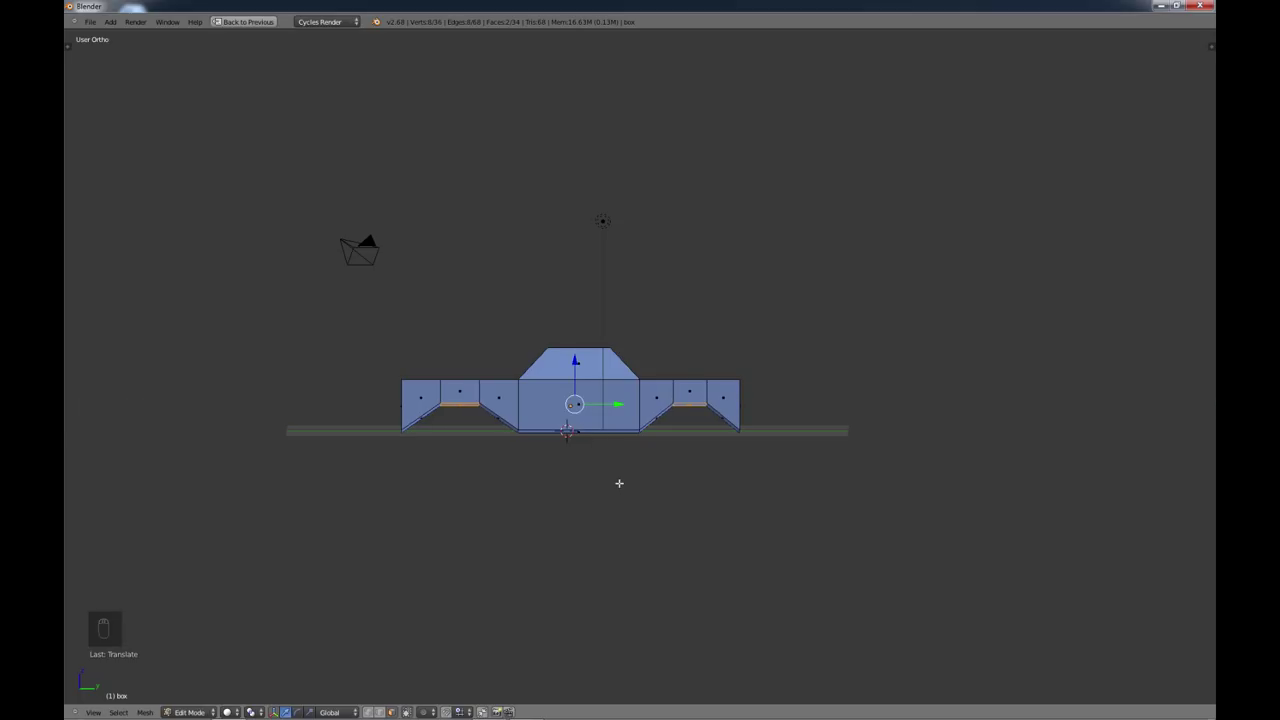
Step: Deselect the mesh and return to Object Mode, restoring the multi-view layout with a close view of the car body
{"action": "middle_click_drag", "start_coordinate": [619, 483], "coordinate": [660, 484]}
{"action": "key", "text": "a"}
{"action": "key", "text": "Tab"}
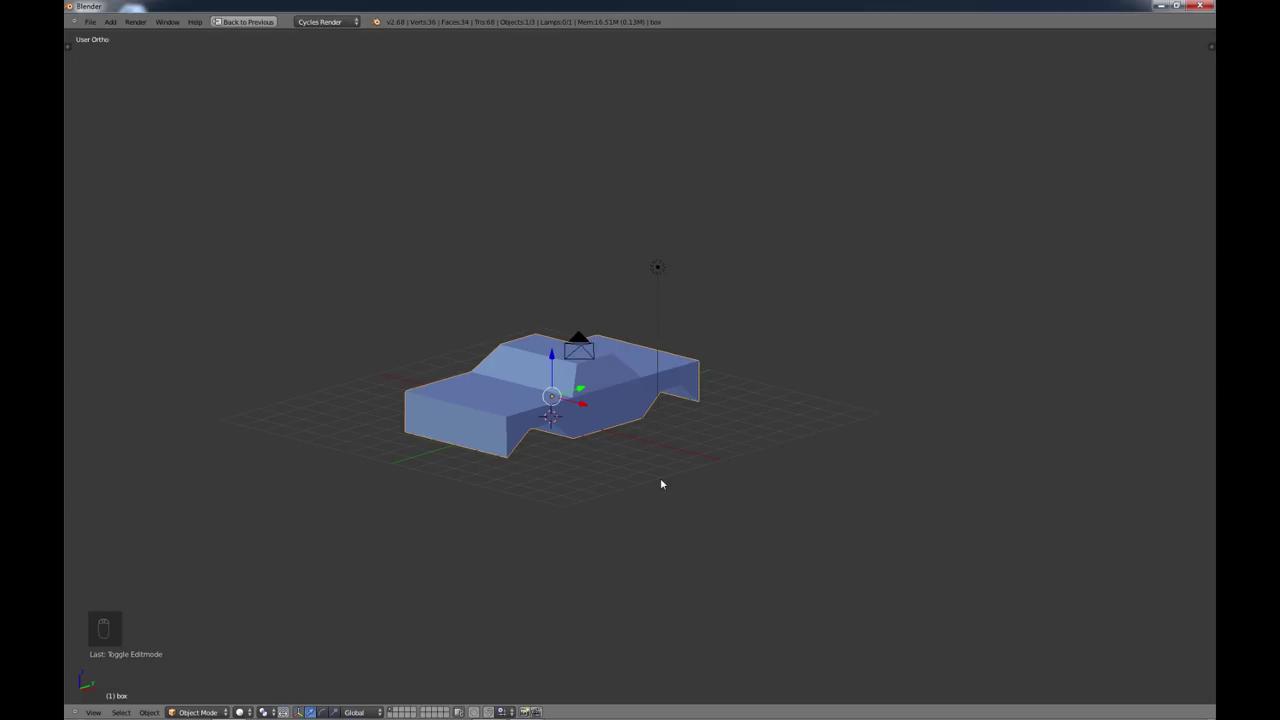
{"action": "key", "text": "ctrl+Up"}
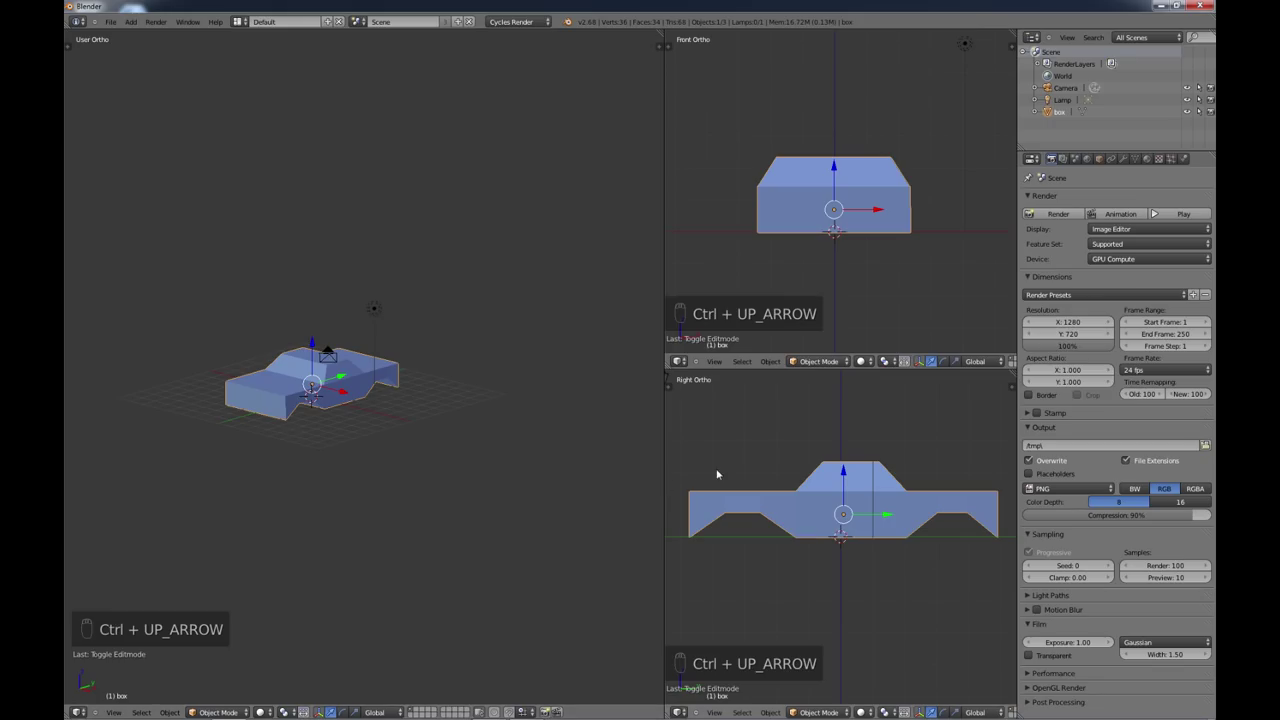
{"action": "middle_click_drag", "start_coordinate": [352, 394], "coordinate": [410, 403]}
{"action": "scroll", "coordinate": [395, 417], "scroll_direction": "up", "scroll_amount": 3}
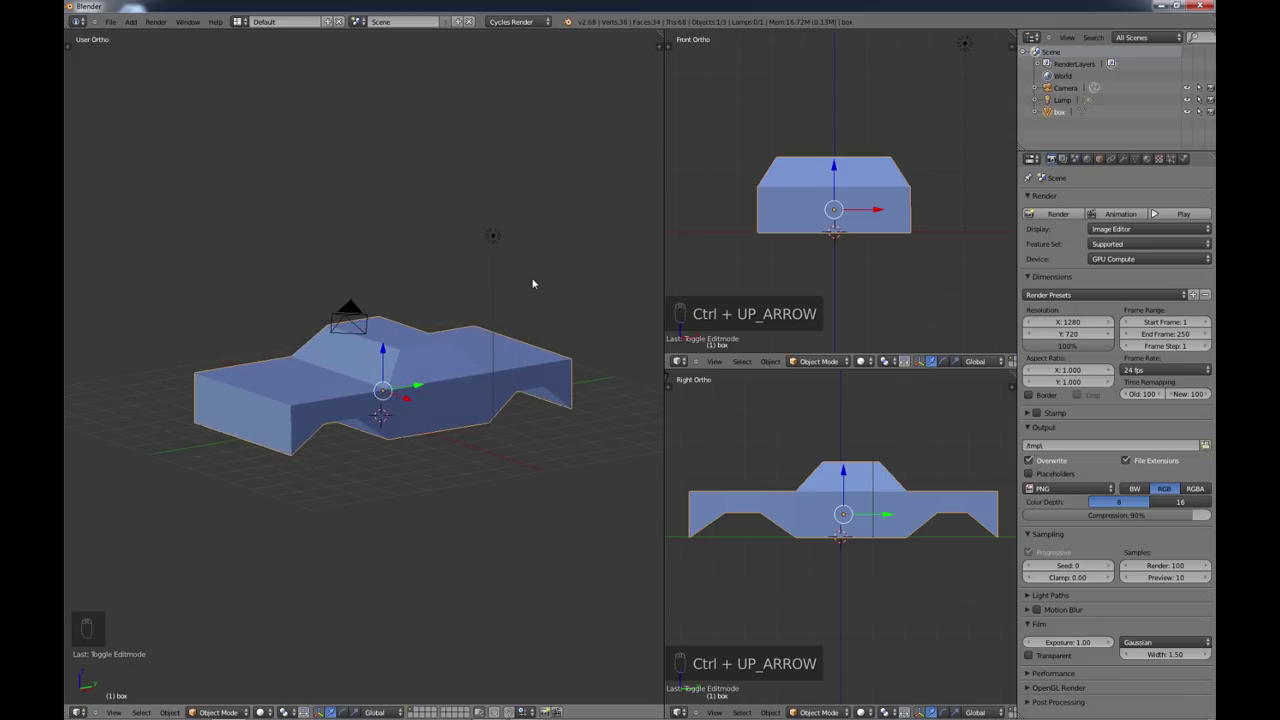
Step: Add a Subdivision Surface modifier to the car body and set its View subdivisions to 2
{"action": "left_click", "coordinate": [1124, 160]}
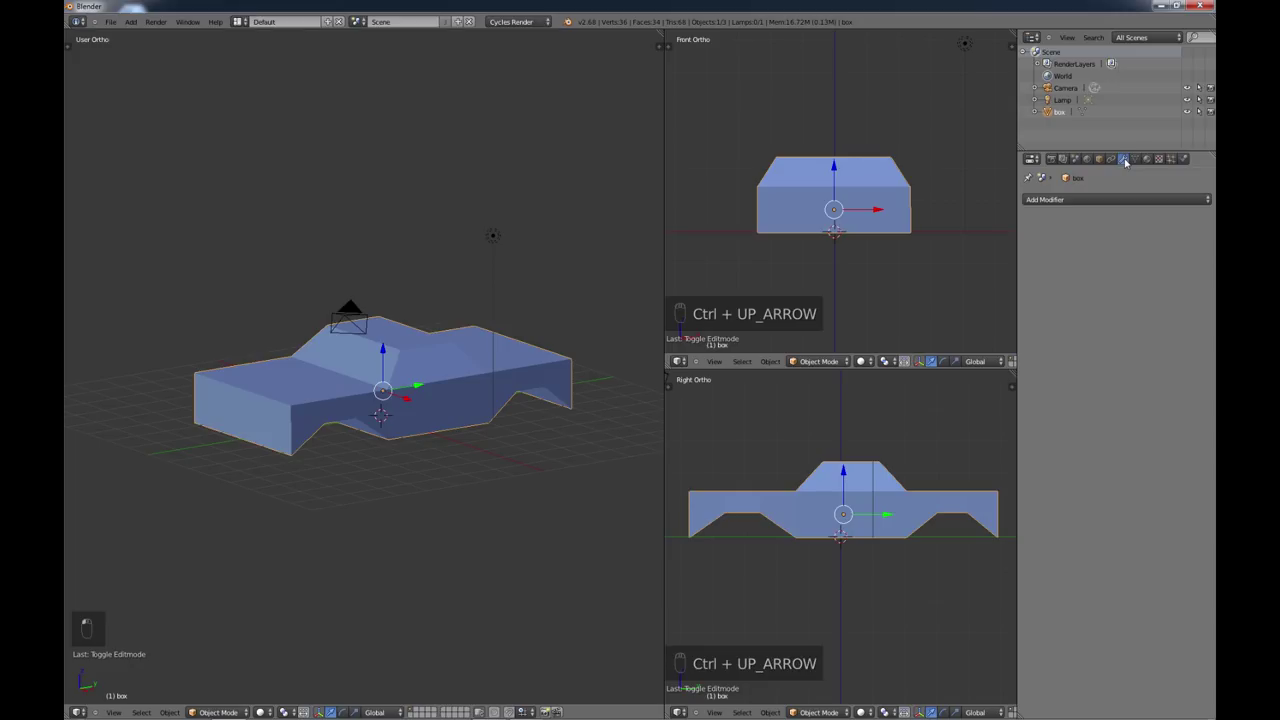
{"action": "left_click", "coordinate": [1062, 201]}
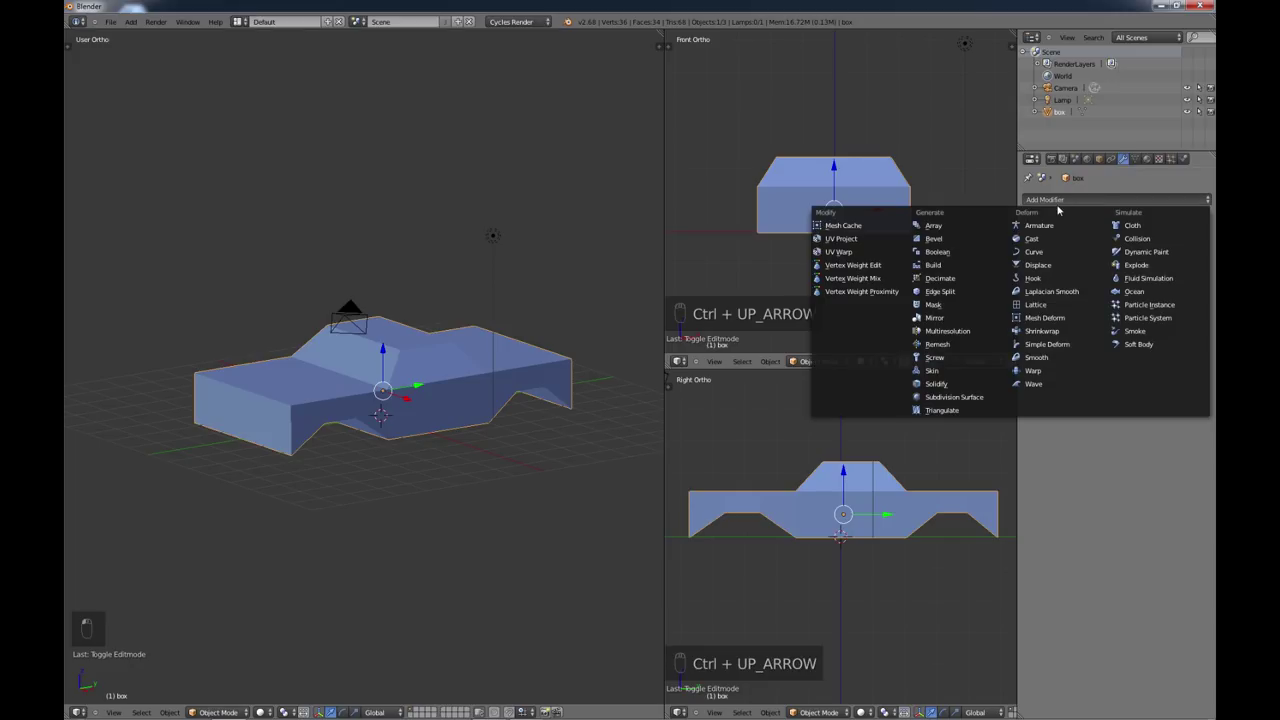
{"action": "left_click", "coordinate": [975, 400]}
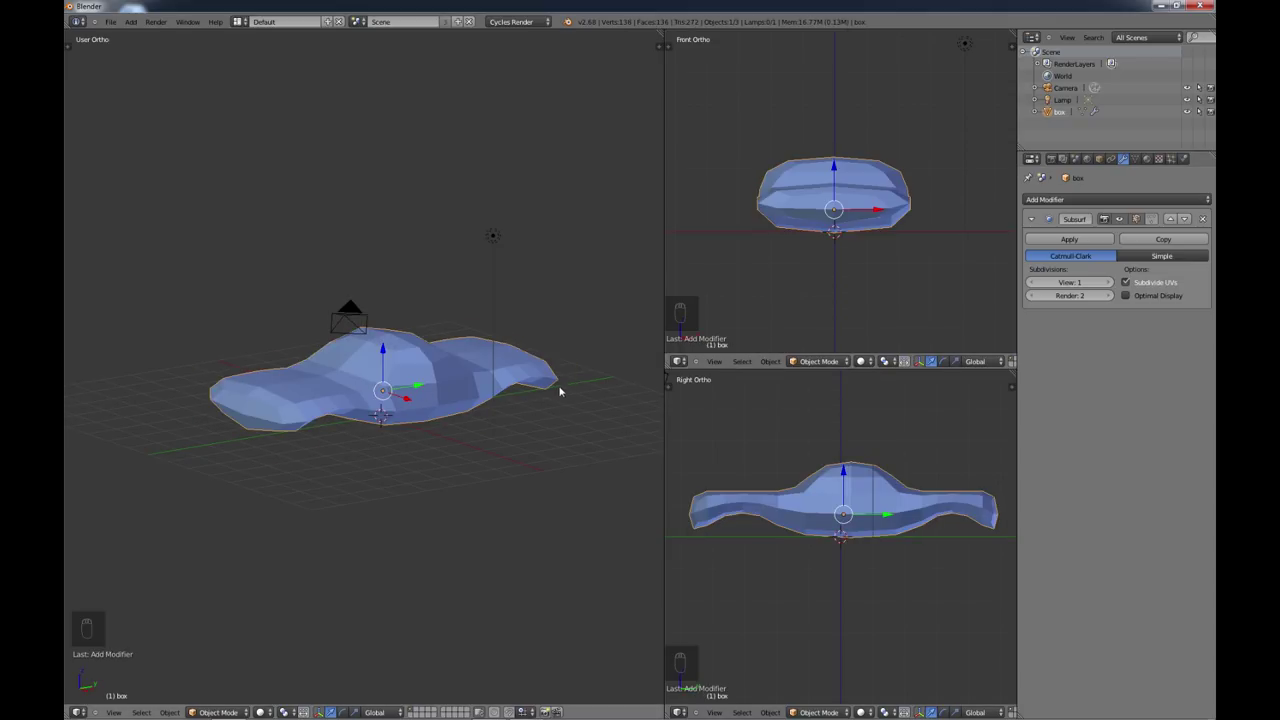
{"action": "left_click", "coordinate": [1106, 285]}
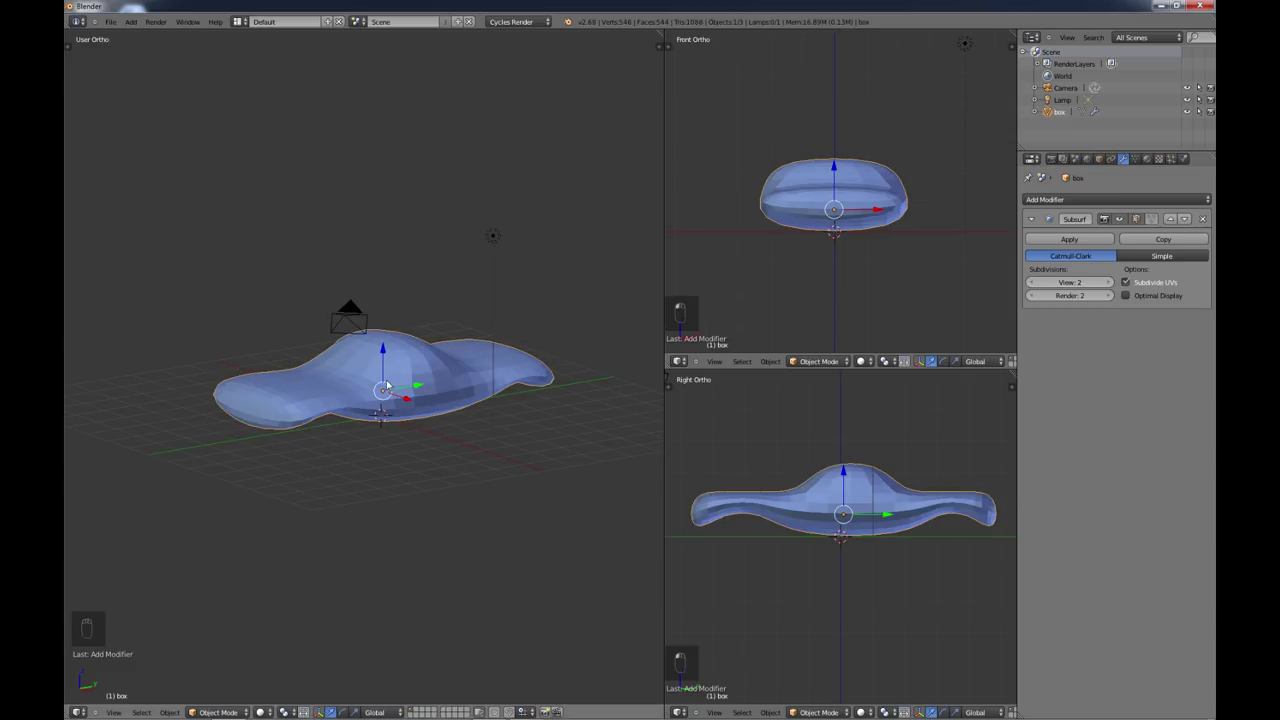
Step: Apply smooth shading to the car body and hide the tool shelf again
{"action": "key", "text": "t"}
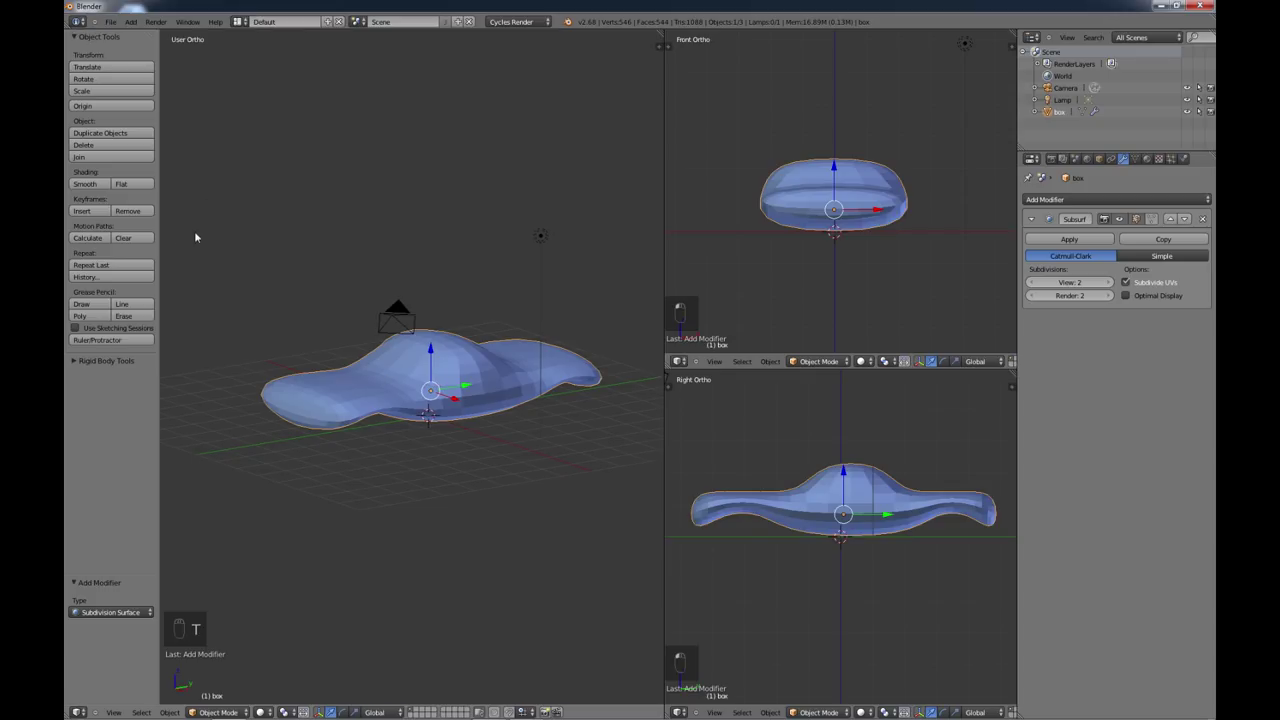
{"action": "left_click", "coordinate": [86, 187]}
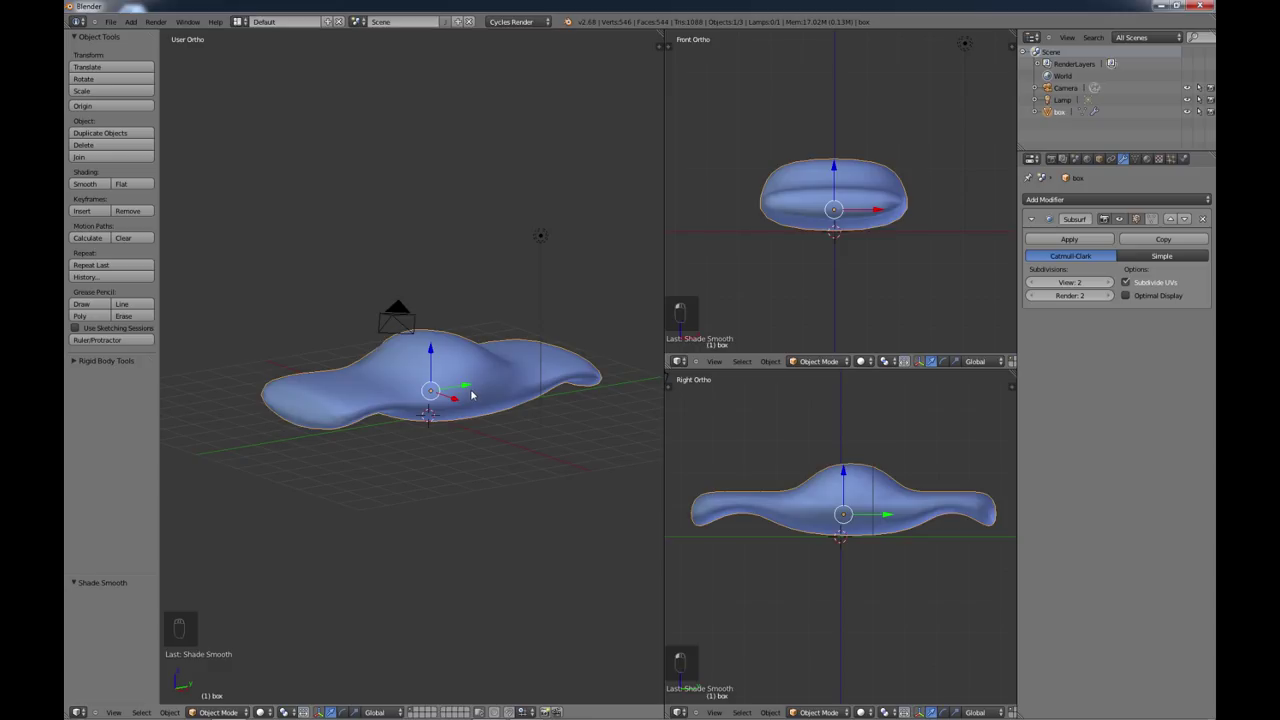
{"action": "key", "text": "t"}
{"action": "middle_click_drag", "start_coordinate": [472, 394], "coordinate": [429, 446]}
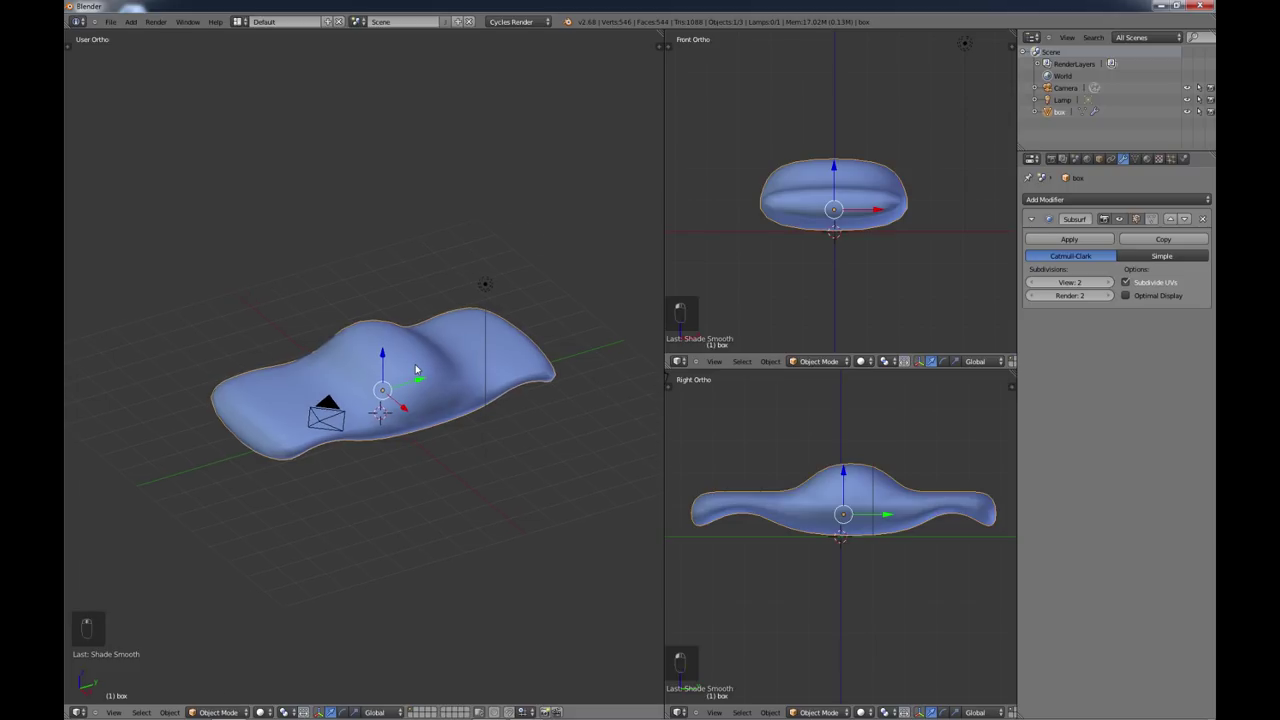
Step: Look over the tool shelf and the 3D view's properties panel, and leave both hidden
{"action": "key", "text": "t"}
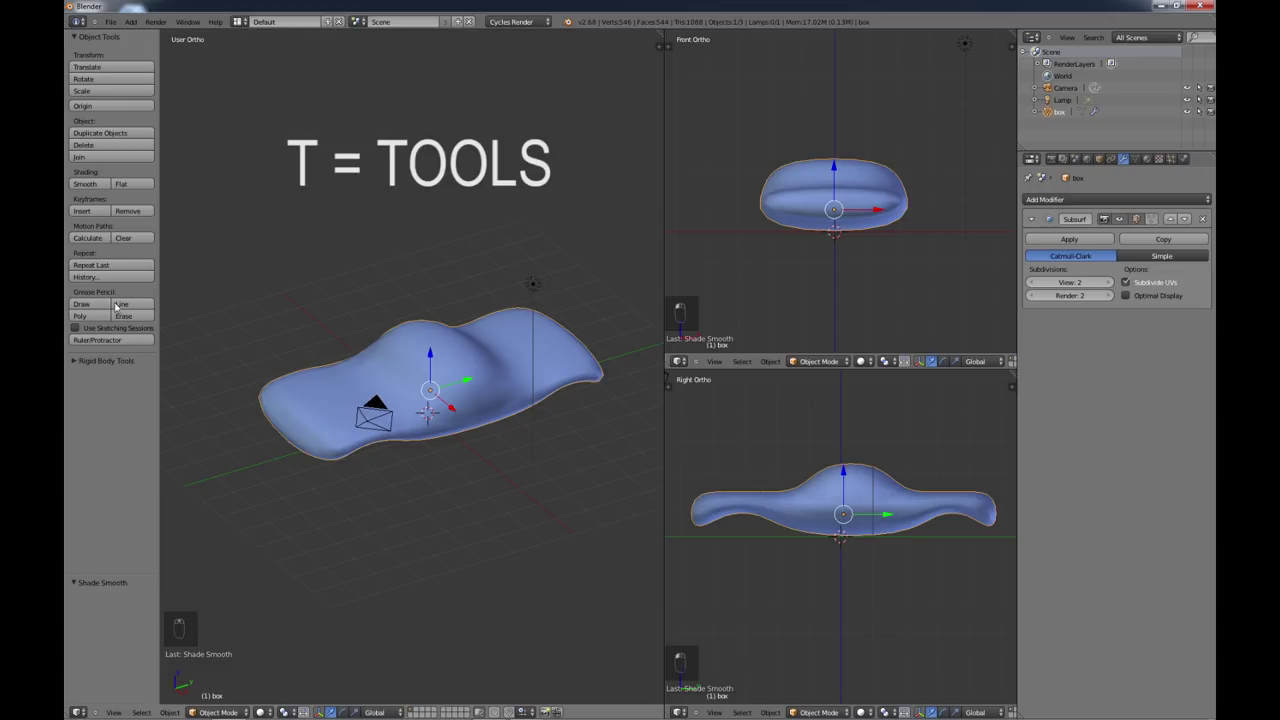
{"action": "key", "text": "t"}
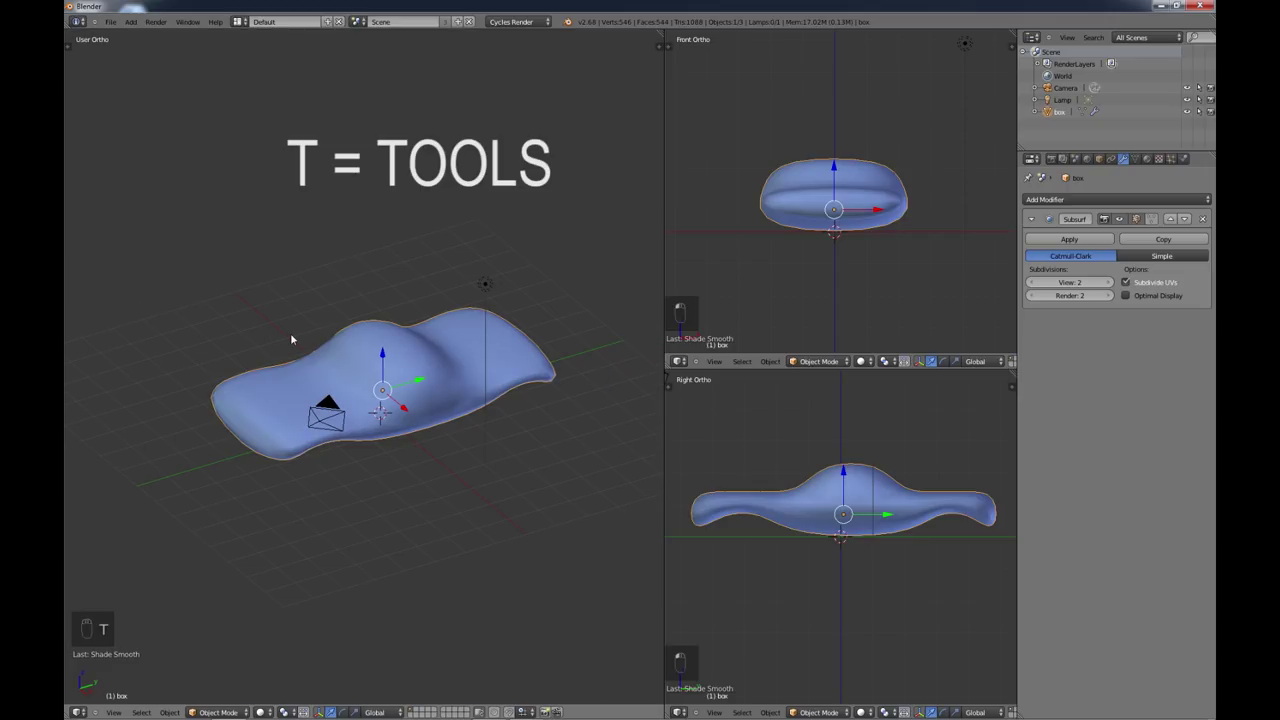
{"action": "key", "text": "n"}
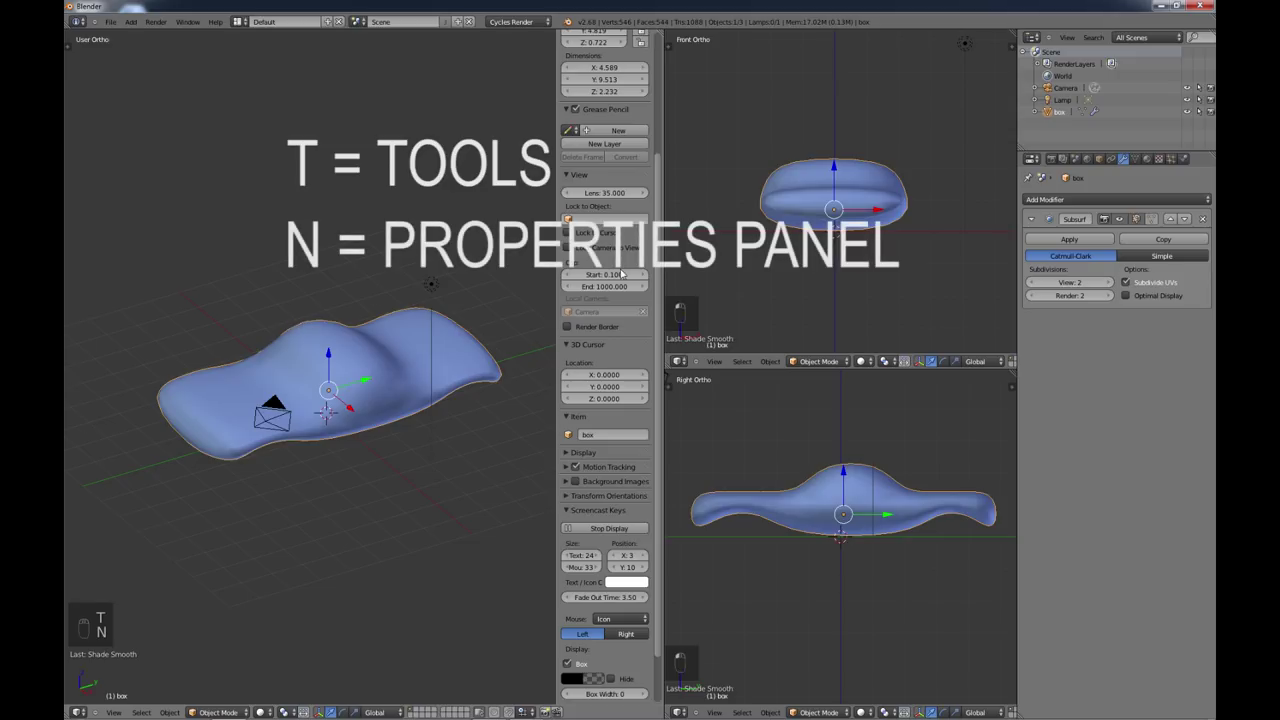
{"action": "scroll", "coordinate": [588, 113], "scroll_direction": "up", "scroll_amount": 4}
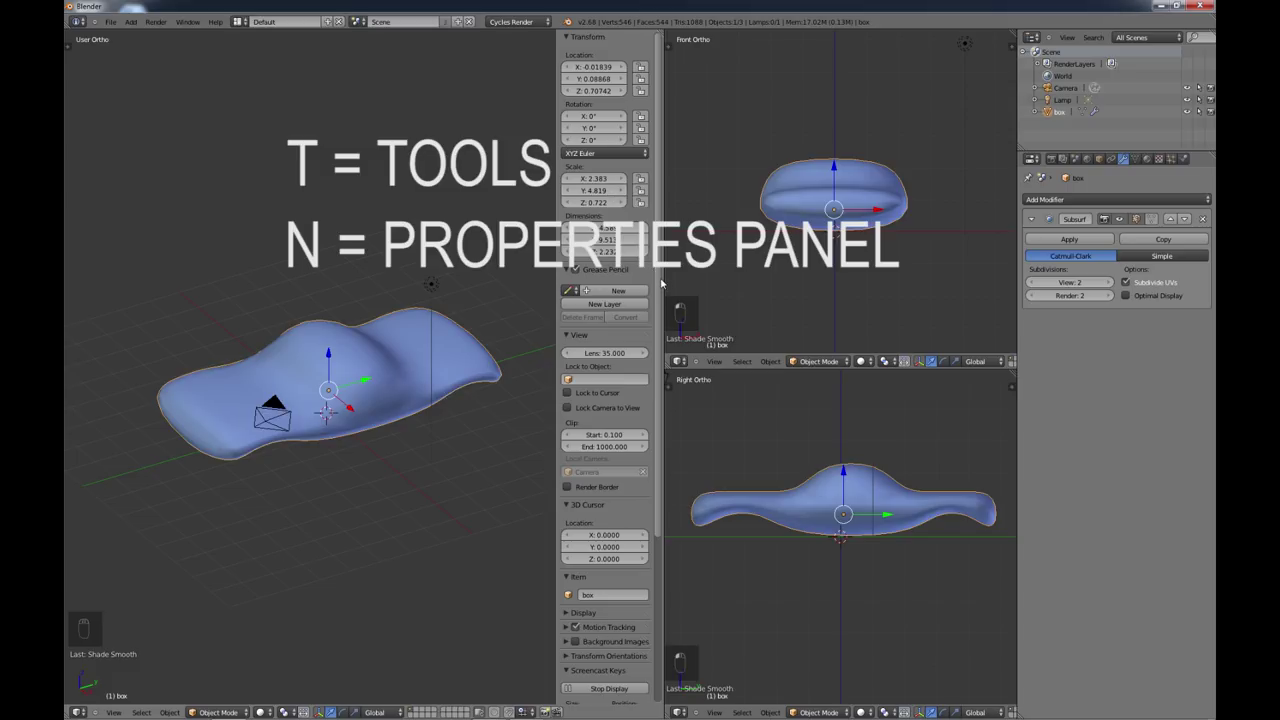
{"action": "left_click_drag", "start_coordinate": [657, 290], "coordinate": [660, 482]}
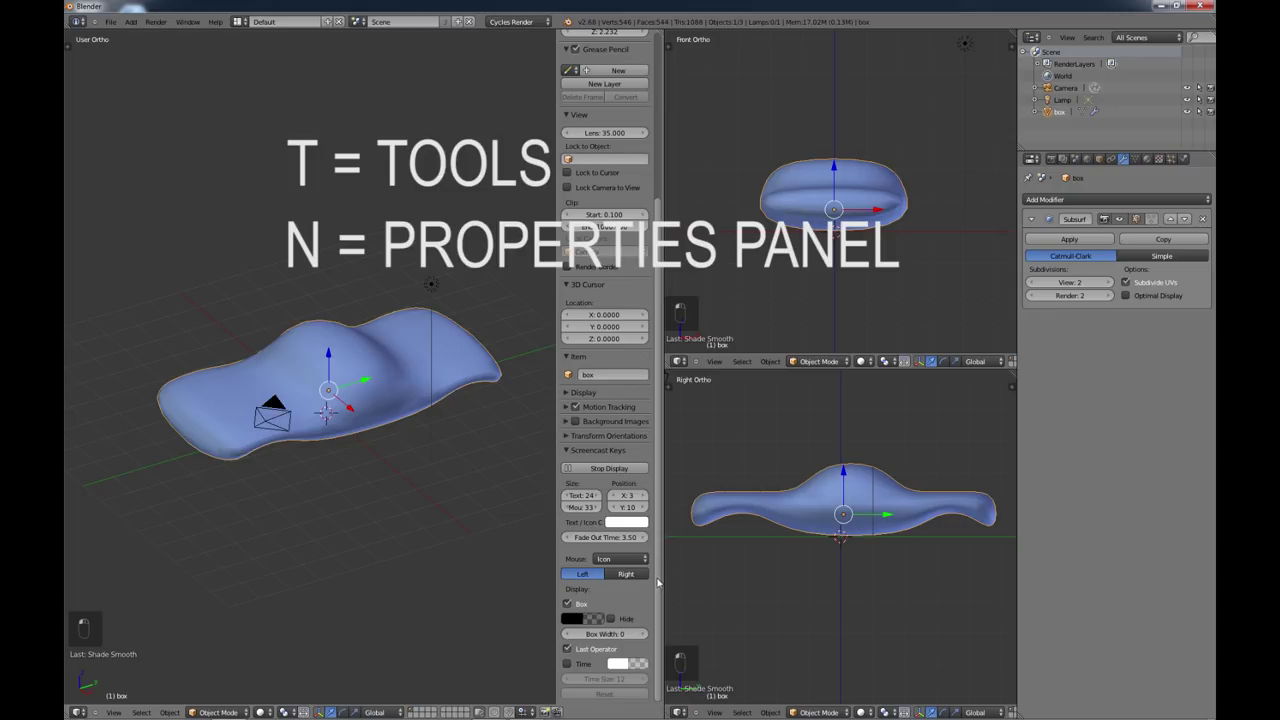
{"action": "scroll", "coordinate": [657, 582], "scroll_direction": "up", "scroll_amount": 1}
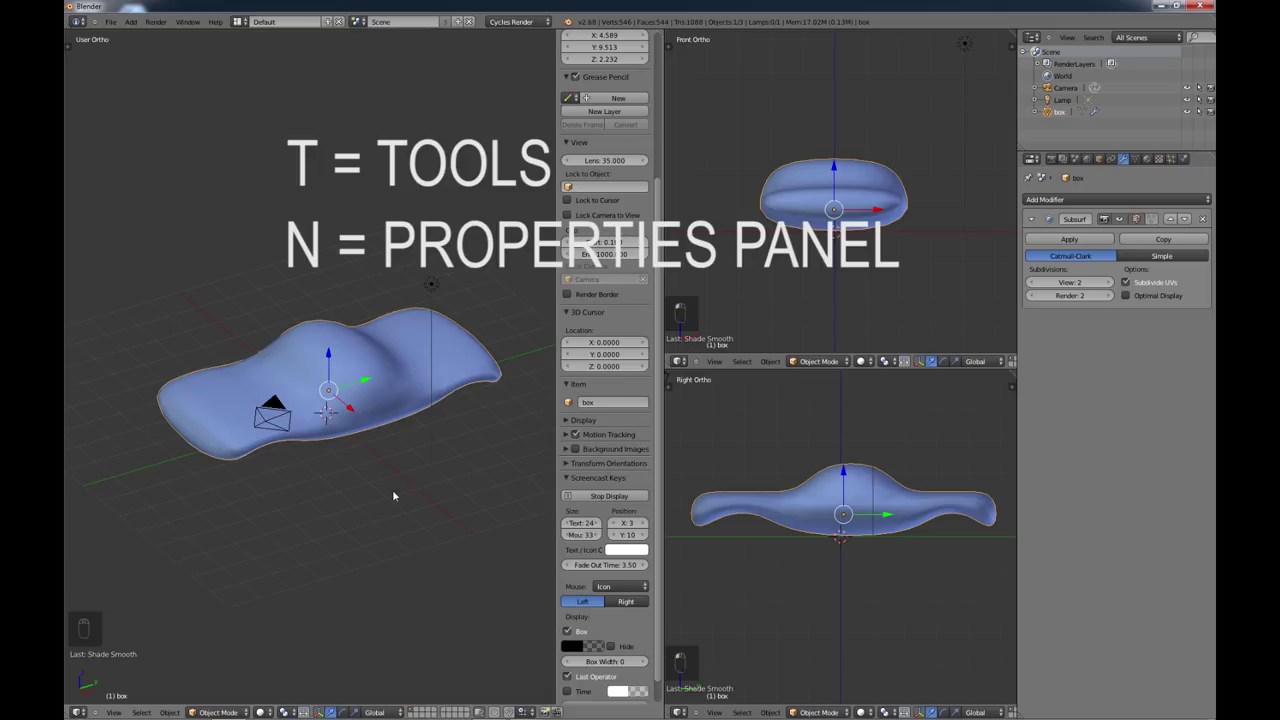
{"action": "key", "text": "t"}
{"action": "key", "text": "t"}
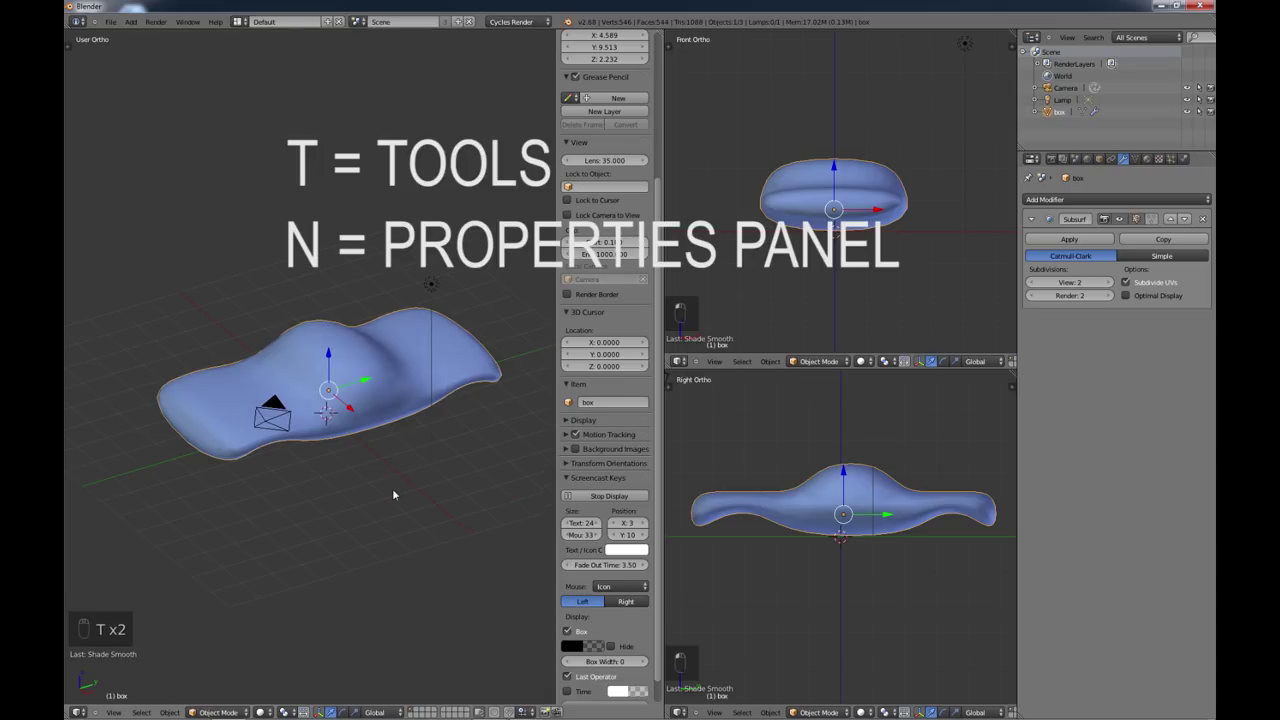
{"action": "key", "text": "n"}
{"action": "key", "text": "n"}
{"action": "key", "text": "n"}
{"action": "key", "text": "n"}
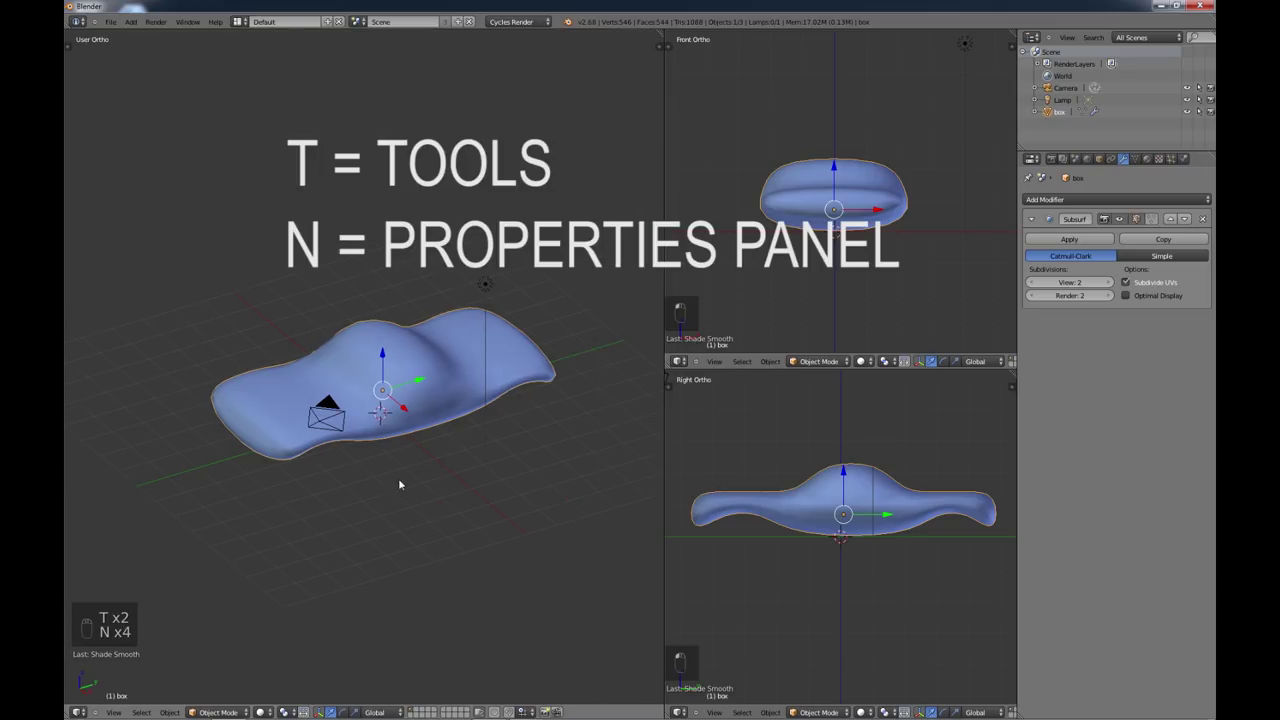
Step: Toggle the selection of all scene objects and leave everything deselected
{"action": "middle_click_drag", "start_coordinate": [405, 484], "coordinate": [411, 437]}
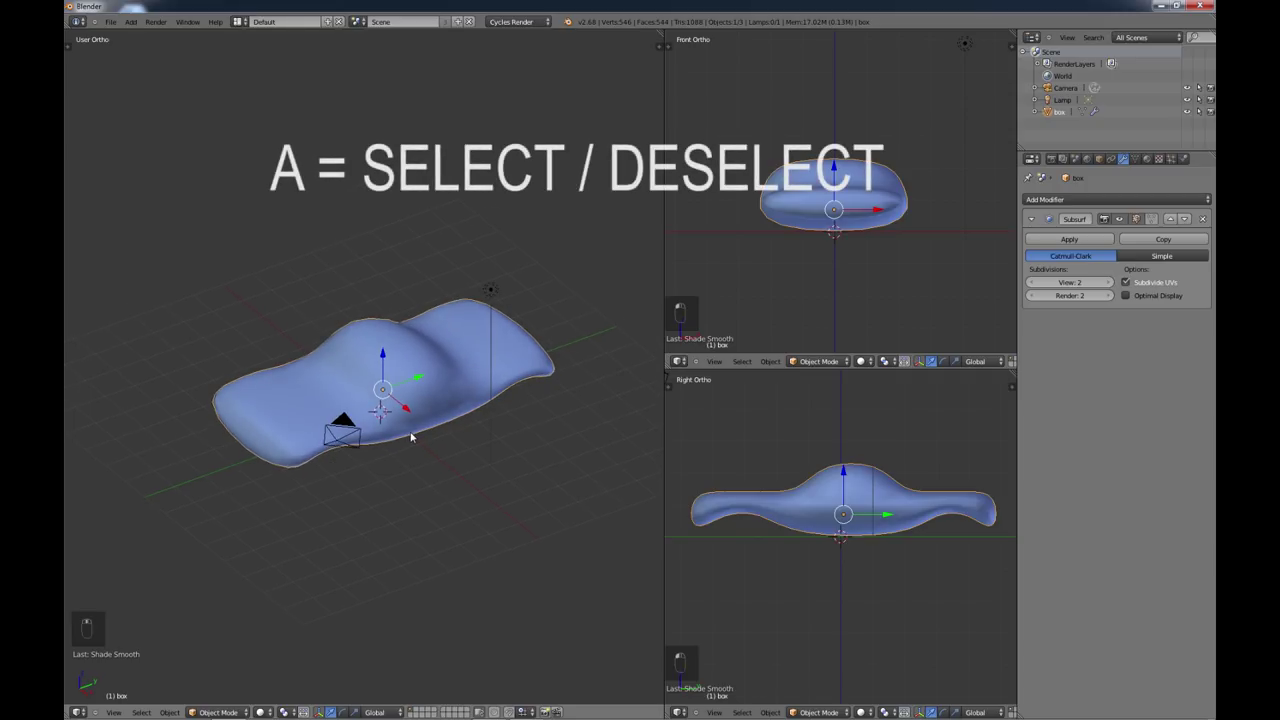
{"action": "key", "text": "a"}
{"action": "key", "text": "a"}
{"action": "key", "text": "a"}
{"action": "key", "text": "a"}
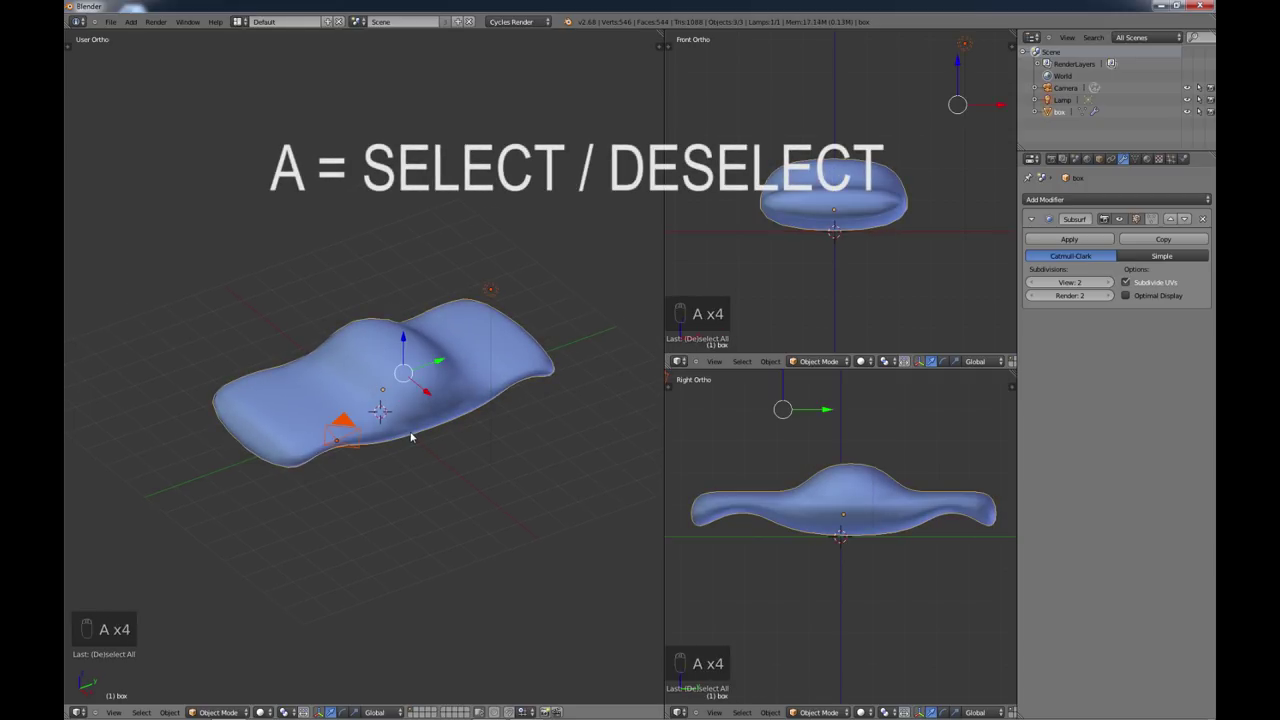
{"action": "key", "text": "a"}
{"action": "key", "text": "a"}
{"action": "key", "text": "a"}
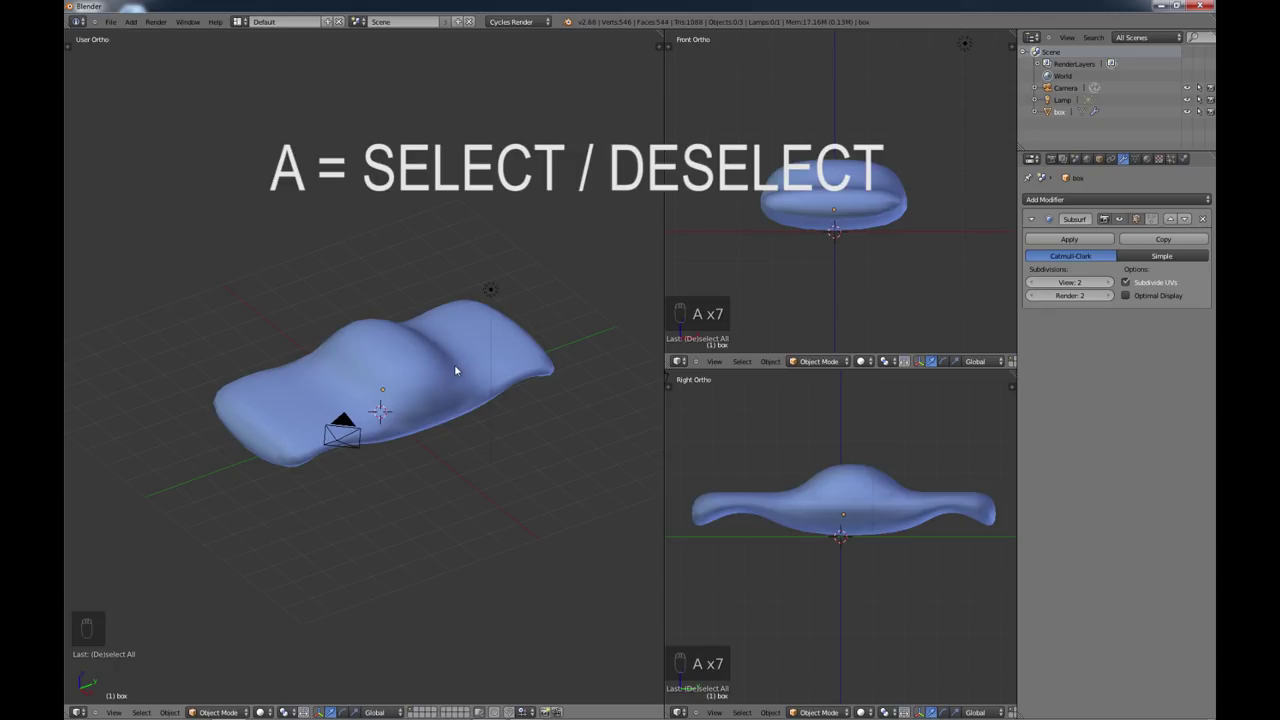
{"action": "middle_click_drag", "start_coordinate": [442, 400], "coordinate": [416, 382]}
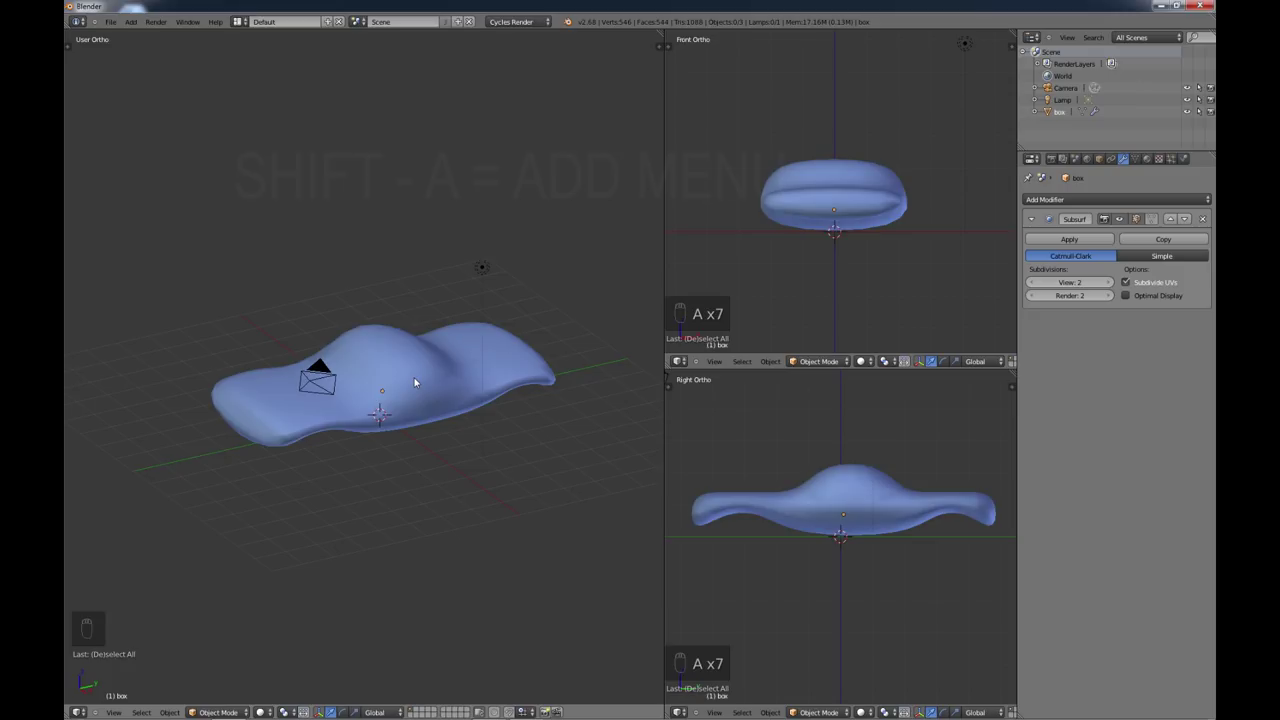
{"action": "key", "text": "shift+a"}
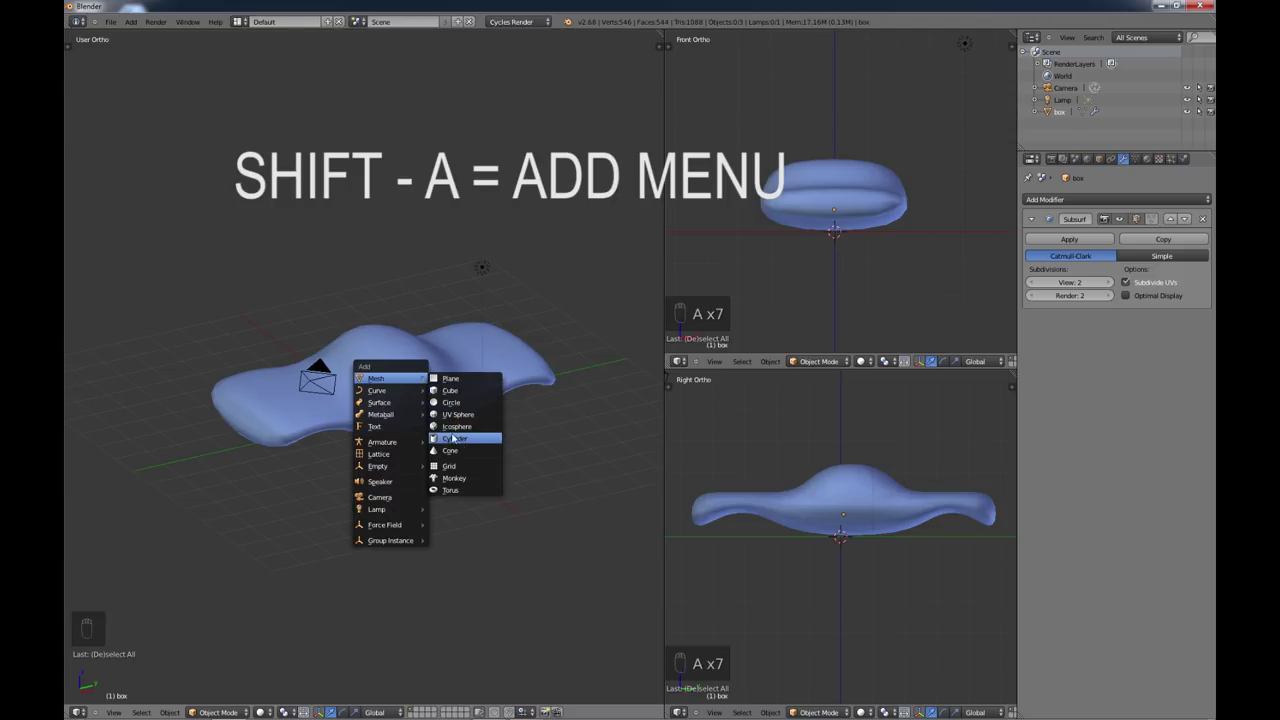
{"action": "mouse_move", "coordinate": [403, 391]}
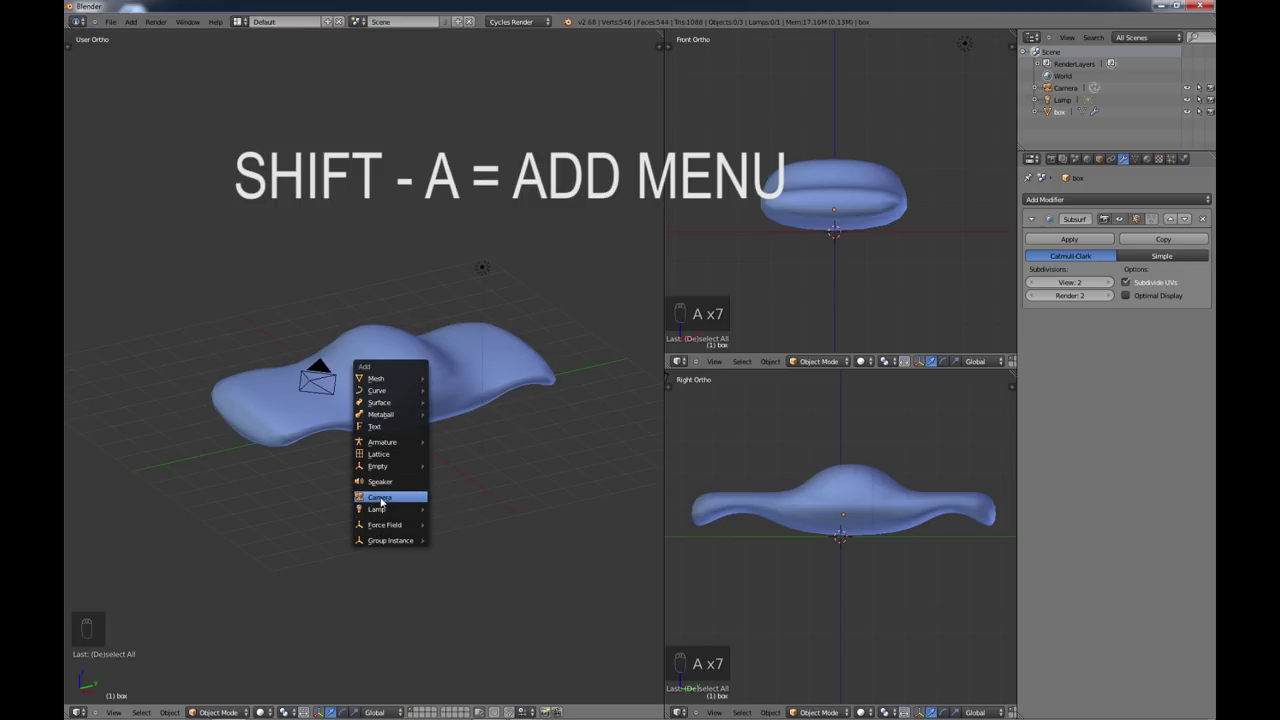
{"action": "mouse_move", "coordinate": [381, 516]}
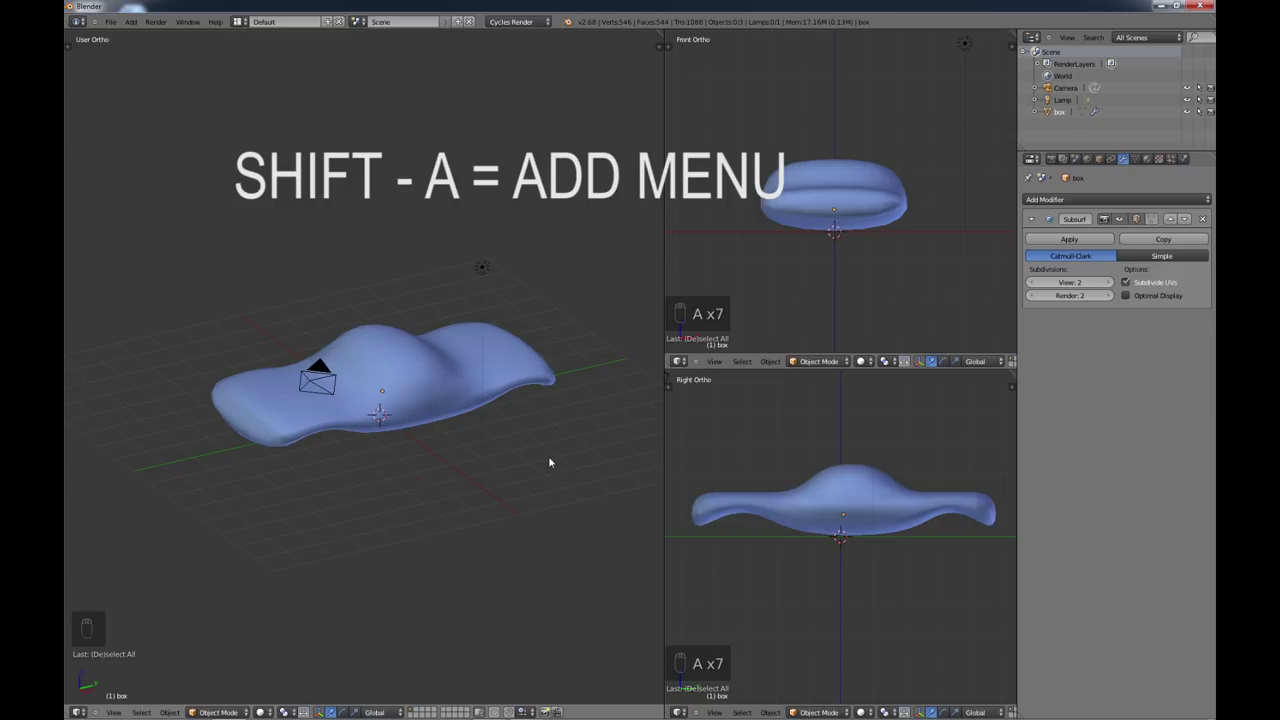
{"action": "middle_click_drag", "start_coordinate": [403, 431], "coordinate": [449, 427]}
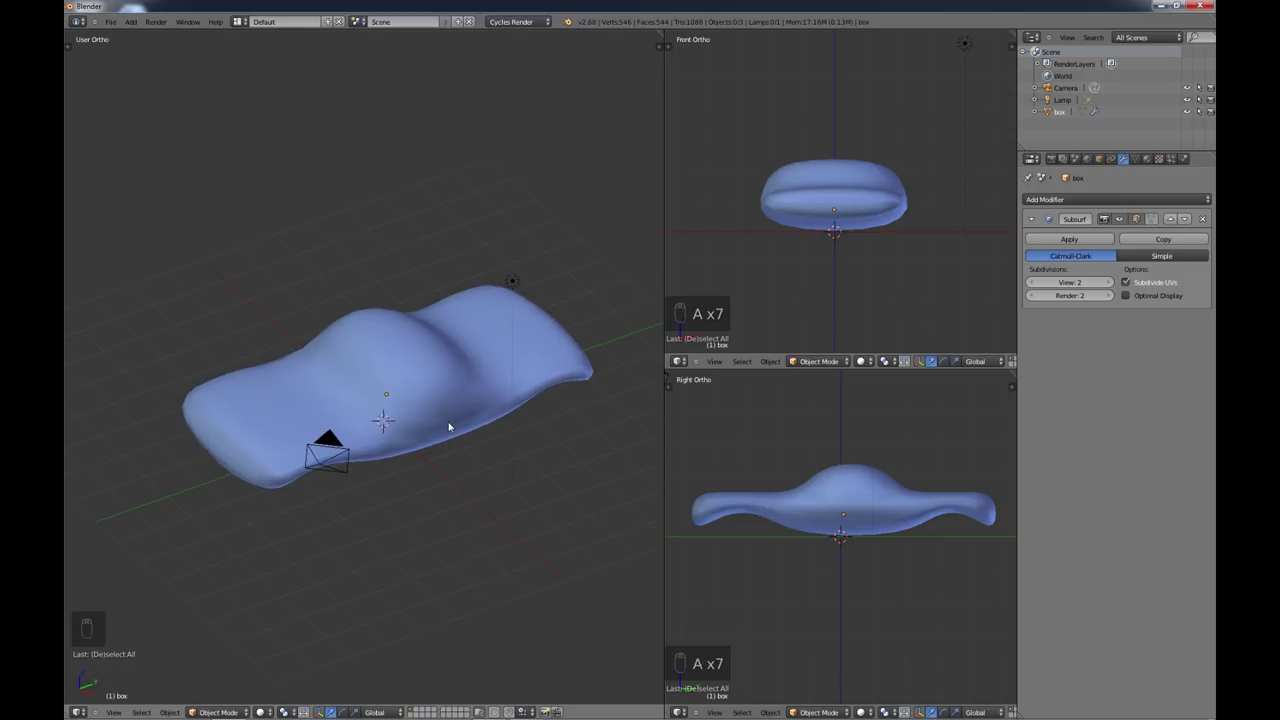
Step: Examine the car body's low-poly control cage against its smoothed surface in Edit Mode
{"action": "key", "text": "Tab"}
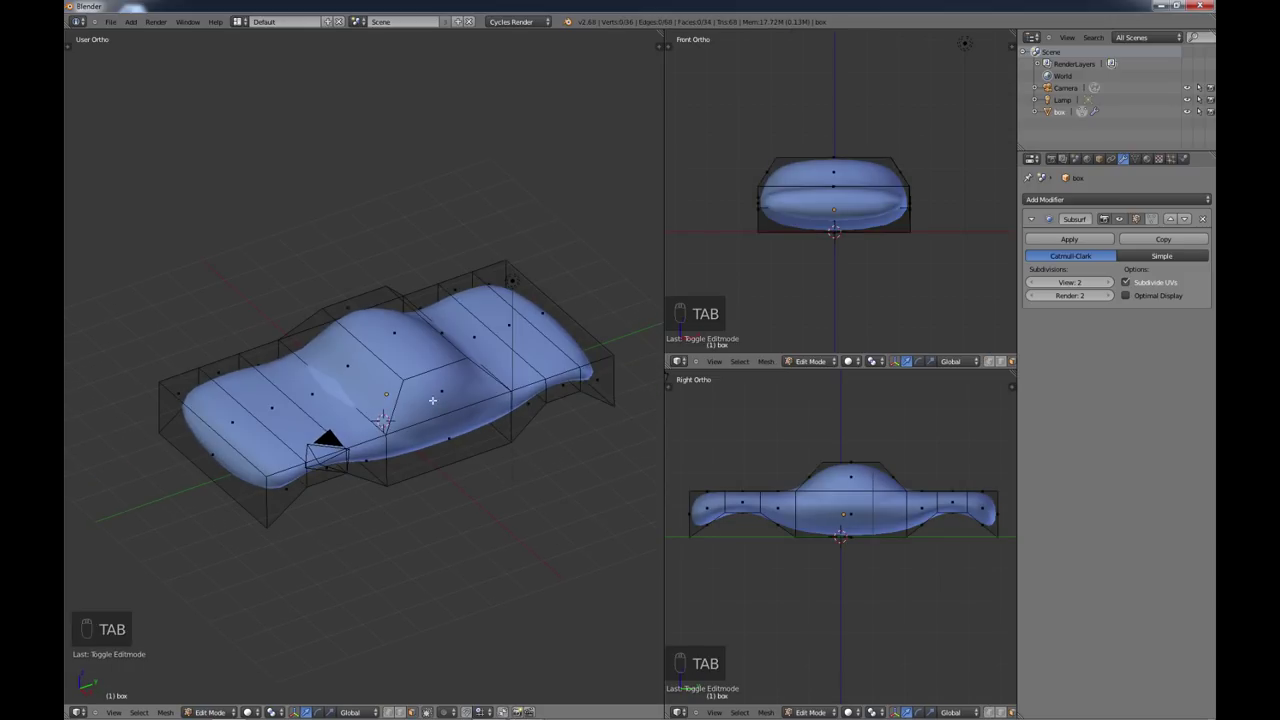
{"action": "scroll", "coordinate": [433, 400], "scroll_direction": "up", "scroll_amount": 3}
{"action": "scroll", "coordinate": [433, 400], "scroll_direction": "down", "scroll_amount": 3}
{"action": "middle_click_drag", "start_coordinate": [430, 404], "coordinate": [426, 420]}
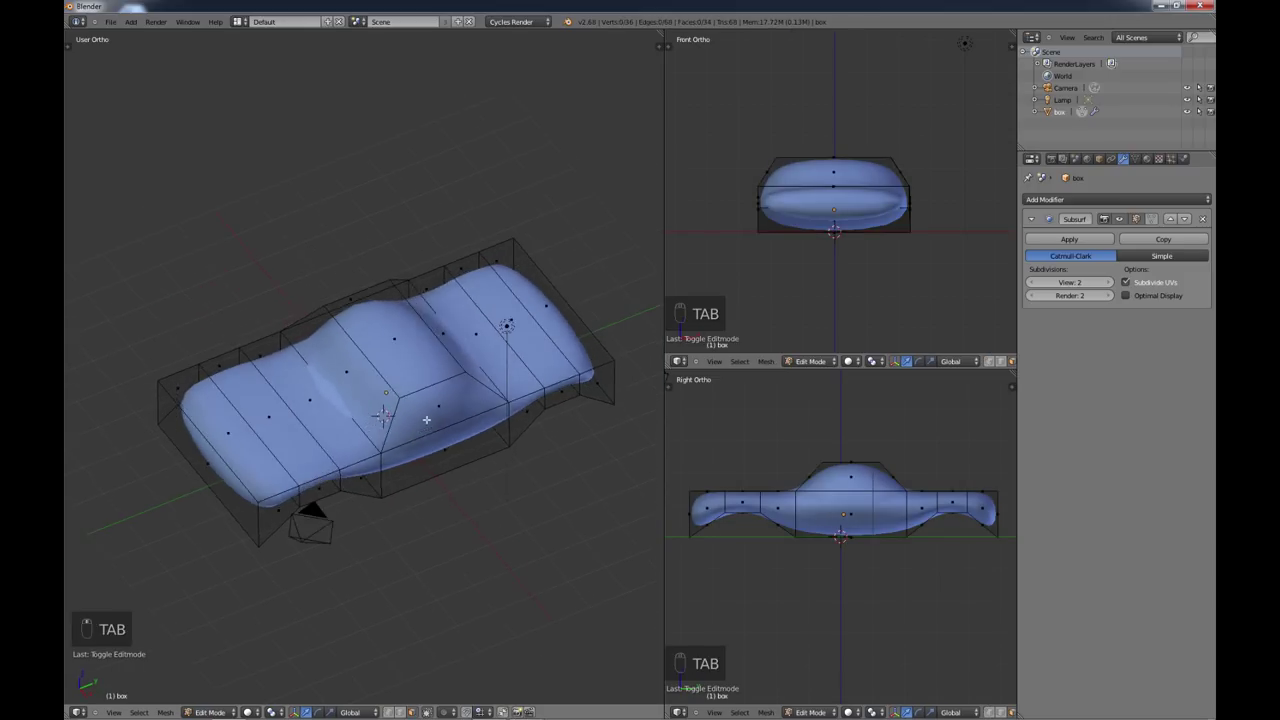
{"action": "middle_click_drag", "start_coordinate": [445, 315], "coordinate": [515, 322]}
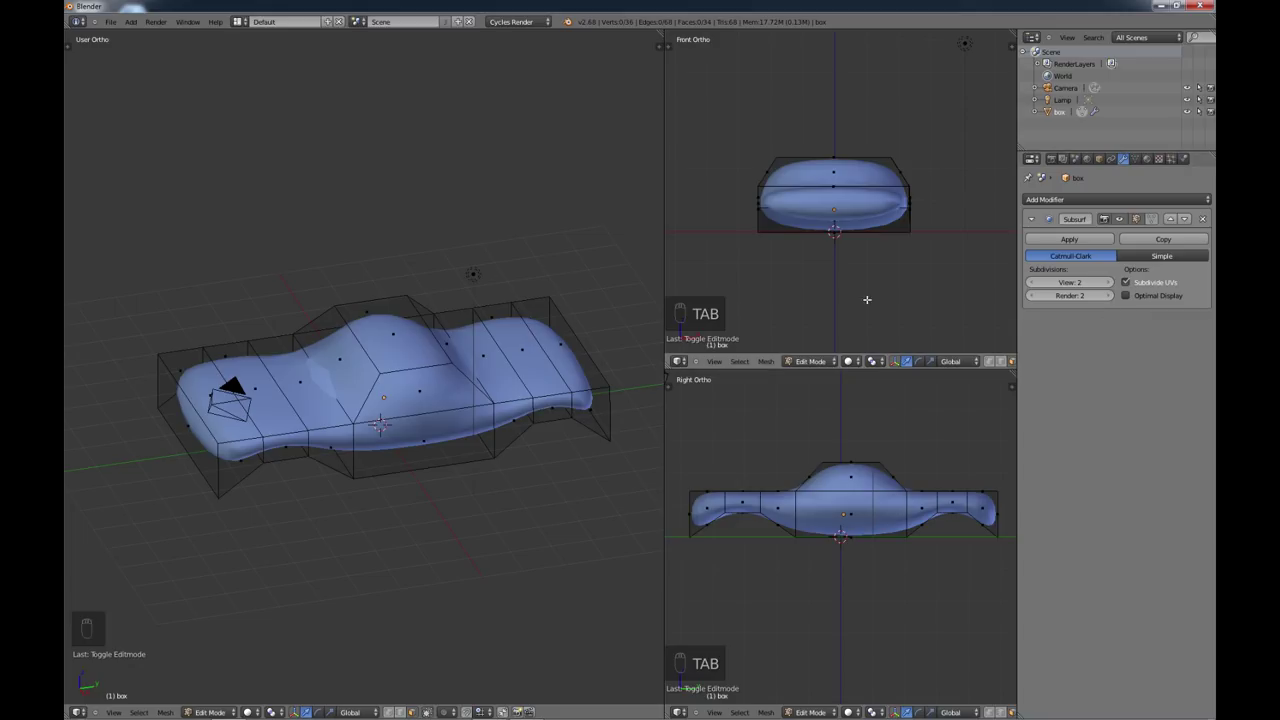
{"action": "middle_click_drag", "start_coordinate": [420, 425], "coordinate": [458, 399]}
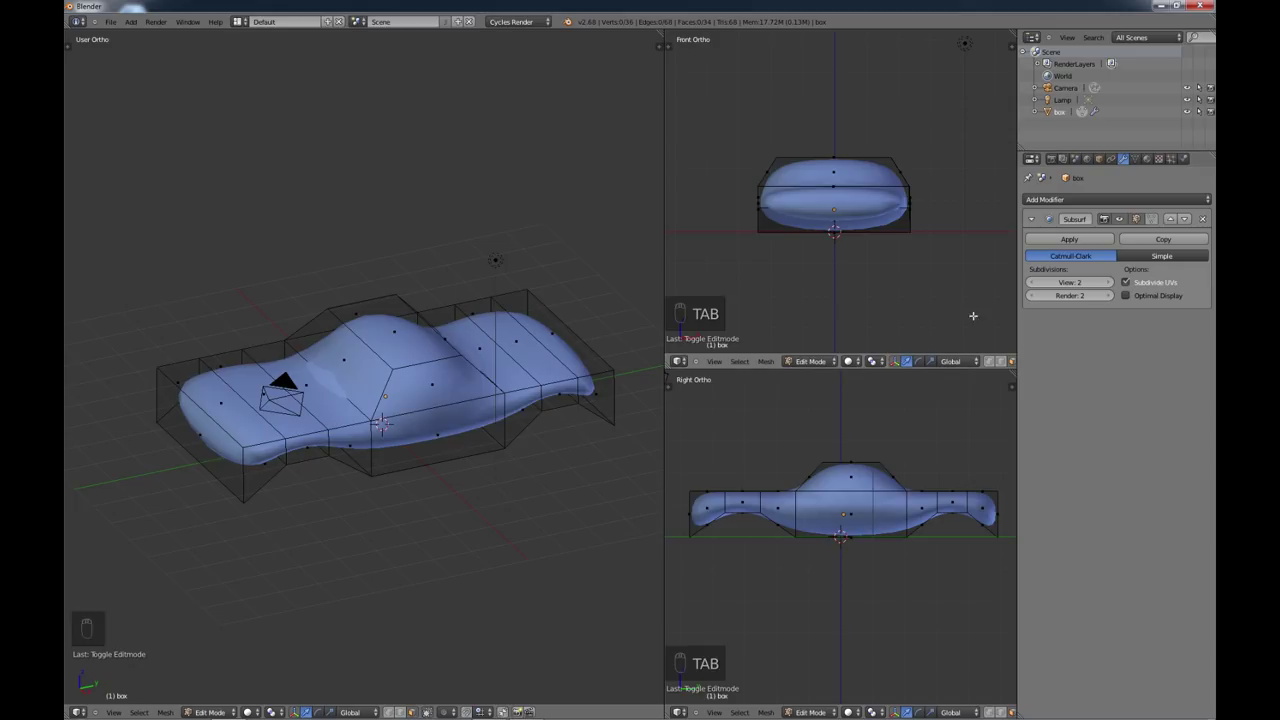
Step: Apply the Subdivision Surface modifier in Object Mode, inspect the real geometry in Edit Mode and return to Object Mode
{"action": "left_click", "coordinate": [1075, 242]}
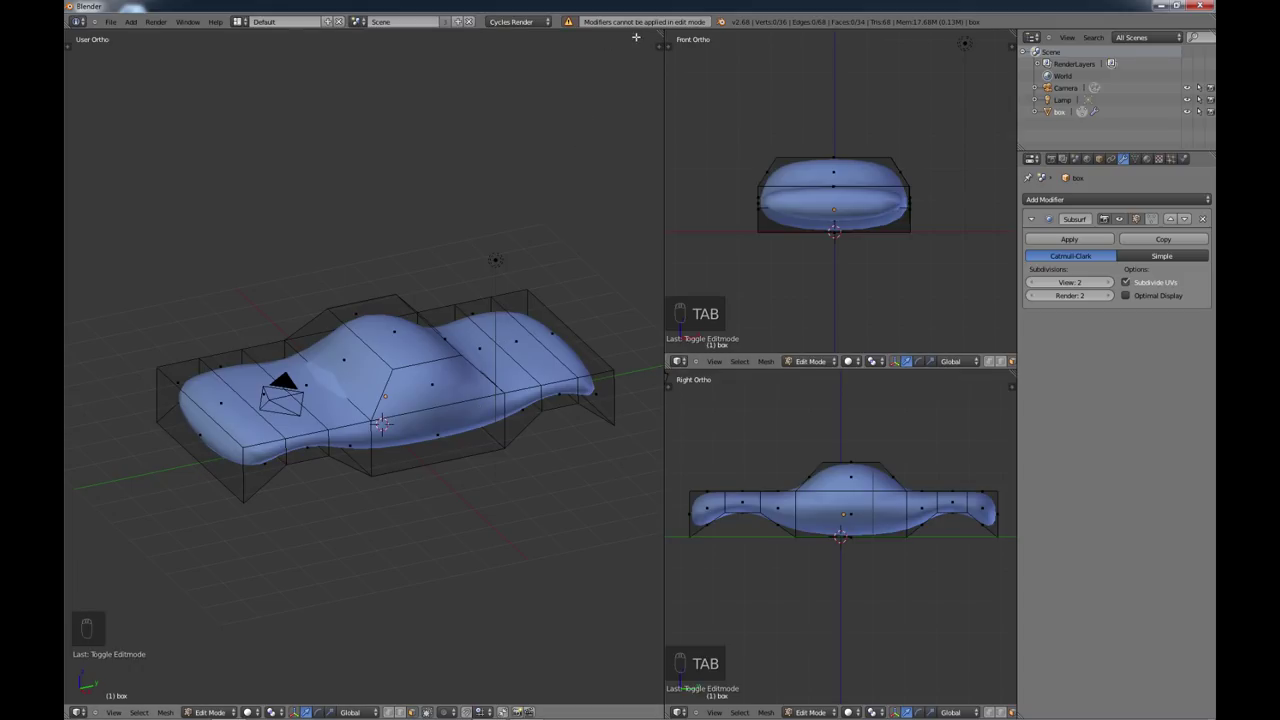
{"action": "key", "text": "Tab"}
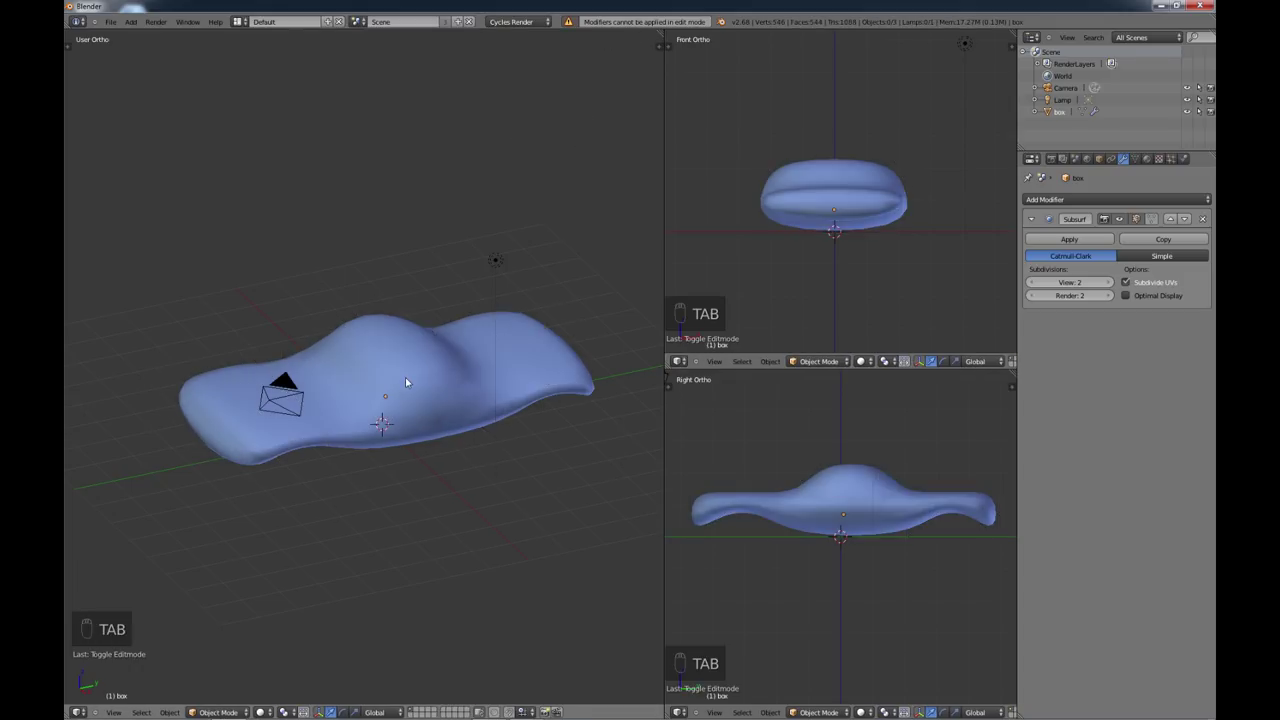
{"action": "left_click", "coordinate": [1068, 239]}
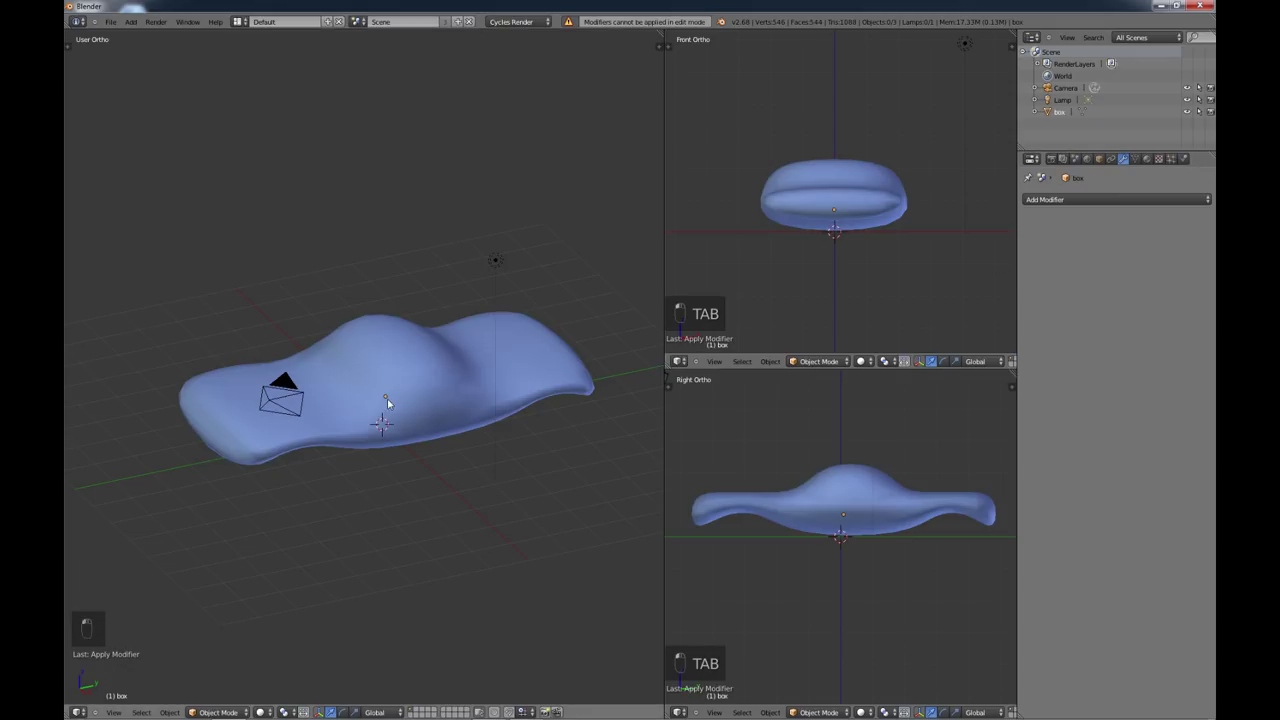
{"action": "key", "text": "Tab"}
{"action": "middle_click_drag", "start_coordinate": [390, 402], "coordinate": [457, 367]}
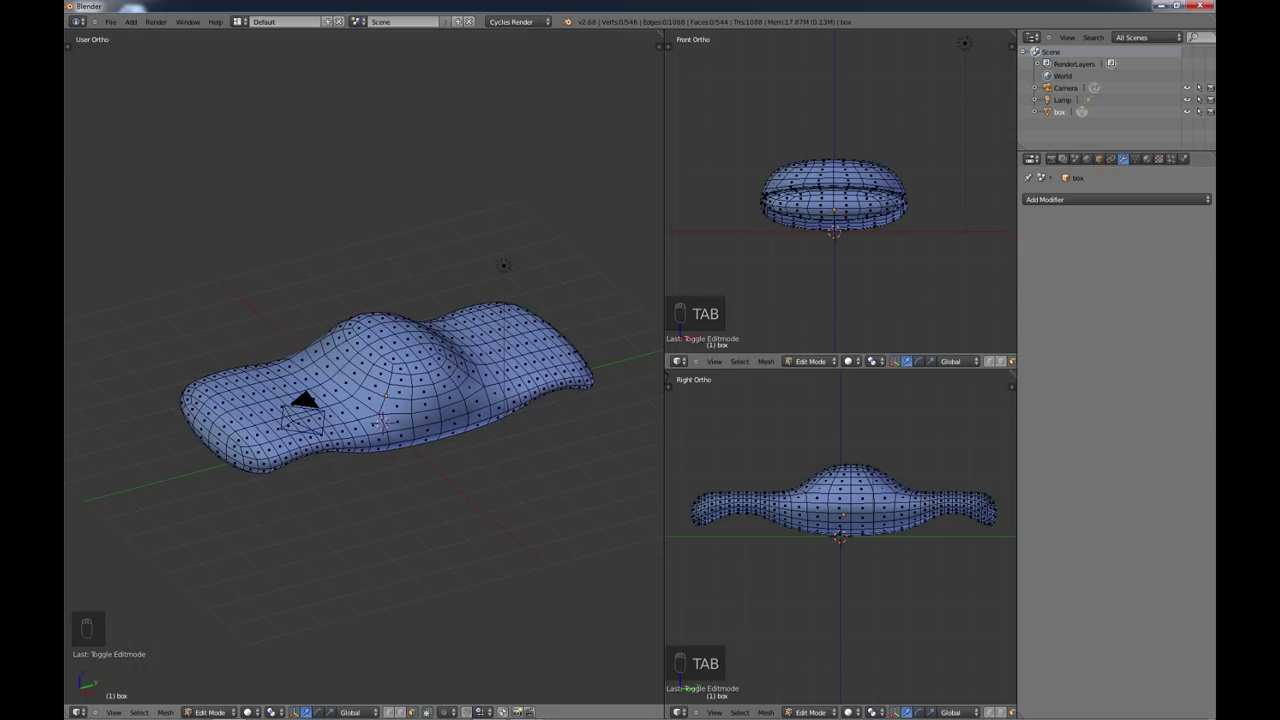
{"action": "key", "text": "Tab"}
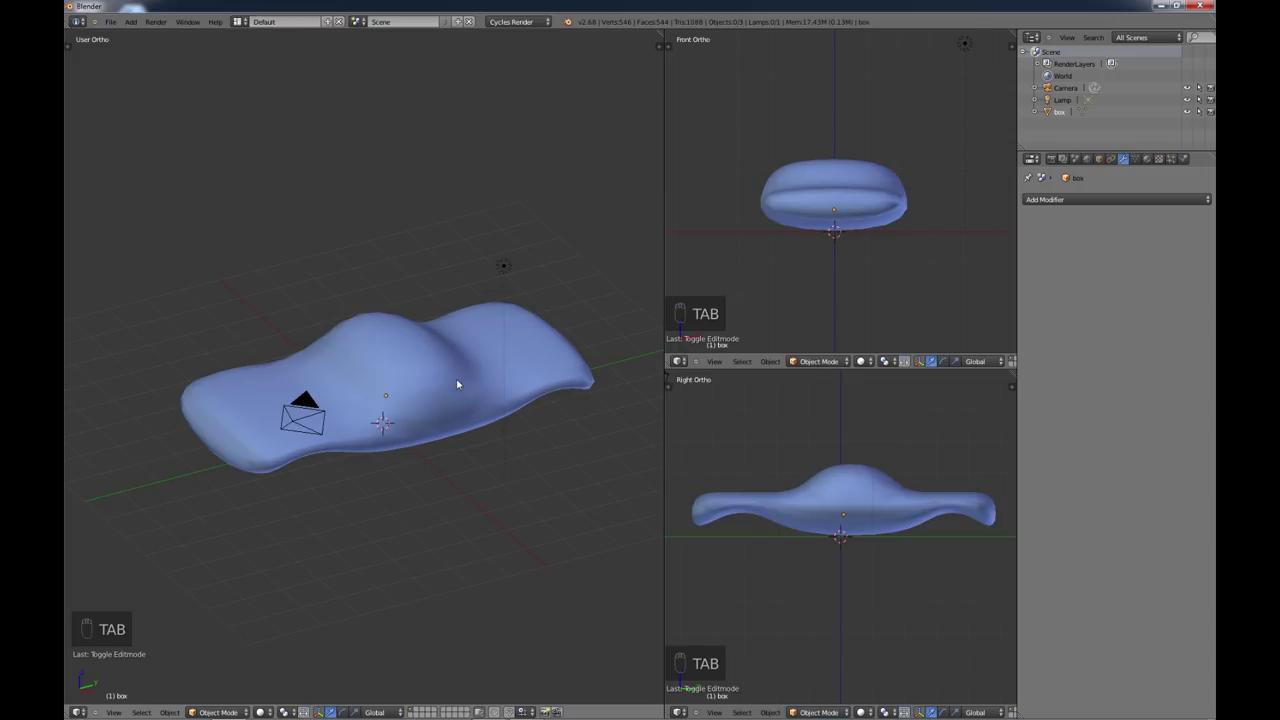
Step: Undo applying the Subdivision Surface modifier so it stays editable on the car body
{"action": "key", "text": "ctrl+z"}
{"action": "key", "text": "ctrl+z"}
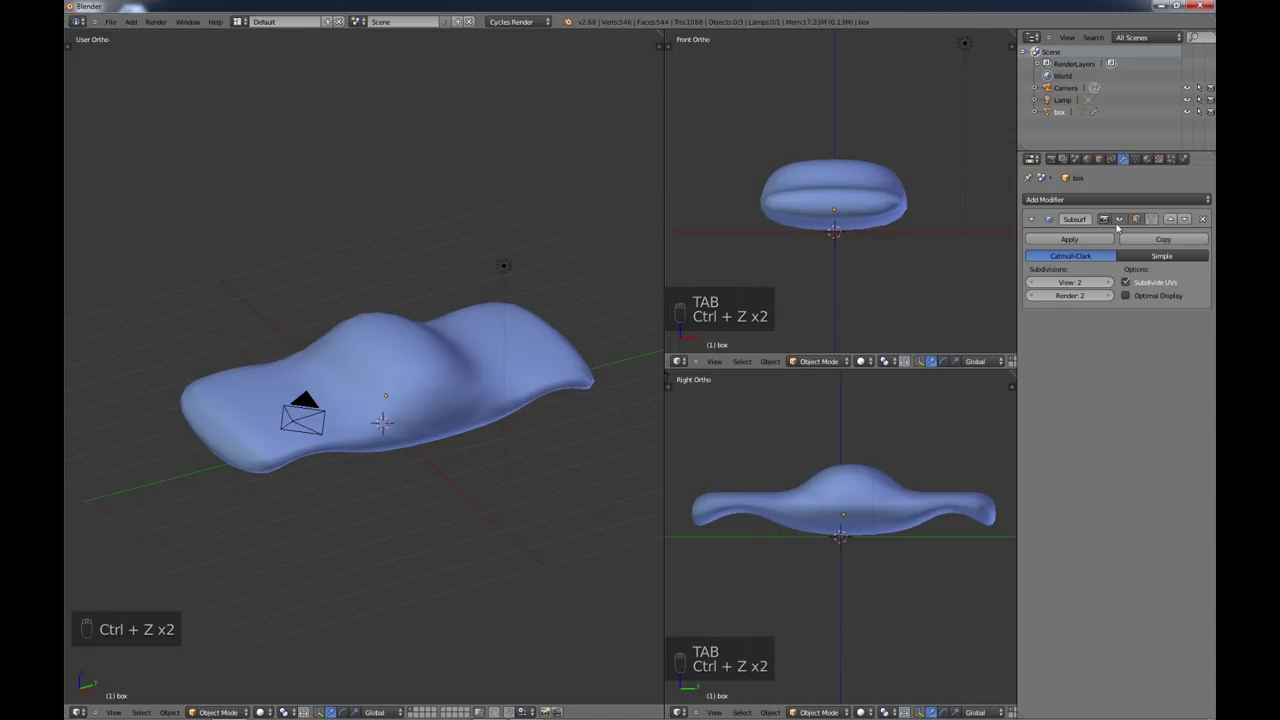
Step: In Edit Mode, add one horizontal loop cut around the cabin and slide it down by about 0.74 to the cabin's base
{"action": "middle_click_drag", "start_coordinate": [410, 447], "coordinate": [402, 398]}
{"action": "key", "text": "Tab"}
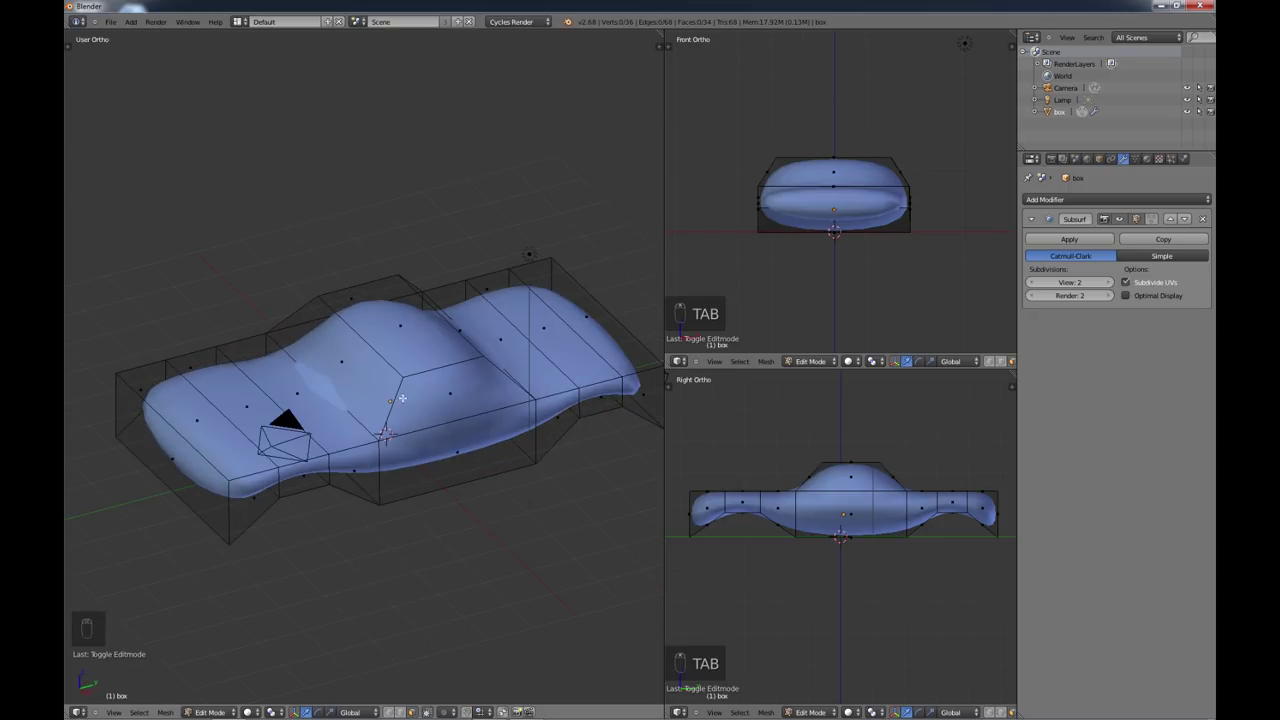
{"action": "key", "text": "ctrl+r"}
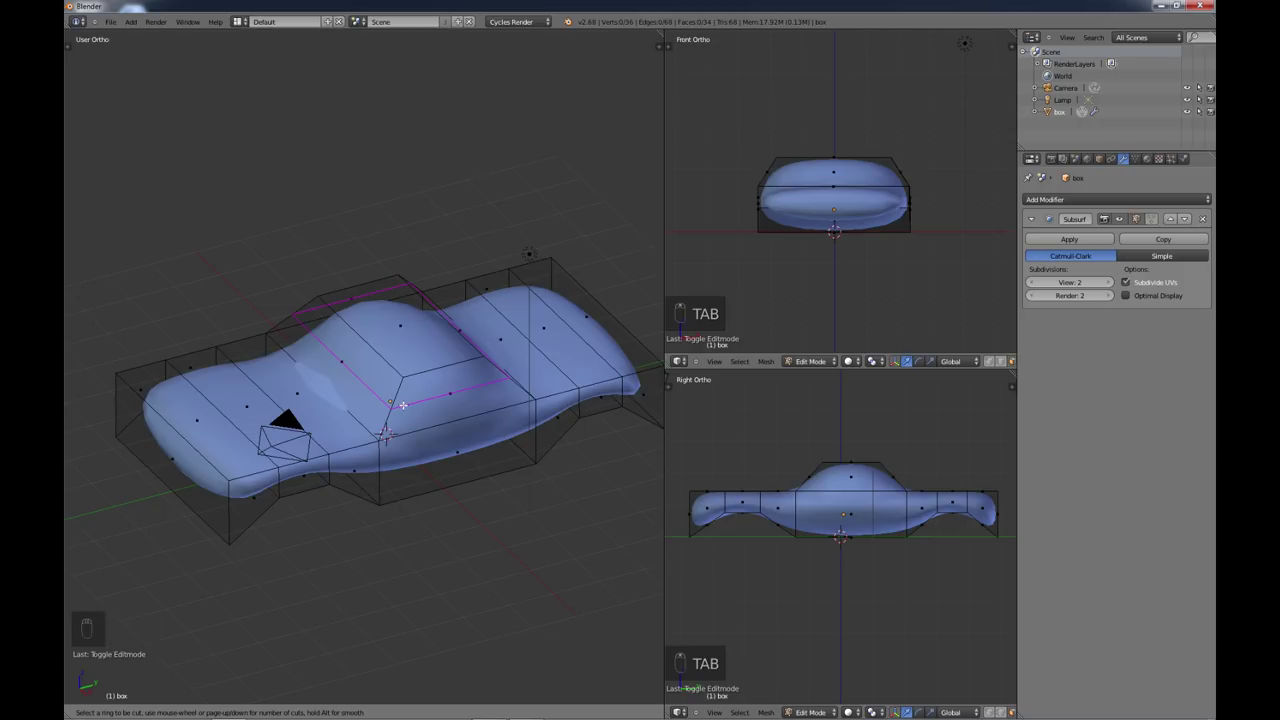
{"action": "left_click", "coordinate": [402, 405]}
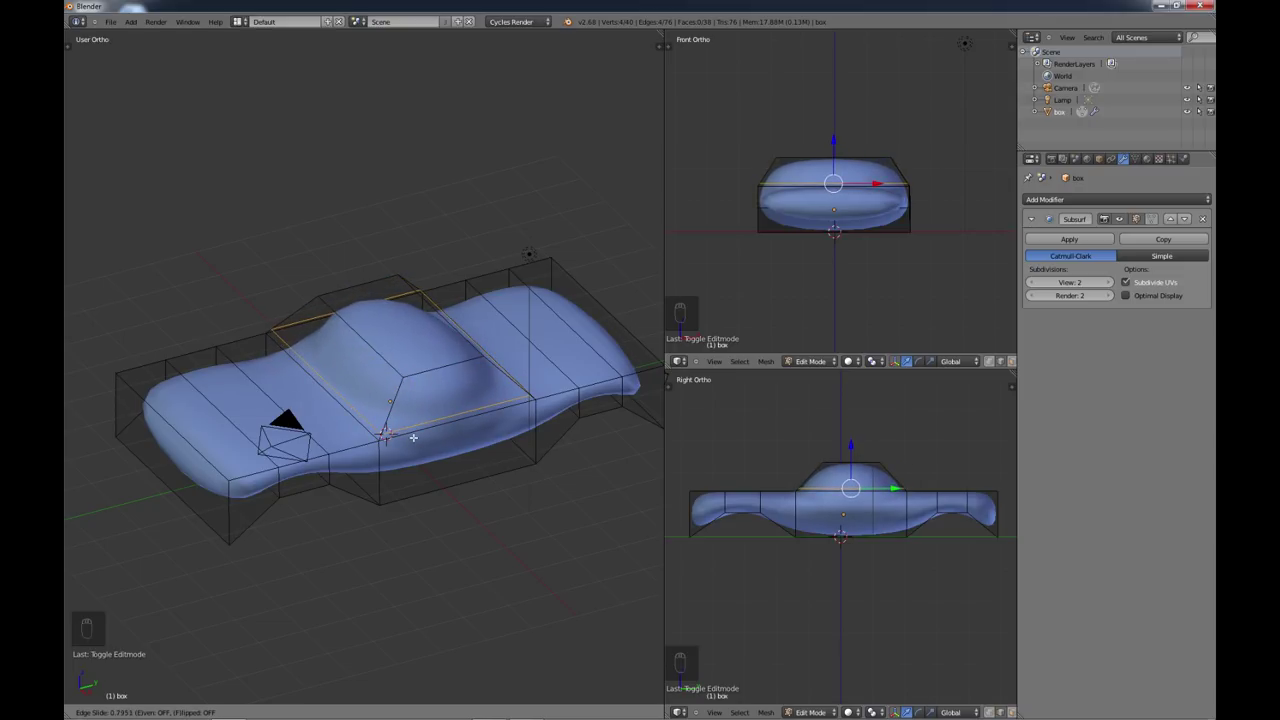
{"action": "left_click", "coordinate": [413, 437]}
Step: Add two evenly spaced loop cuts running lengthwise along the car body, without sliding them
{"action": "middle_click_drag", "start_coordinate": [369, 433], "coordinate": [451, 450]}
{"action": "key", "text": "ctrl+r"}
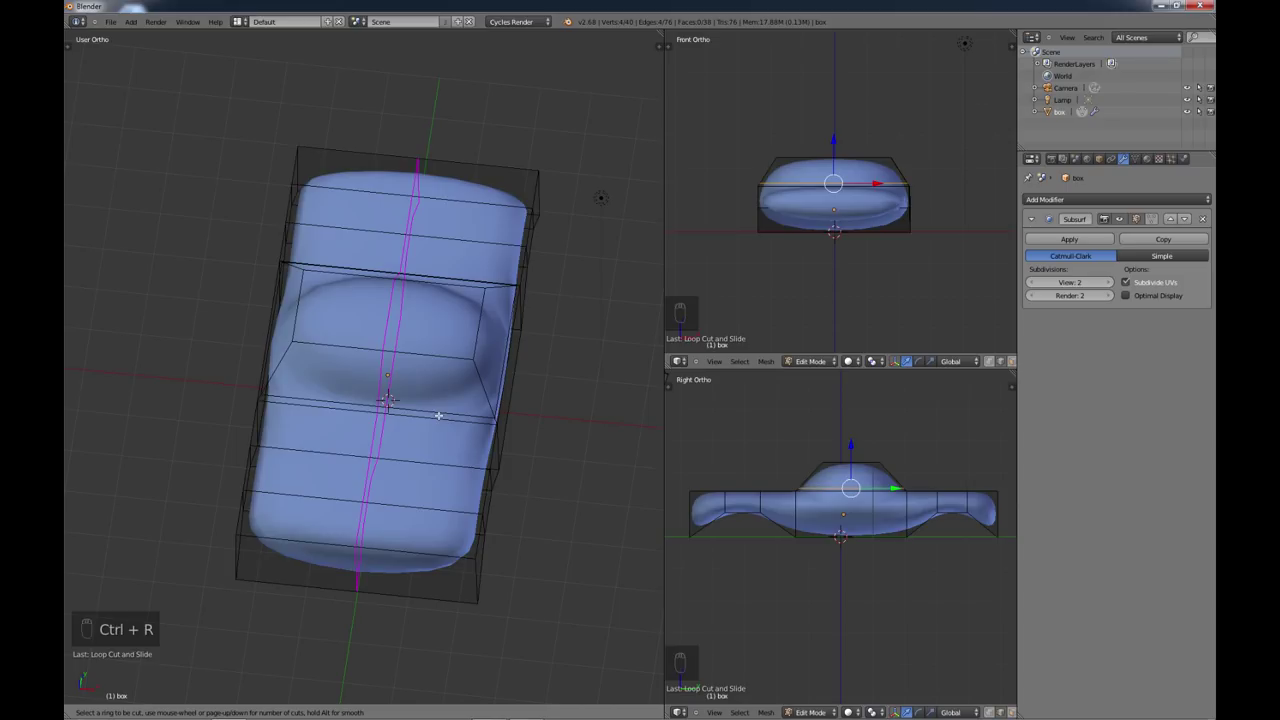
{"action": "scroll", "coordinate": [438, 415], "scroll_direction": "up", "scroll_amount": 1}
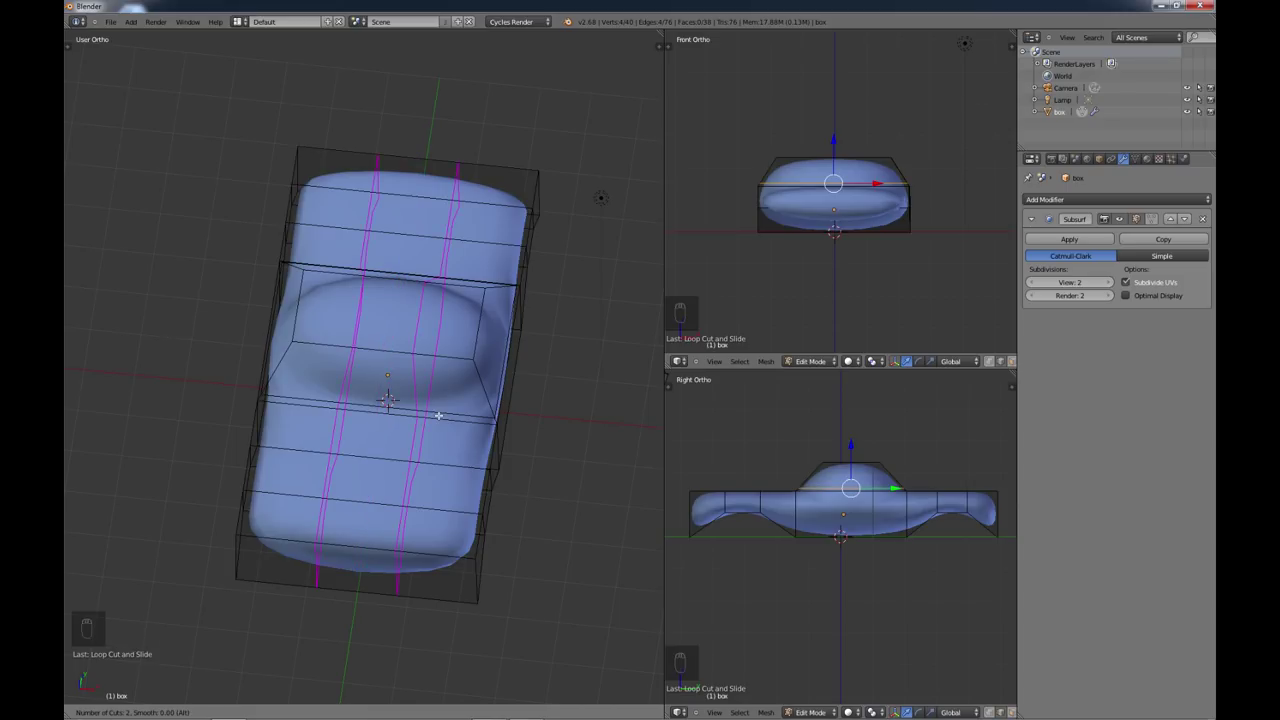
{"action": "left_click", "coordinate": [438, 415]}
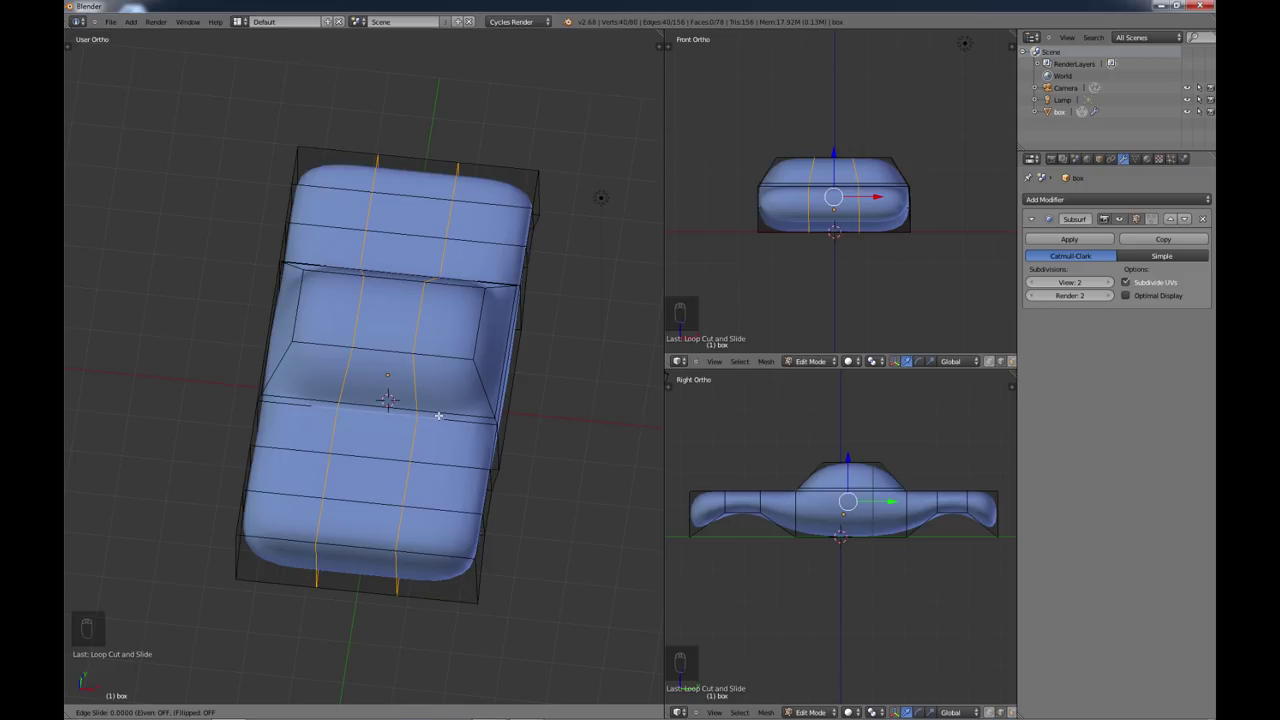
{"action": "right_click", "coordinate": [438, 415]}
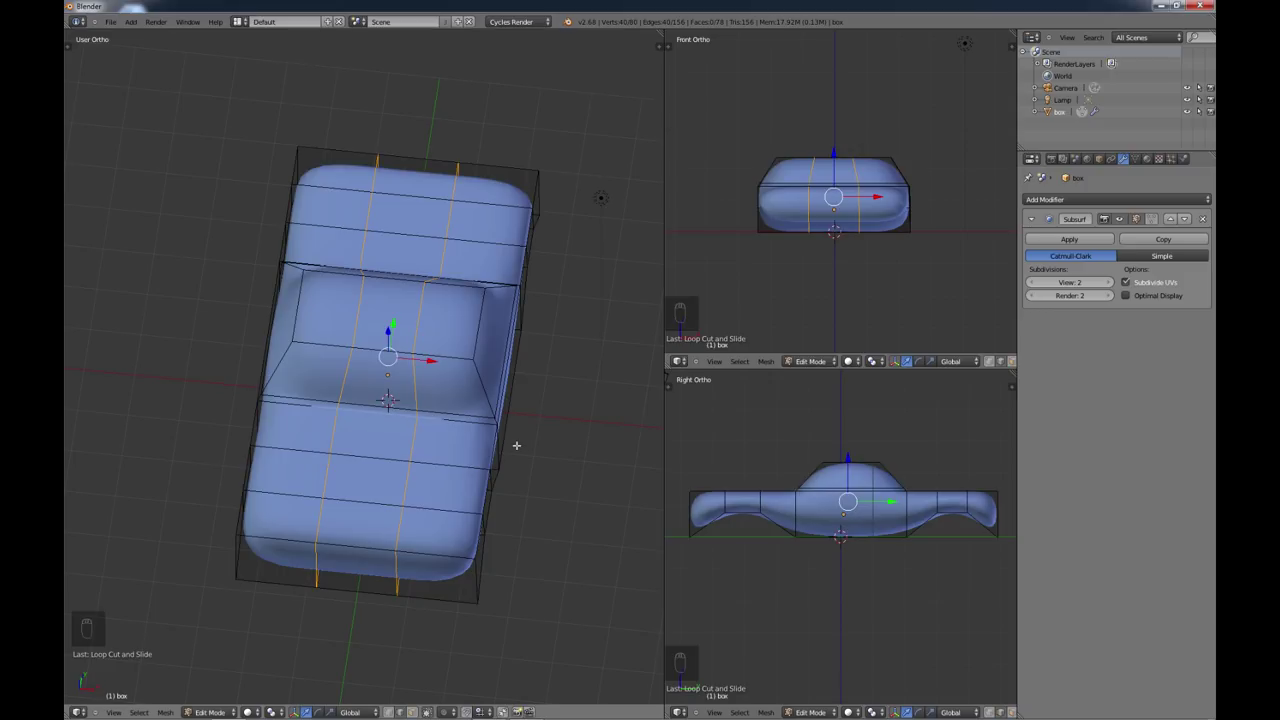
Step: Scale the two lengthwise loops apart along X by about 2.8 to tighten the body's sides, and check the result in Object Mode
{"action": "key", "text": "s"}
{"action": "key", "text": "x"}
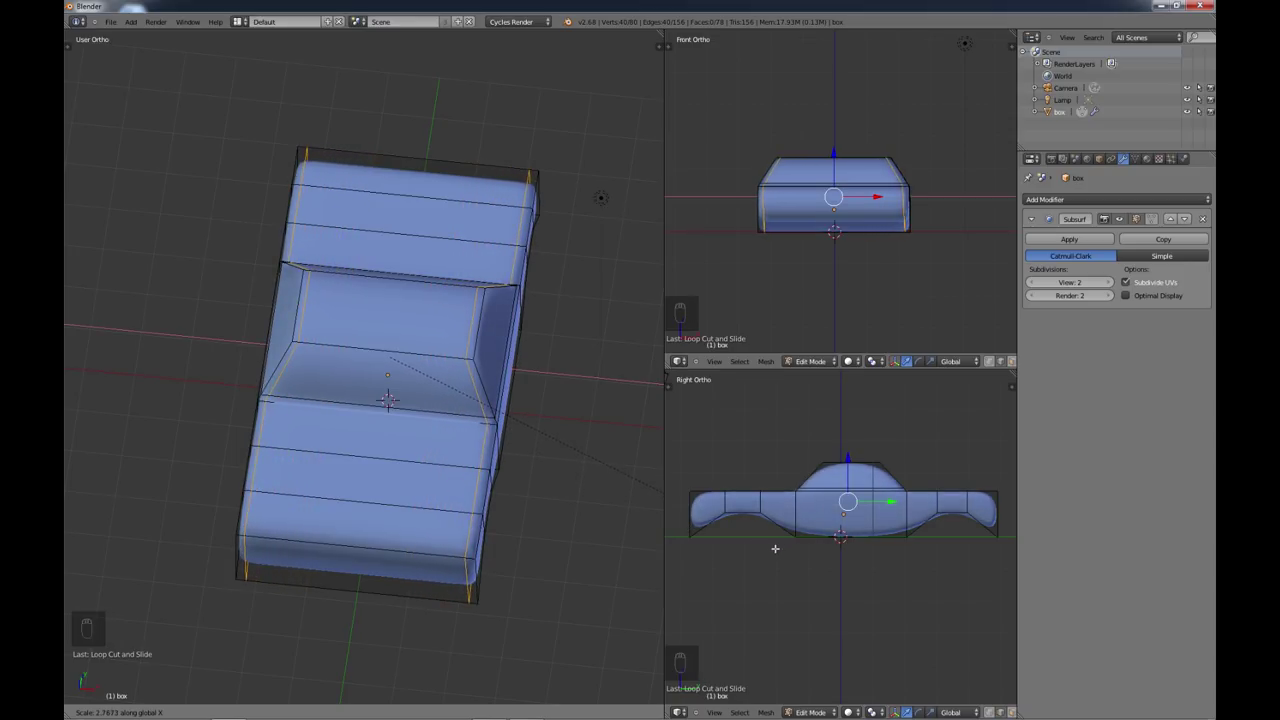
{"action": "left_click", "coordinate": [767, 544]}
{"action": "middle_click_drag", "start_coordinate": [523, 517], "coordinate": [493, 425]}
{"action": "key", "text": "Tab"}
{"action": "key", "text": "Tab"}
Step: Deselect everything, select the two inner upper vertices of the +Y wheel arch in vertex mode and shift them slightly along Y toward the cabin
{"action": "middle_click_drag", "start_coordinate": [453, 398], "coordinate": [468, 517]}
{"action": "key", "text": "a"}
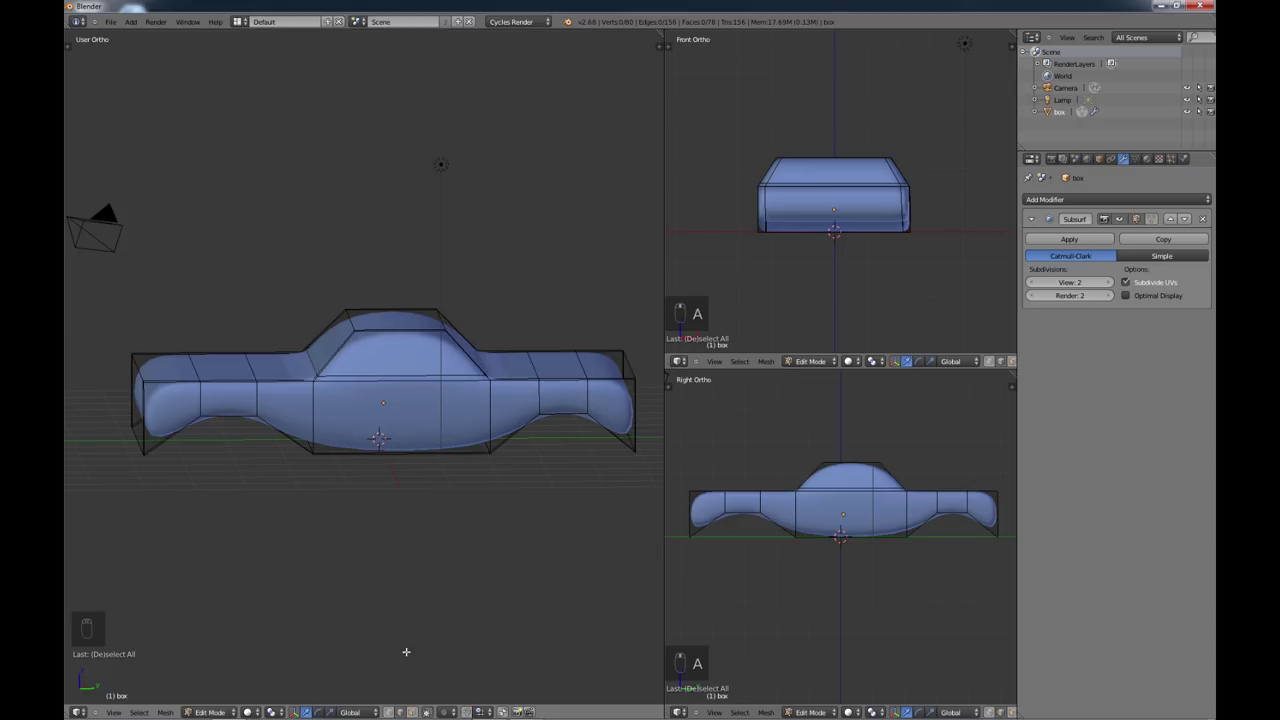
{"action": "middle_click_drag", "start_coordinate": [406, 652], "coordinate": [385, 595]}
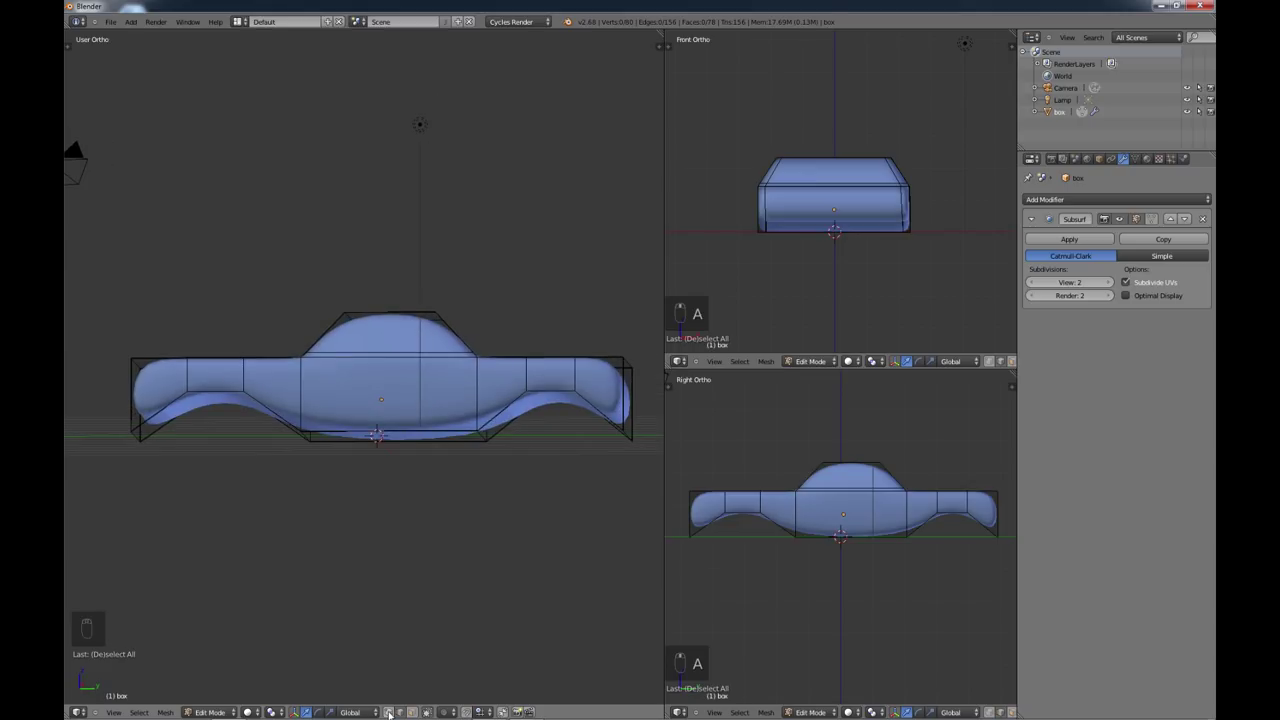
{"action": "scroll", "coordinate": [457, 531], "scroll_direction": "up", "scroll_amount": 2}
{"action": "middle_click_drag", "start_coordinate": [457, 531], "coordinate": [443, 486]}
{"action": "middle_click_drag", "start_coordinate": [490, 451], "coordinate": [474, 419]}
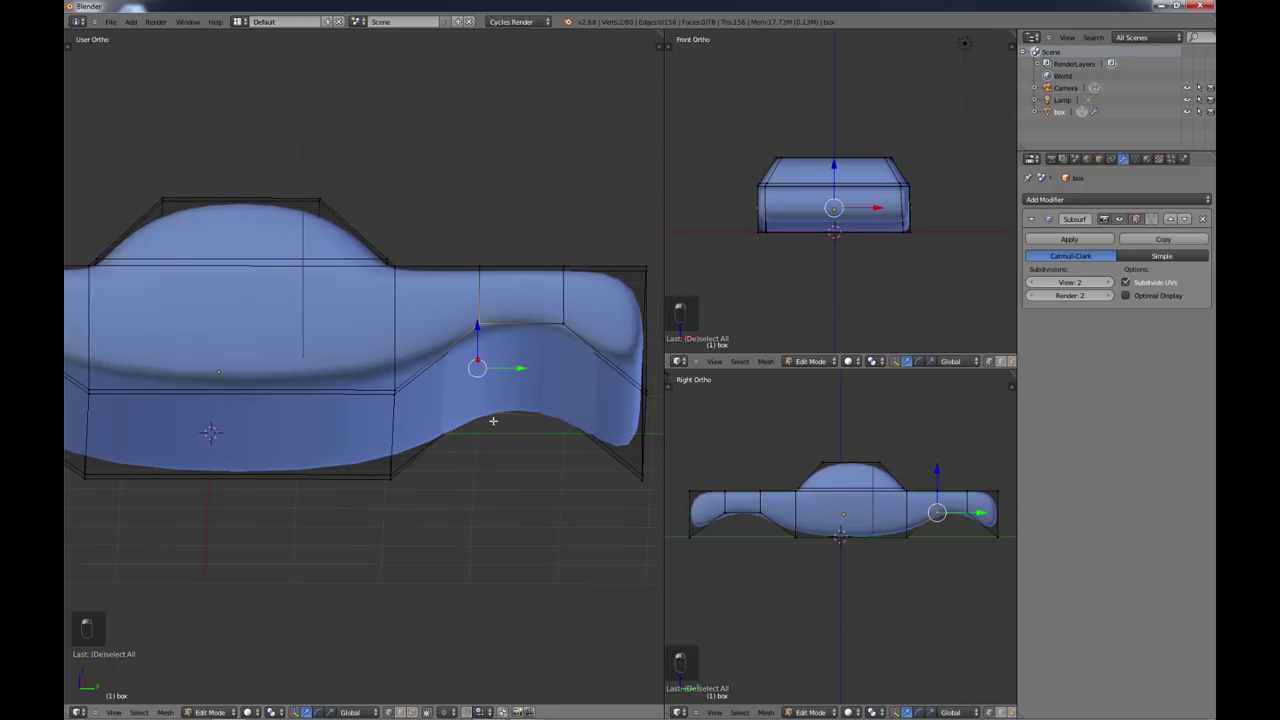
{"action": "middle_click_drag", "start_coordinate": [512, 371], "coordinate": [512, 389]}
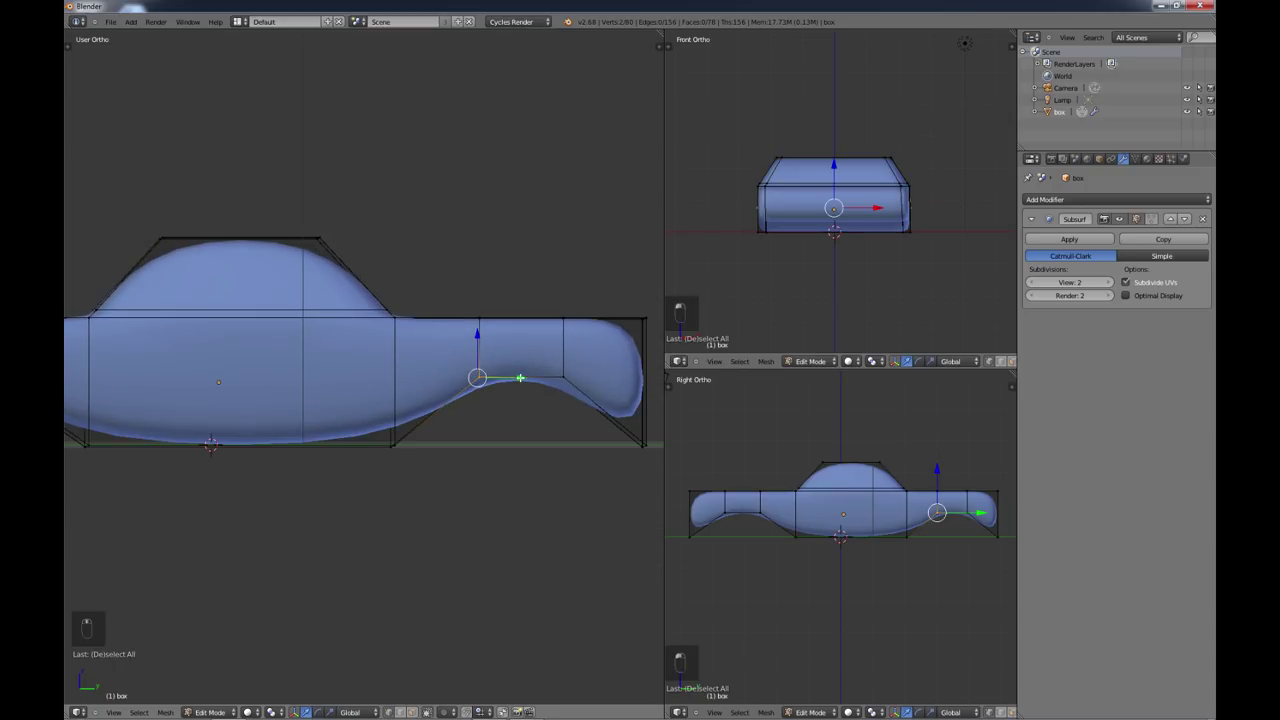
{"action": "left_click_drag", "start_coordinate": [520, 378], "coordinate": [510, 378]}
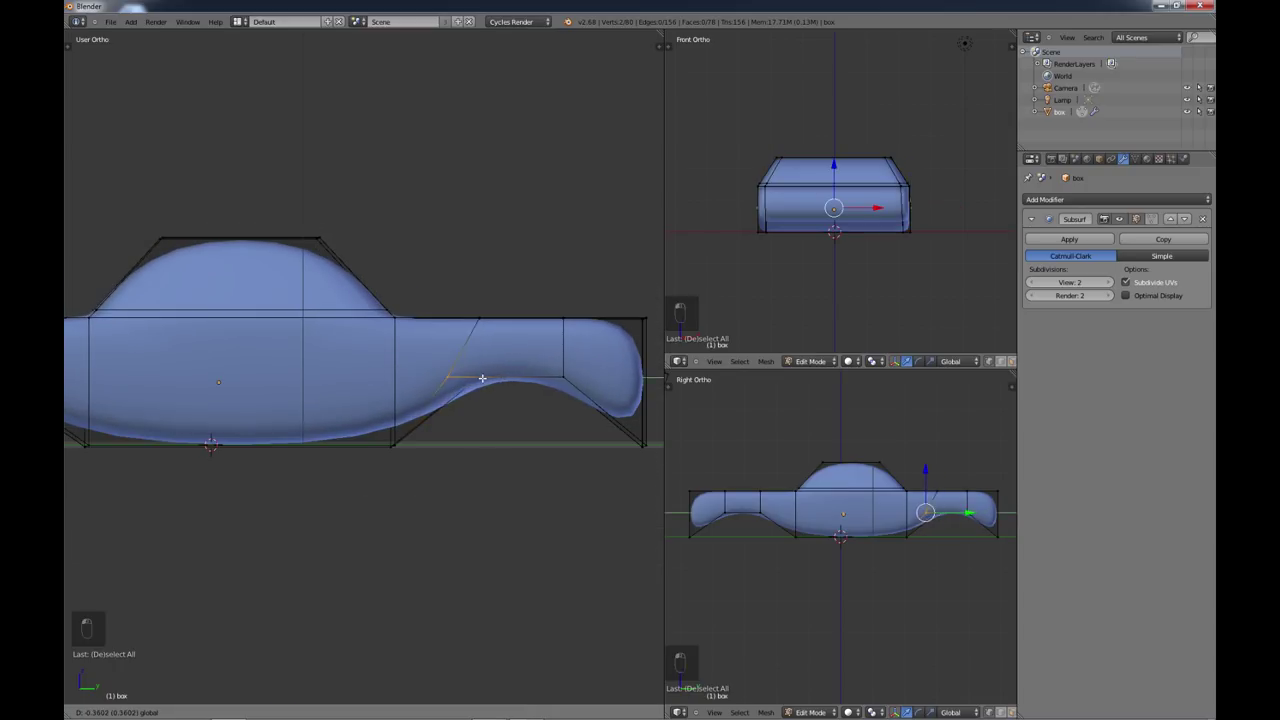
{"action": "left_click_drag", "start_coordinate": [505, 383], "coordinate": [505, 383]}
Step: Try raising the box-selected pair of vertices on the upper side edge above the +Y wheel arch slightly along Z
{"action": "mouse_move", "coordinate": [505, 383]}
{"action": "middle_mouse_down"}
{"action": "mouse_move", "coordinate": [486, 363]}
{"action": "mouse_move", "coordinate": [468, 275]}
{"action": "mouse_move", "coordinate": [502, 412]}
{"action": "mouse_move", "coordinate": [487, 376]}
{"action": "mouse_move", "coordinate": [483, 471]}
{"action": "mouse_move", "coordinate": [511, 396]}
{"action": "middle_mouse_up"}
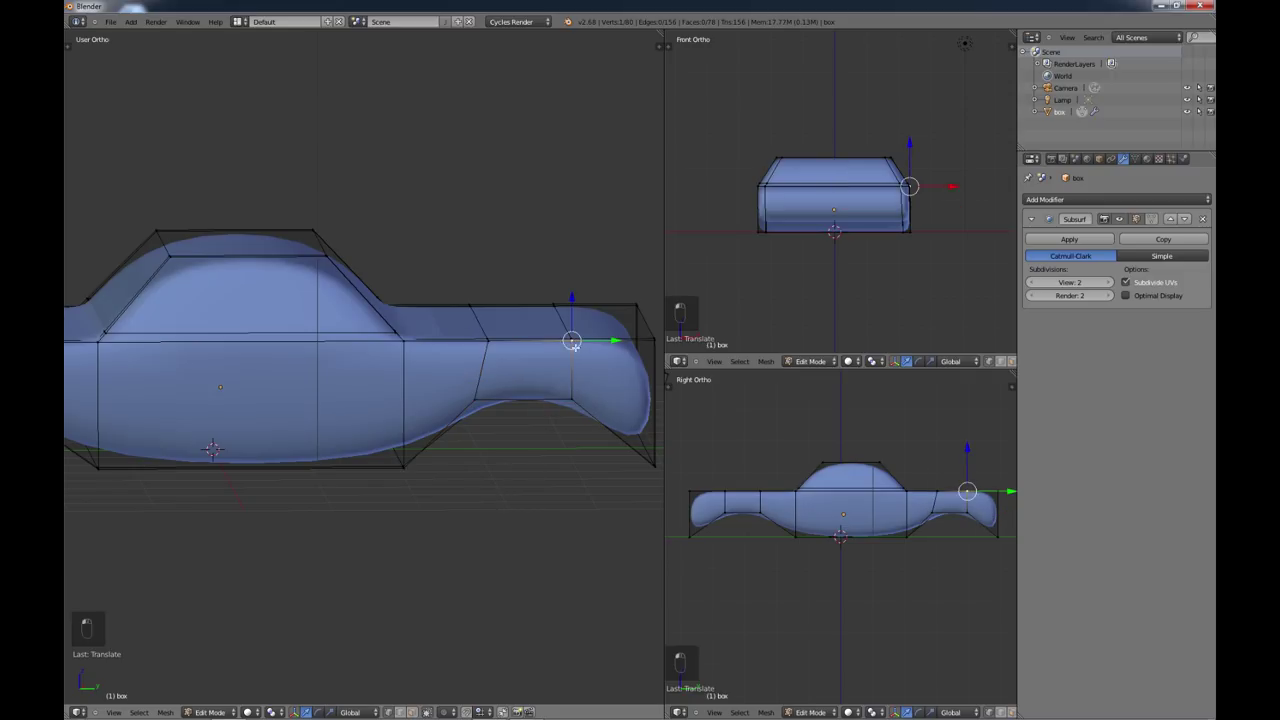
{"action": "middle_click_drag", "start_coordinate": [570, 340], "coordinate": [548, 378]}
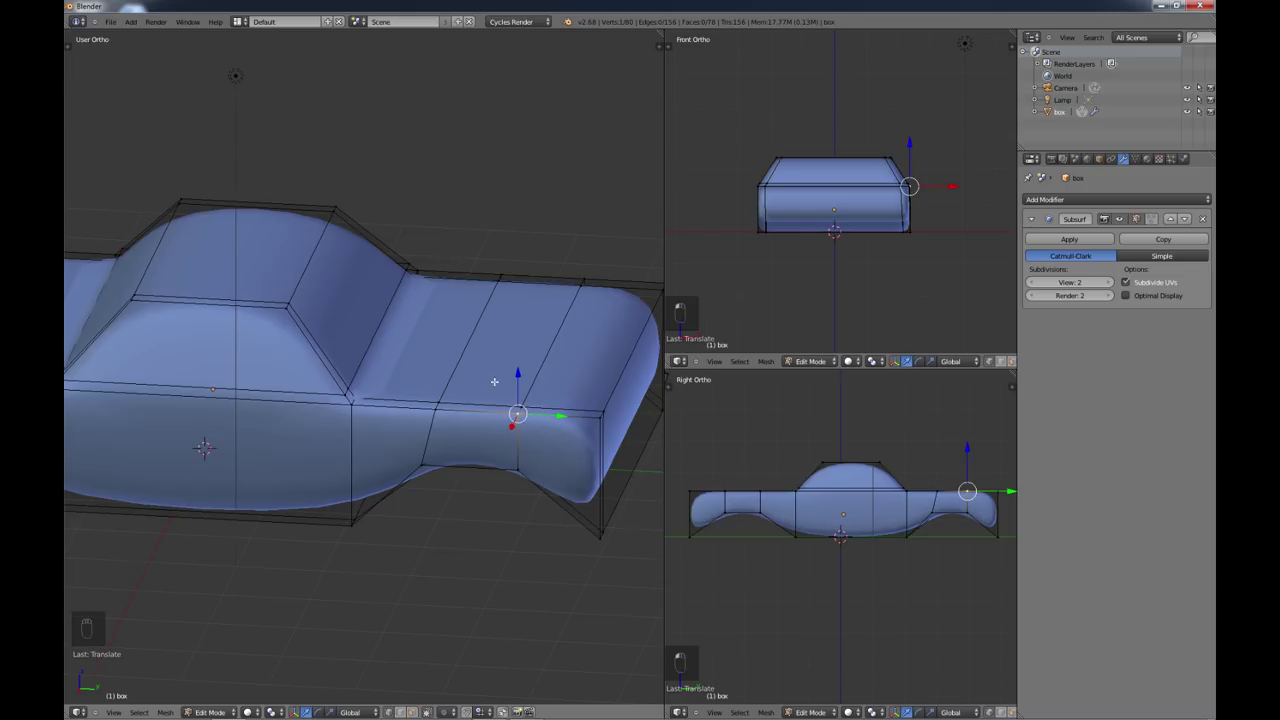
{"action": "left_click_drag", "start_coordinate": [503, 384], "coordinate": [508, 397]}
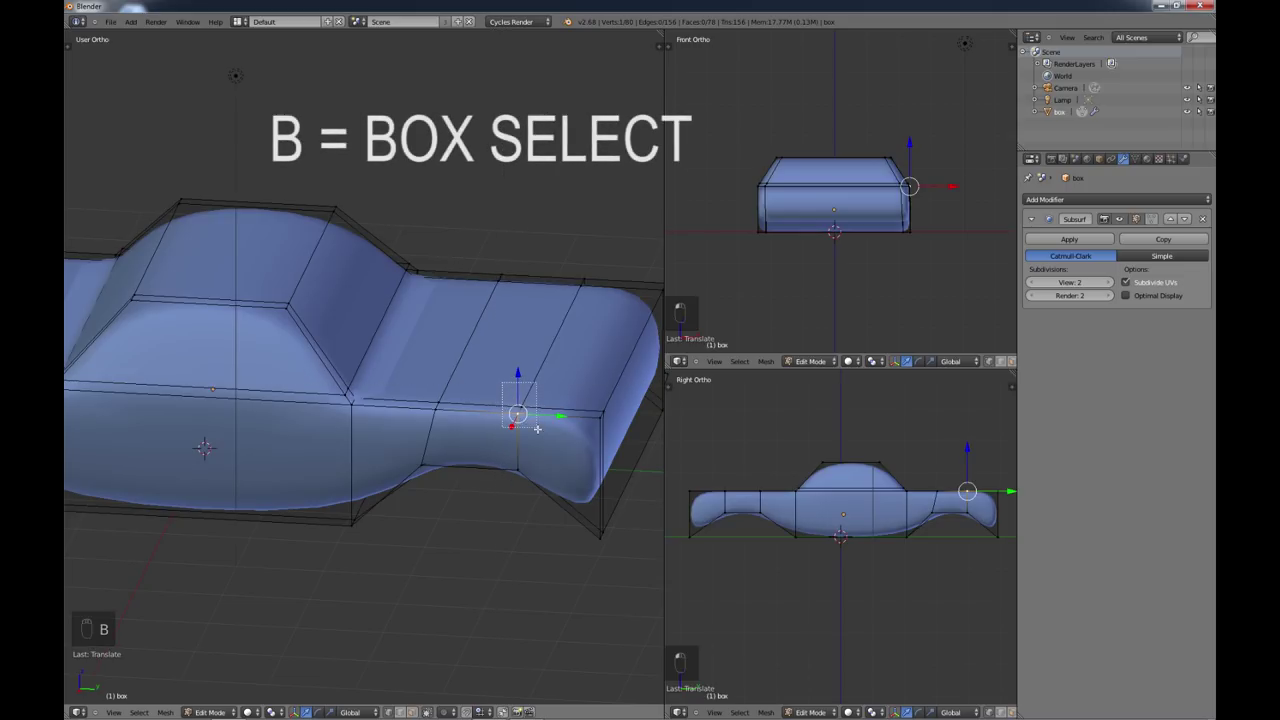
{"action": "key", "text": "g"}
{"action": "key", "text": "z"}
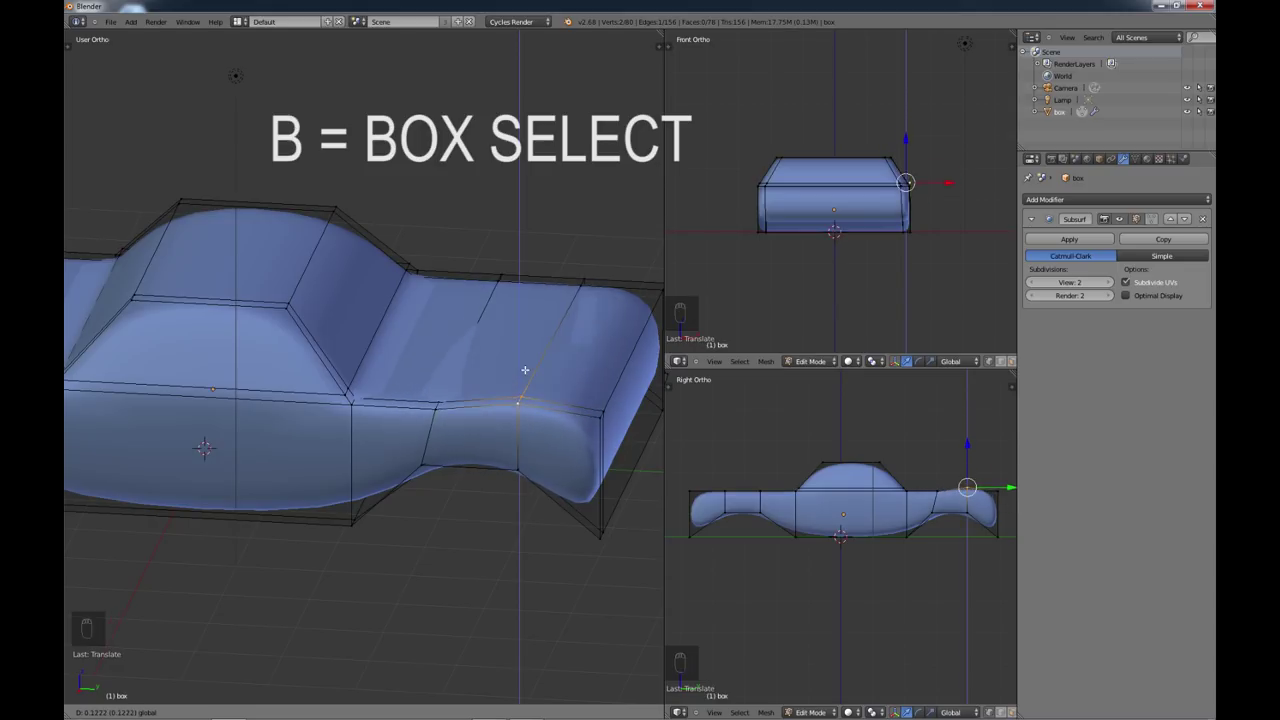
{"action": "left_click", "coordinate": [523, 374]}
Step: In face select mode, select the wide top face above the +Y wheel arch and raise it slightly along Z
{"action": "scroll", "coordinate": [505, 418], "scroll_direction": "down", "scroll_amount": 2}
{"action": "middle_click_drag", "start_coordinate": [505, 418], "coordinate": [488, 503]}
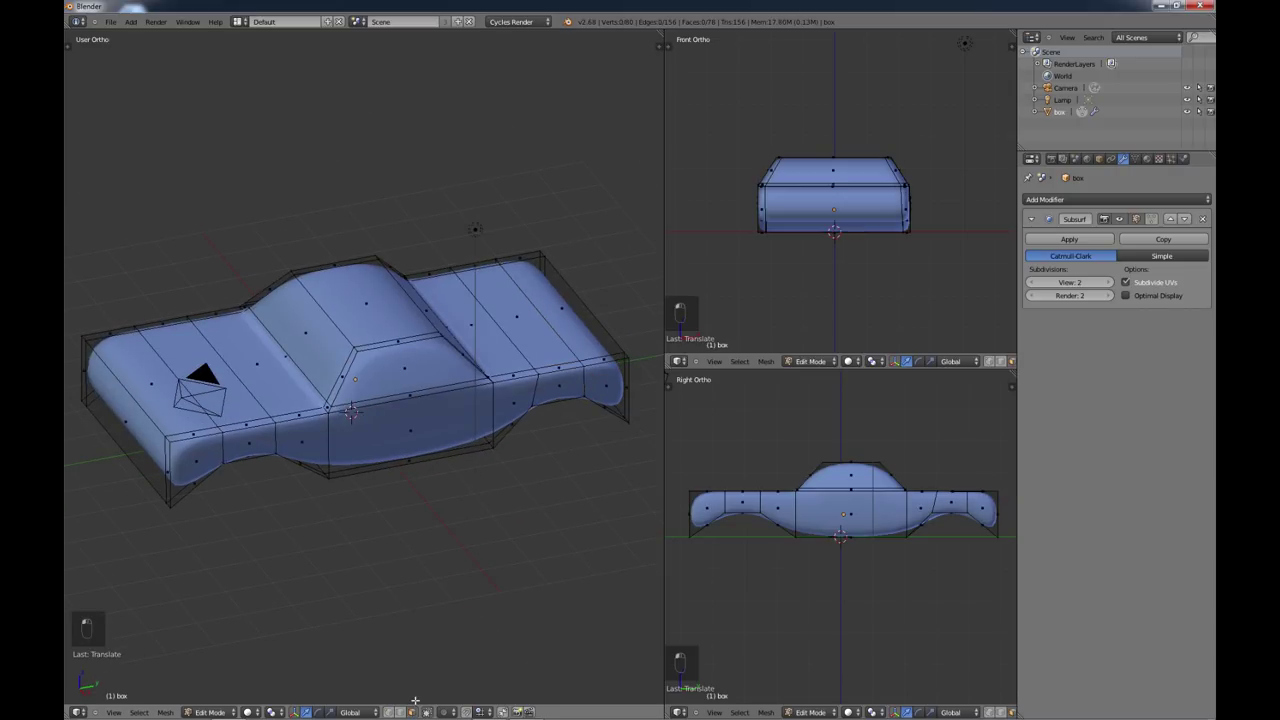
{"action": "middle_click_drag", "start_coordinate": [409, 509], "coordinate": [375, 449]}
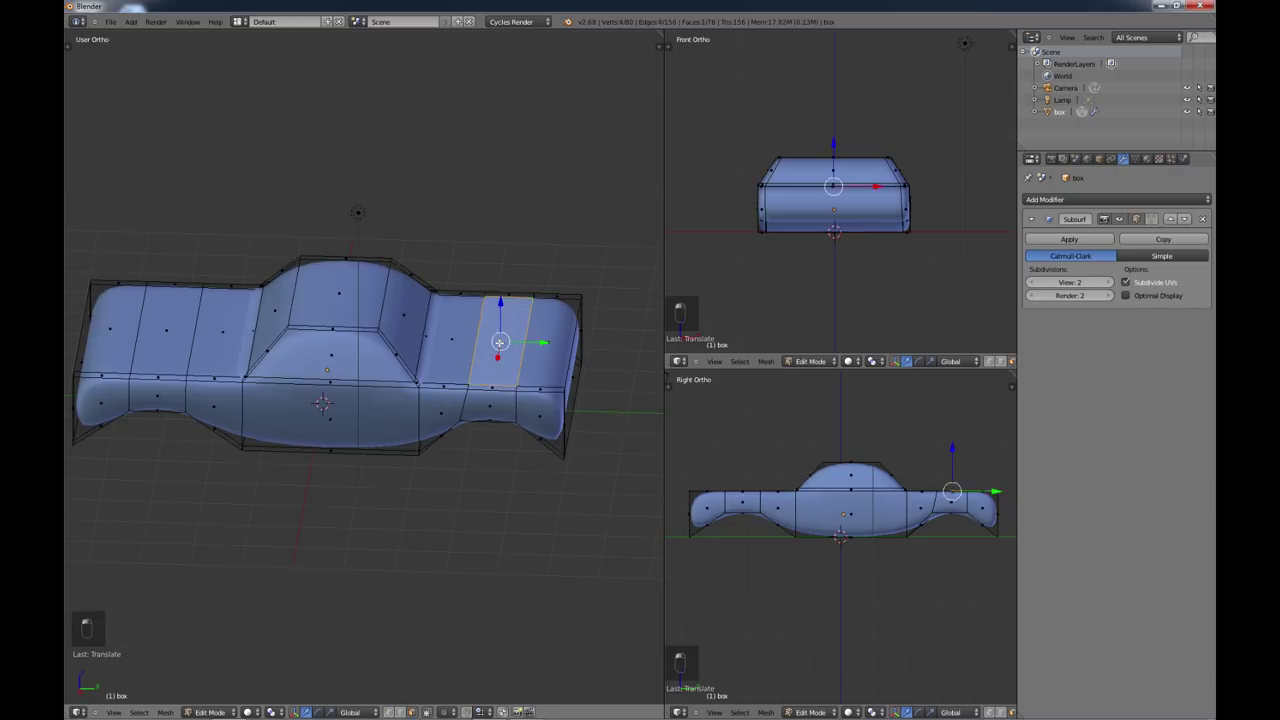
{"action": "mouse_move", "coordinate": [503, 320]}
{"action": "left_mouse_down"}
{"action": "mouse_move", "coordinate": [499, 287]}
{"action": "mouse_move", "coordinate": [500, 298]}
{"action": "left_mouse_up"}
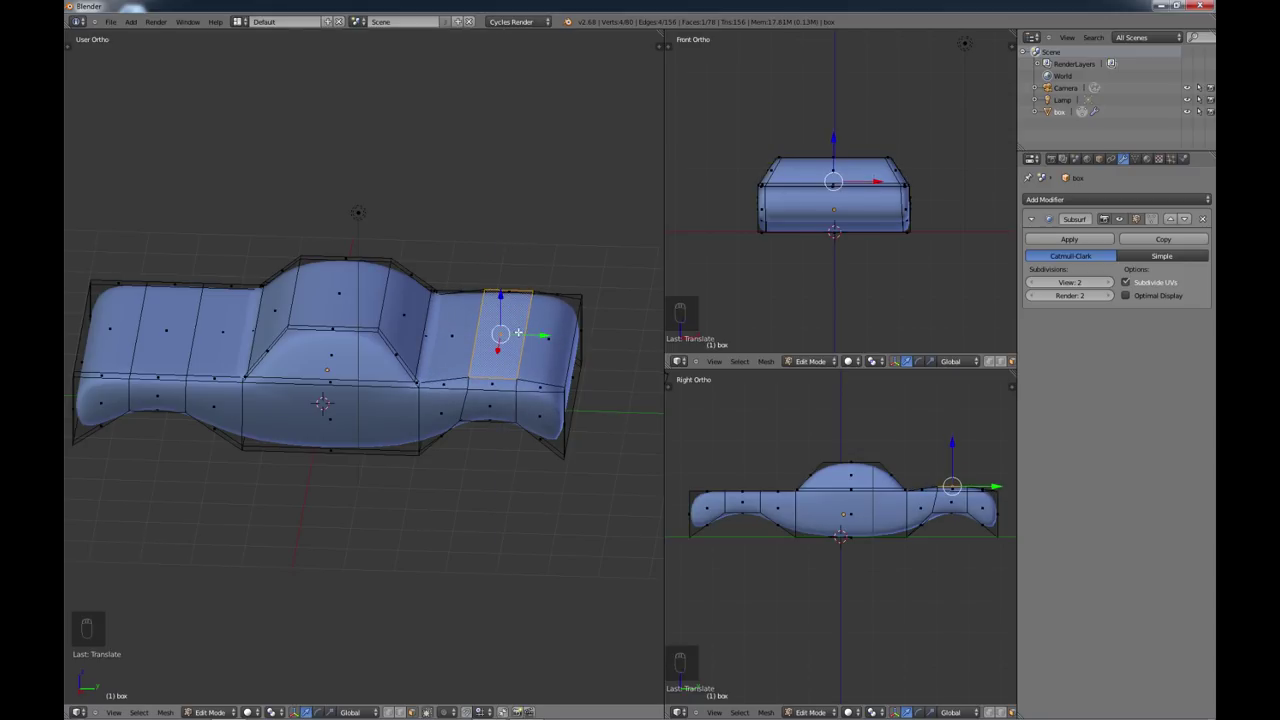
Step: Extrude the raised top face upward and scale its end down to about 0.68
{"action": "key", "text": "e"}
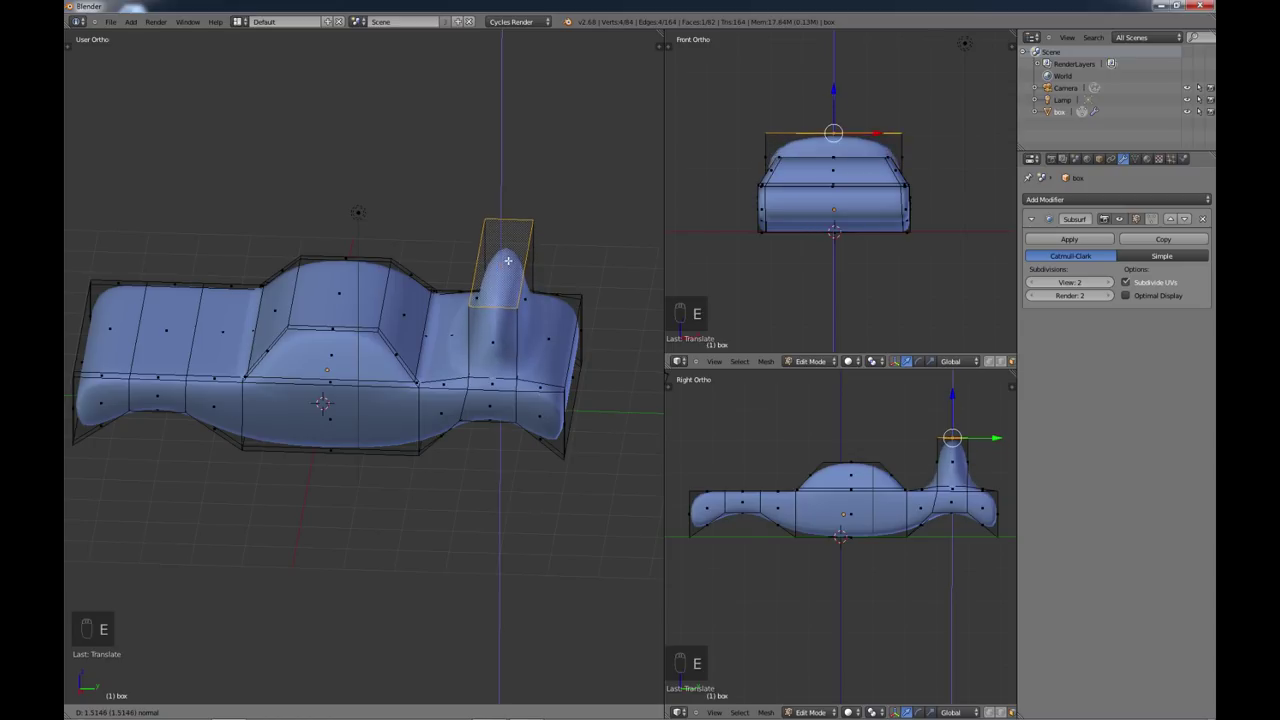
{"action": "left_click", "coordinate": [570, 395]}
{"action": "key", "text": "s"}
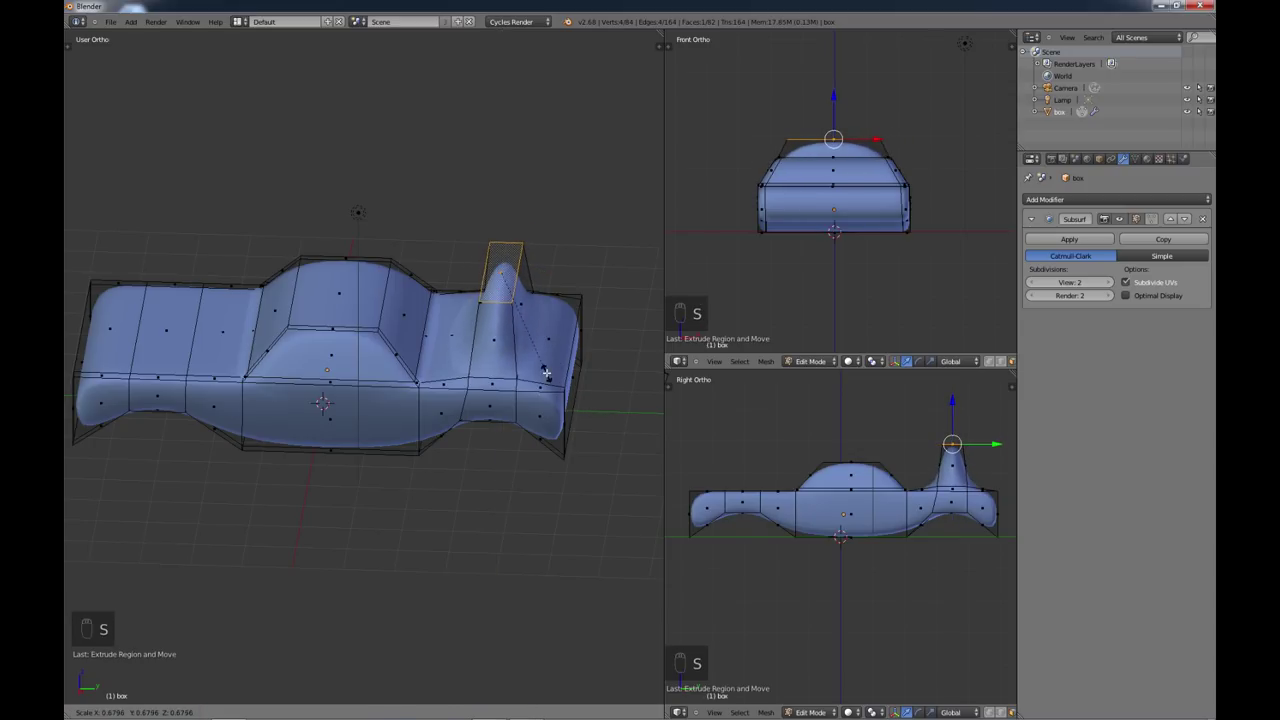
{"action": "left_click", "coordinate": [545, 368]}
Step: Extrude the tapered end upward by about 2.0 and rotate its end face to tilt toward the cabin
{"action": "key", "text": "e"}
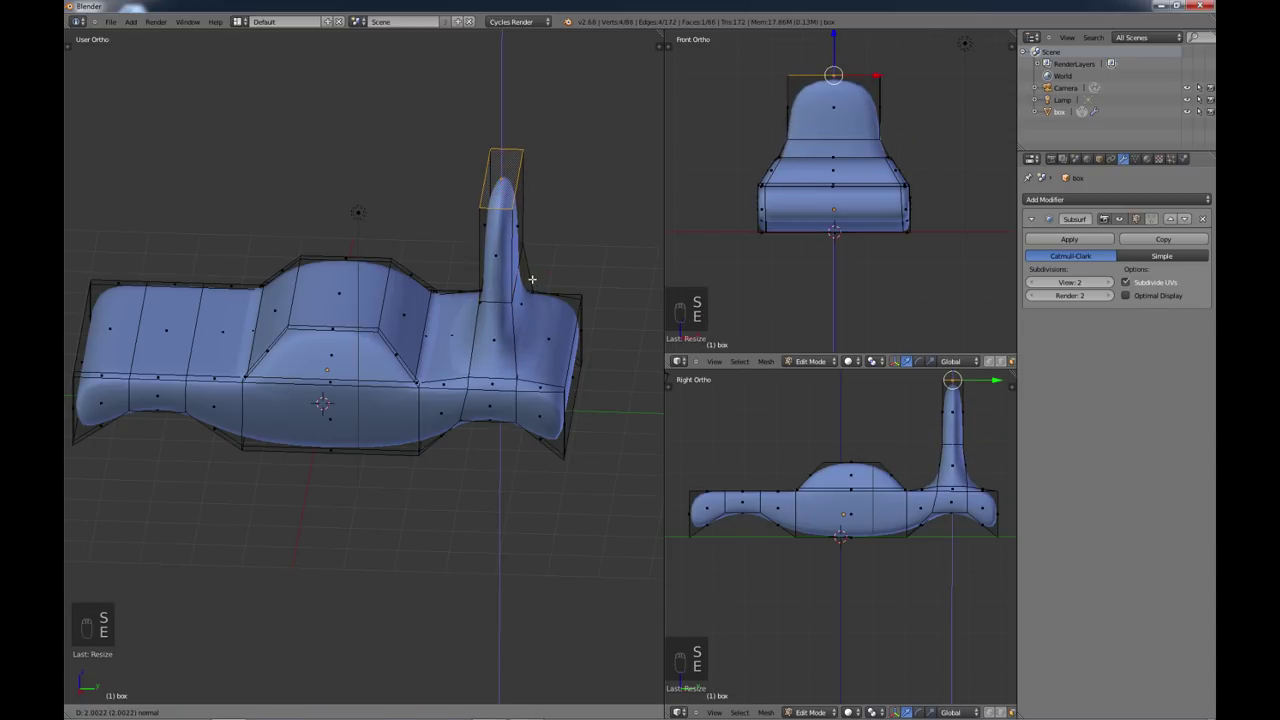
{"action": "left_click", "coordinate": [532, 280]}
{"action": "middle_click_drag", "start_coordinate": [457, 347], "coordinate": [464, 517]}
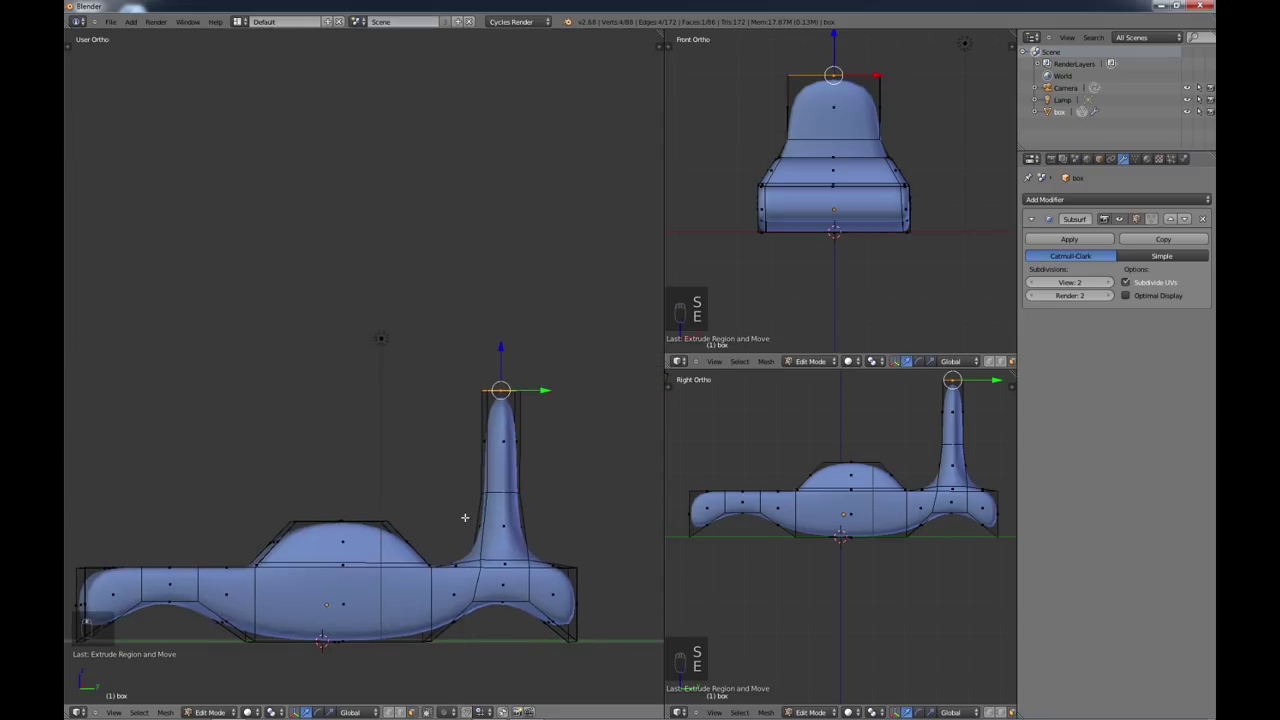
{"action": "key", "text": "r"}
{"action": "left_click", "coordinate": [542, 438]}
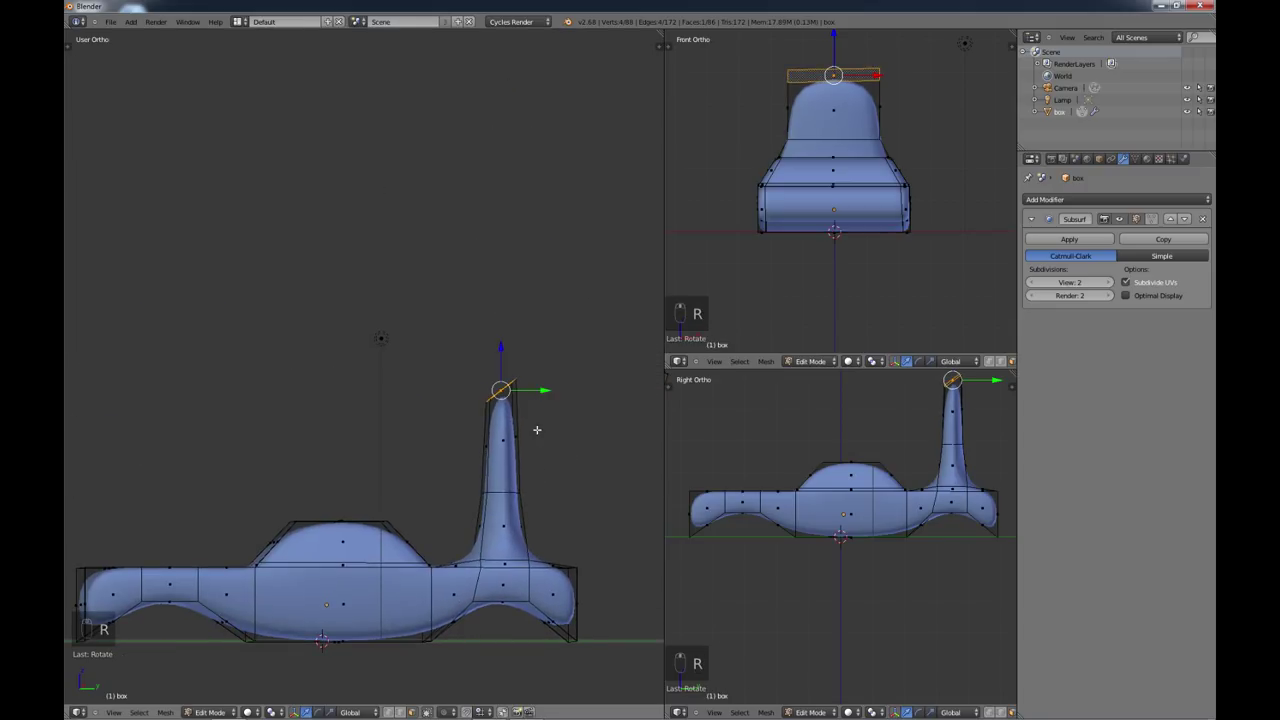
Step: Bend the column over the cabin by extruding, rotating and moving its end face, and extrude the end another 1.57 or so
{"action": "key", "text": "e"}
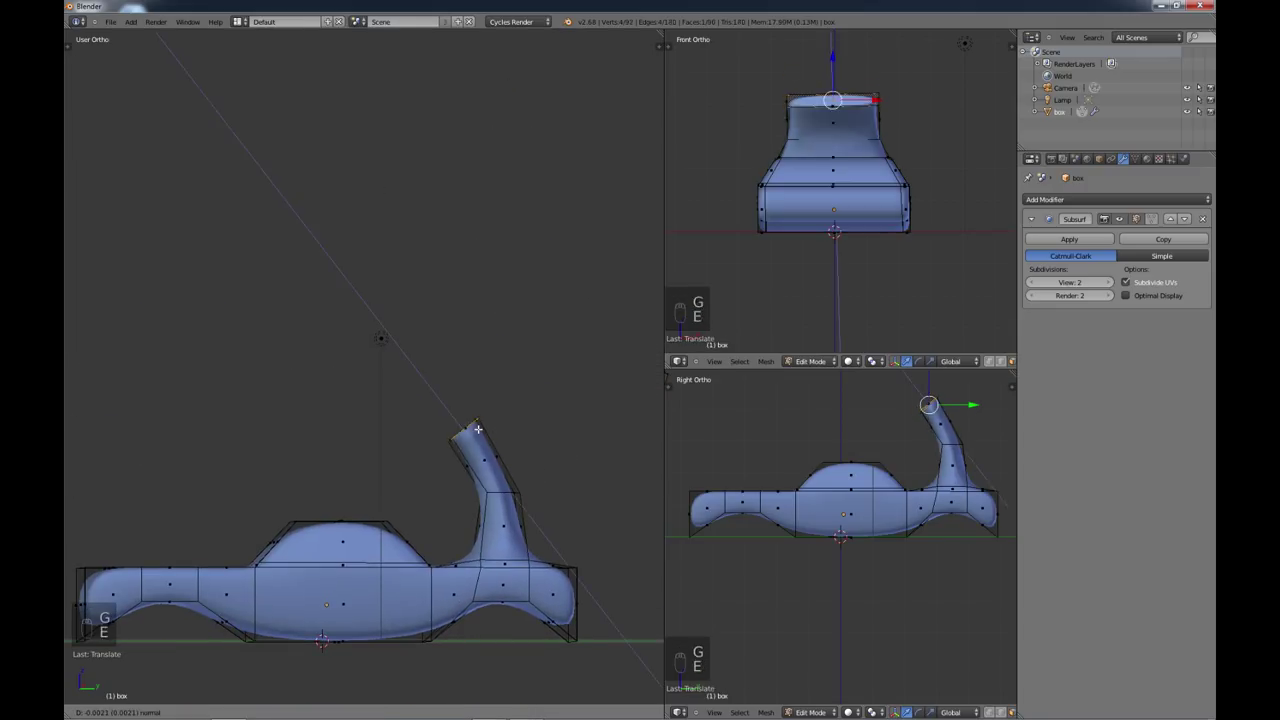
{"action": "left_click", "coordinate": [380, 408]}
{"action": "key", "text": "r"}
{"action": "left_click", "coordinate": [468, 427]}
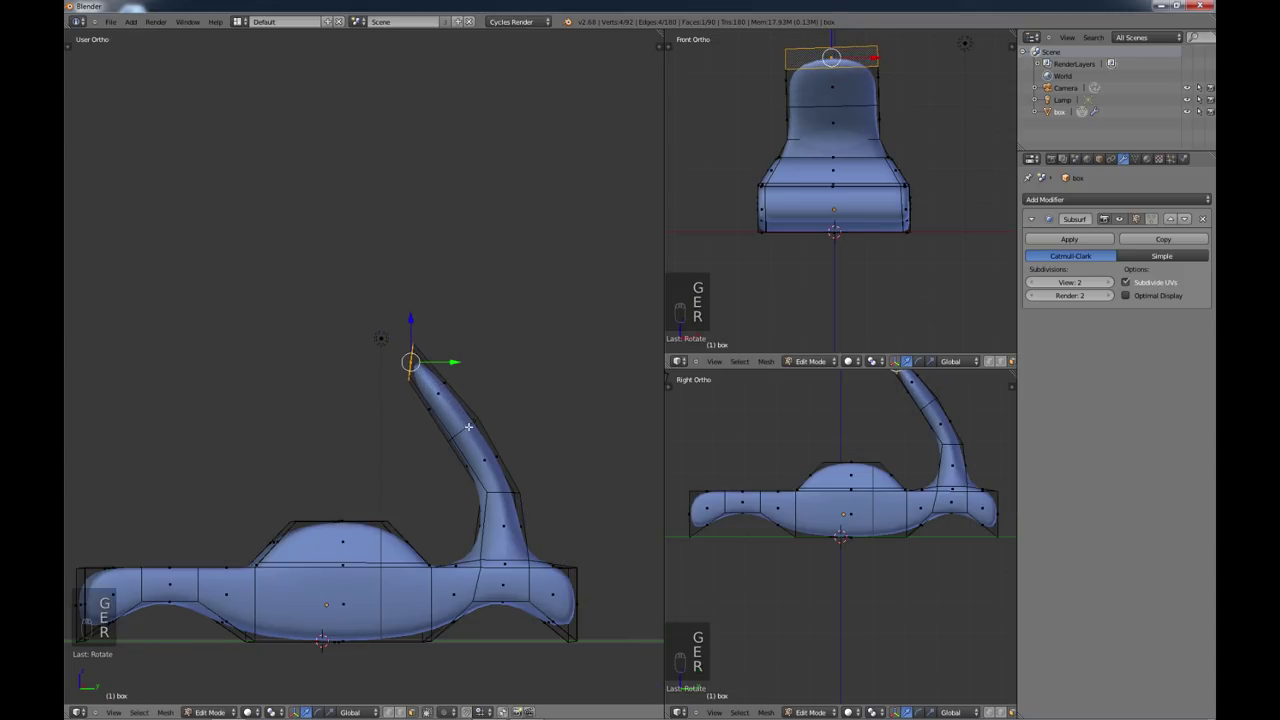
{"action": "key", "text": "g"}
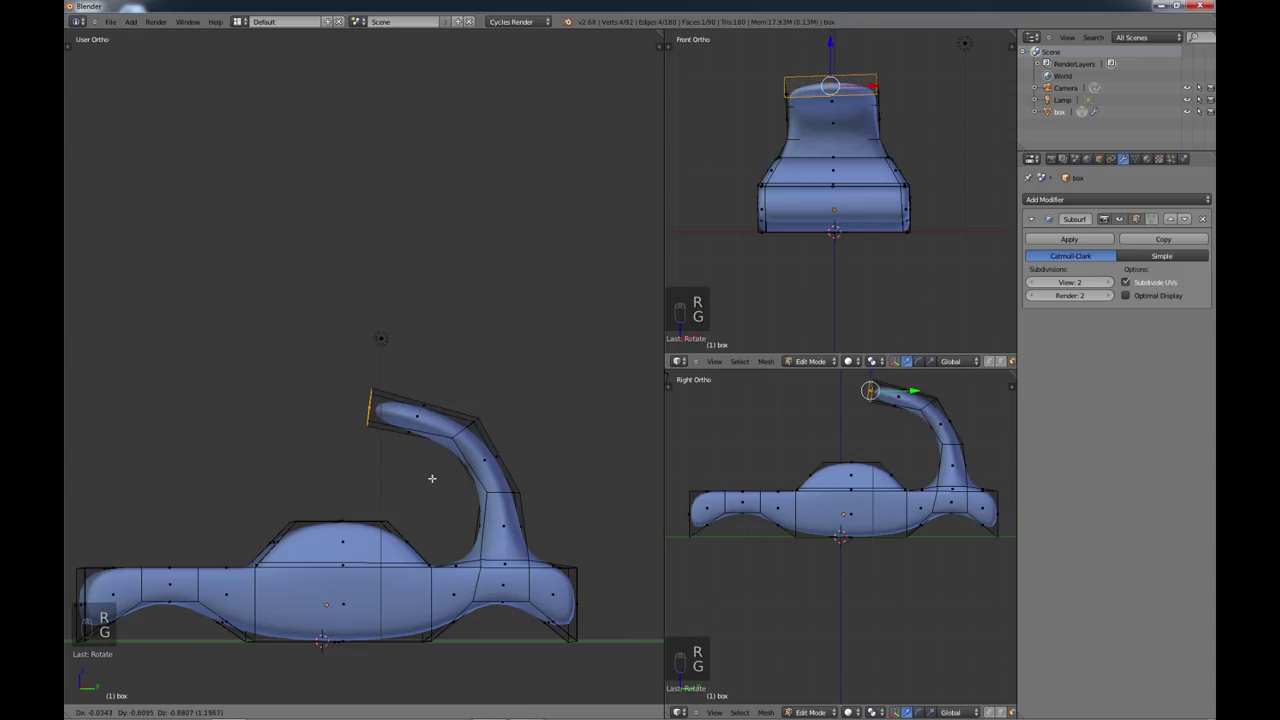
{"action": "left_click", "coordinate": [435, 478]}
{"action": "key", "text": "e"}
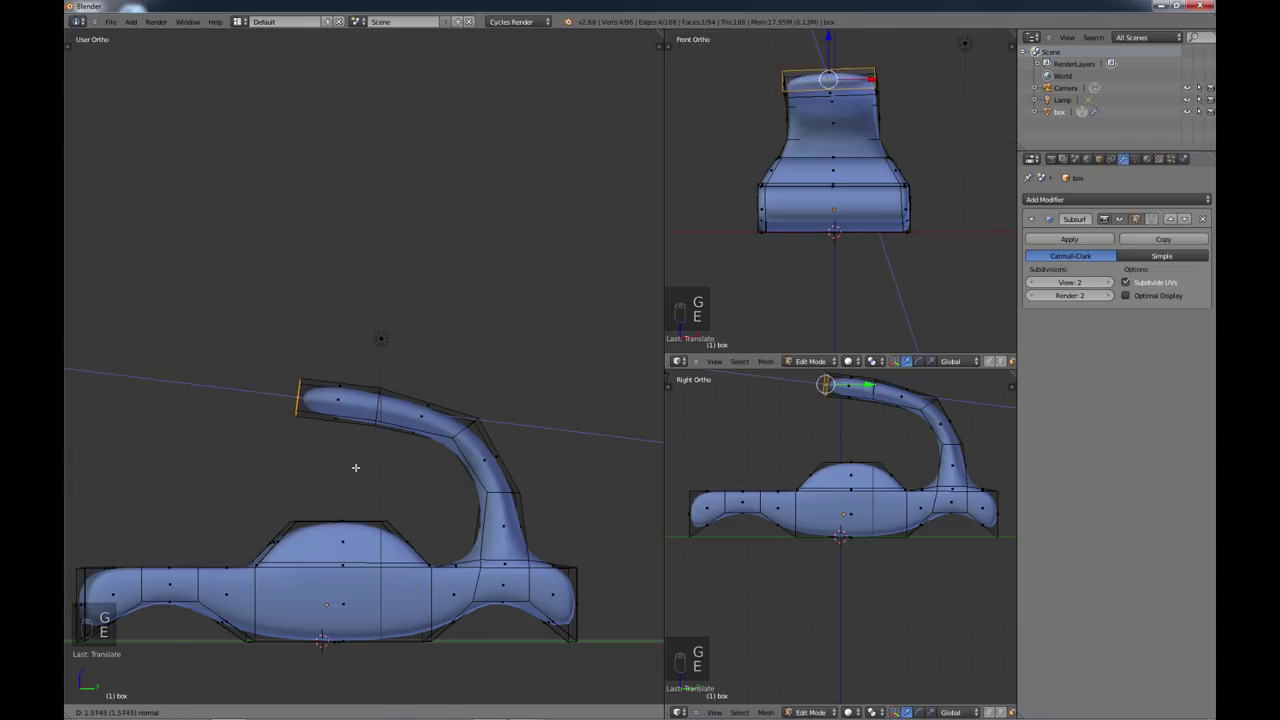
{"action": "left_click", "coordinate": [355, 467]}
Step: Extrude the arm's upper face upward, enlarge it by about 2.68 and extrude the enlarged face by about 0.19
{"action": "middle_click_drag", "start_coordinate": [357, 491], "coordinate": [514, 417]}
{"action": "key", "text": "e"}
{"action": "left_click", "coordinate": [472, 313]}
{"action": "key", "text": "s"}
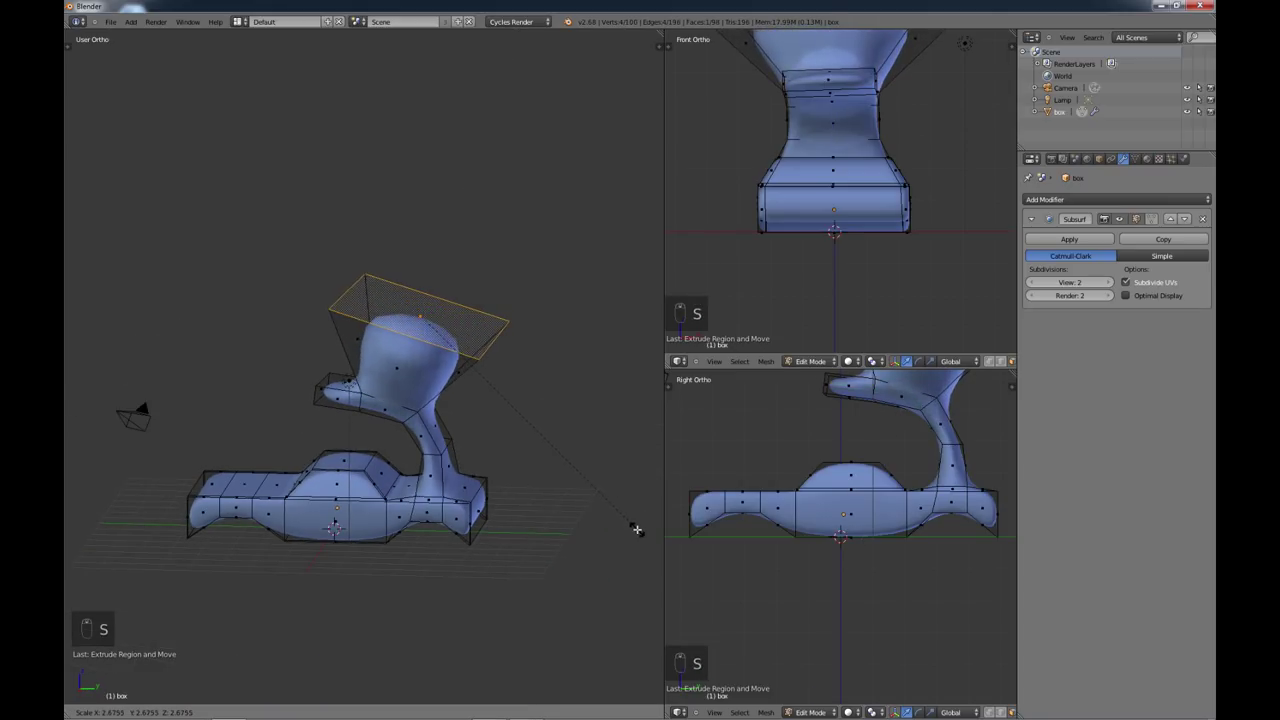
{"action": "left_click", "coordinate": [636, 530]}
{"action": "key", "text": "e"}
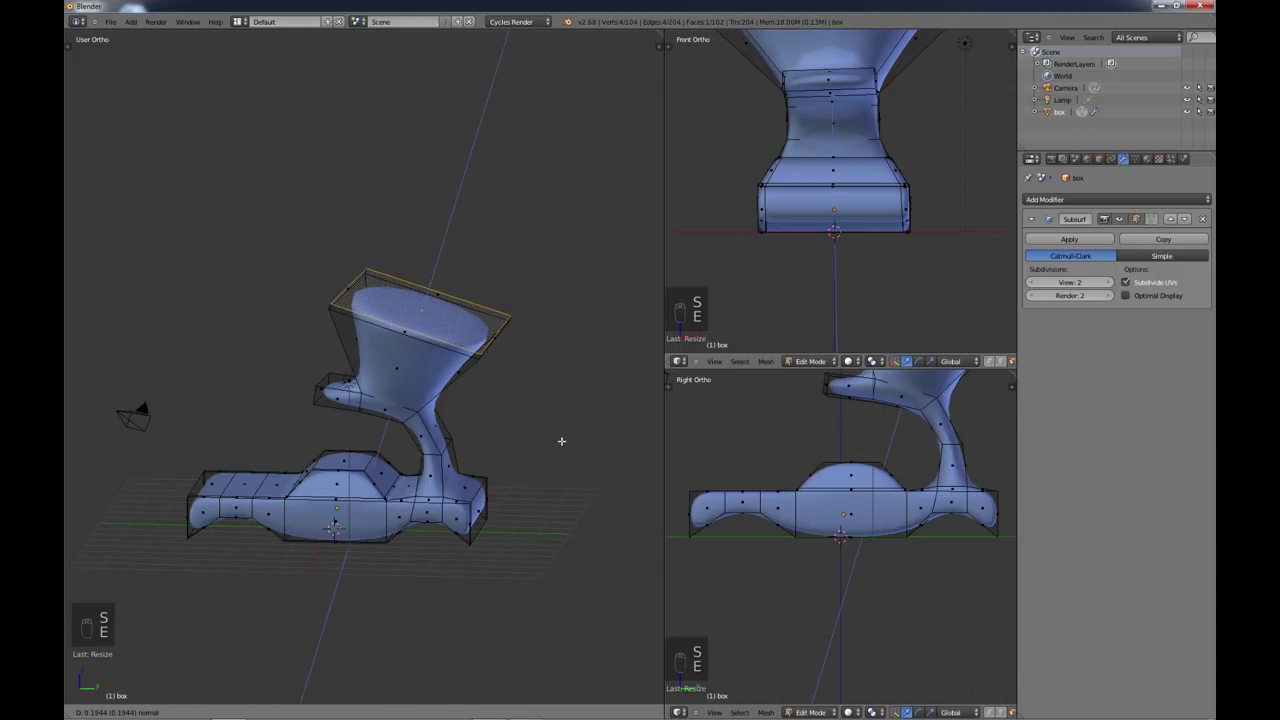
{"action": "left_click", "coordinate": [561, 441]}
Step: Inset the cabin's sloped window face on the -Y side with an in-place extrusion scaled down slightly, and extrude it inward by about 0.07
{"action": "scroll", "coordinate": [414, 507], "scroll_direction": "down", "scroll_amount": 2}
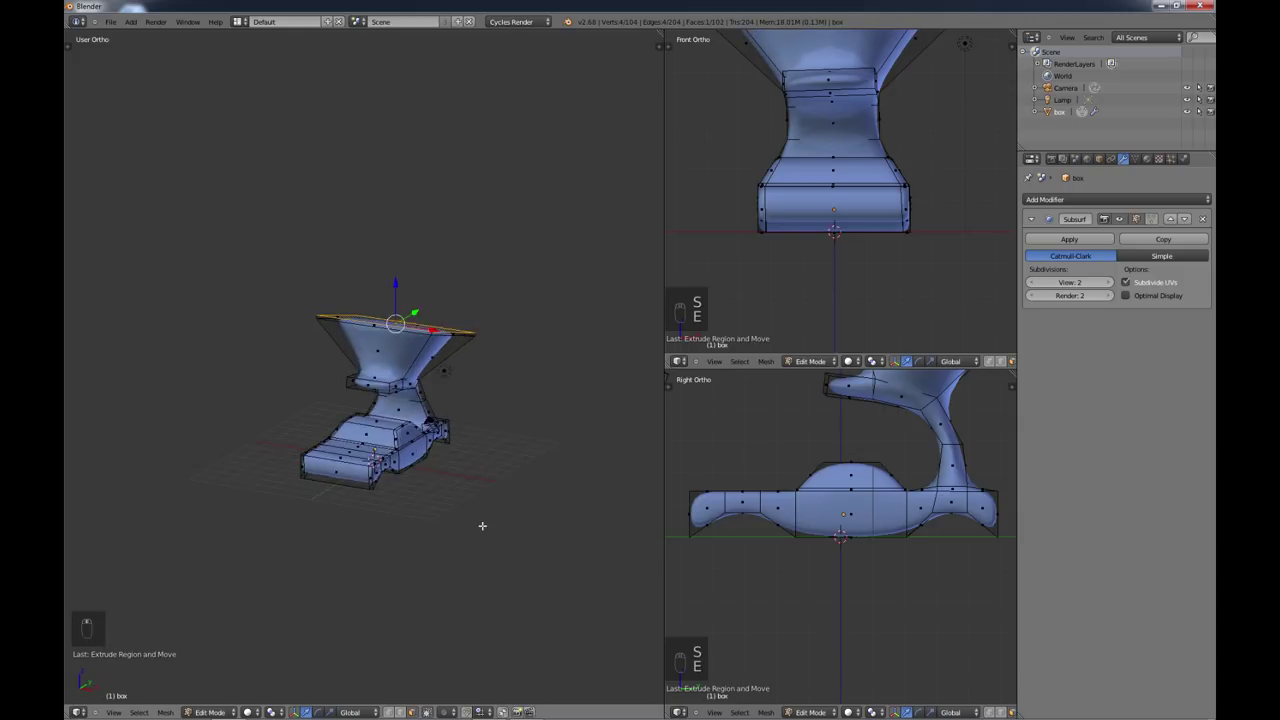
{"action": "scroll", "coordinate": [456, 514], "scroll_direction": "up", "scroll_amount": 3}
{"action": "middle_click_drag", "start_coordinate": [456, 514], "coordinate": [360, 425]}
{"action": "scroll", "coordinate": [400, 420], "scroll_direction": "up", "scroll_amount": 3}
{"action": "scroll", "coordinate": [462, 460], "scroll_direction": "down", "scroll_amount": 3}
{"action": "scroll", "coordinate": [360, 425], "scroll_direction": "up", "scroll_amount": 5}
{"action": "right_click", "coordinate": [420, 465]}
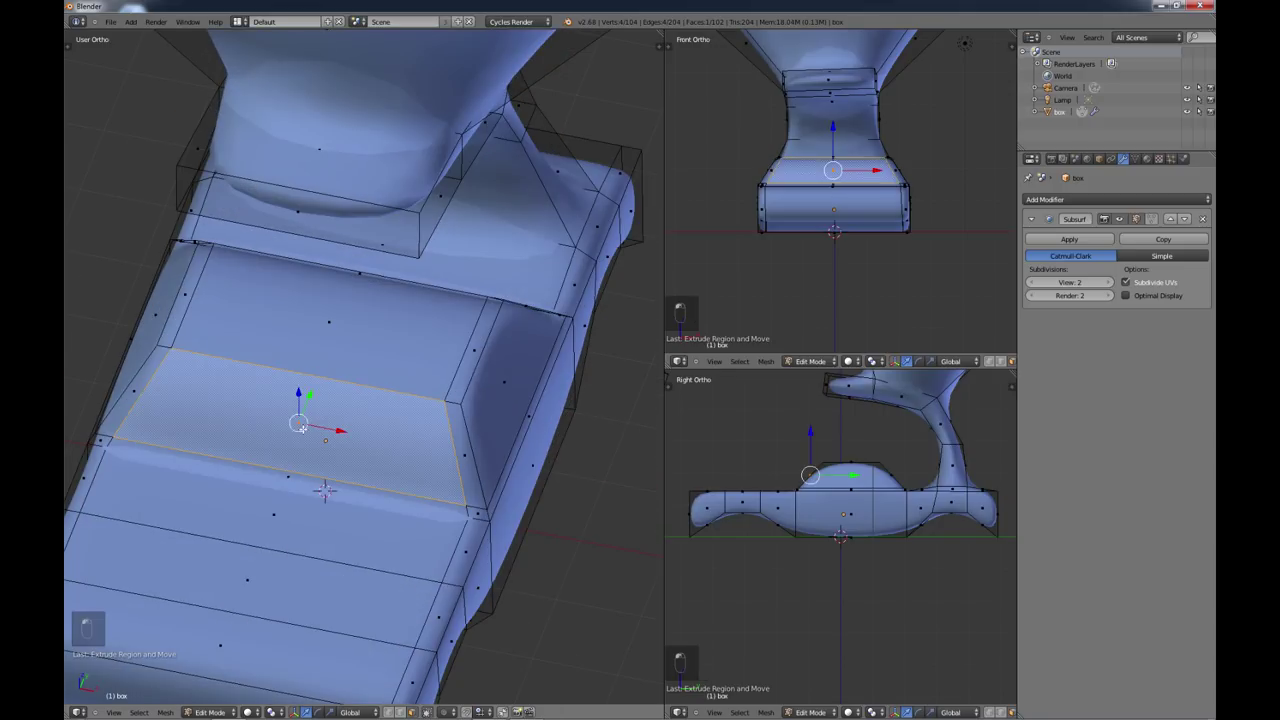
{"action": "middle_click_drag", "start_coordinate": [420, 465], "coordinate": [399, 446]}
{"action": "key", "text": "e"}
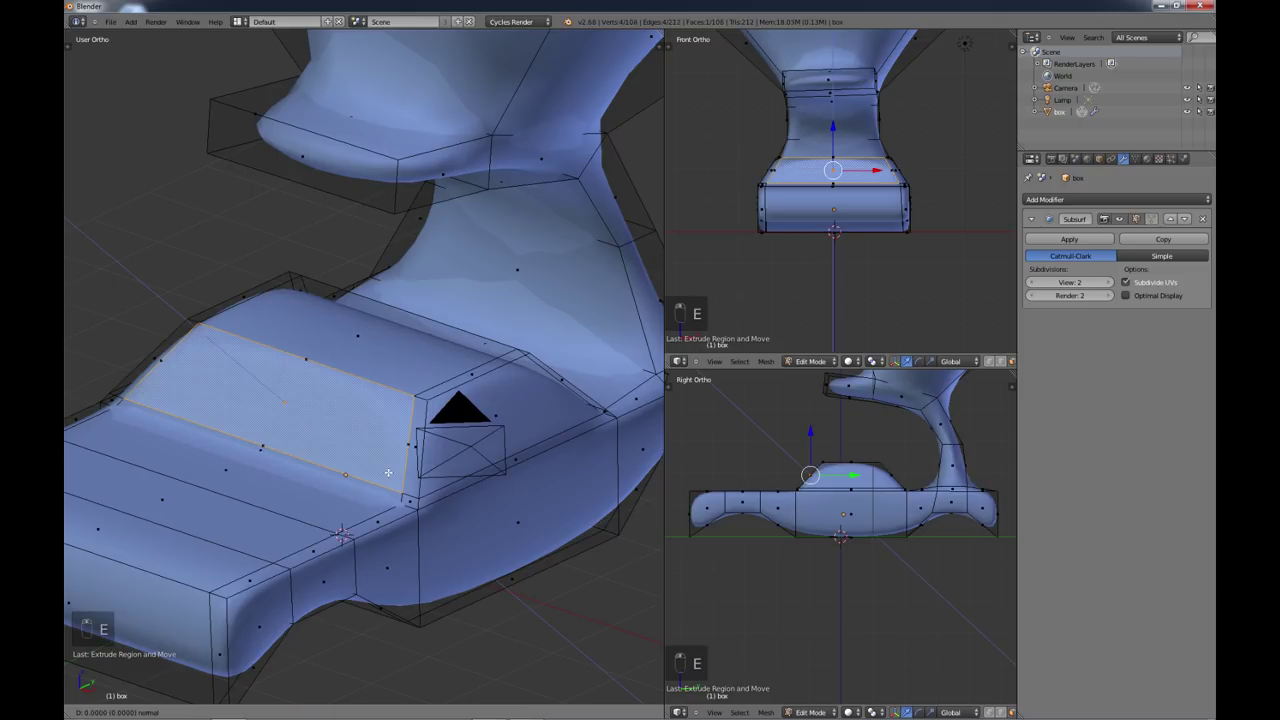
{"action": "right_click", "coordinate": [388, 472]}
{"action": "key", "text": "s"}
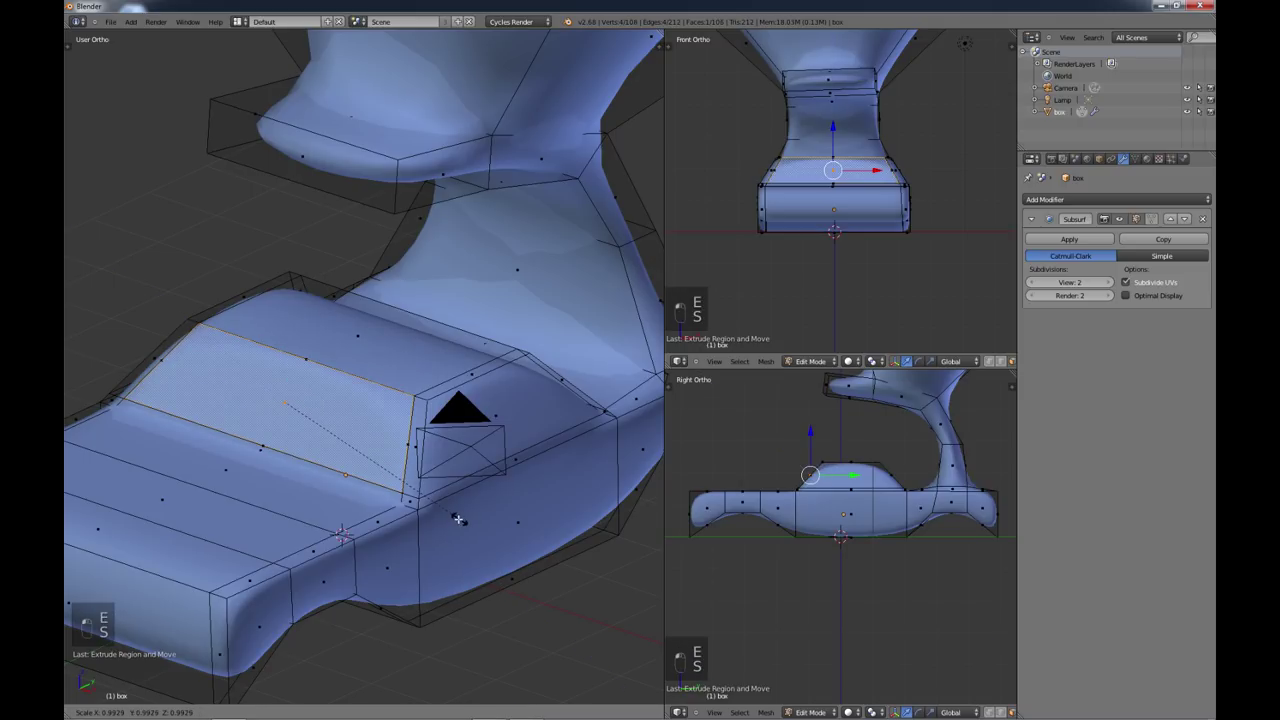
{"action": "left_click", "coordinate": [451, 514]}
{"action": "key", "text": "e"}
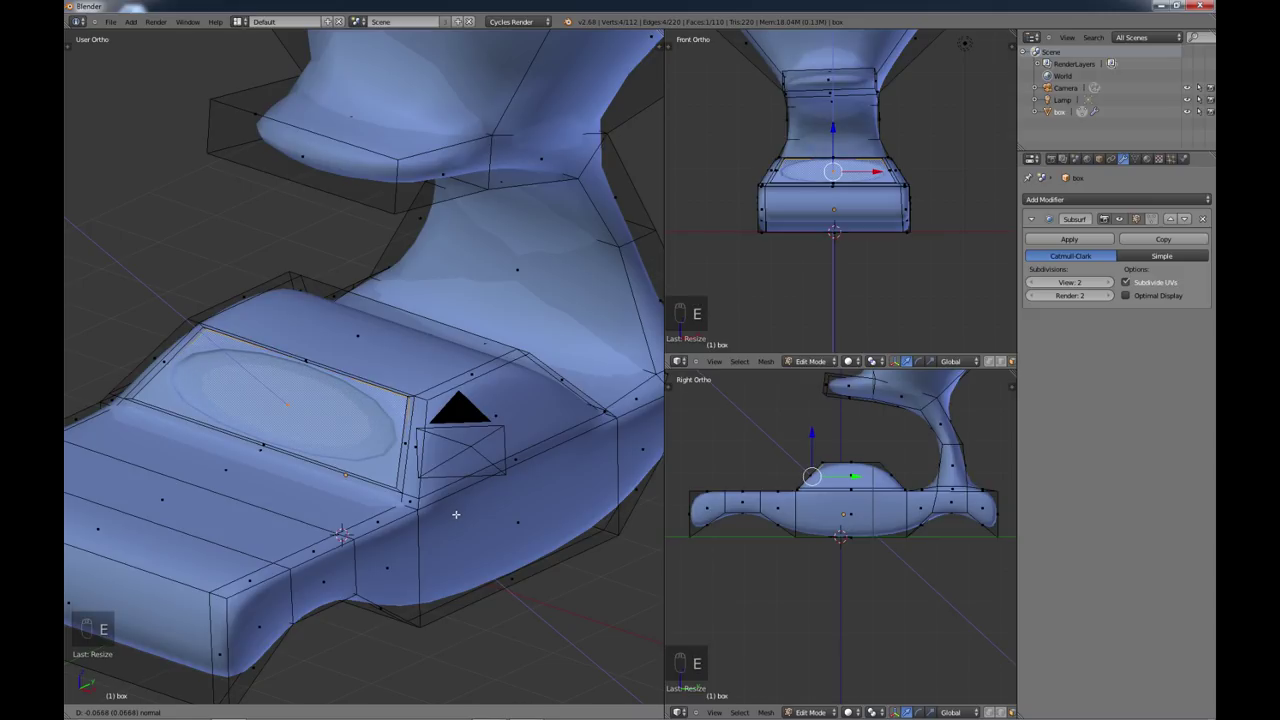
{"action": "left_click", "coordinate": [456, 514]}
Step: Add one lengthwise loop cut through the car body and slide it close to the +X side
{"action": "middle_click_drag", "start_coordinate": [420, 538], "coordinate": [419, 472]}
{"action": "key", "text": "ctrl+r"}
{"action": "left_click", "coordinate": [425, 483]}
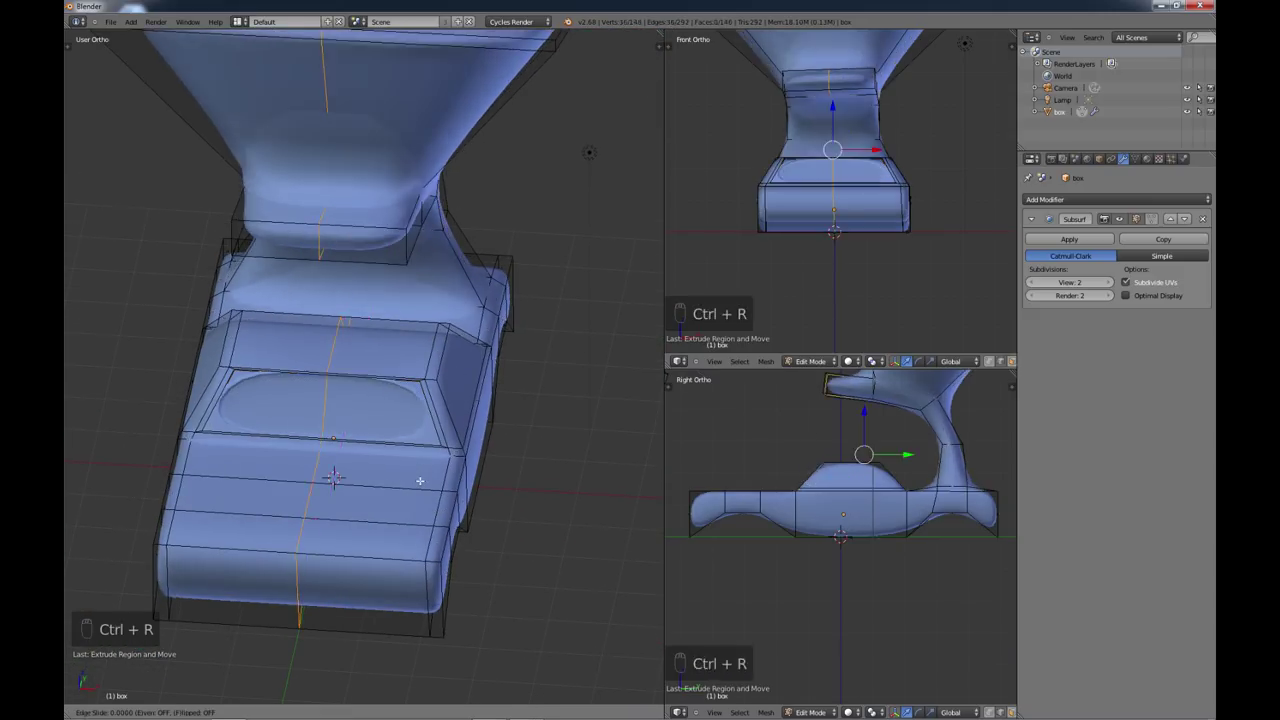
{"action": "left_click", "coordinate": [528, 501]}
Step: Add one more lengthwise loop cut through the car body and slide it close to the -X side
{"action": "key", "text": "ctrl+r"}
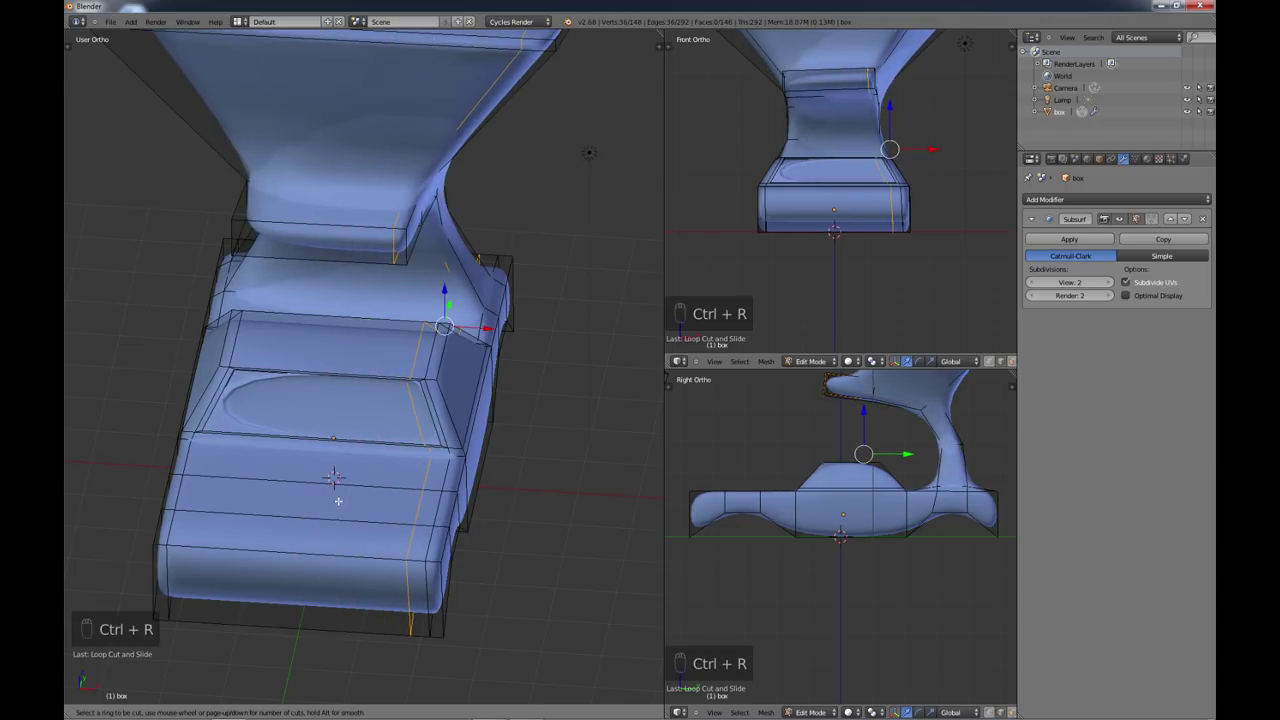
{"action": "left_click", "coordinate": [333, 444]}
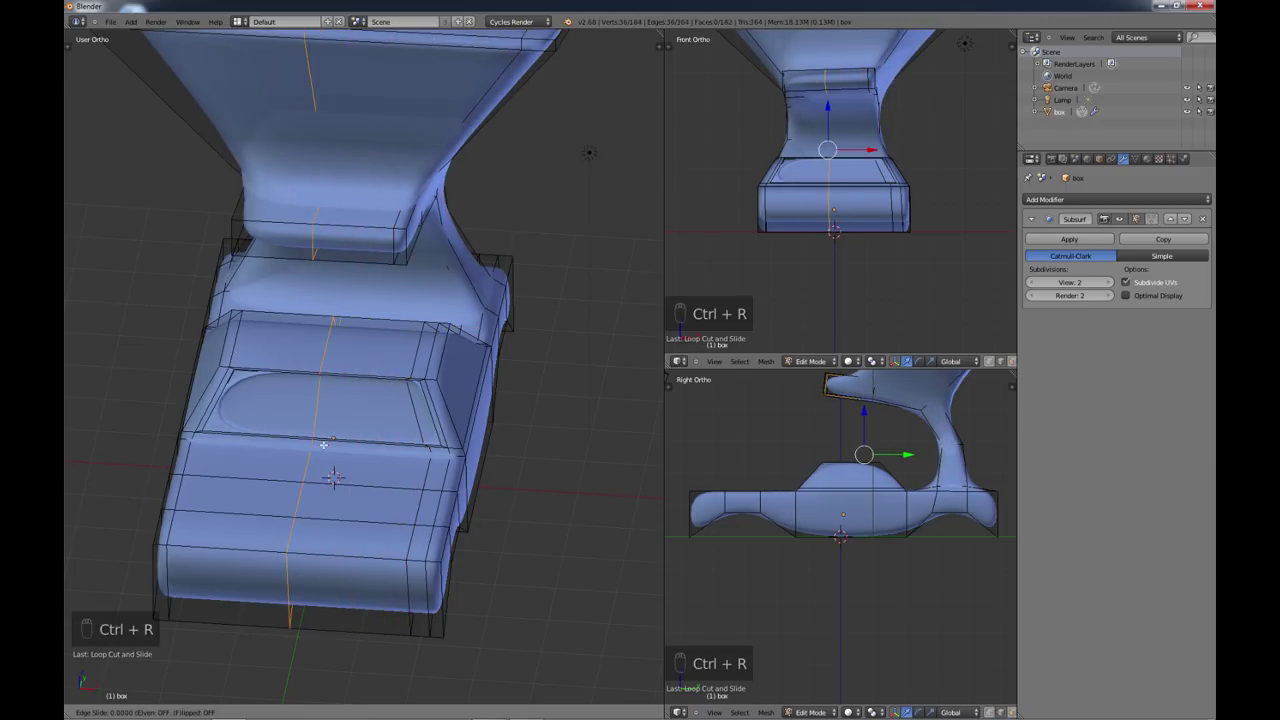
{"action": "left_click", "coordinate": [228, 423]}
{"action": "middle_click_drag", "start_coordinate": [253, 441], "coordinate": [522, 455]}
{"action": "key", "text": "Tab"}
{"action": "scroll", "coordinate": [351, 488], "scroll_direction": "down", "scroll_amount": 3}
{"action": "key", "text": "Tab"}
{"action": "scroll", "coordinate": [371, 494], "scroll_direction": "up", "scroll_amount": 6}
{"action": "scroll", "coordinate": [406, 463], "scroll_direction": "down", "scroll_amount": 5}
{"action": "middle_click_drag", "start_coordinate": [422, 483], "coordinate": [394, 546]}
{"action": "scroll", "coordinate": [406, 522], "scroll_direction": "up", "scroll_amount": 4}
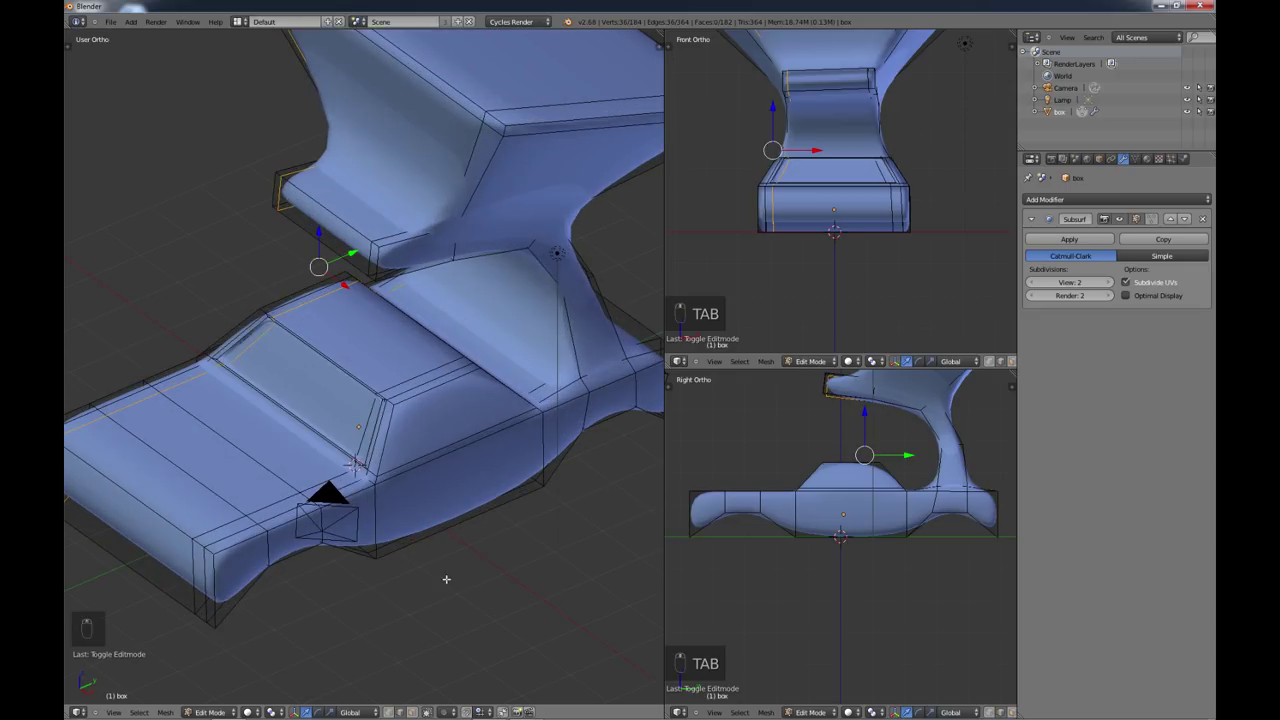
Step: In face selection mode, pull the large middle face on the body's +X side outward along the X axis
{"action": "left_click", "coordinate": [423, 712]}
{"action": "middle_click_drag", "start_coordinate": [443, 591], "coordinate": [472, 481]}
{"action": "right_click", "coordinate": [472, 481]}
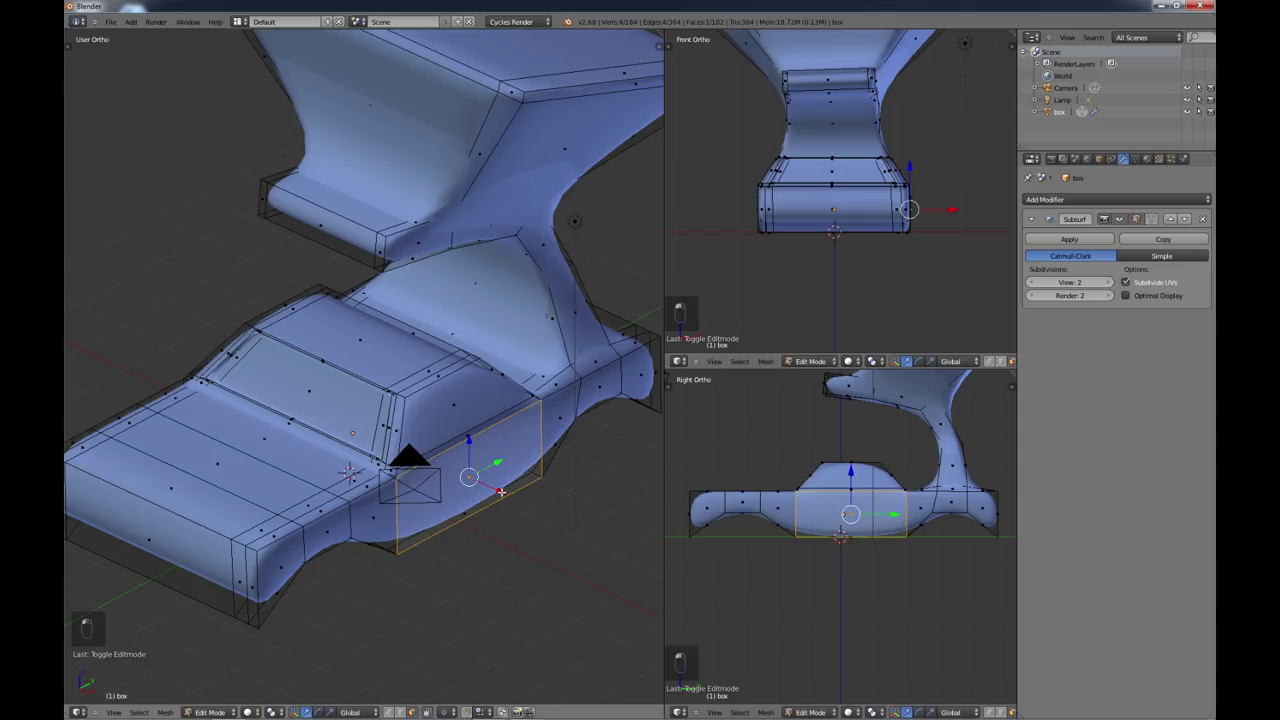
{"action": "left_click_drag", "start_coordinate": [501, 492], "coordinate": [625, 550]}
{"action": "middle_click_drag", "start_coordinate": [625, 550], "coordinate": [547, 498]}
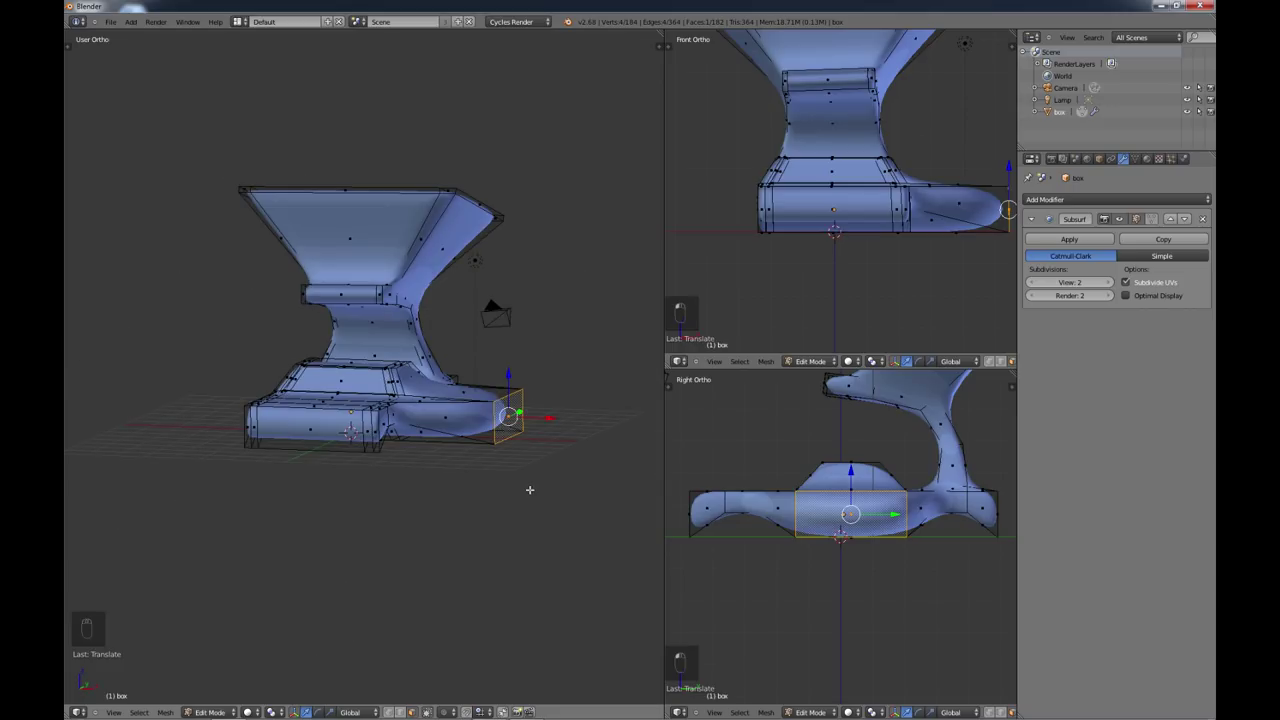
Step: Extrude the pulled-out end face slightly and again along +X, rotate it about -37°, and extrude it once more obliquely upward
{"action": "key", "text": "e"}
{"action": "left_click", "coordinate": [535, 490]}
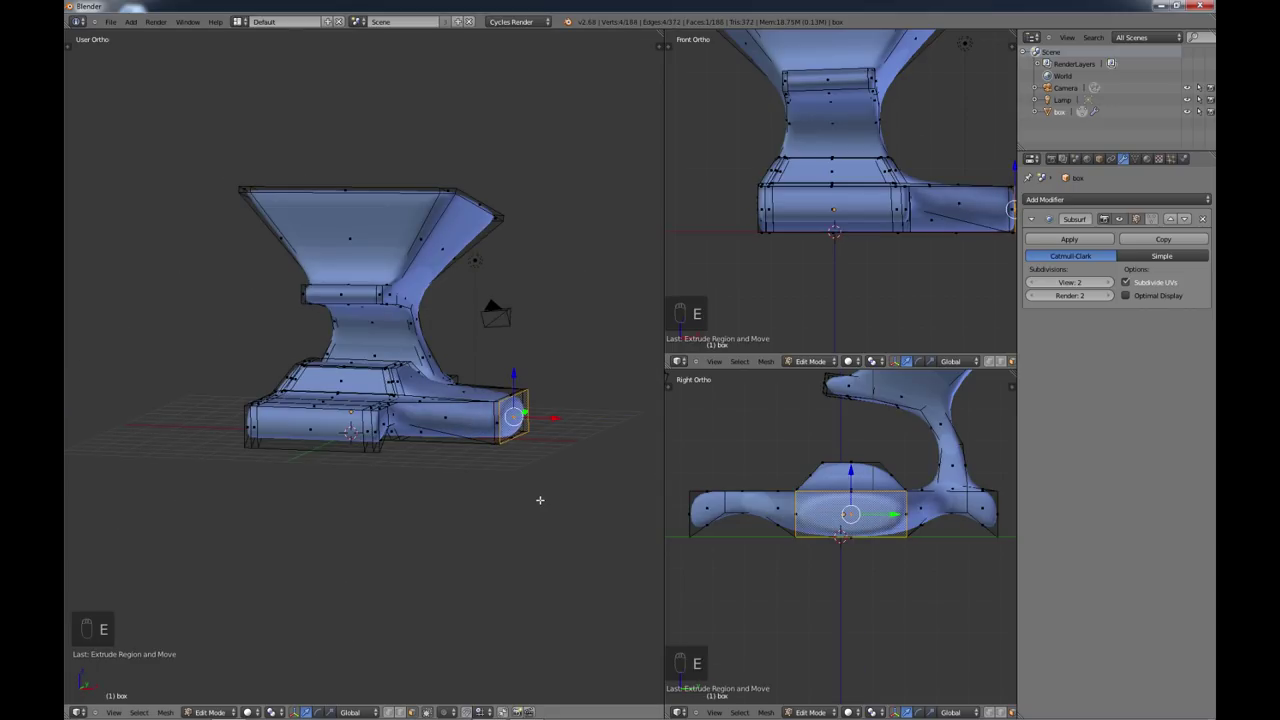
{"action": "key", "text": "e"}
{"action": "left_click", "coordinate": [600, 491]}
{"action": "key", "text": "r"}
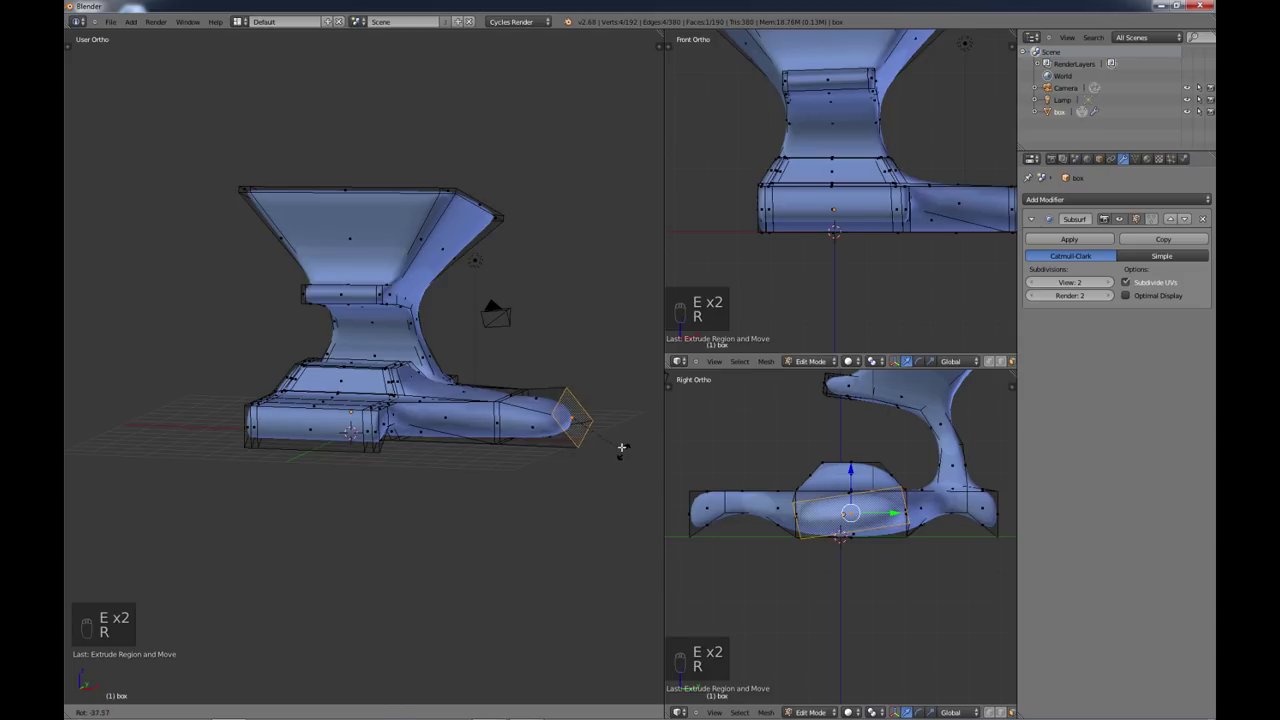
{"action": "left_click", "coordinate": [621, 448]}
{"action": "key", "text": "e"}
{"action": "left_click", "coordinate": [657, 365]}
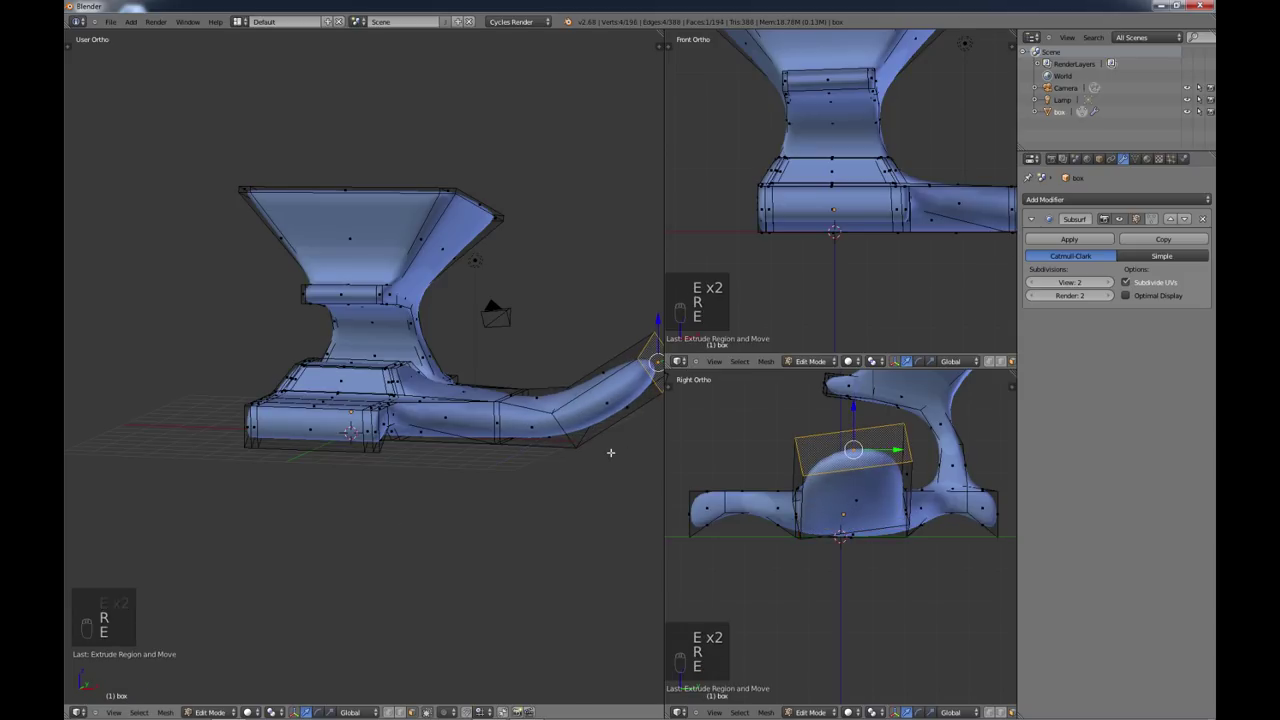
Step: Switch to Object Mode and examine the smoothed model with its extruded side arm from several angles
{"action": "middle_click_drag", "start_coordinate": [610, 452], "coordinate": [382, 502]}
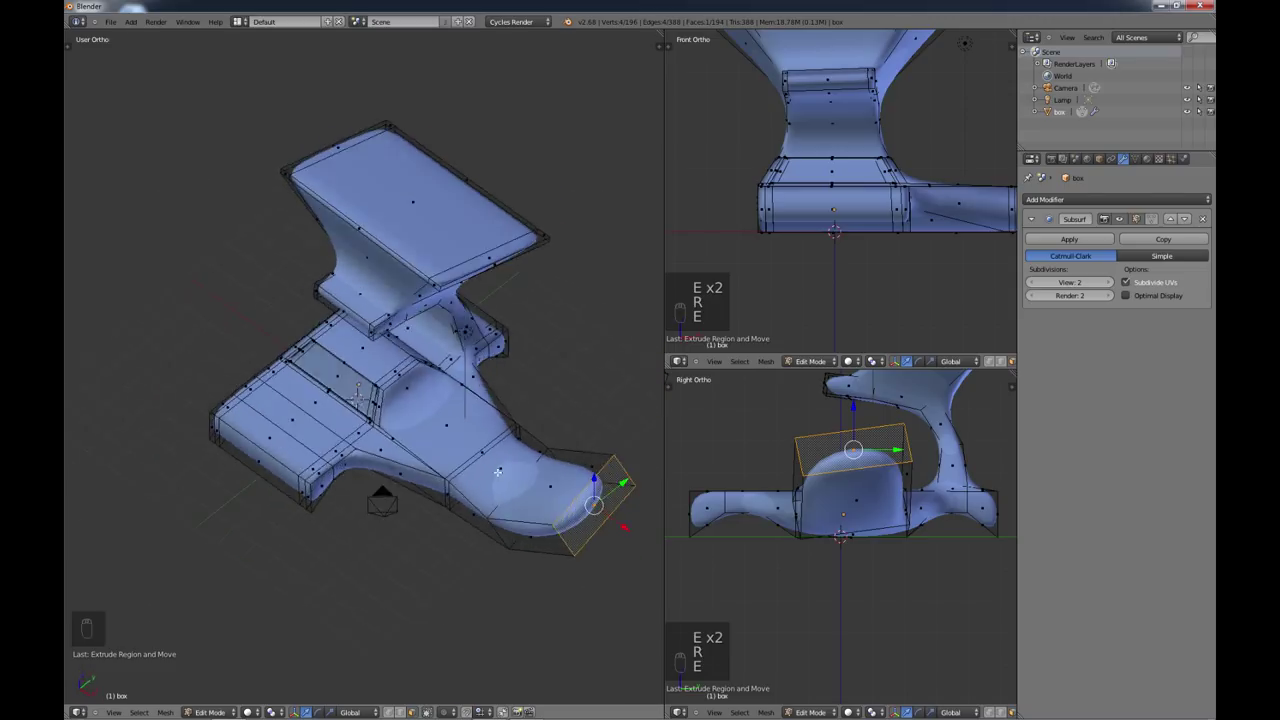
{"action": "scroll", "coordinate": [428, 459], "scroll_direction": "down", "scroll_amount": 4}
{"action": "key", "text": "Tab"}
{"action": "scroll", "coordinate": [412, 461], "scroll_direction": "up", "scroll_amount": 4}
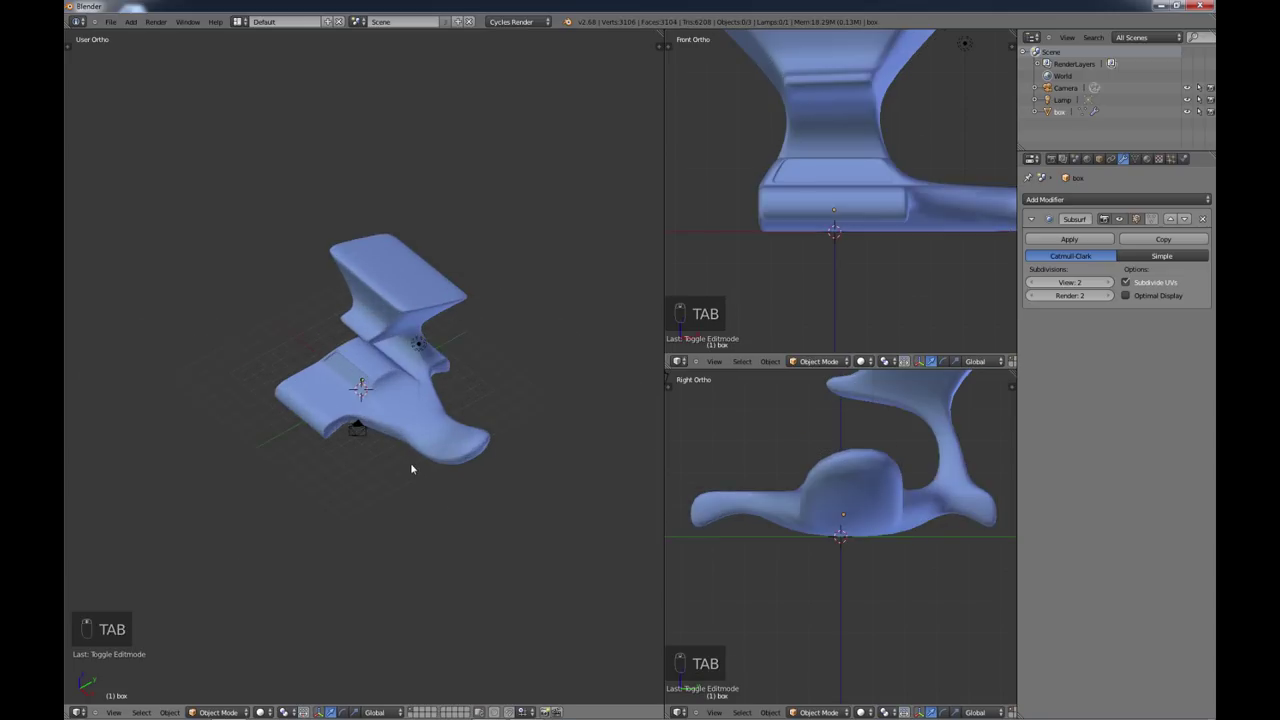
{"action": "mouse_move", "coordinate": [400, 457]}
{"action": "middle_mouse_down"}
{"action": "mouse_move", "coordinate": [493, 418]}
{"action": "mouse_move", "coordinate": [486, 391]}
{"action": "mouse_move", "coordinate": [417, 441]}
{"action": "middle_mouse_up"}
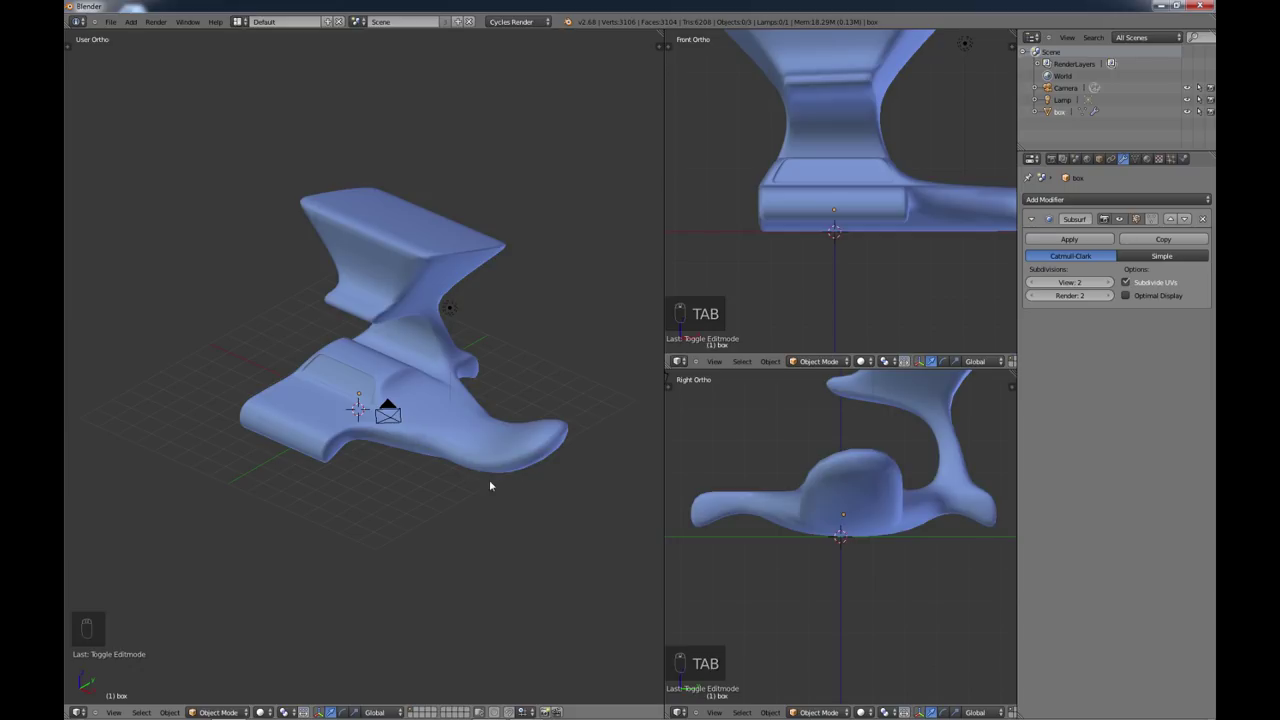
{"action": "middle_click_drag", "start_coordinate": [508, 471], "coordinate": [410, 453]}
{"action": "scroll", "coordinate": [430, 468], "scroll_direction": "down", "scroll_amount": 3}
{"action": "scroll", "coordinate": [386, 484], "scroll_direction": "up", "scroll_amount": 4}
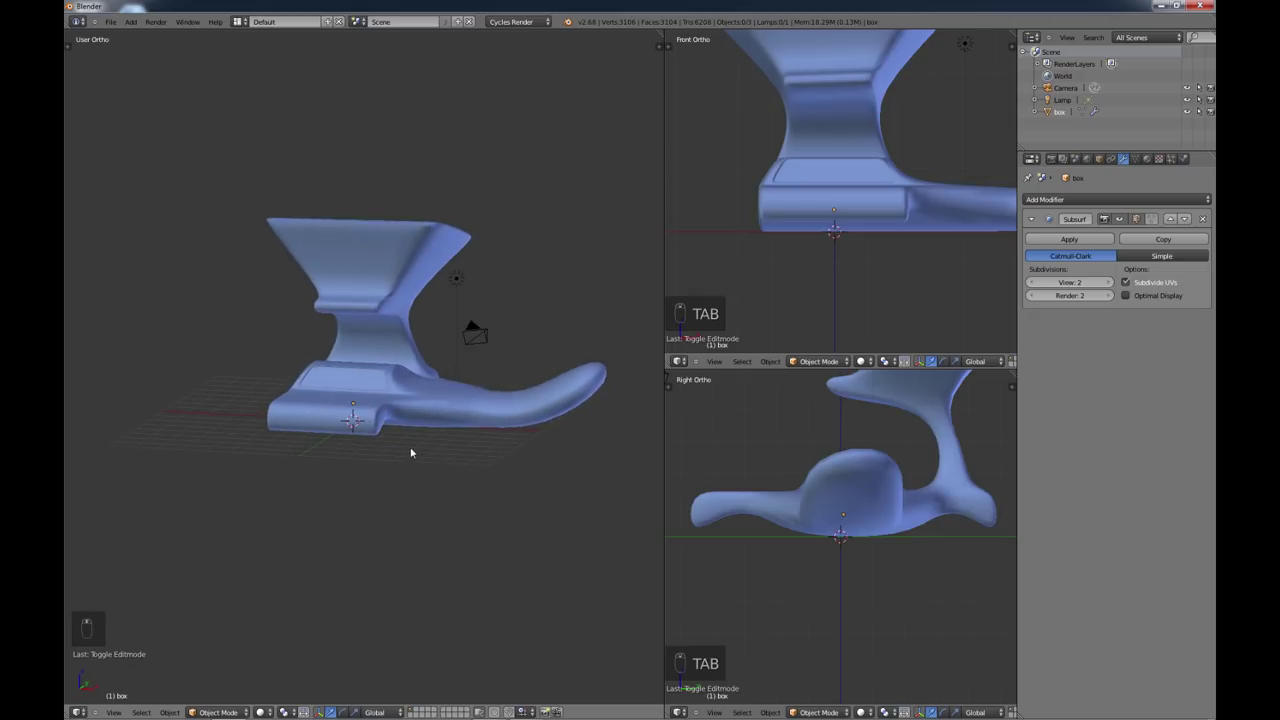
{"action": "middle_click_drag", "start_coordinate": [434, 501], "coordinate": [465, 484]}
Step: Raise the lamp along the Z axis to a height of about 13.2
{"action": "right_click", "coordinate": [441, 307]}
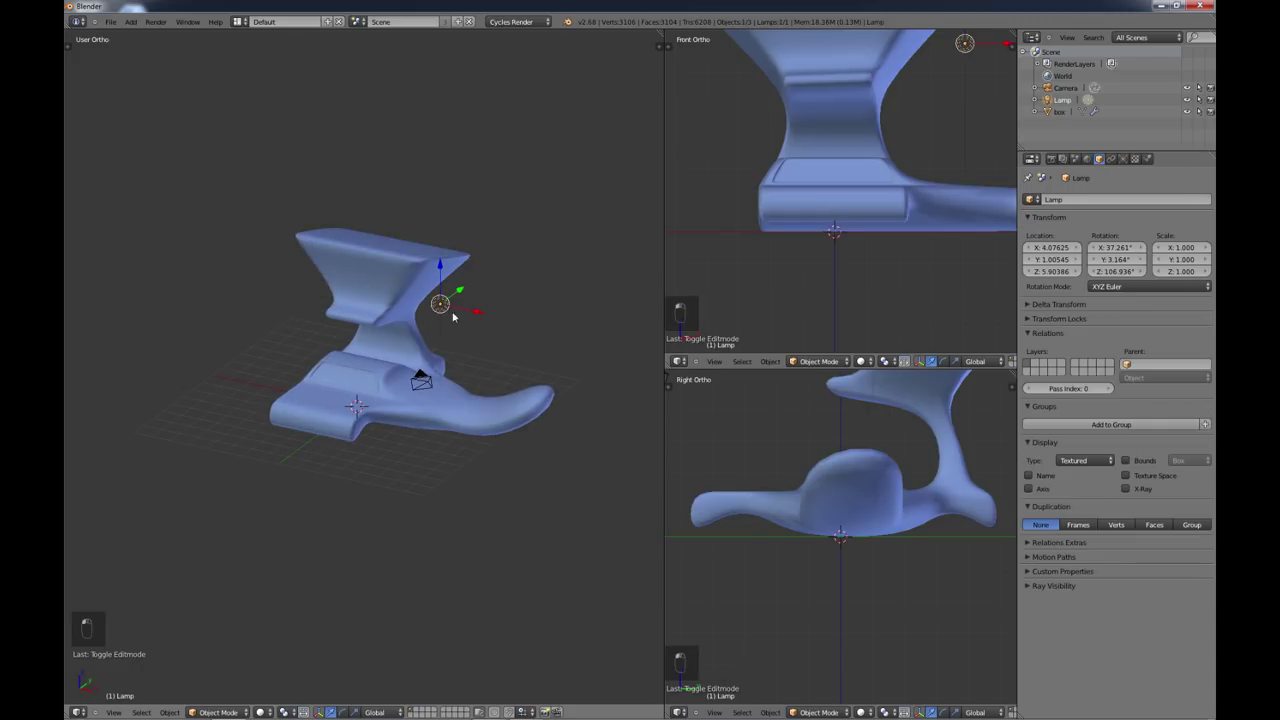
{"action": "left_click_drag", "start_coordinate": [441, 268], "coordinate": [436, 133]}
{"action": "mouse_move", "coordinate": [474, 331]}
{"action": "middle_mouse_down"}
{"action": "mouse_move", "coordinate": [399, 321]}
{"action": "mouse_move", "coordinate": [458, 336]}
{"action": "middle_mouse_up"}
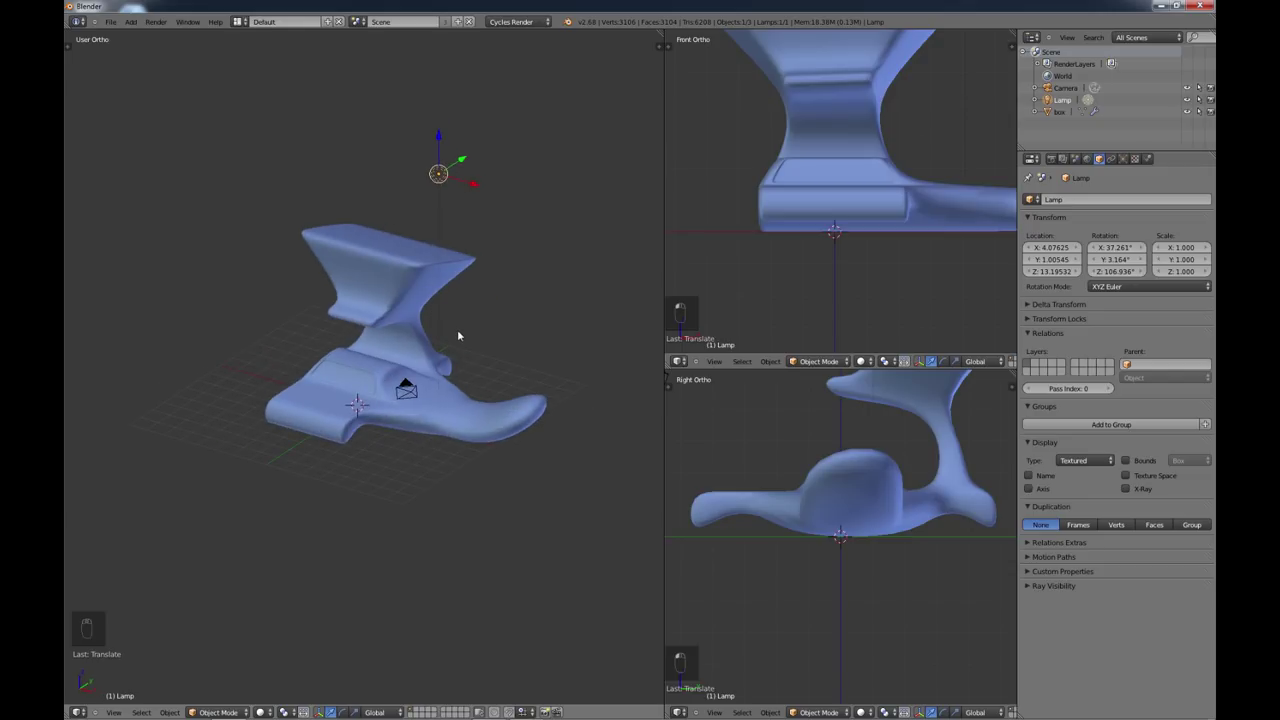
Step: Change the lamp type to Sun, enable its shader nodes and set the emission strength to 3
{"action": "left_click", "coordinate": [1123, 159]}
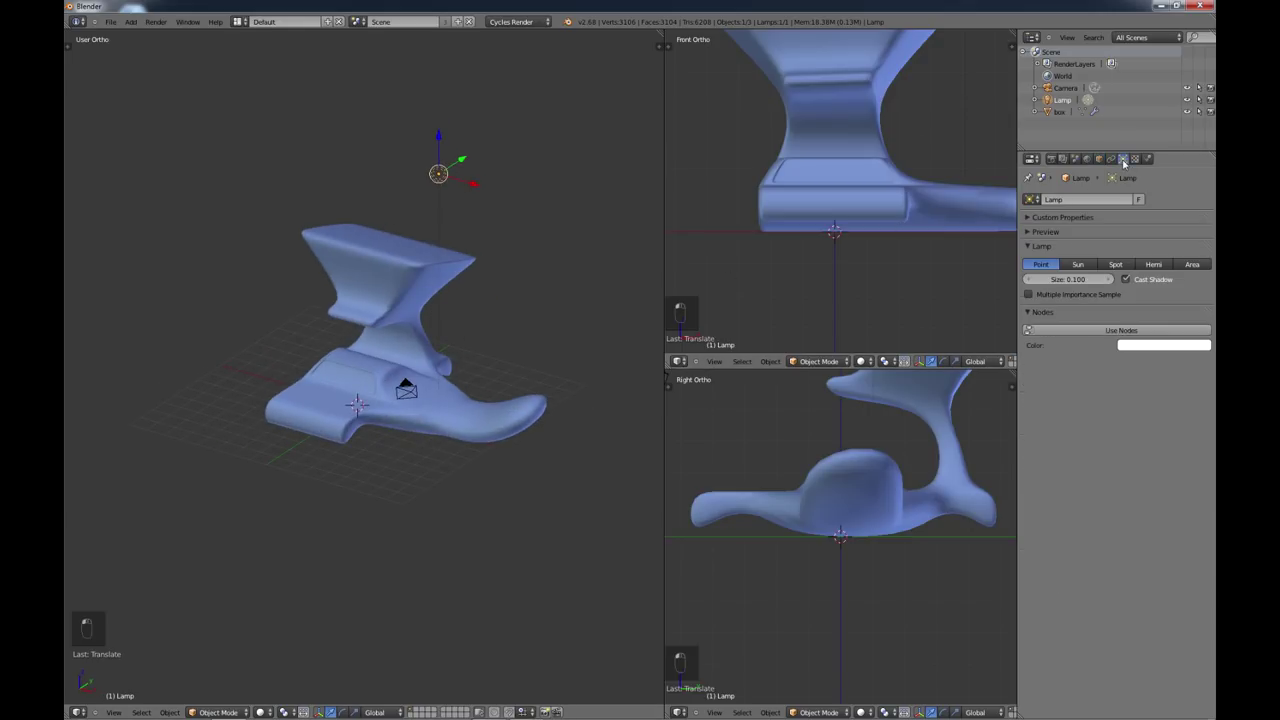
{"action": "left_click", "coordinate": [1079, 265]}
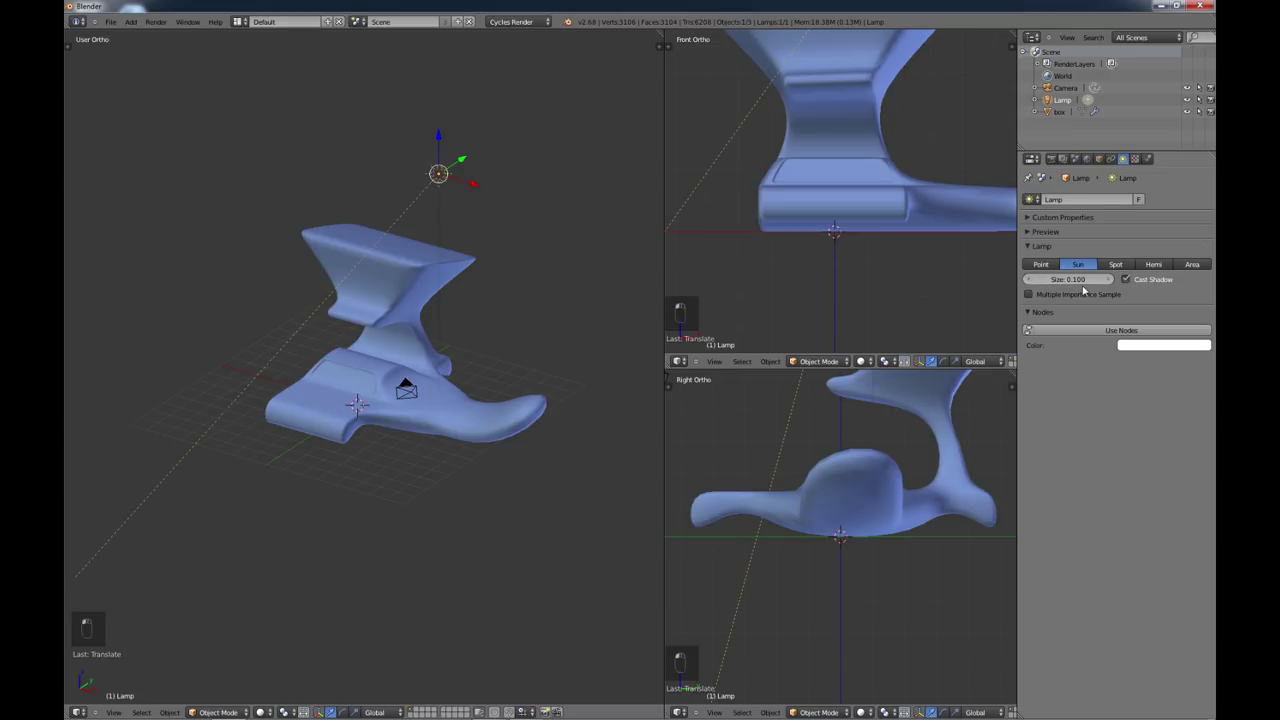
{"action": "left_click", "coordinate": [1119, 332]}
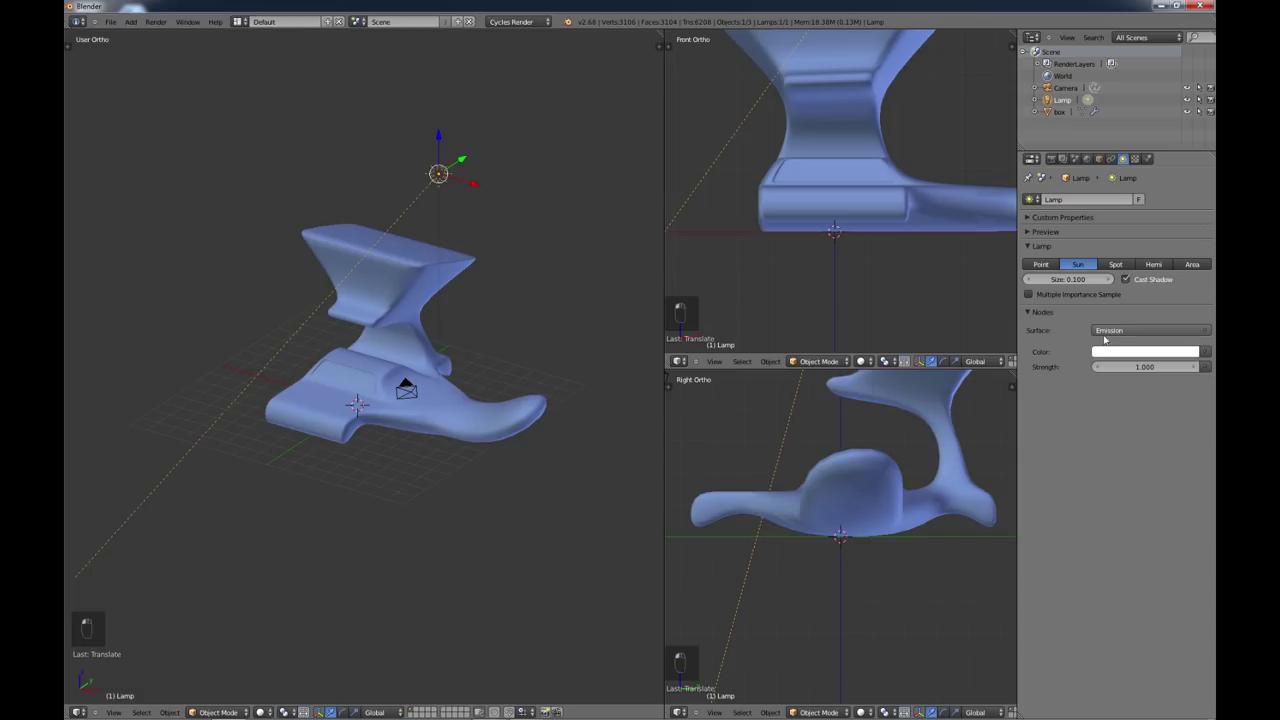
{"action": "left_click", "coordinate": [1142, 370]}
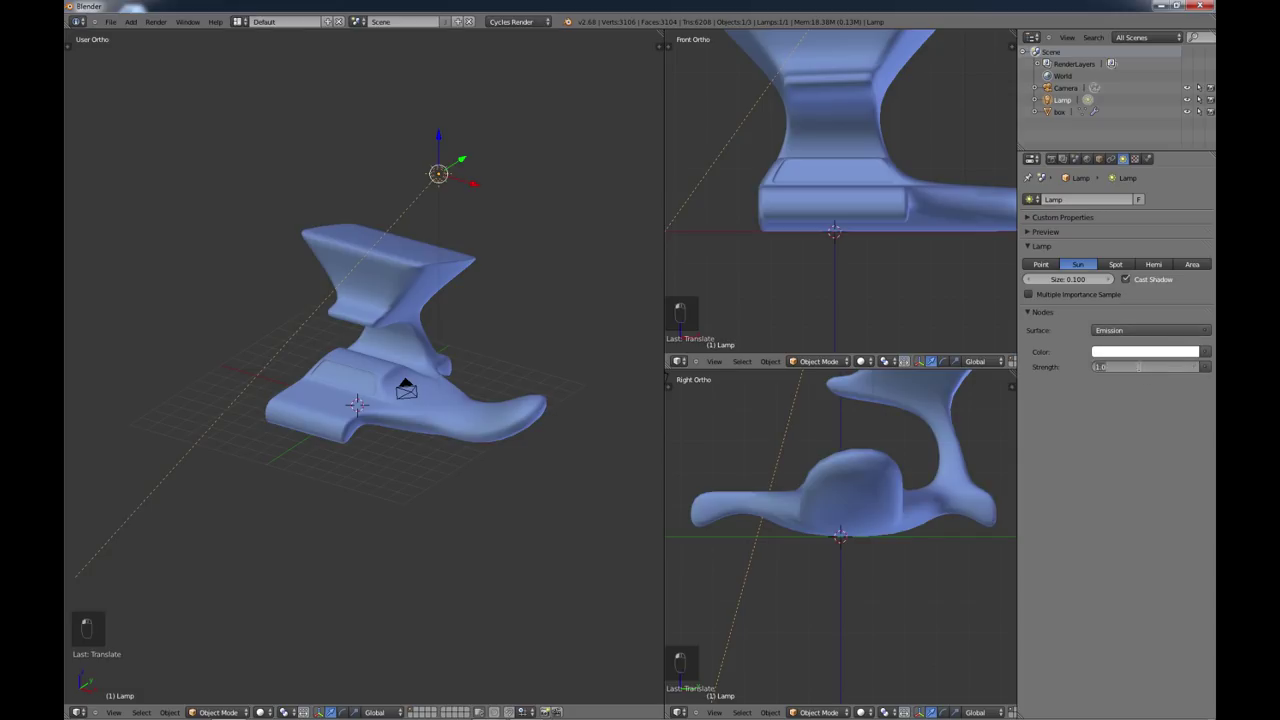
{"action": "type", "text": "3"}
{"action": "key", "text": "Return"}
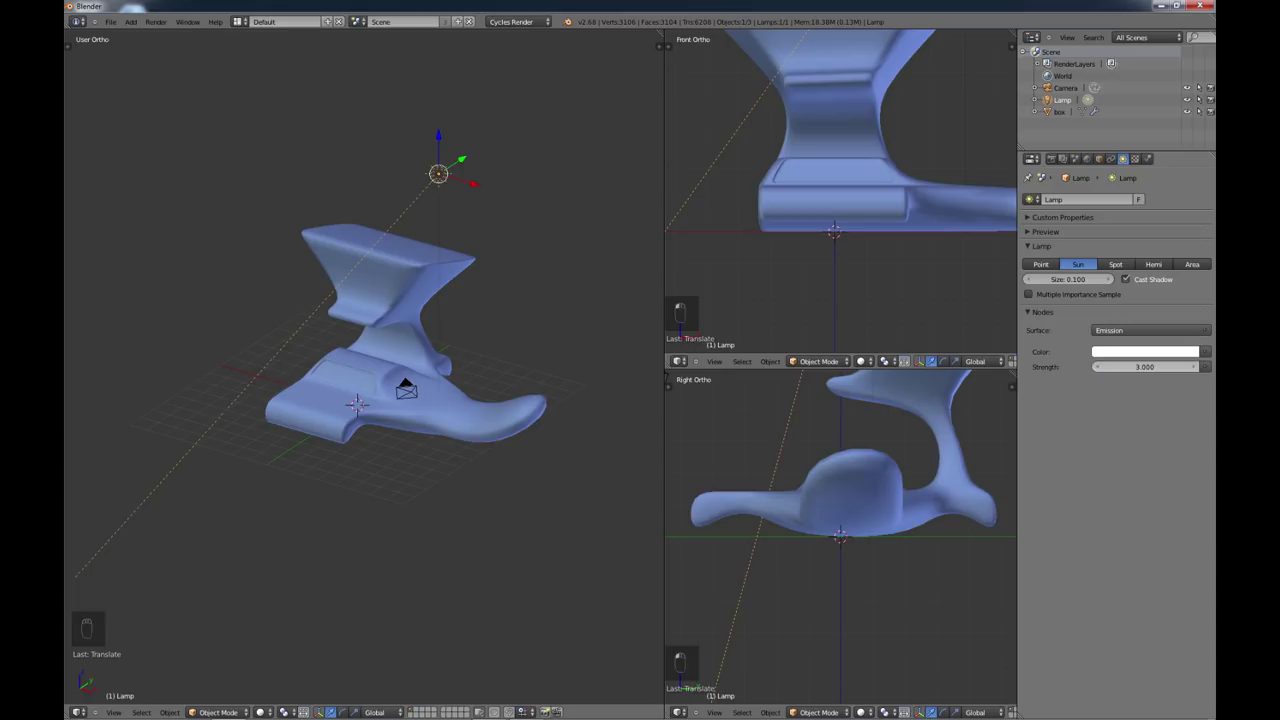
Step: Rotate the sun lamp in the right view so its beam slants down towards +Y
{"action": "middle_click_drag", "start_coordinate": [610, 351], "coordinate": [560, 297]}
{"action": "key", "text": "KP_3"}
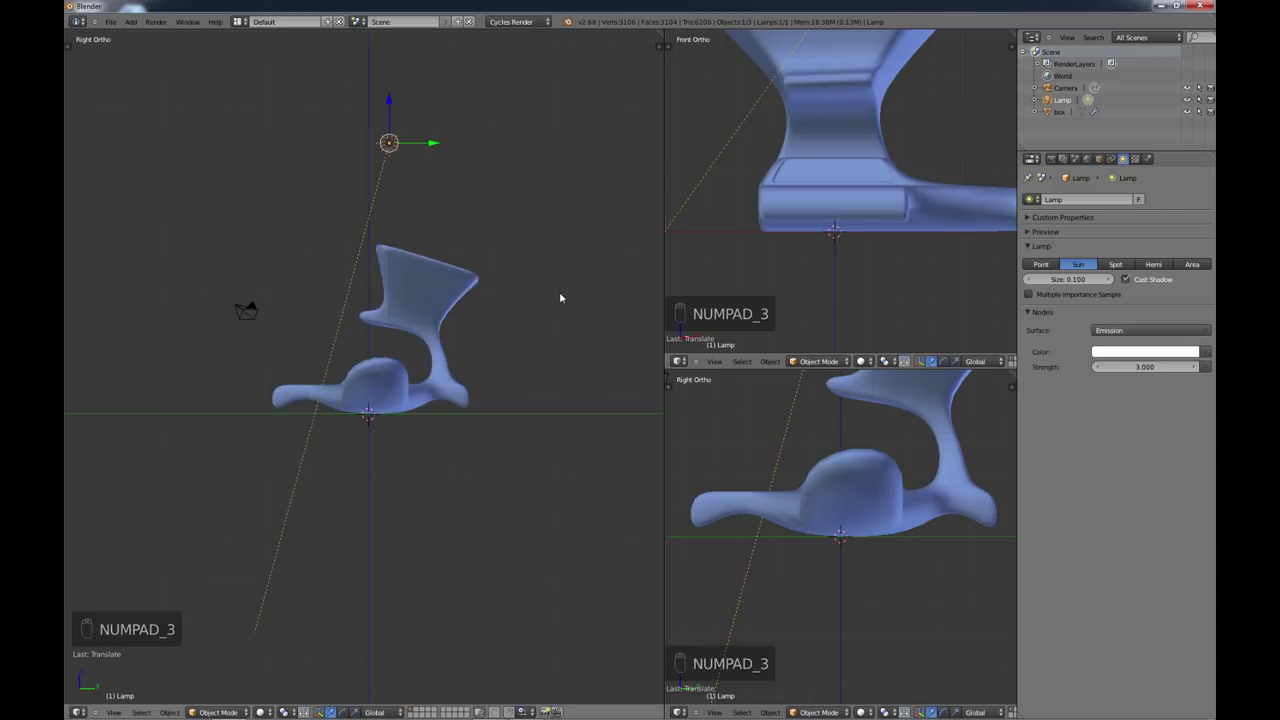
{"action": "key", "text": "r"}
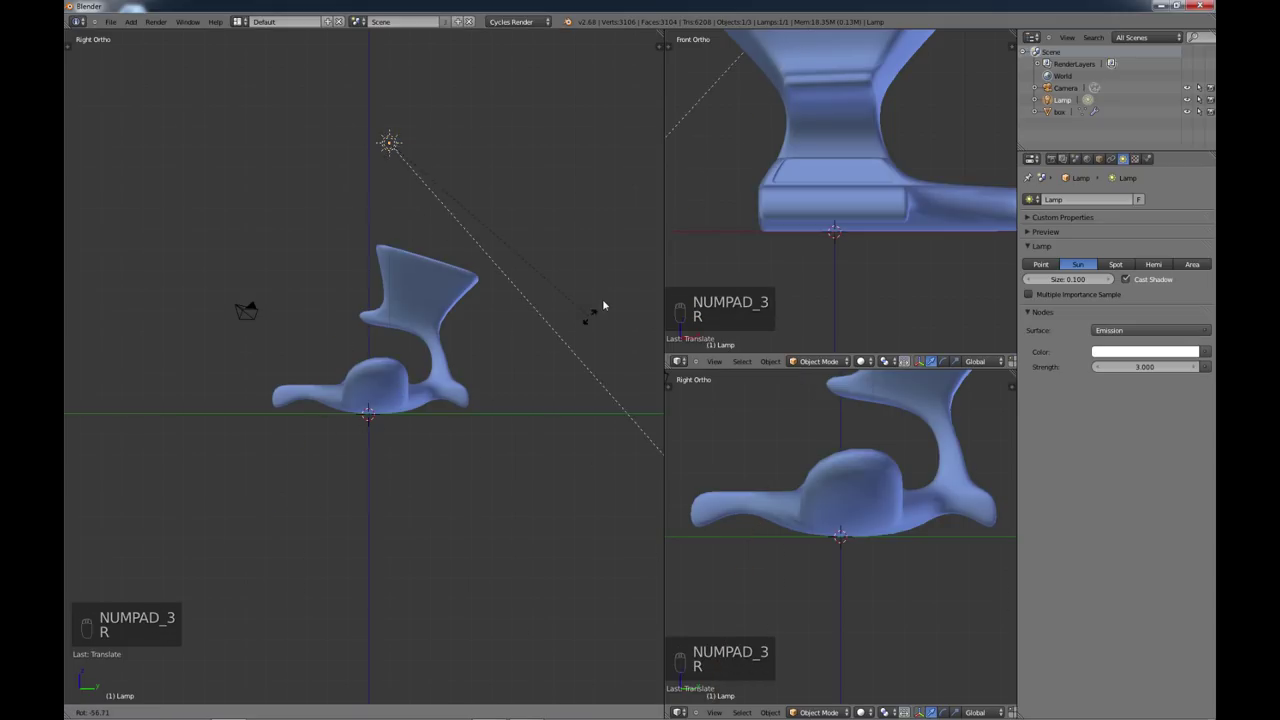
{"action": "left_click", "coordinate": [605, 295]}
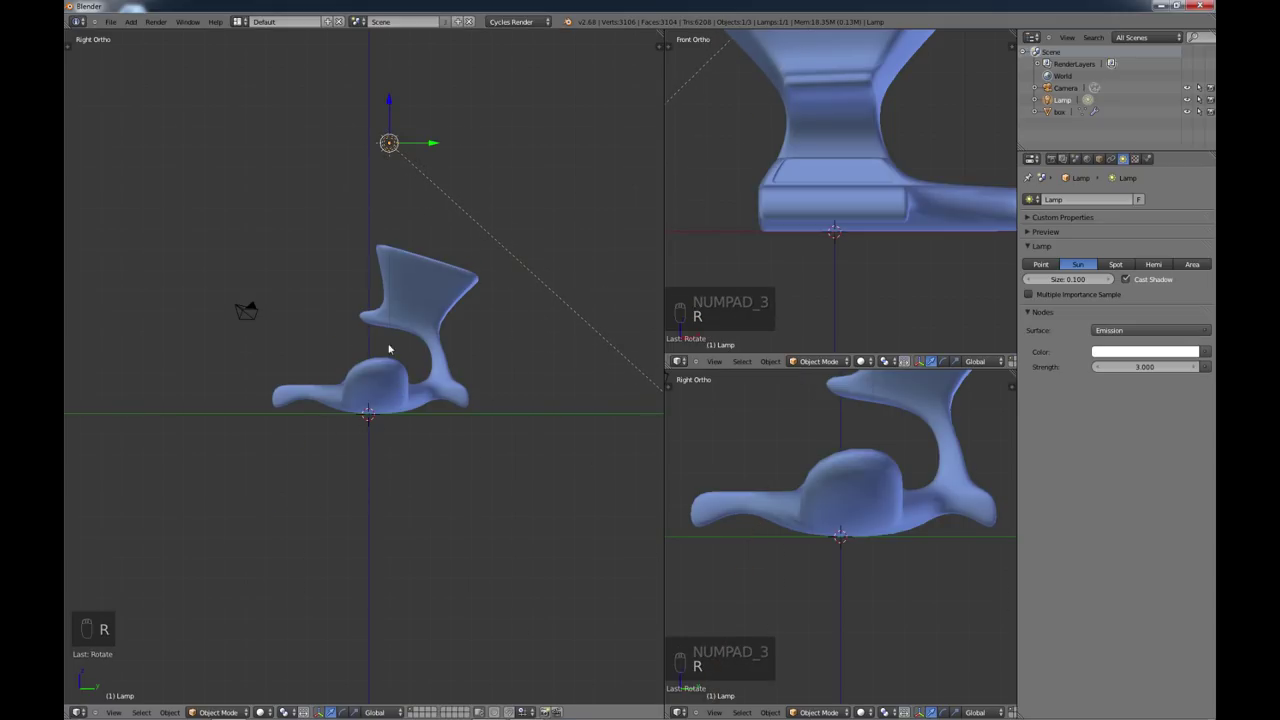
Step: Rotate the sun lamp in the top view so its beam runs closer to the +Y direction
{"action": "middle_click_drag", "start_coordinate": [389, 349], "coordinate": [486, 408]}
{"action": "key", "text": "KP_7"}
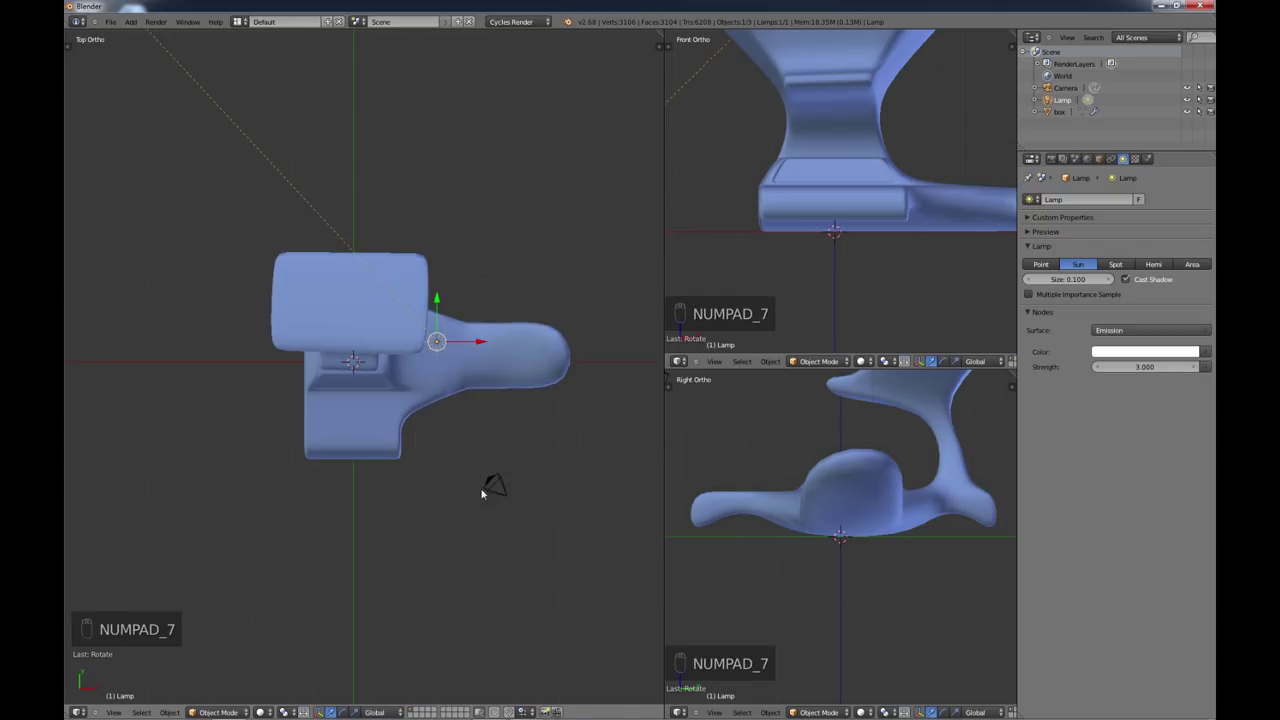
{"action": "key", "text": "r"}
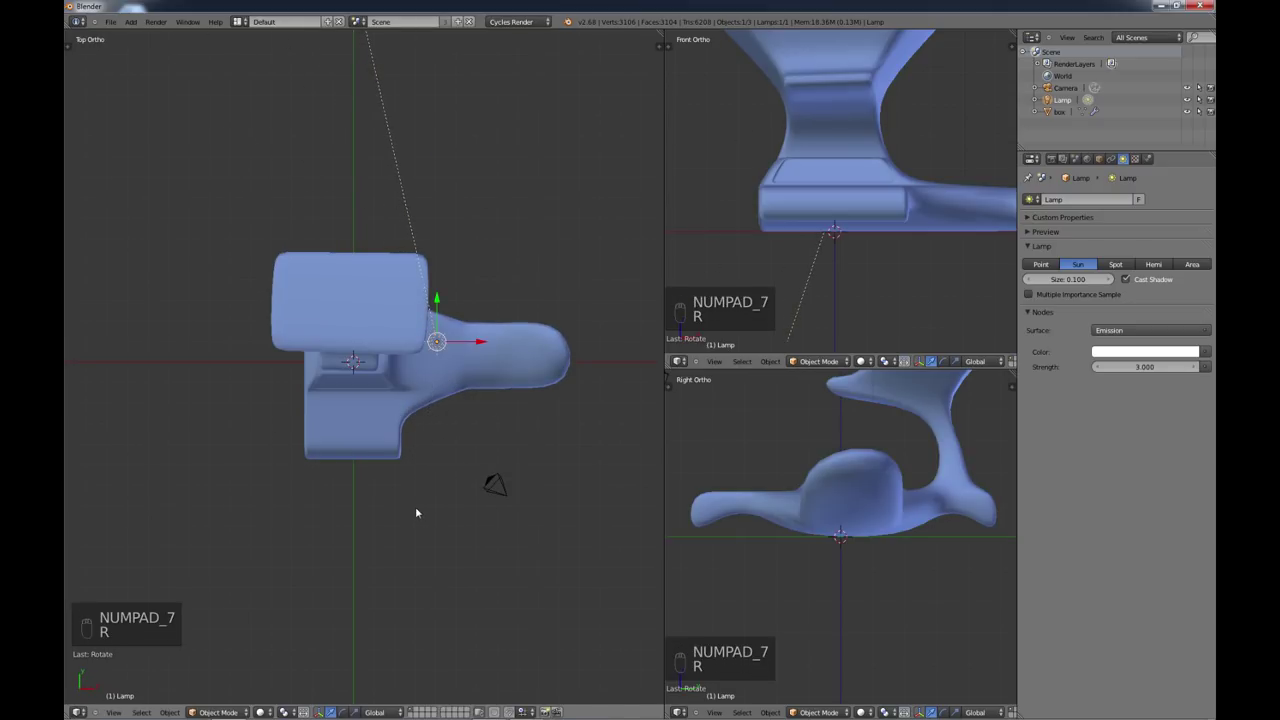
{"action": "middle_click_drag", "start_coordinate": [416, 512], "coordinate": [364, 369]}
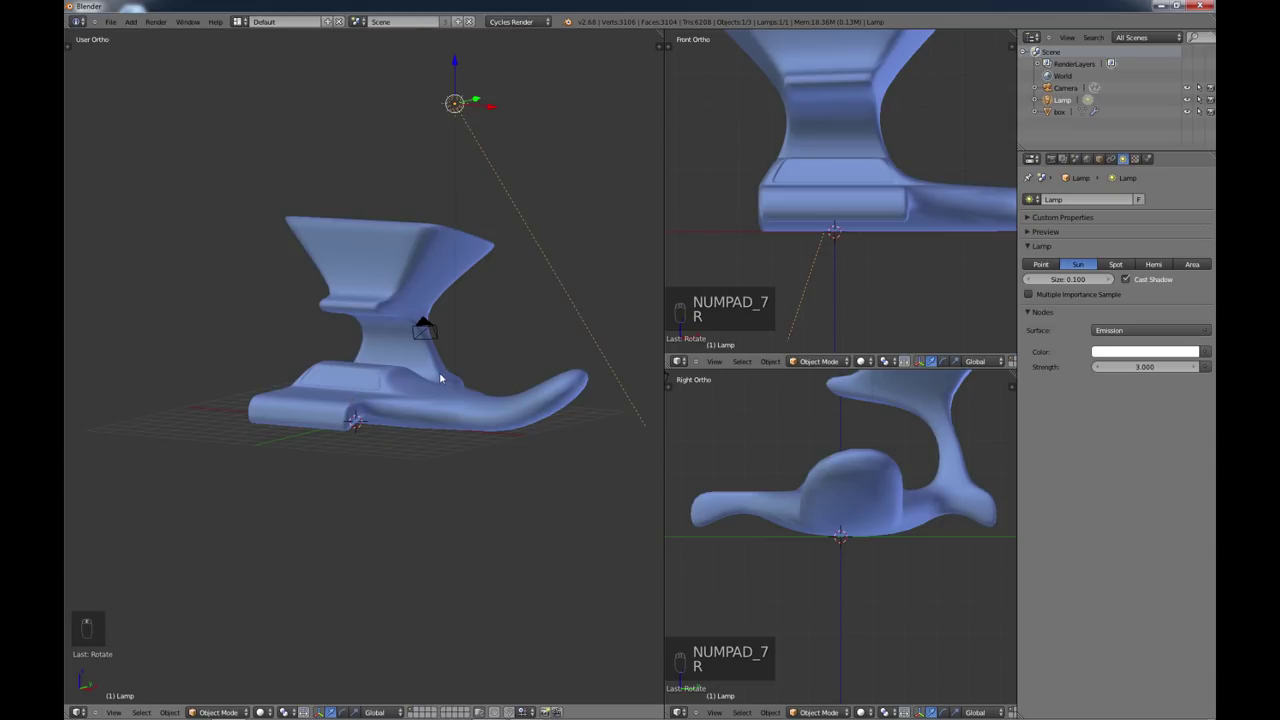
{"action": "scroll", "coordinate": [482, 350], "scroll_direction": "down", "scroll_amount": 2}
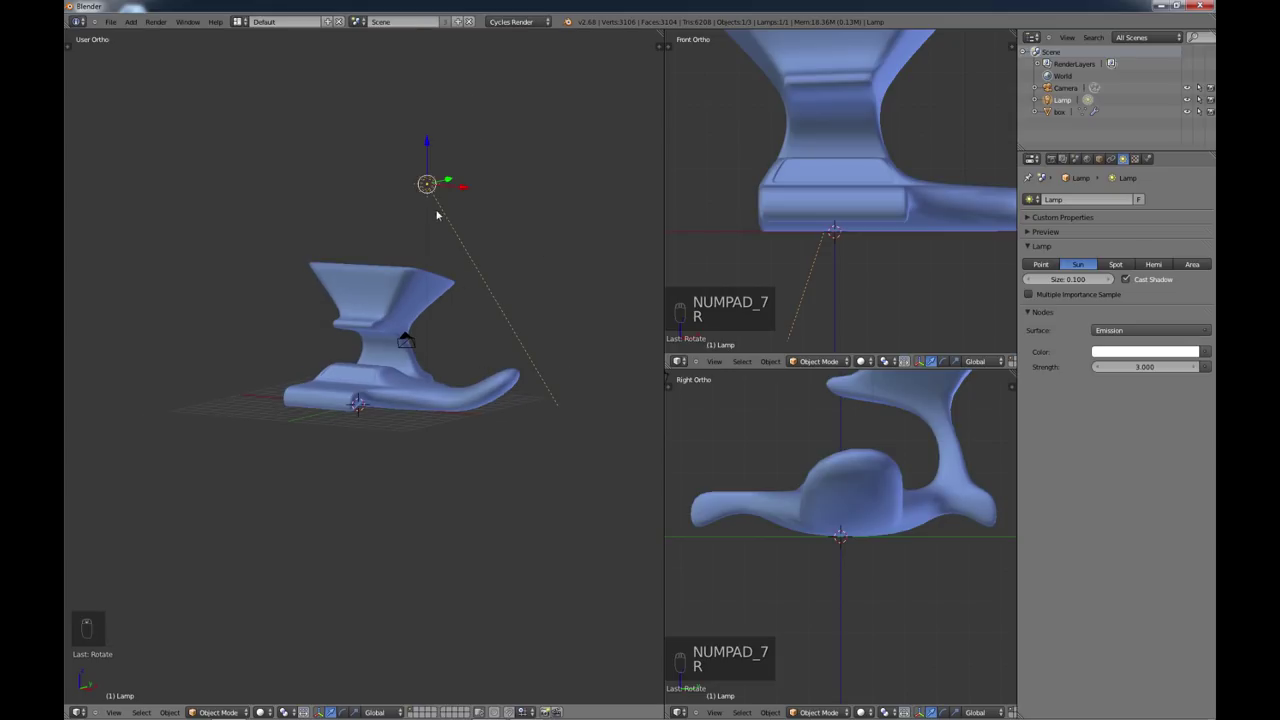
Step: Select the camera, make it the scene's active camera and look through it in the Right Ortho viewport
{"action": "middle_click_drag", "start_coordinate": [445, 300], "coordinate": [277, 374]}
{"action": "right_click", "coordinate": [270, 386]}
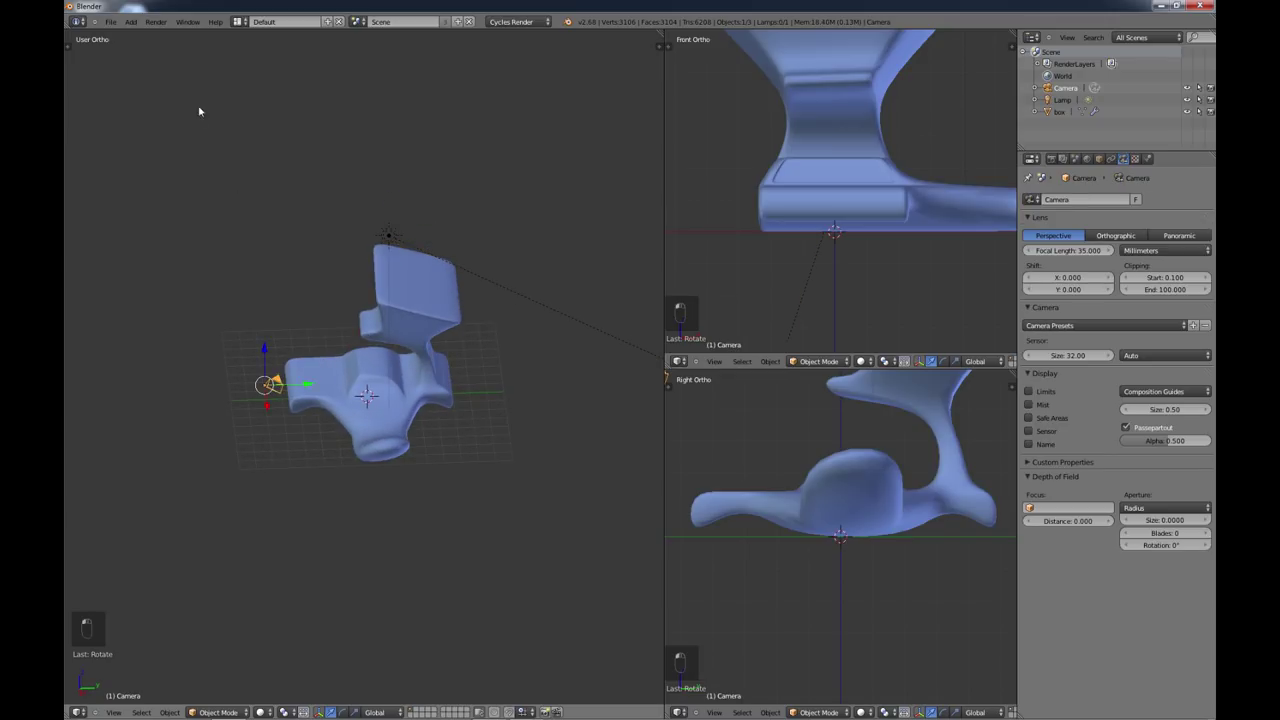
{"action": "left_click", "coordinate": [131, 22]}
{"action": "middle_click_drag", "start_coordinate": [363, 418], "coordinate": [388, 440]}
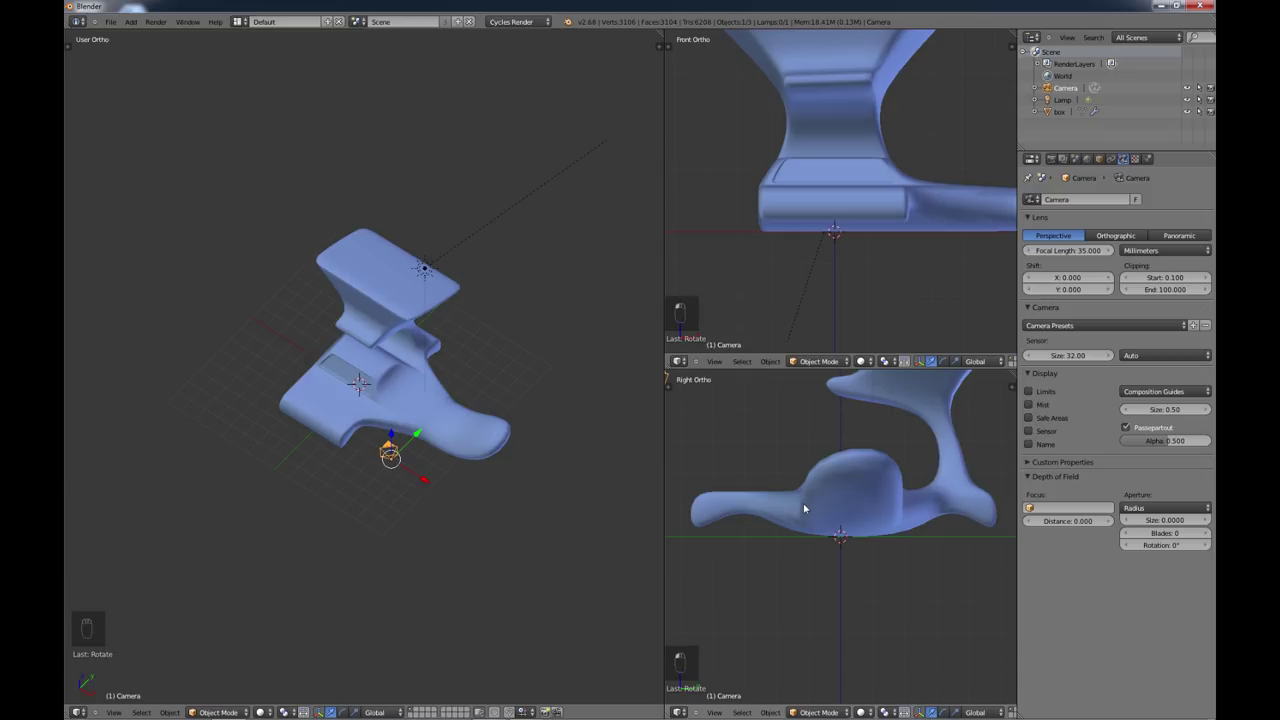
{"action": "key", "text": "ctrl+KP_0"}
{"action": "scroll", "coordinate": [857, 571], "scroll_direction": "down", "scroll_amount": 2}
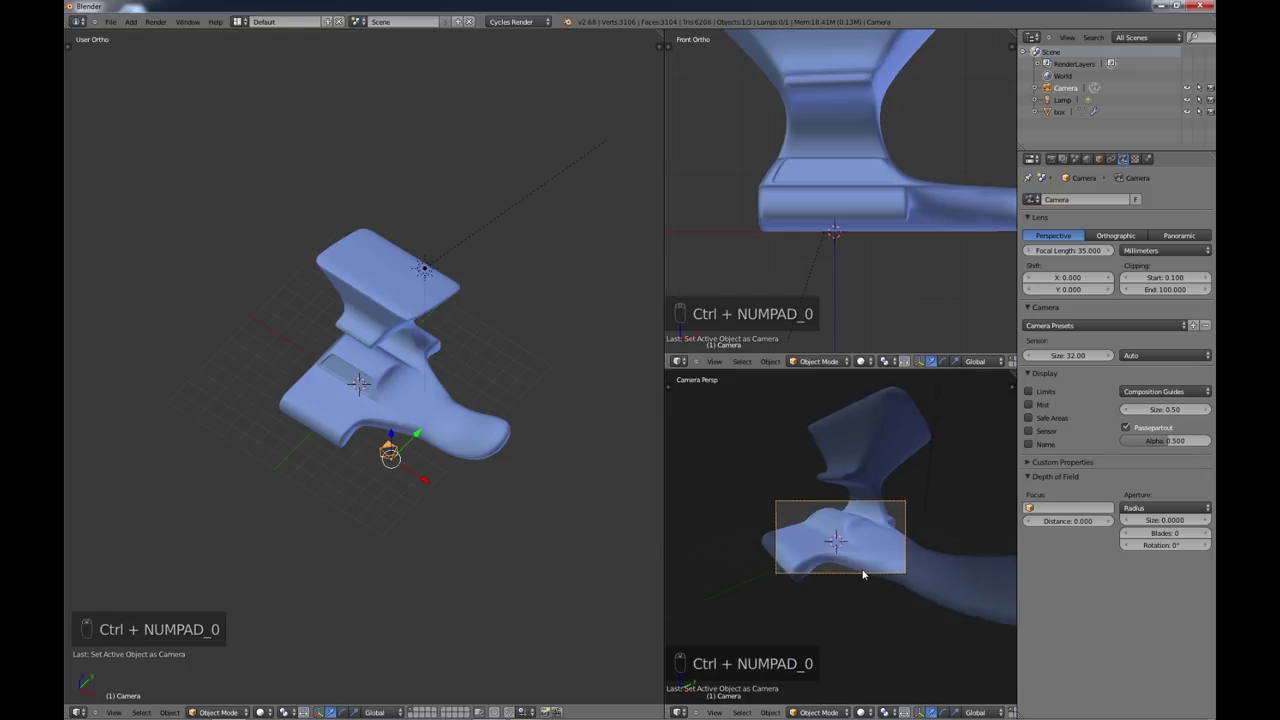
{"action": "left_click", "coordinate": [716, 712]}
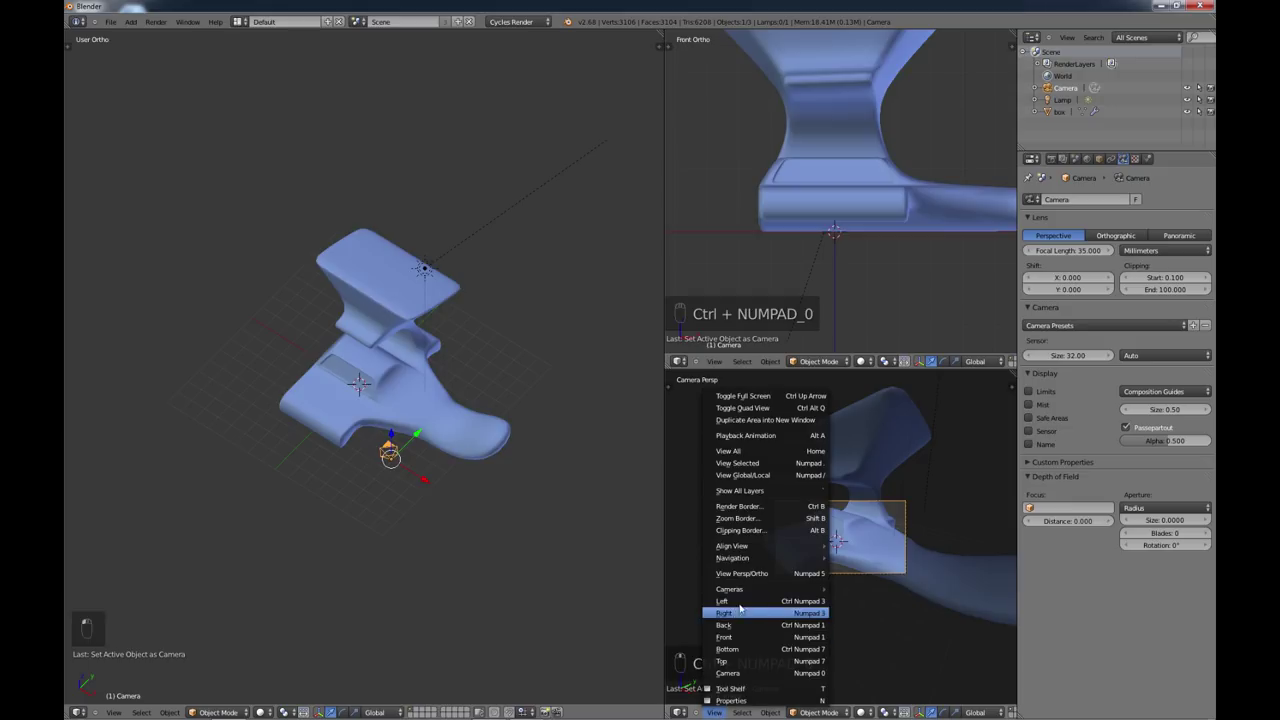
{"action": "mouse_move", "coordinate": [745, 594]}
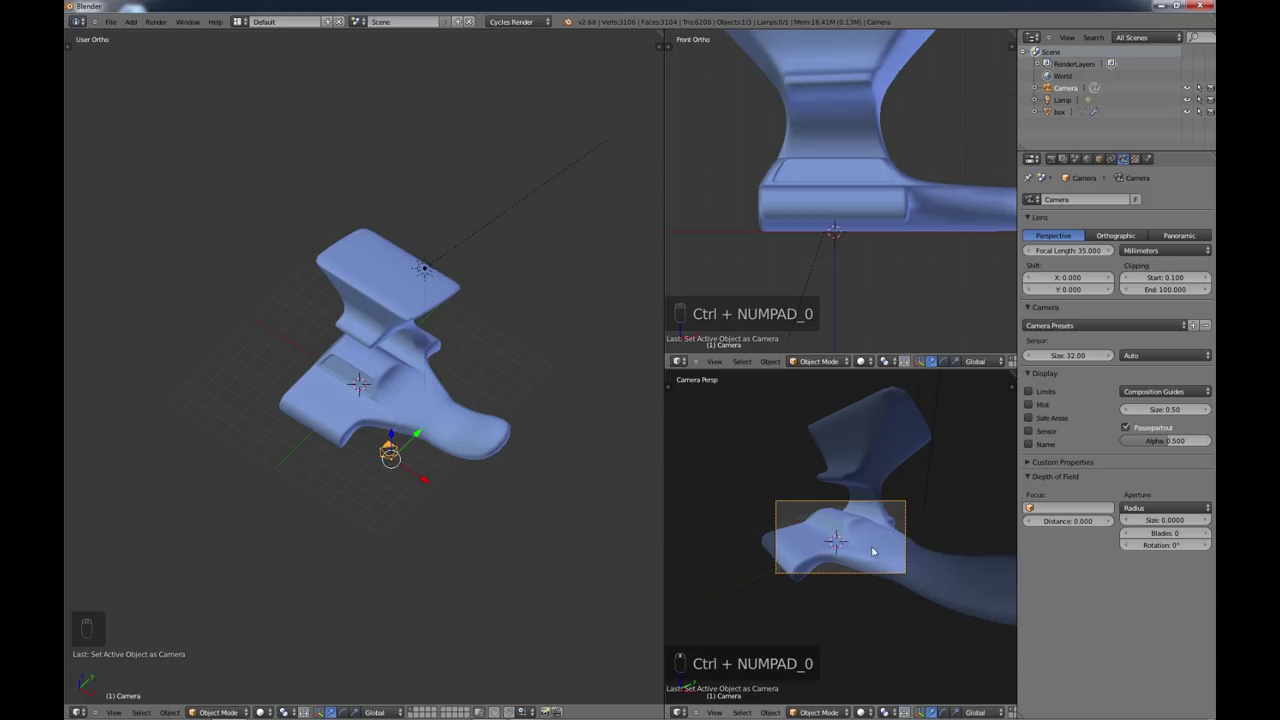
{"action": "key", "text": "r"}
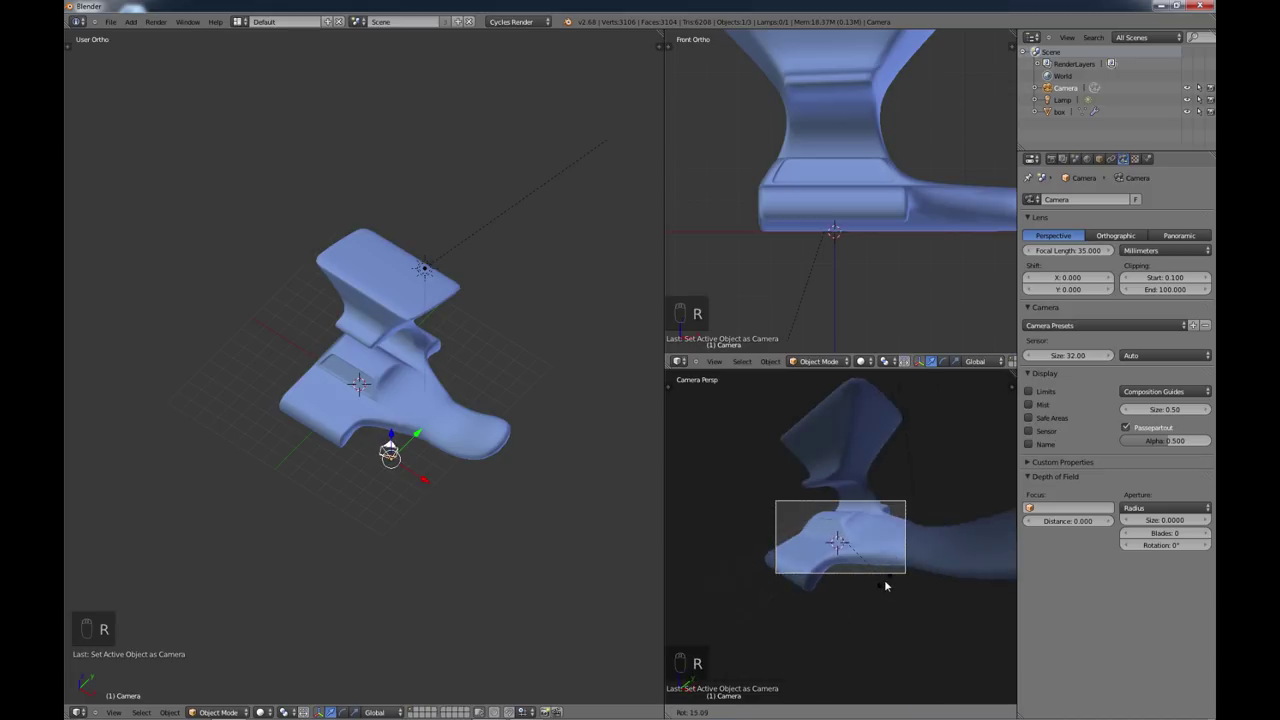
{"action": "right_click", "coordinate": [893, 574]}
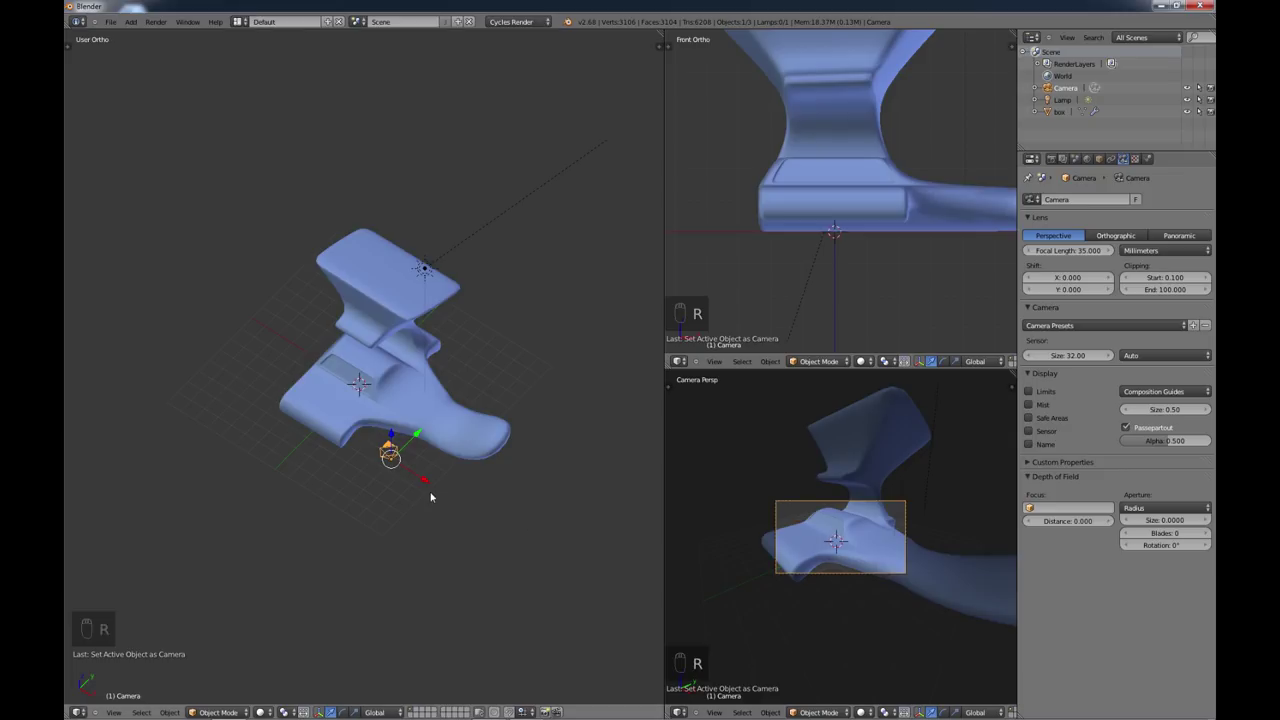
{"action": "key", "text": "s"}
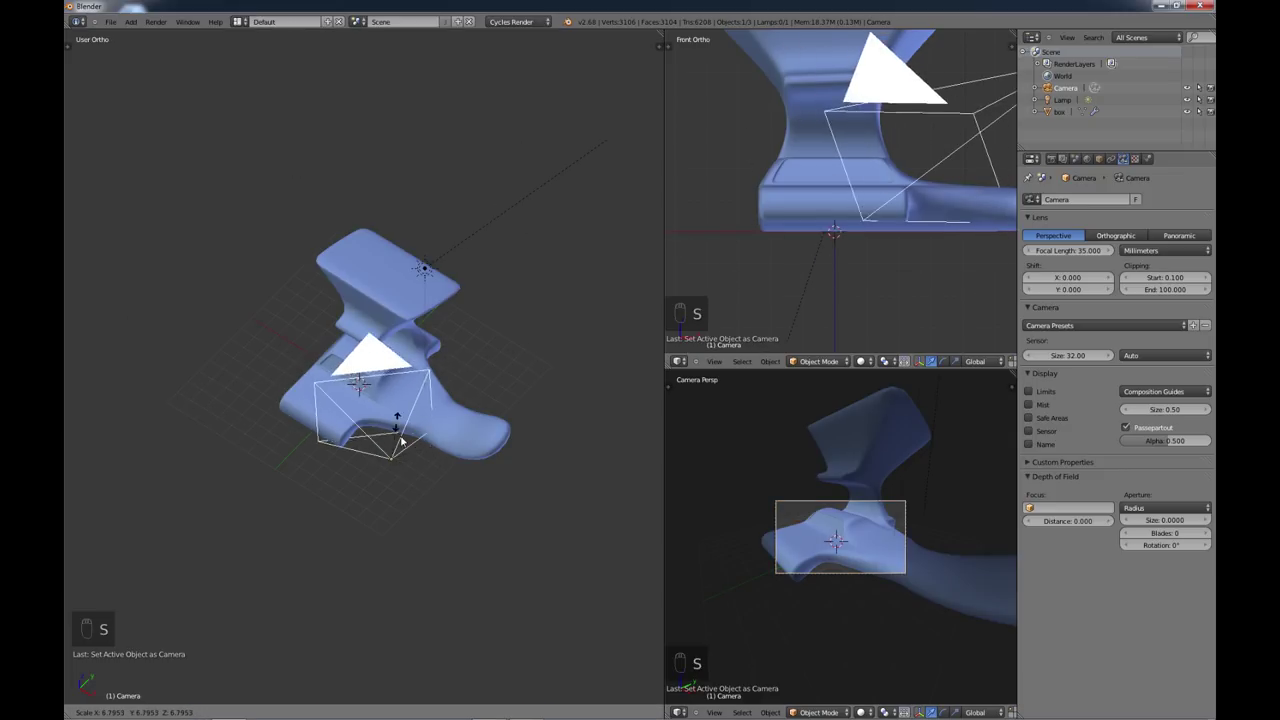
{"action": "left_click", "coordinate": [388, 448]}
Step: Pull the camera back along its local Z axis until the model appears small in the camera frame
{"action": "key", "text": "g"}
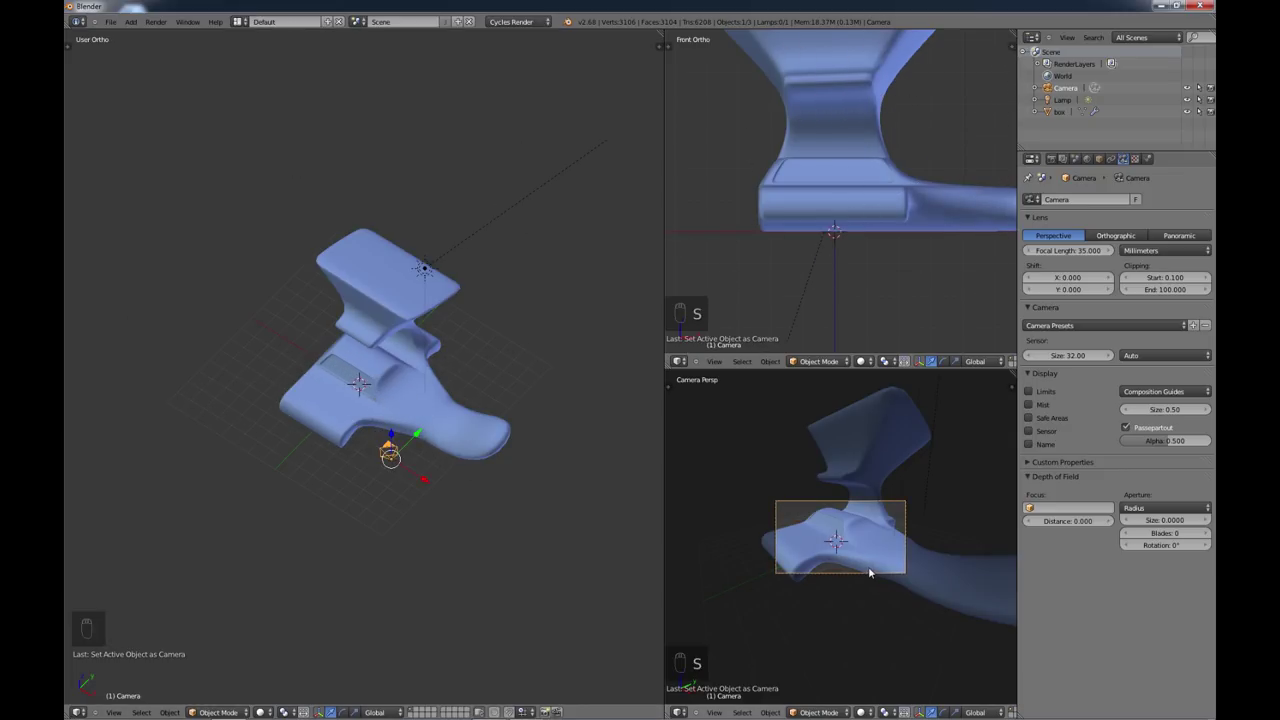
{"action": "left_click", "coordinate": [869, 566]}
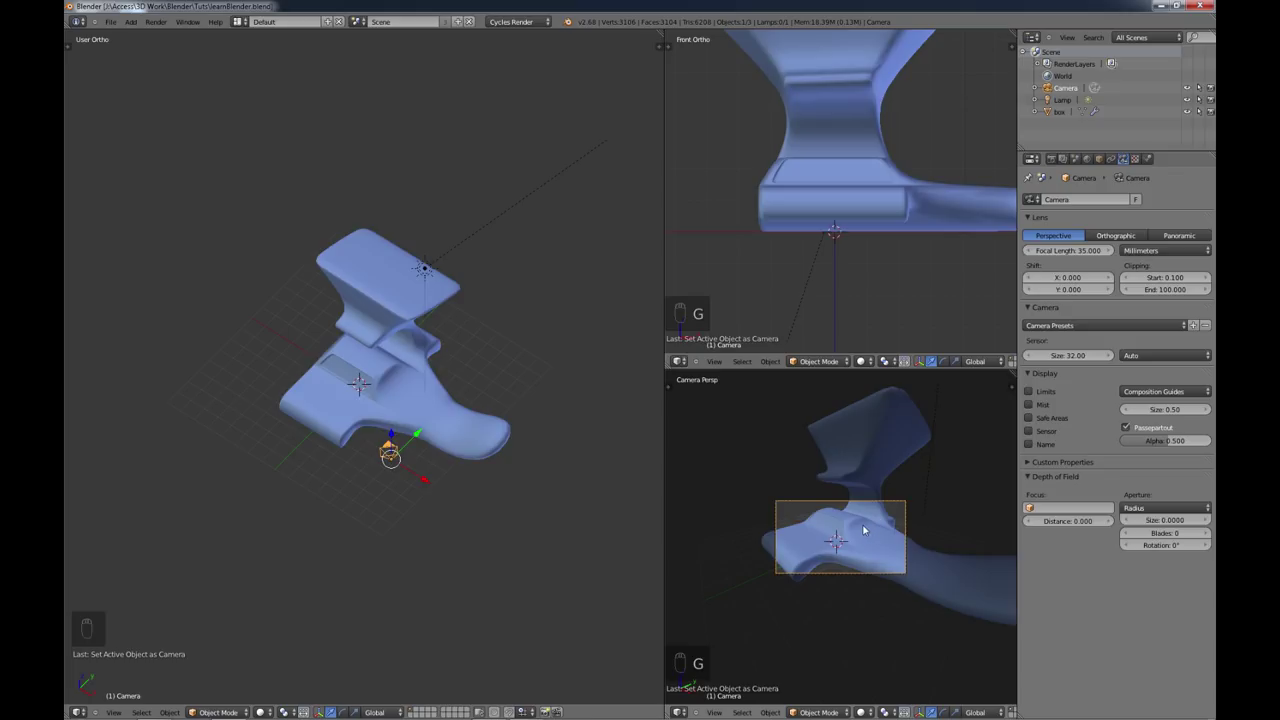
{"action": "key", "text": "g"}
{"action": "key", "text": "z"}
{"action": "key", "text": "z"}
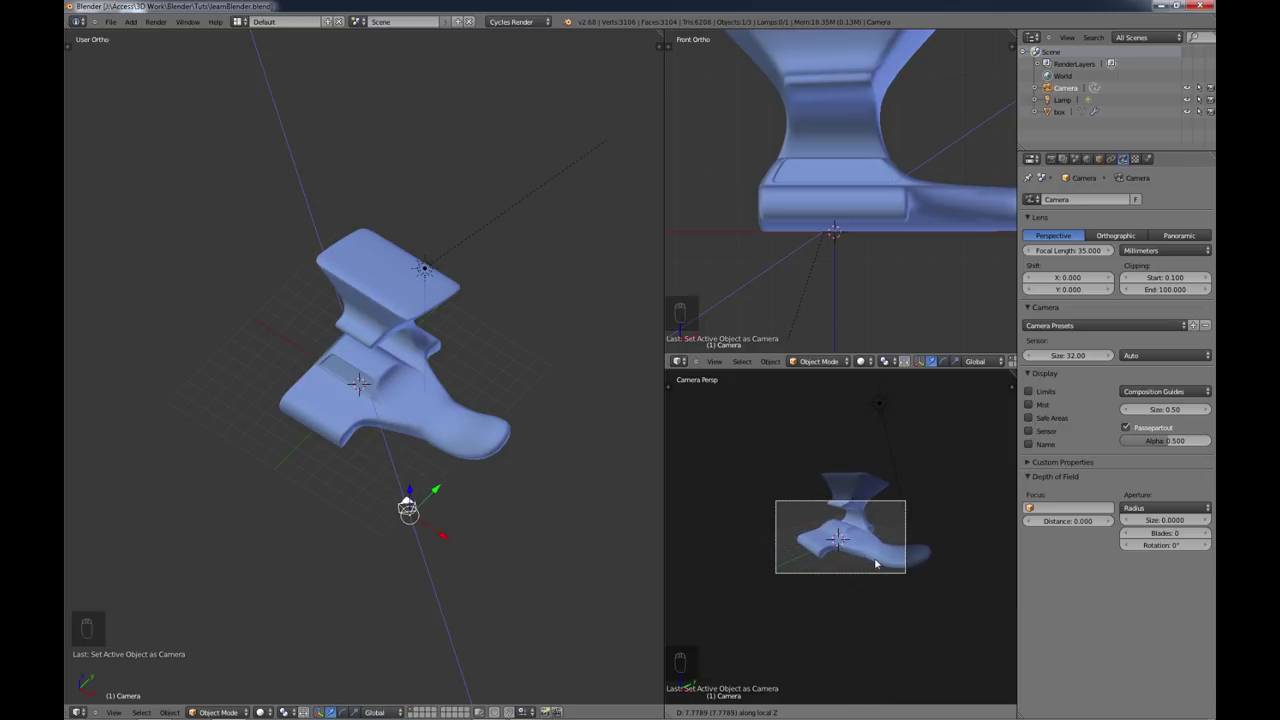
{"action": "left_click", "coordinate": [876, 572]}
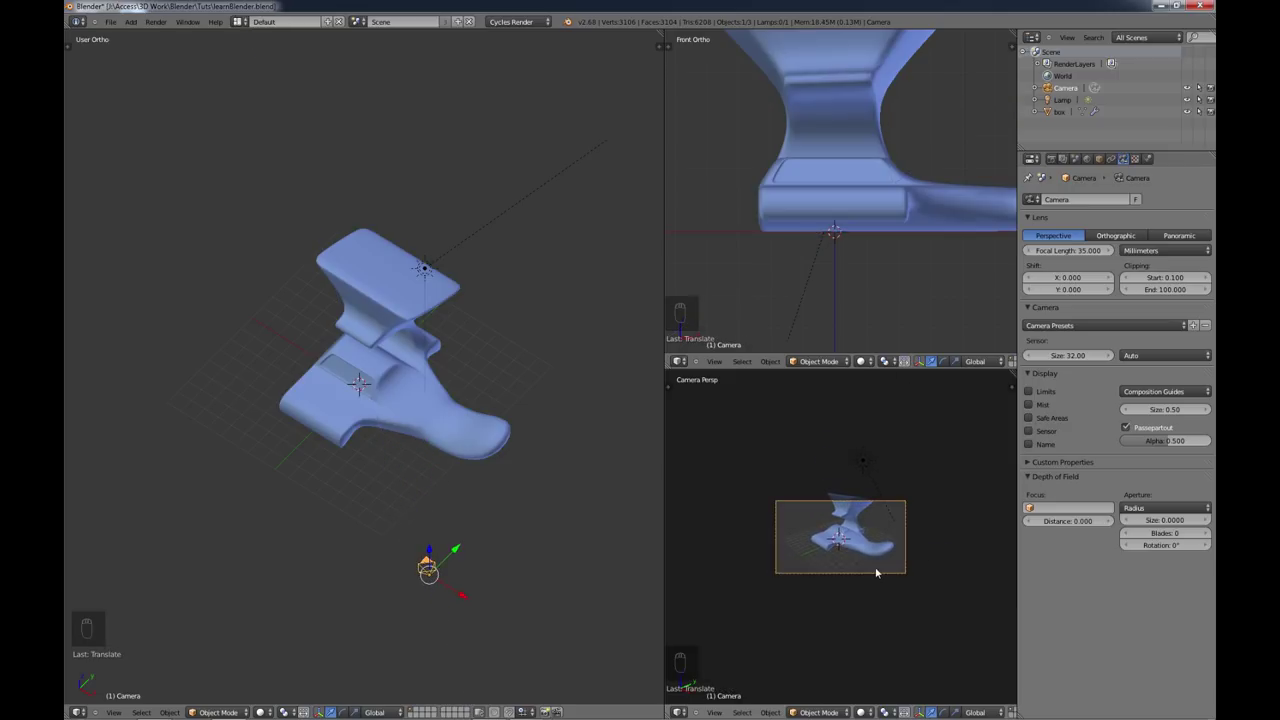
Step: Move the camera within its own view so the whole model sits inside the frame
{"action": "key", "text": "g"}
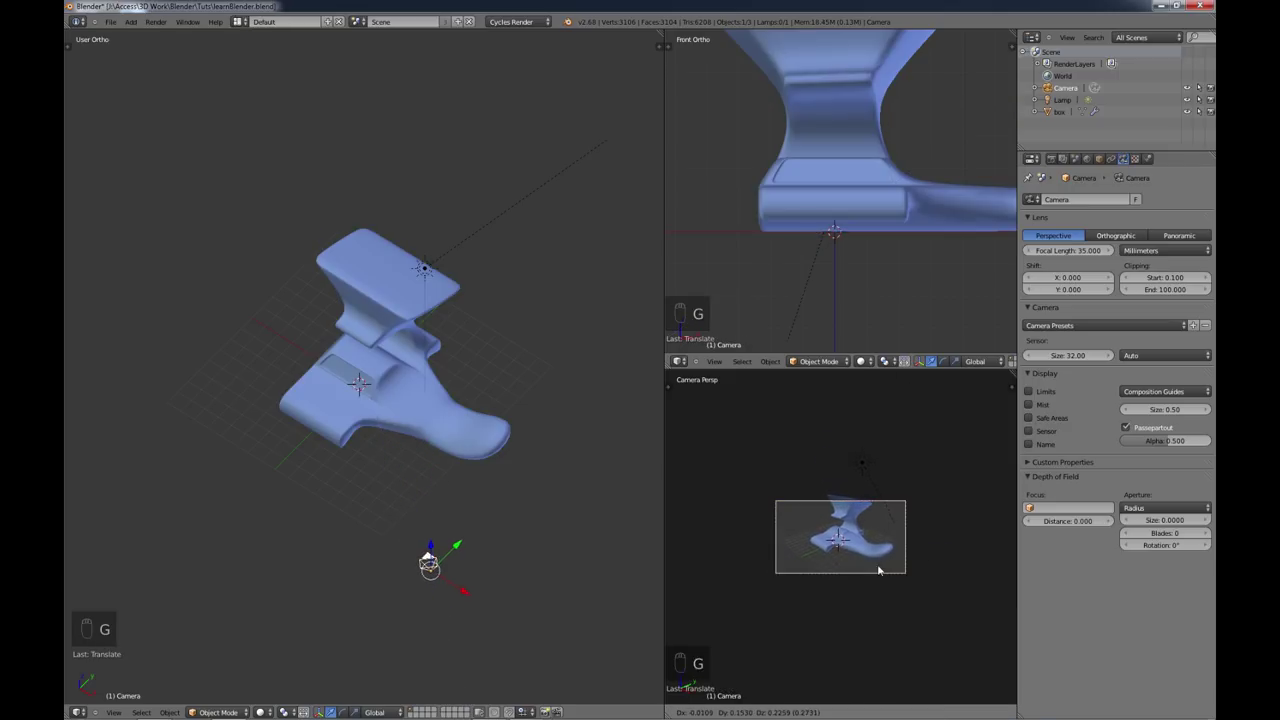
{"action": "left_click", "coordinate": [896, 530]}
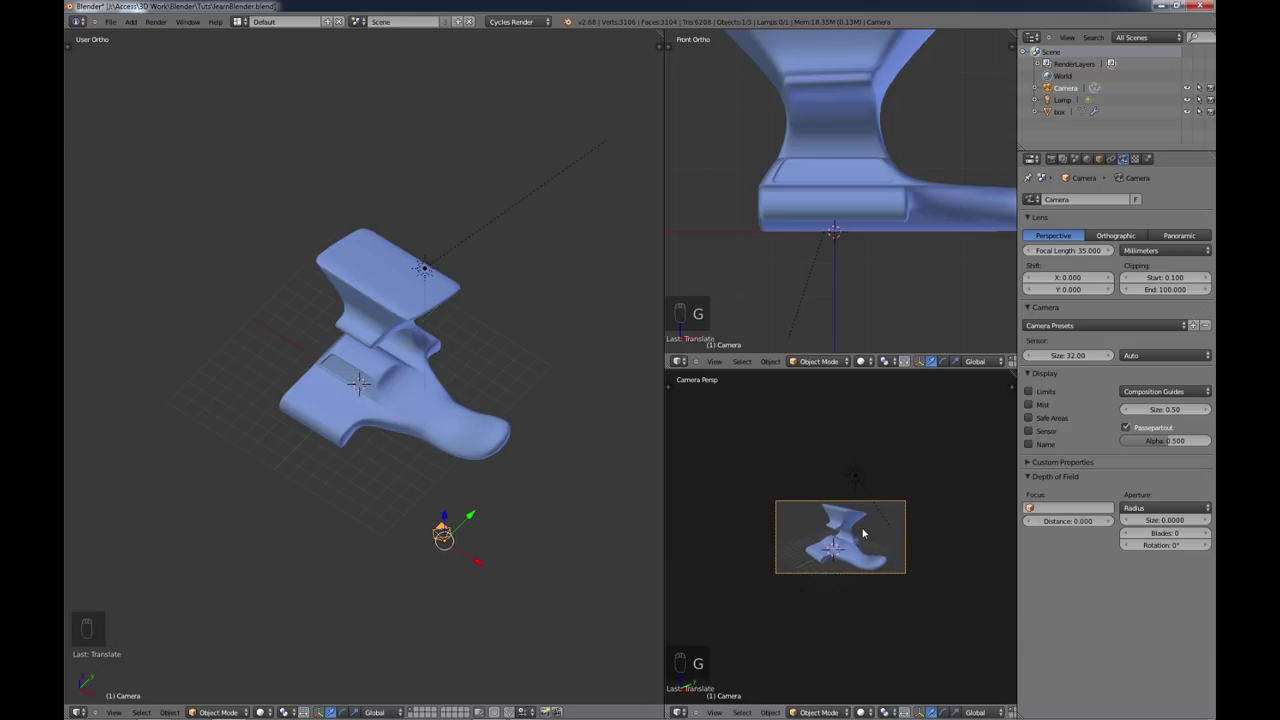
{"action": "scroll", "coordinate": [863, 533], "scroll_direction": "up", "scroll_amount": 3}
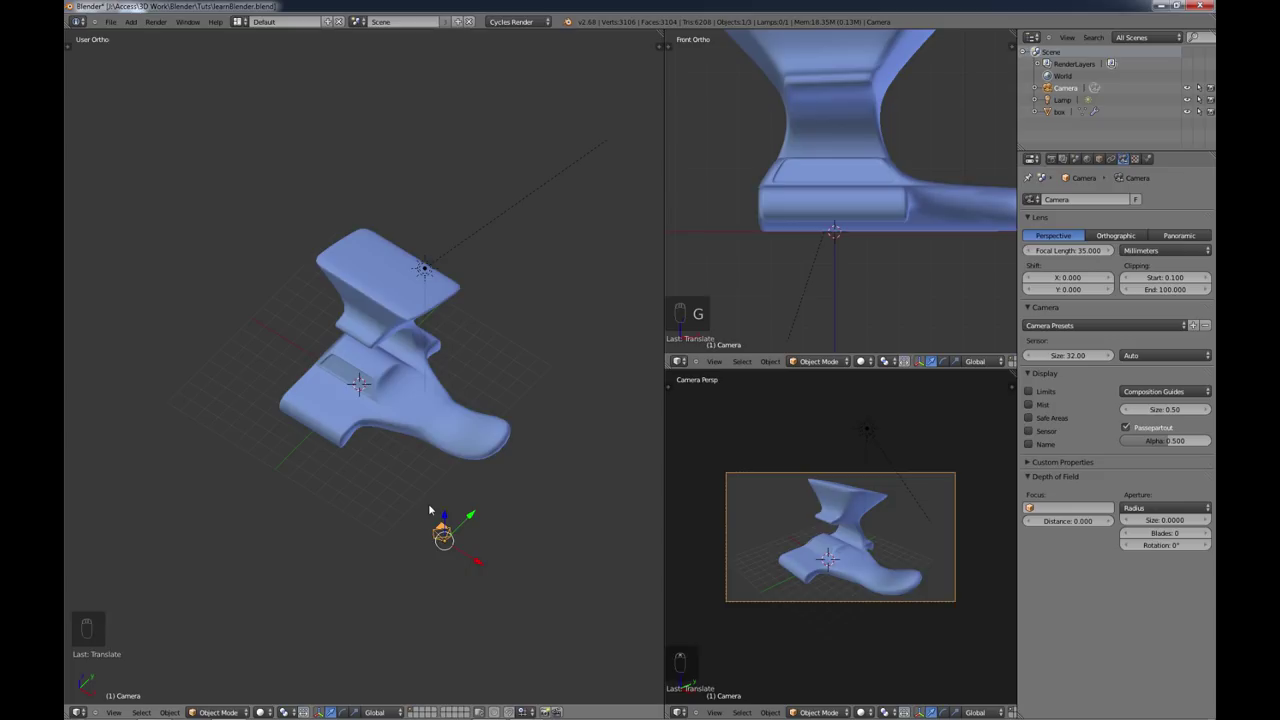
Step: Try the camera on the model's -X side in the top view, rotated to face the model
{"action": "key", "text": "KP_7"}
{"action": "scroll", "coordinate": [432, 501], "scroll_direction": "down", "scroll_amount": 3}
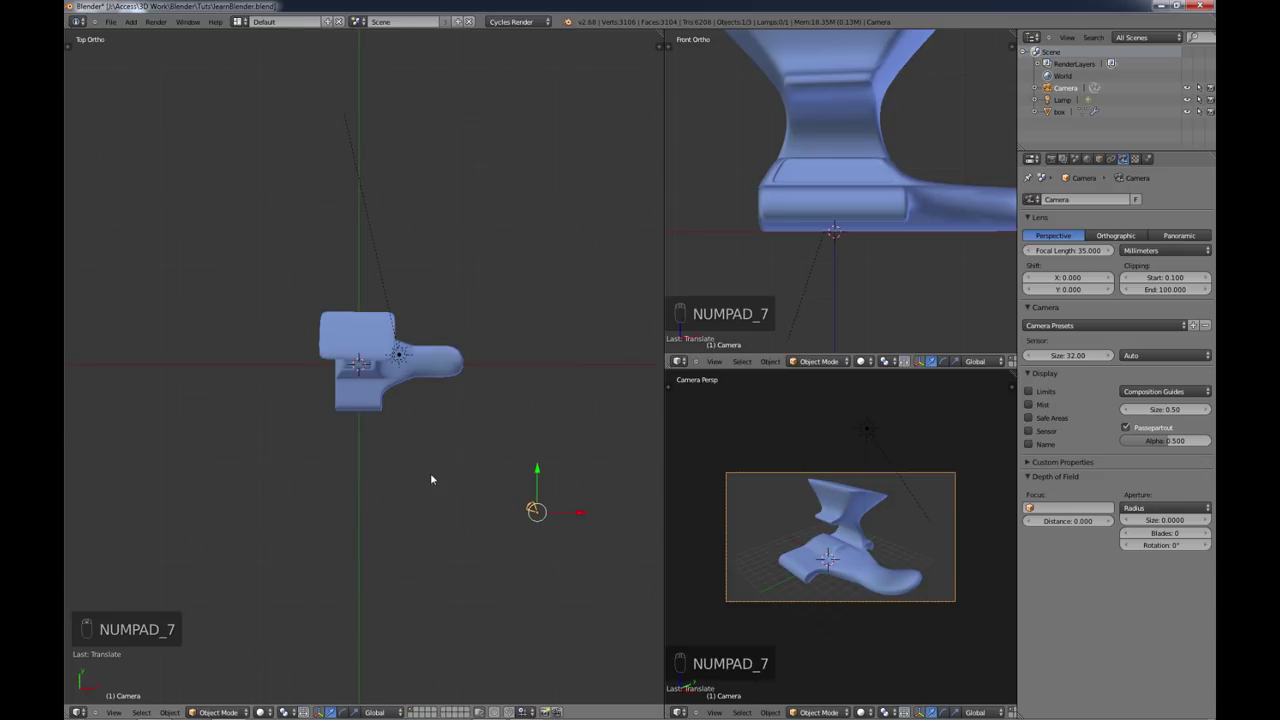
{"action": "key", "text": "g"}
{"action": "left_click", "coordinate": [320, 605]}
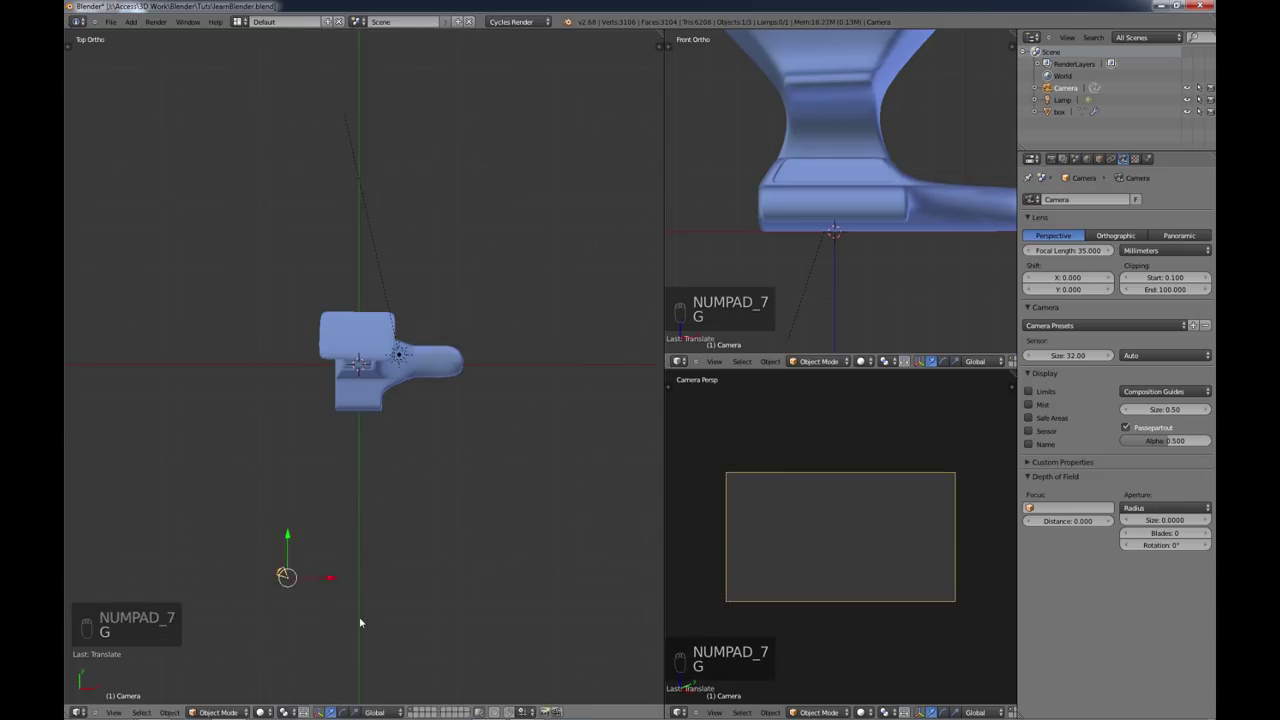
{"action": "key", "text": "r"}
{"action": "left_click", "coordinate": [277, 636]}
Step: Move the camera to the model's front +X side, turn it towards the model and shift it to centre the model in frame
{"action": "key", "text": "g"}
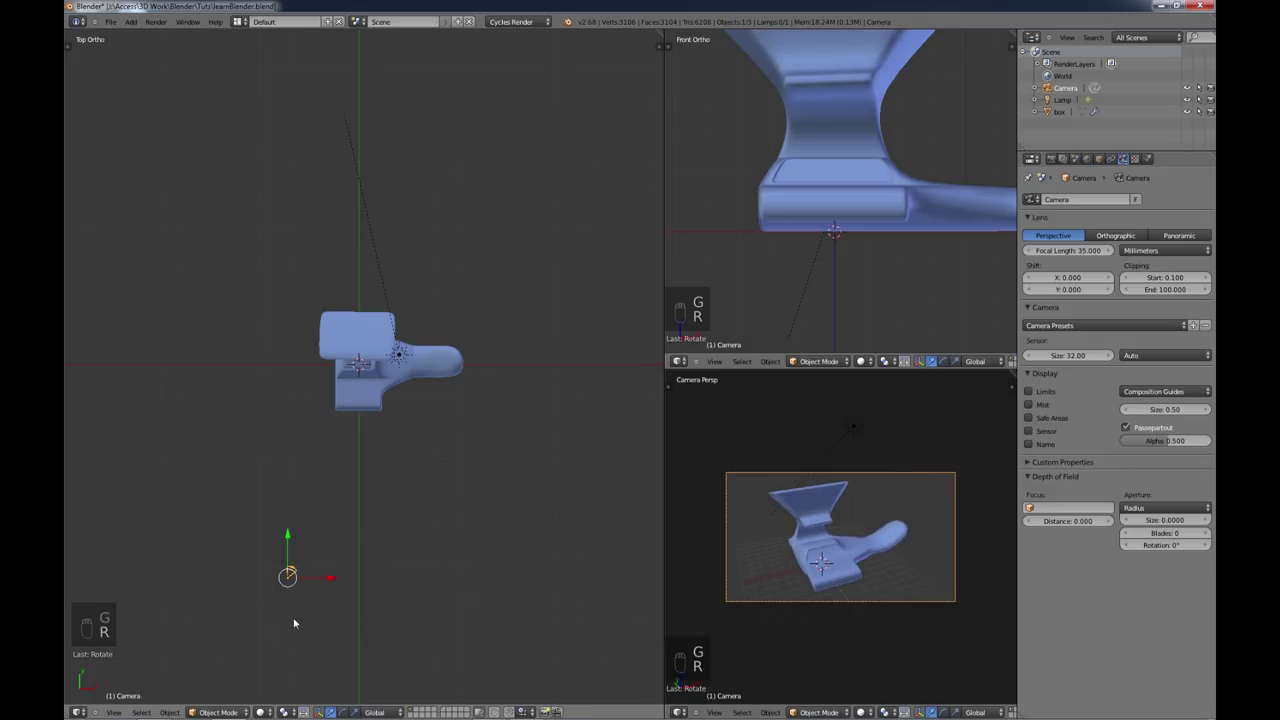
{"action": "left_click", "coordinate": [486, 610]}
{"action": "key", "text": "g"}
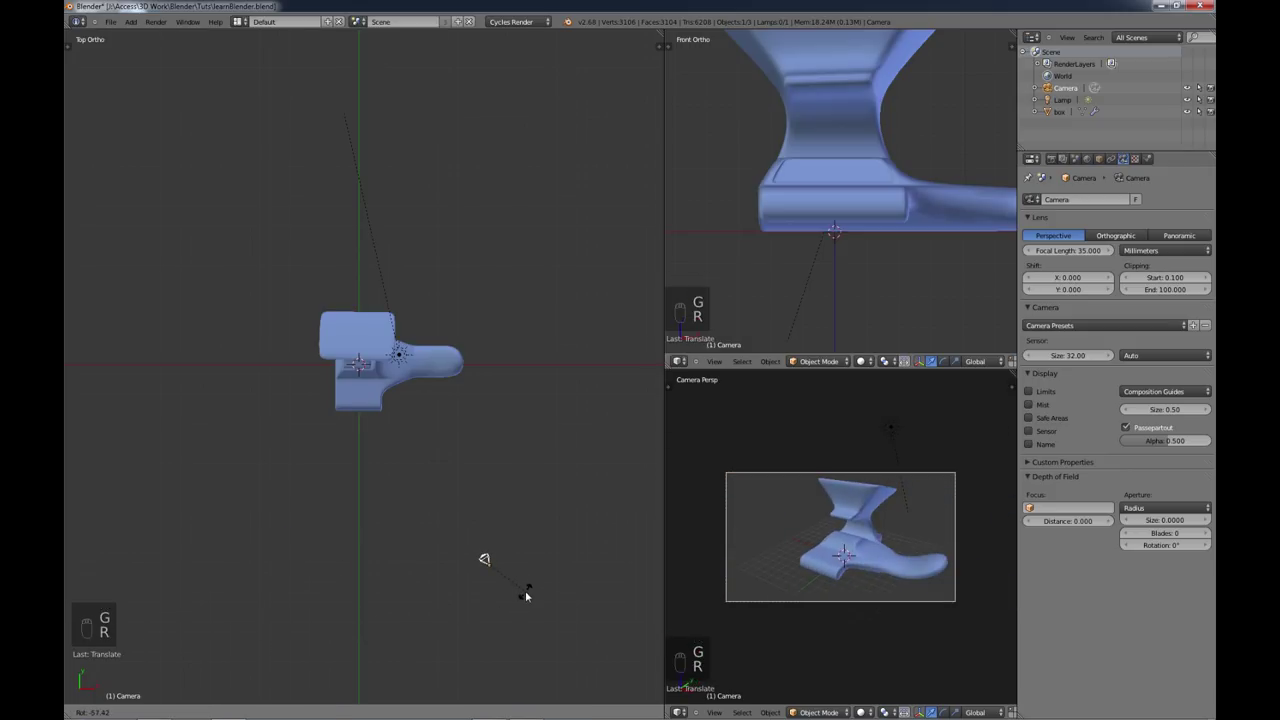
{"action": "left_click", "coordinate": [564, 591]}
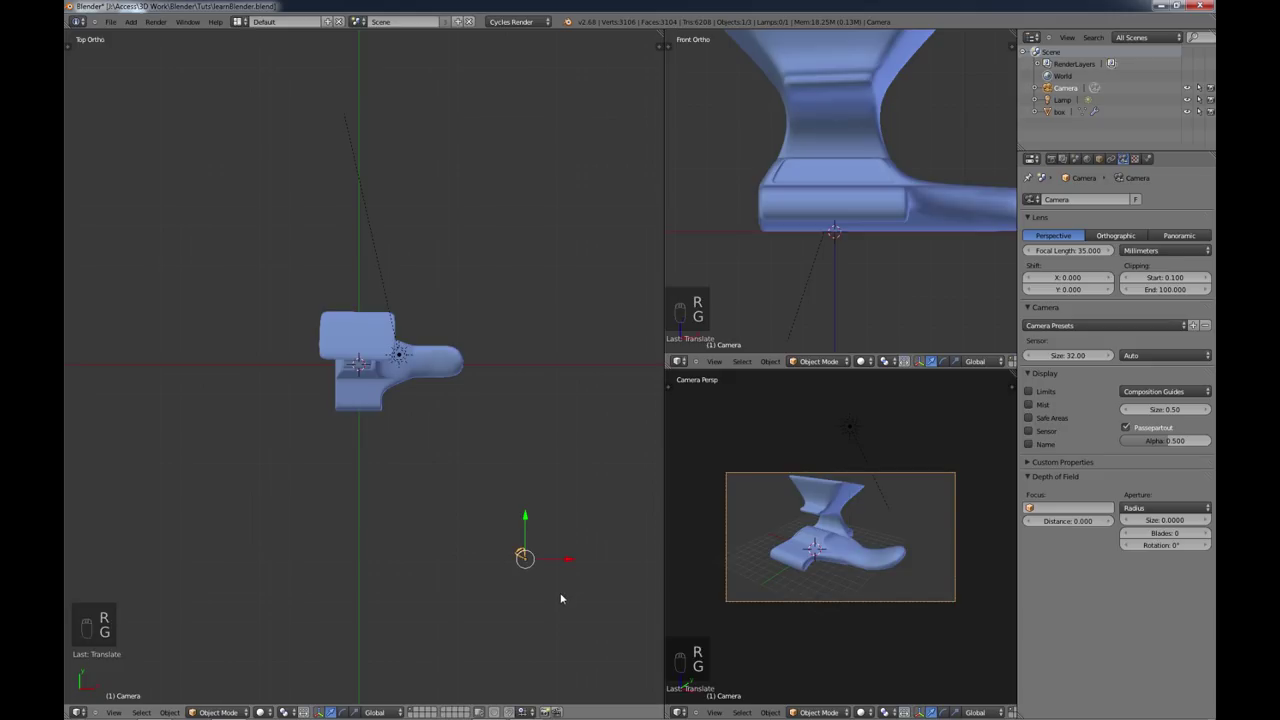
{"action": "key", "text": "g"}
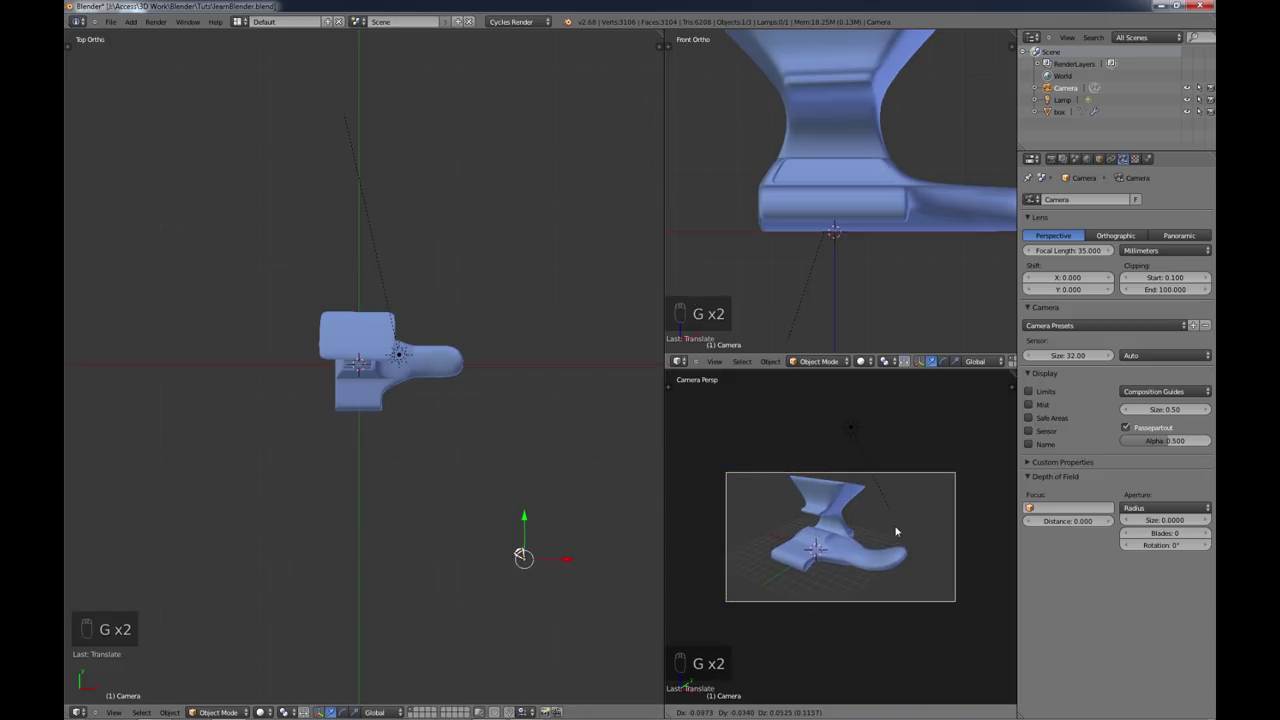
{"action": "left_click", "coordinate": [873, 498]}
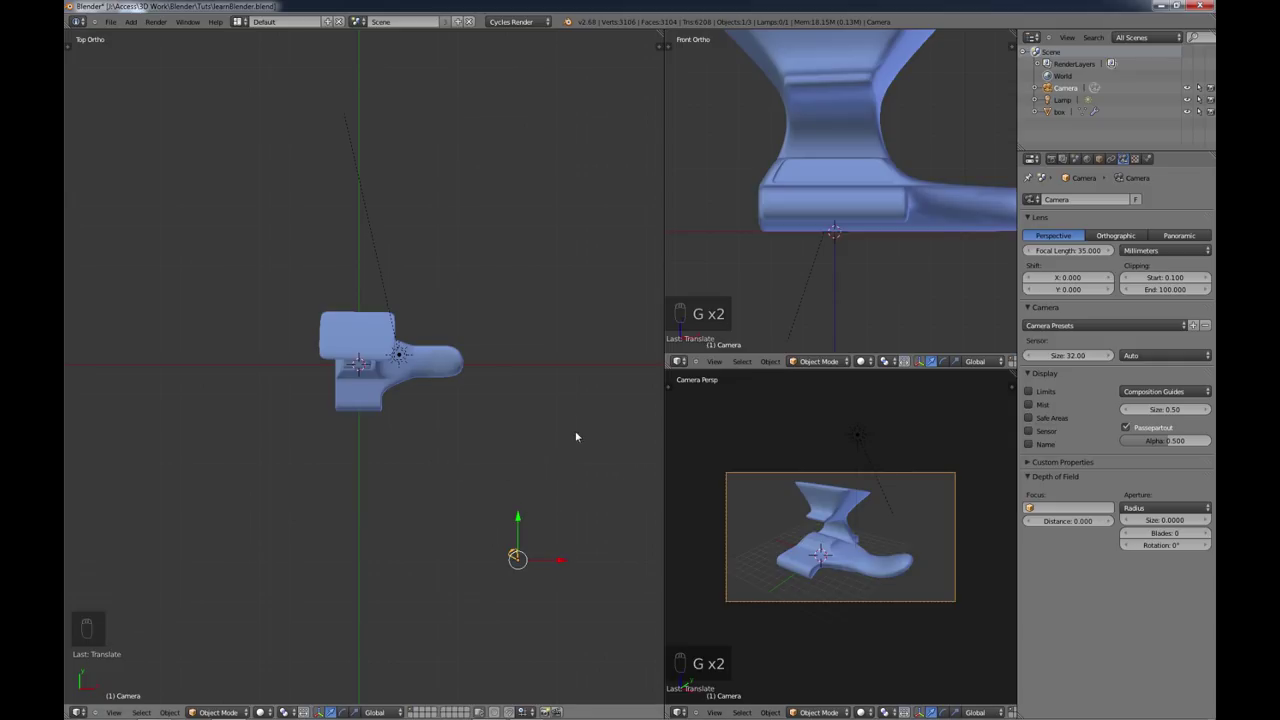
Step: Change the world background color to a darker, muted grey-blue
{"action": "left_click", "coordinate": [1086, 159]}
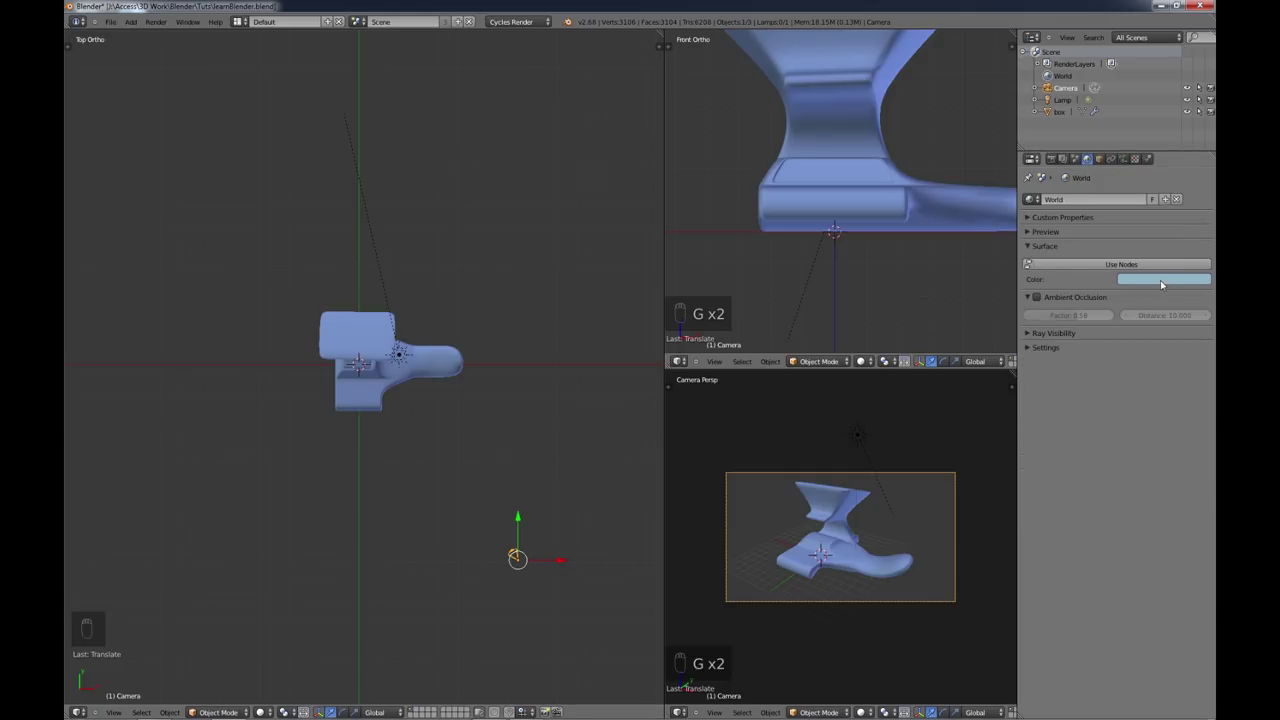
{"action": "left_click", "coordinate": [1161, 280]}
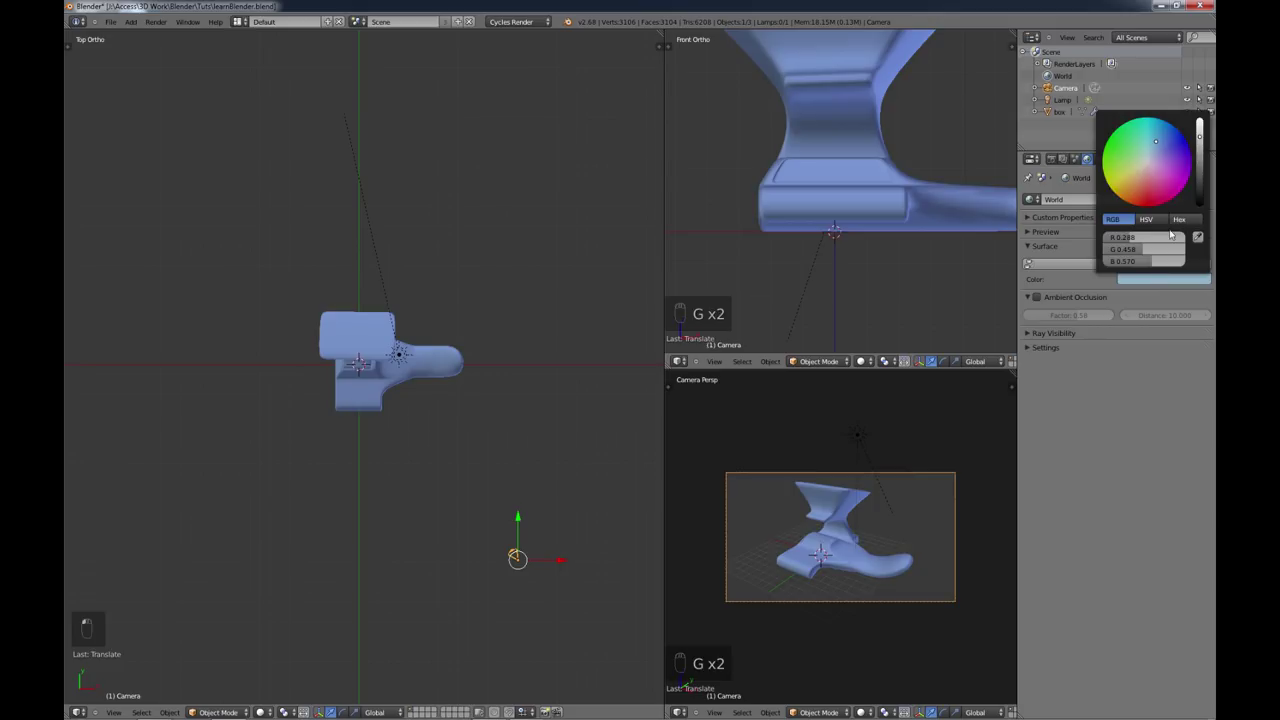
{"action": "mouse_move", "coordinate": [1157, 145]}
{"action": "left_mouse_down"}
{"action": "mouse_move", "coordinate": [1201, 152]}
{"action": "mouse_move", "coordinate": [1200, 170]}
{"action": "mouse_move", "coordinate": [1146, 131]}
{"action": "mouse_move", "coordinate": [1148, 157]}
{"action": "left_mouse_up"}
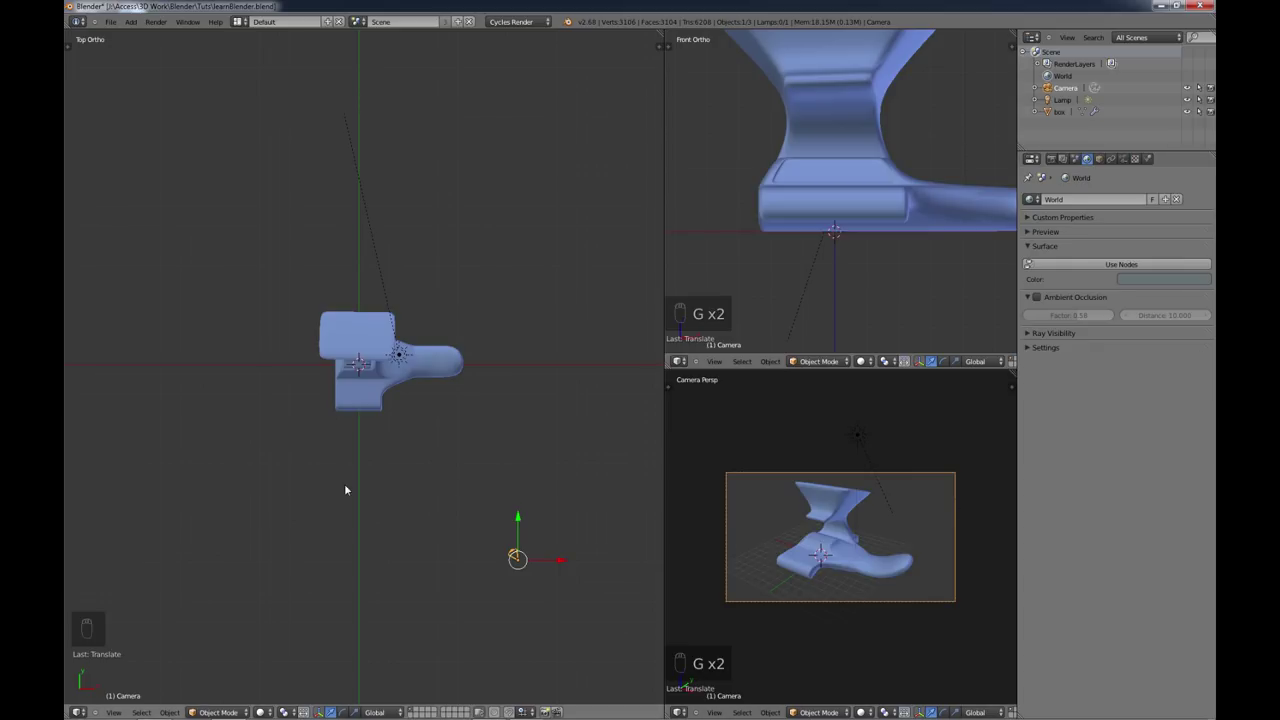
Step: Render the scene through the camera, look over the image and return to the 3D view
{"action": "key", "text": "F12"}
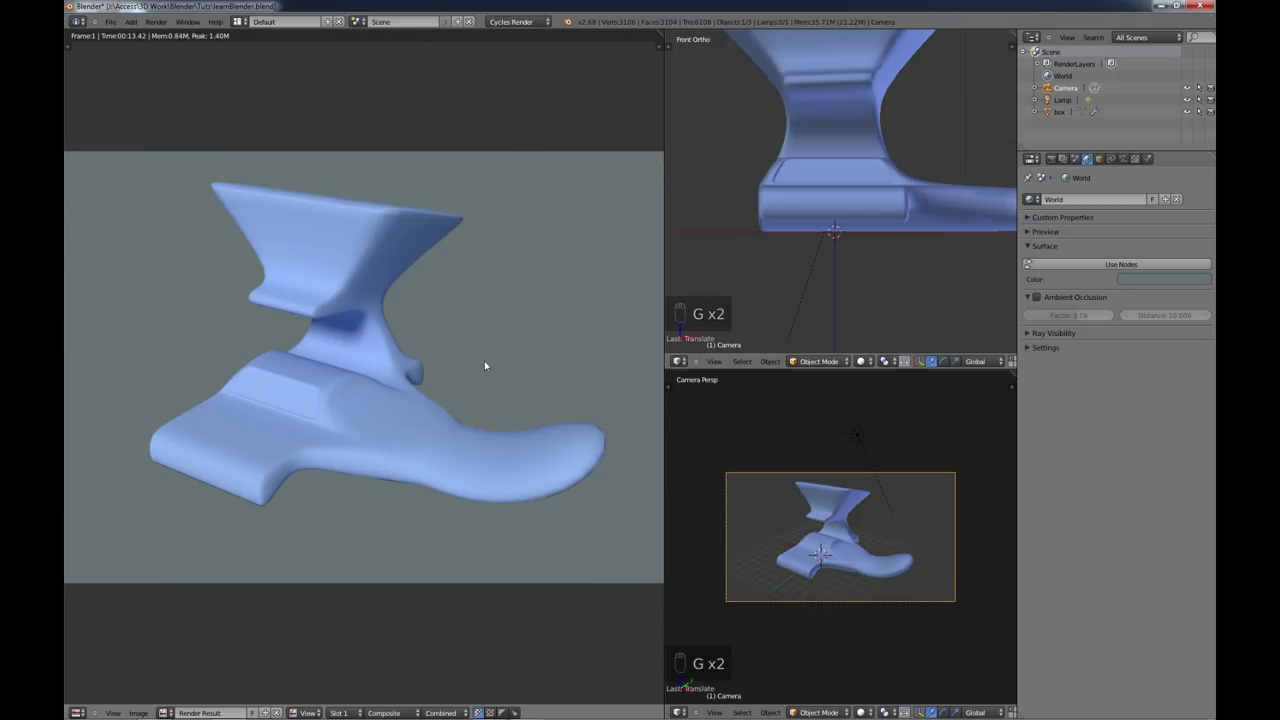
{"action": "scroll", "coordinate": [478, 370], "scroll_direction": "down", "scroll_amount": 1}
{"action": "scroll", "coordinate": [478, 370], "scroll_direction": "up", "scroll_amount": 1}
{"action": "left_click", "coordinate": [138, 713]}
{"action": "key", "text": "Escape"}
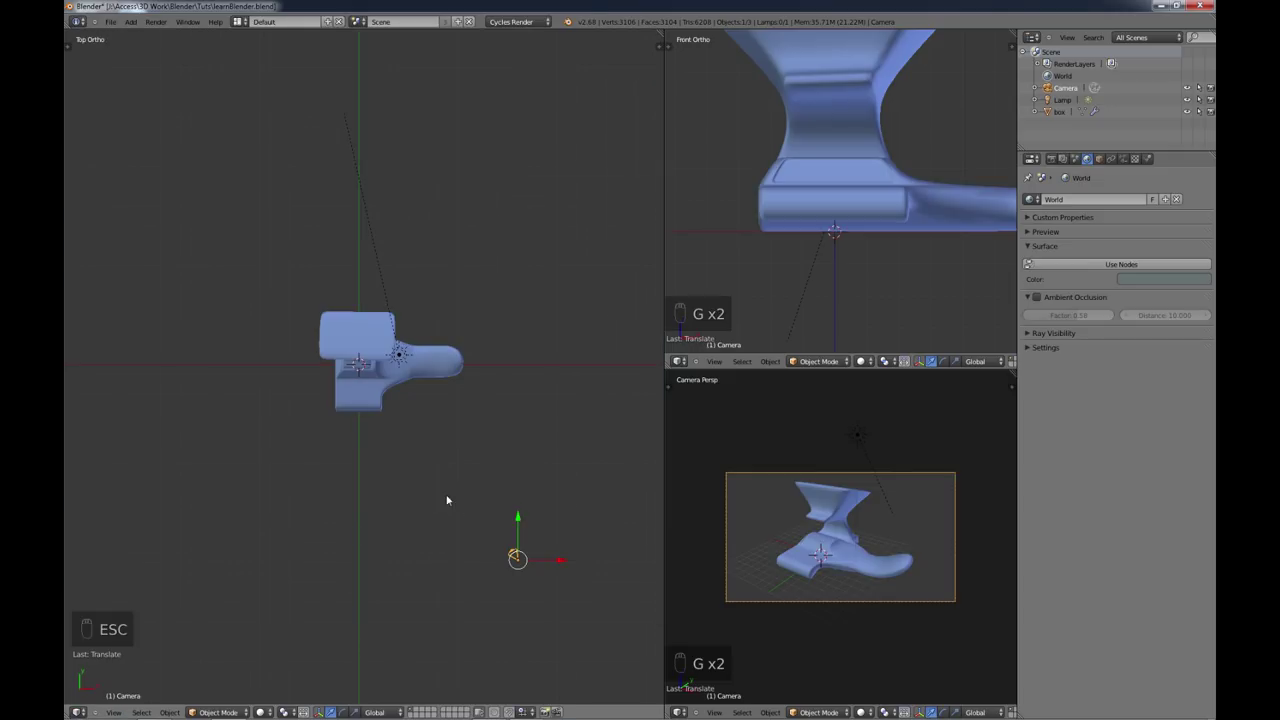
Step: Orbit to a perspective angle on the model and toggle its viewport shading between wireframe and solid
{"action": "middle_click_drag", "start_coordinate": [429, 527], "coordinate": [346, 493]}
{"action": "scroll", "coordinate": [393, 443], "scroll_direction": "up", "scroll_amount": 4}
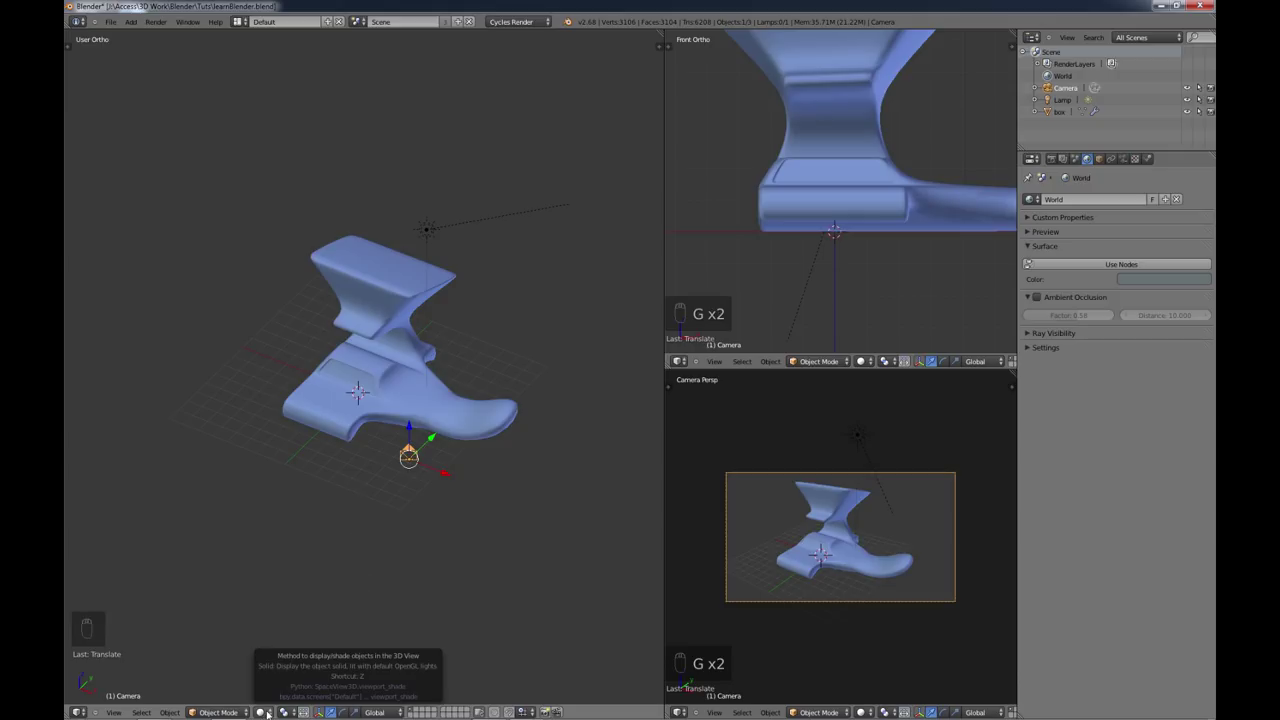
{"action": "left_click", "coordinate": [263, 712]}
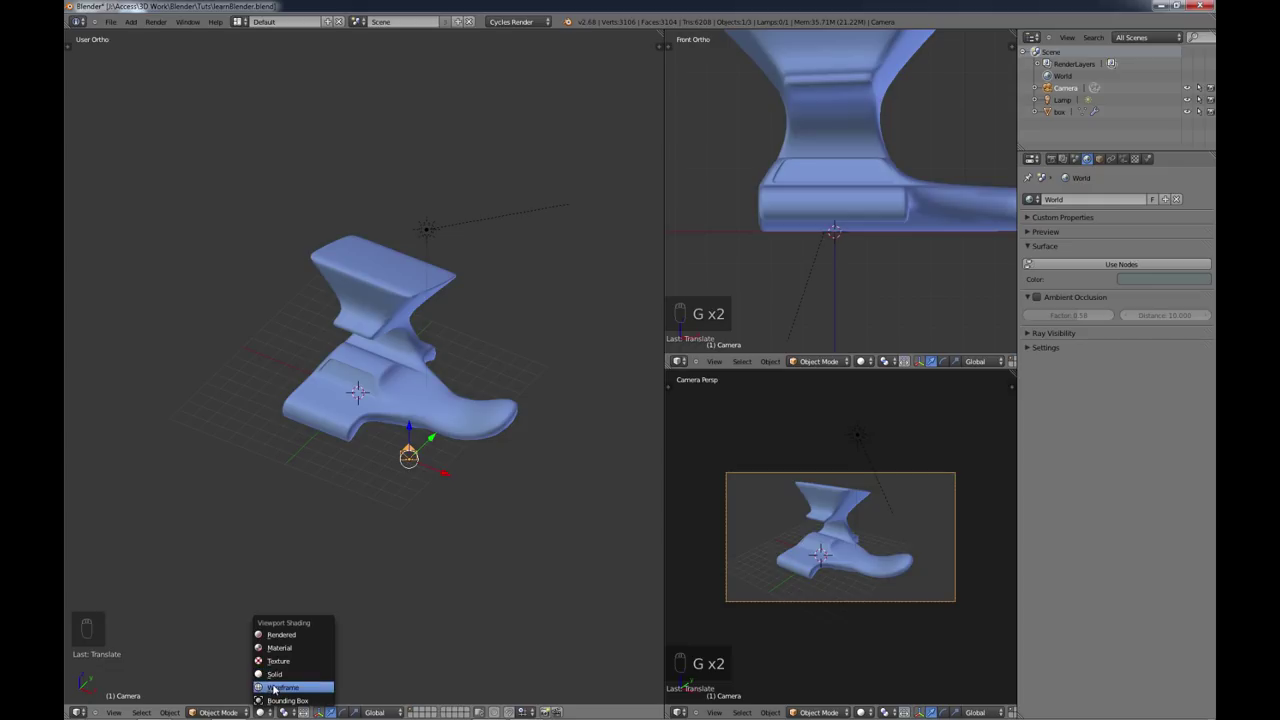
{"action": "left_click", "coordinate": [273, 687]}
{"action": "key", "text": "z"}
{"action": "key", "text": "z"}
{"action": "key", "text": "z"}
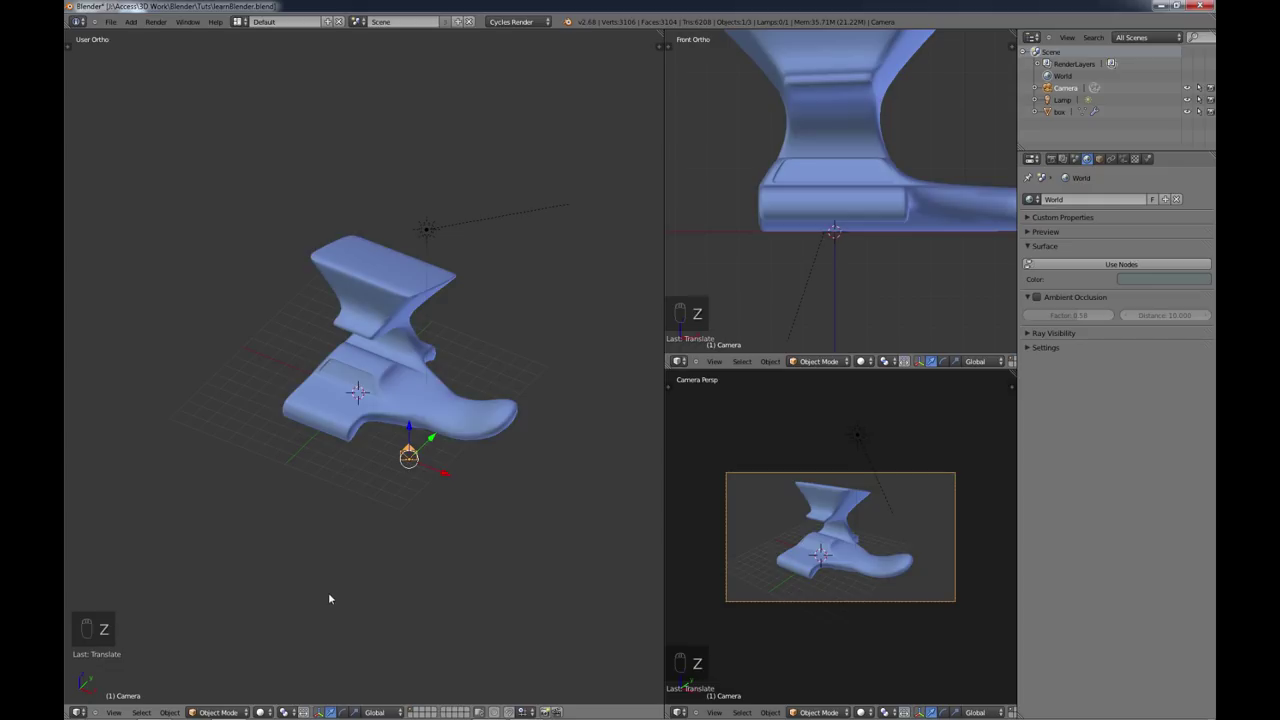
{"action": "key", "text": "z"}
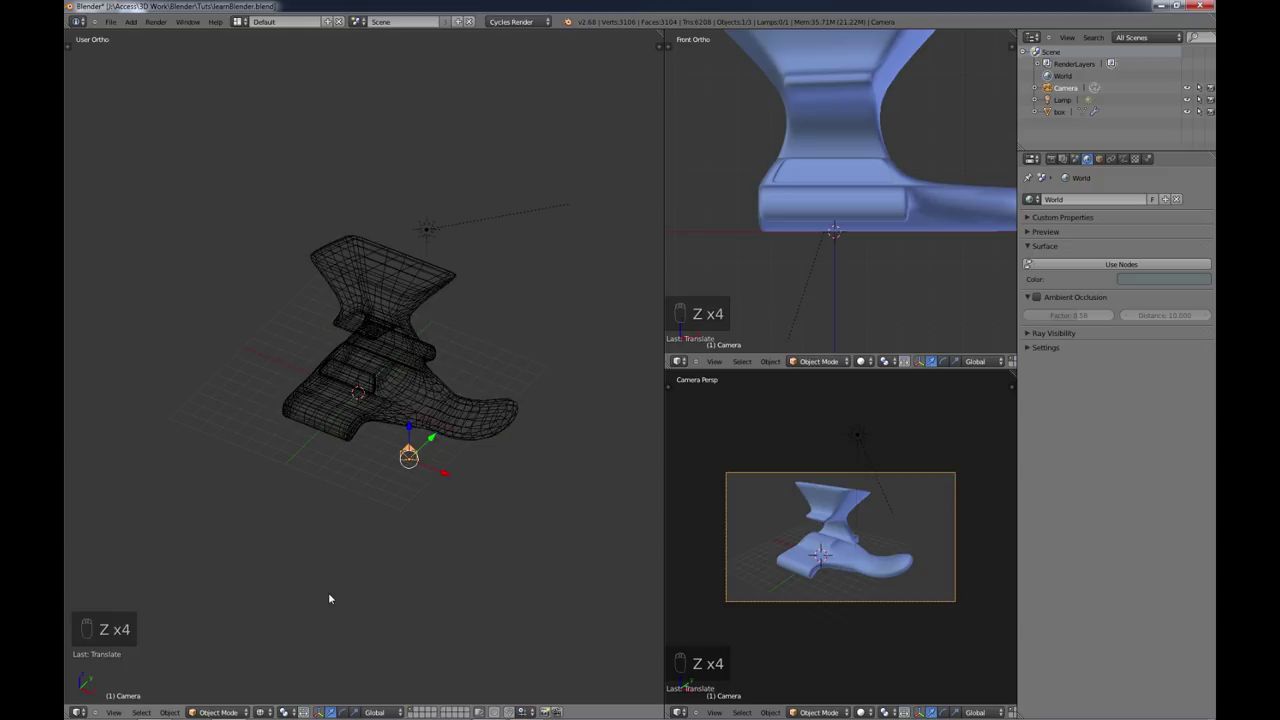
{"action": "key", "text": "z"}
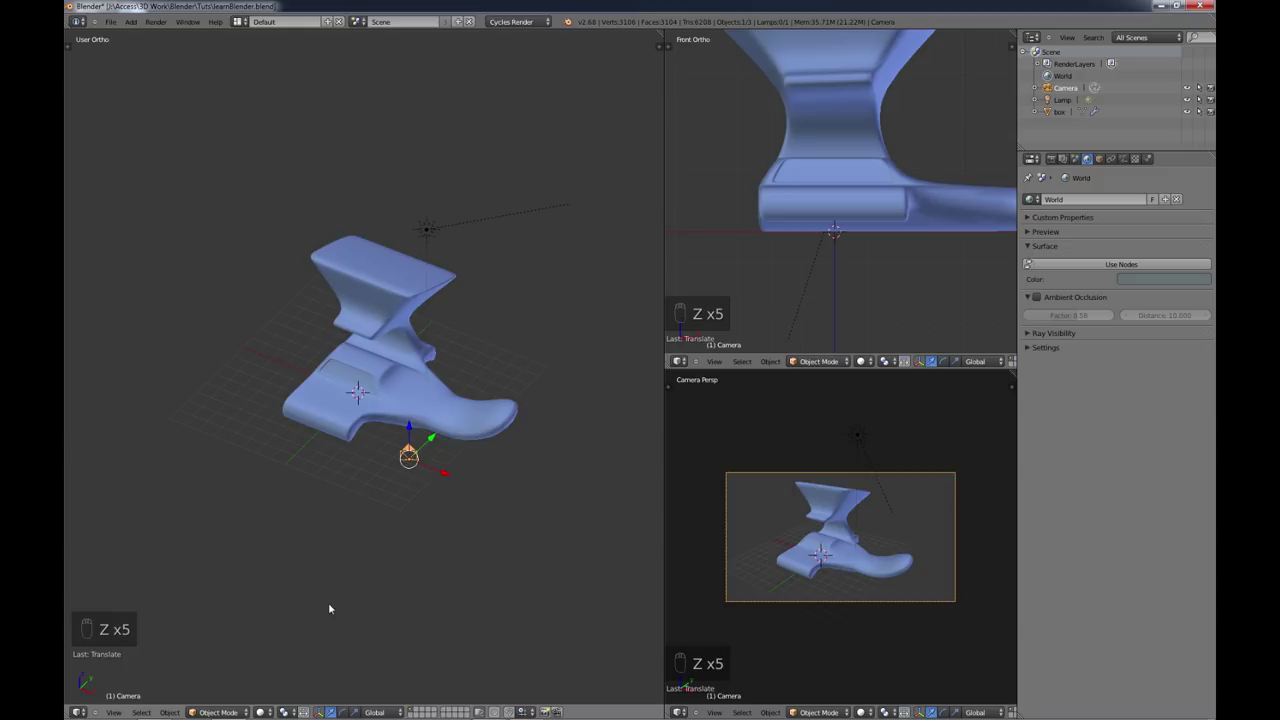
Step: Set the large viewport's shading to Rendered and view the model up close from an angle
{"action": "left_click", "coordinate": [264, 712]}
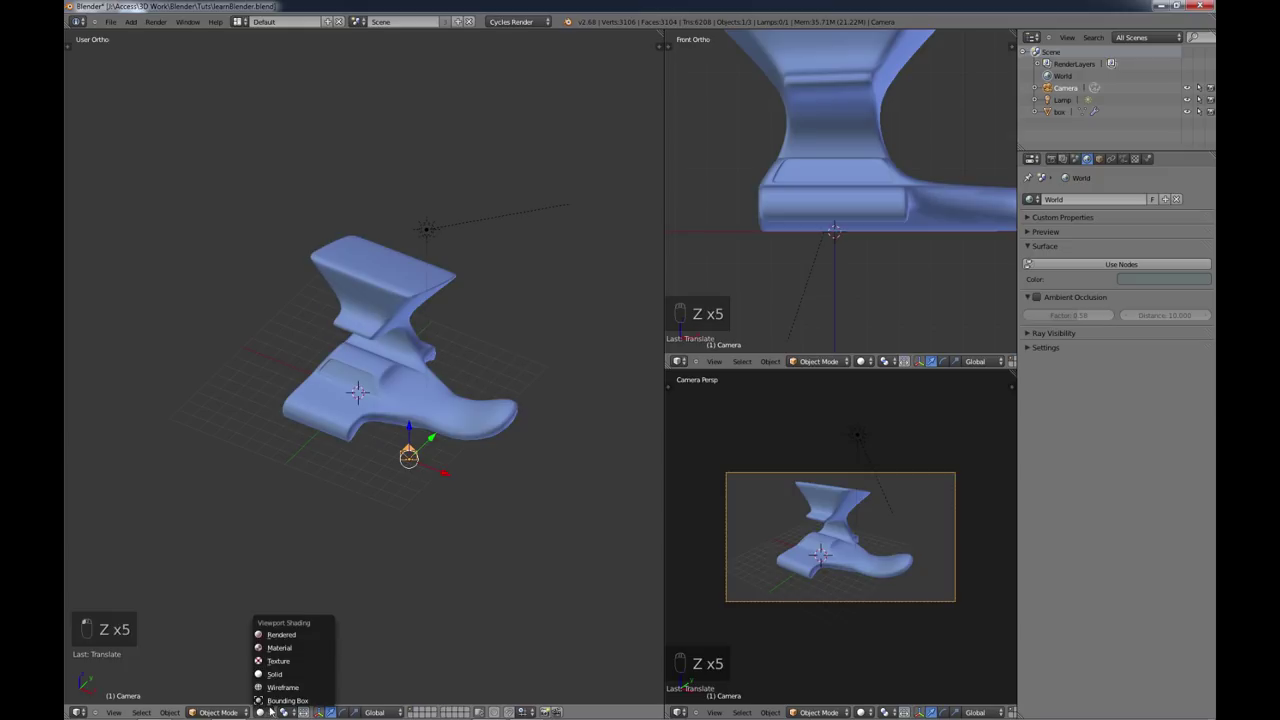
{"action": "left_click", "coordinate": [281, 636]}
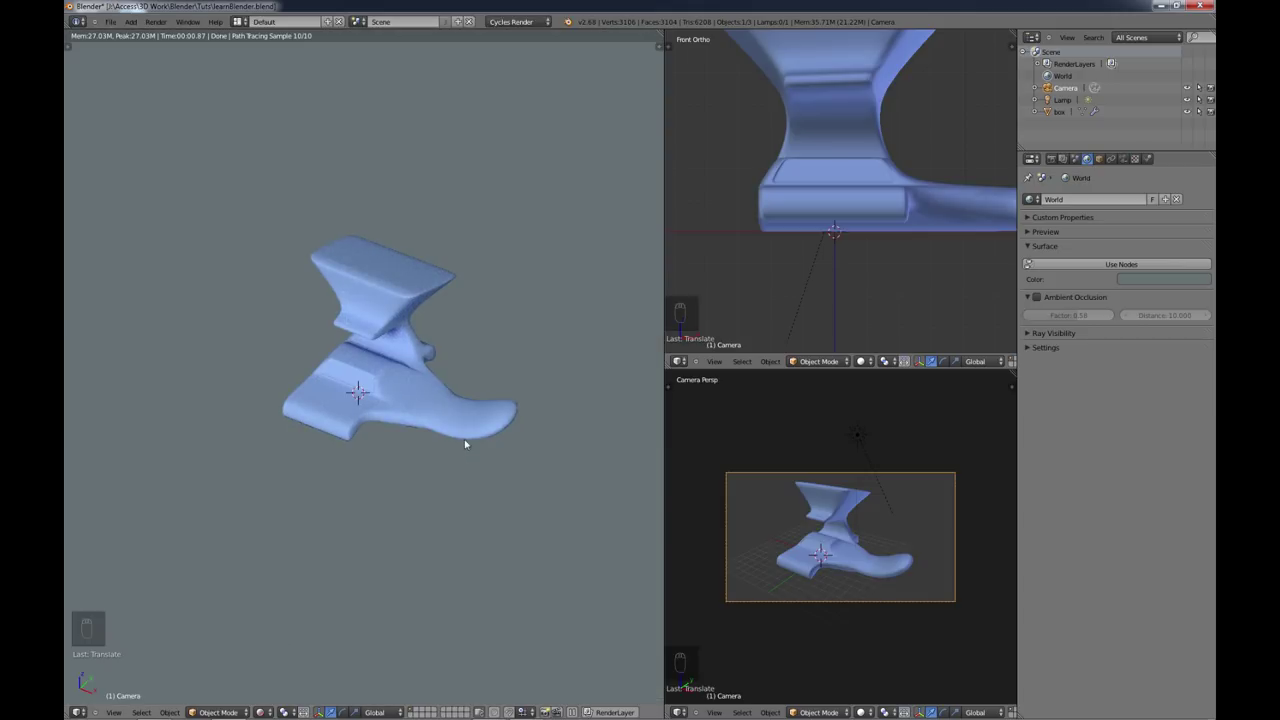
{"action": "mouse_move", "coordinate": [416, 464]}
{"action": "middle_mouse_down"}
{"action": "mouse_move", "coordinate": [404, 379]}
{"action": "mouse_move", "coordinate": [376, 458]}
{"action": "mouse_move", "coordinate": [428, 434]}
{"action": "mouse_move", "coordinate": [366, 392]}
{"action": "mouse_move", "coordinate": [390, 384]}
{"action": "middle_mouse_up"}
{"action": "scroll", "coordinate": [396, 408], "scroll_direction": "up", "scroll_amount": 2}
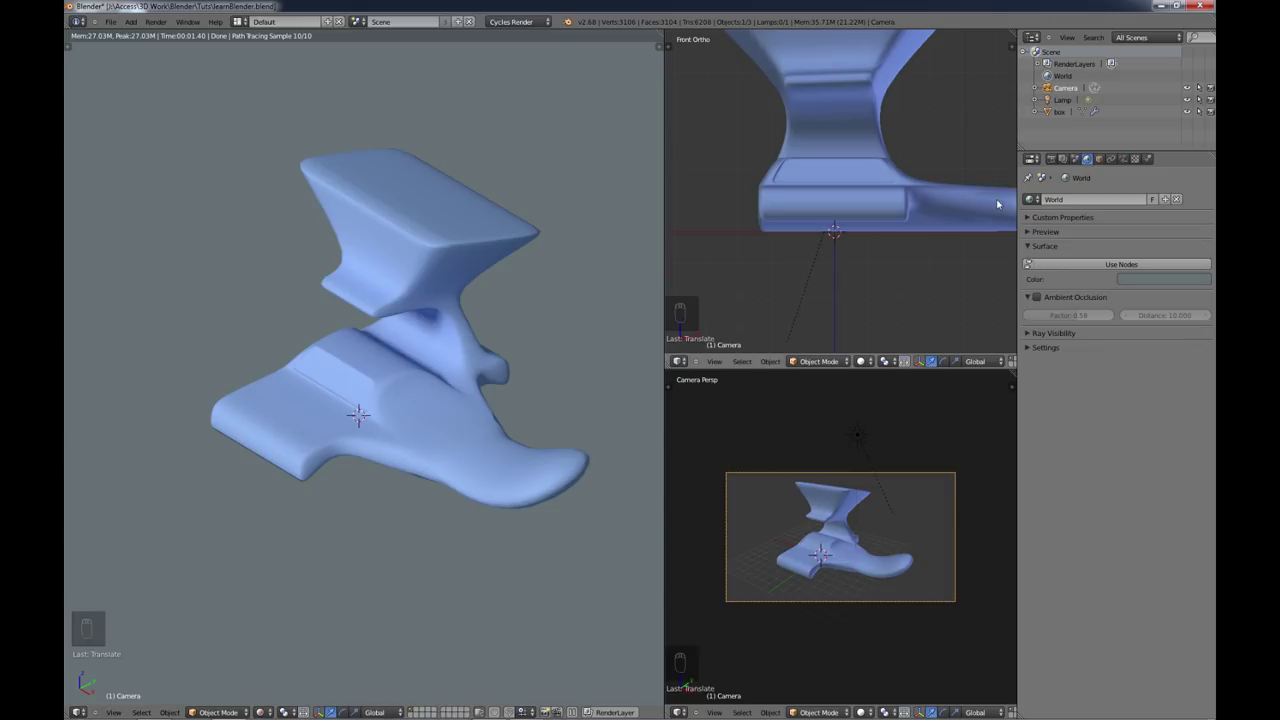
Step: Set the preview samples to 1000 and check the rendered viewport from several angles
{"action": "left_click", "coordinate": [1051, 160]}
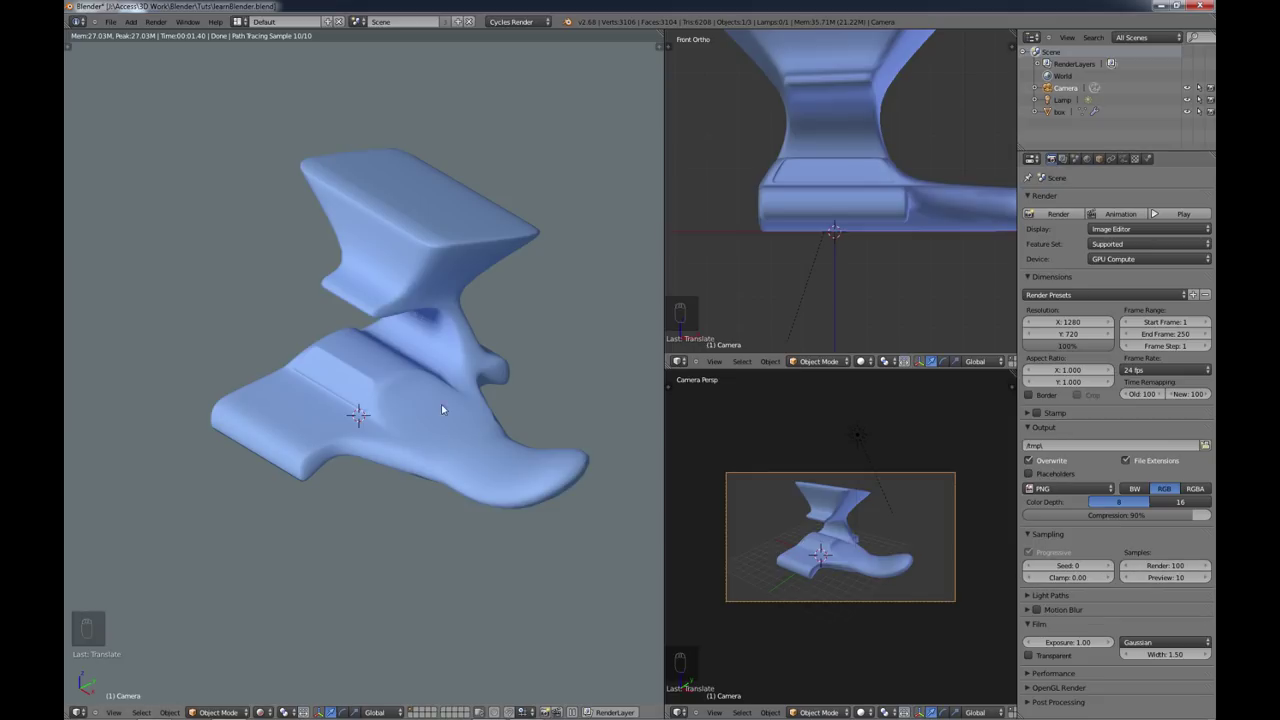
{"action": "left_click", "coordinate": [1181, 580]}
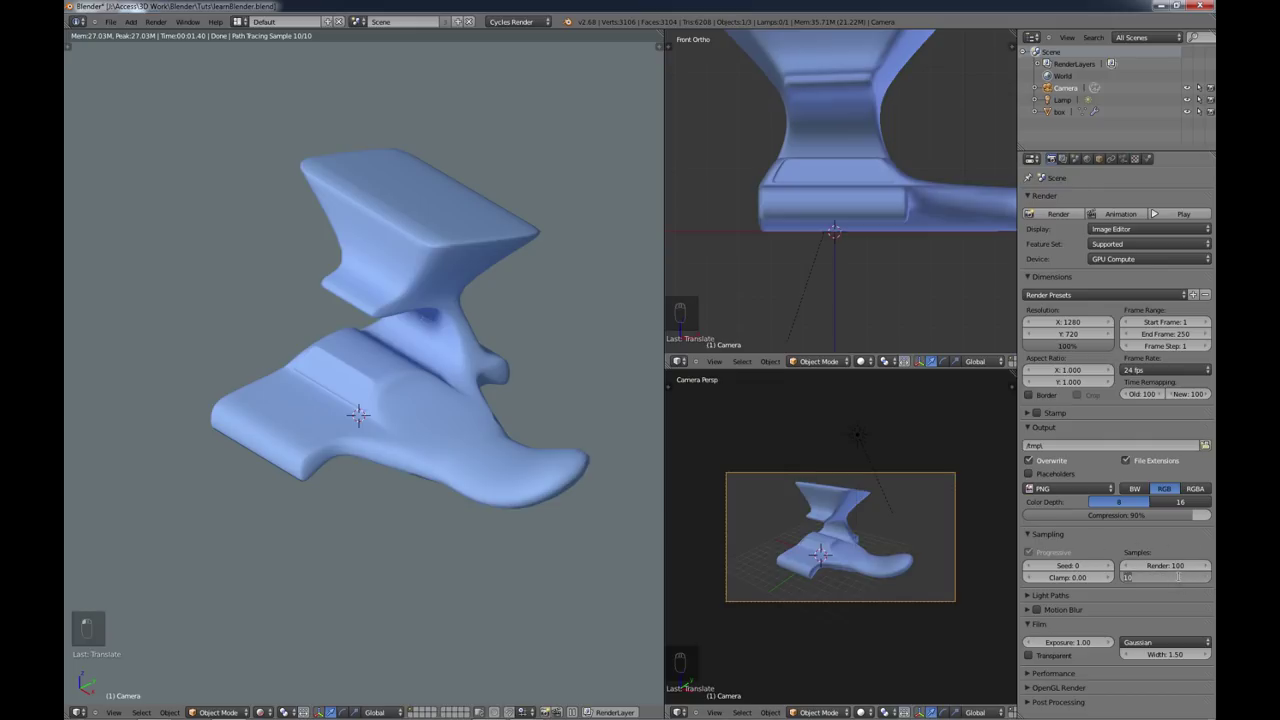
{"action": "type", "text": "00"}
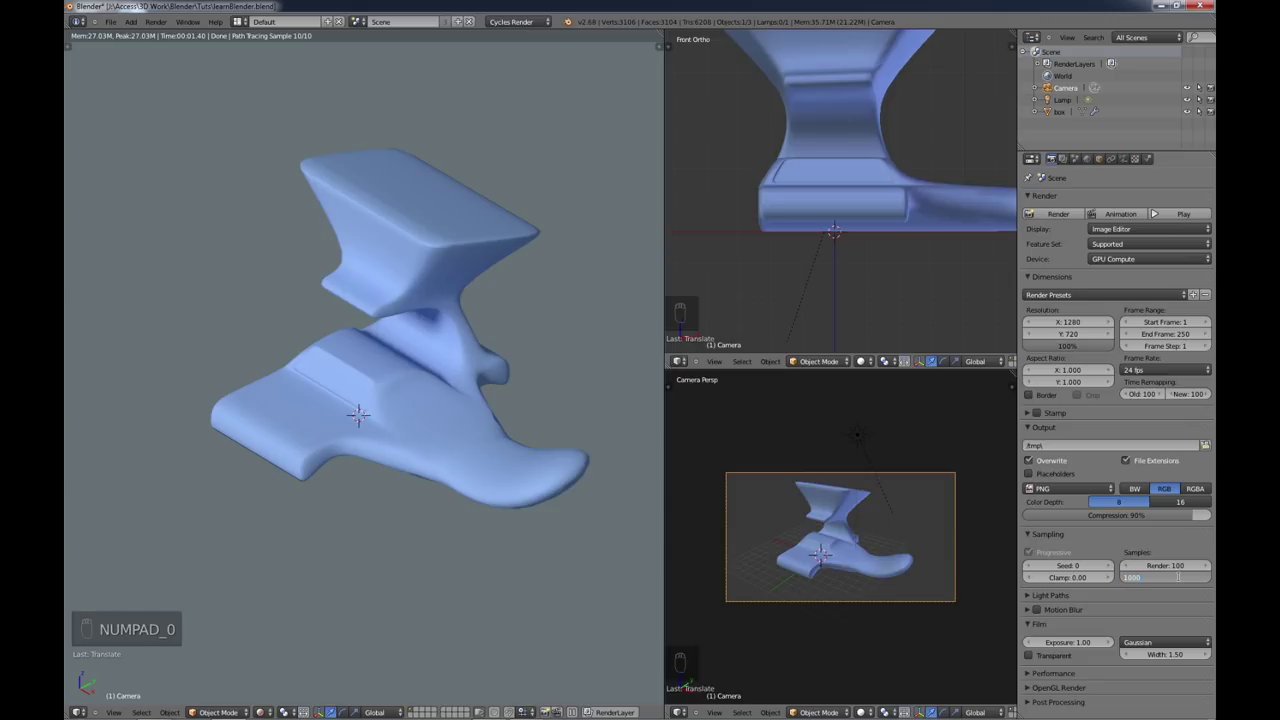
{"action": "key", "text": "Return"}
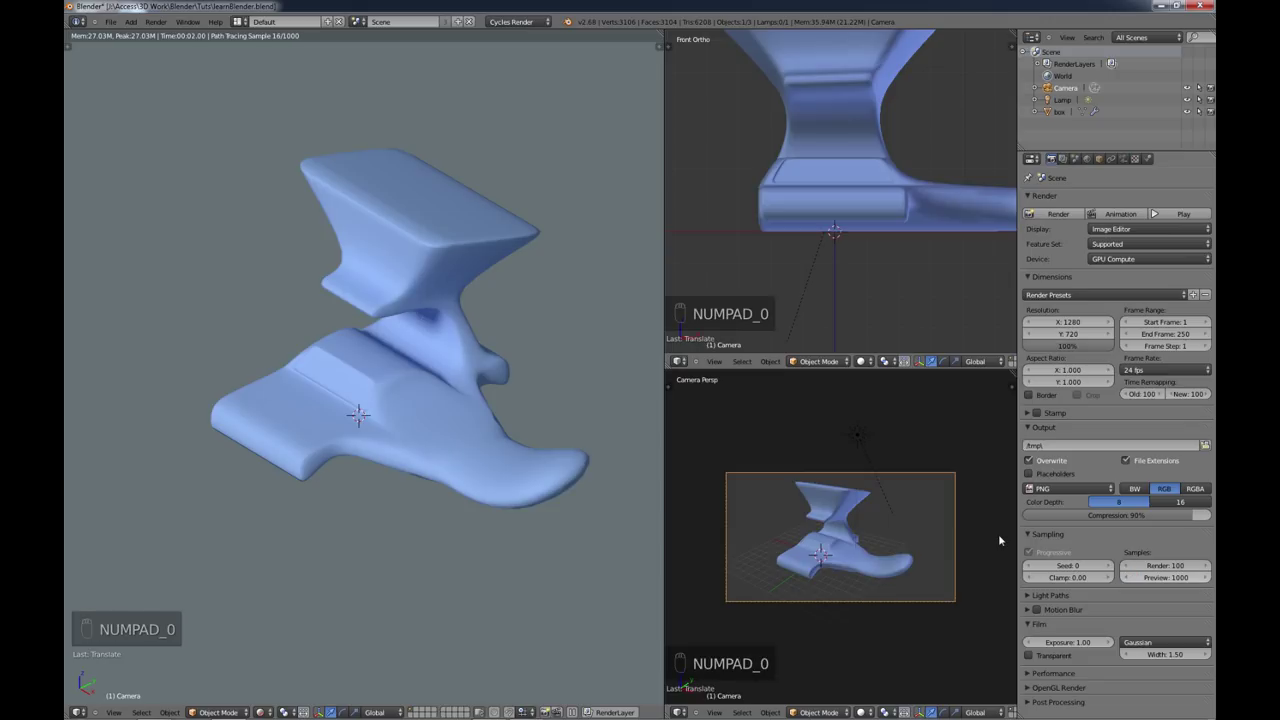
{"action": "middle_click_drag", "start_coordinate": [437, 417], "coordinate": [451, 426]}
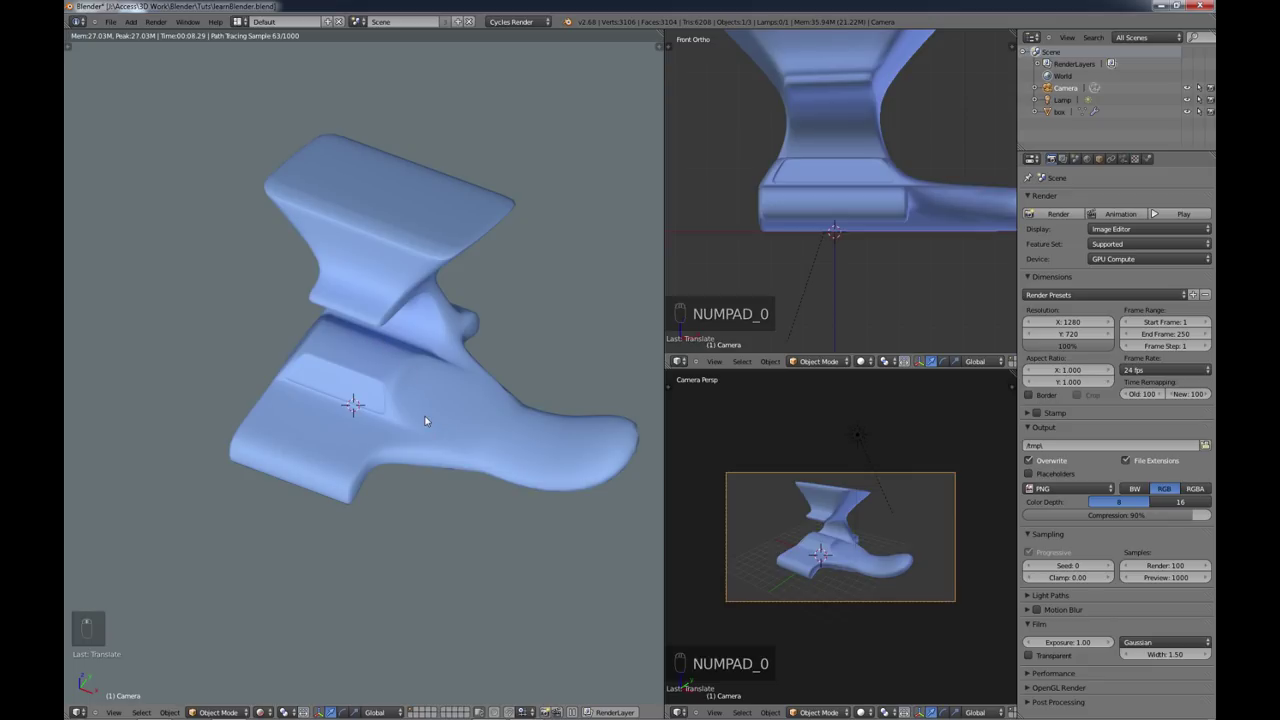
{"action": "mouse_move", "coordinate": [425, 409]}
{"action": "middle_mouse_down"}
{"action": "mouse_move", "coordinate": [401, 396]}
{"action": "mouse_move", "coordinate": [401, 355]}
{"action": "mouse_move", "coordinate": [396, 369]}
{"action": "middle_mouse_up"}
{"action": "scroll", "coordinate": [402, 383], "scroll_direction": "up", "scroll_amount": 3}
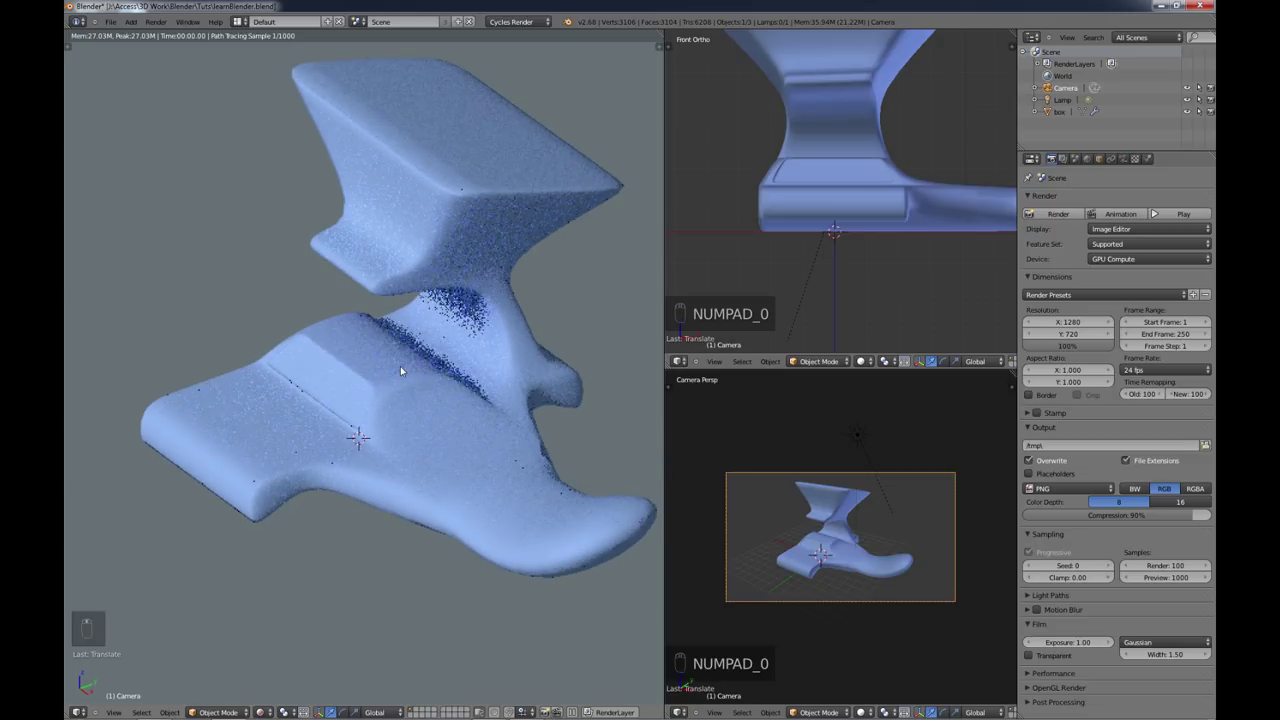
Step: Set the preview samples to 100 in the Cycles sampling settings
{"action": "left_click", "coordinate": [1166, 578]}
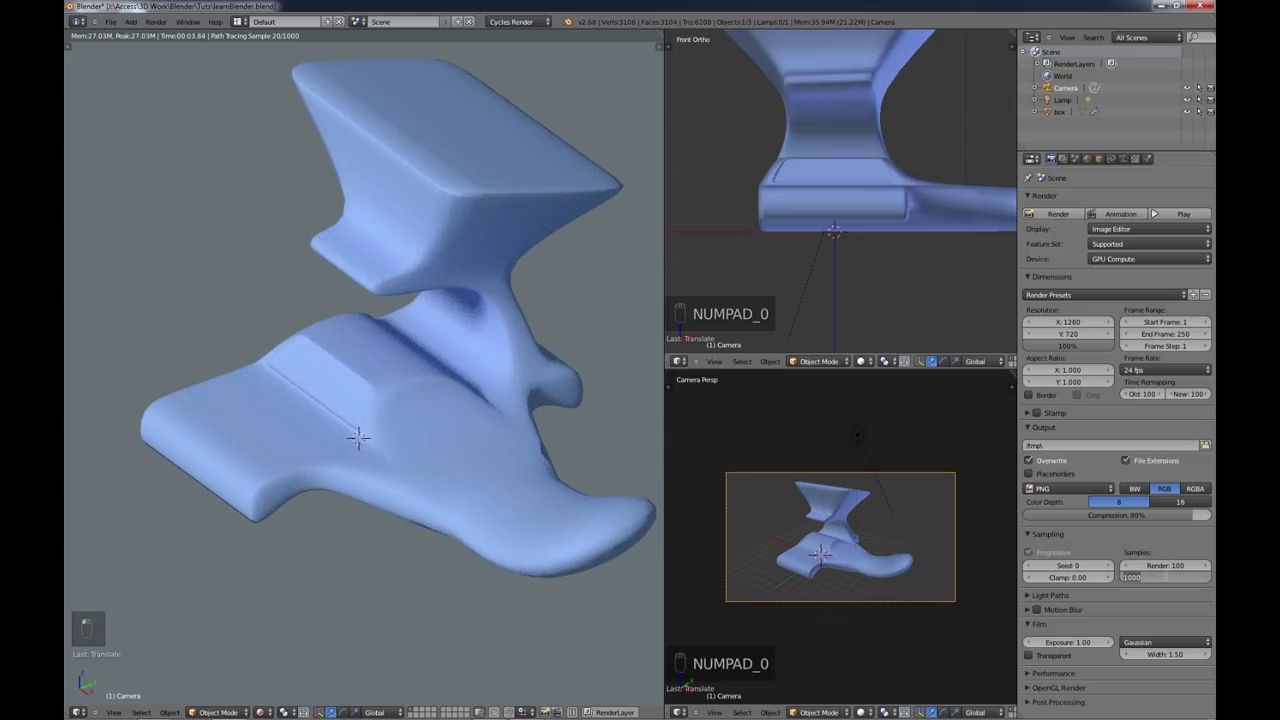
{"action": "type", "text": "100"}
{"action": "key", "text": "Return"}
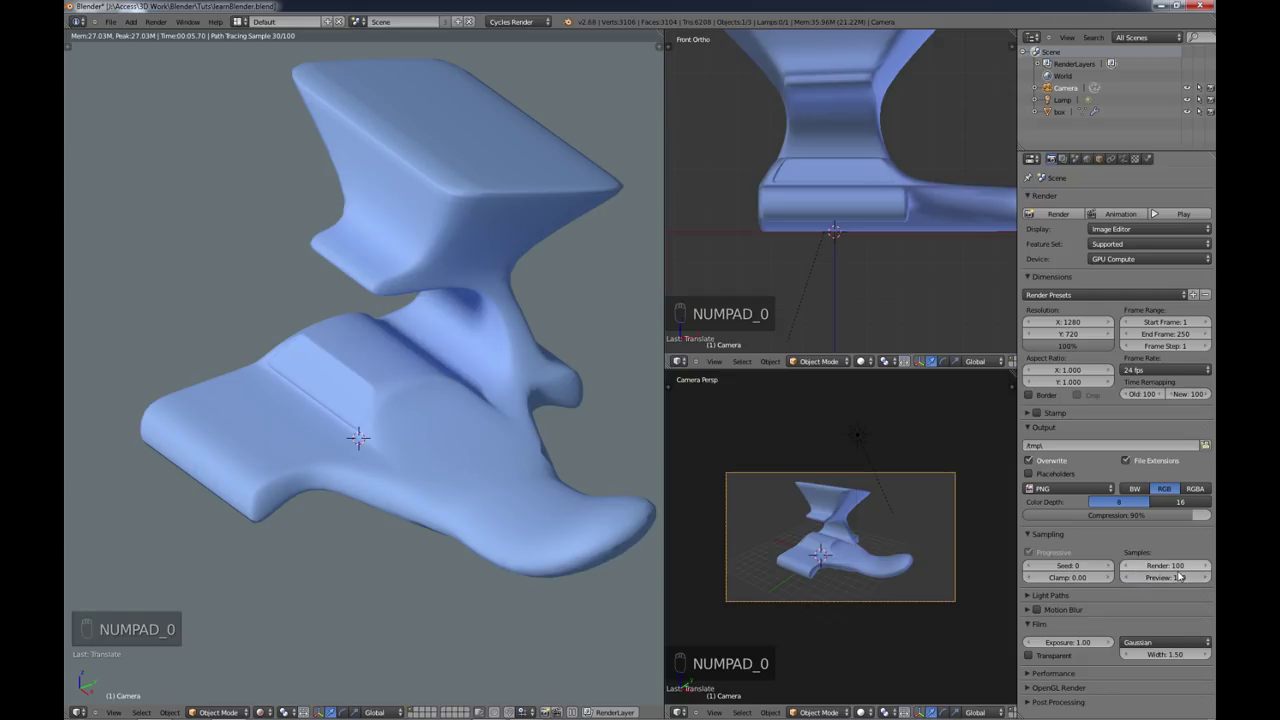
Step: Set the render samples to 1000 in the Cycles sampling settings
{"action": "left_click", "coordinate": [1172, 567]}
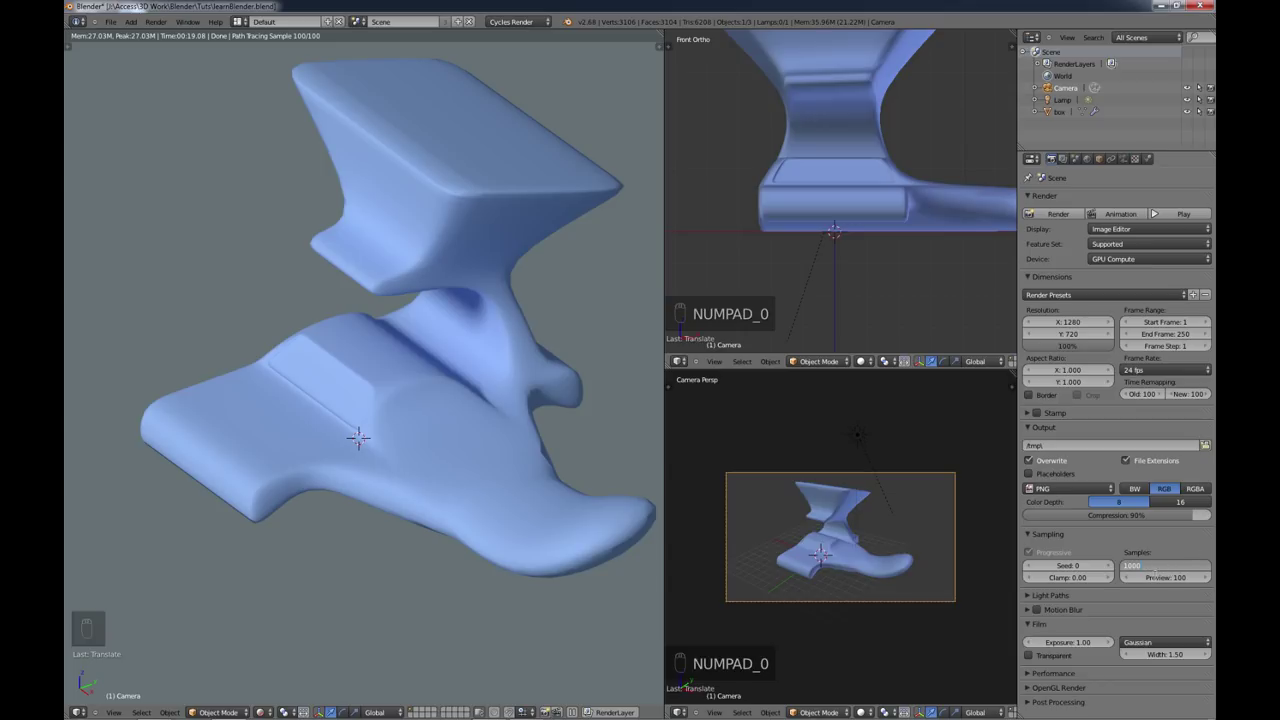
{"action": "key", "text": "Return"}
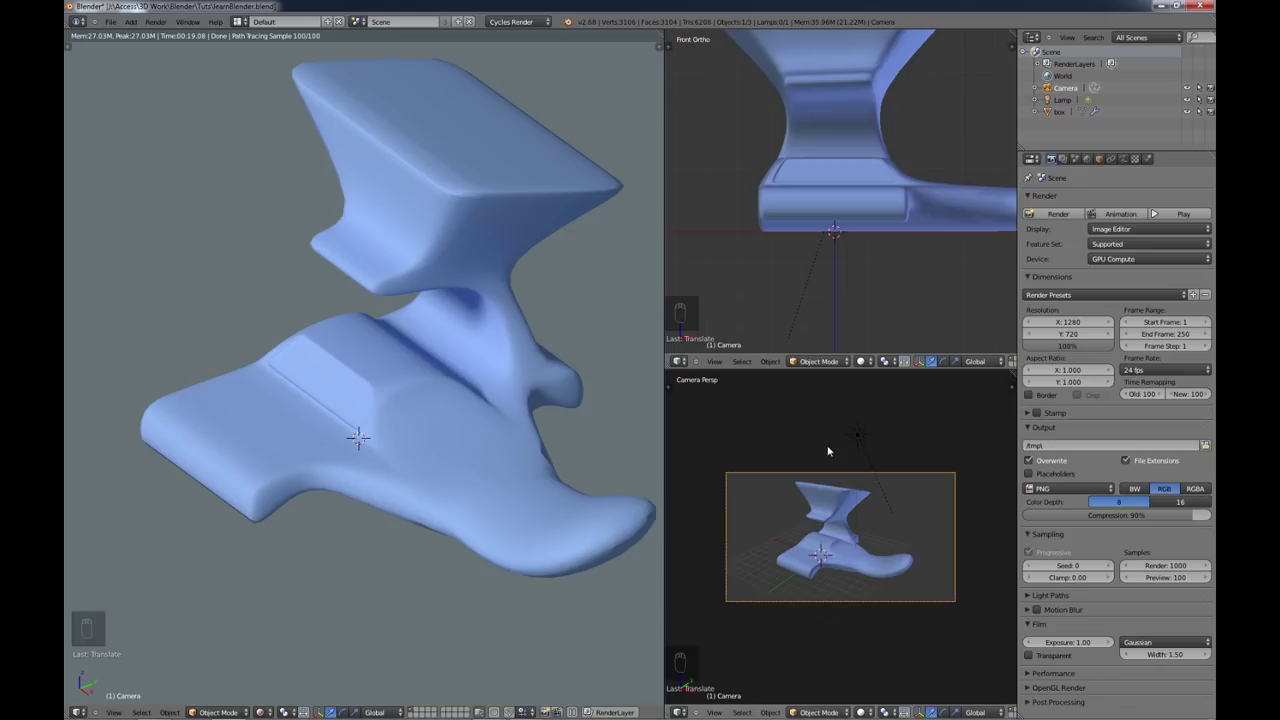
Step: Set the large viewport's shading to Solid and try to render the camera view
{"action": "left_click", "coordinate": [260, 712]}
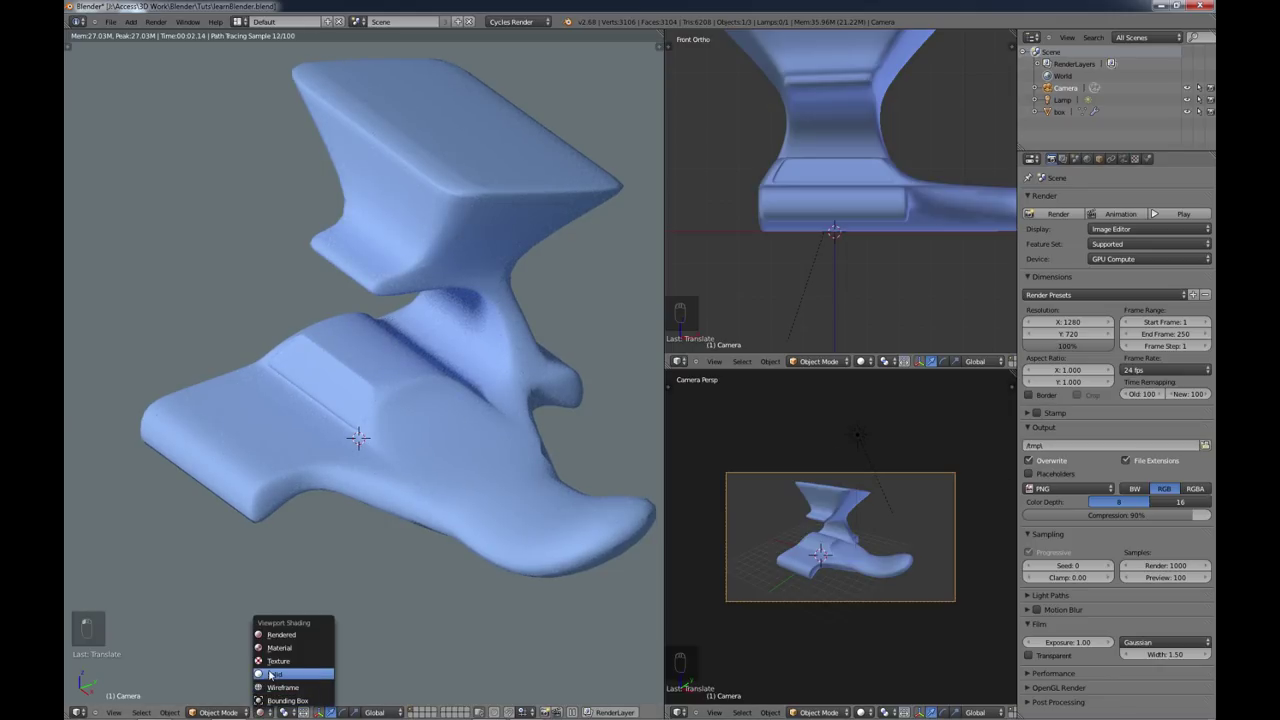
{"action": "left_click", "coordinate": [270, 674]}
{"action": "middle_click_drag", "start_coordinate": [347, 559], "coordinate": [353, 563]}
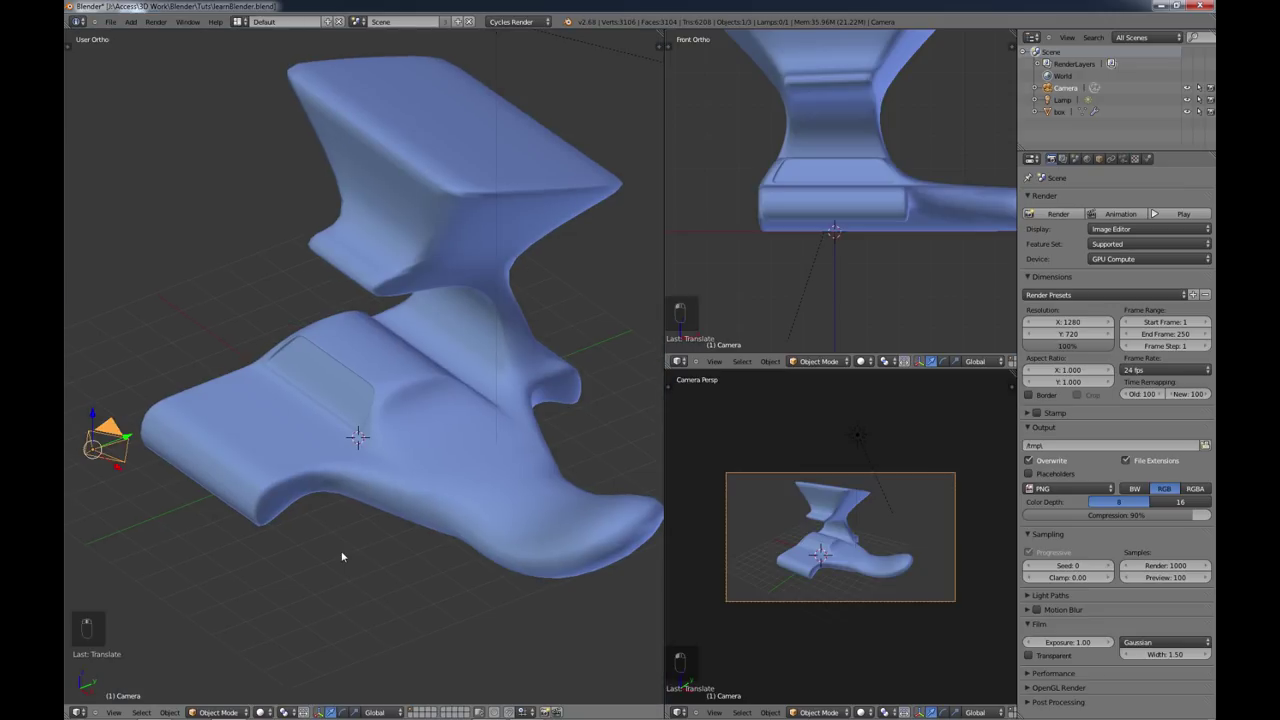
{"action": "key", "text": "F12"}
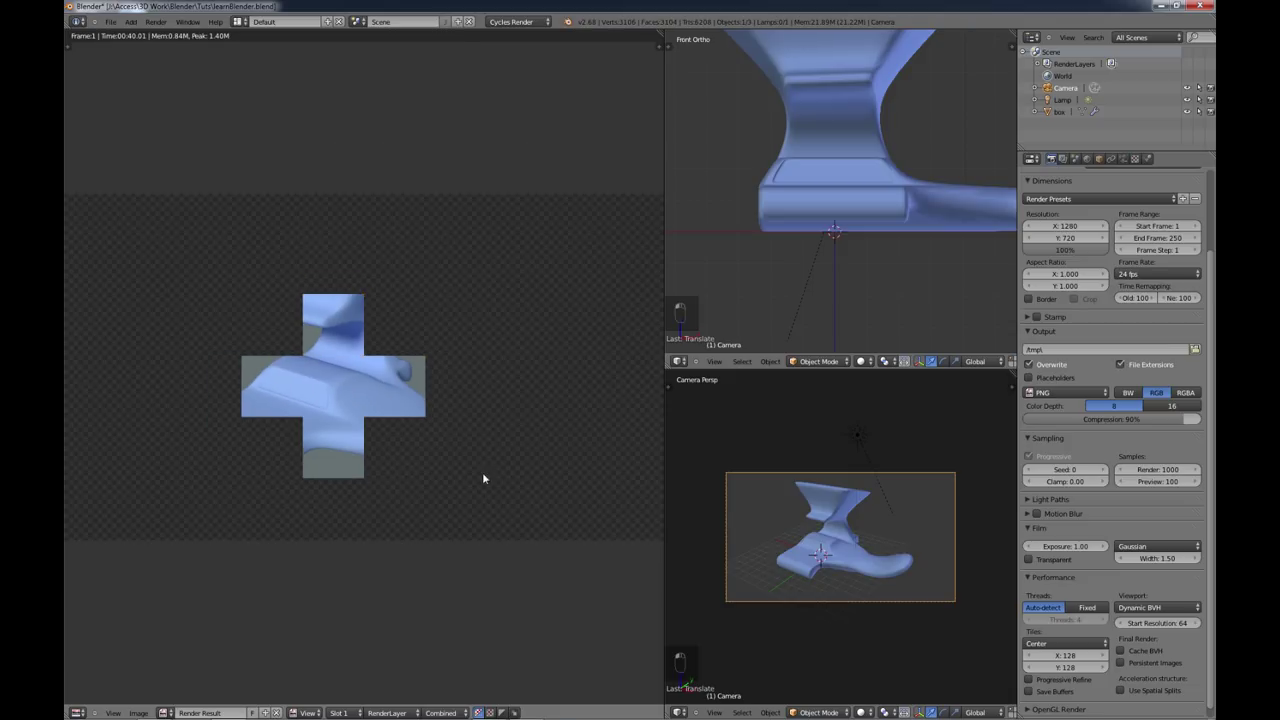
{"action": "key", "text": "Escape"}
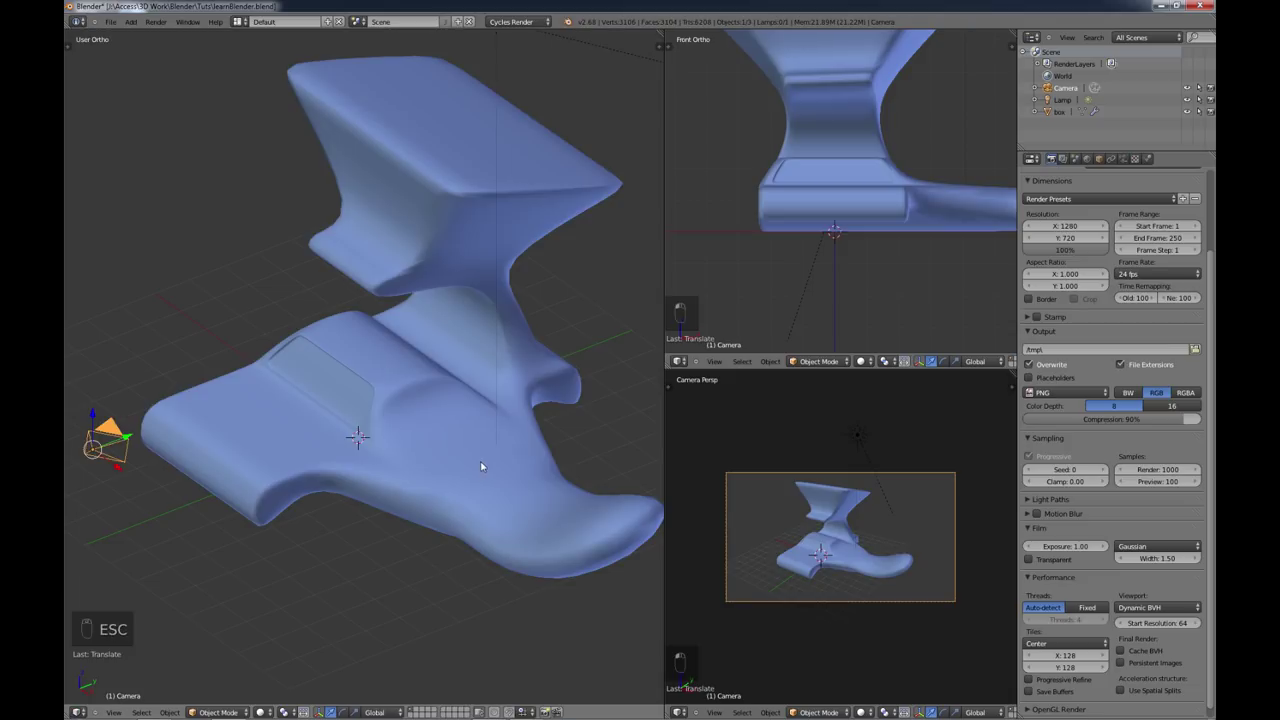
Step: Set the render samples to 50 in the sampling settings and render the image from the camera
{"action": "left_click_drag", "start_coordinate": [1158, 471], "coordinate": [1160, 471]}
{"action": "left_click", "coordinate": [1159, 470]}
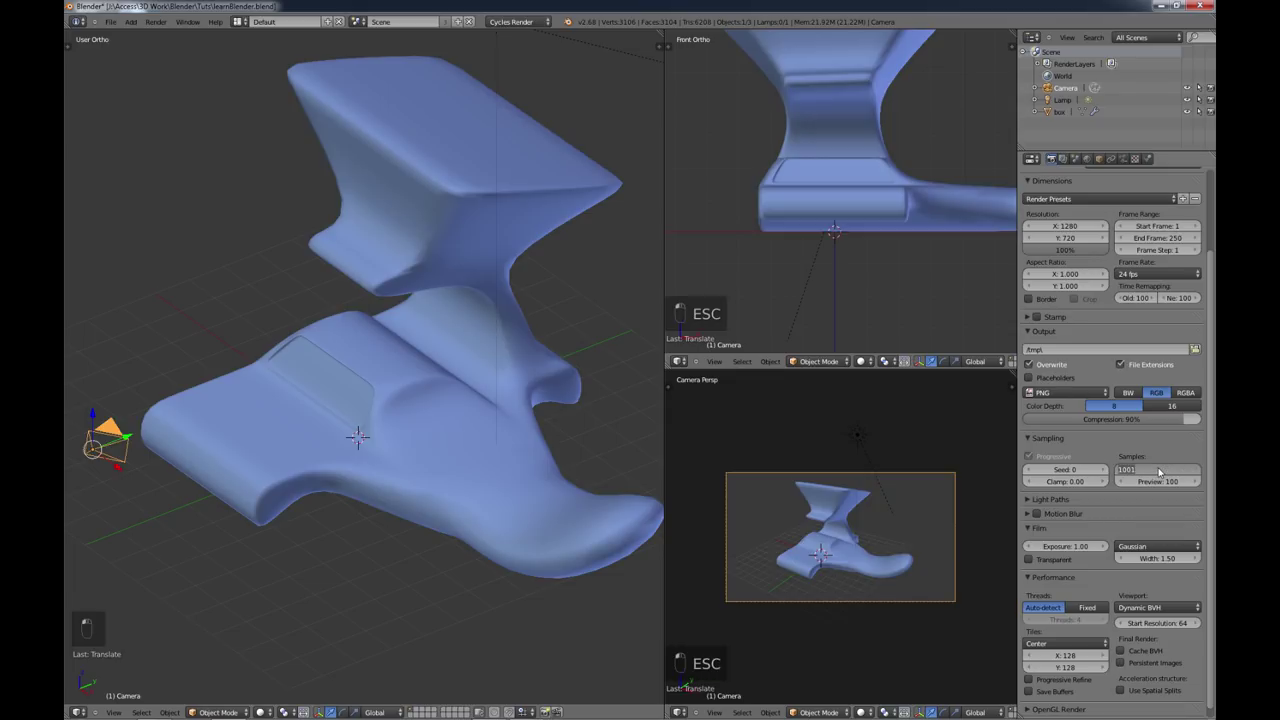
{"action": "type", "text": "50"}
{"action": "key", "text": "Return"}
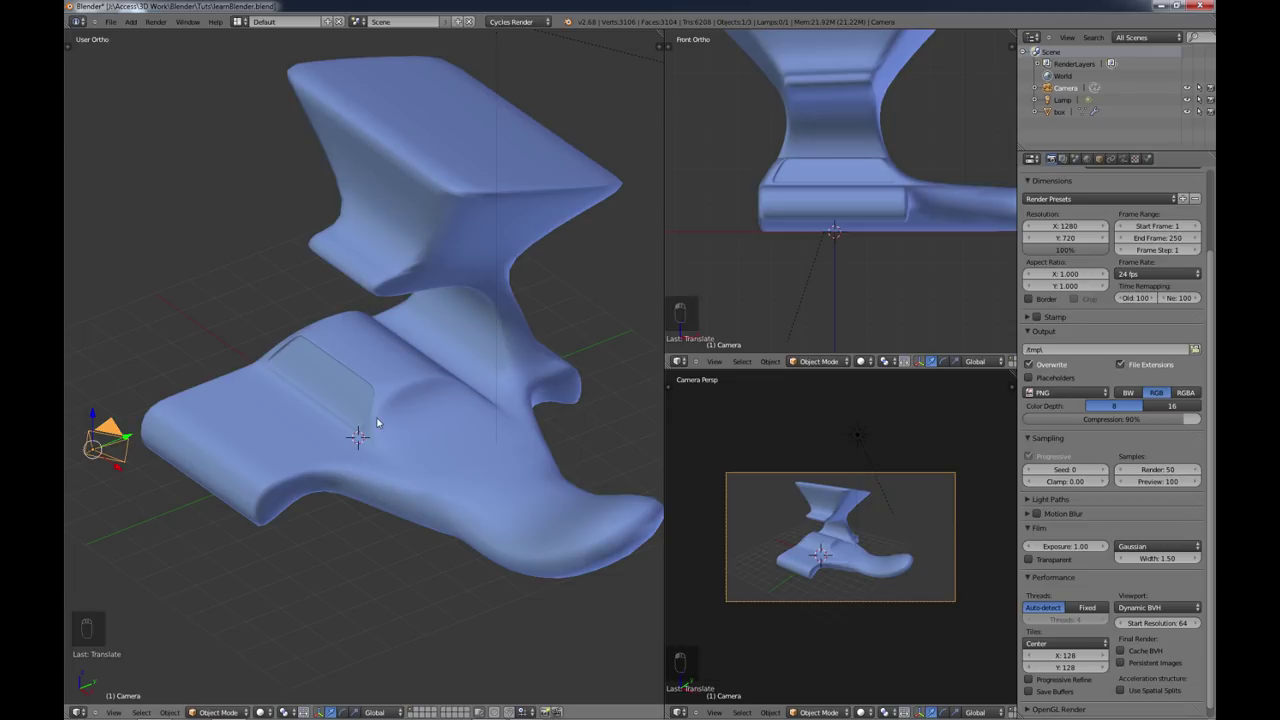
{"action": "key", "text": "F12"}
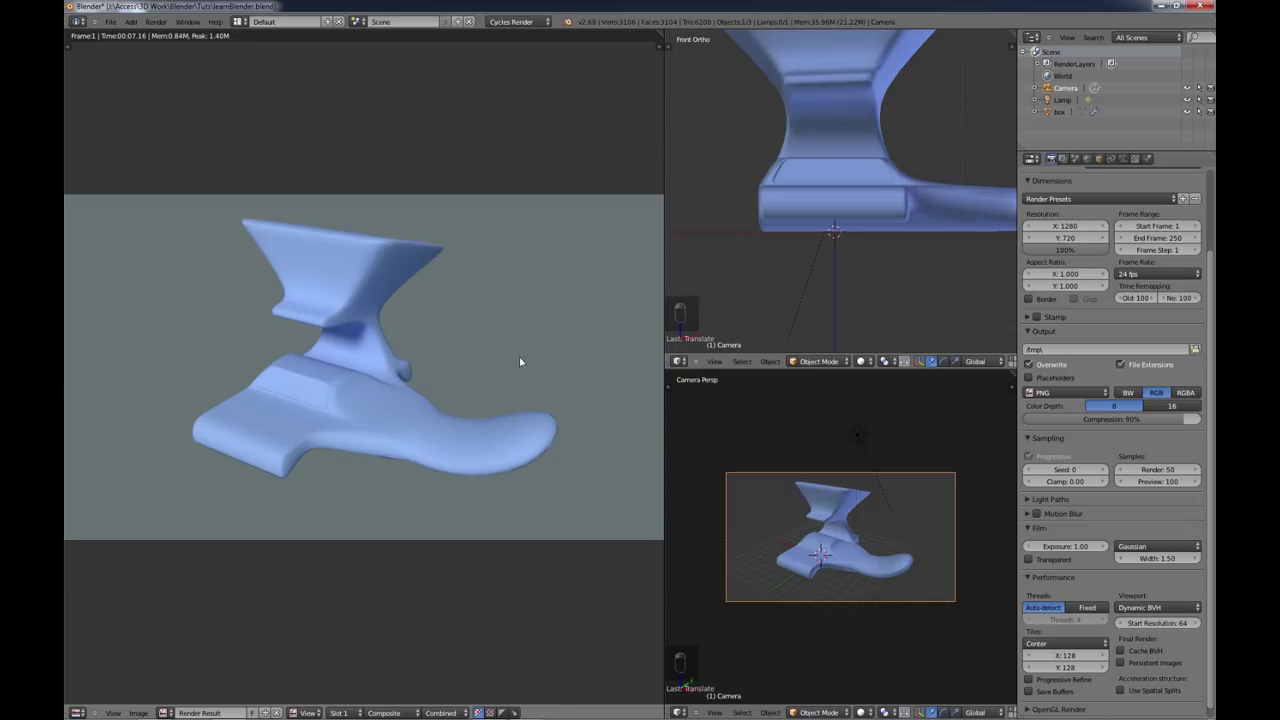
{"action": "key", "text": "Escape"}
{"action": "scroll", "coordinate": [412, 425], "scroll_direction": "down", "scroll_amount": 4}
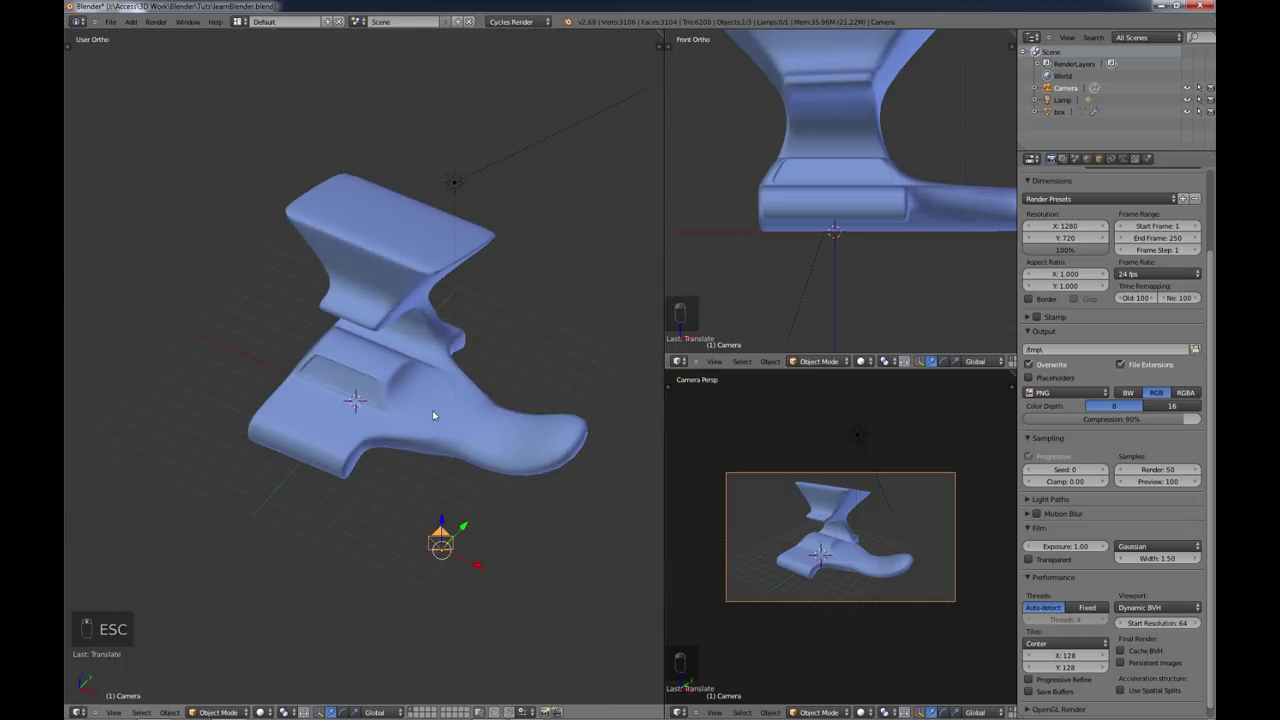
{"action": "middle_click_drag", "start_coordinate": [432, 410], "coordinate": [408, 393]}
{"action": "scroll", "coordinate": [406, 396], "scroll_direction": "up", "scroll_amount": 1}
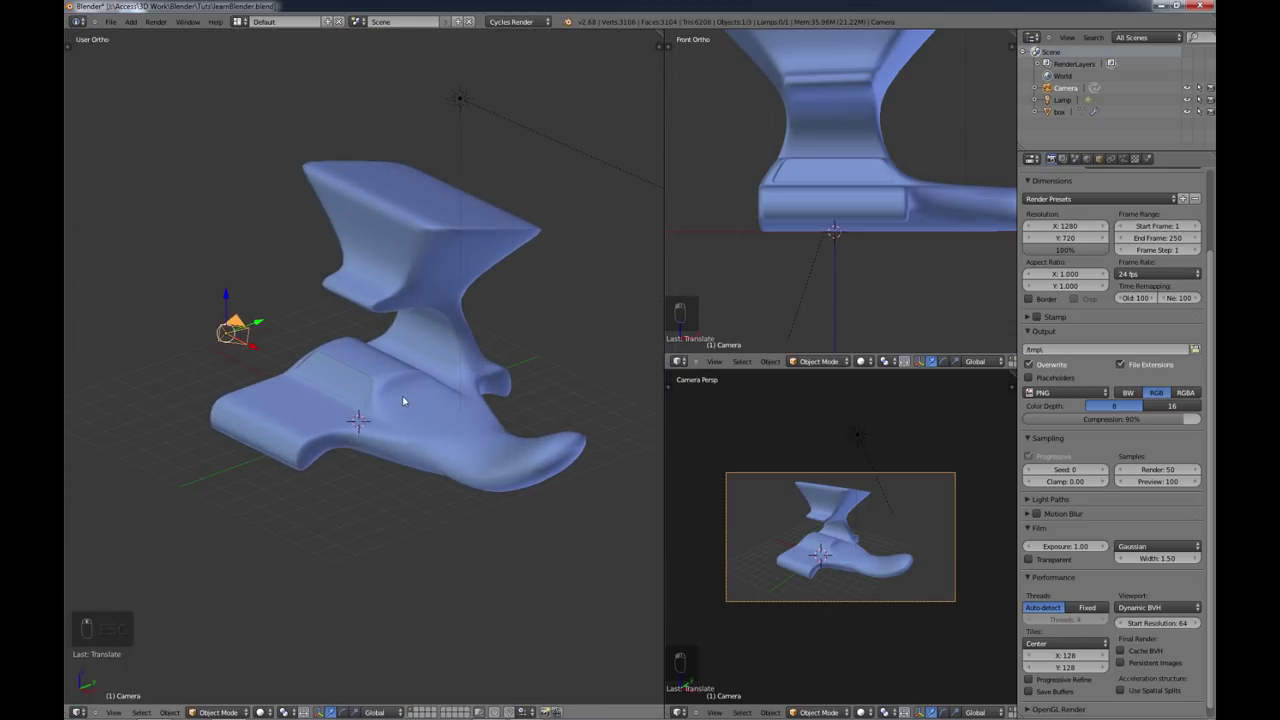
{"action": "scroll", "coordinate": [404, 398], "scroll_direction": "up", "scroll_amount": 1}
{"action": "scroll", "coordinate": [404, 400], "scroll_direction": "down", "scroll_amount": 2}
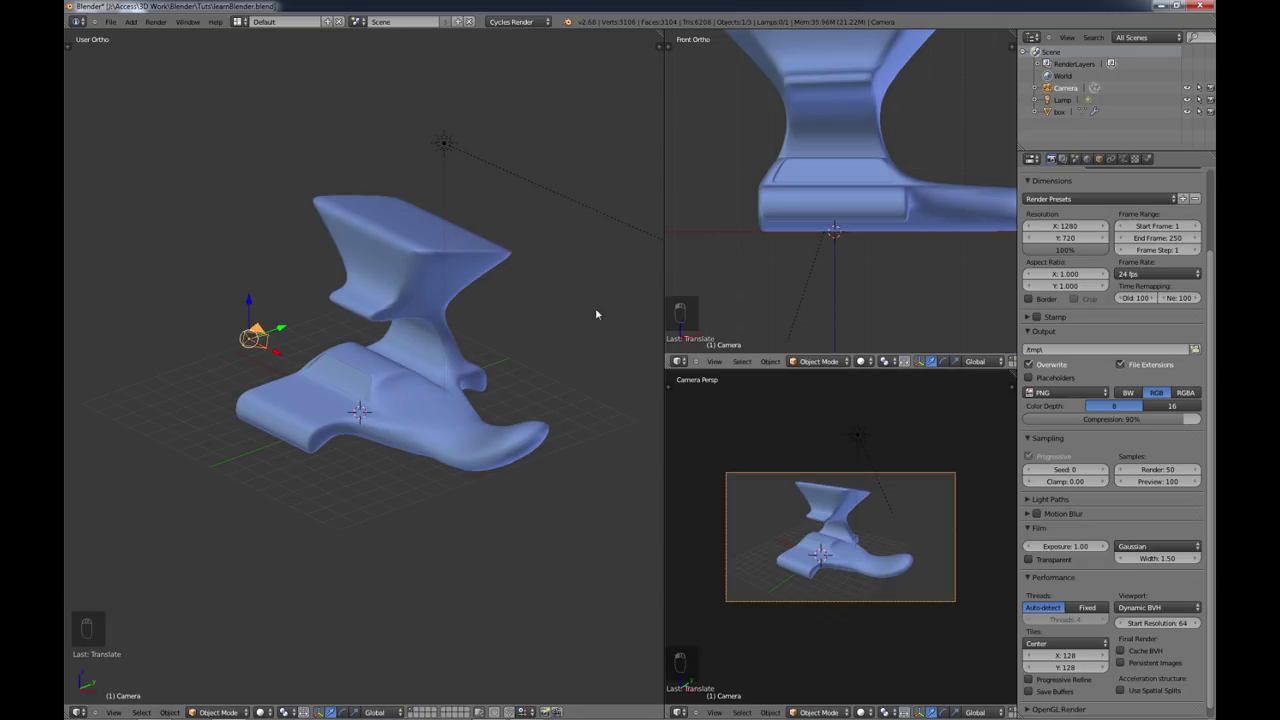
{"action": "left_click", "coordinate": [110, 21]}
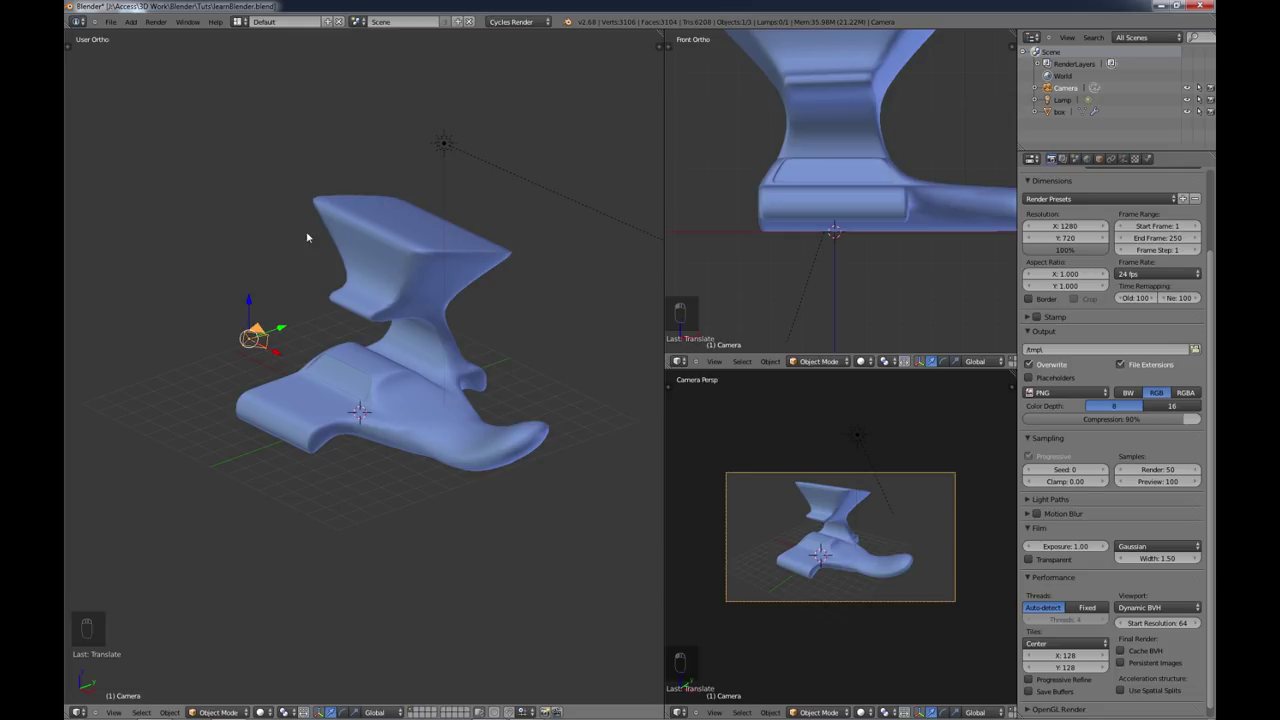
{"action": "middle_click_drag", "start_coordinate": [418, 318], "coordinate": [359, 404]}
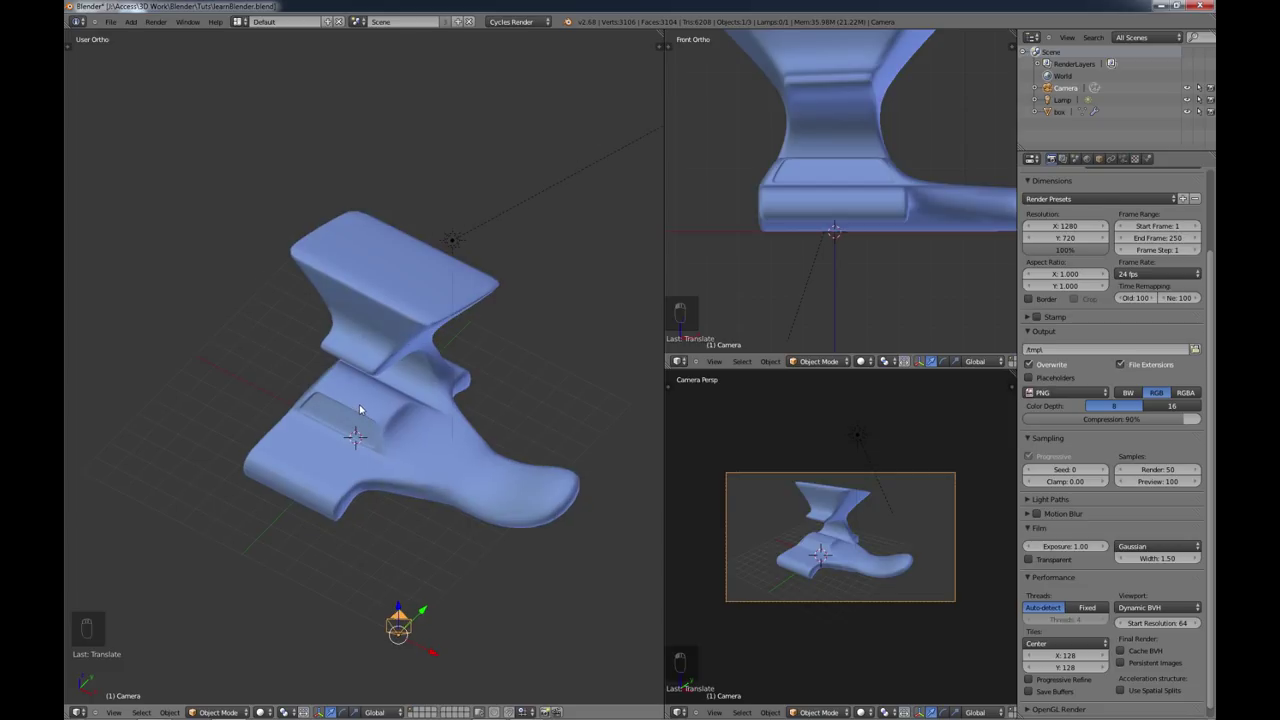
{"action": "scroll", "coordinate": [359, 404], "scroll_direction": "up", "scroll_amount": 3}
{"action": "scroll", "coordinate": [362, 403], "scroll_direction": "down", "scroll_amount": 1}
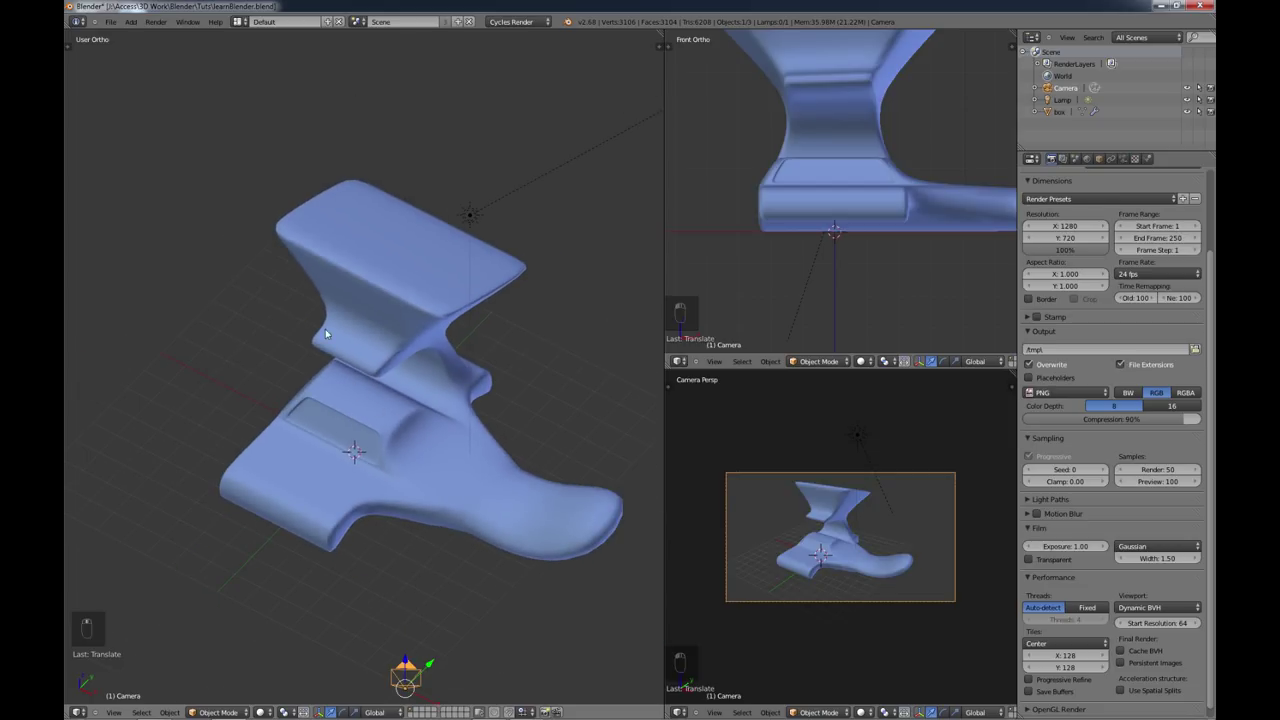
{"action": "left_click", "coordinate": [110, 22]}
{"action": "middle_click_drag", "start_coordinate": [428, 371], "coordinate": [394, 383]}
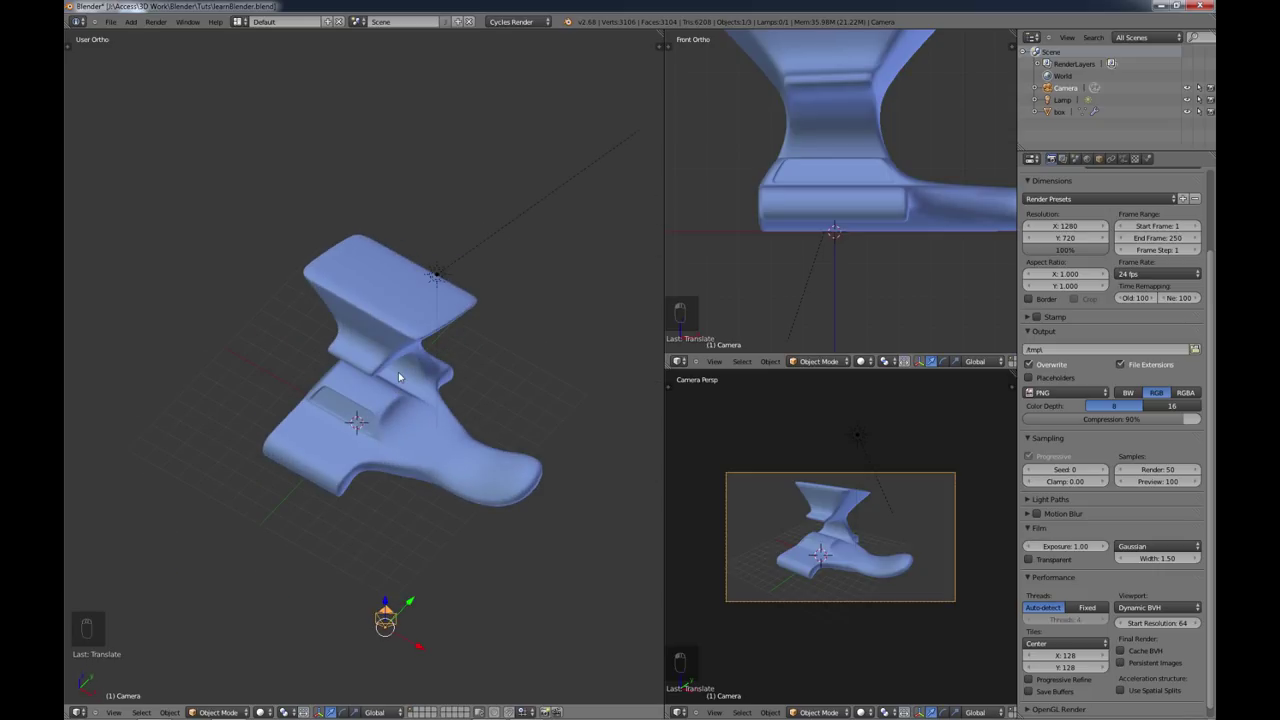